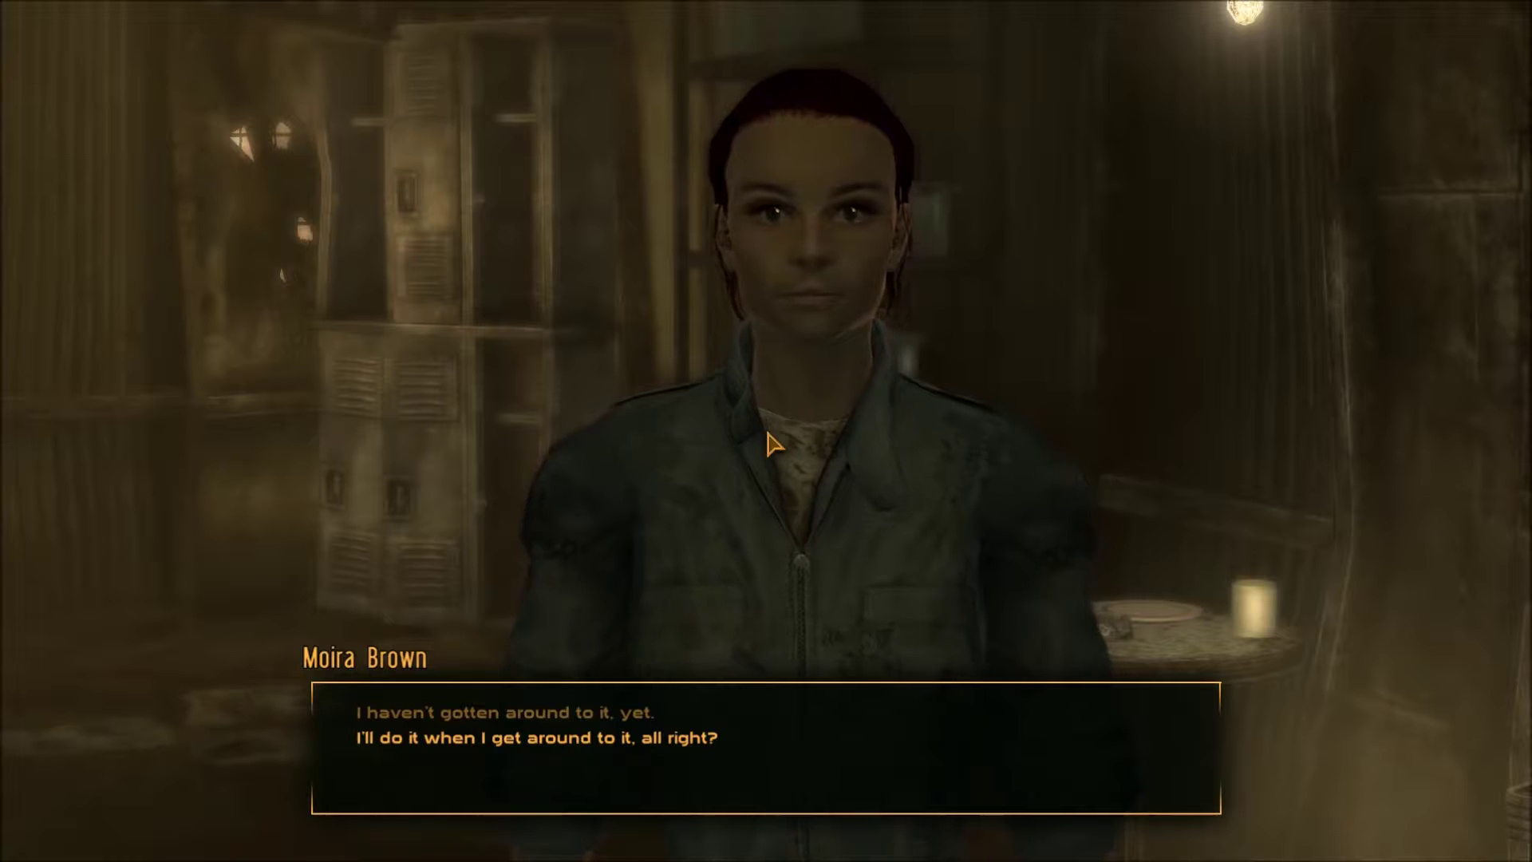
pyautogui.click(598, 713)
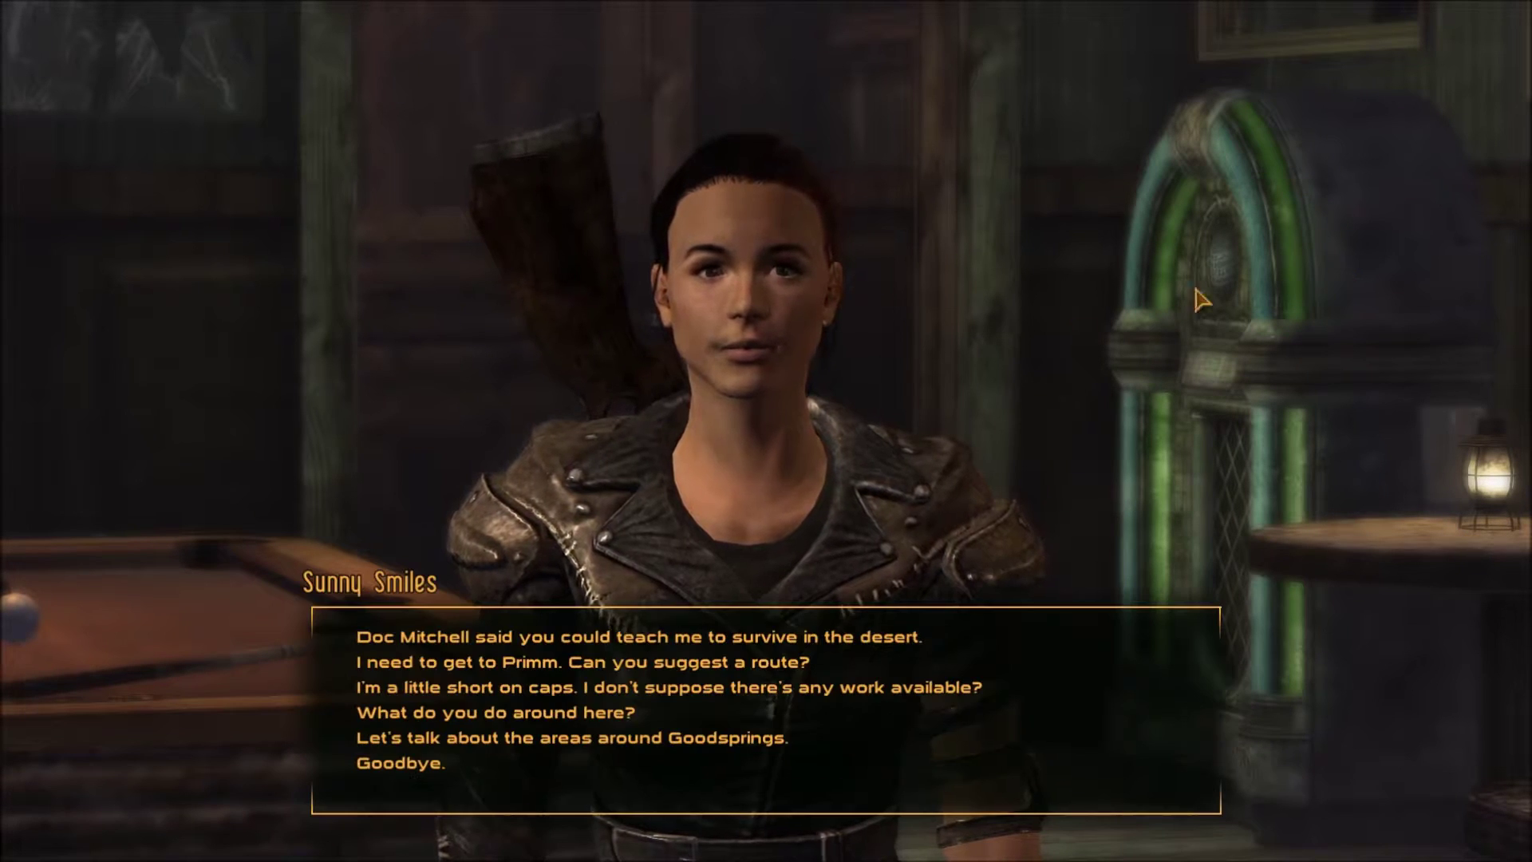
pyautogui.click(468, 636)
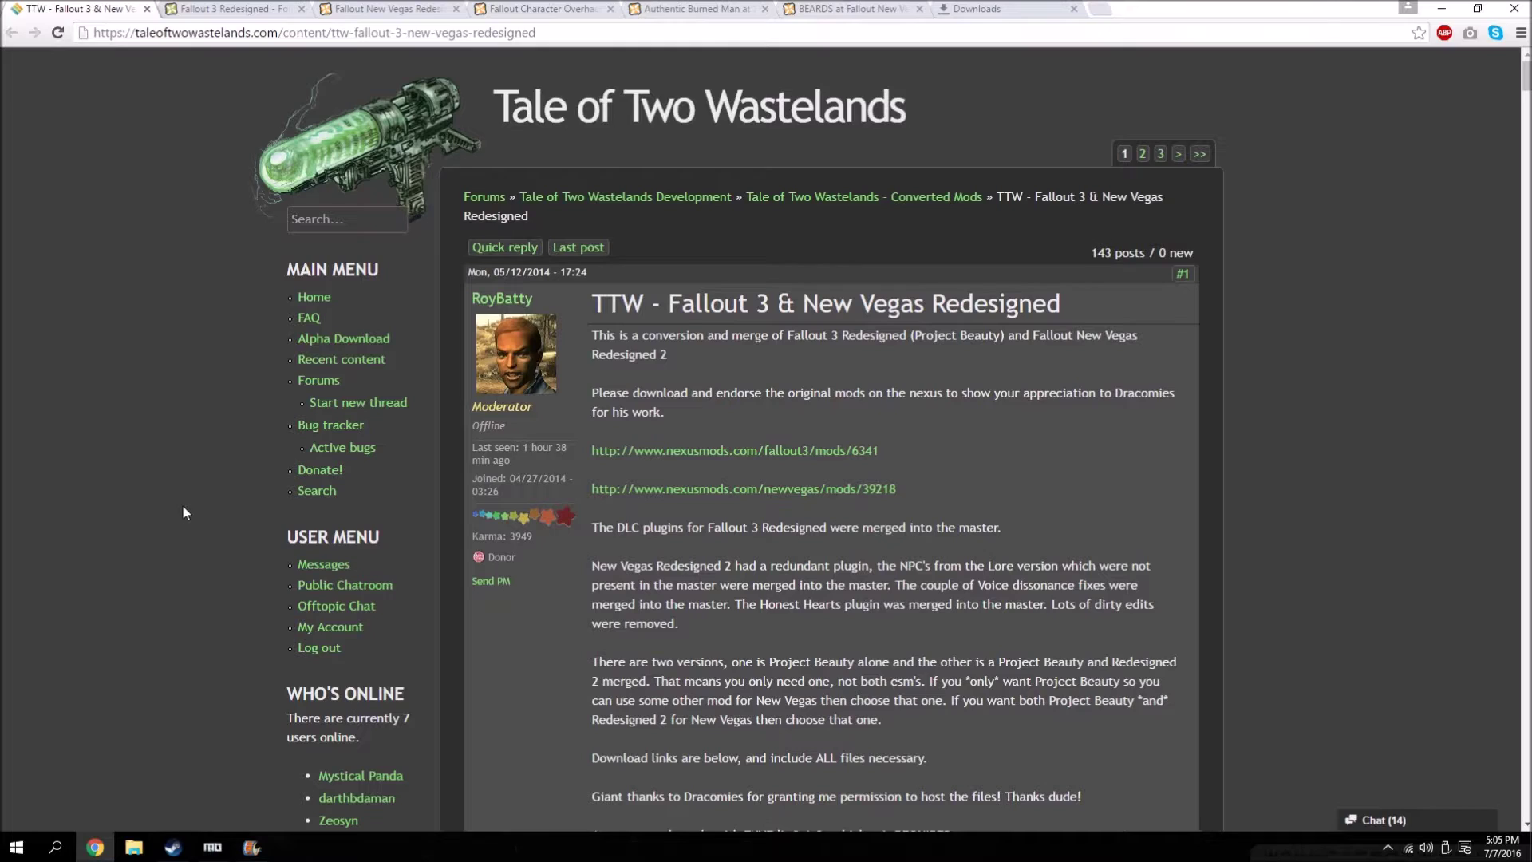
# - Open the Fallout 3 Redesigned mod page and view its list of downloadable files
pyautogui.click(257, 11)
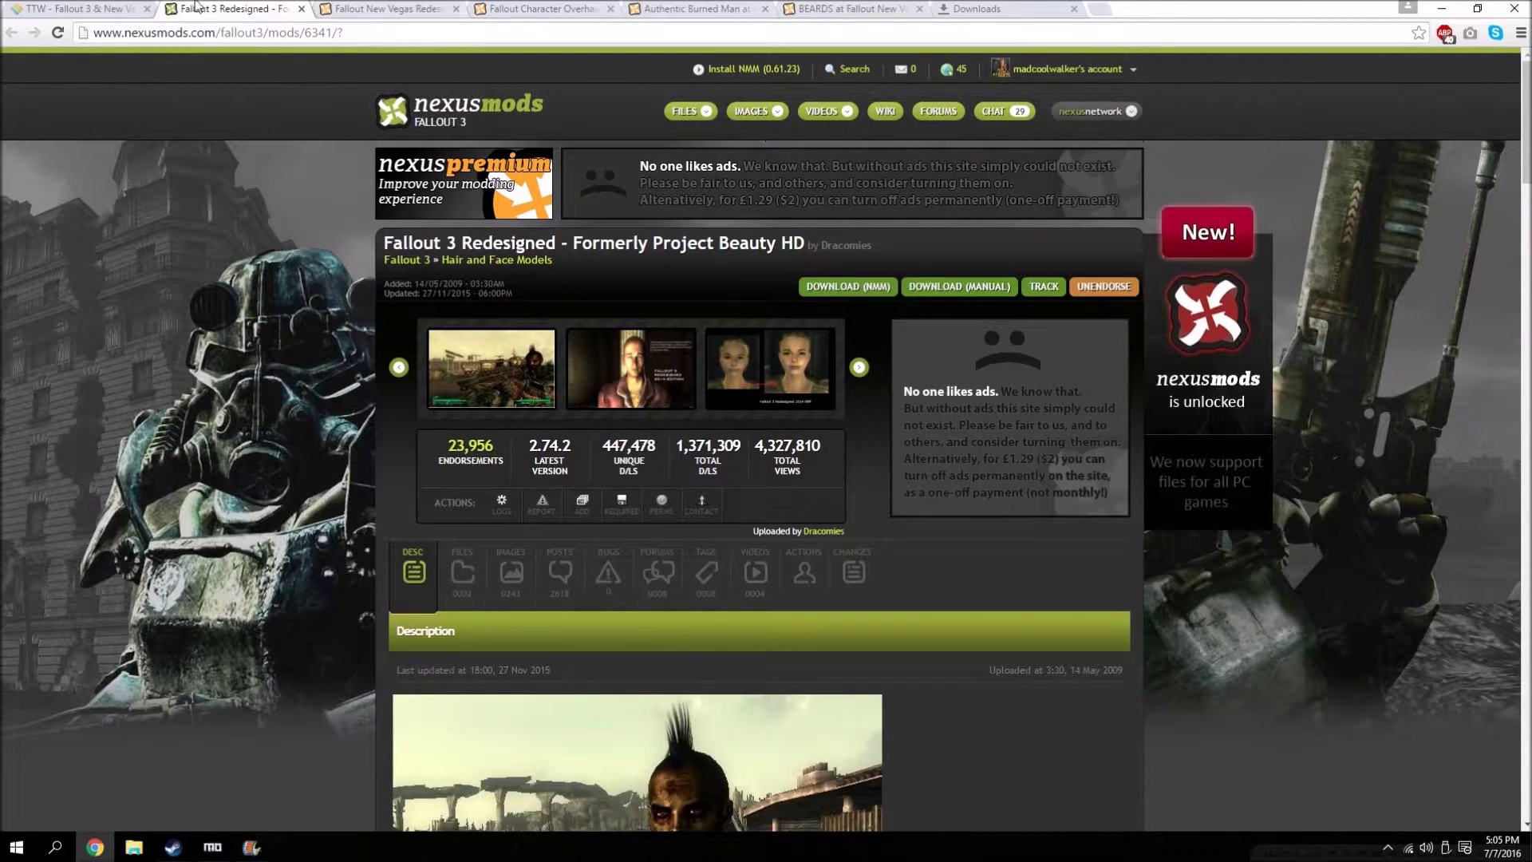
pyautogui.click(114, 7)
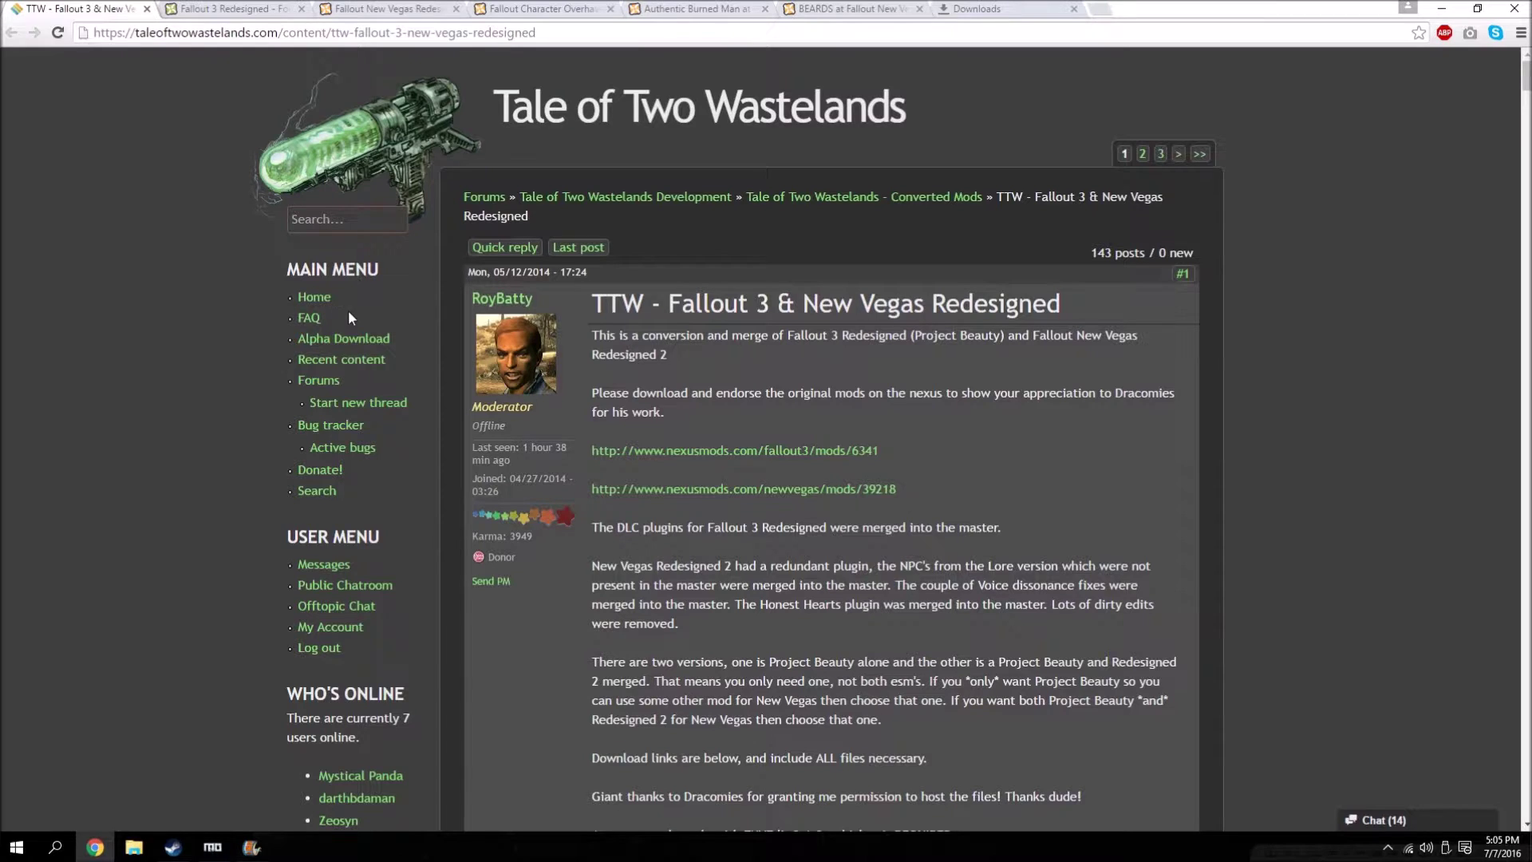
pyautogui.click(235, 8)
pyautogui.scroll(-3, 380, 365)
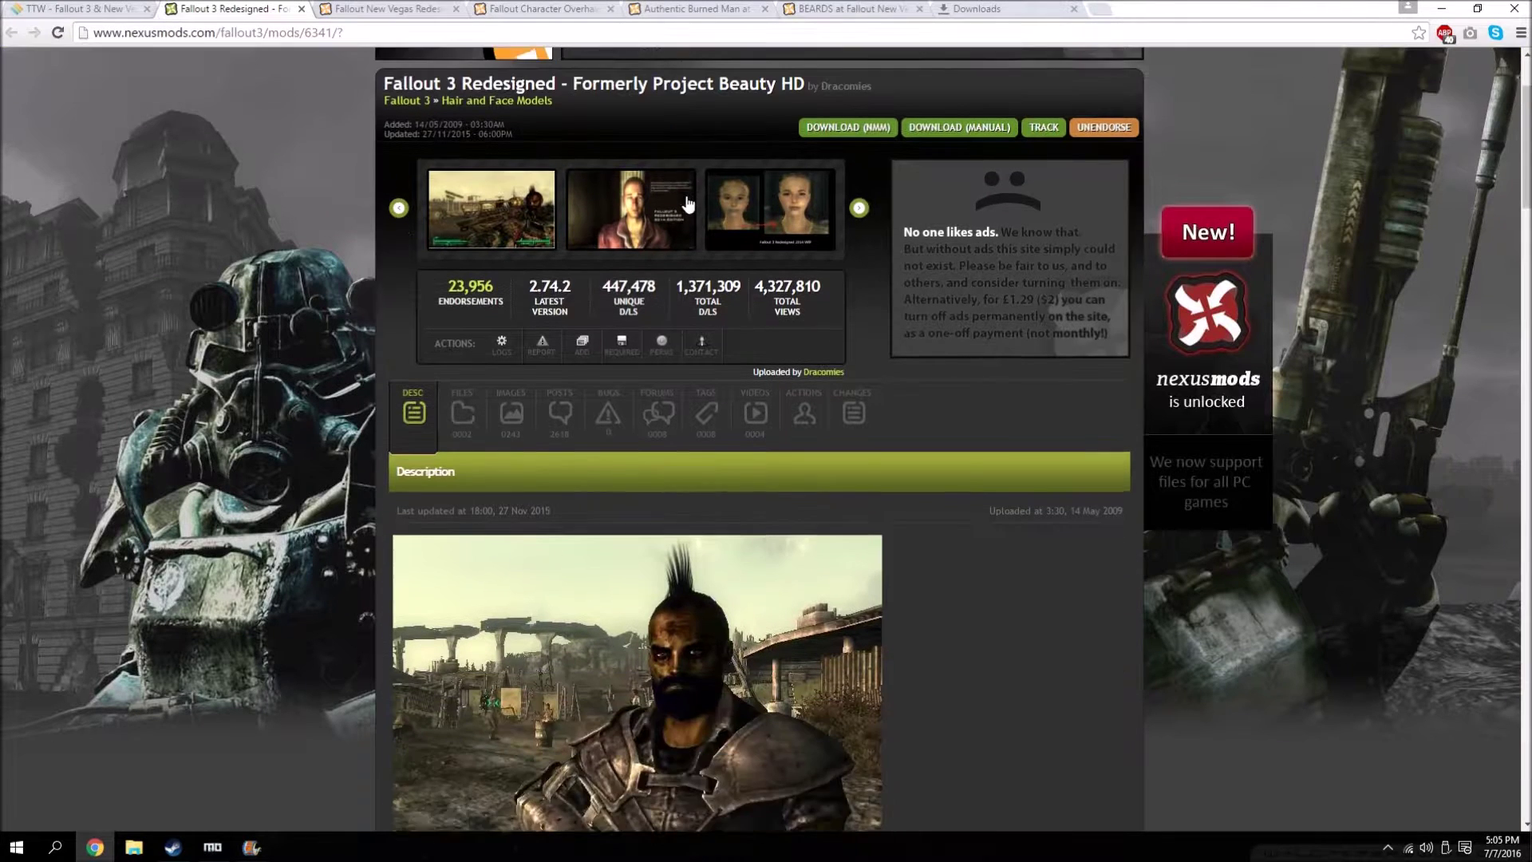
pyautogui.scroll(3, 959, 605)
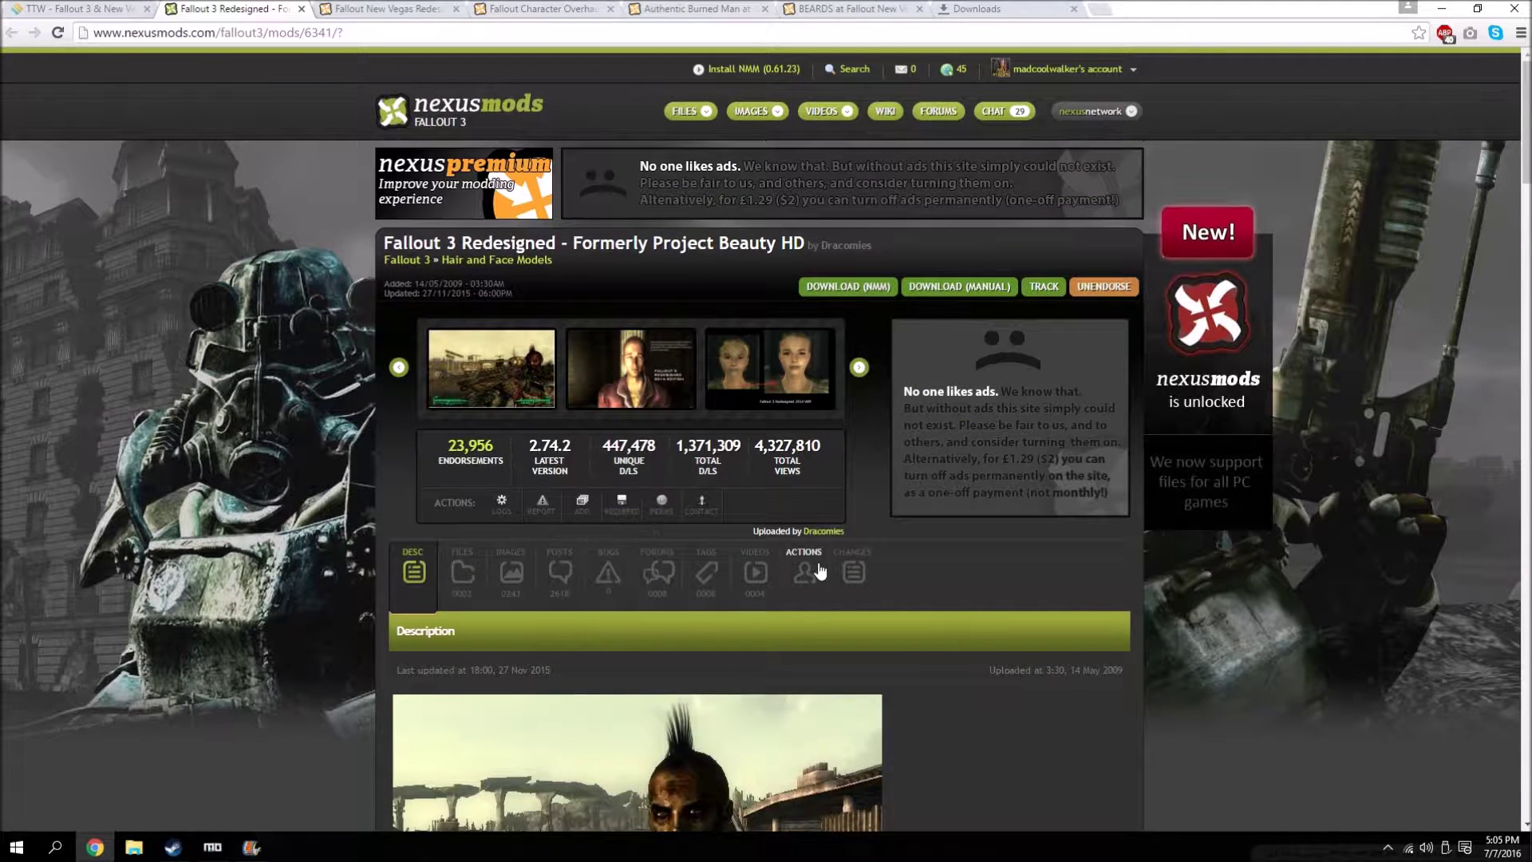
pyautogui.scroll(-2, 486, 412)
pyautogui.click(485, 412)
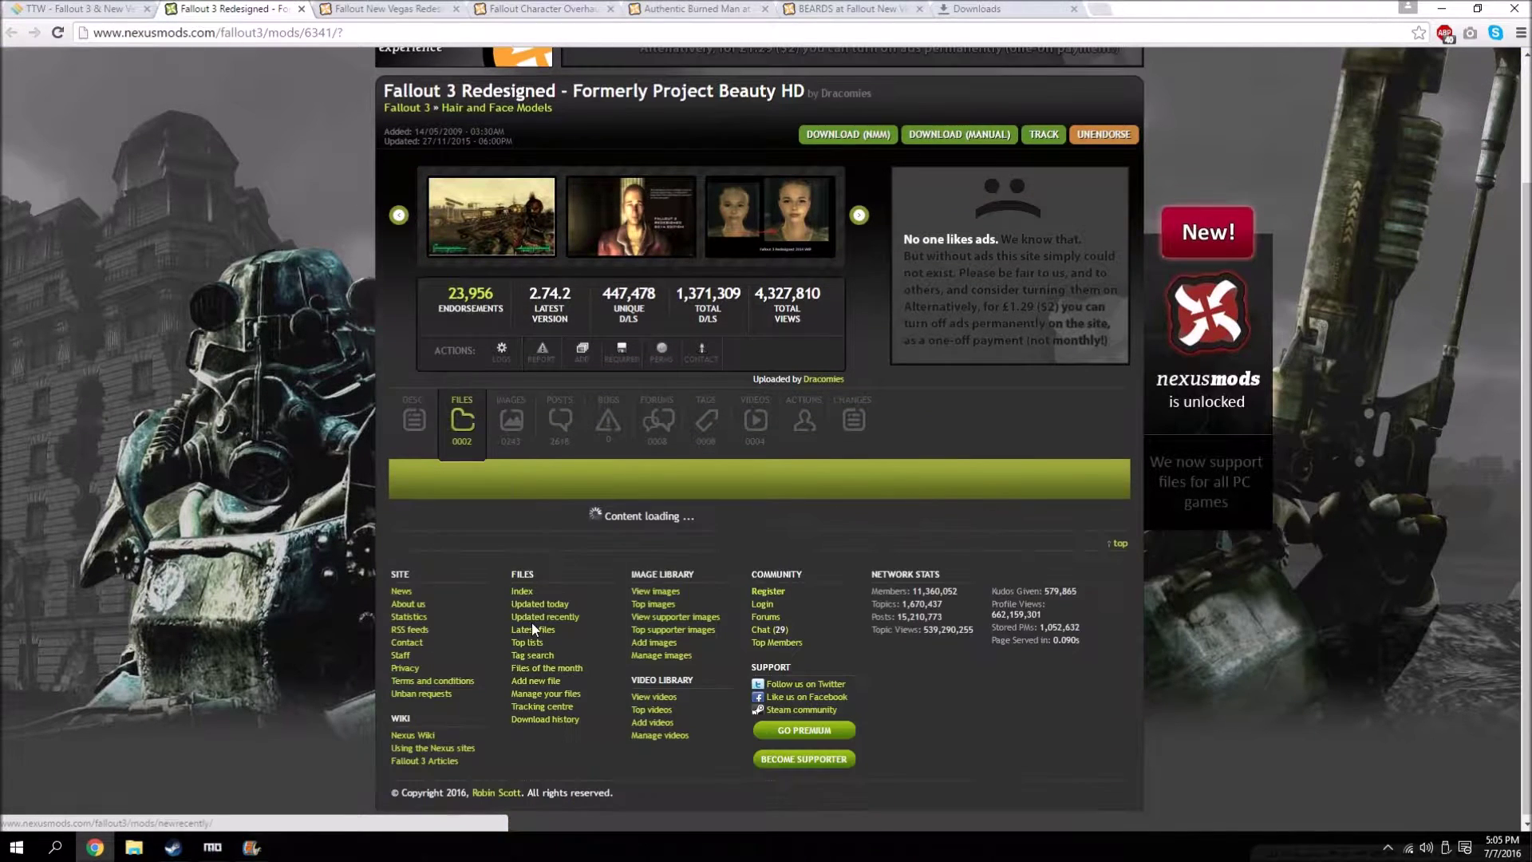
pyautogui.scroll(-1, 630, 609)
pyautogui.scroll(3, 715, 544)
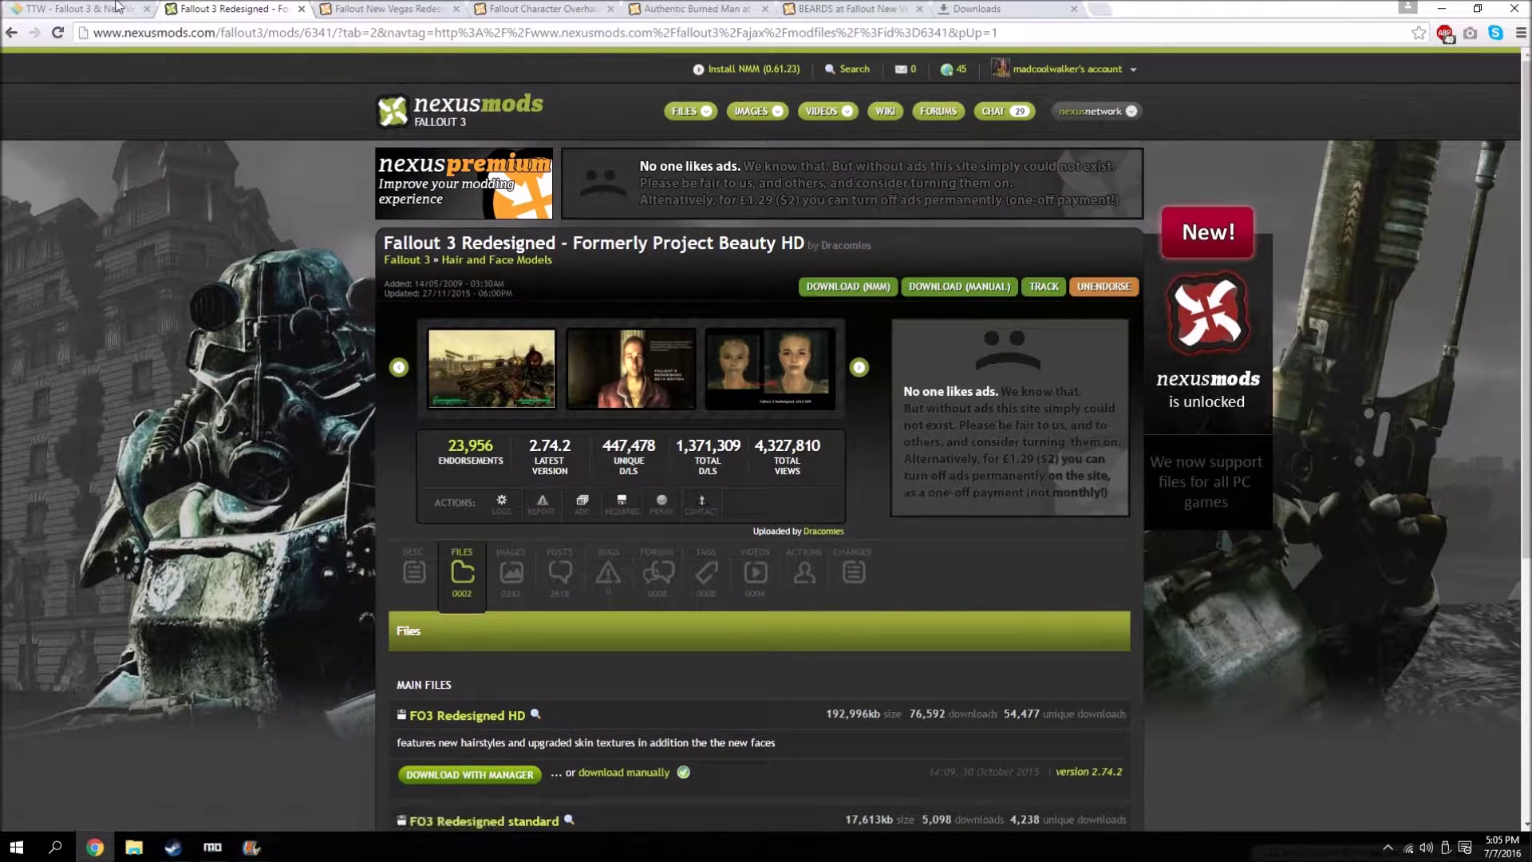
# - Examine the TTW - Fallout 3 & New Vegas Redesigned forum post for its version notes and download links
pyautogui.hotkey('ctrl', 'shift', 'Tab')
pyautogui.scroll(-1, 730, 505)
pyautogui.scroll(1, 946, 547)
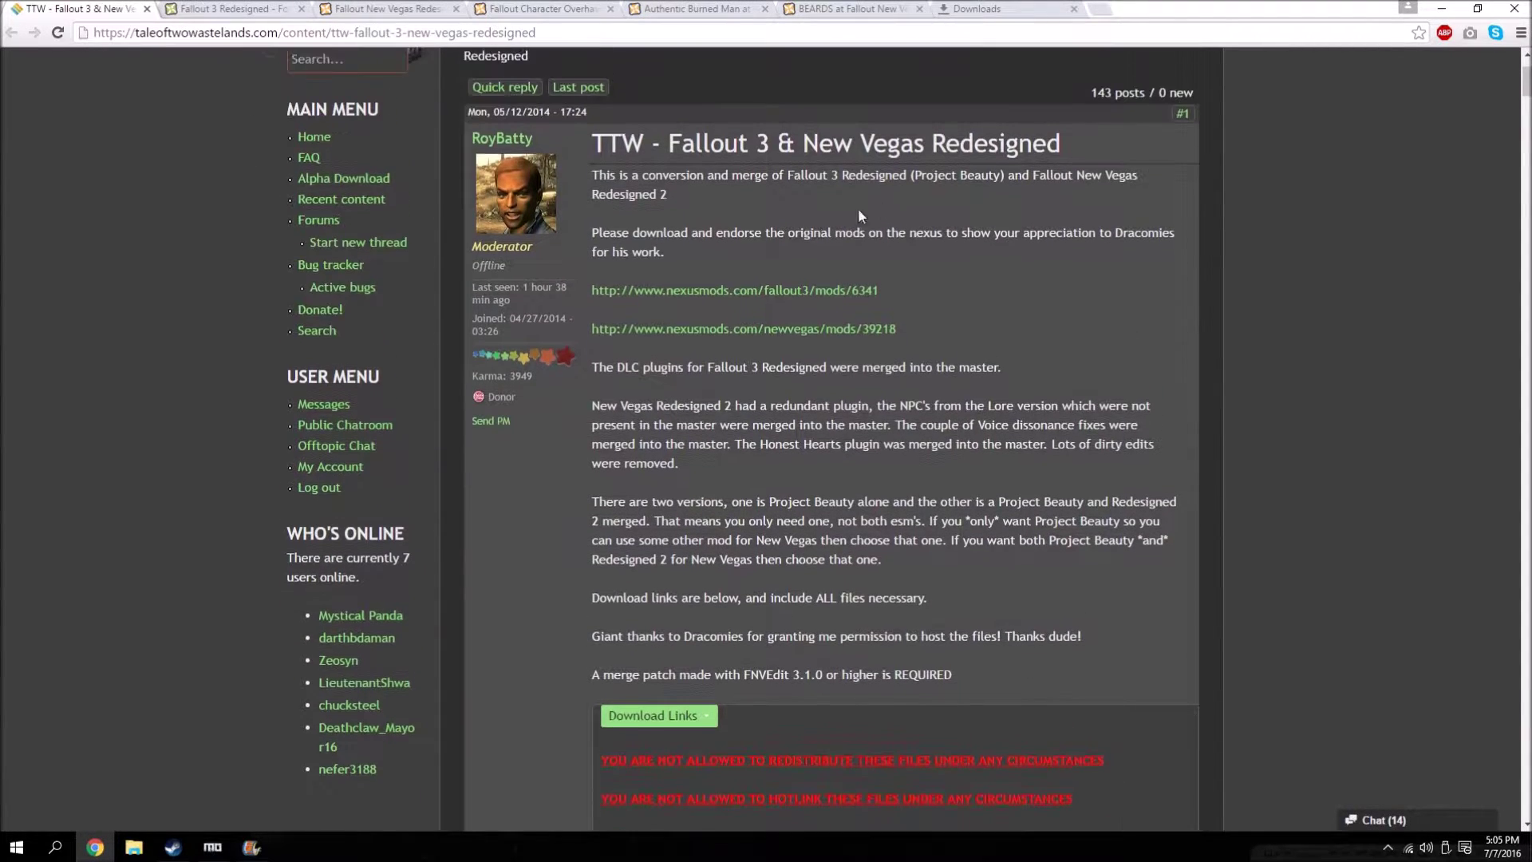
pyautogui.scroll(-2, 935, 462)
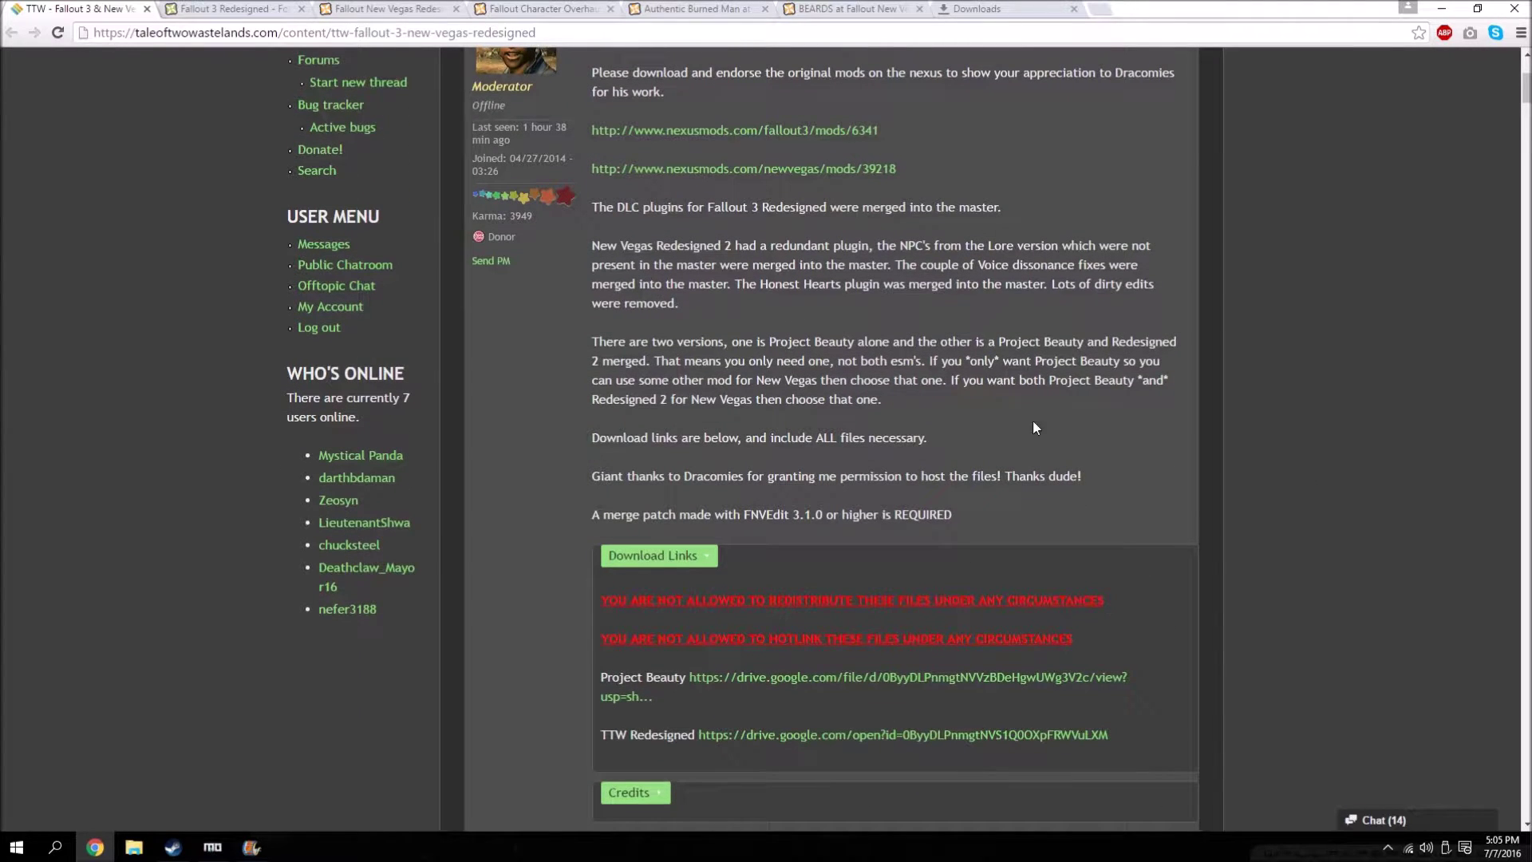
pyautogui.scroll(-2, 1032, 413)
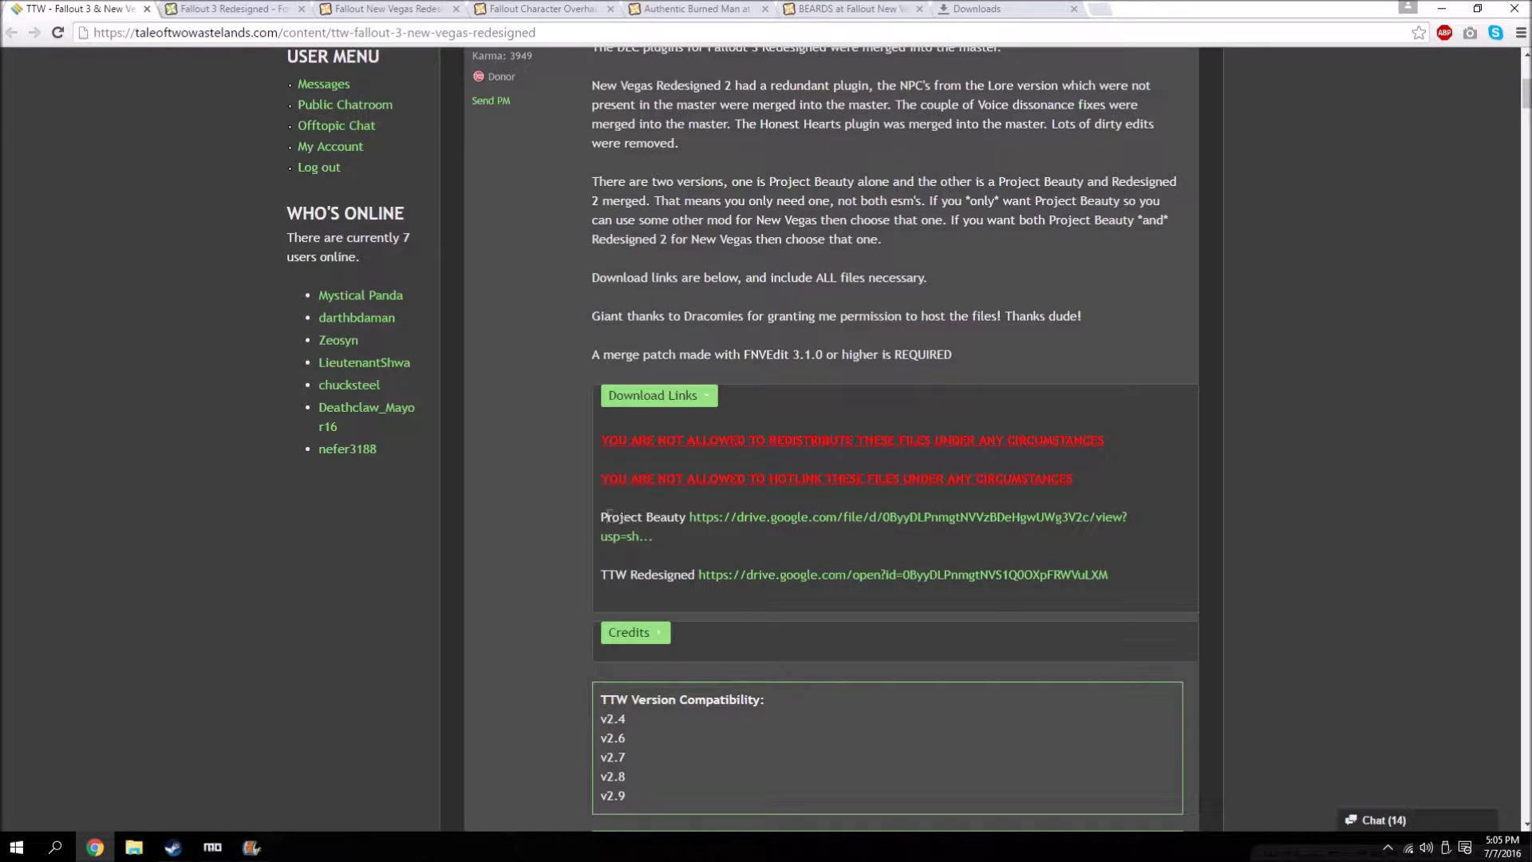
pyautogui.scroll(1, 681, 562)
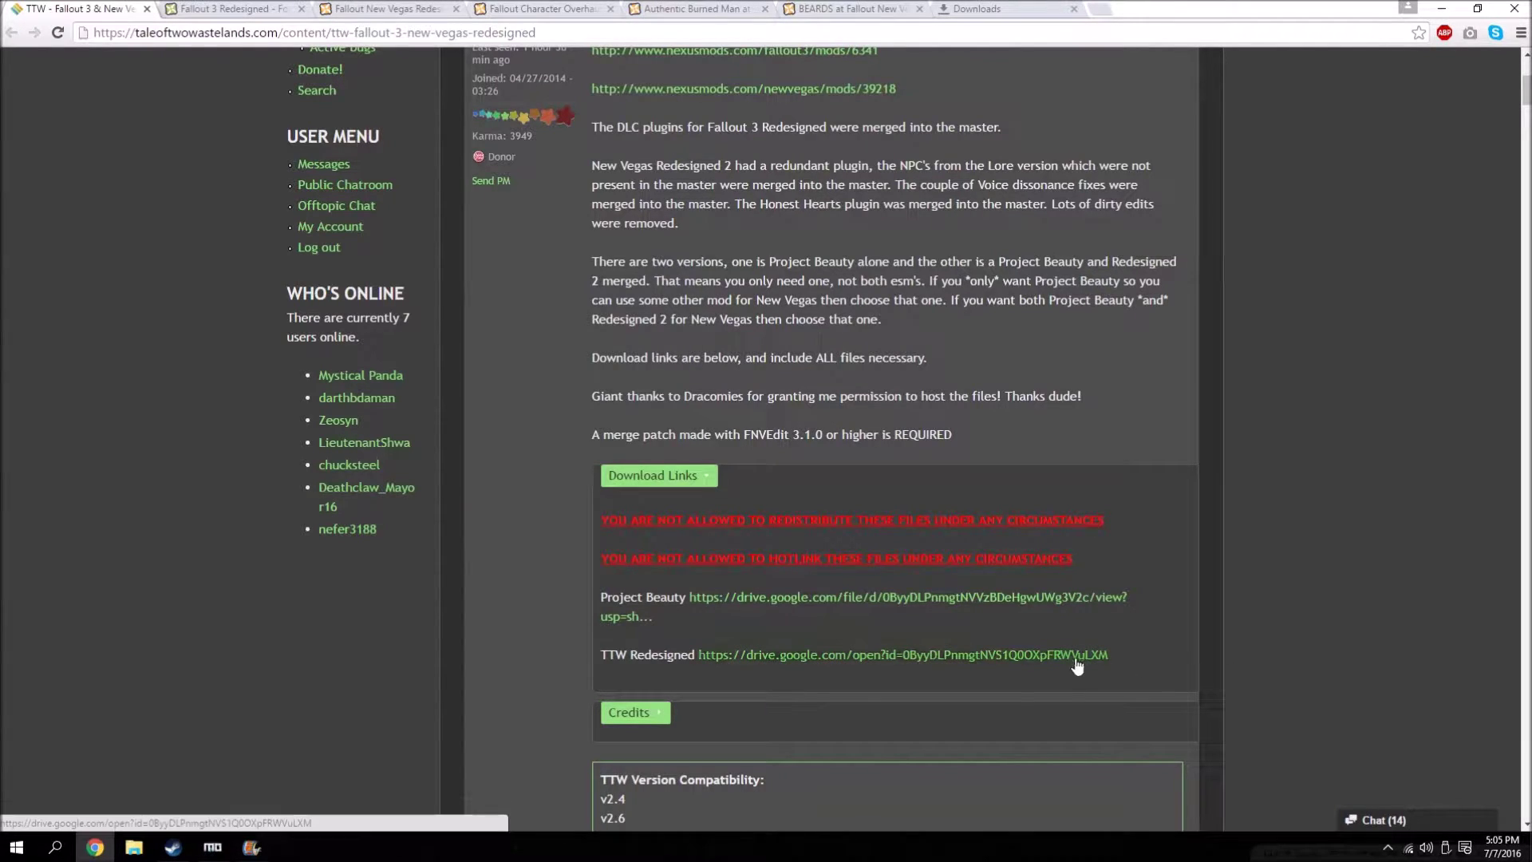
pyautogui.scroll(4, 1074, 657)
# - View the Fallout New Vegas Redesigned 3 page and the Fallout 3 Redesigned file list
pyautogui.click(436, 8)
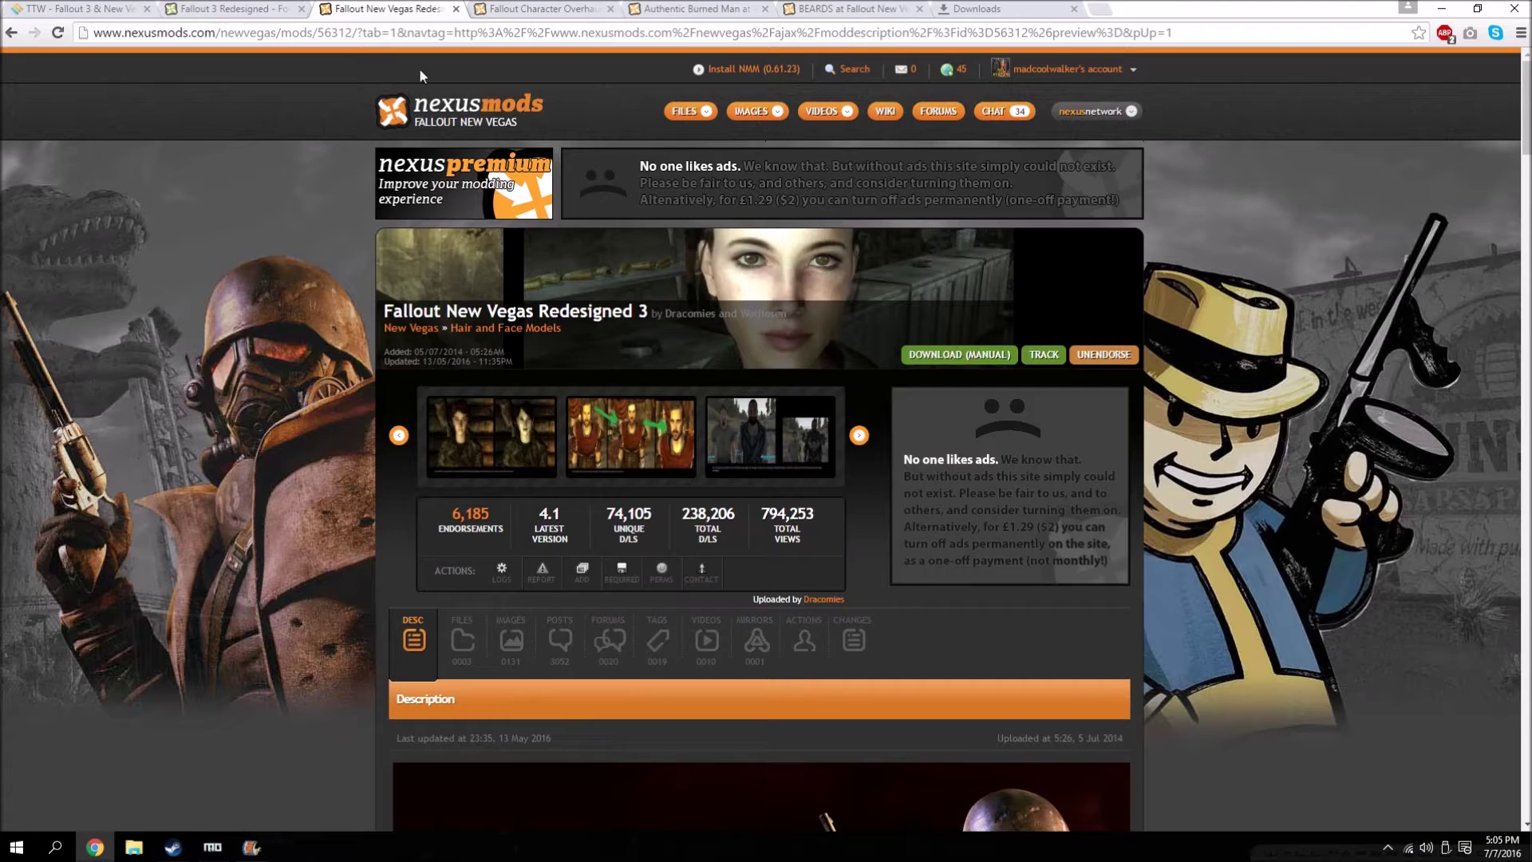
pyautogui.click(218, 11)
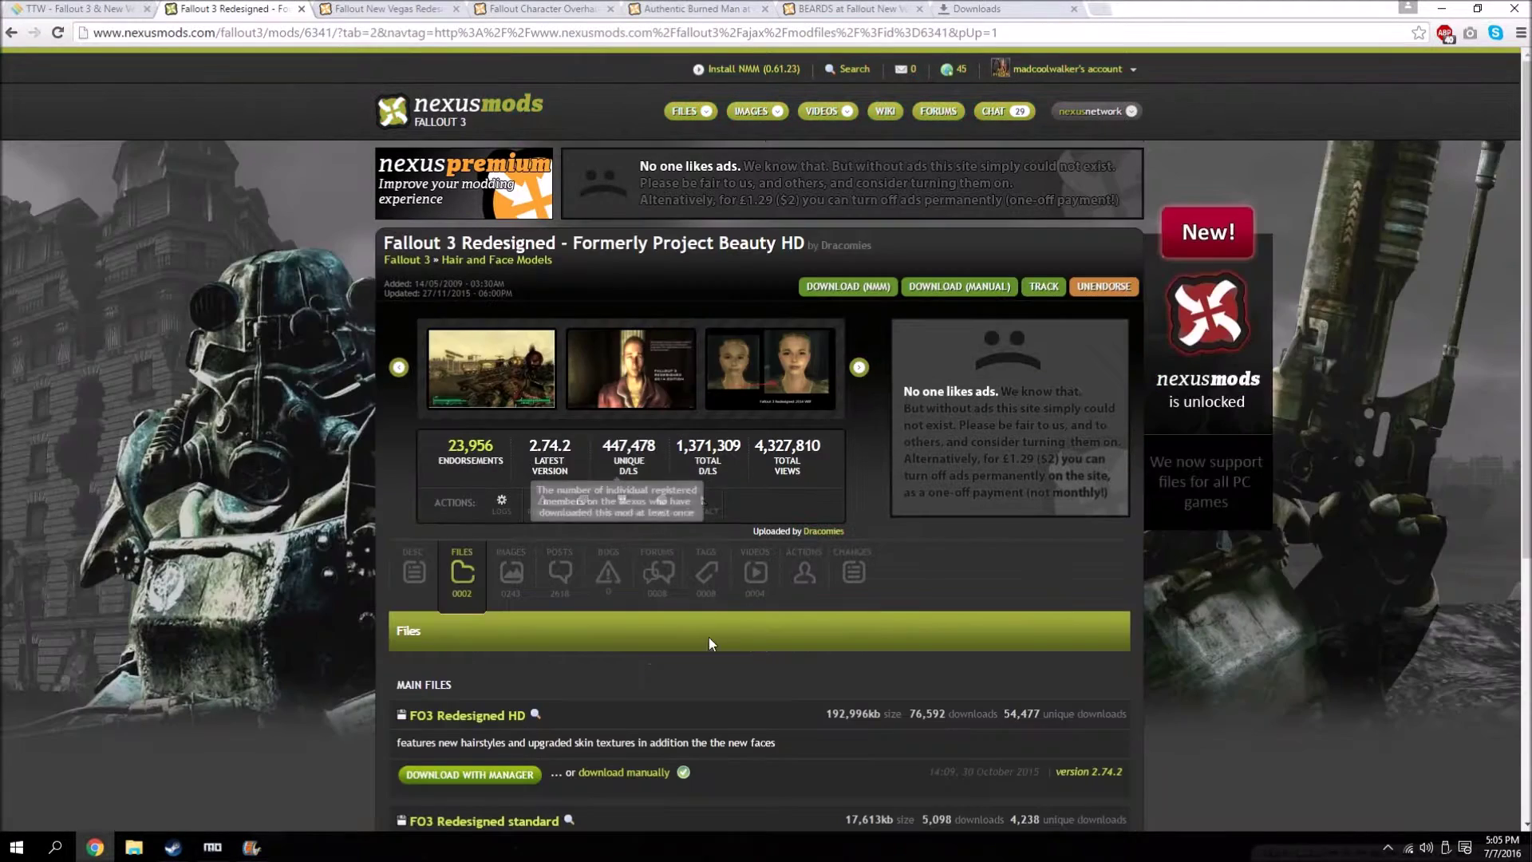
pyautogui.scroll(-3, 721, 558)
# - Download TTW Project Beauty.7z through the Project Beauty link in the TTW Redesigned forum post, accepting the download without a virus scan
pyautogui.click(76, 9)
pyautogui.scroll(-2, 336, 229)
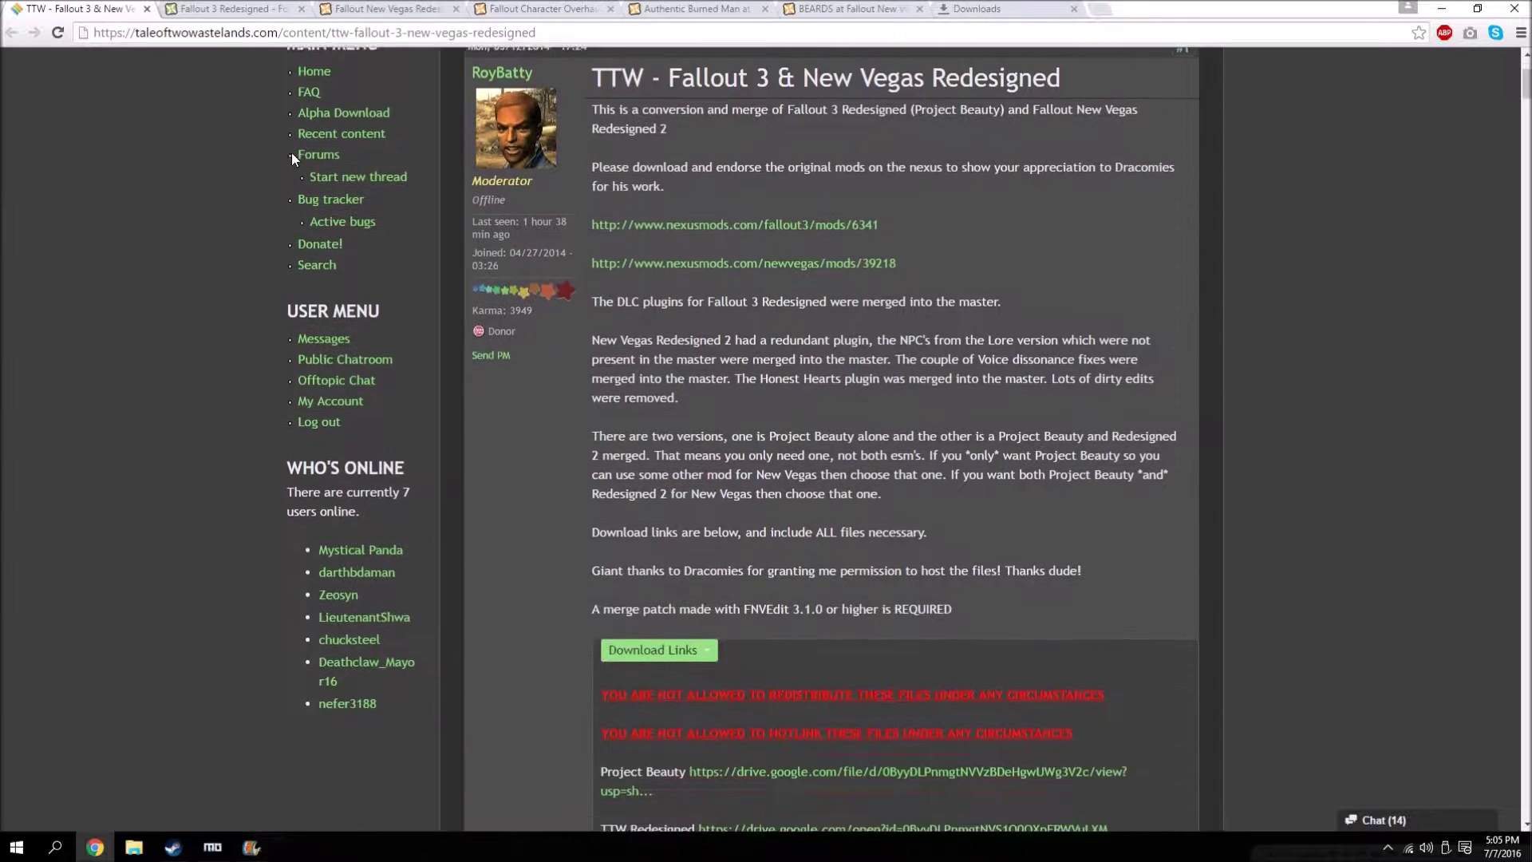
pyautogui.scroll(-1, 290, 152)
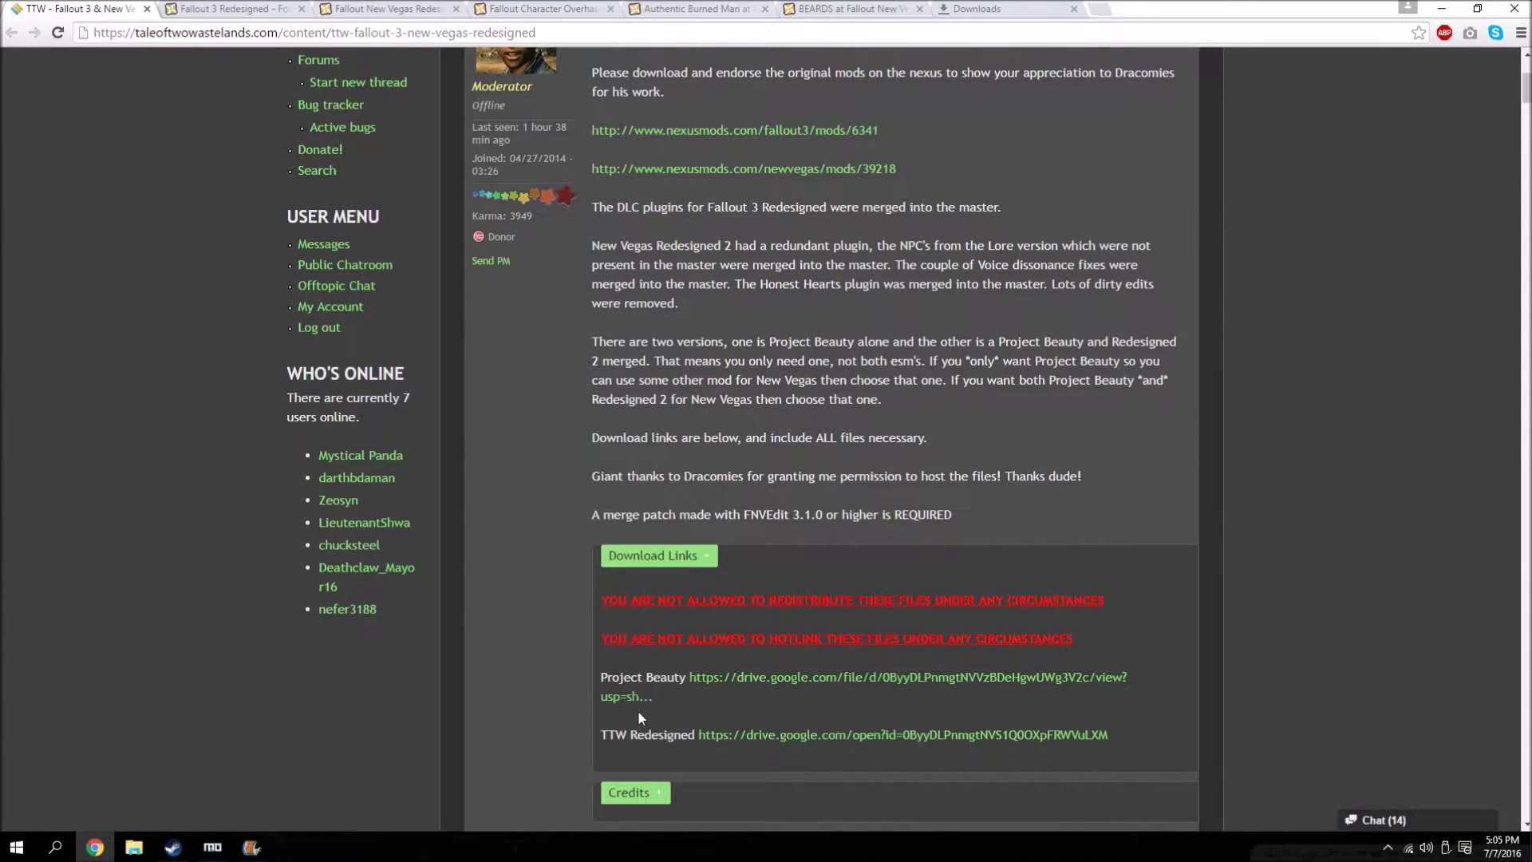
pyautogui.scroll(-1, 678, 662)
pyautogui.click(728, 608)
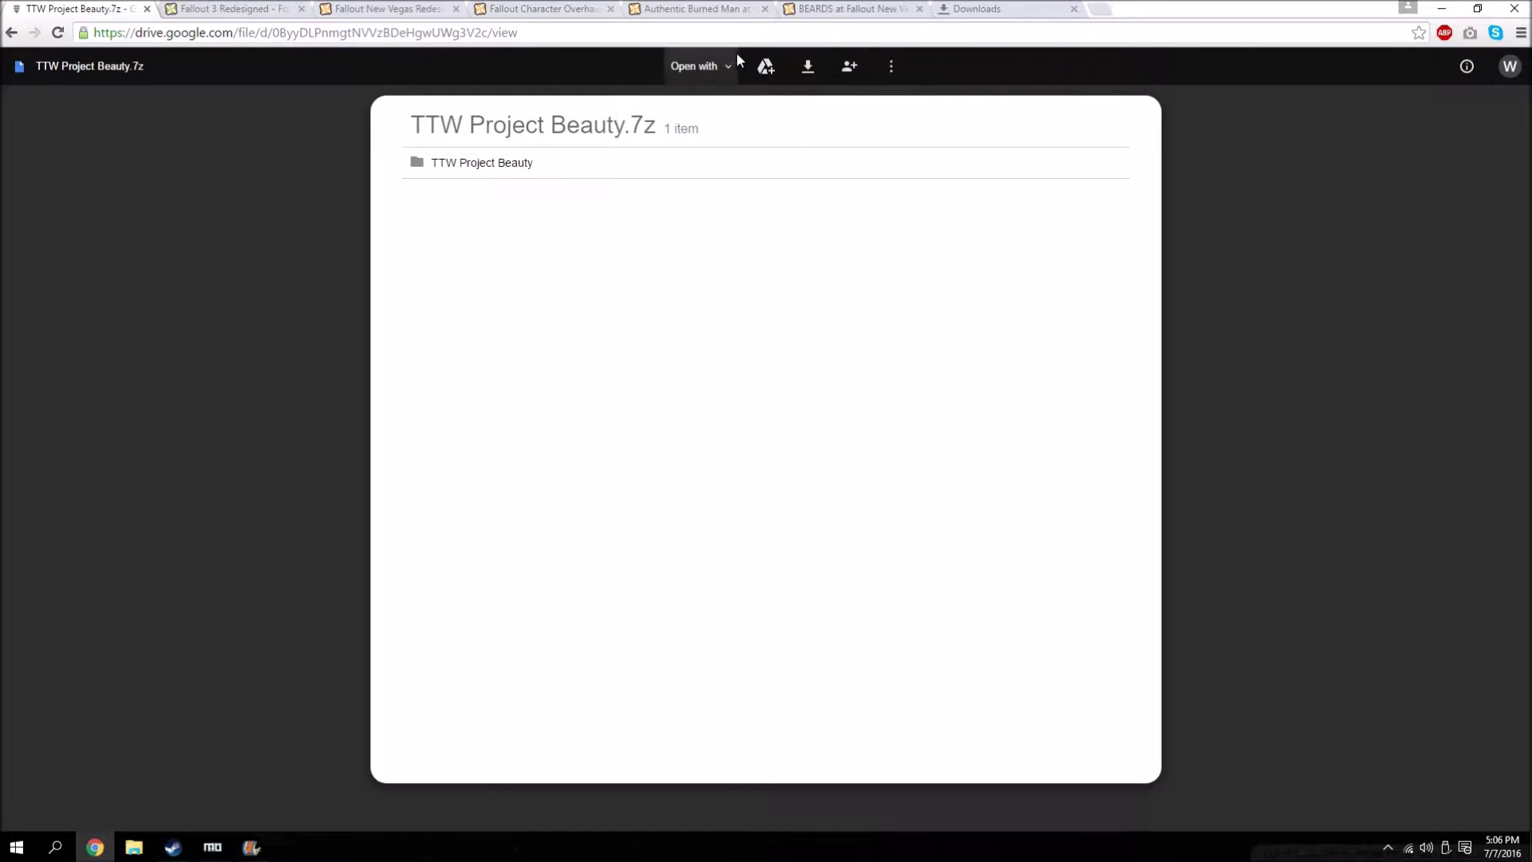
pyautogui.click(808, 66)
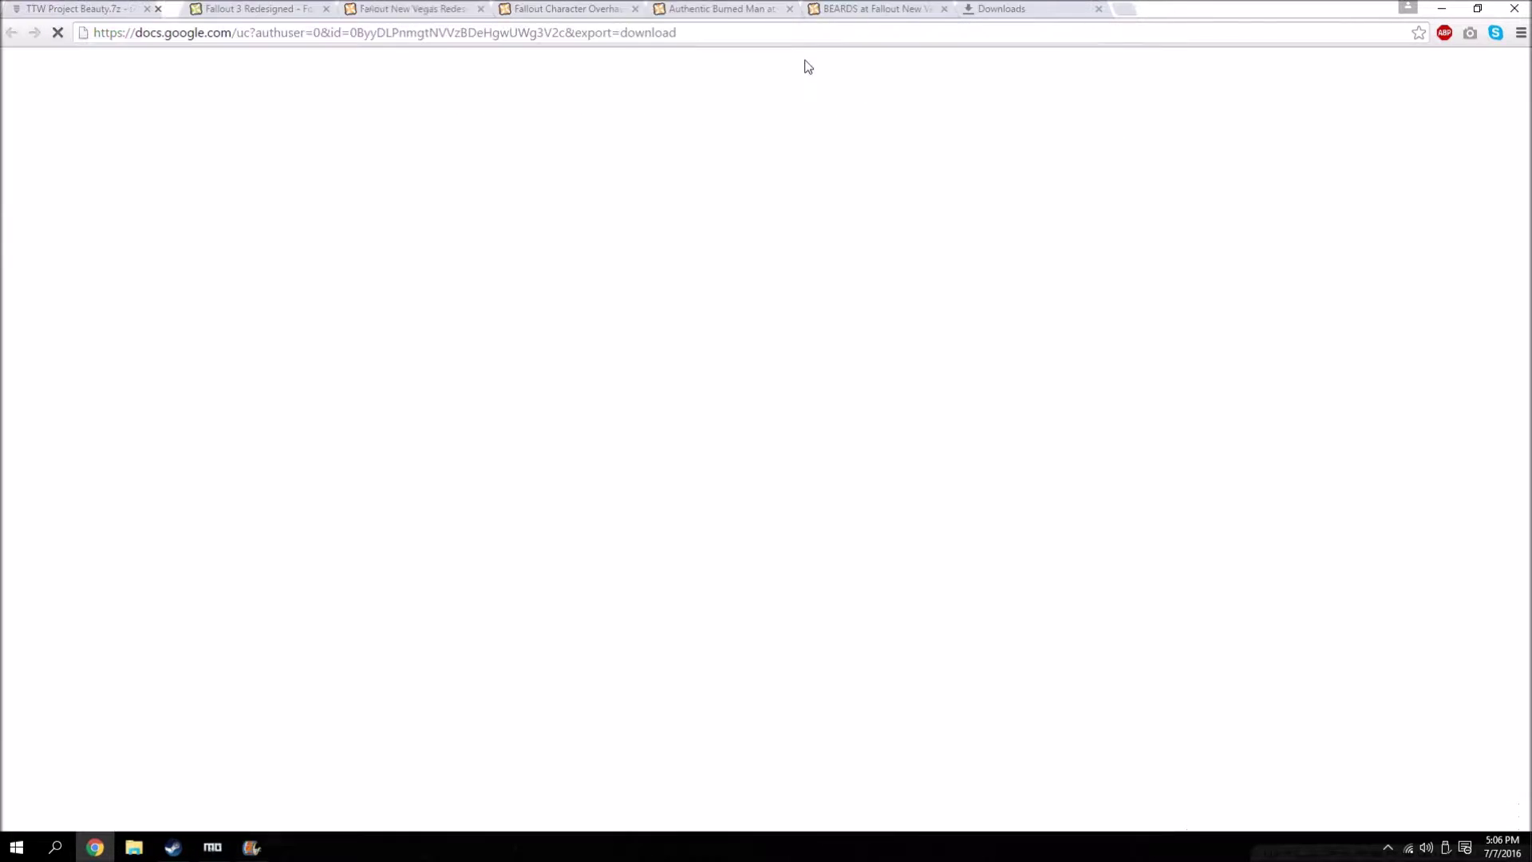
pyautogui.click(632, 208)
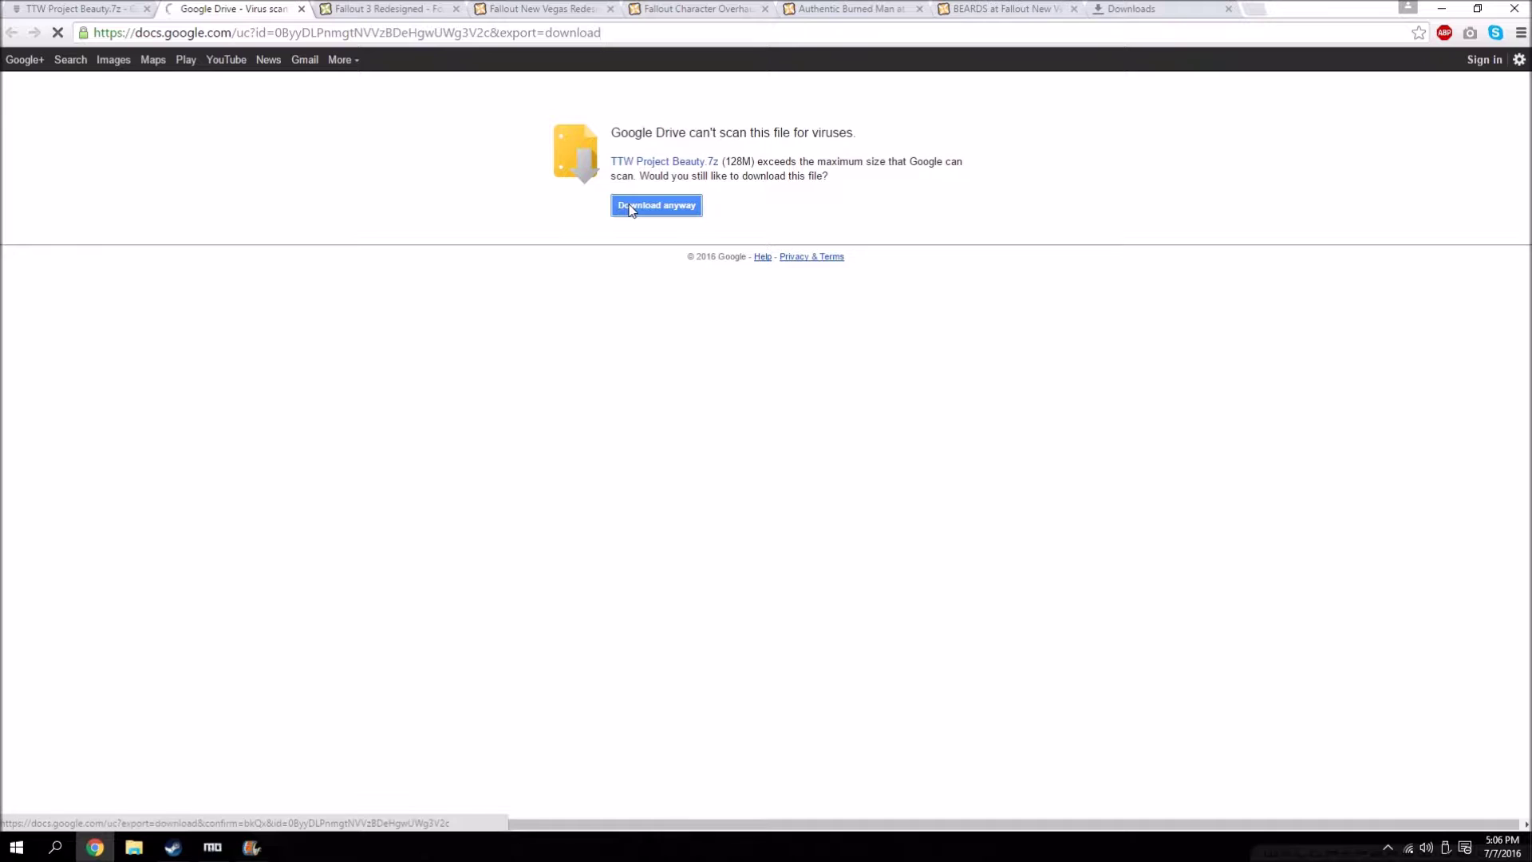
# - Go back from the Project Beauty file page to the TTW Redesigned thread and close the leftover Google Drive virus-scan page
pyautogui.click(127, 7)
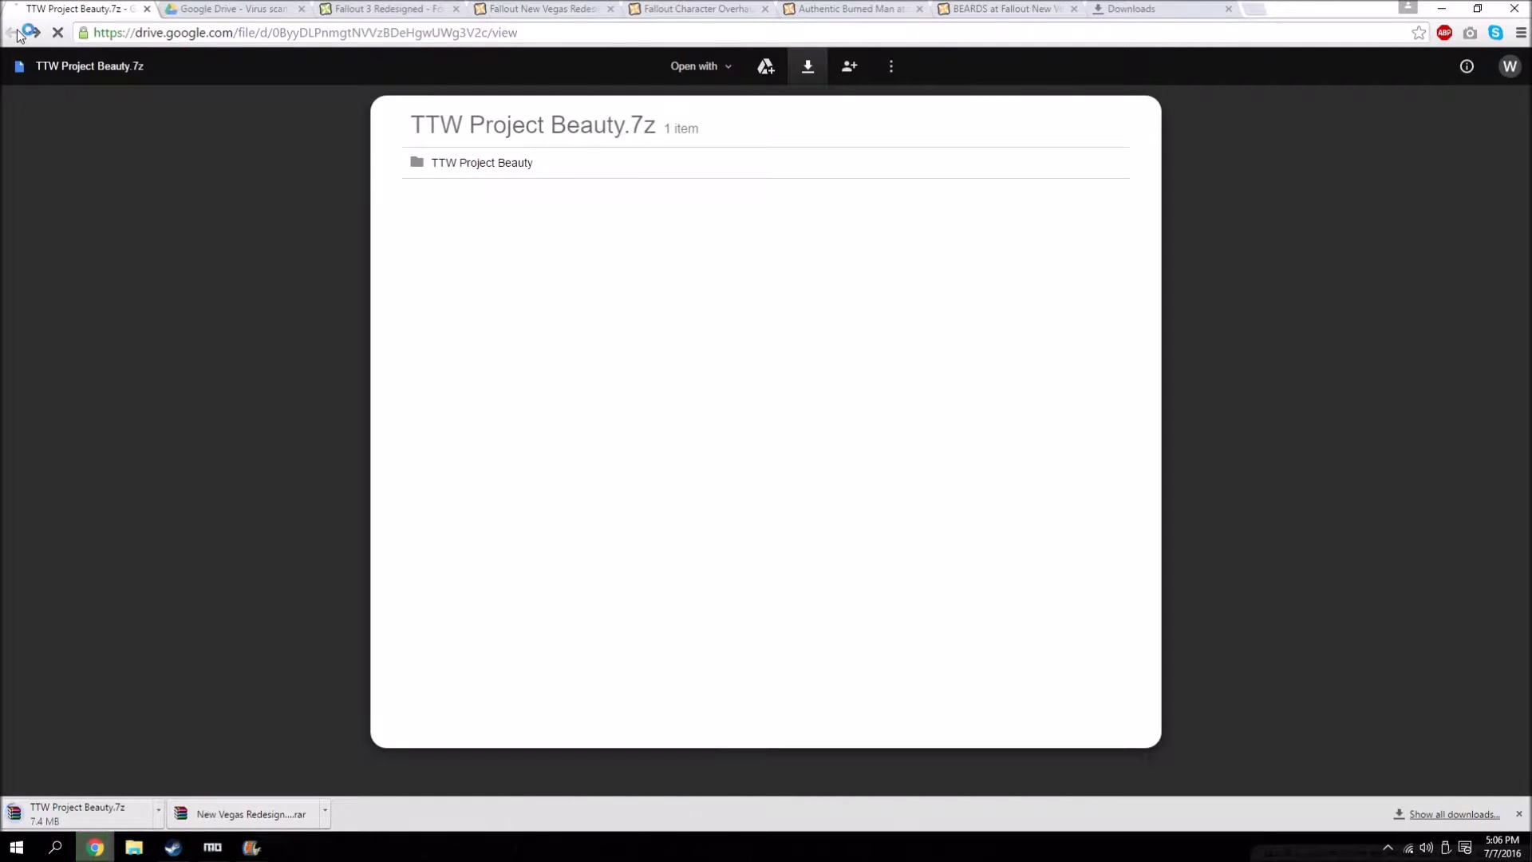
pyautogui.click(15, 33)
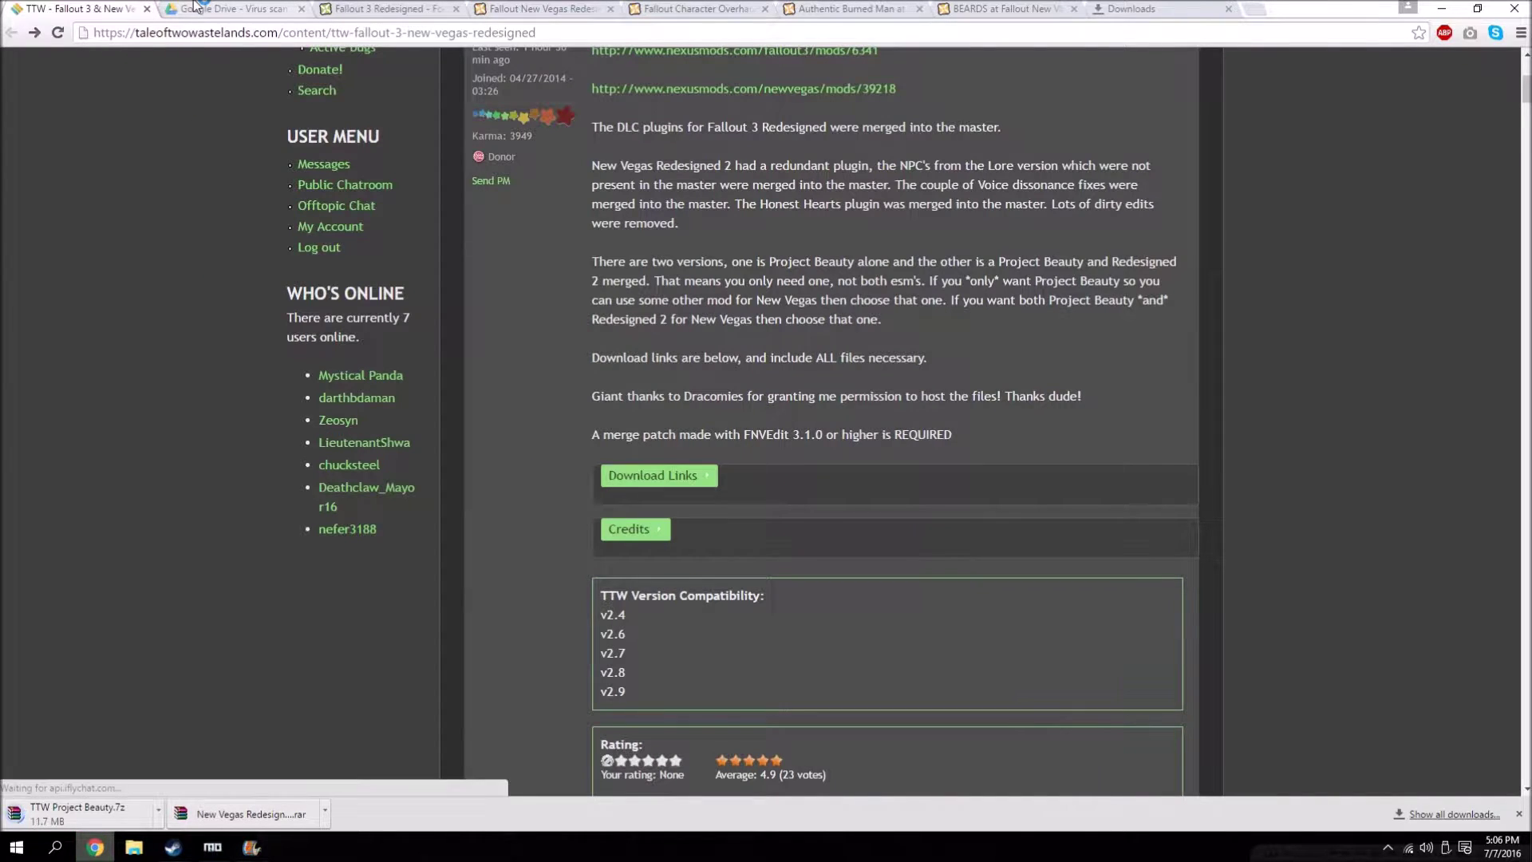
pyautogui.click(240, 9)
pyautogui.click(301, 9)
# - Examine the main, update and optional files offered for Fallout New Vegas Redesigned 3
pyautogui.click(261, 10)
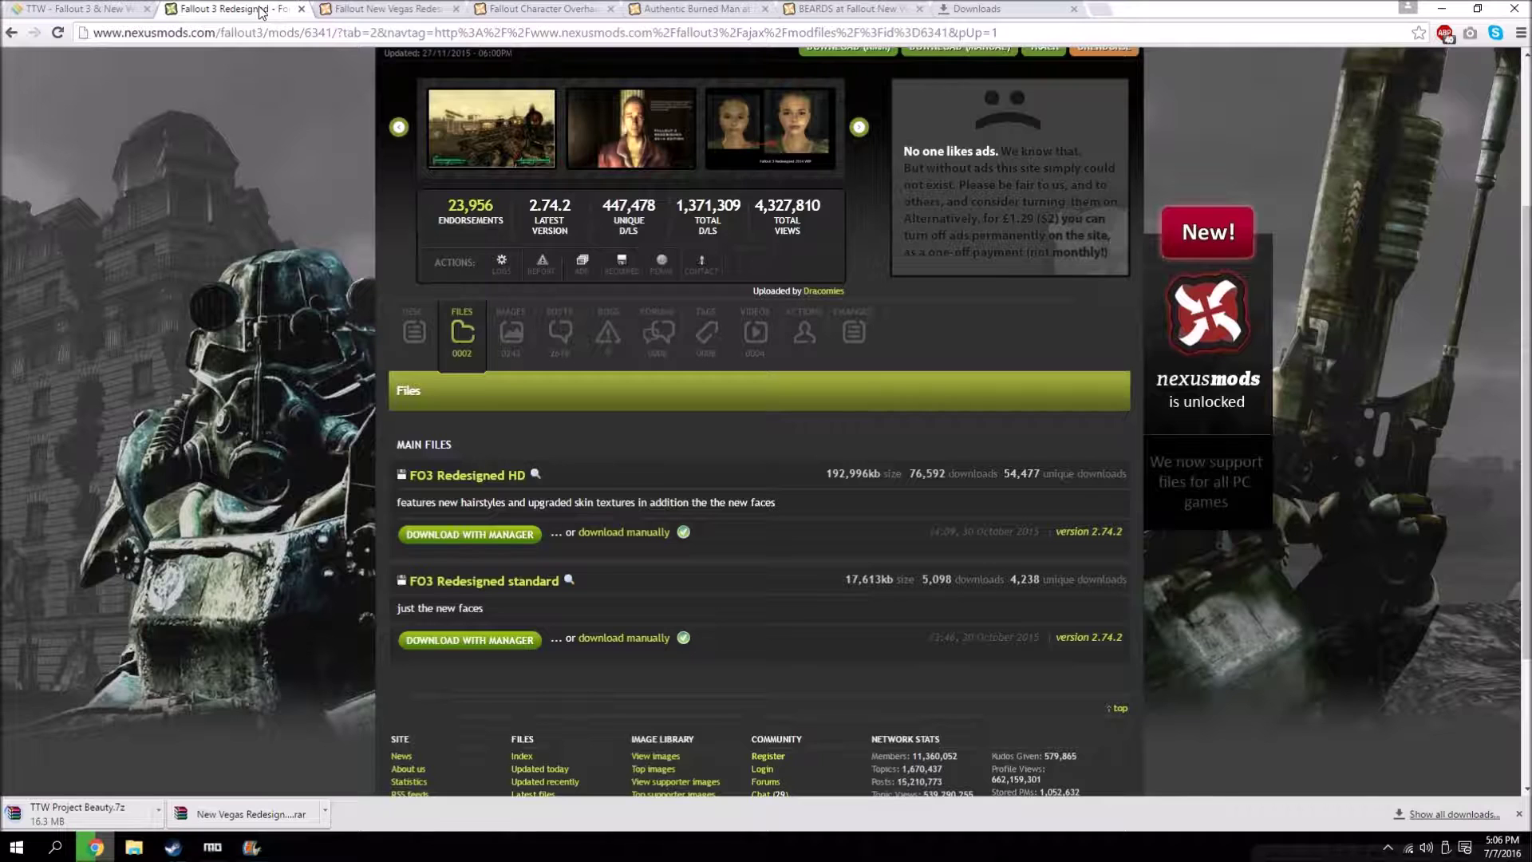
pyautogui.click(338, 11)
pyautogui.scroll(-2, 345, 127)
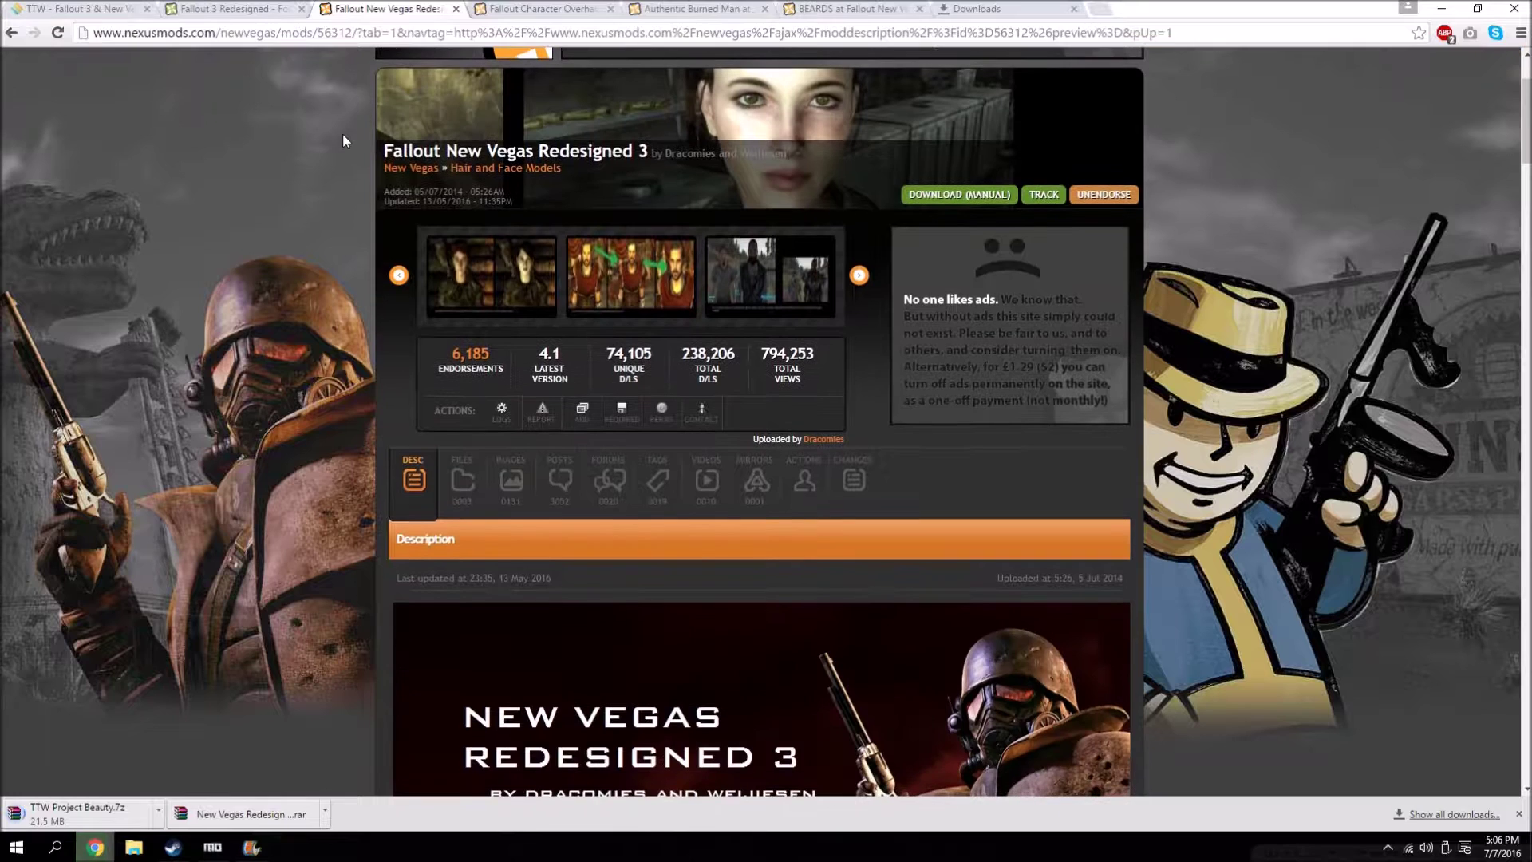
pyautogui.scroll(-3, 491, 142)
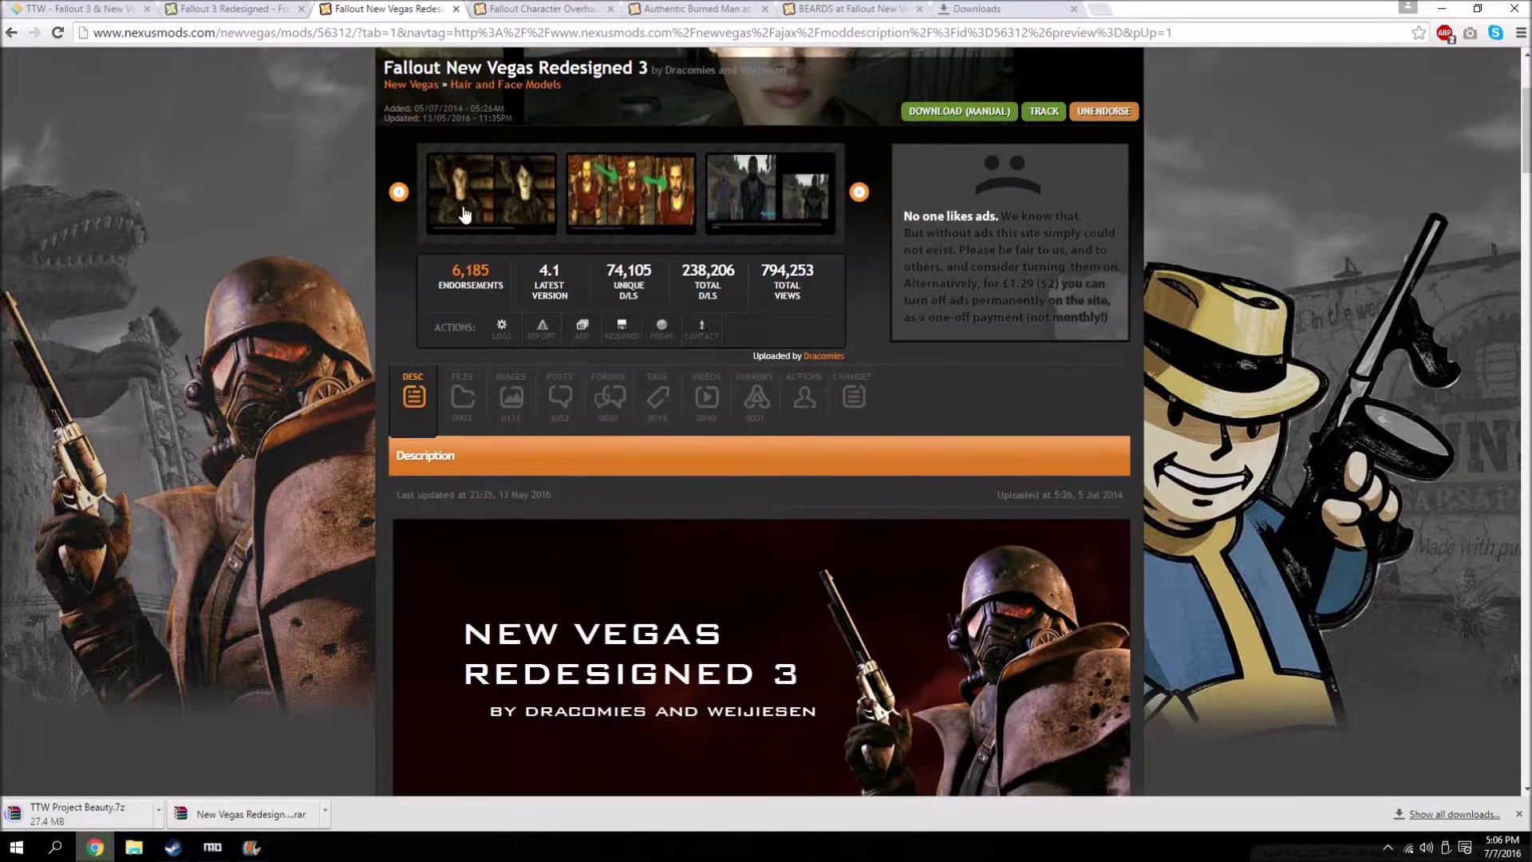
pyautogui.click(481, 310)
pyautogui.scroll(-3, 549, 461)
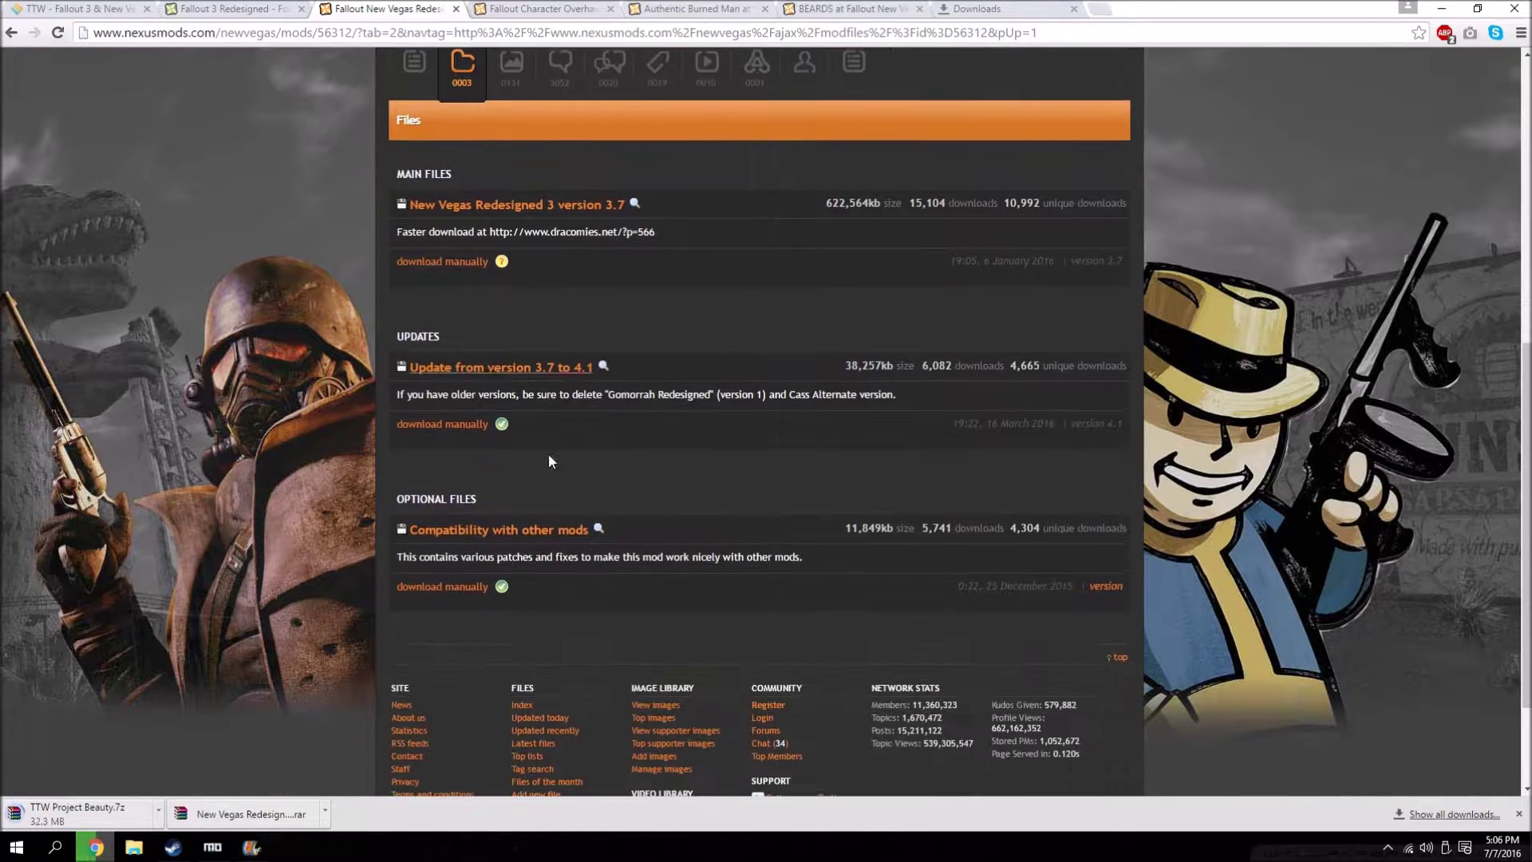
pyautogui.scroll(7, 518, 602)
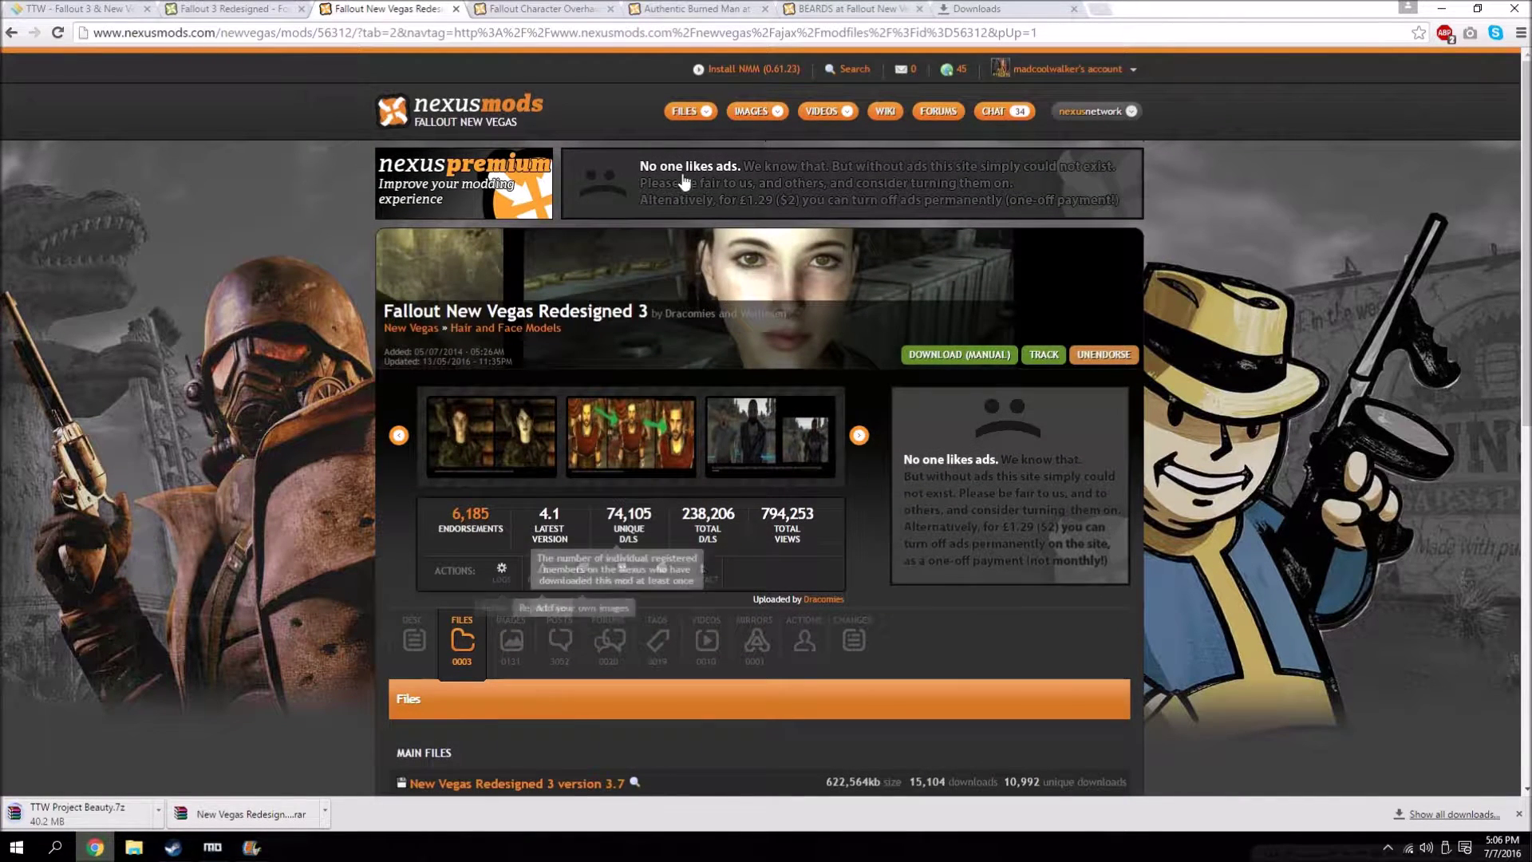
pyautogui.scroll(-6, 452, 370)
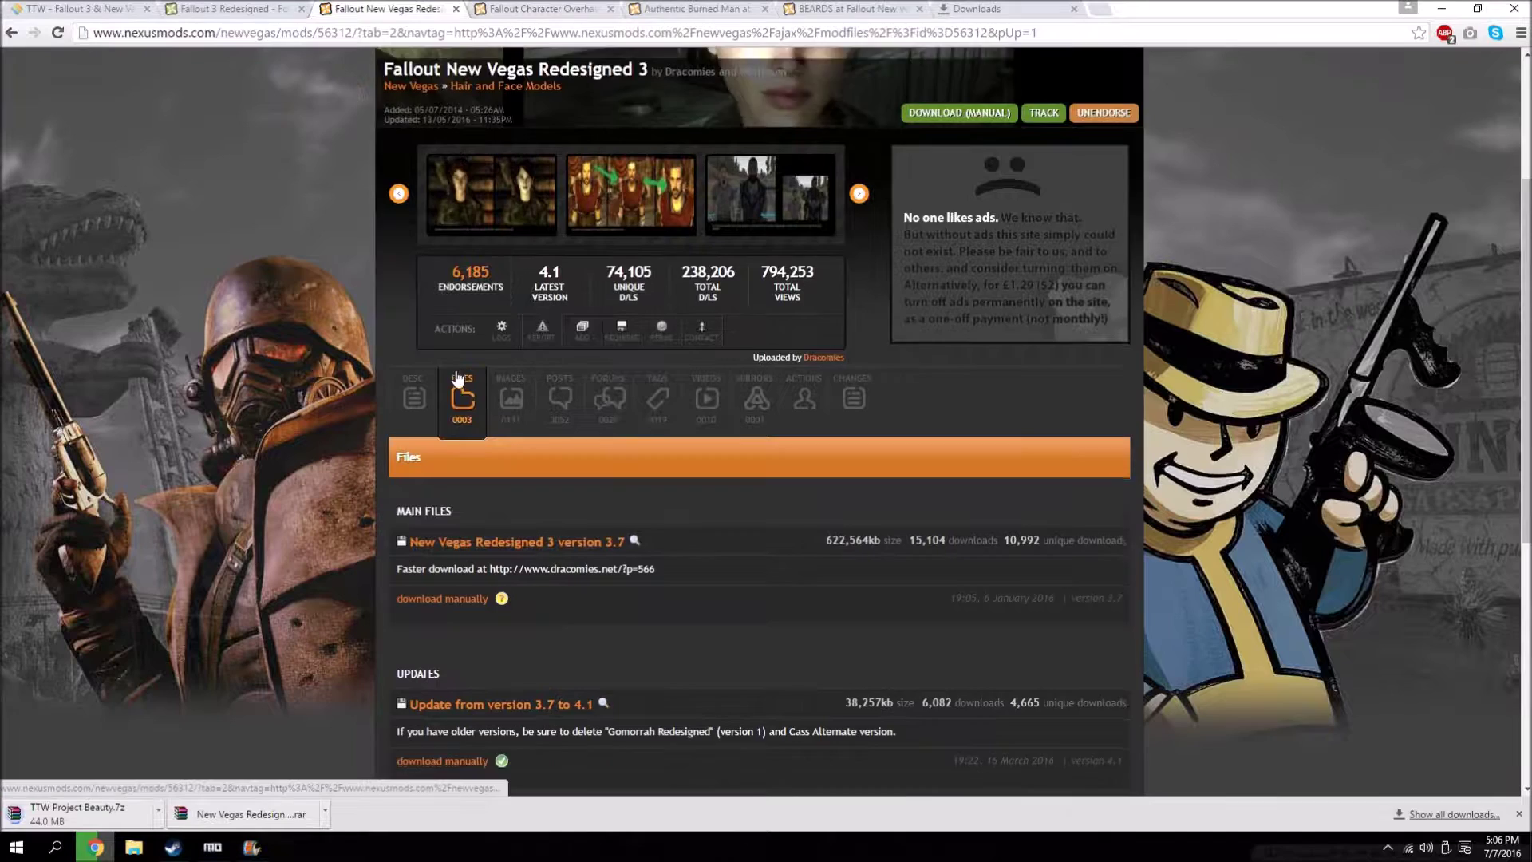
pyautogui.scroll(5, 463, 438)
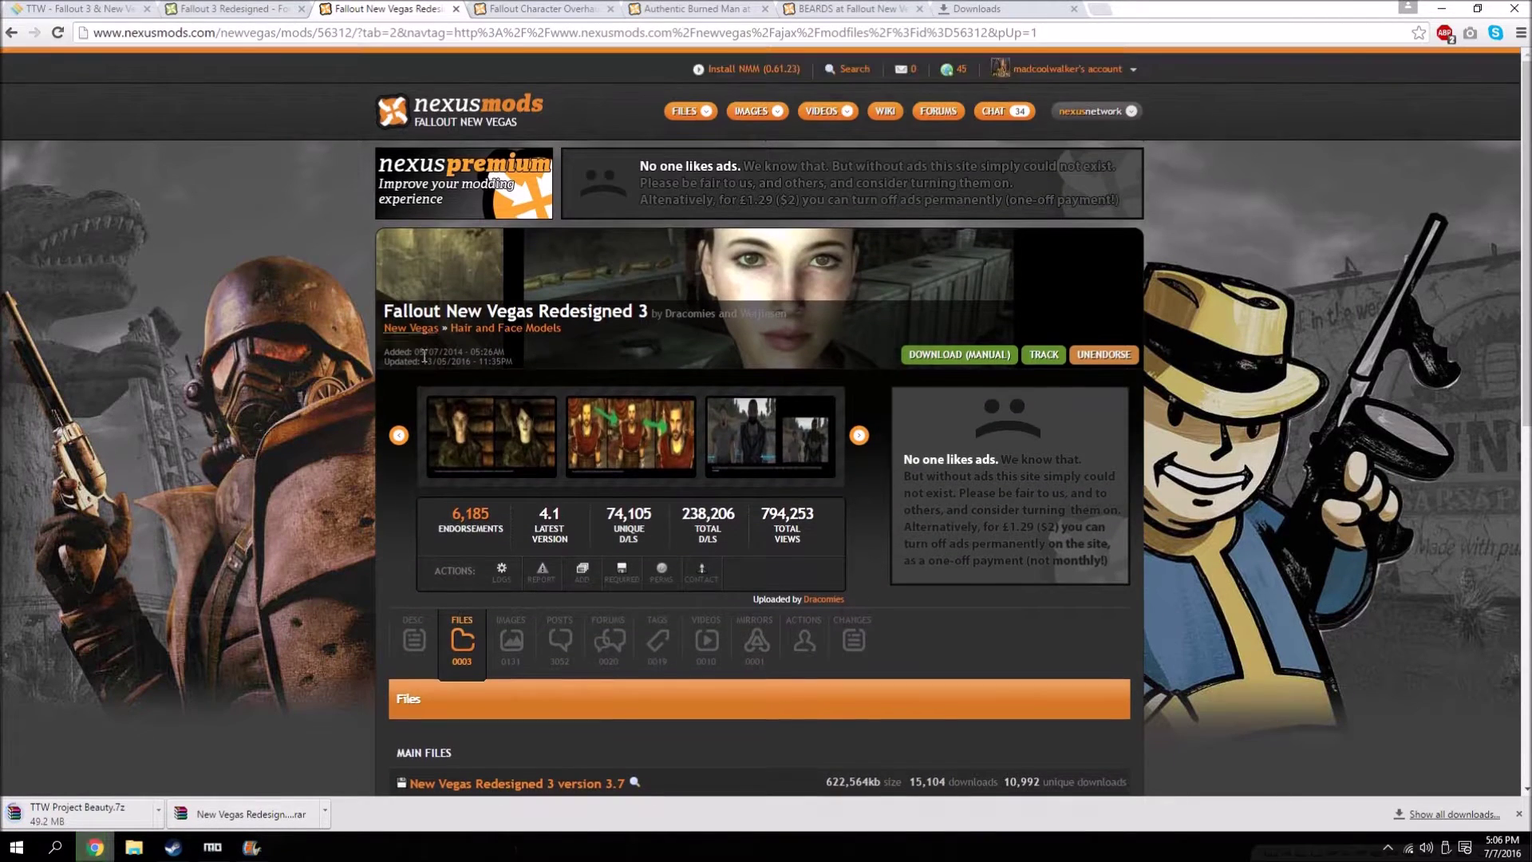
pyautogui.scroll(-3, 466, 295)
pyautogui.scroll(3, 572, 266)
# - Start downloading Fallout Character Overhaul 2.3.1 from the mod's old versions into Mod Organizer
pyautogui.click(545, 6)
pyautogui.scroll(-2, 463, 399)
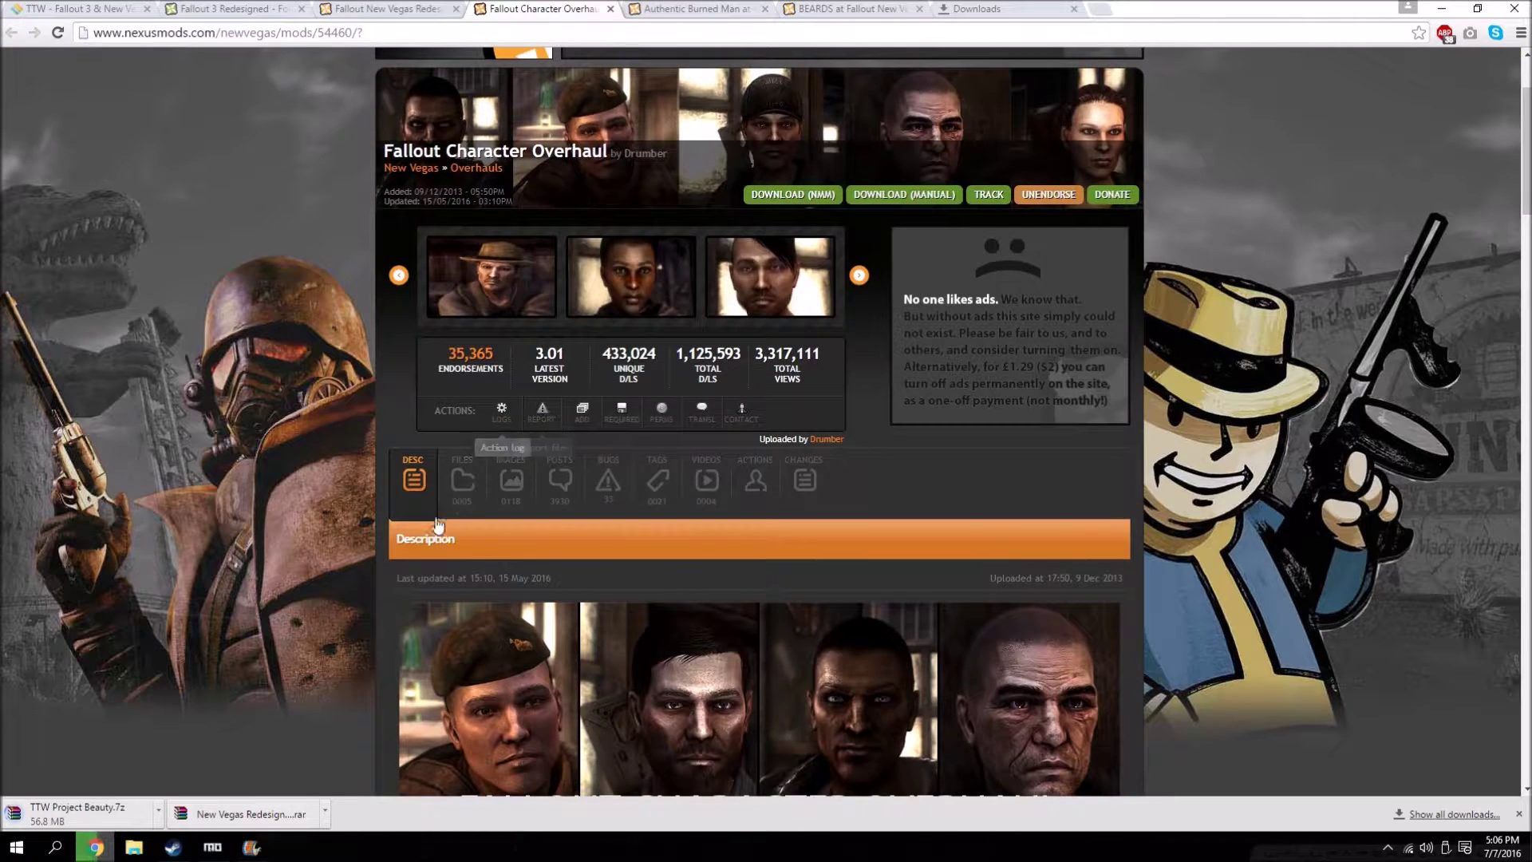
pyautogui.click(462, 472)
pyautogui.scroll(-6, 461, 311)
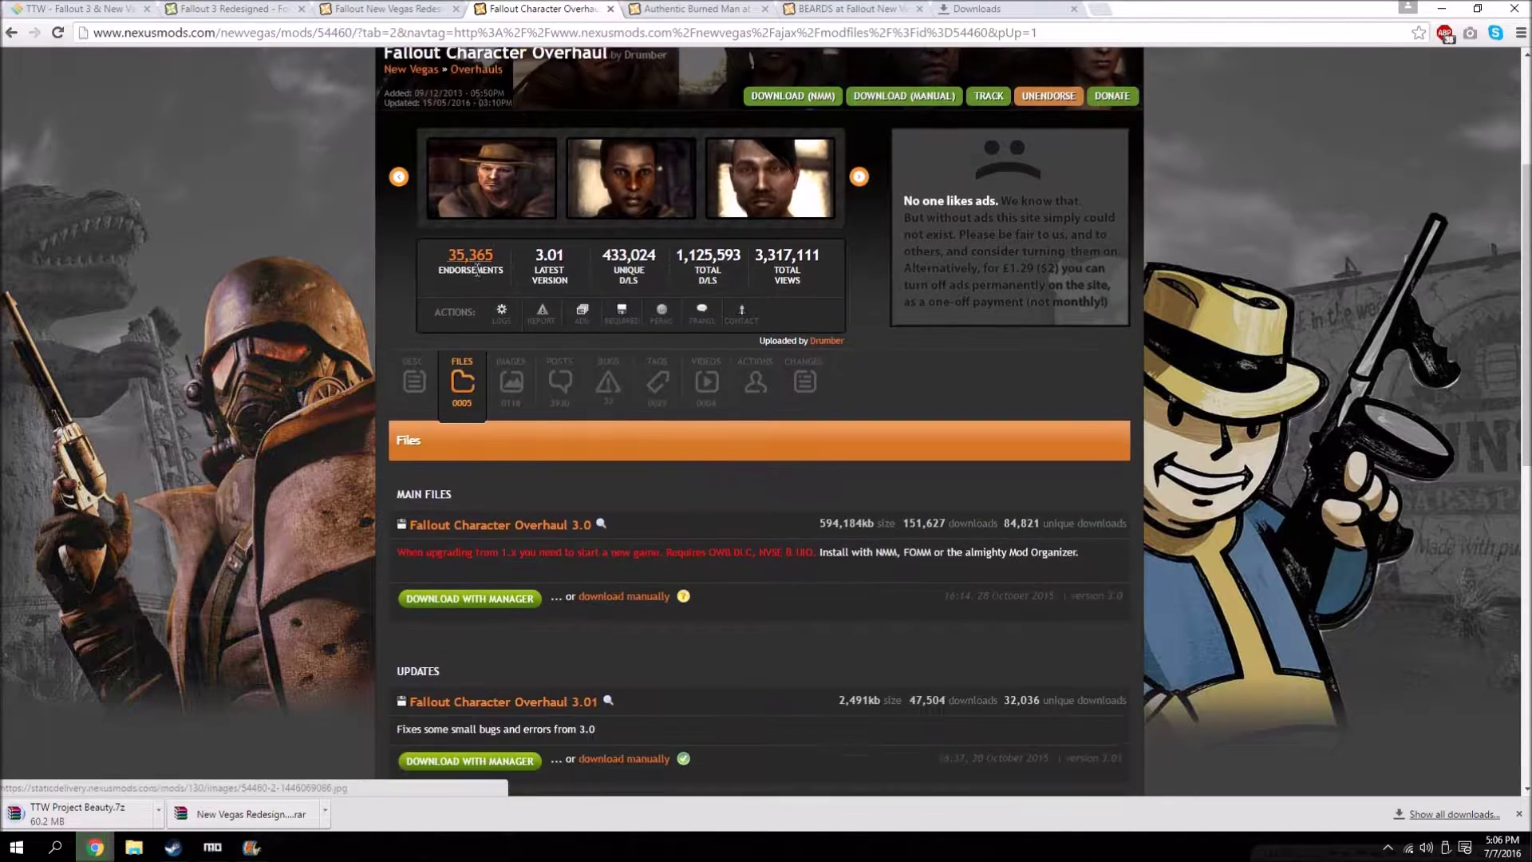
pyautogui.scroll(-10, 434, 303)
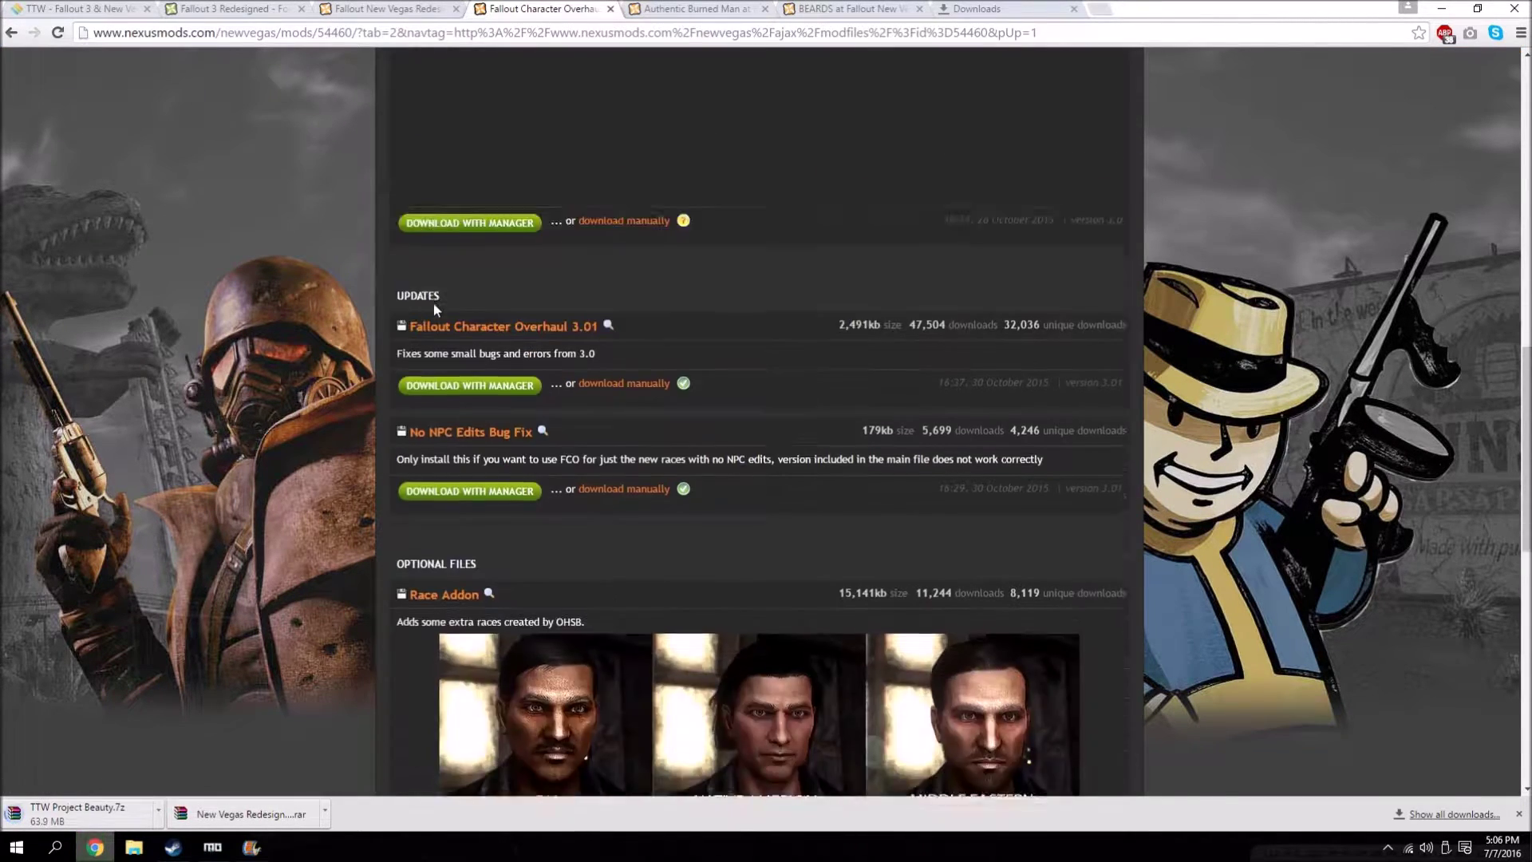
pyautogui.scroll(-2, 404, 342)
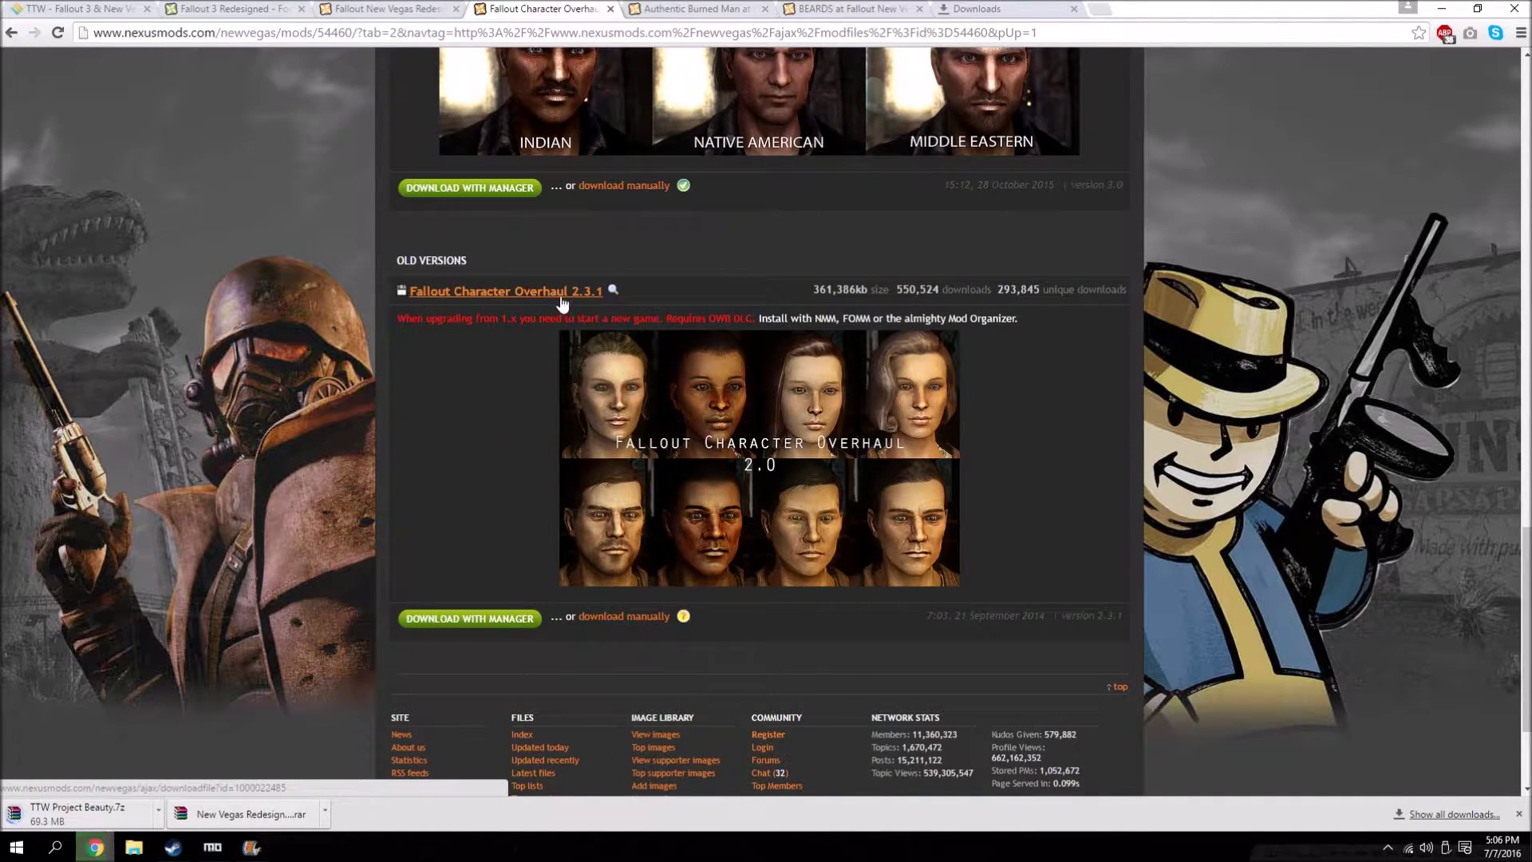
pyautogui.scroll(-1, 604, 354)
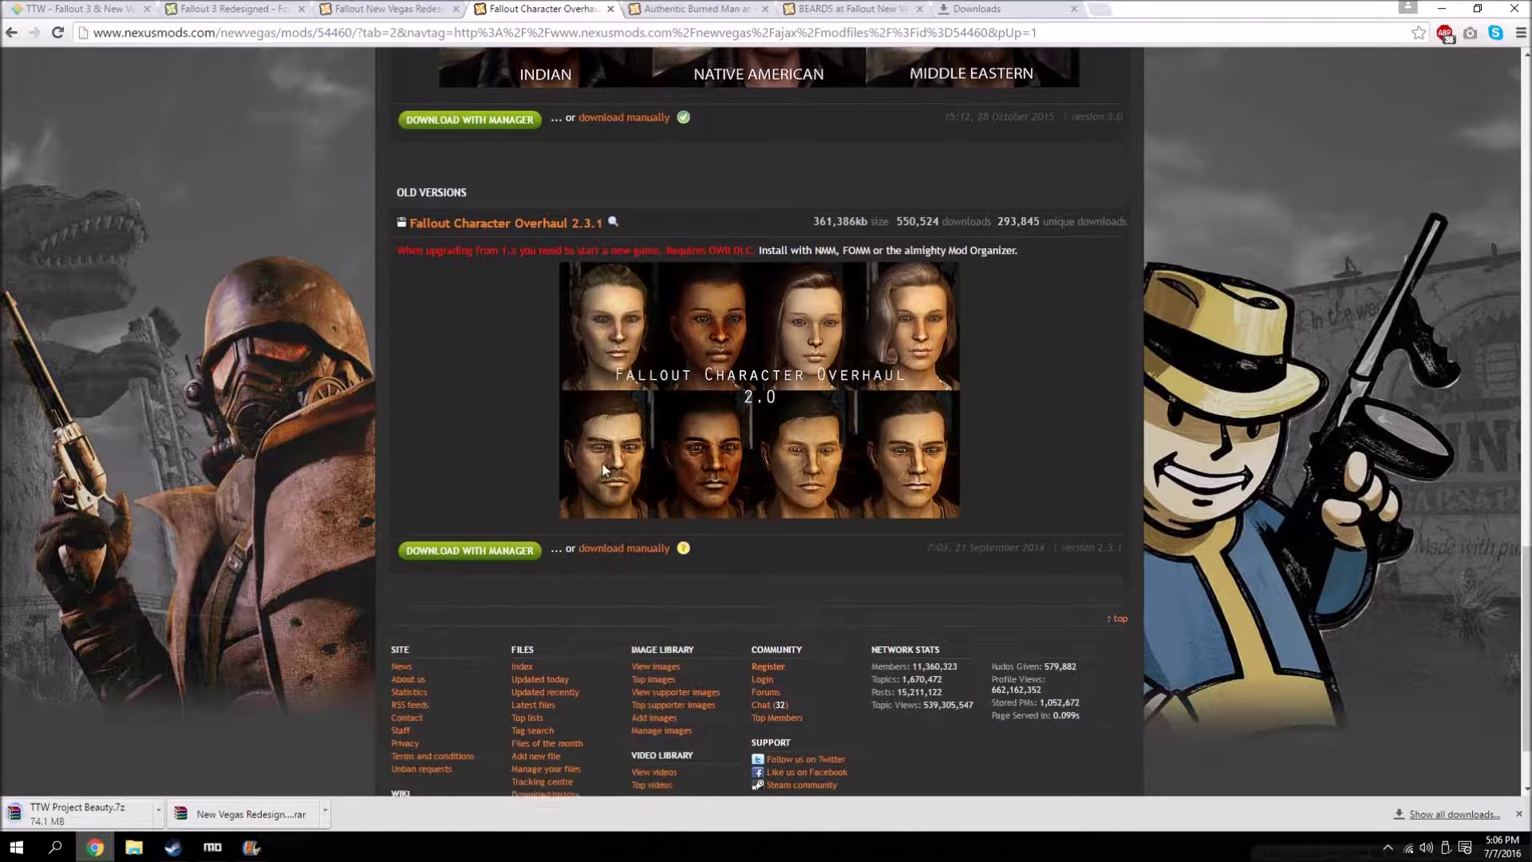
pyautogui.click(517, 540)
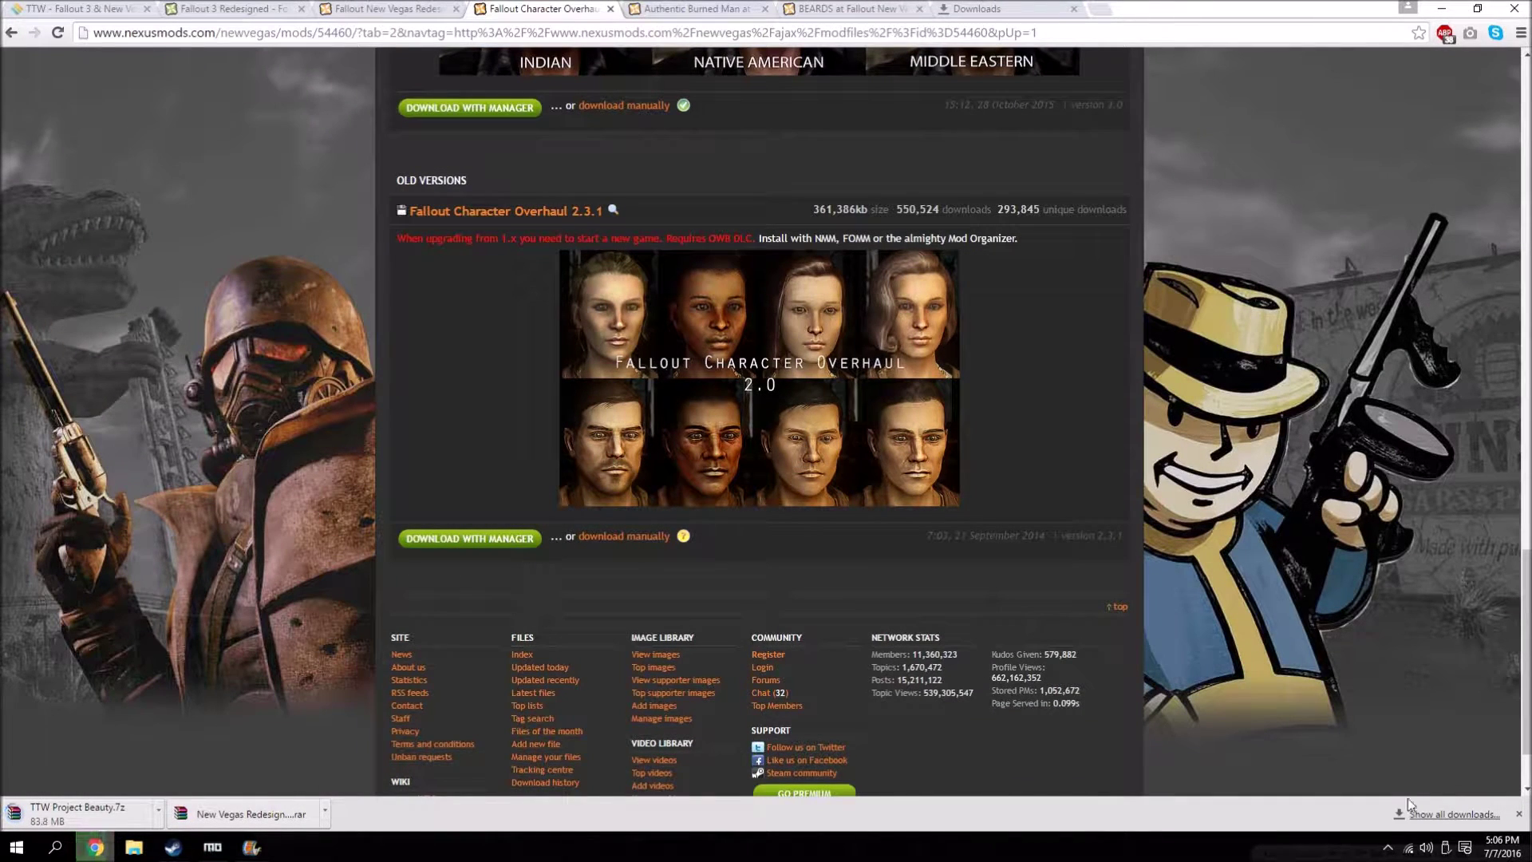
pyautogui.click(1409, 807)
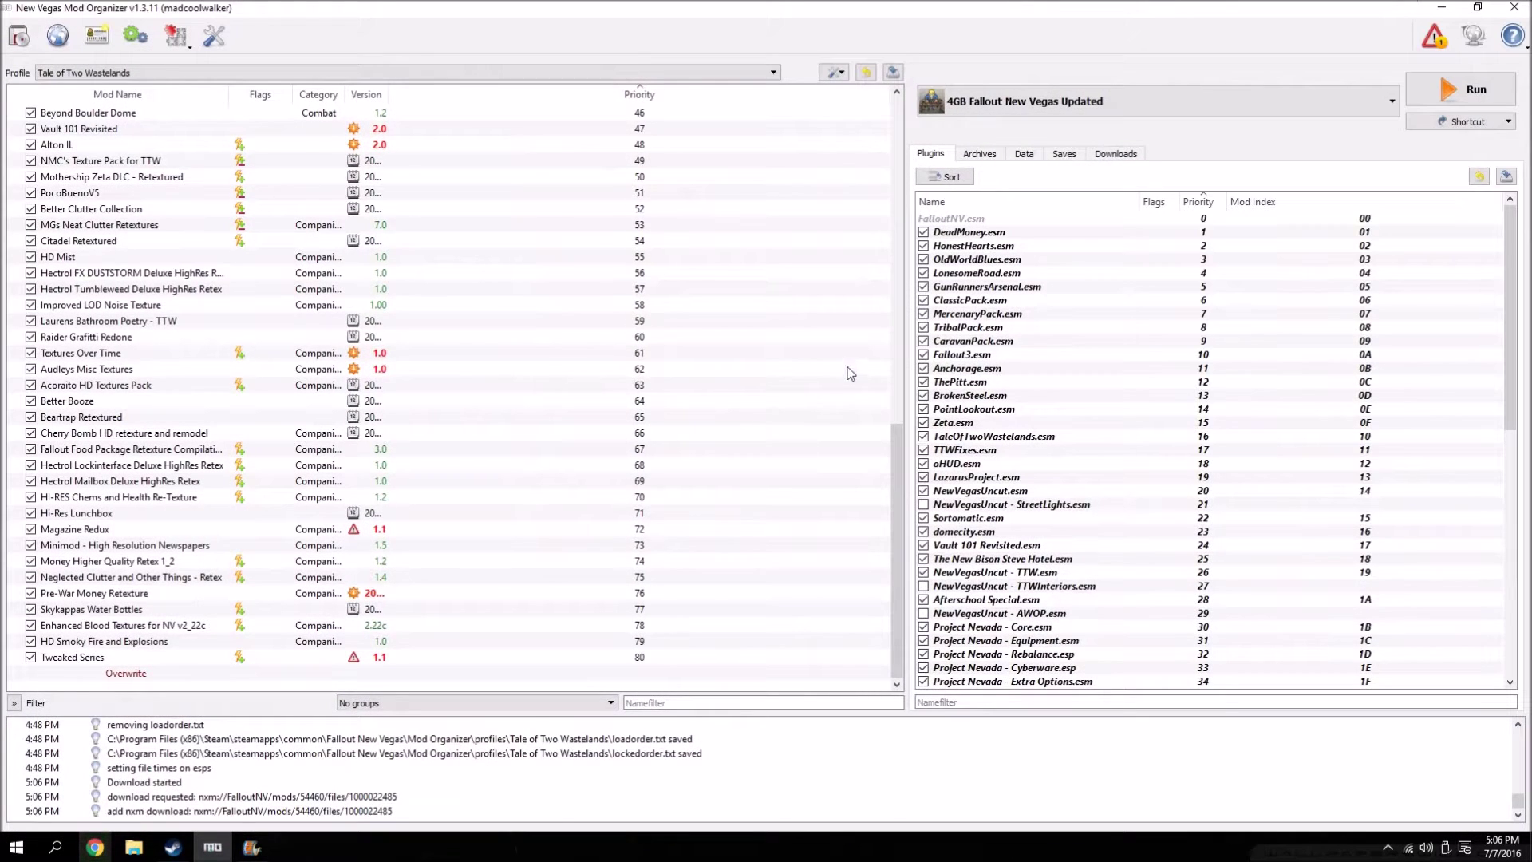
# - Install the downloaded Fallout Character Overhaul 2.3.1 in Mod Organizer without any addons, optional meshes, textures or patches
pyautogui.scroll(-12, 1038, 383)
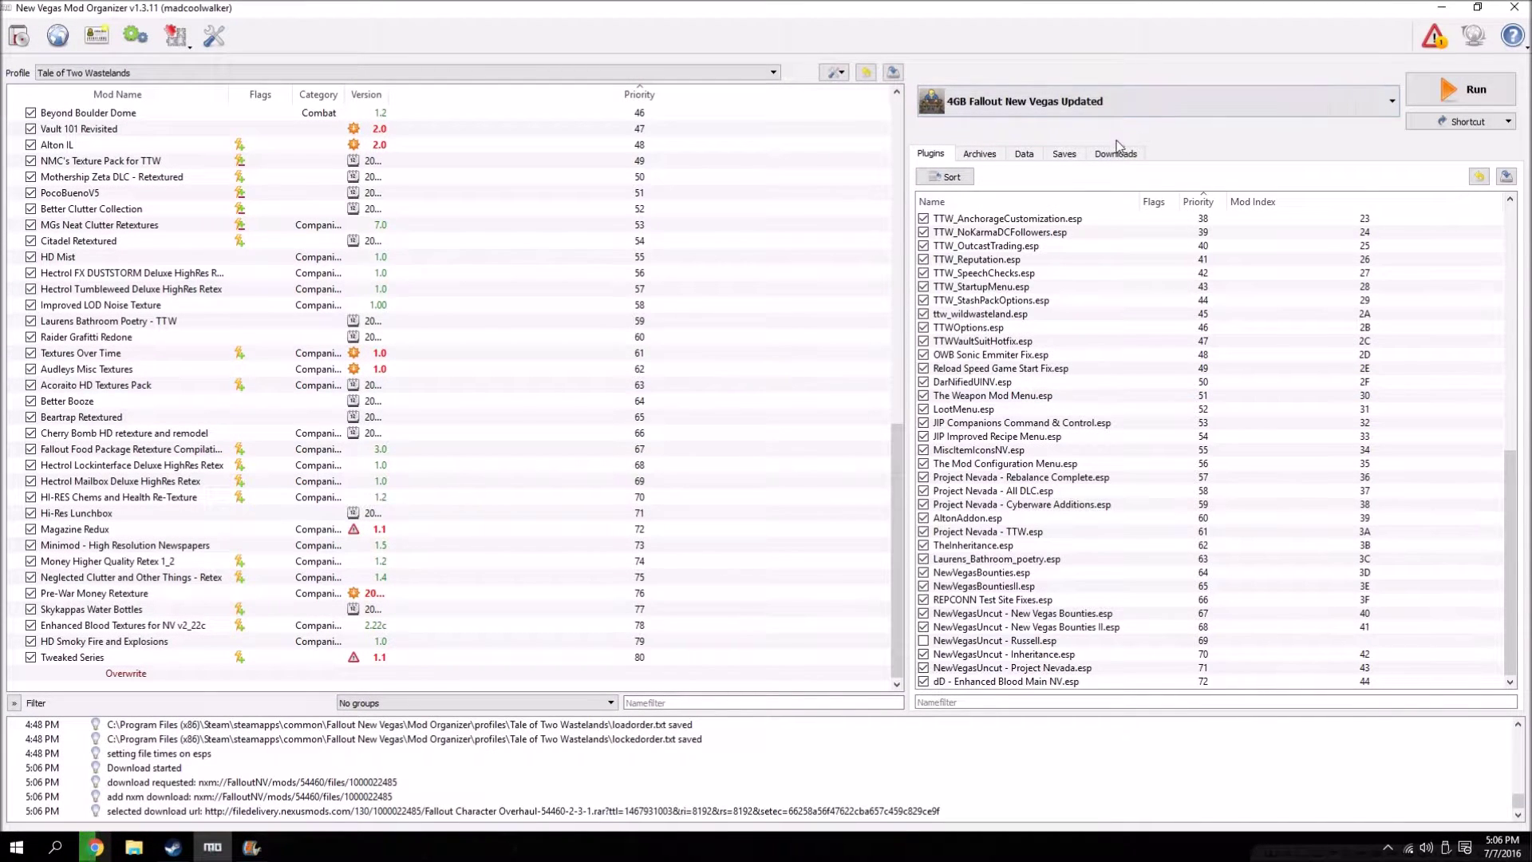
pyautogui.click(1116, 152)
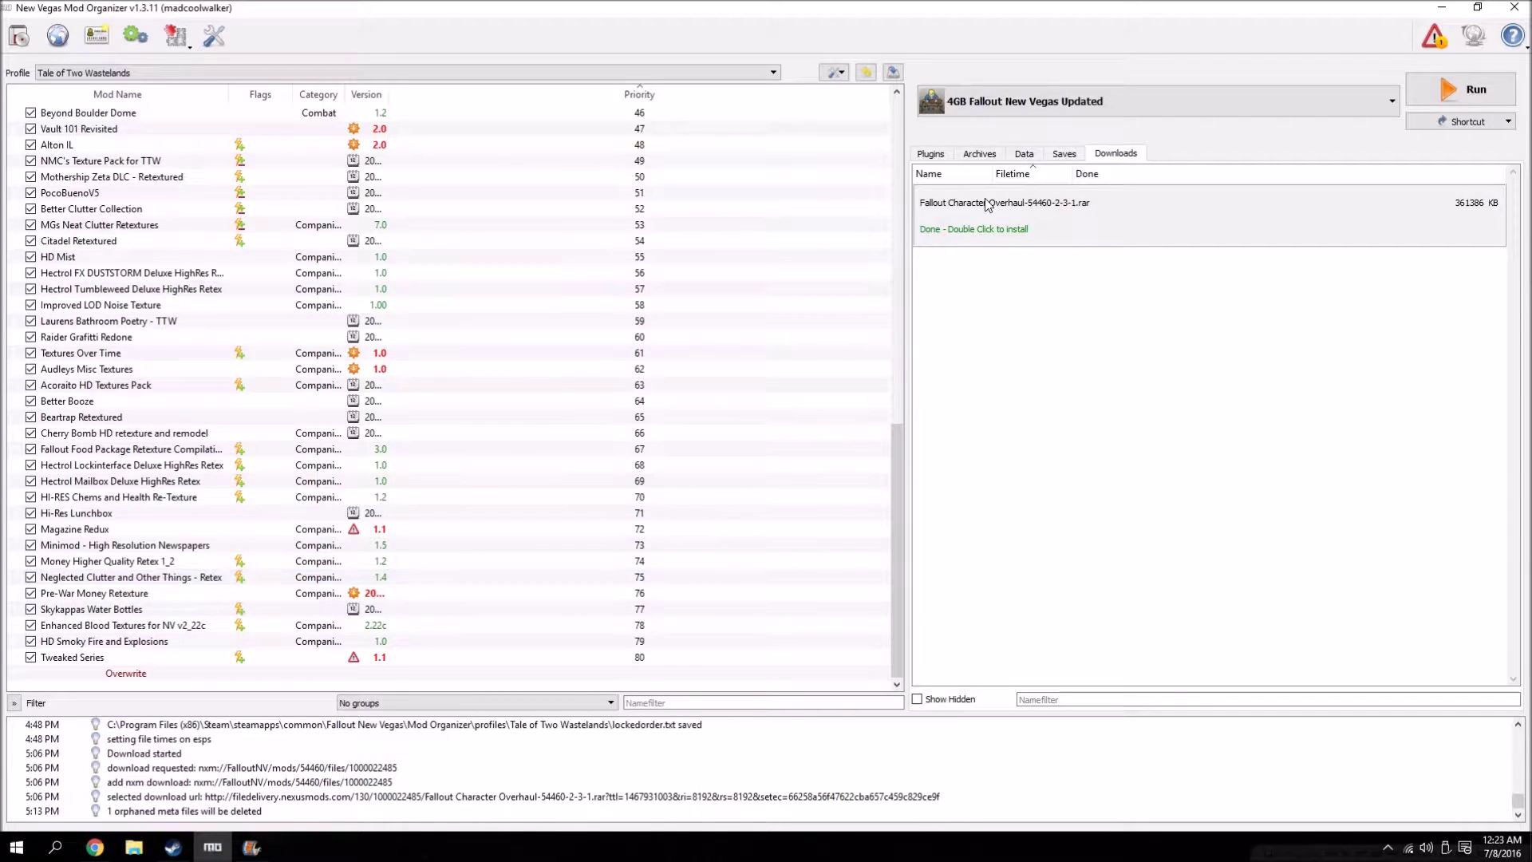
pyautogui.doubleClick(1085, 226)
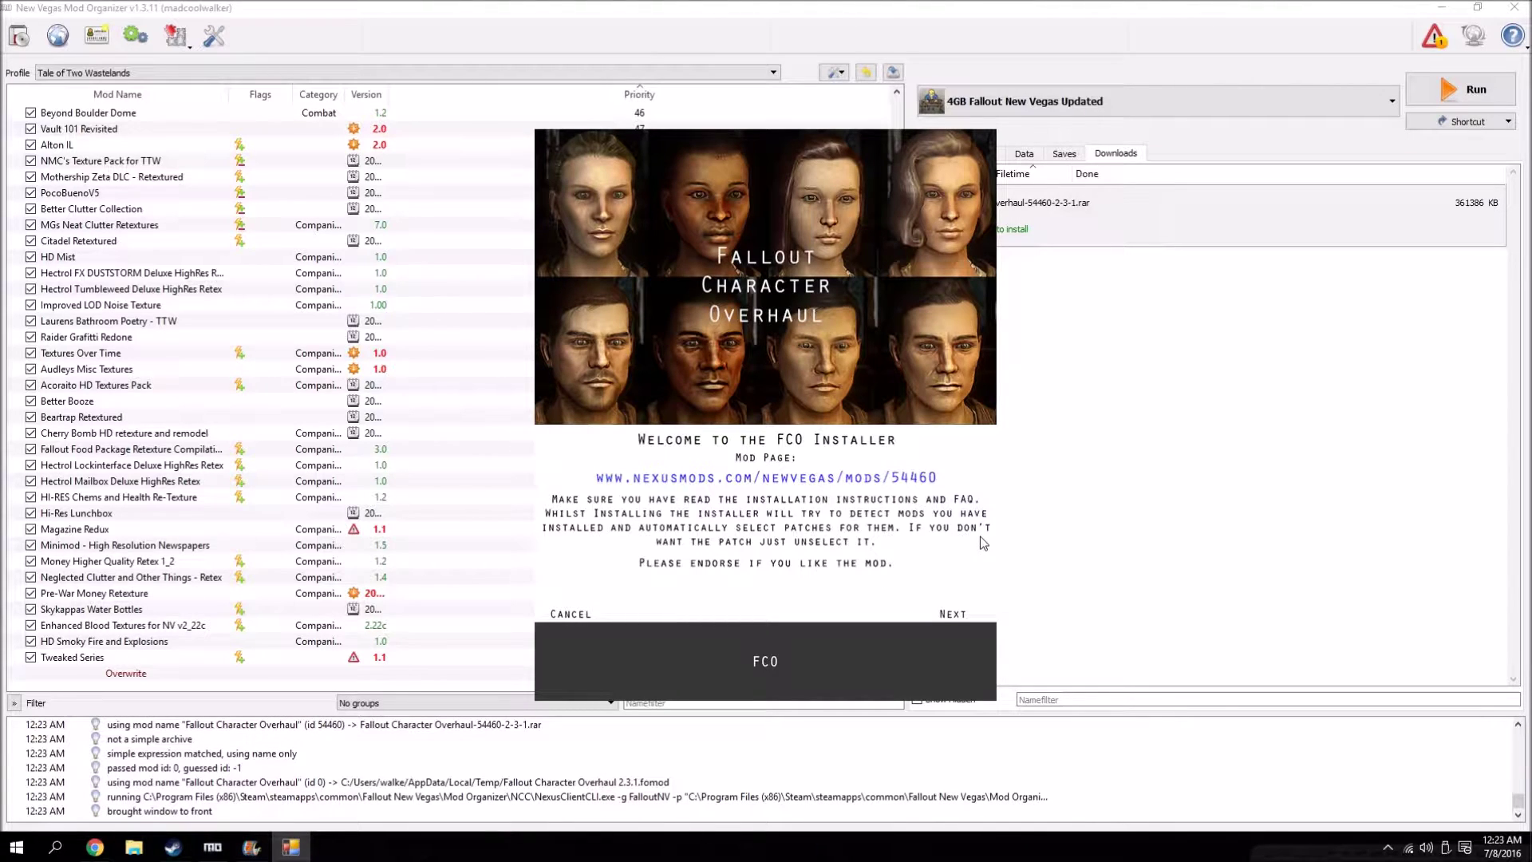
pyautogui.click(954, 616)
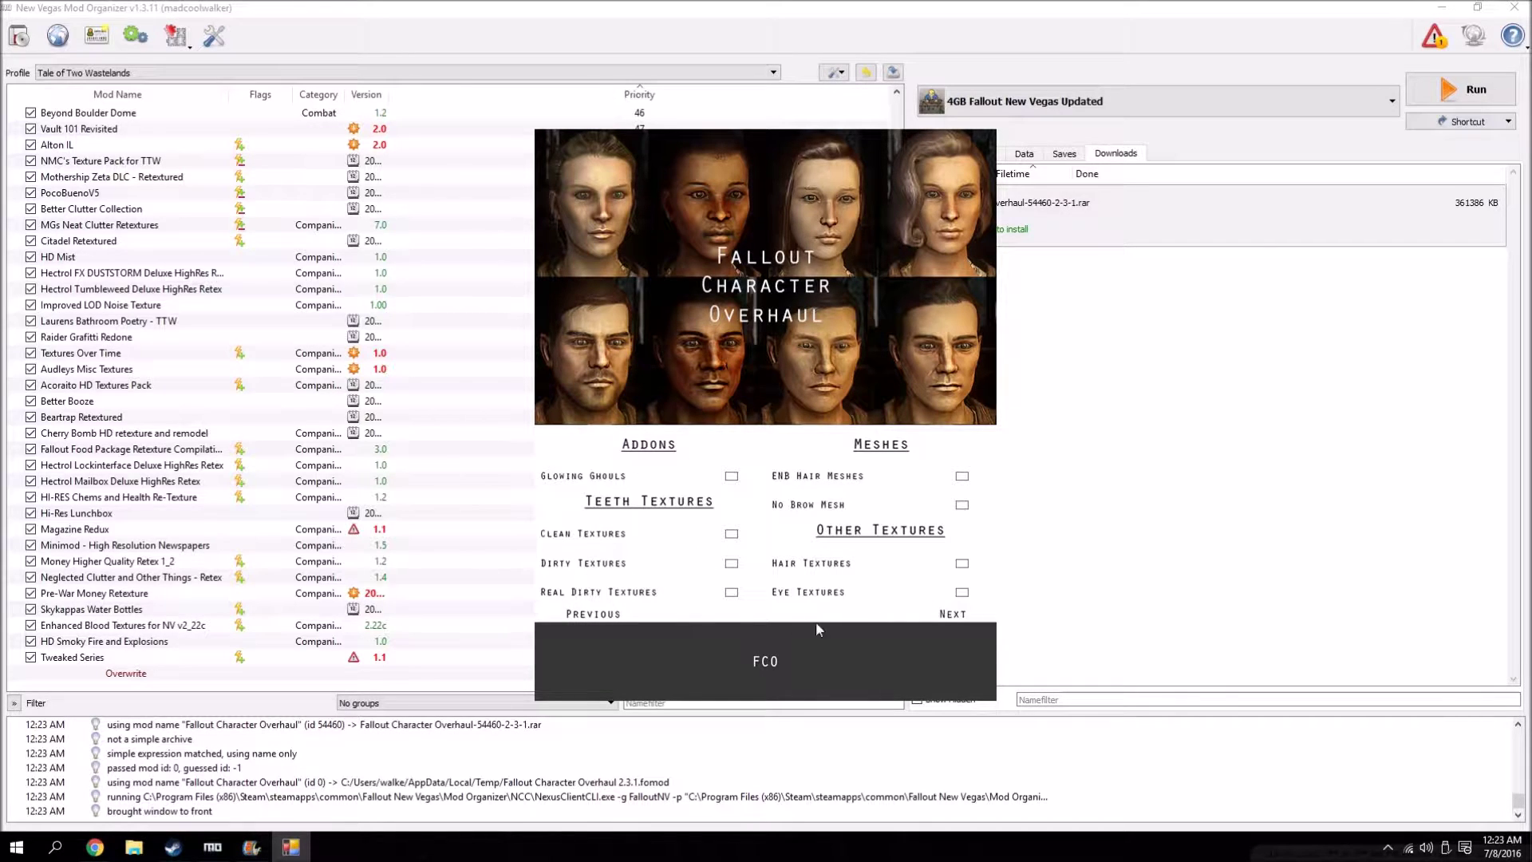
pyautogui.click(954, 616)
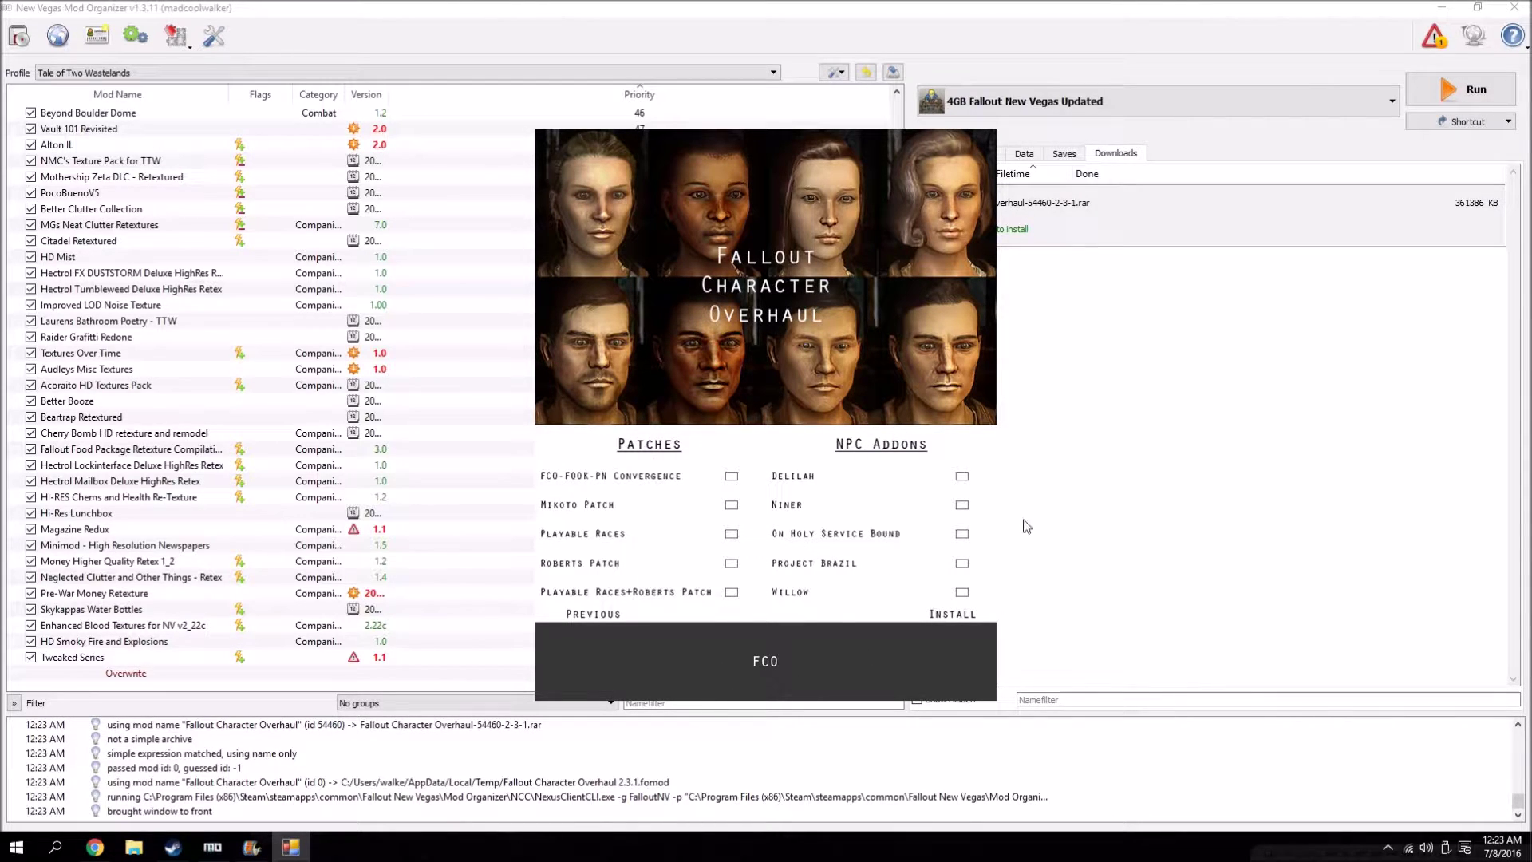
pyautogui.click(955, 615)
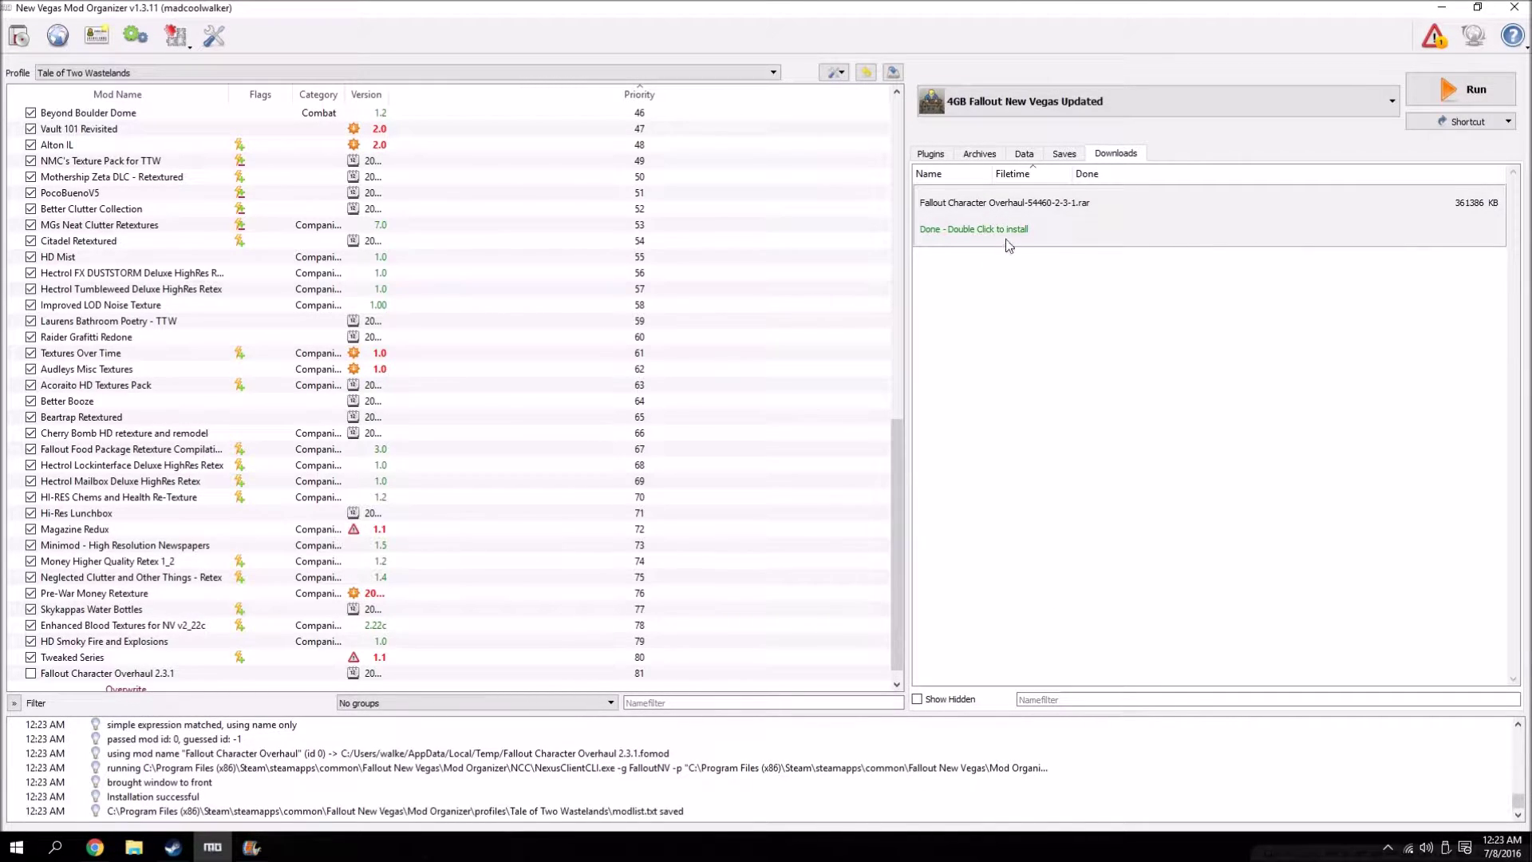
# - Remove the installed Fallout Character Overhaul archive from the downloads list and enable the mod
pyautogui.rightClick(998, 214)
pyautogui.click(1037, 241)
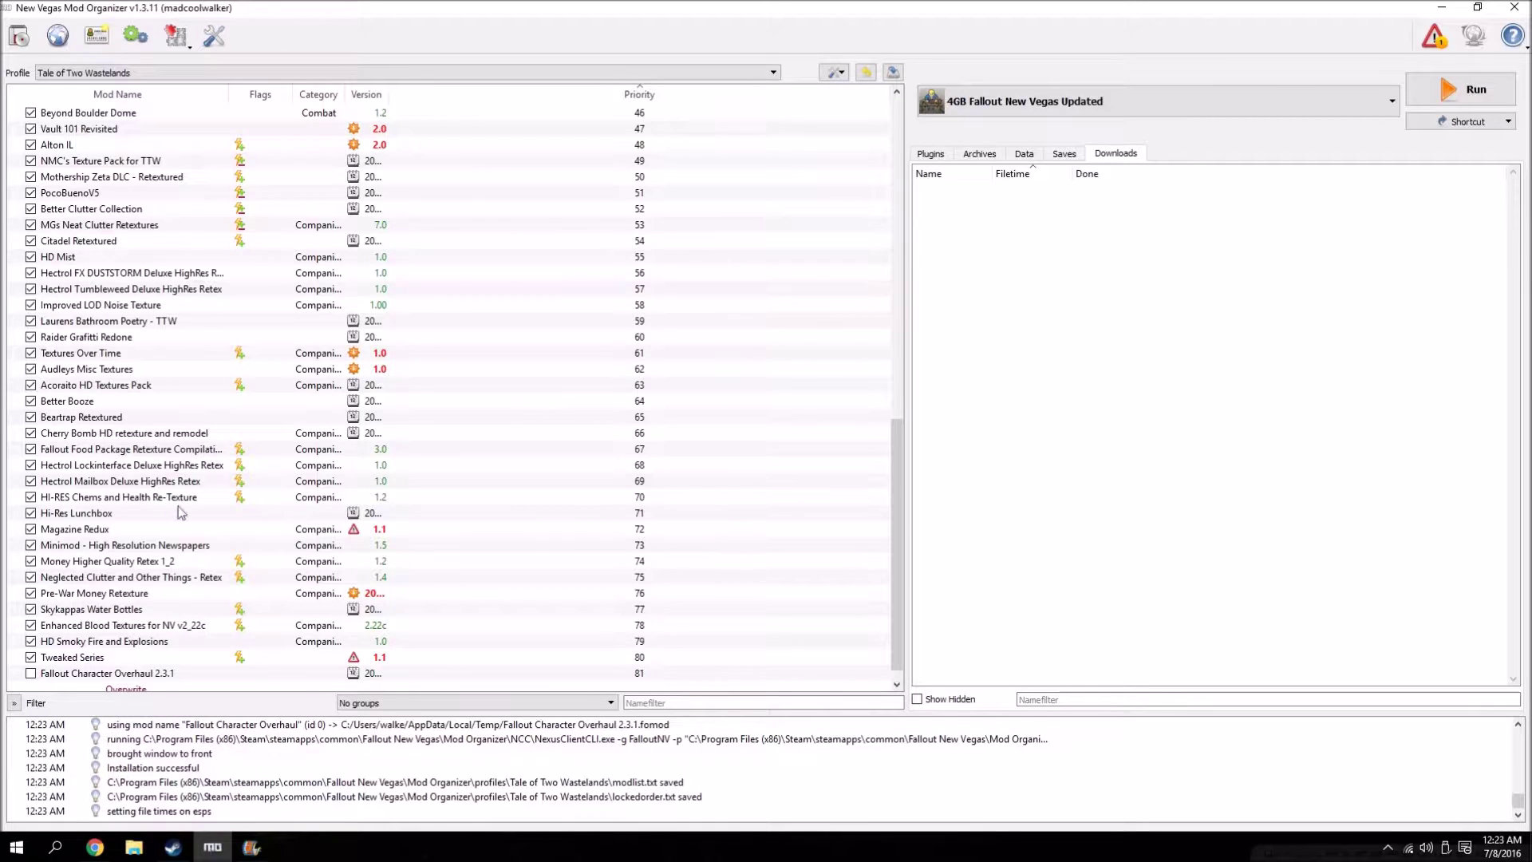
pyautogui.click(31, 664)
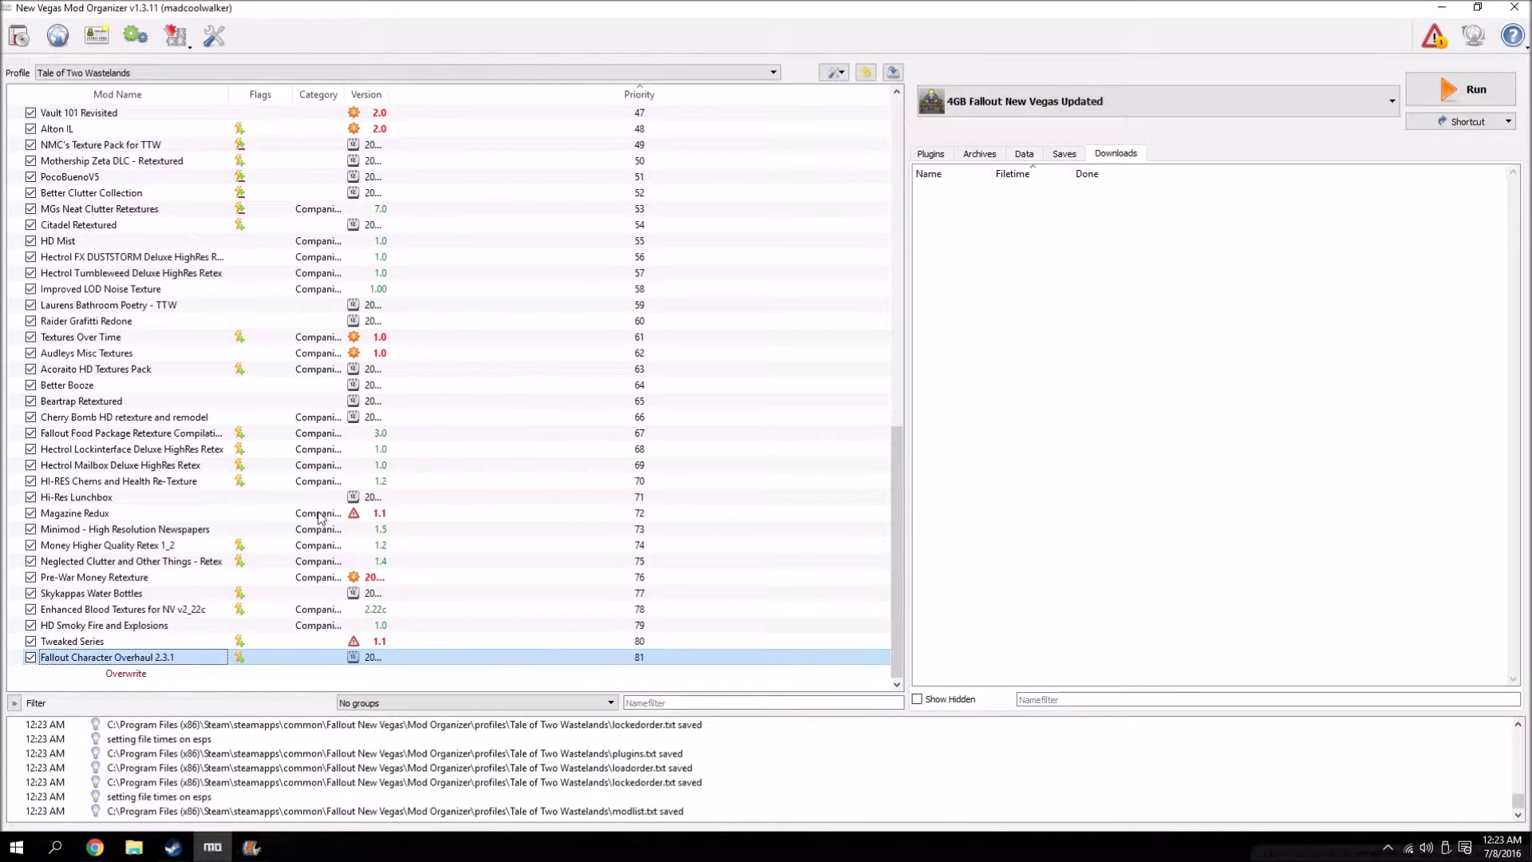
# - Minimize Mod Organizer and move the three New Vegas Redesigned archives together to a clear area of the desktop
pyautogui.click(1442, 7)
pyautogui.moveTo(904, 109); pyautogui.dragTo(539, 320)
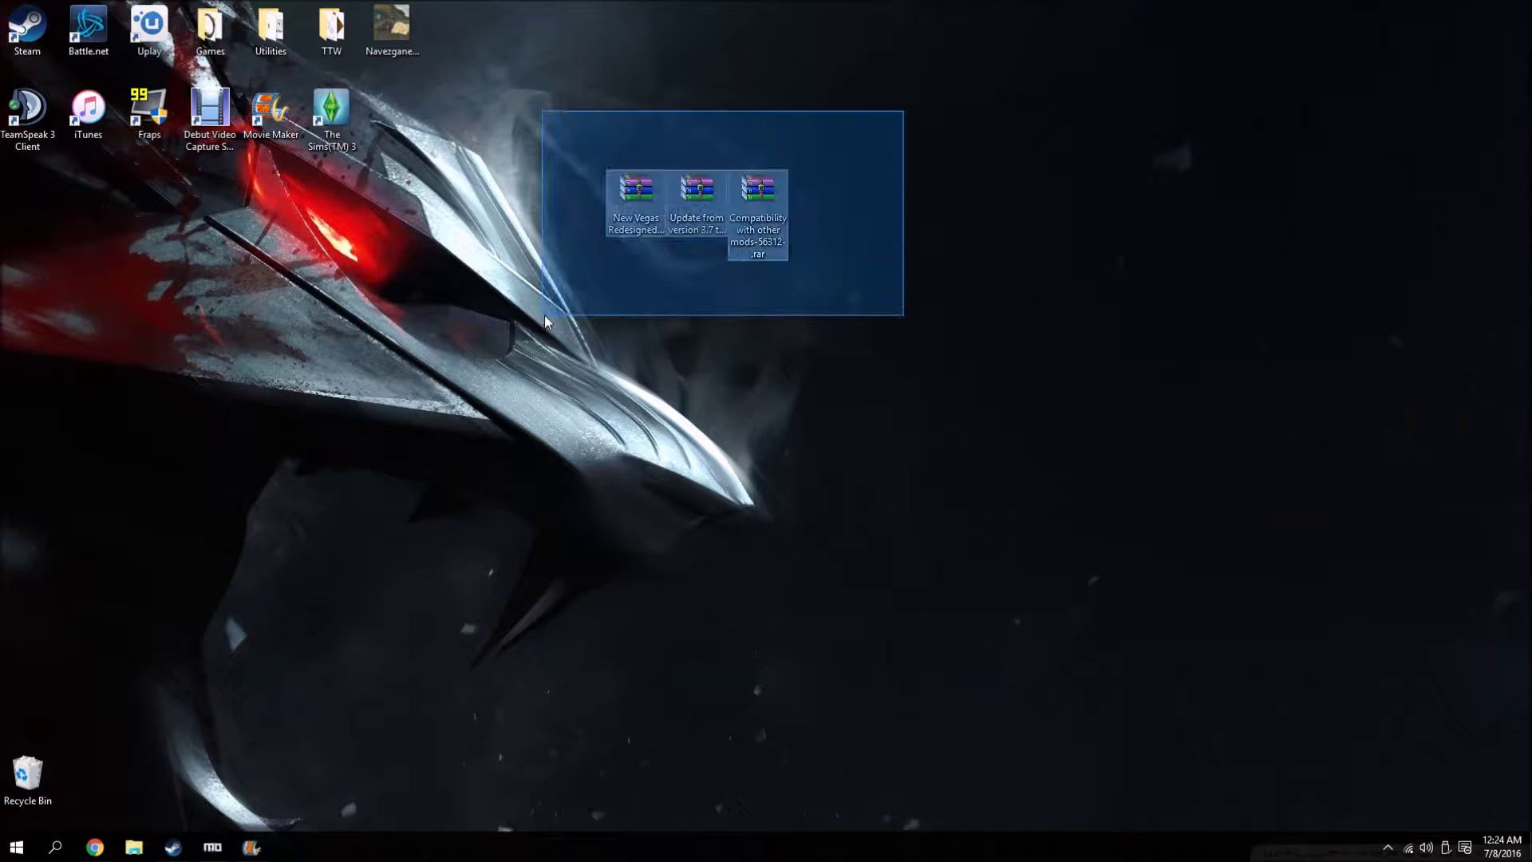
pyautogui.moveTo(644, 198); pyautogui.dragTo(948, 198)
pyautogui.moveTo(857, 96); pyautogui.dragTo(1209, 332)
pyautogui.click(1131, 334)
pyautogui.moveTo(1154, 138); pyautogui.dragTo(826, 328)
pyautogui.click(1022, 346)
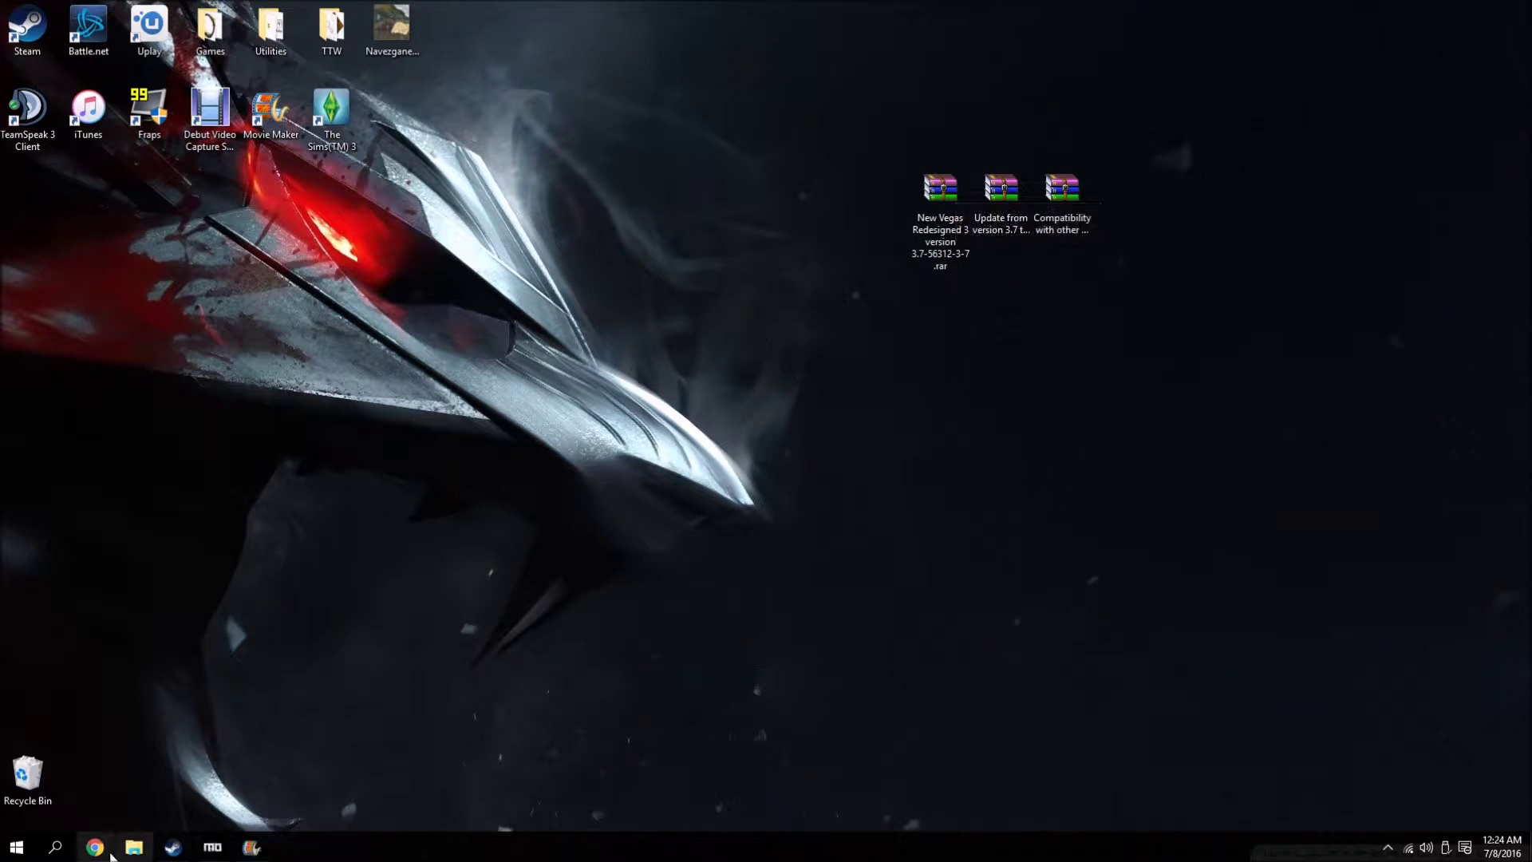
# - Extract the New Vegas Redesigned 3 version 3.7 fomod to the desktop, recycle its RAR archive and put the fomod in its place
pyautogui.doubleClick(954, 200)
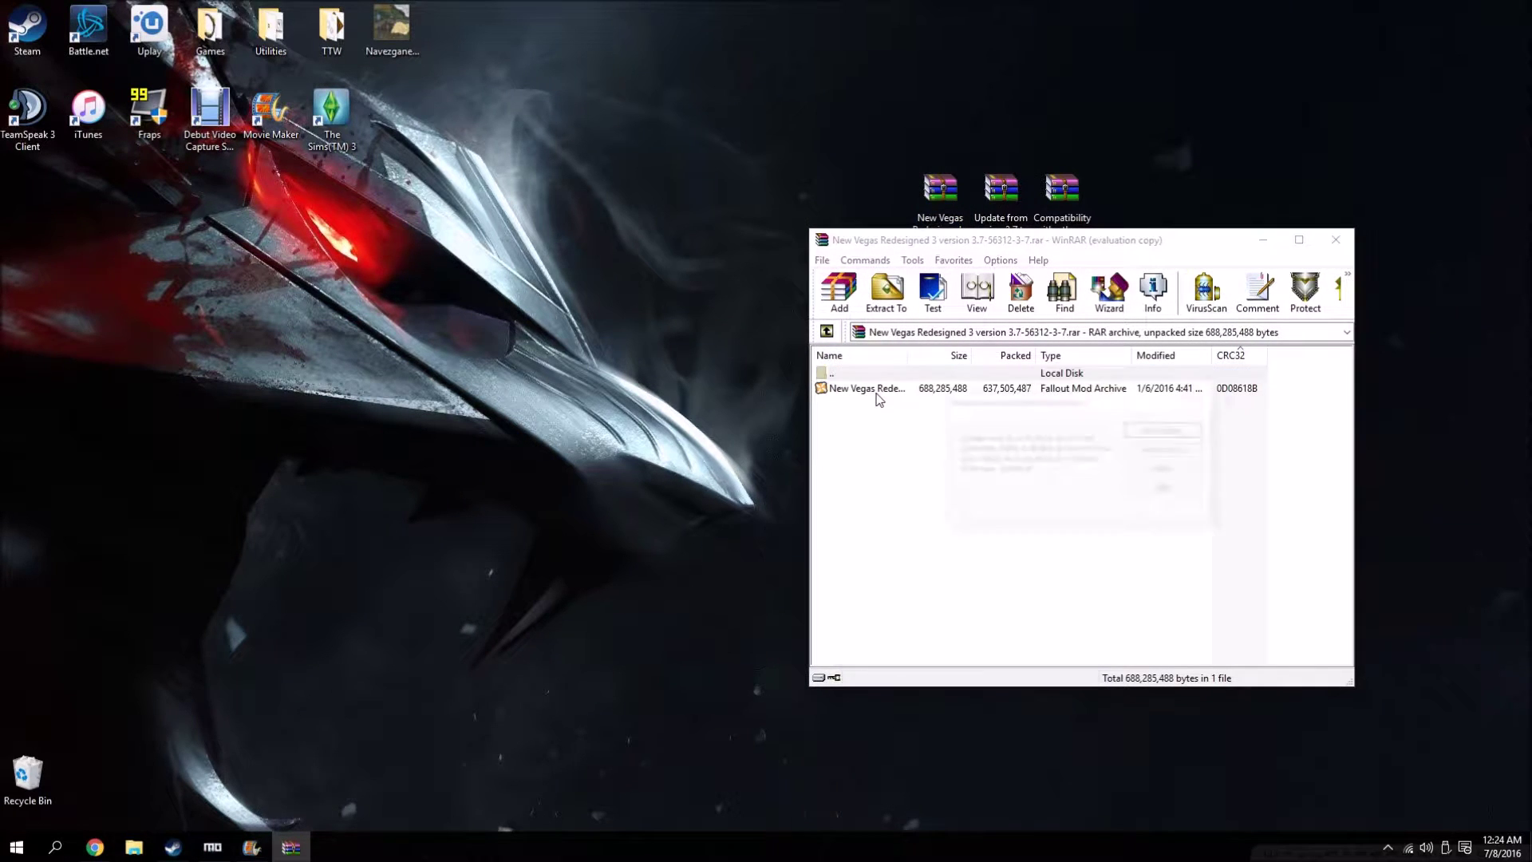
pyautogui.click(1205, 407)
pyautogui.moveTo(868, 388); pyautogui.dragTo(727, 476)
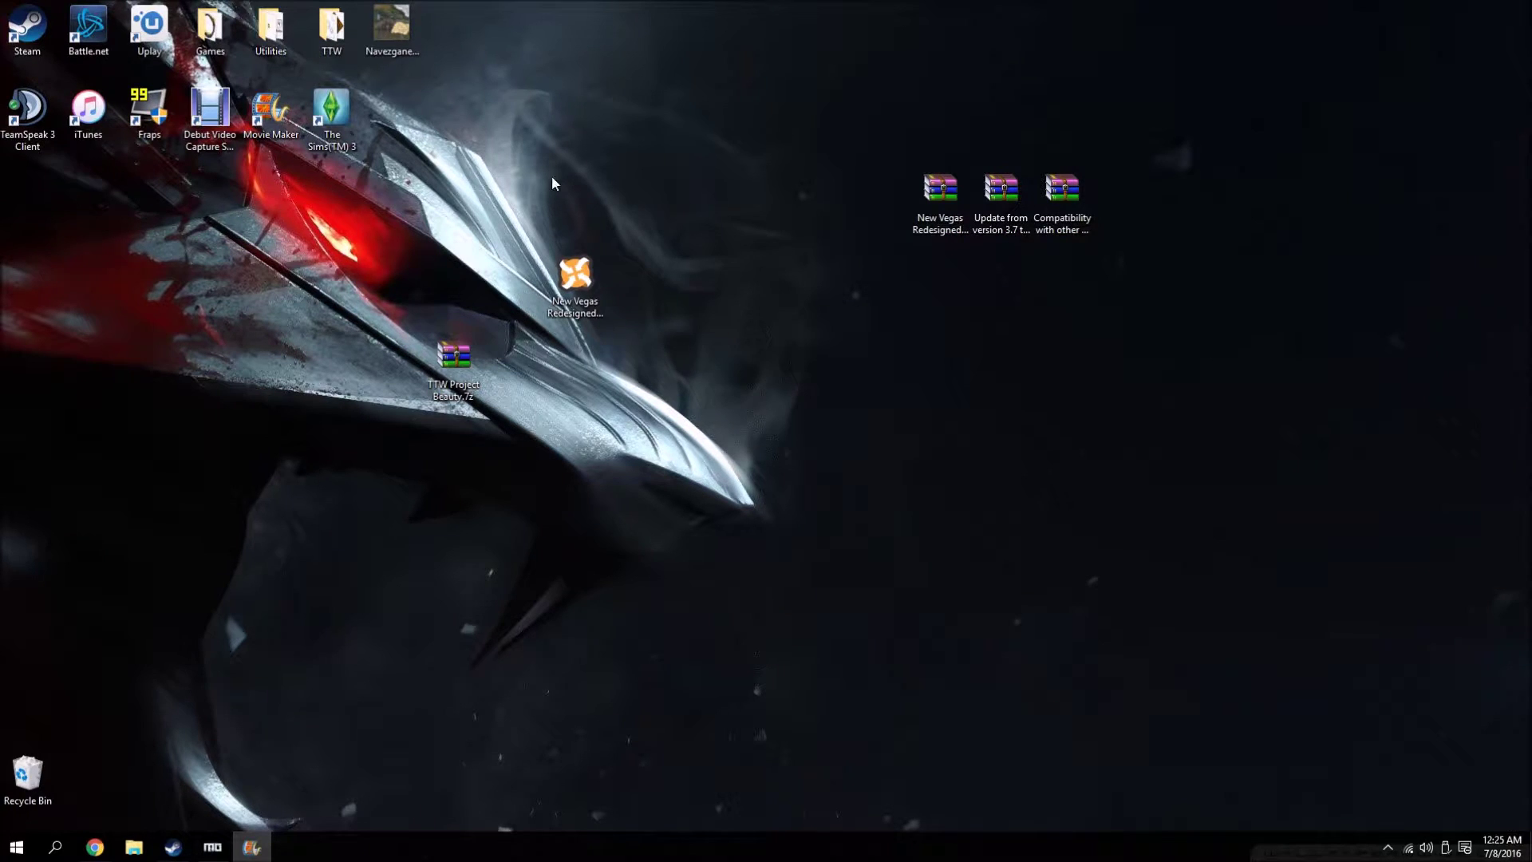
pyautogui.moveTo(575, 275); pyautogui.dragTo(693, 313)
pyautogui.moveTo(914, 217); pyautogui.dragTo(27, 771)
pyautogui.moveTo(696, 275); pyautogui.dragTo(937, 191)
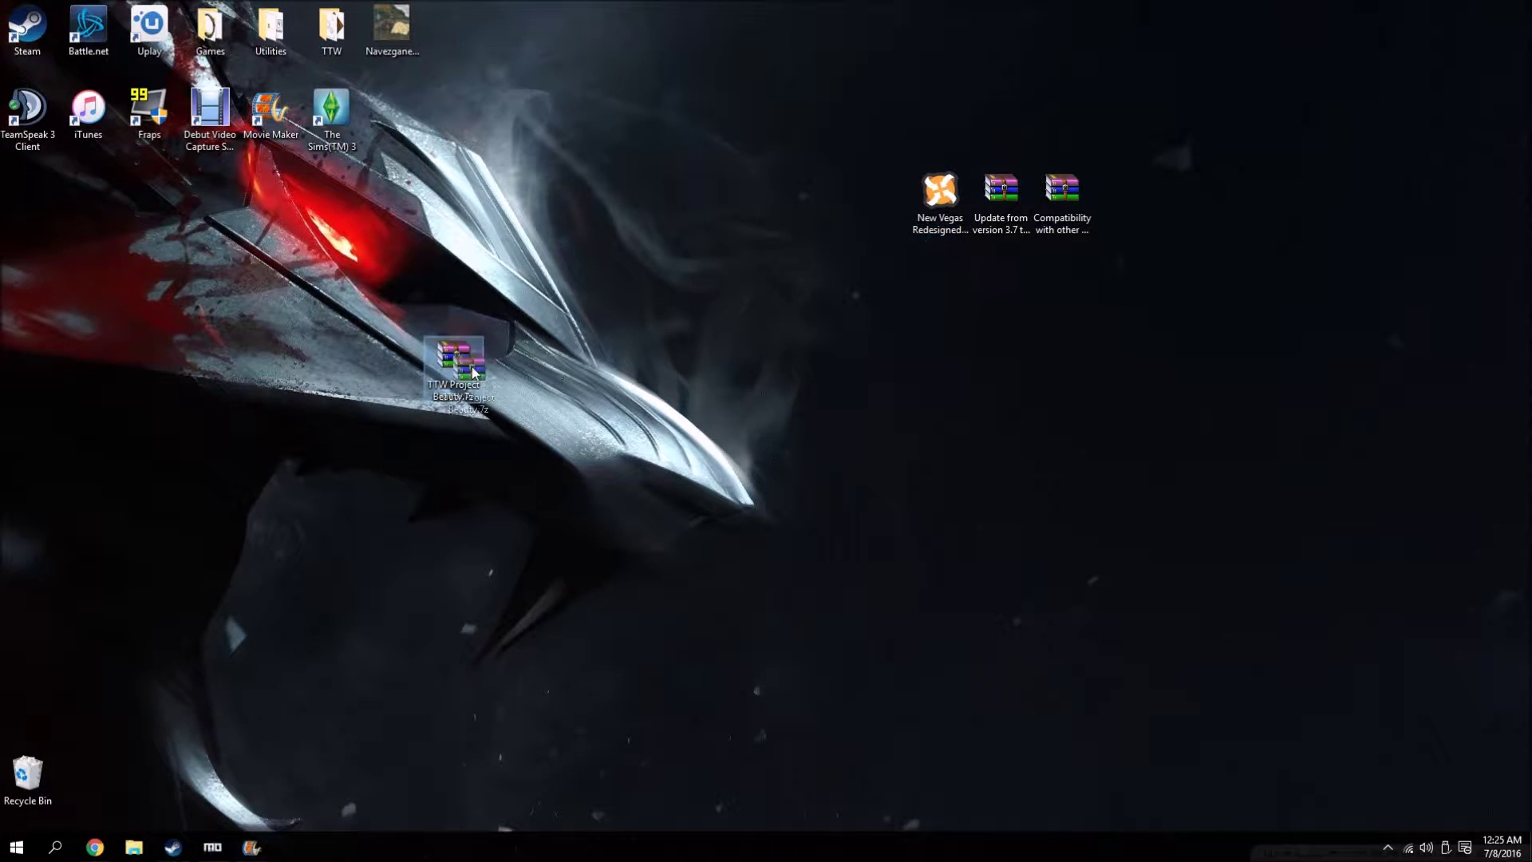
# - Move TTW Project Beauty.7z near the other mod files and inspect the contents of its TTW Project Beauty folder
pyautogui.moveTo(472, 369); pyautogui.dragTo(750, 316)
pyautogui.doubleClick(773, 270)
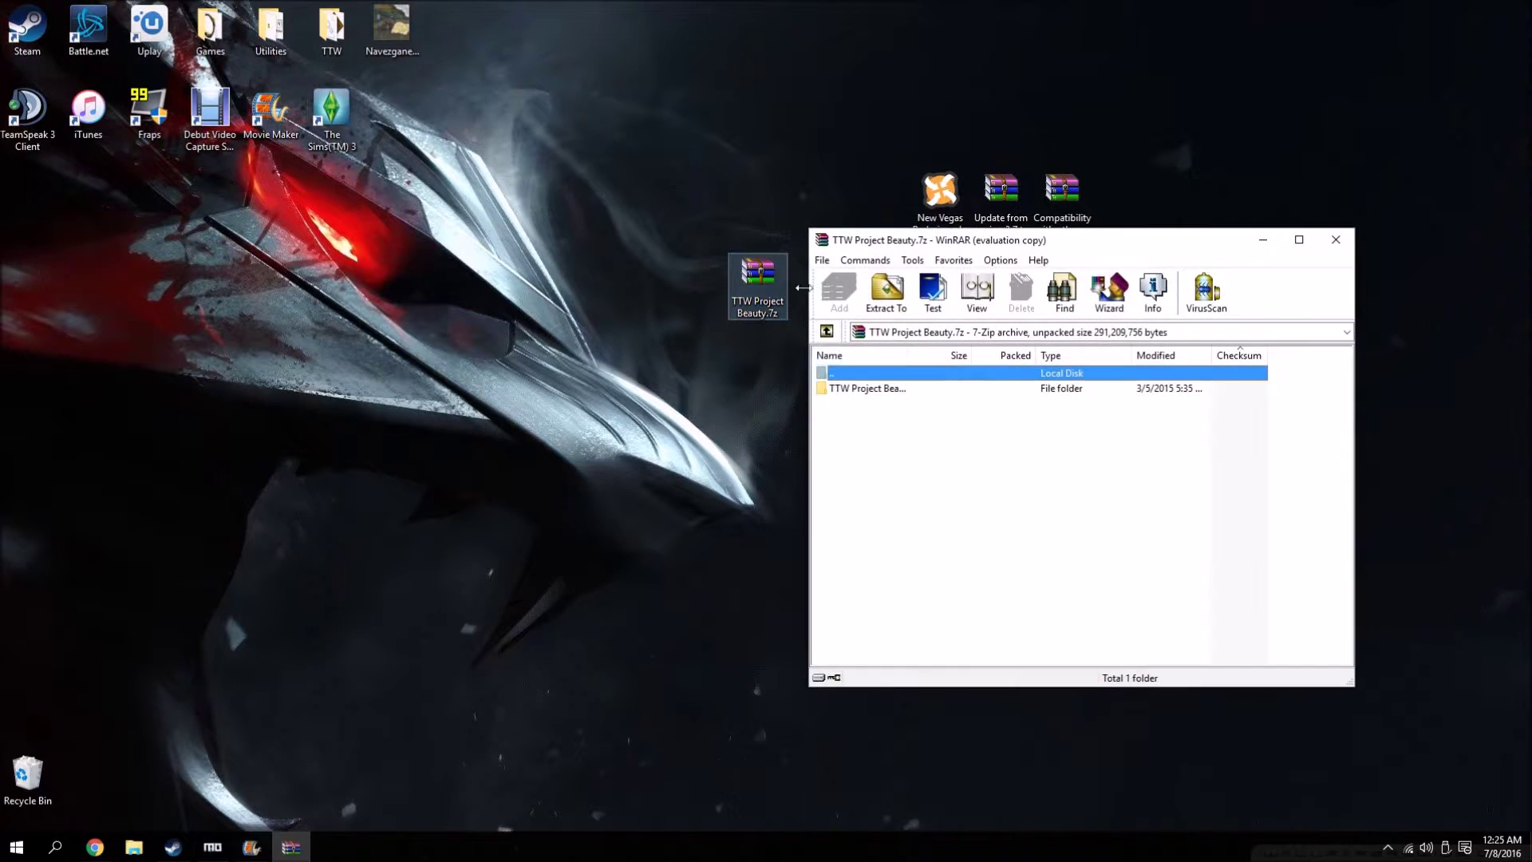
pyautogui.doubleClick(871, 387)
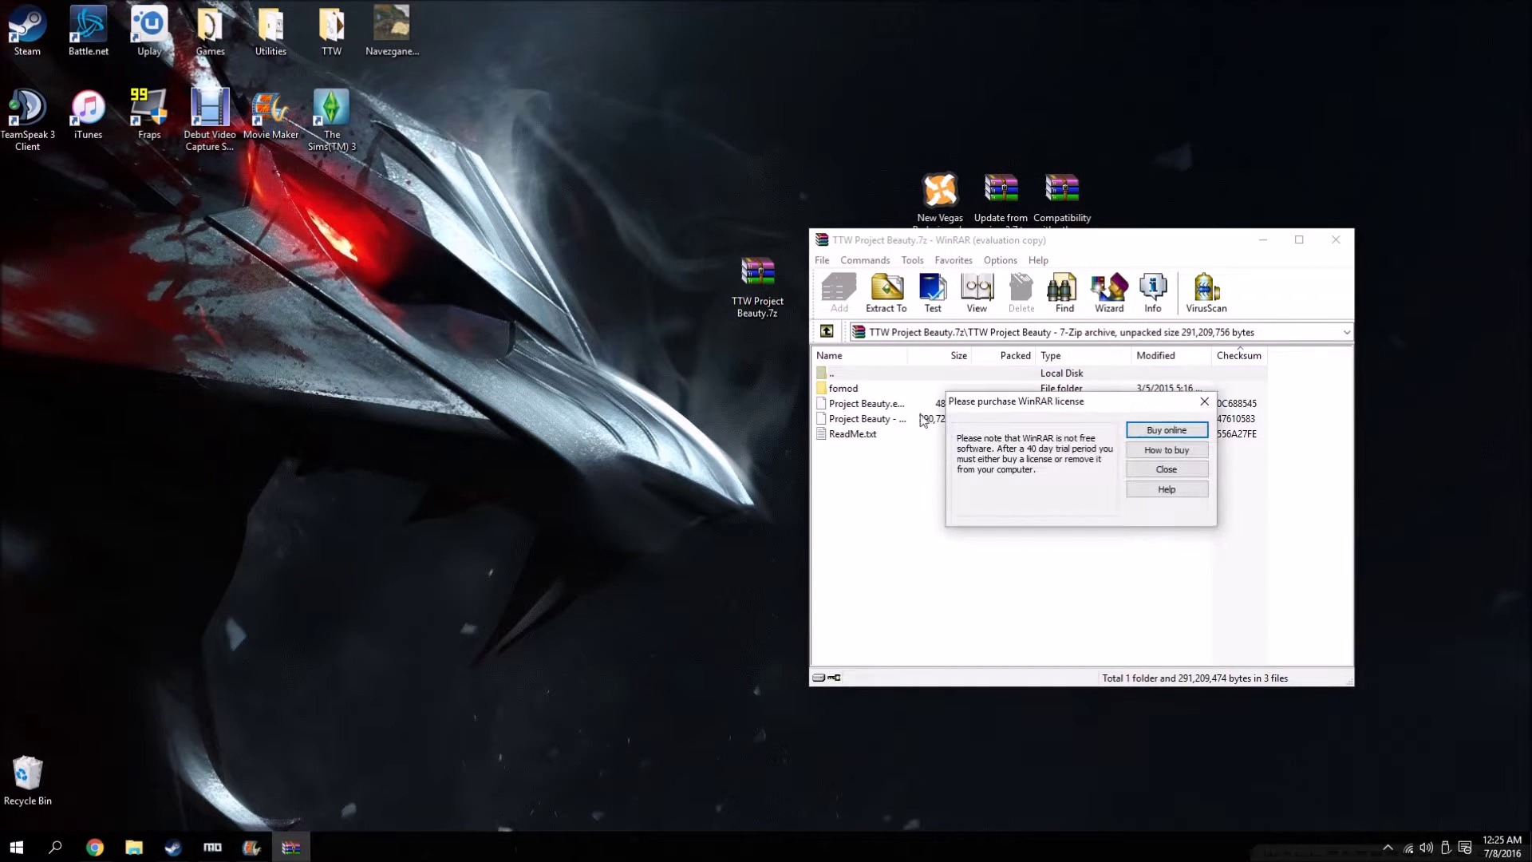
pyautogui.click(1204, 401)
pyautogui.click(1336, 239)
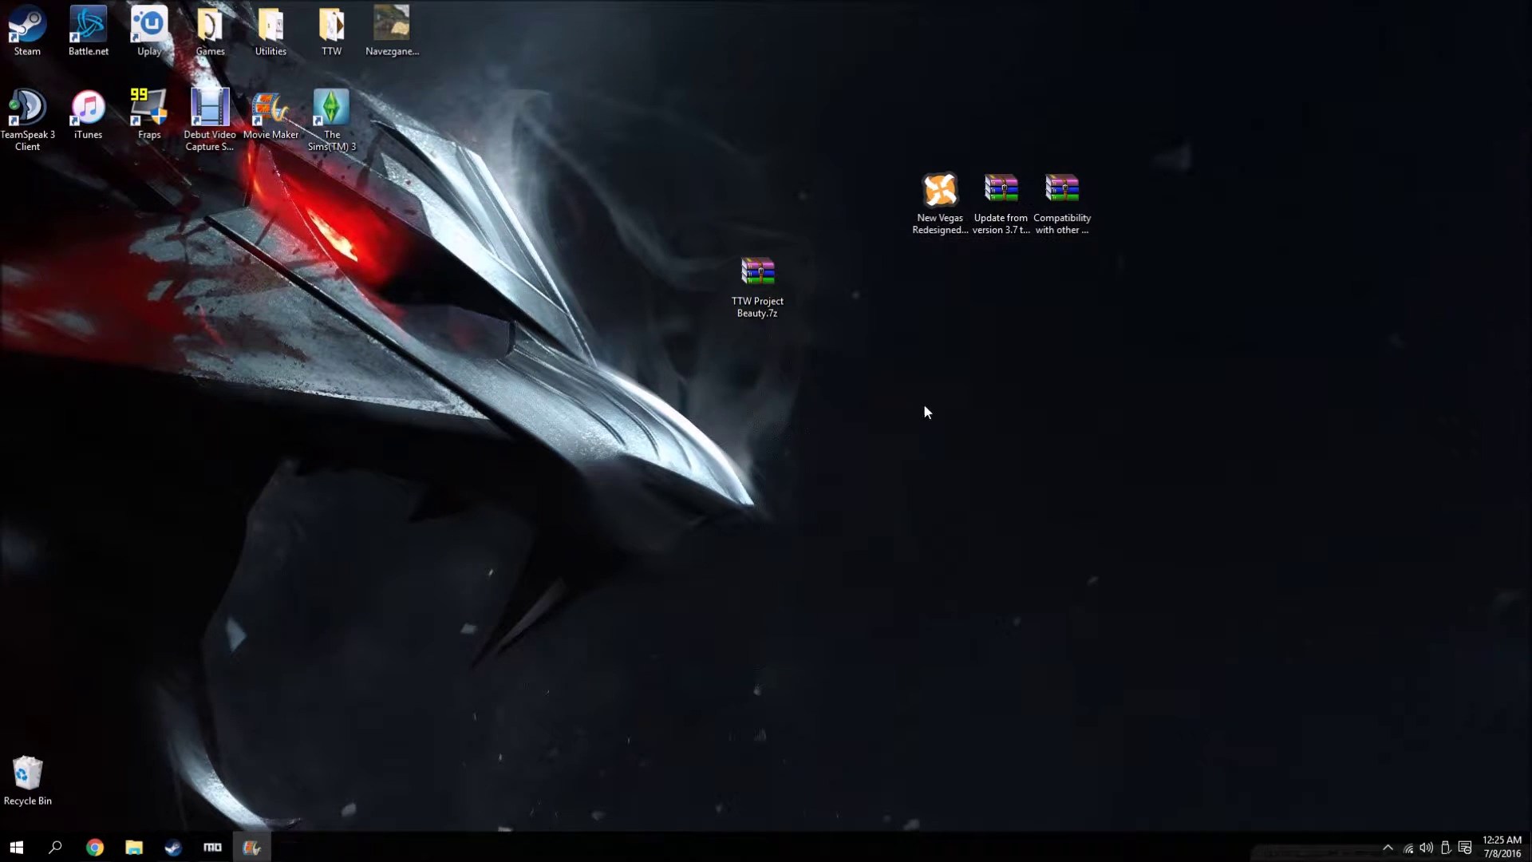
# - Start a manual installation of TTW Project Beauty.7z in Mod Organizer under the name TTW Project Beauty
pyautogui.click(212, 846)
pyautogui.click(18, 35)
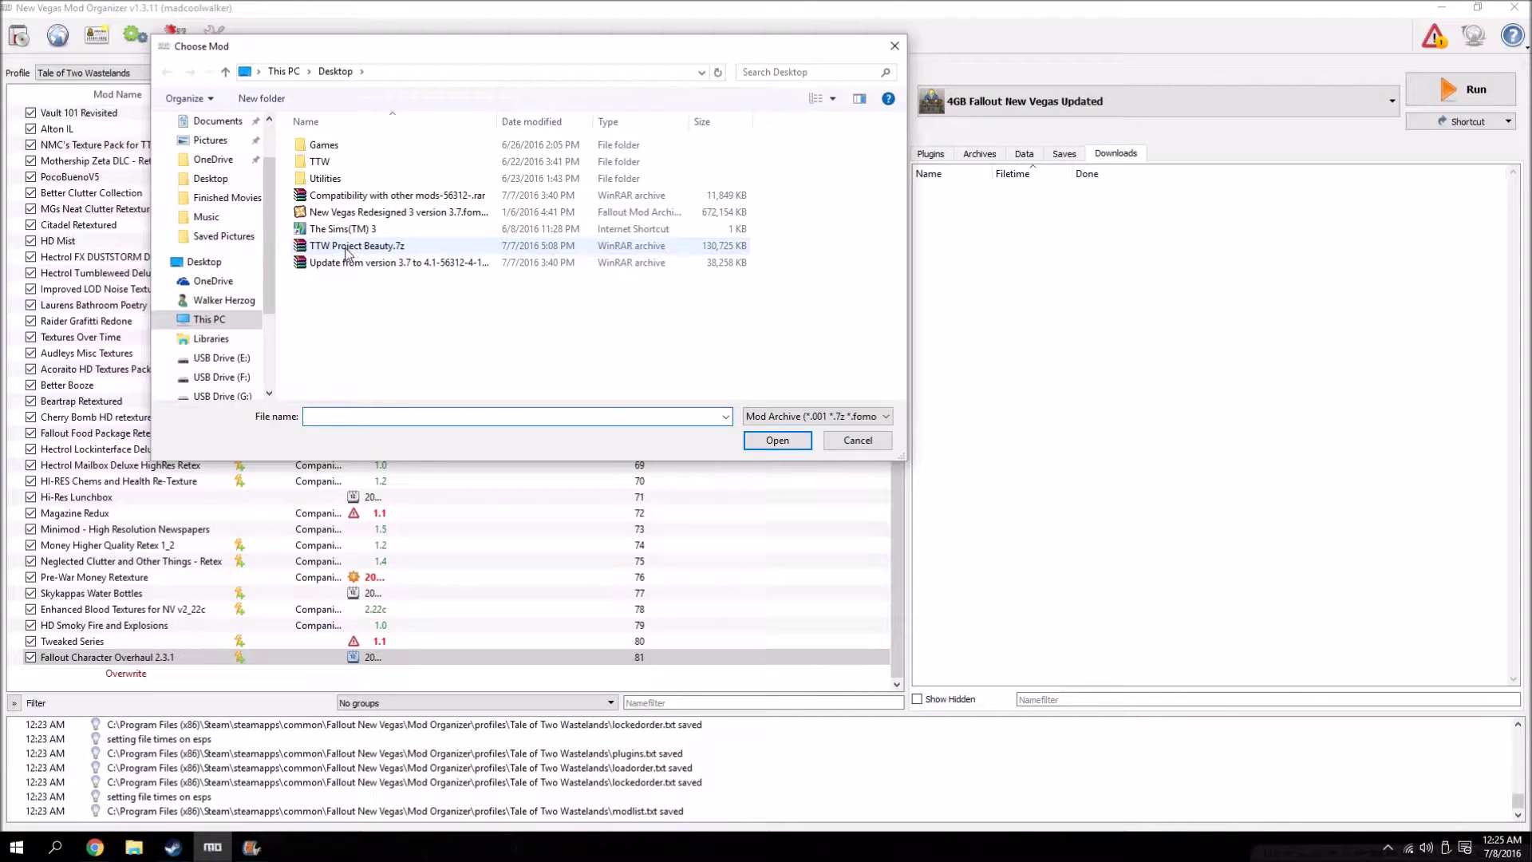
pyautogui.doubleClick(346, 247)
pyautogui.click(922, 460)
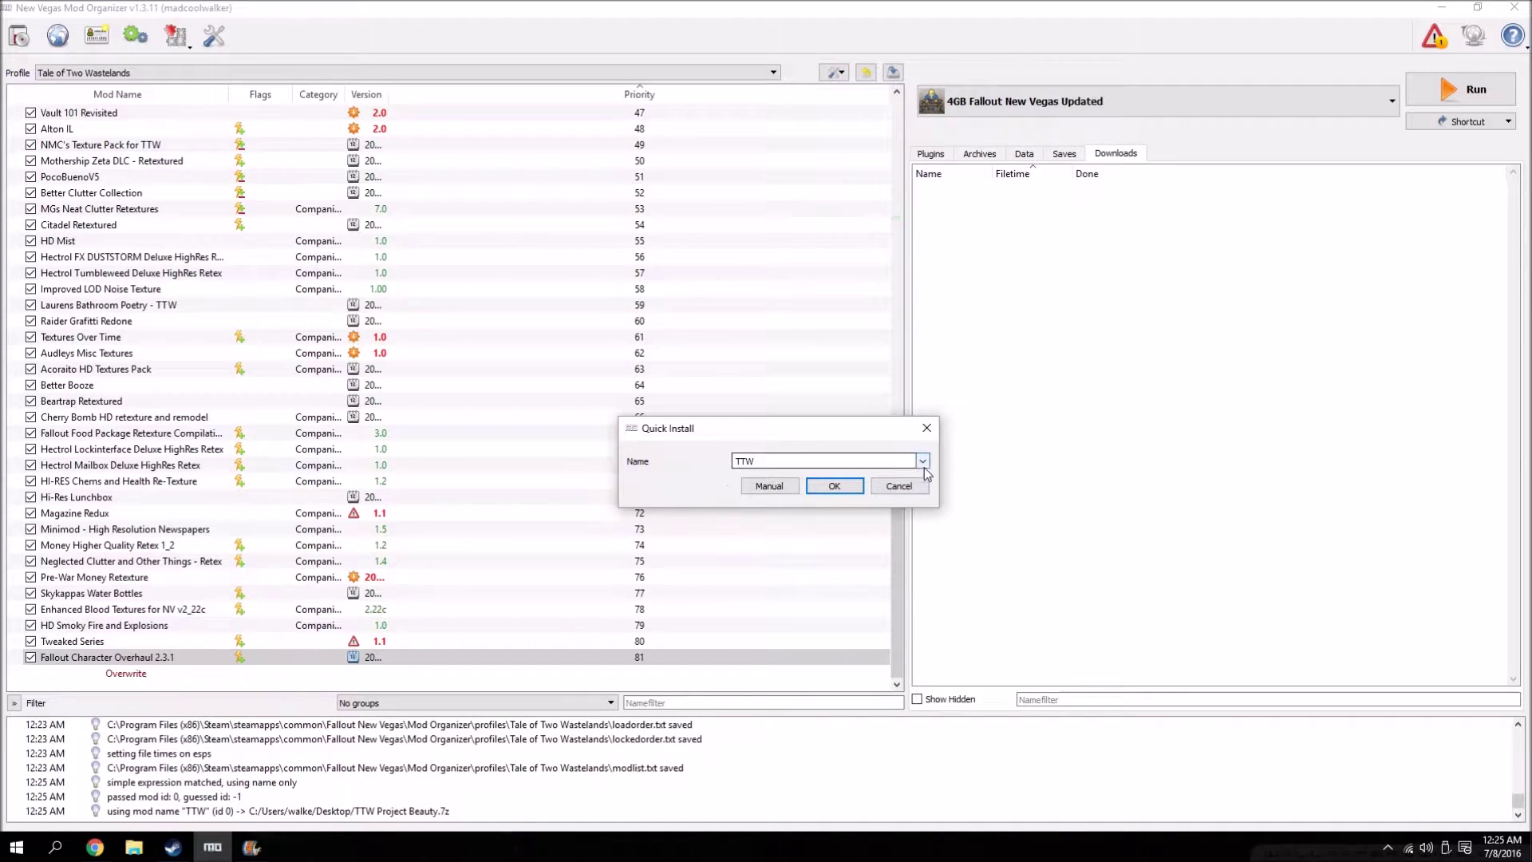
pyautogui.click(888, 485)
pyautogui.click(770, 489)
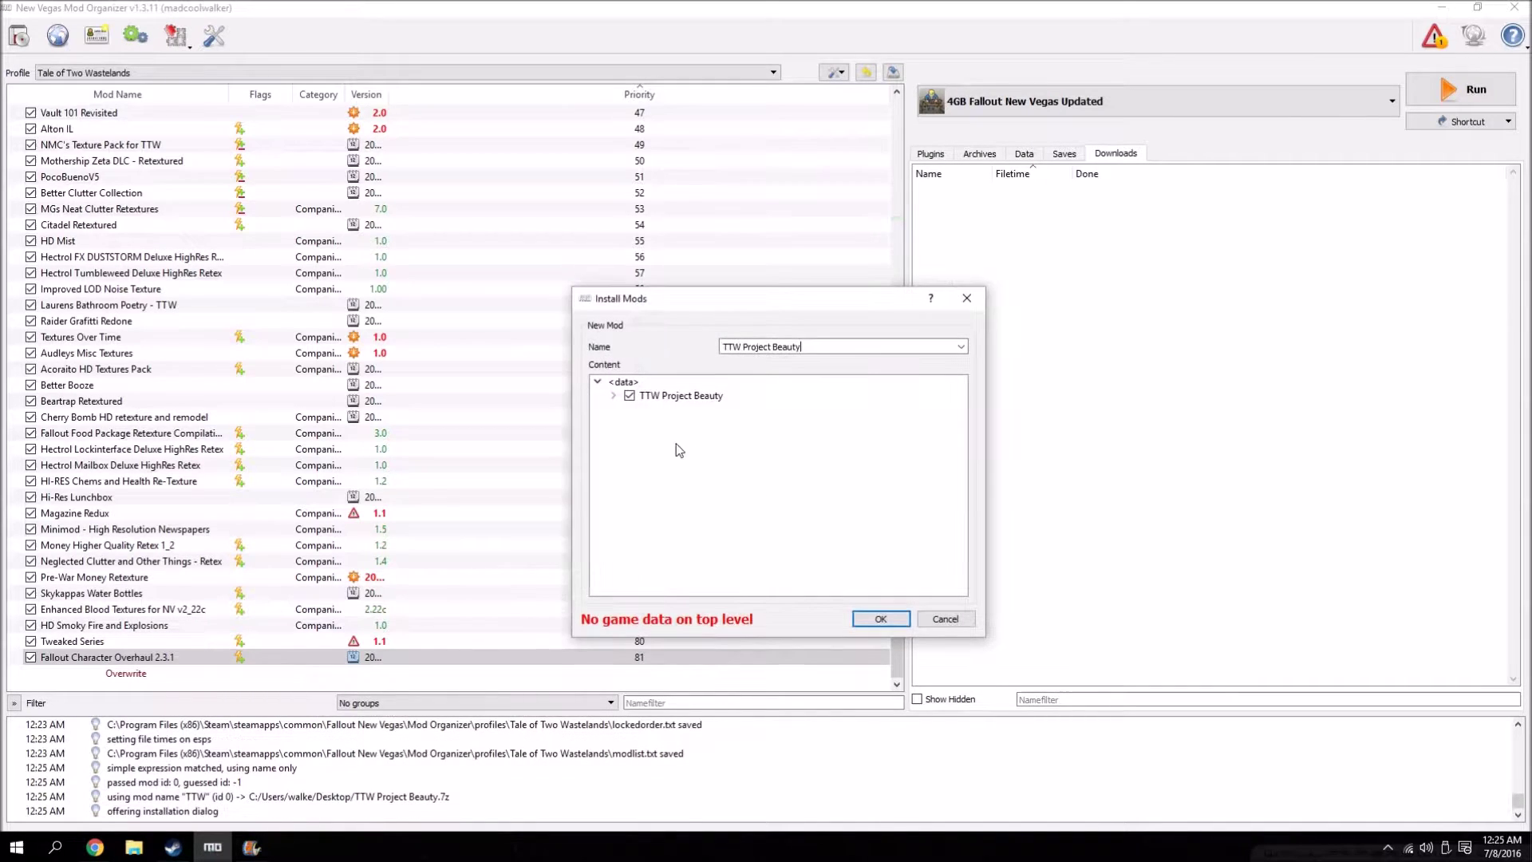
# - Set the archive's TTW Project Beauty folder as the data directory and complete the installation
pyautogui.click(614, 396)
pyautogui.rightClick(690, 396)
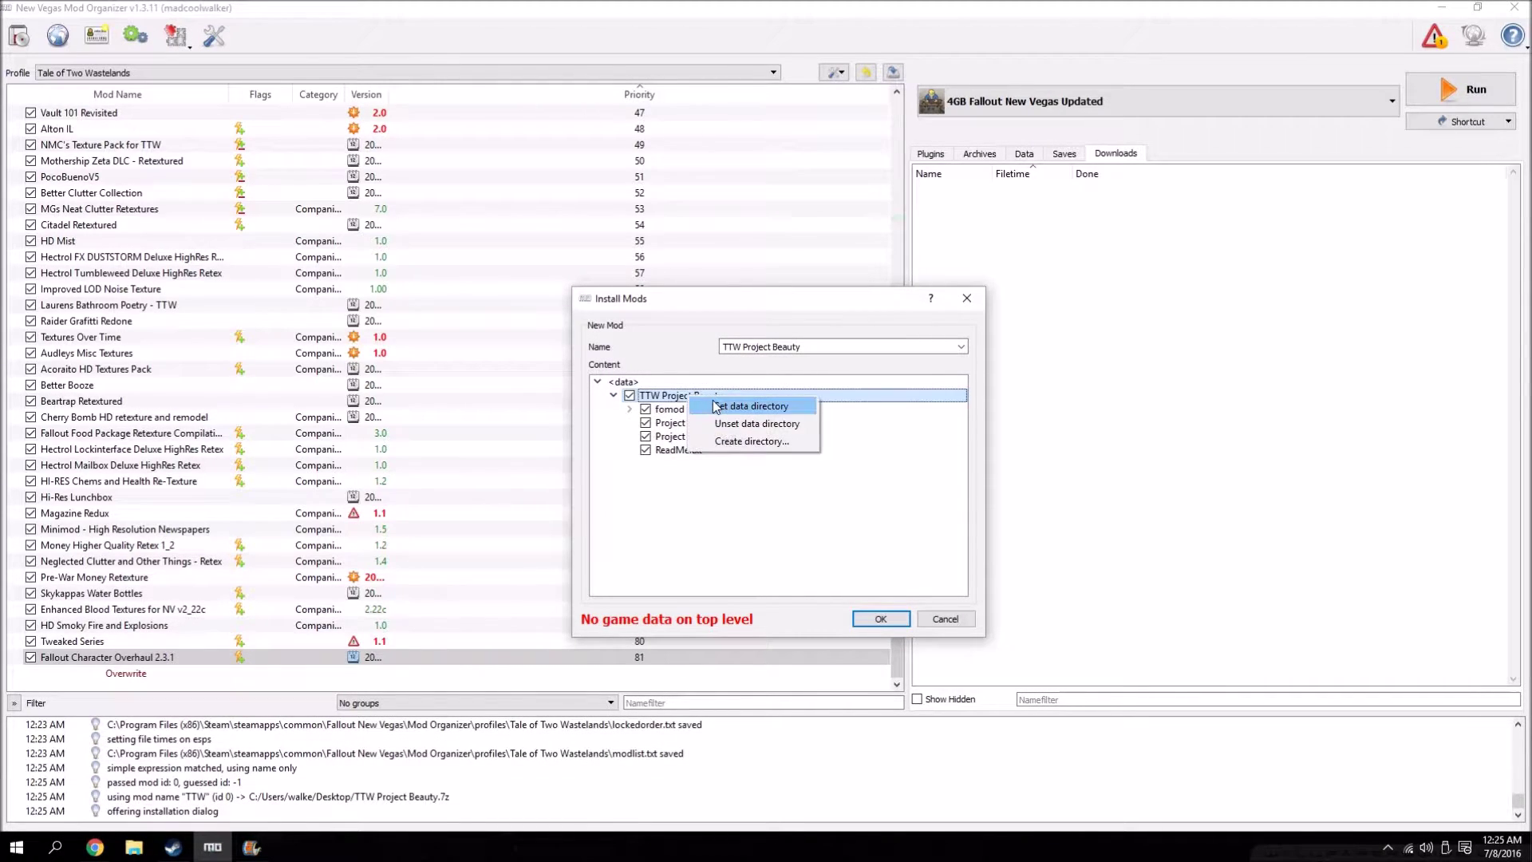
pyautogui.click(716, 407)
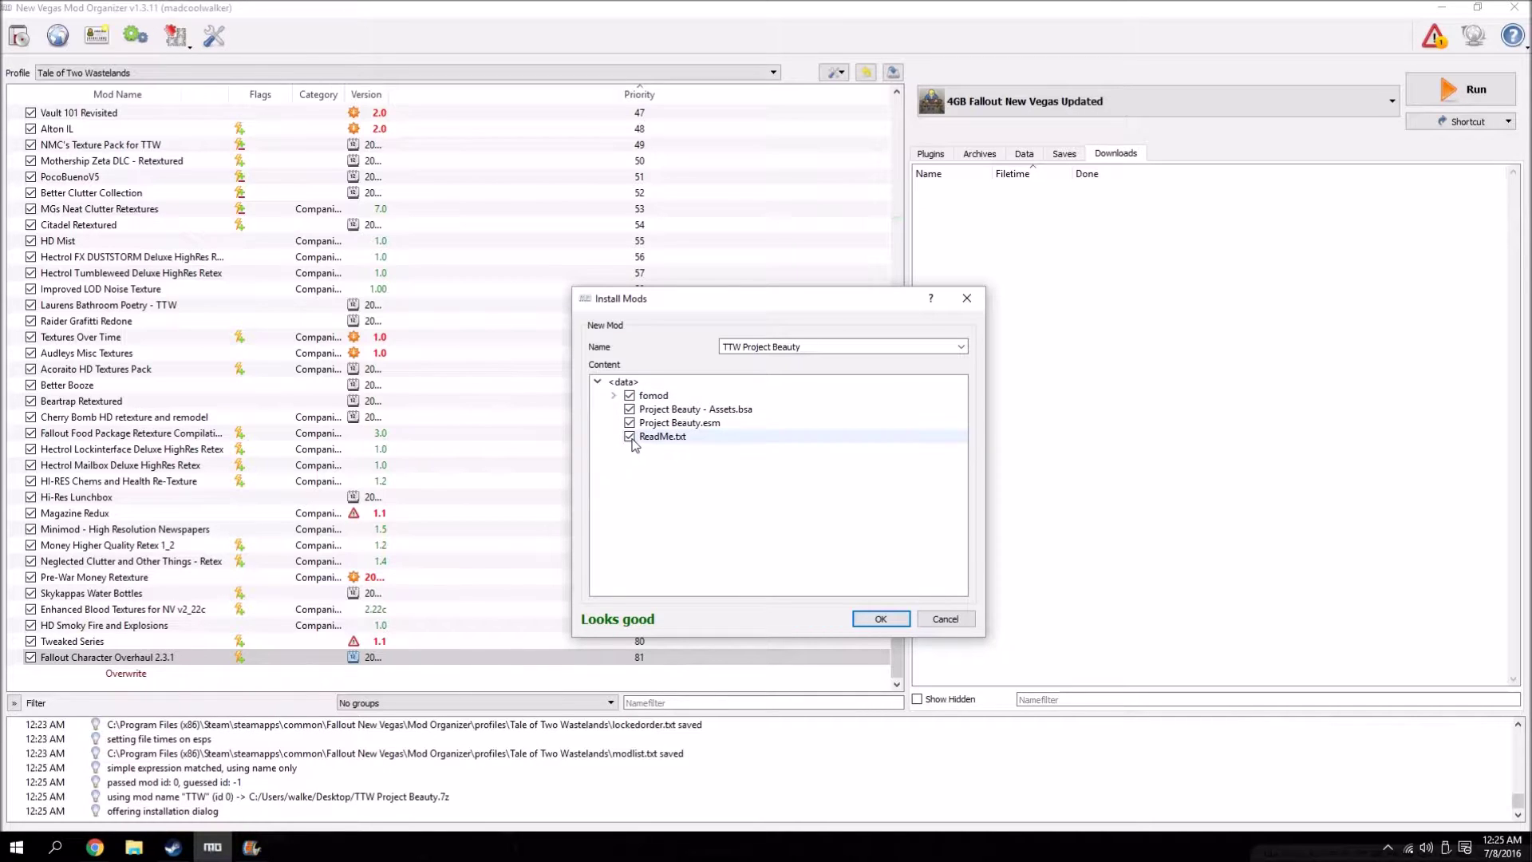
pyautogui.click(885, 620)
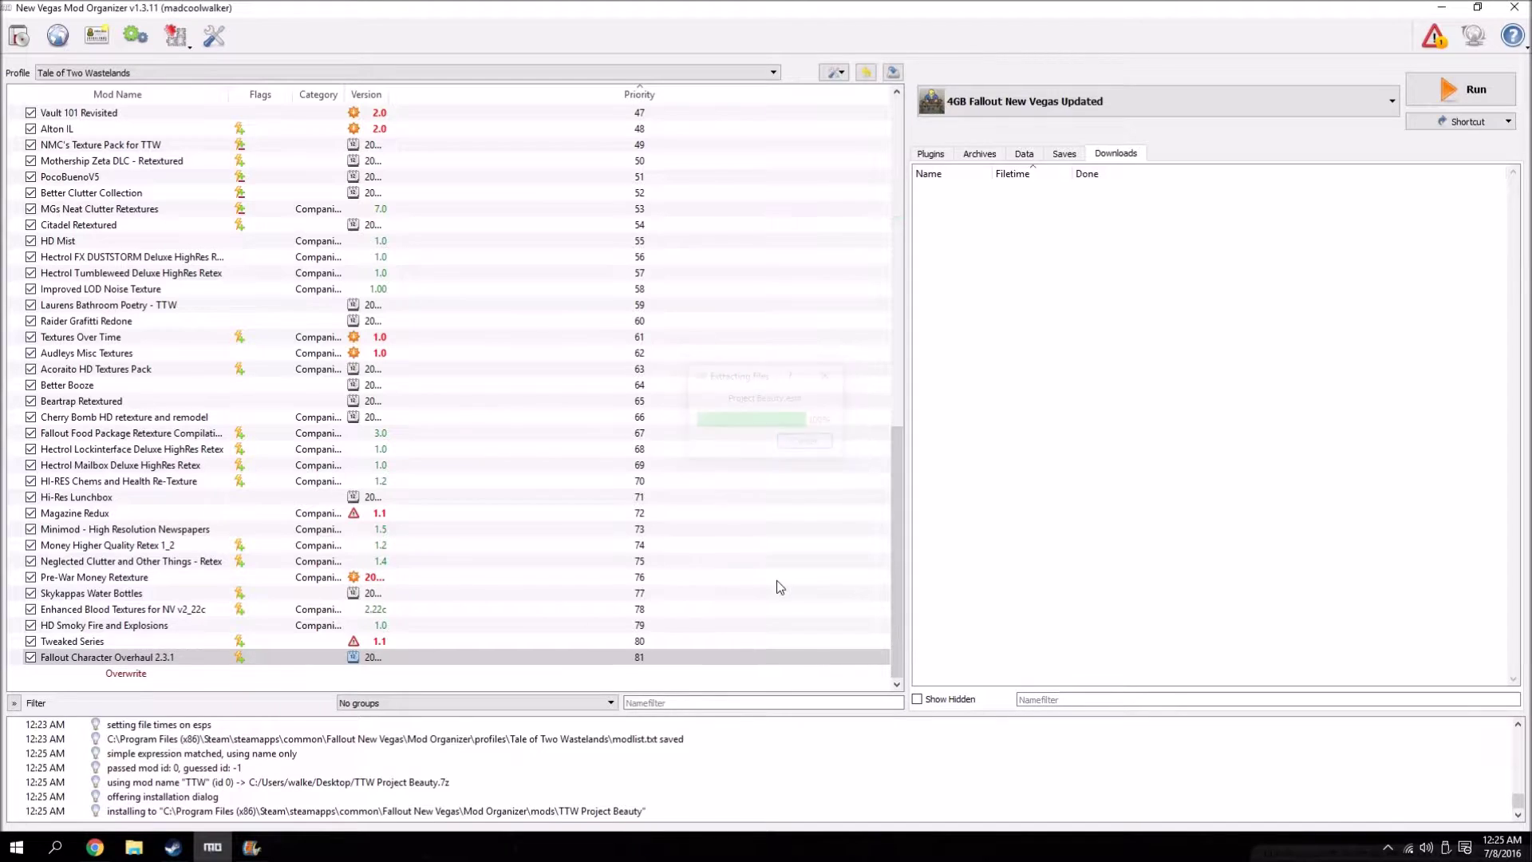
# - Install the New Vegas Redesigned 3 version 3.7 fomod from the desktop as New Vegas Redesigned 3 and enable it
pyautogui.click(24, 40)
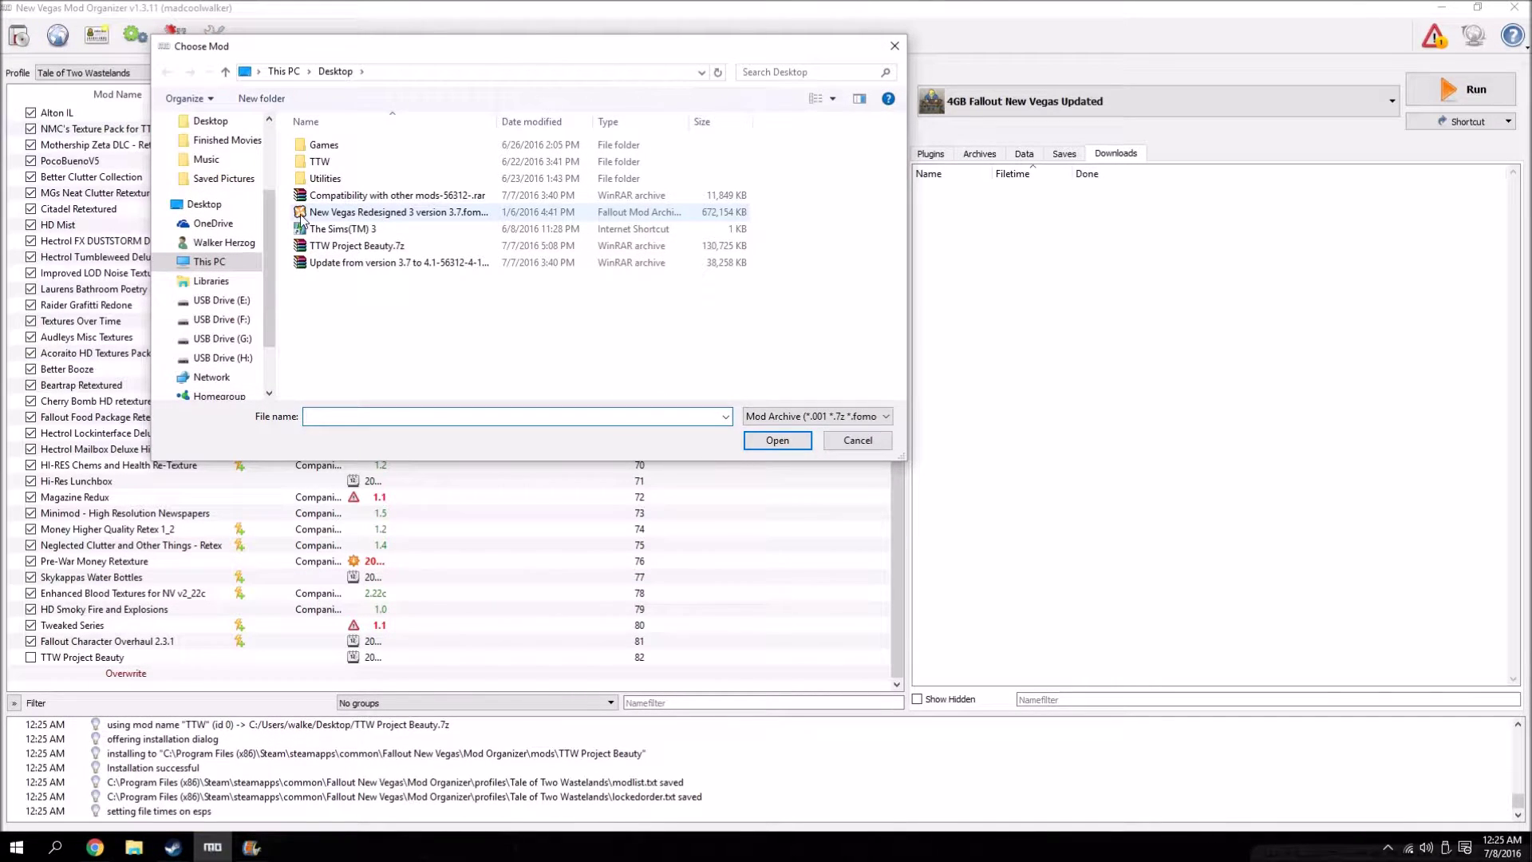
pyautogui.doubleClick(416, 219)
pyautogui.click(923, 461)
pyautogui.click(890, 482)
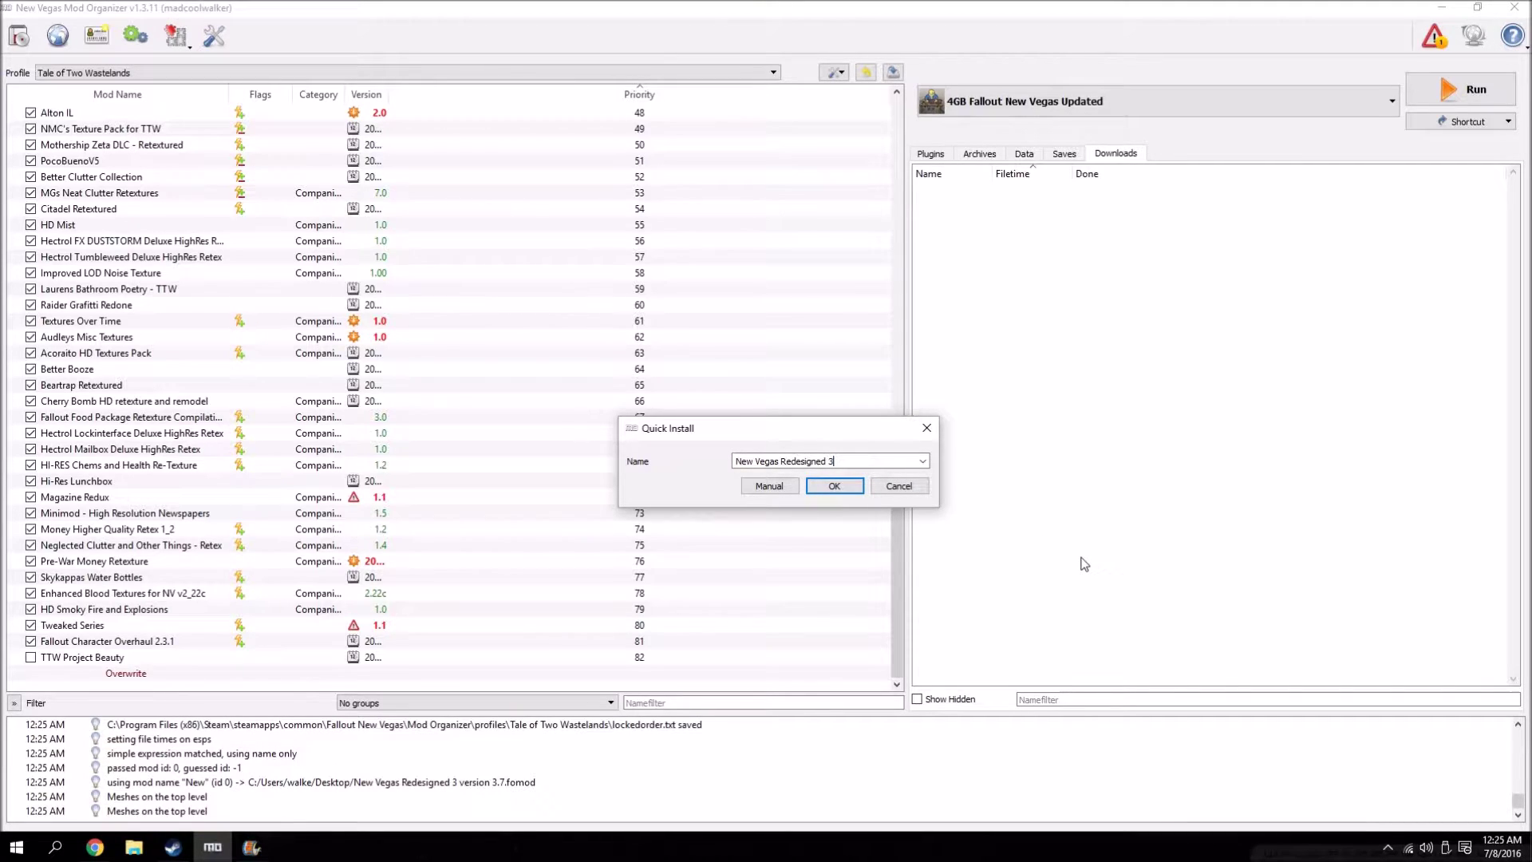
pyautogui.click(834, 488)
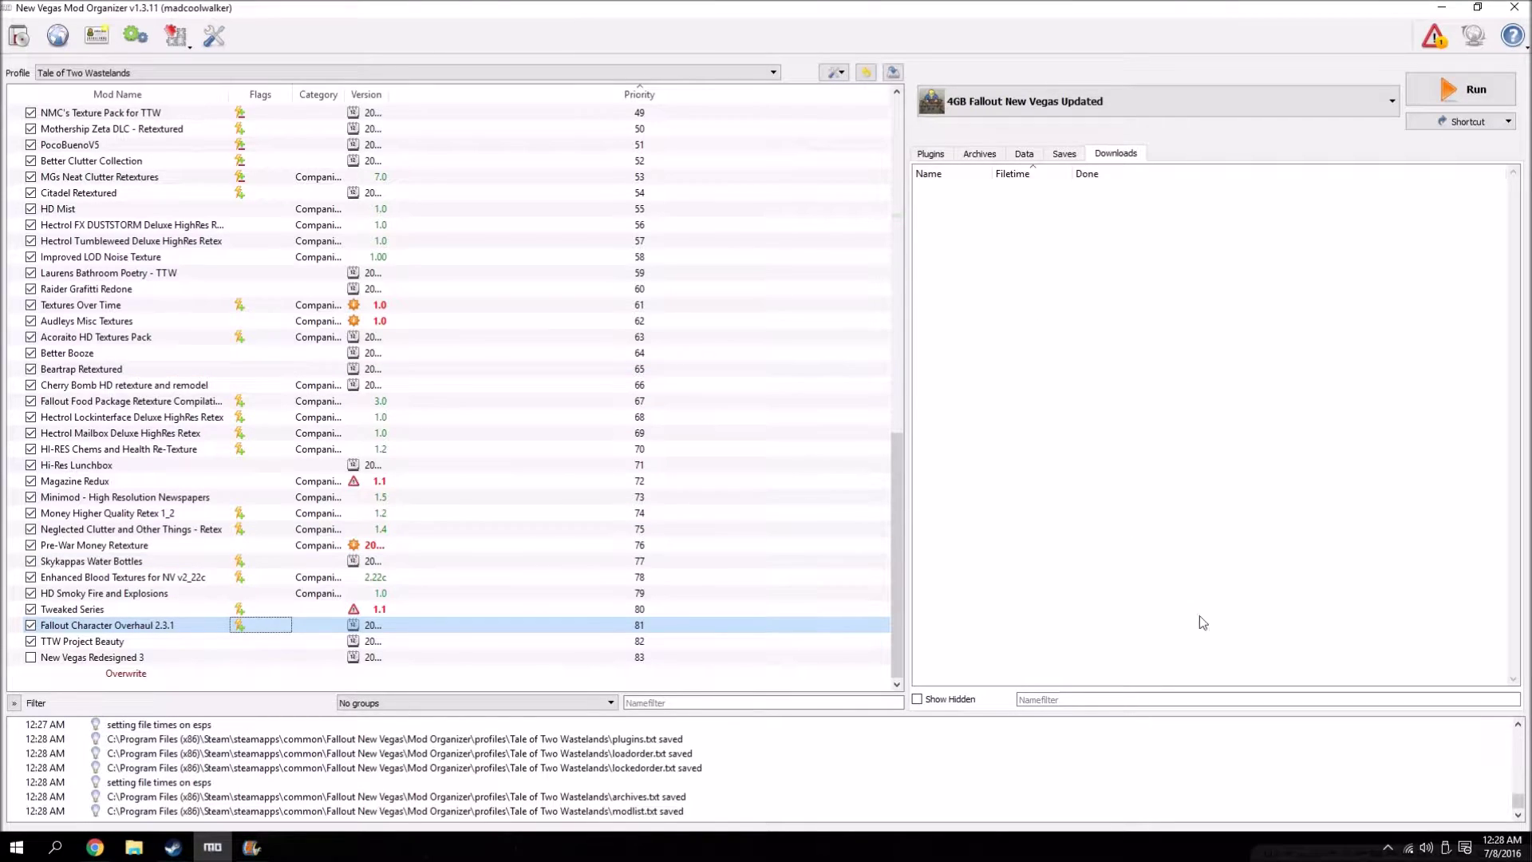
pyautogui.click(30, 657)
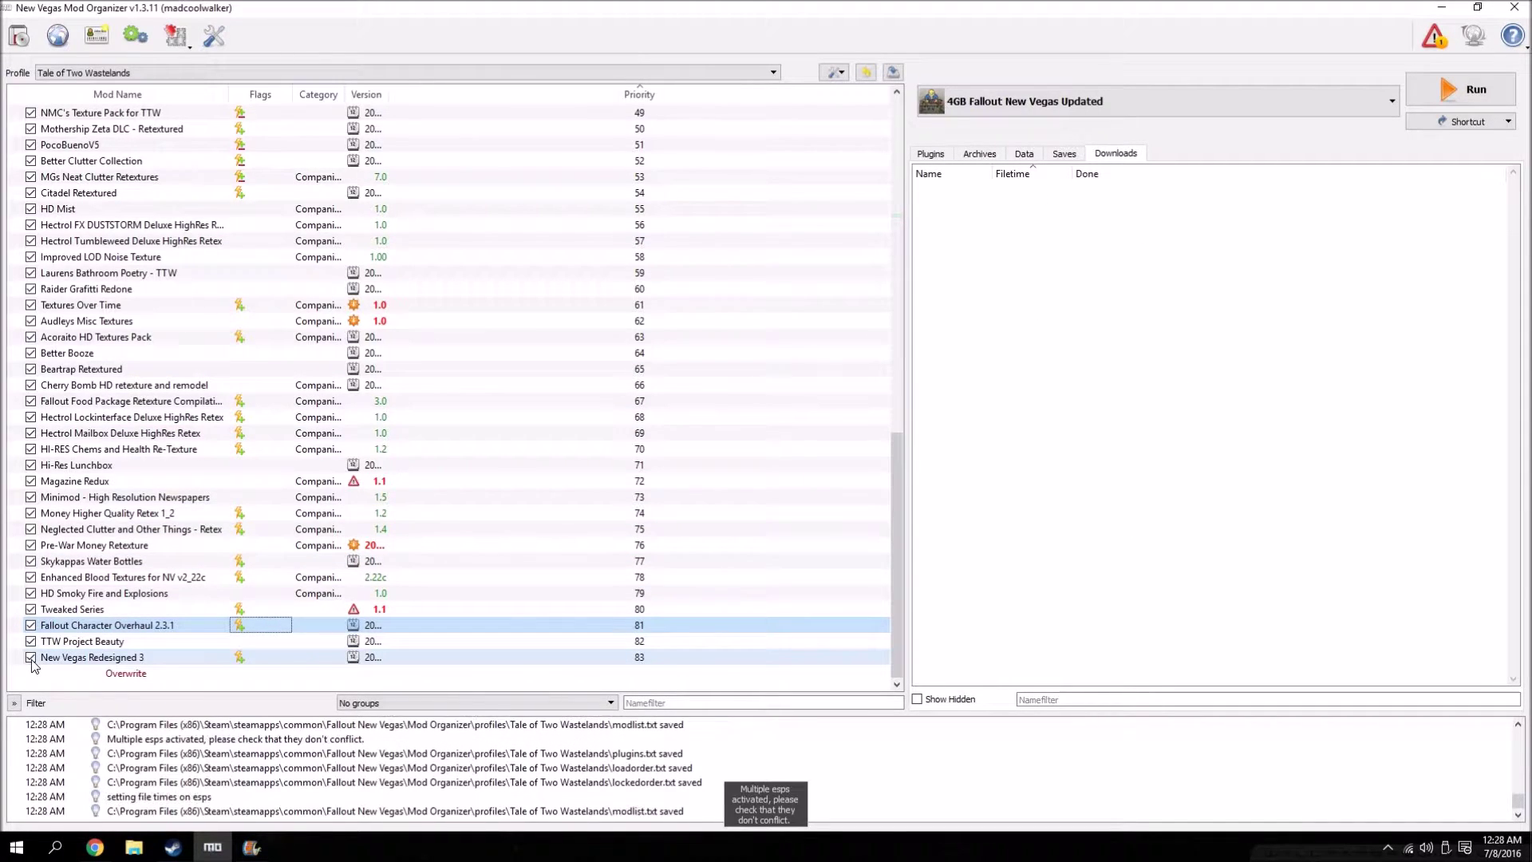
# - On the desktop, set the New Vegas Redesigned fomod aside and inspect the contents of the 3.7 to 4.1 update archive
pyautogui.click(1445, 8)
pyautogui.moveTo(895, 214); pyautogui.dragTo(722, 214)
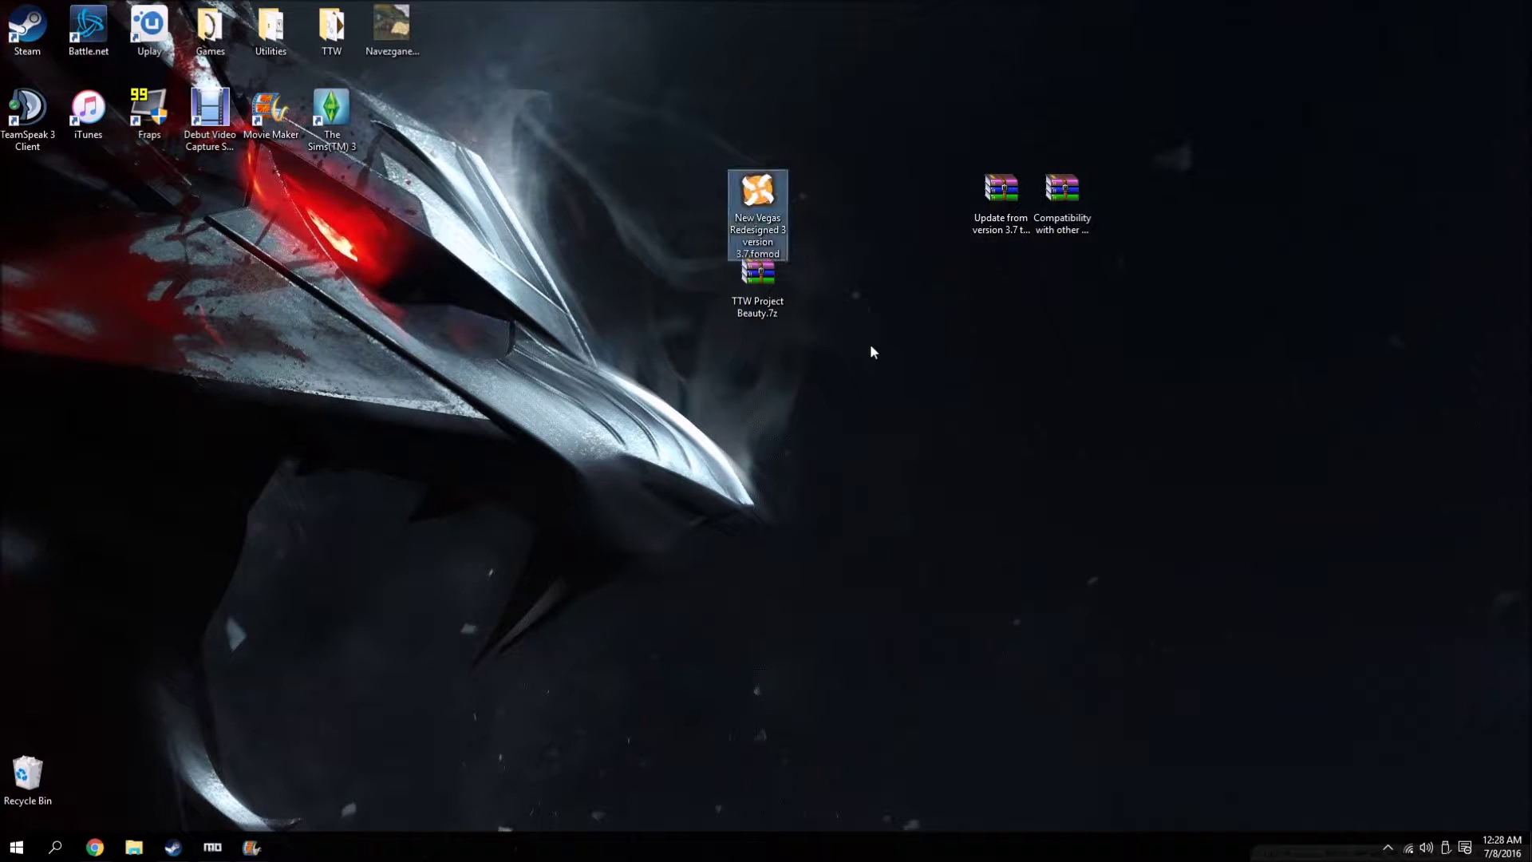
pyautogui.doubleClick(988, 206)
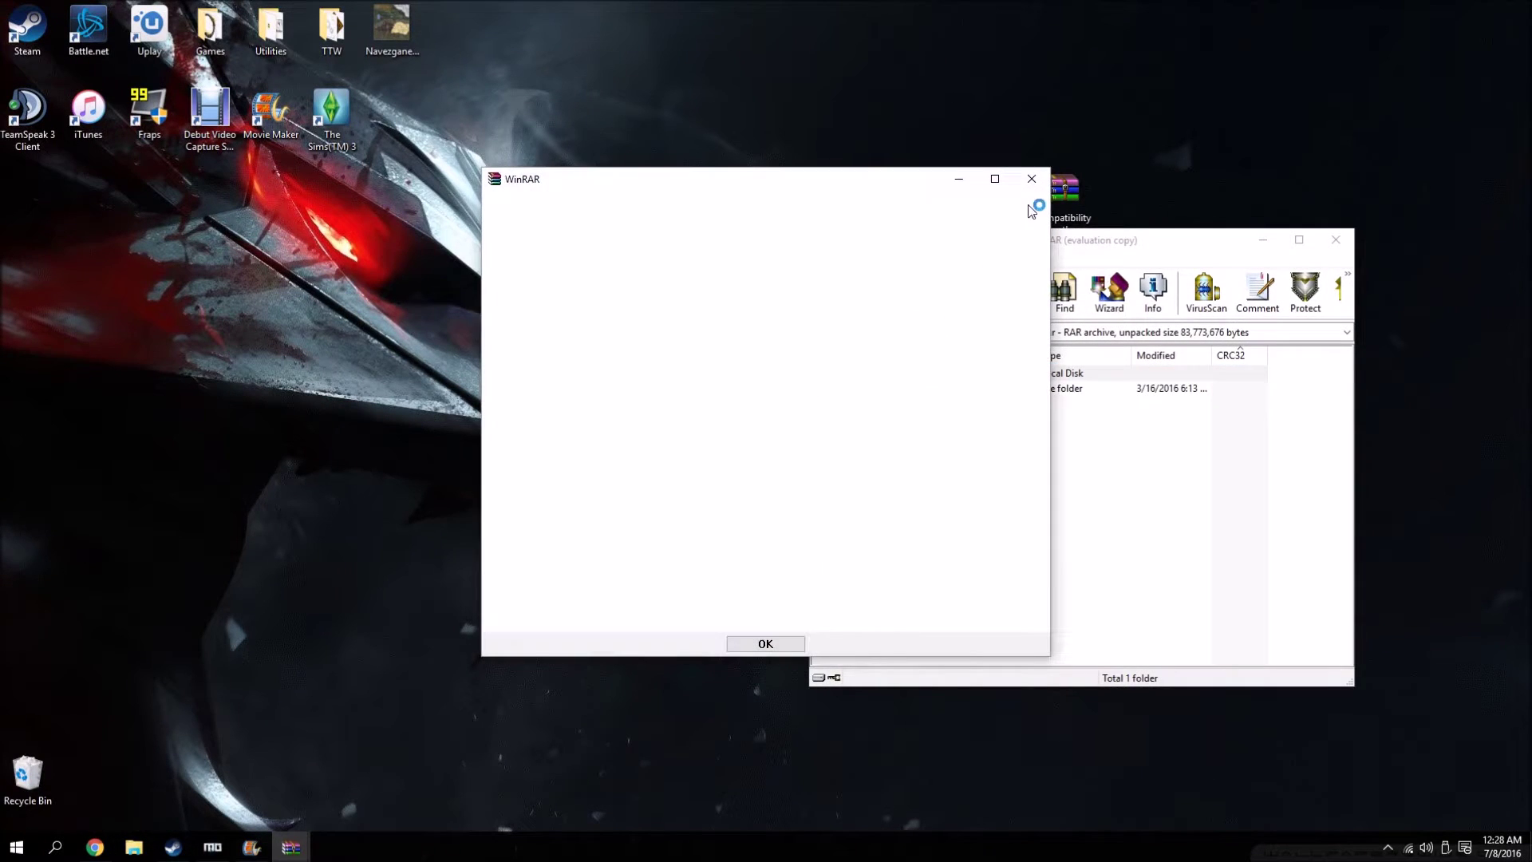
pyautogui.press('Return')
pyautogui.doubleClick(890, 387)
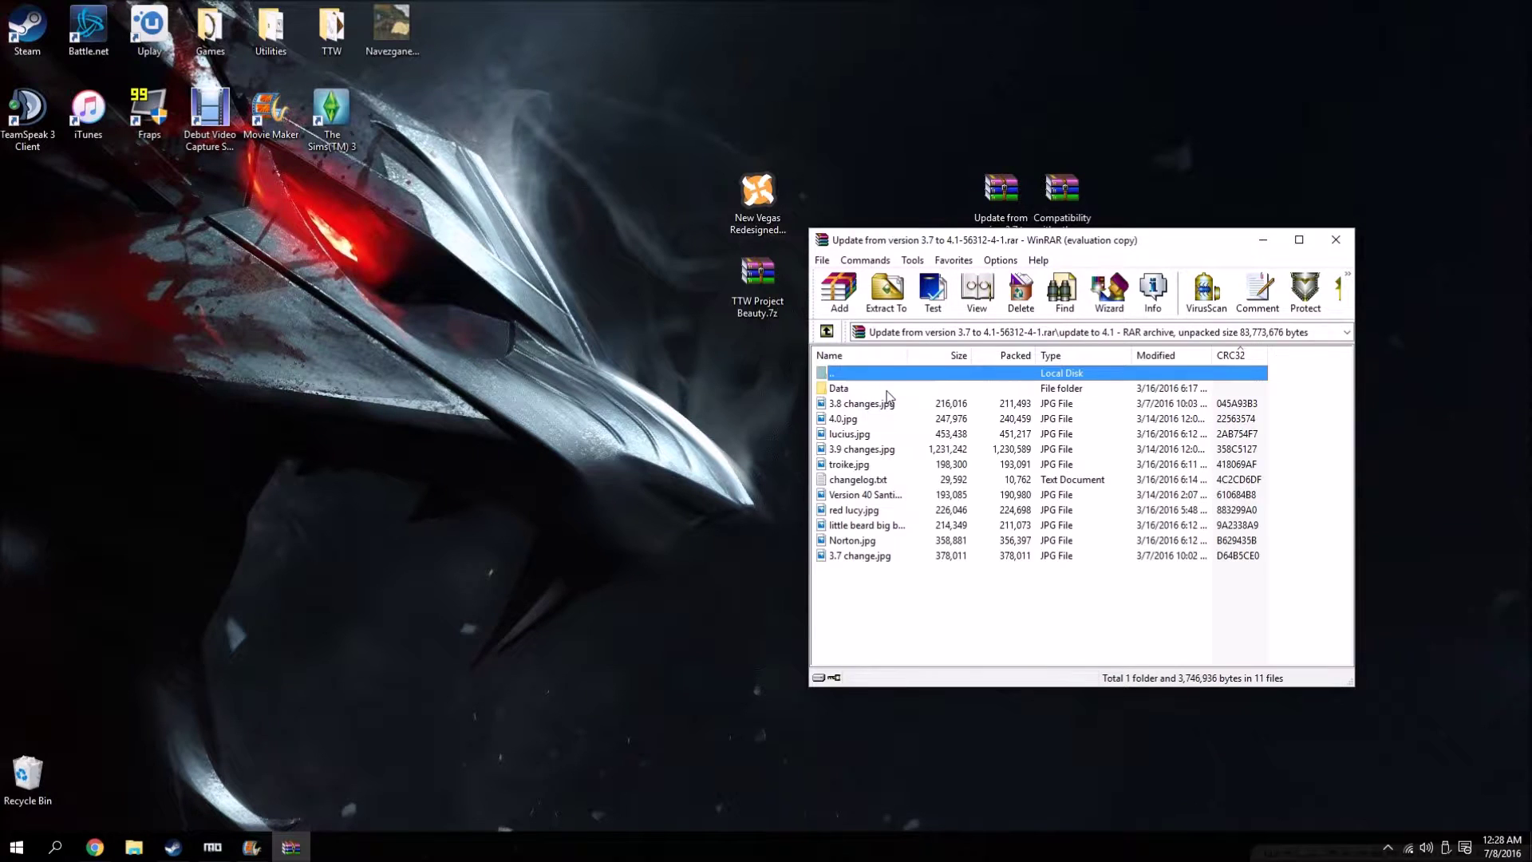
pyautogui.click(1335, 239)
# - Extract the 3.7 to 4.1 update archive into its own desktop folder and recycle the archive
pyautogui.moveTo(1007, 201); pyautogui.dragTo(276, 409)
pyautogui.rightClick(276, 404)
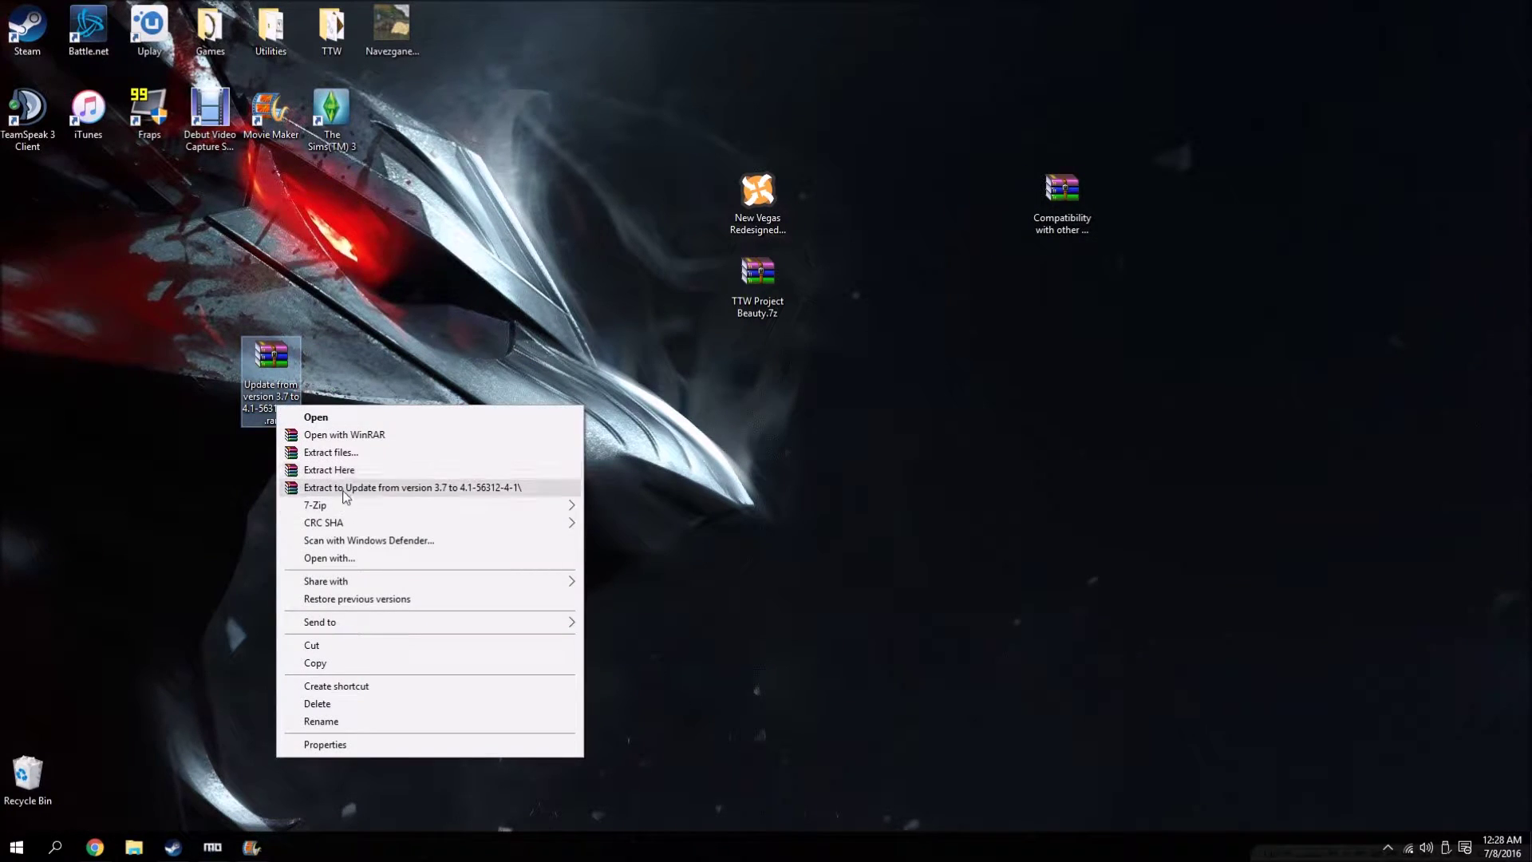
pyautogui.click(370, 484)
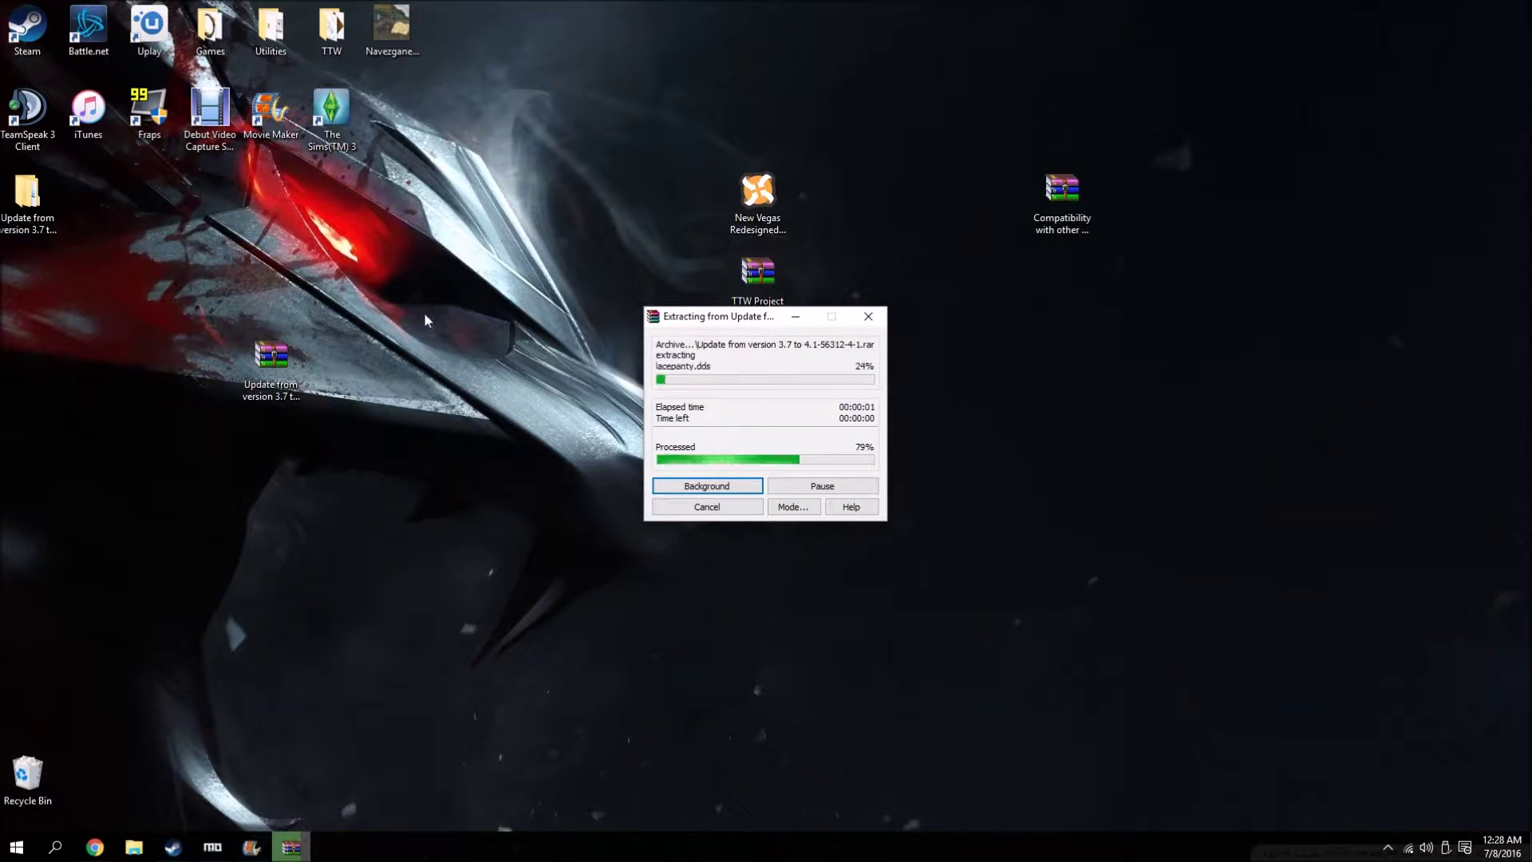
pyautogui.moveTo(270, 361); pyautogui.dragTo(26, 770)
# - Open the update to 4.1 folder inside the extracted update and display its files in Details view
pyautogui.doubleClick(27, 204)
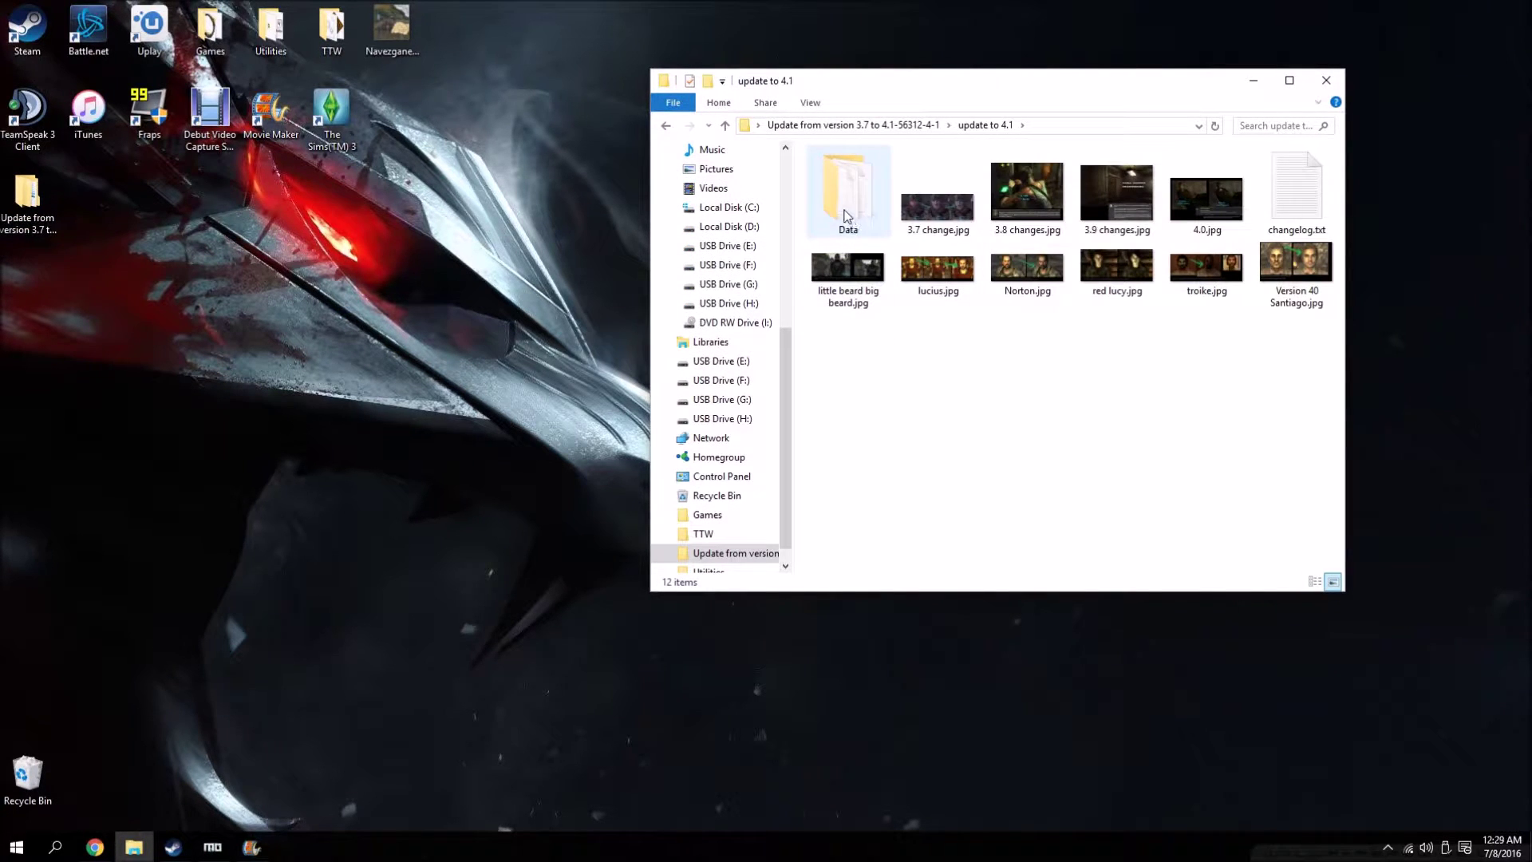
pyautogui.click(1319, 104)
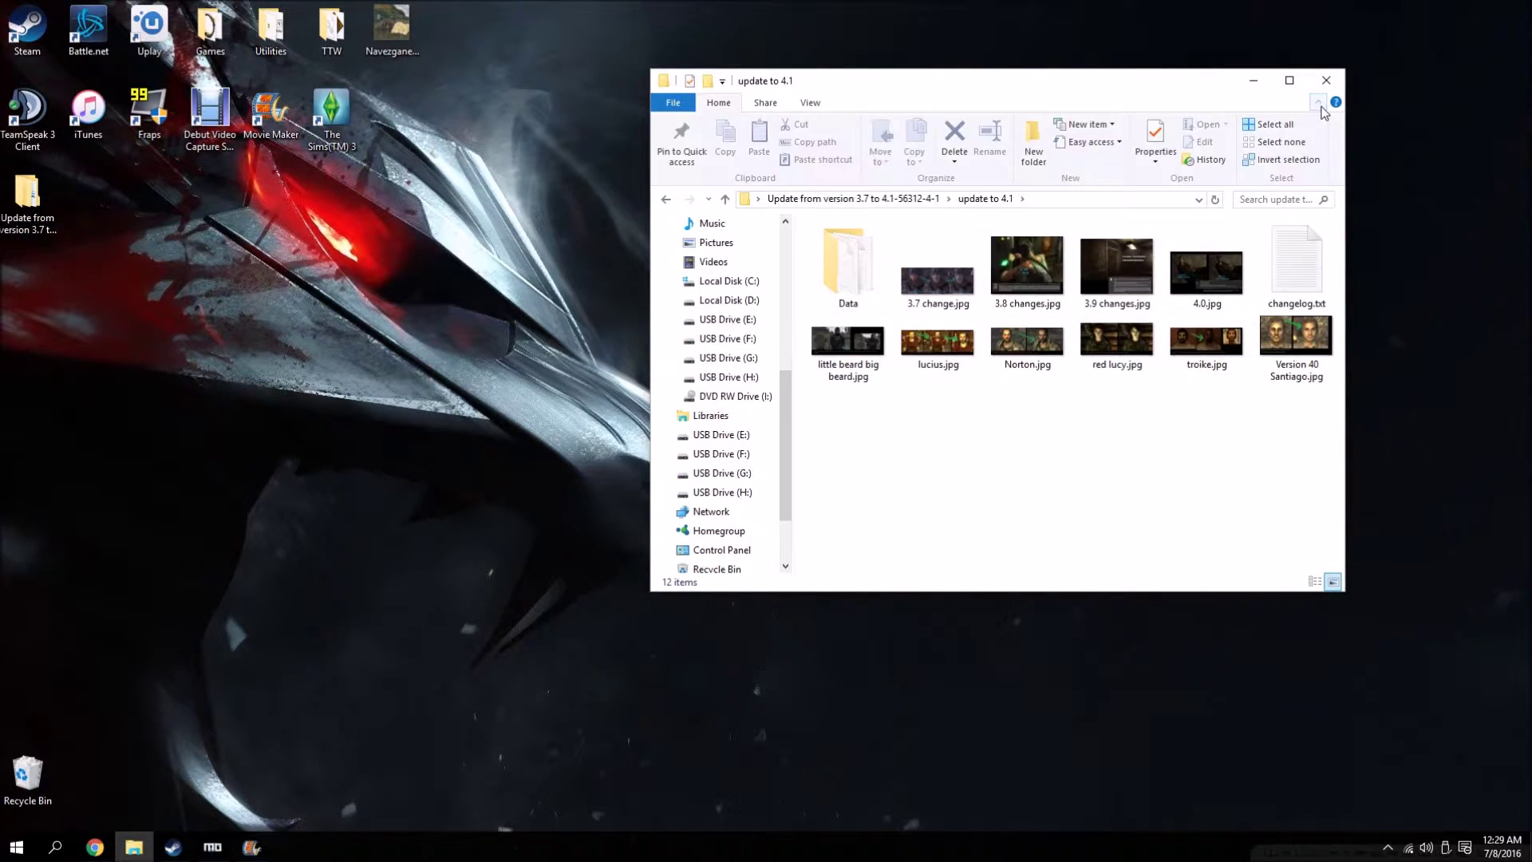
pyautogui.click(811, 102)
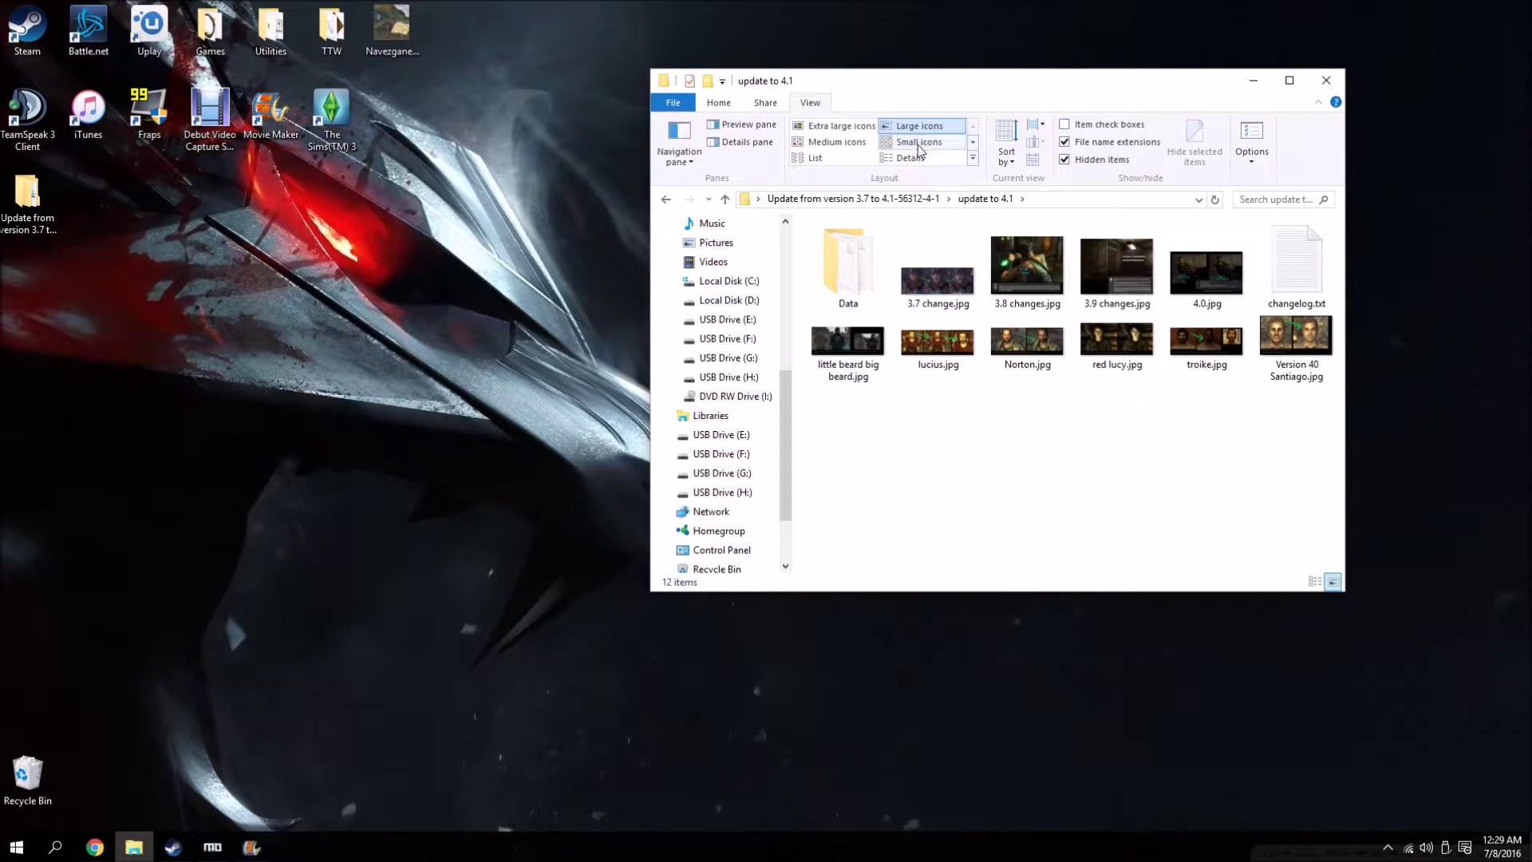
pyautogui.click(922, 156)
pyautogui.click(1319, 103)
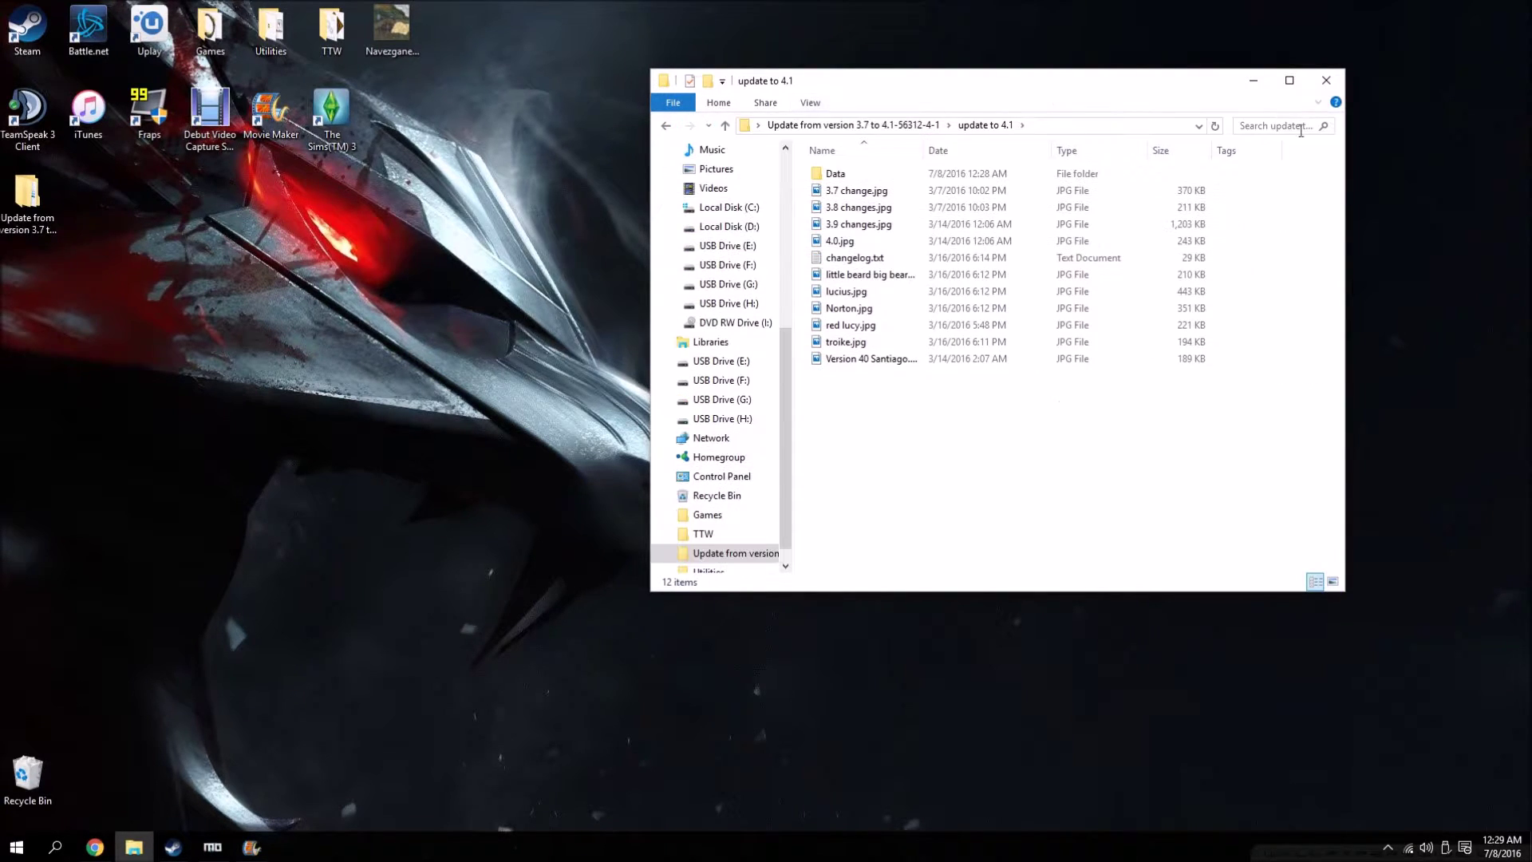
# - Delete the JPG images and changelog.txt beside the Data folder in update to 4.1, and check the Data folder's contents
pyautogui.moveTo(873, 407); pyautogui.dragTo(842, 199)
pyautogui.rightClick(841, 199)
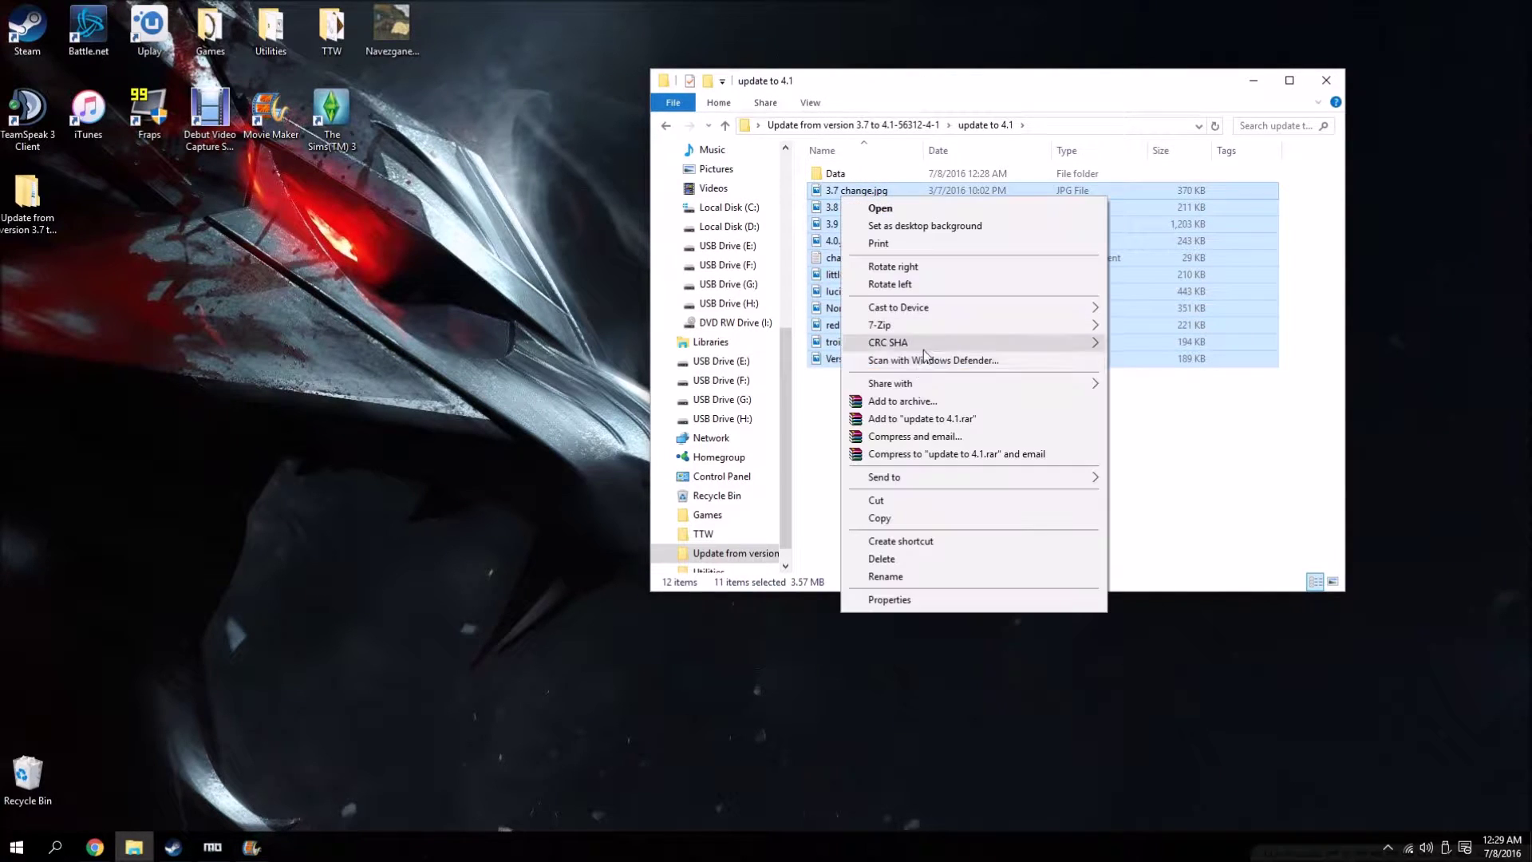
pyautogui.click(896, 561)
pyautogui.doubleClick(836, 174)
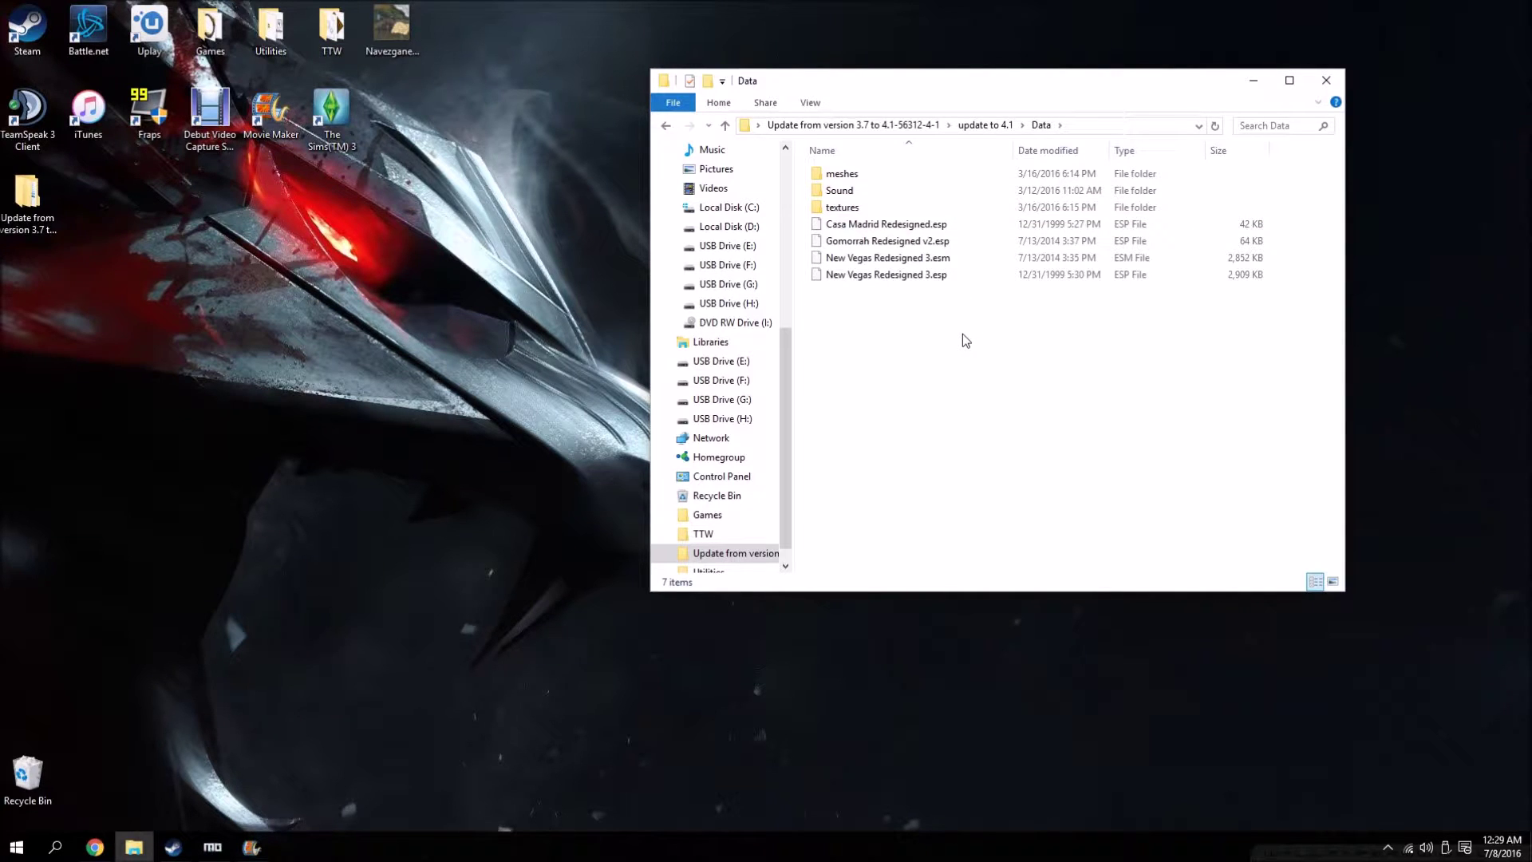
pyautogui.click(1326, 79)
# - Compress the cleaned update folder on the desktop into a RAR archive with the default settings and recycle the folder
pyautogui.rightClick(52, 201)
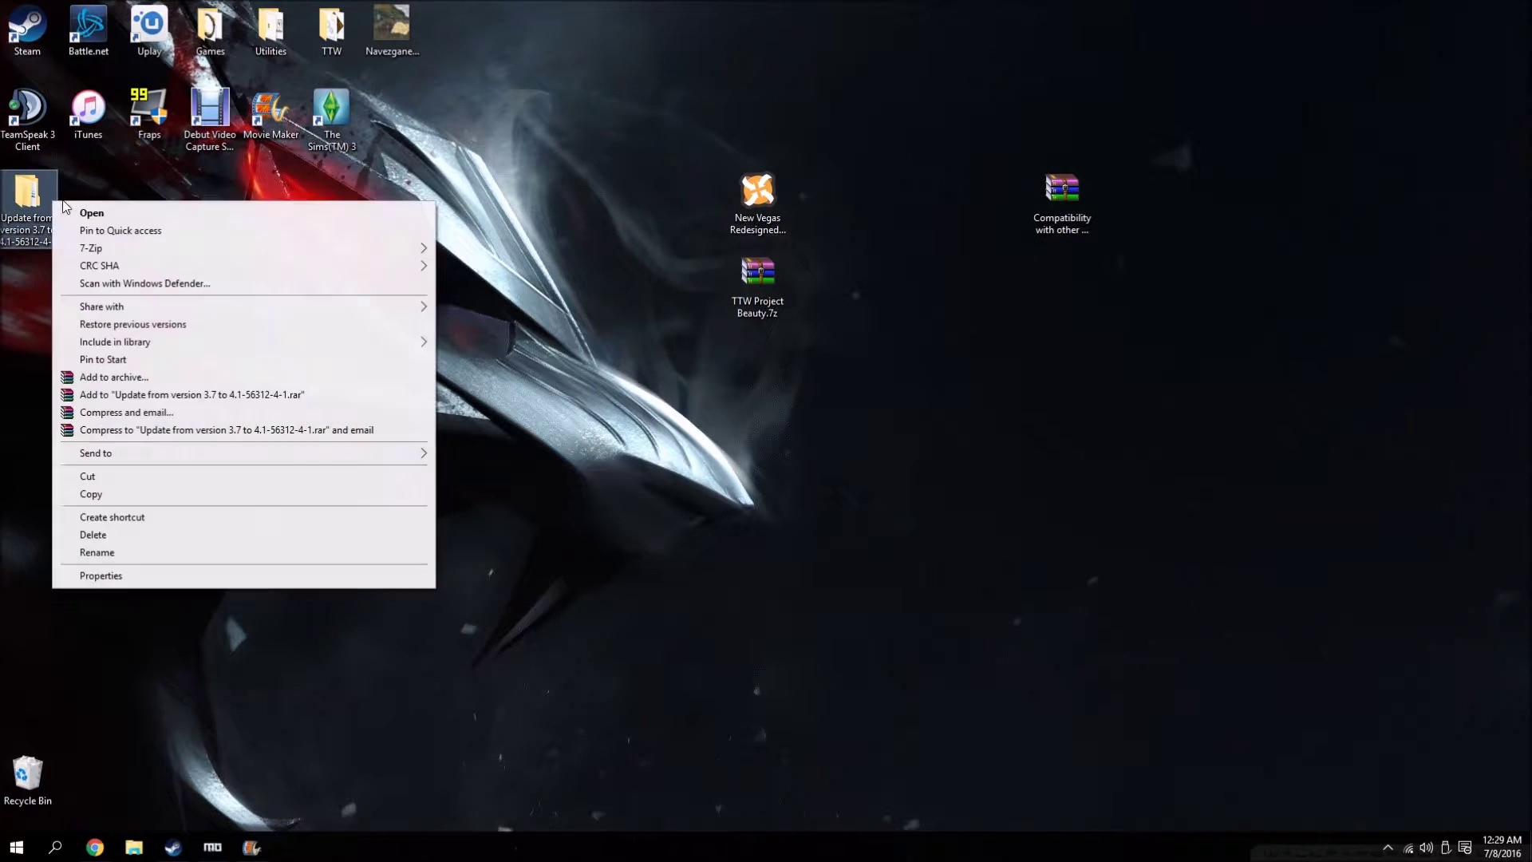
pyautogui.click(156, 382)
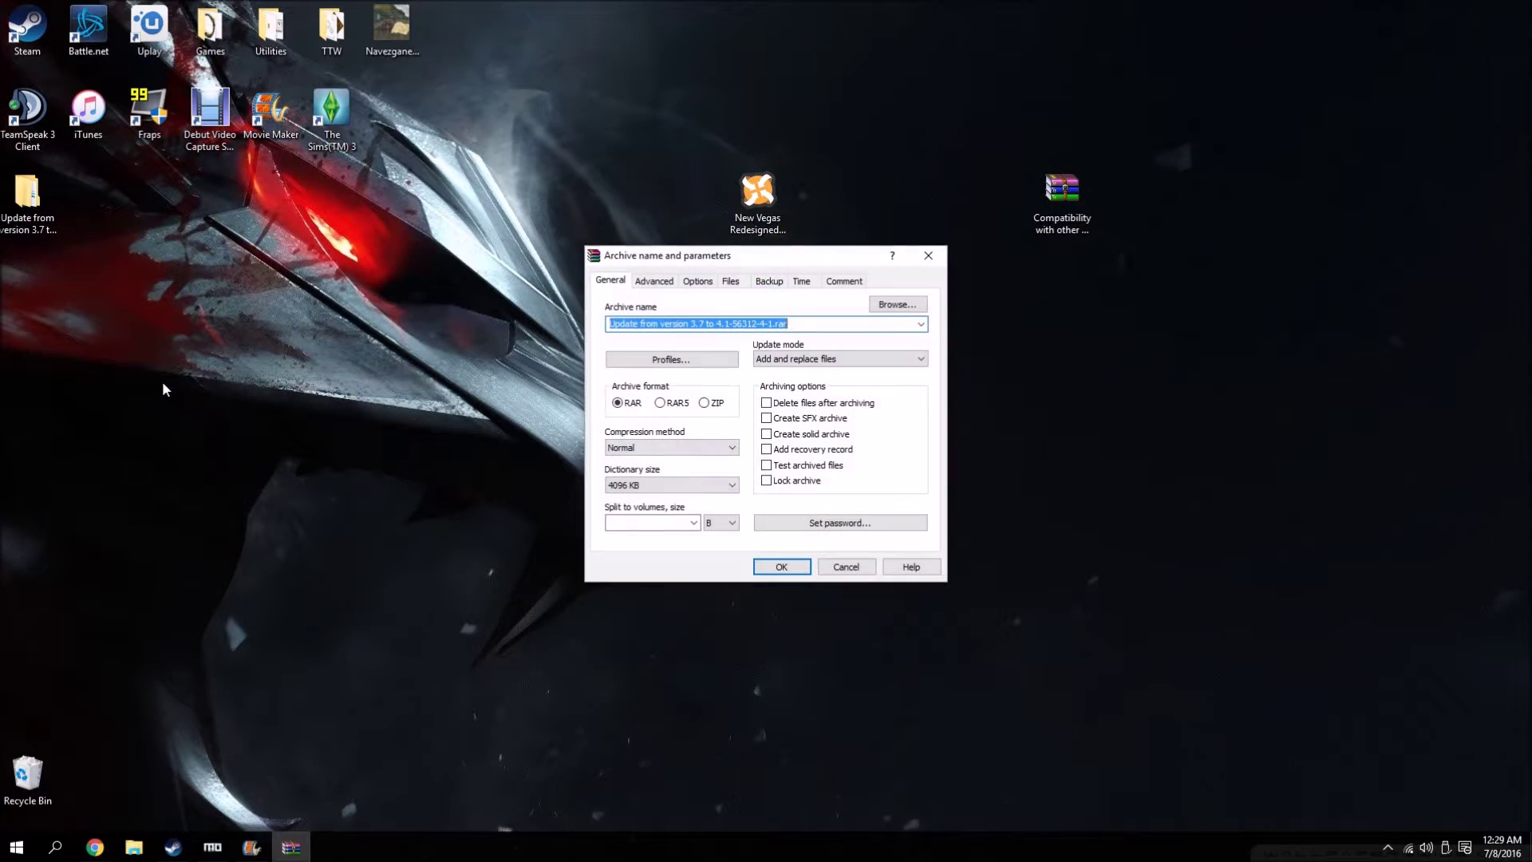
pyautogui.click(770, 567)
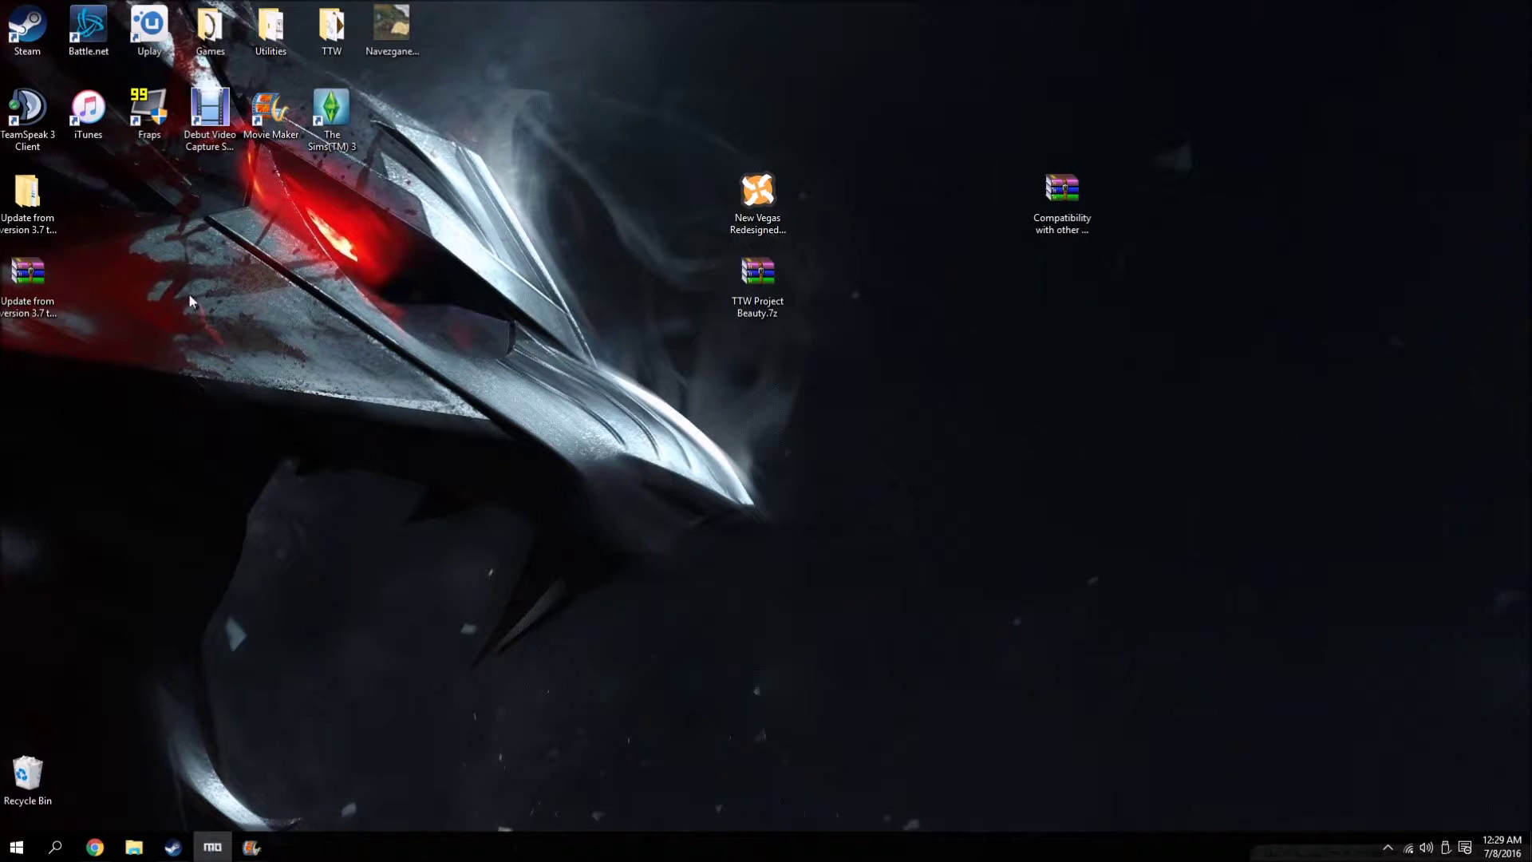
pyautogui.moveTo(110, 278); pyautogui.dragTo(32, 784)
# - Begin a manual install of the repacked 3.7 to 4.1 update archive in Mod Organizer under the name New Vegas Redesigned 3
pyautogui.click(212, 846)
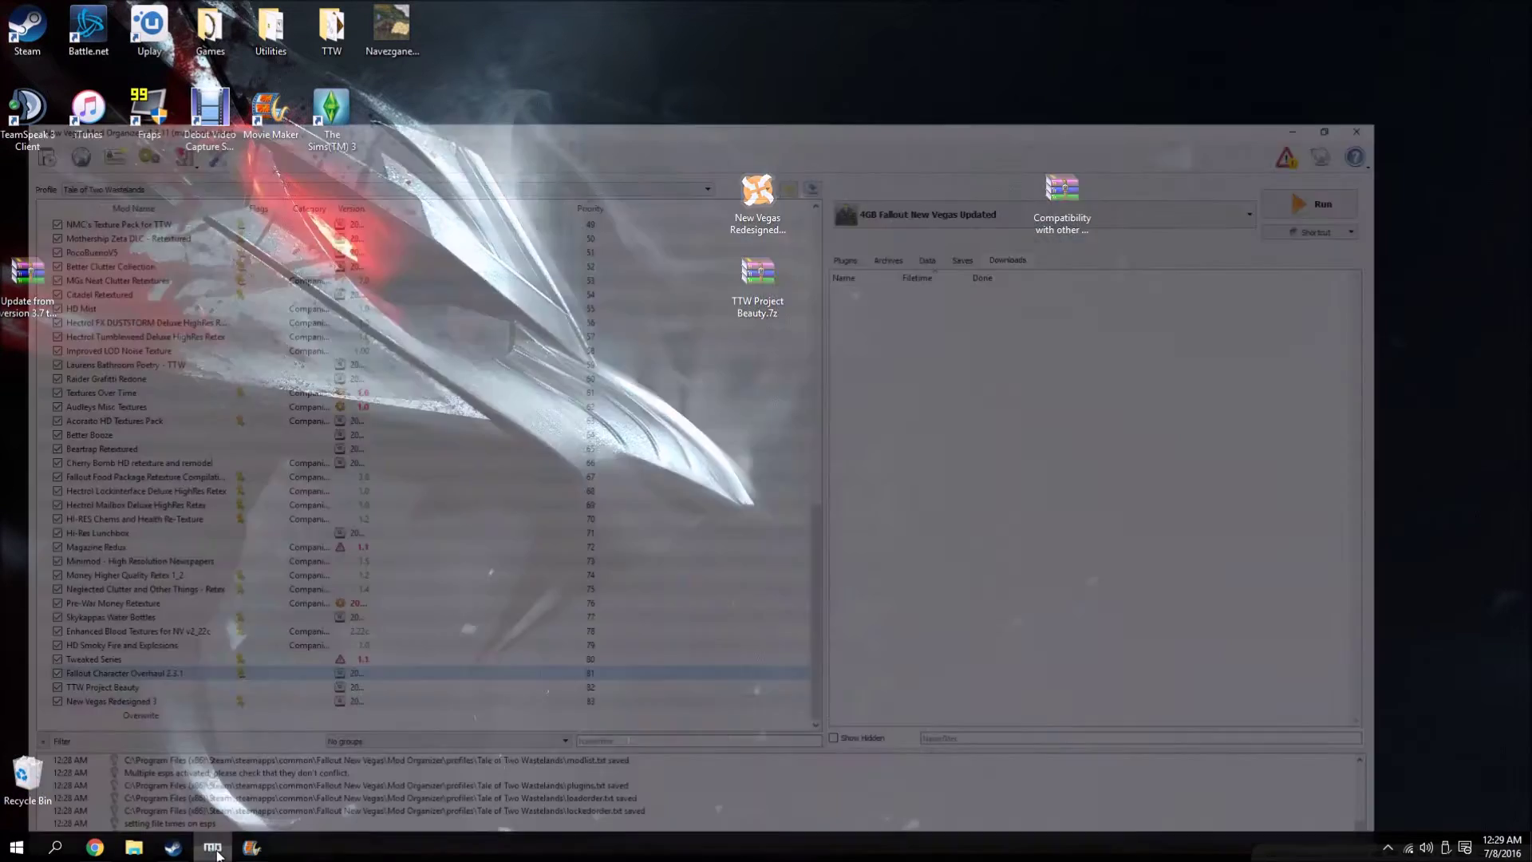
pyautogui.click(18, 35)
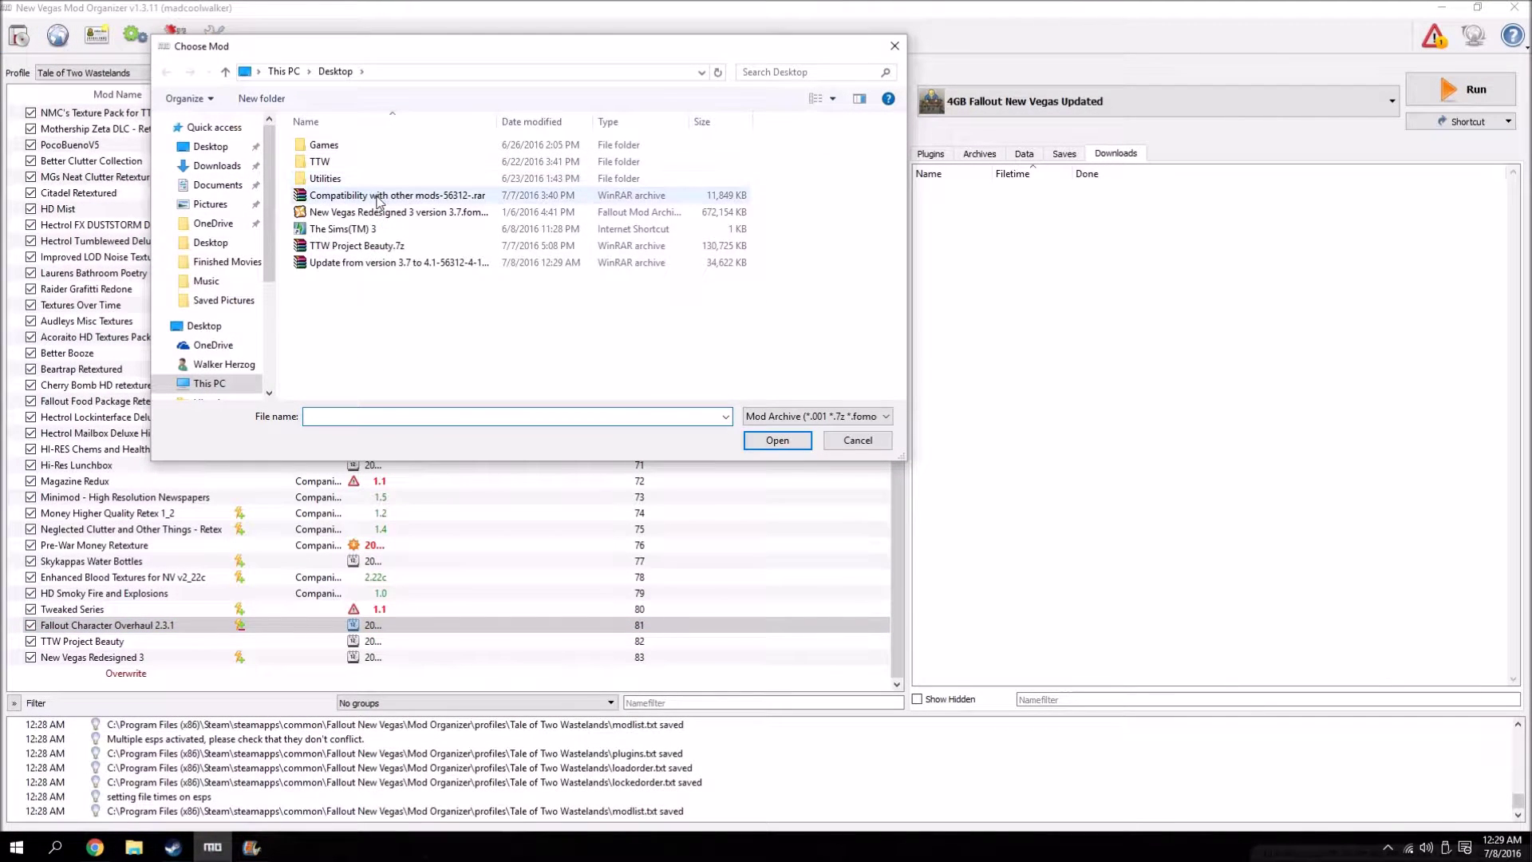
pyautogui.doubleClick(370, 264)
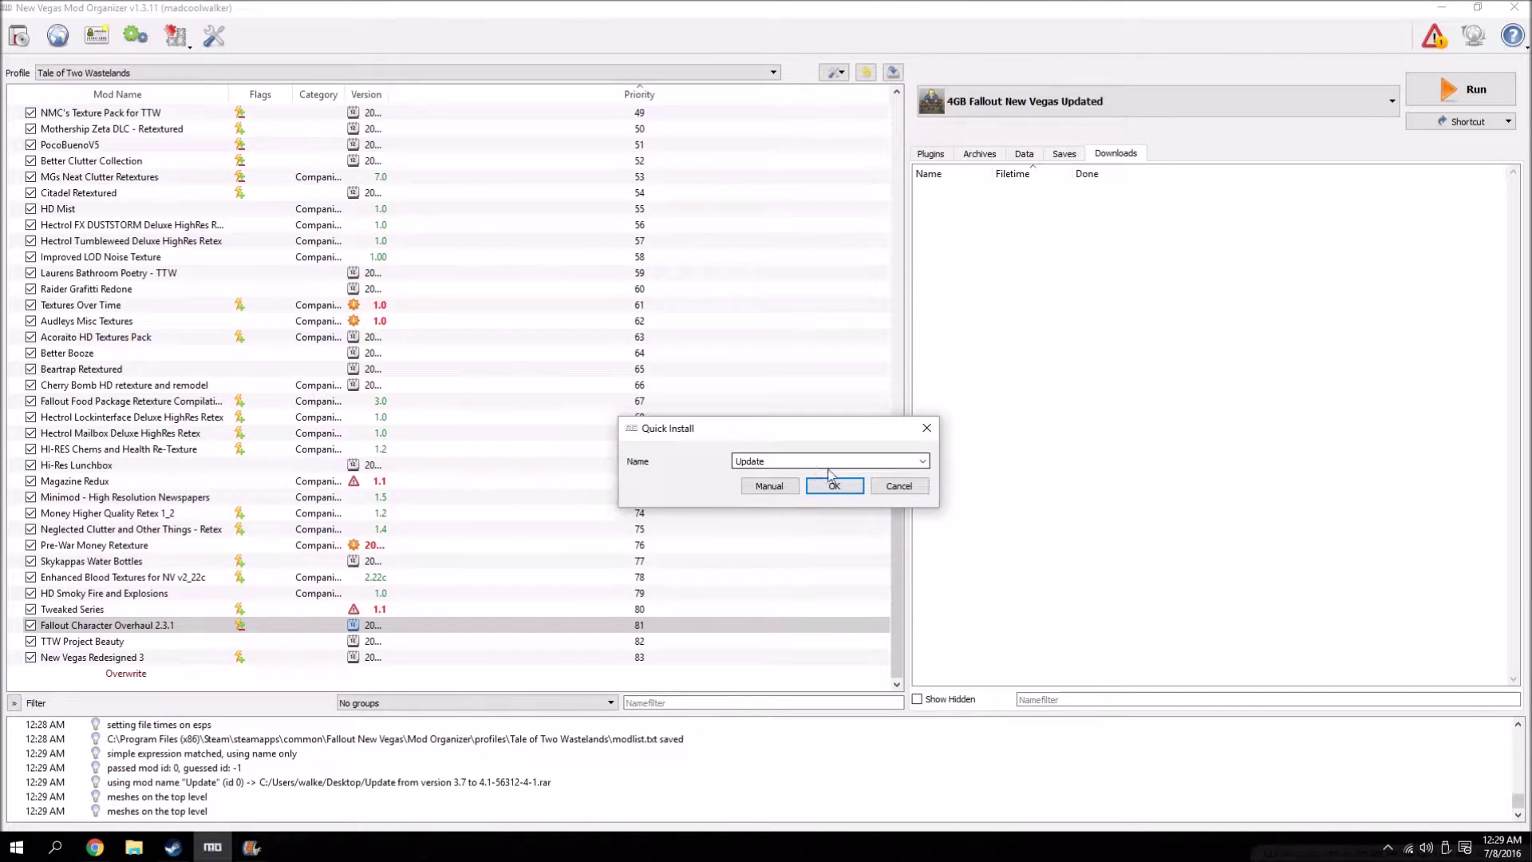
pyautogui.click(922, 461)
pyautogui.click(891, 472)
pyautogui.doubleClick(750, 461)
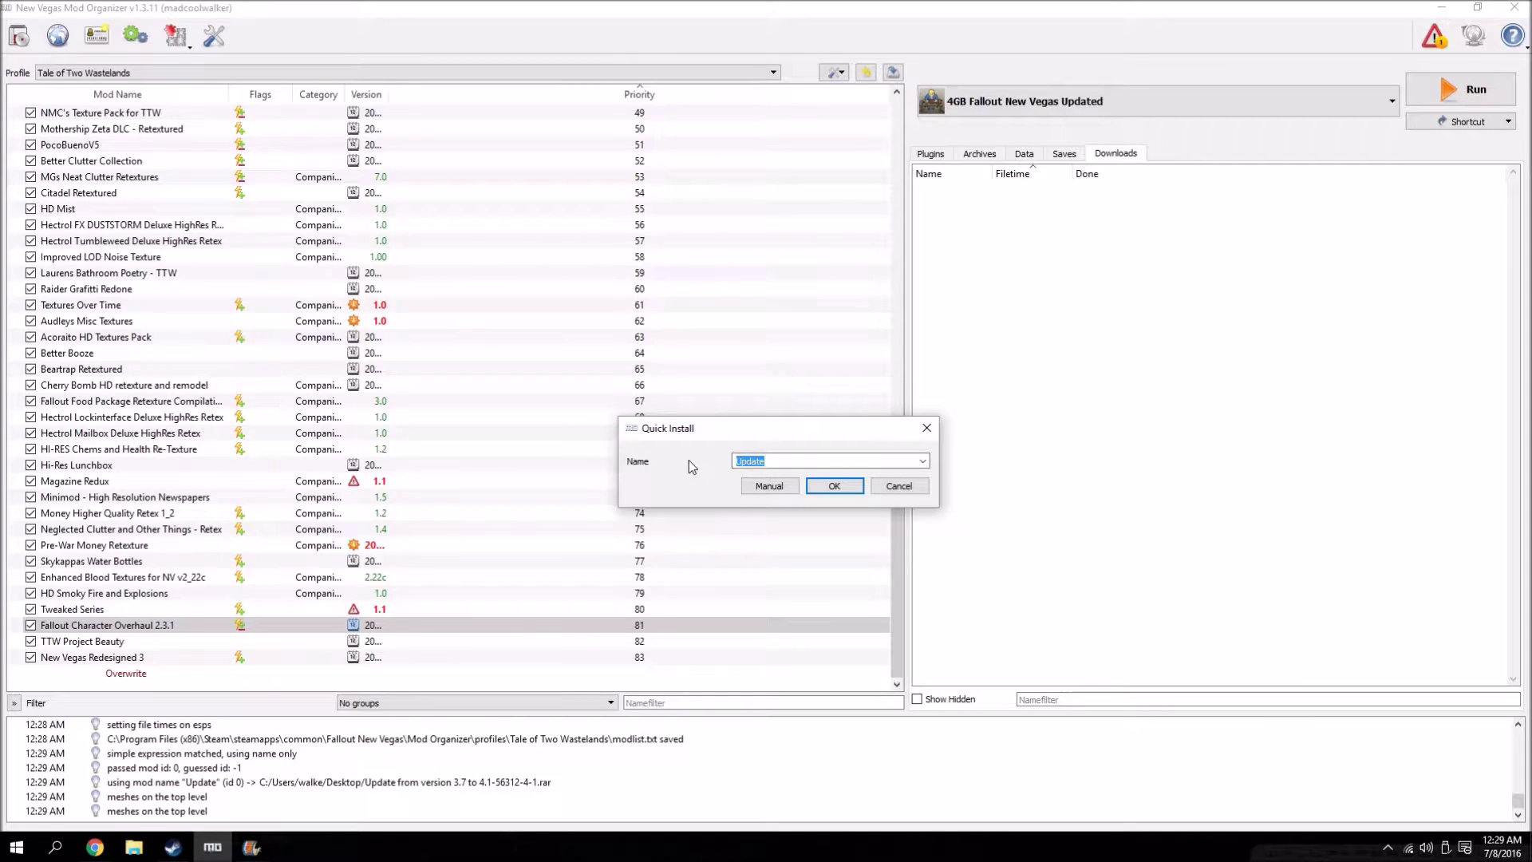
pyautogui.write('New Vegas Redesigned e')
pyautogui.press('BackSpace')
pyautogui.write('3')
pyautogui.click(769, 486)
# - Set the Data folder inside update to 4.1 as the data directory and merge the update into the existing New Vegas Redesigned 3
pyautogui.click(615, 399)
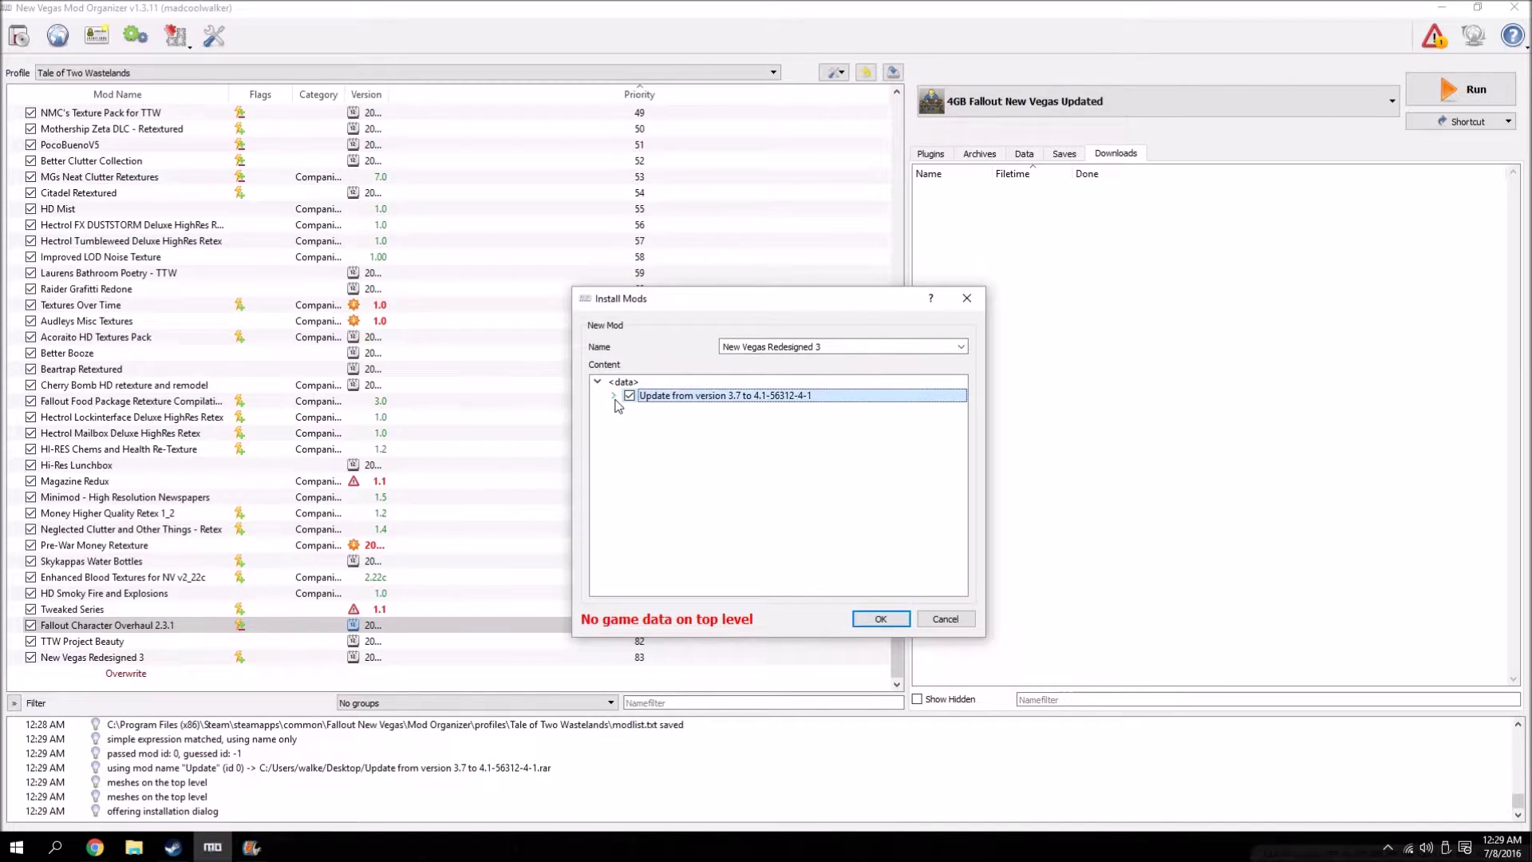
pyautogui.click(642, 411)
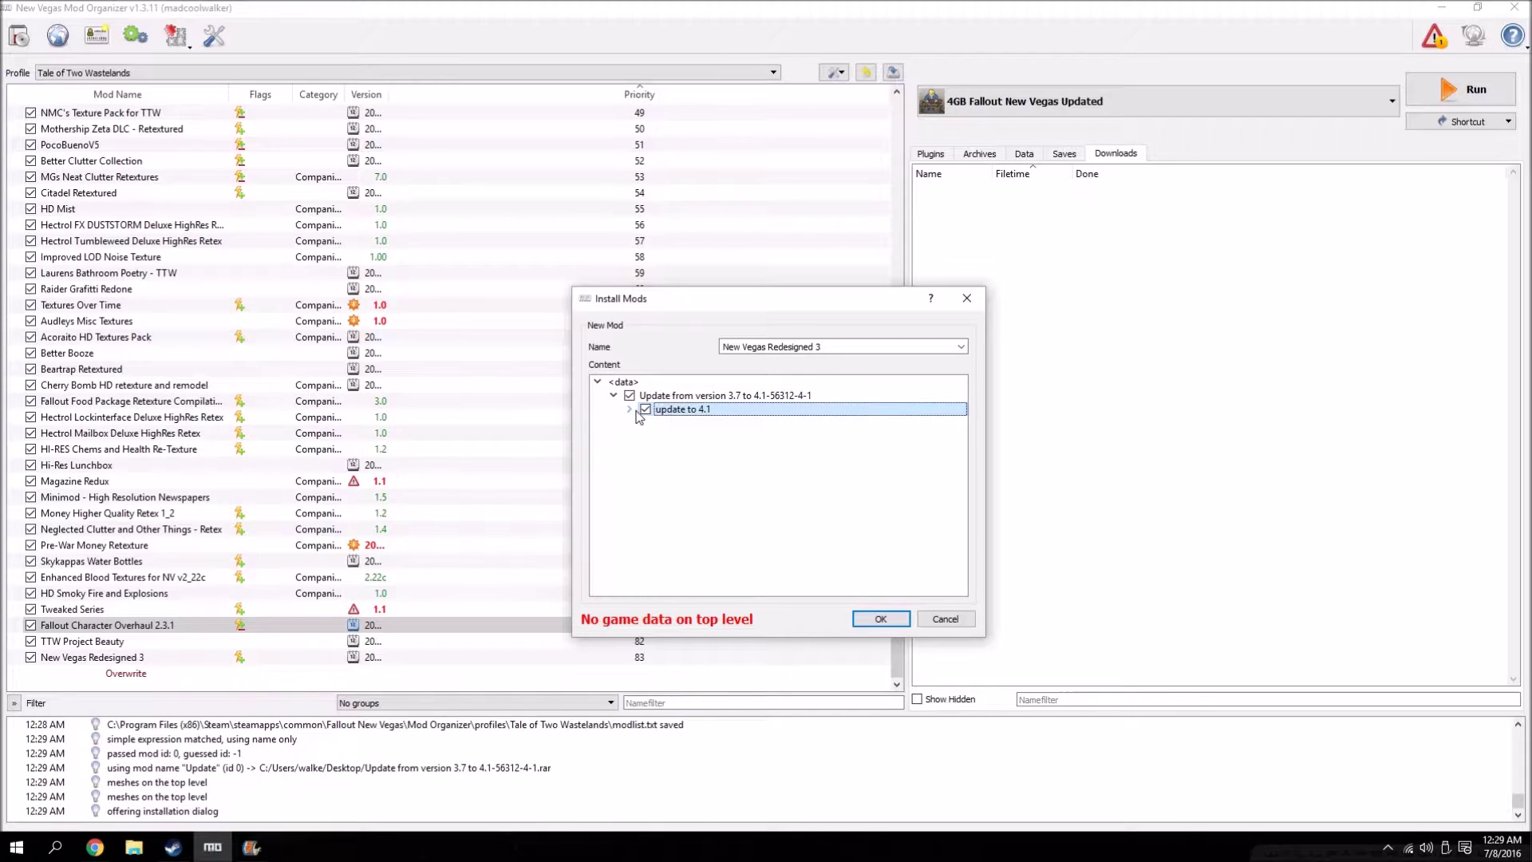
pyautogui.doubleClick(681, 422)
pyautogui.rightClick(680, 423)
pyautogui.click(734, 435)
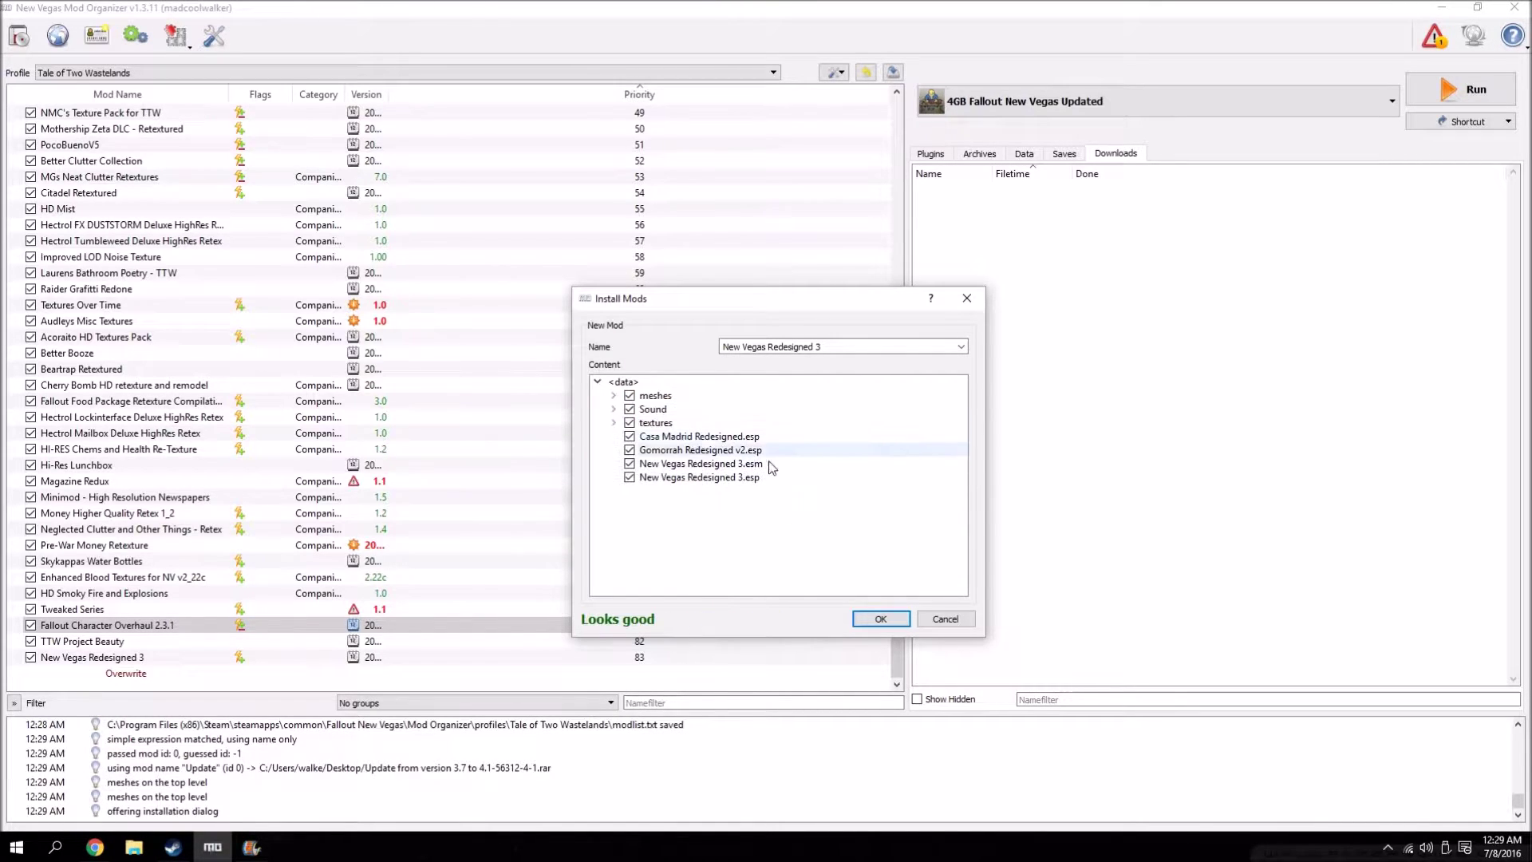
pyautogui.click(884, 622)
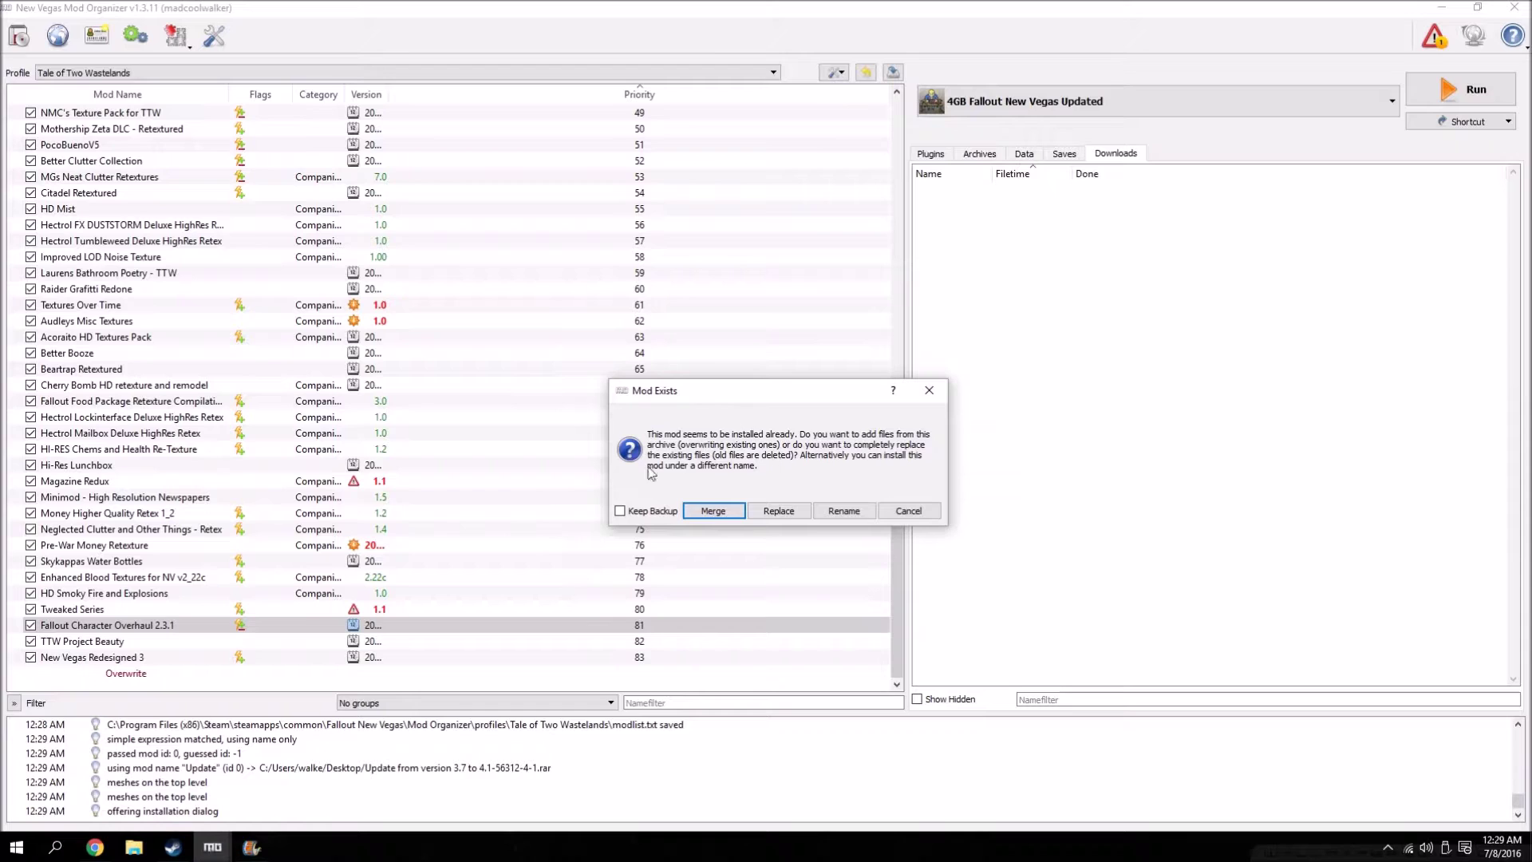
pyautogui.click(713, 511)
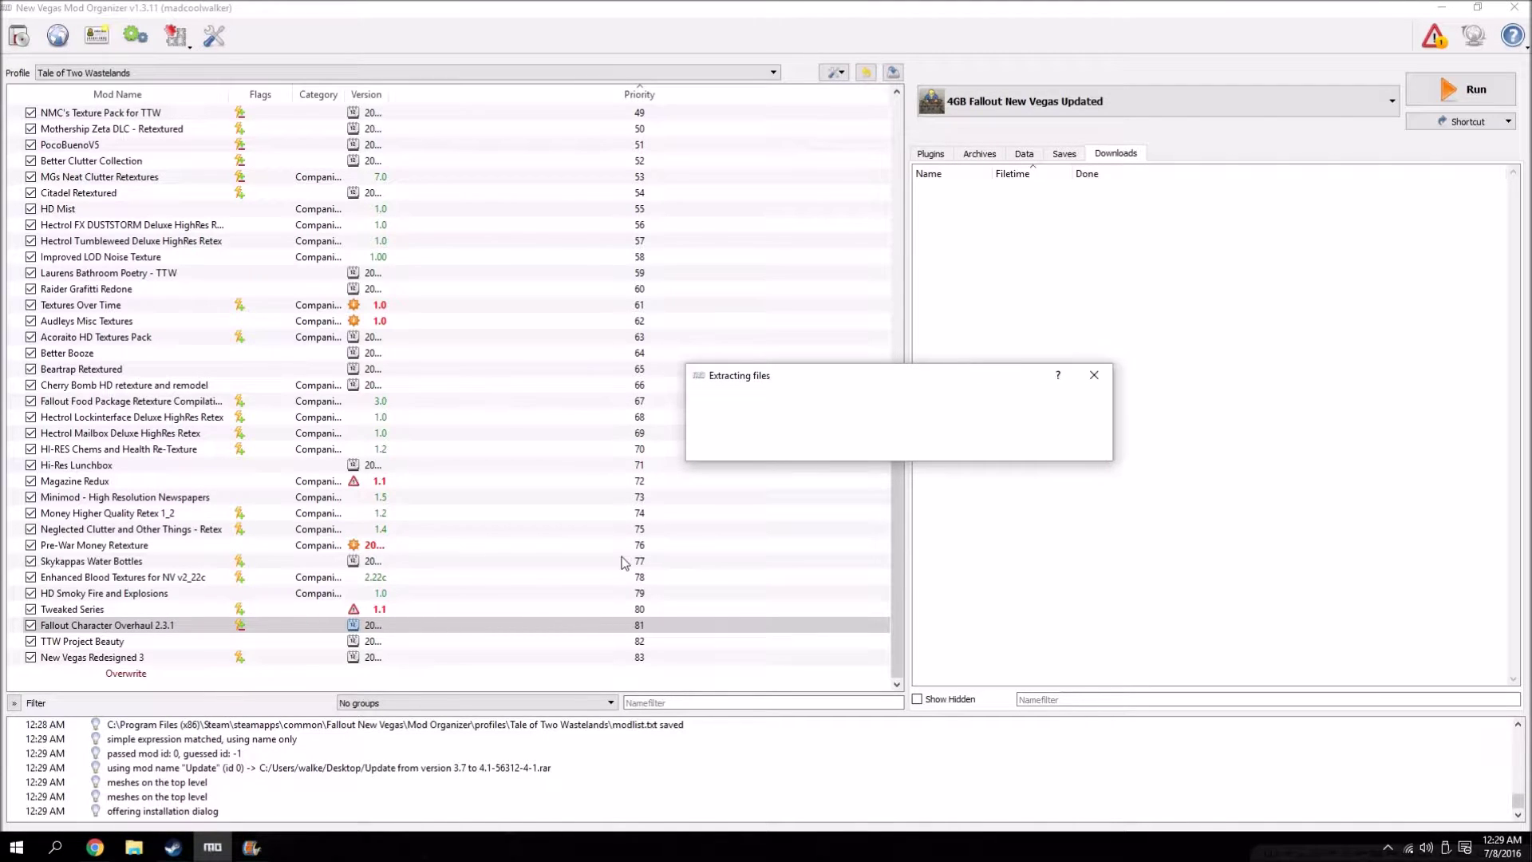
# - On the desktop, set the New Vegas Redesigned and TTW Project Beauty archives aside and open the Compatibility with other mods archive's patch folders
pyautogui.click(1441, 8)
pyautogui.moveTo(824, 169); pyautogui.dragTo(27, 455)
pyautogui.click(1060, 209)
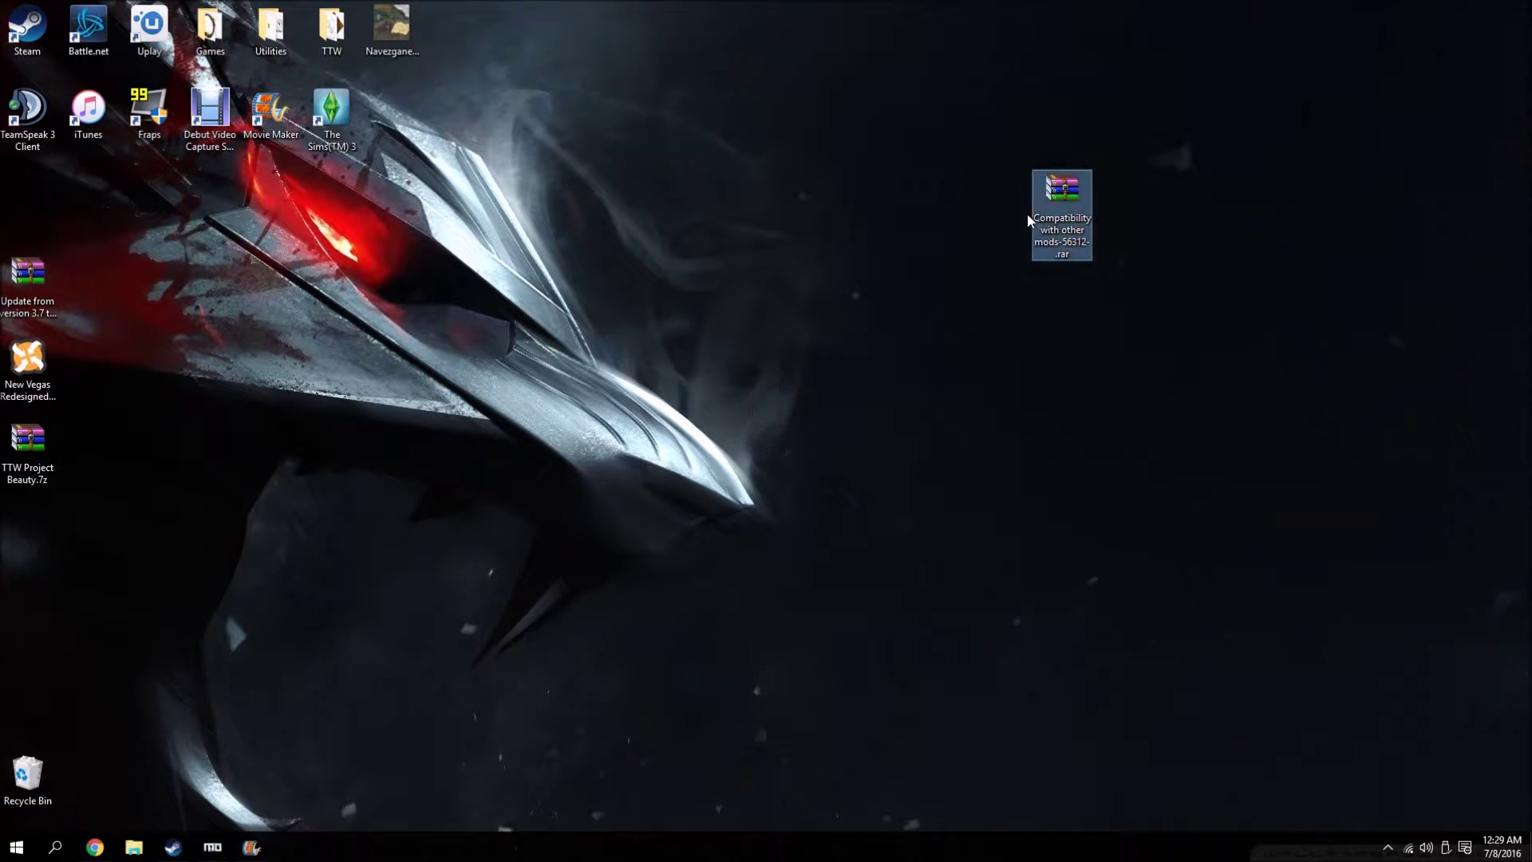
pyautogui.doubleClick(1064, 214)
pyautogui.doubleClick(874, 389)
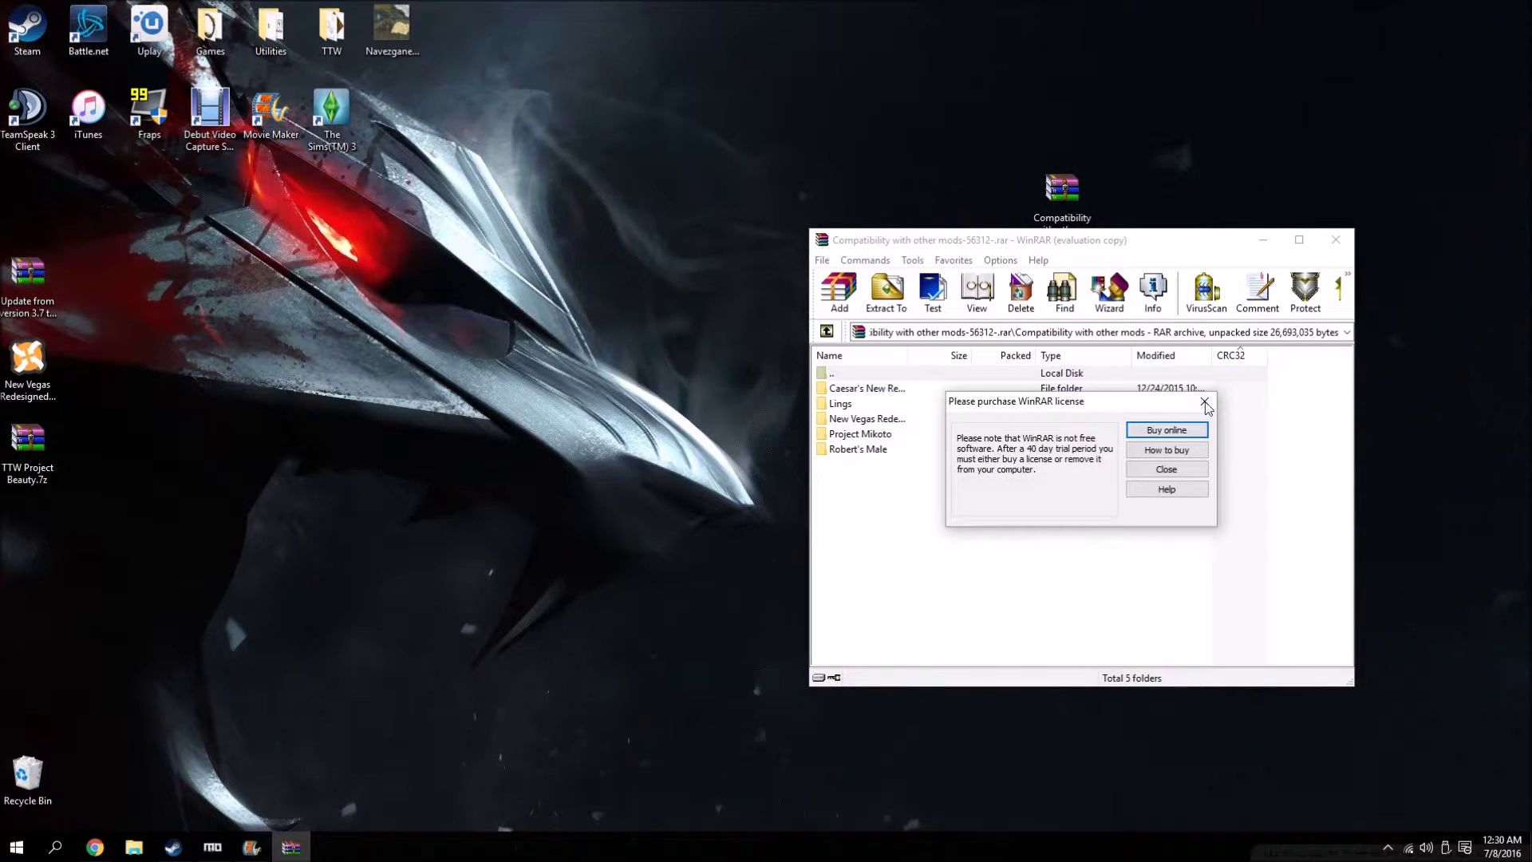
pyautogui.click(1208, 404)
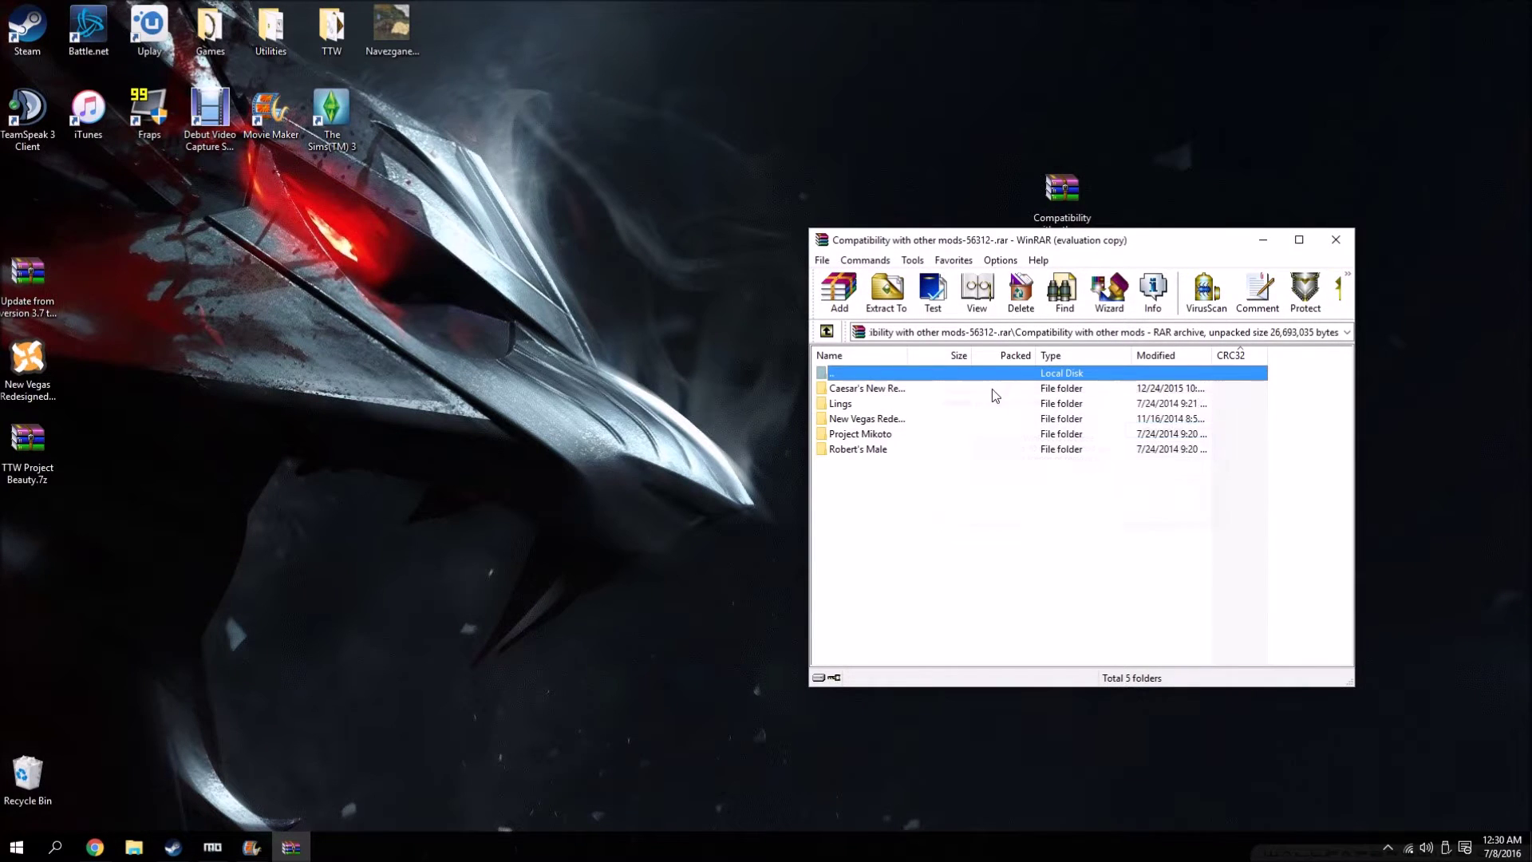
# - Read the Willow.png installation instructions in the archive's New Vegas Redesigned 3 Willow folder and close the archive
pyautogui.doubleClick(883, 419)
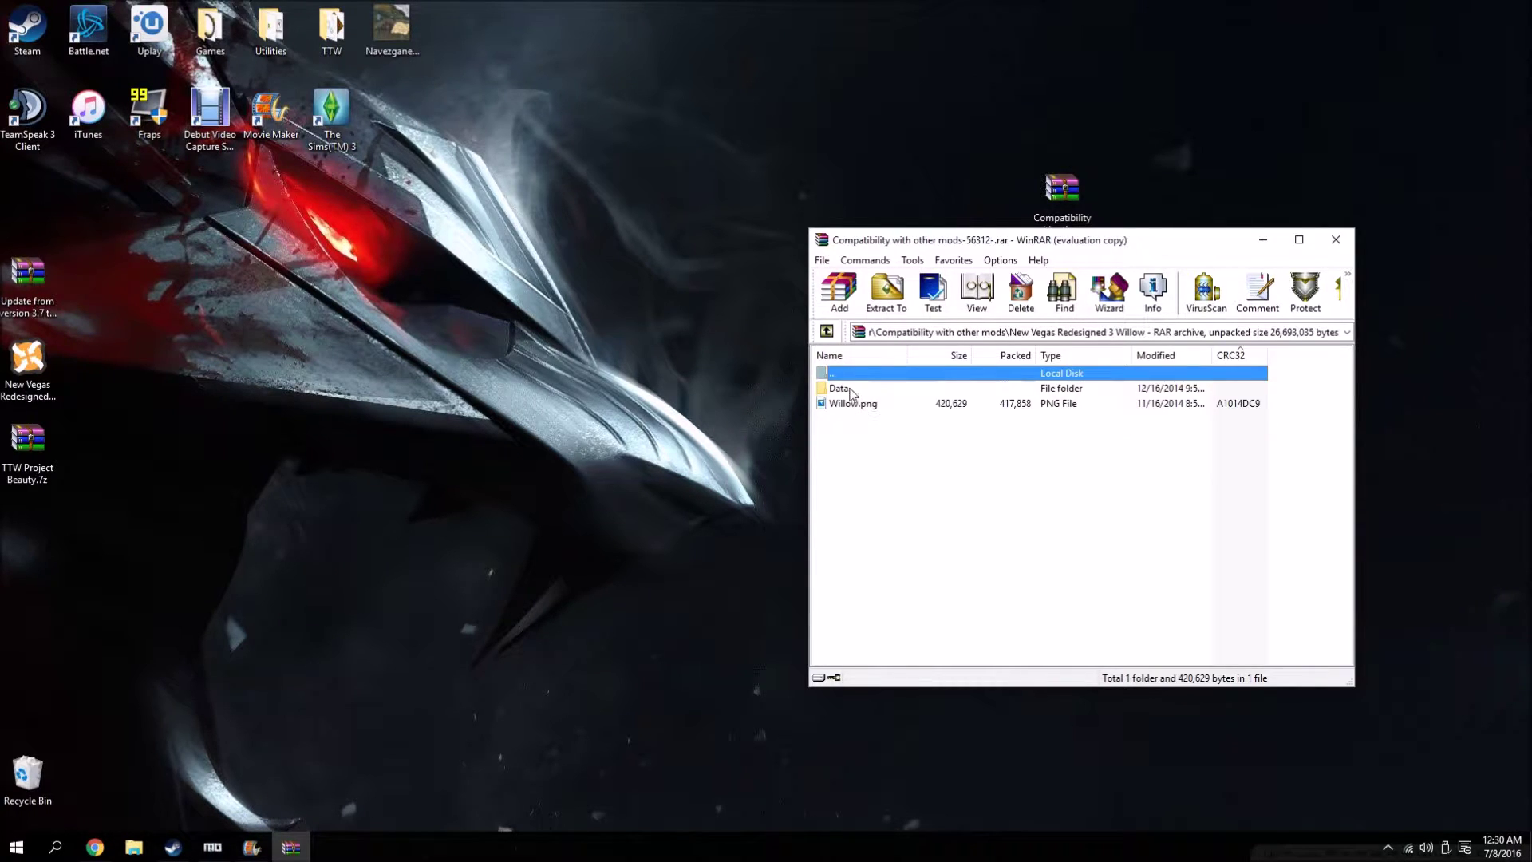
pyautogui.doubleClick(853, 404)
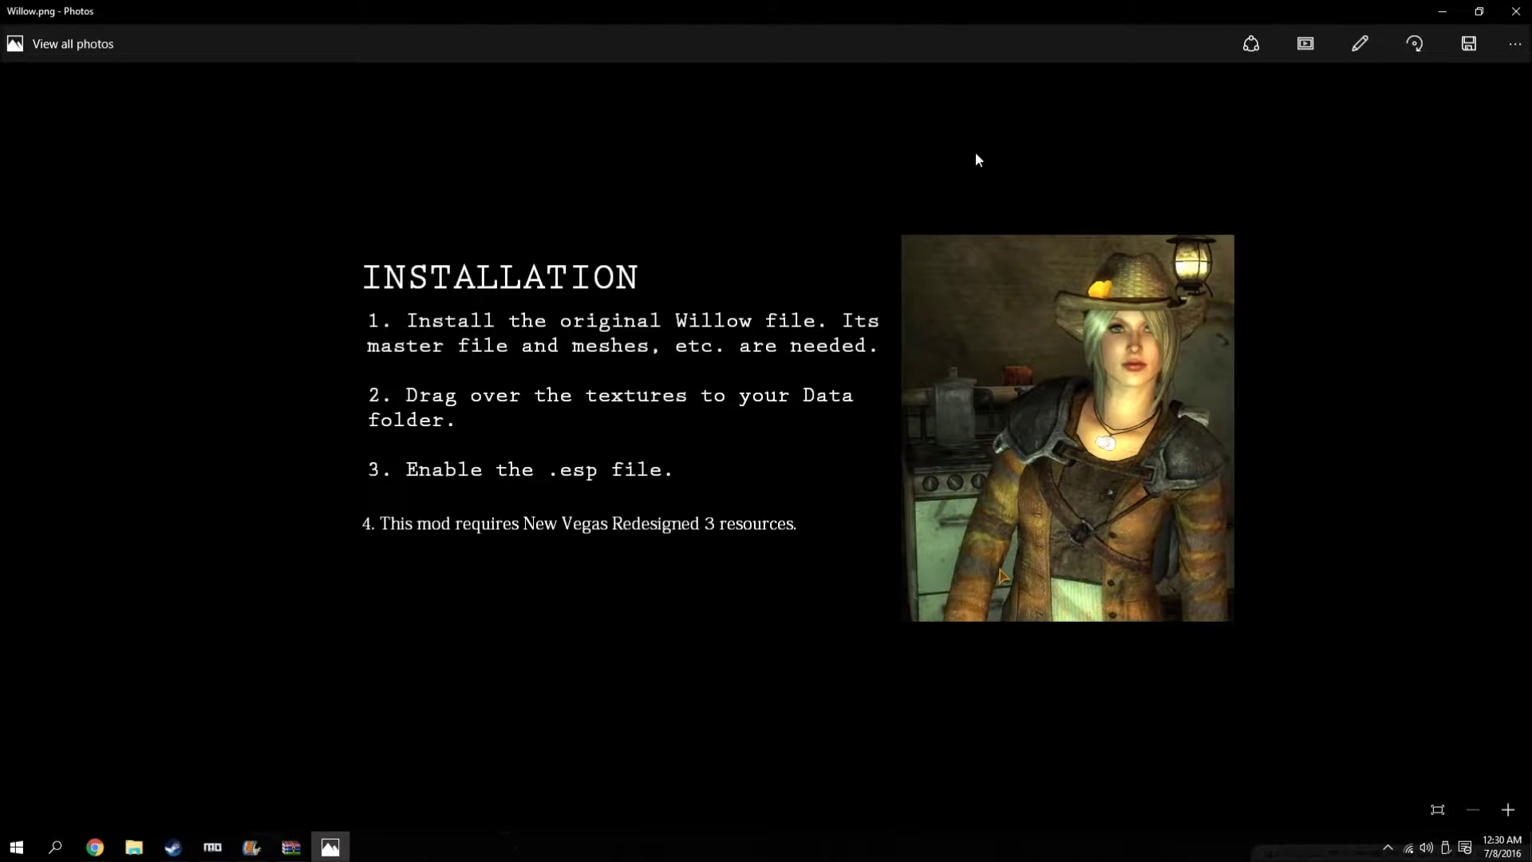
pyautogui.click(1515, 11)
pyautogui.click(826, 331)
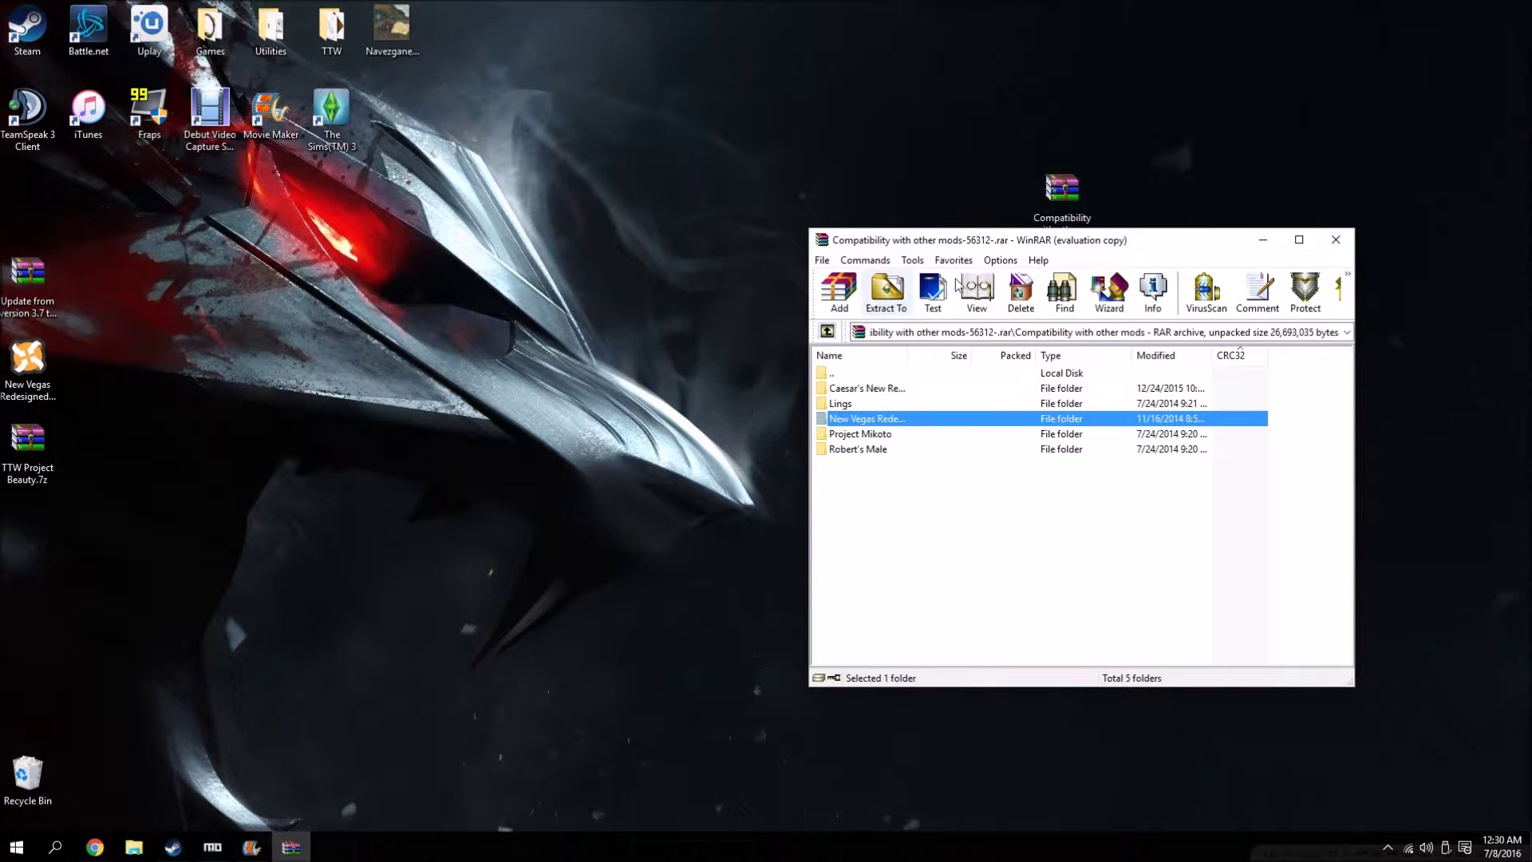
pyautogui.click(1336, 240)
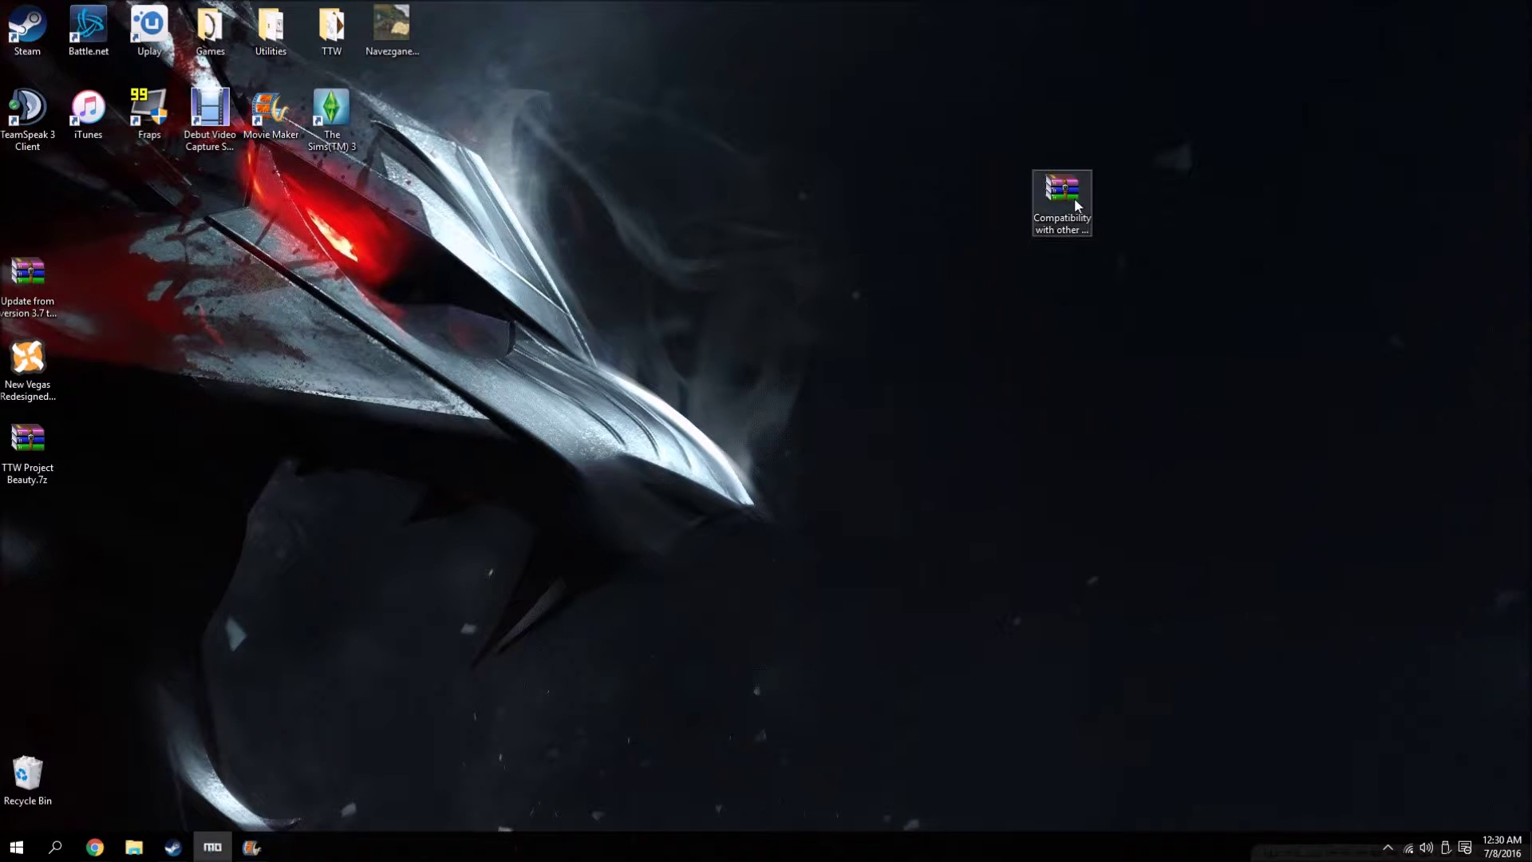
# - Create a new desktop folder named Patches
pyautogui.rightClick(630, 398)
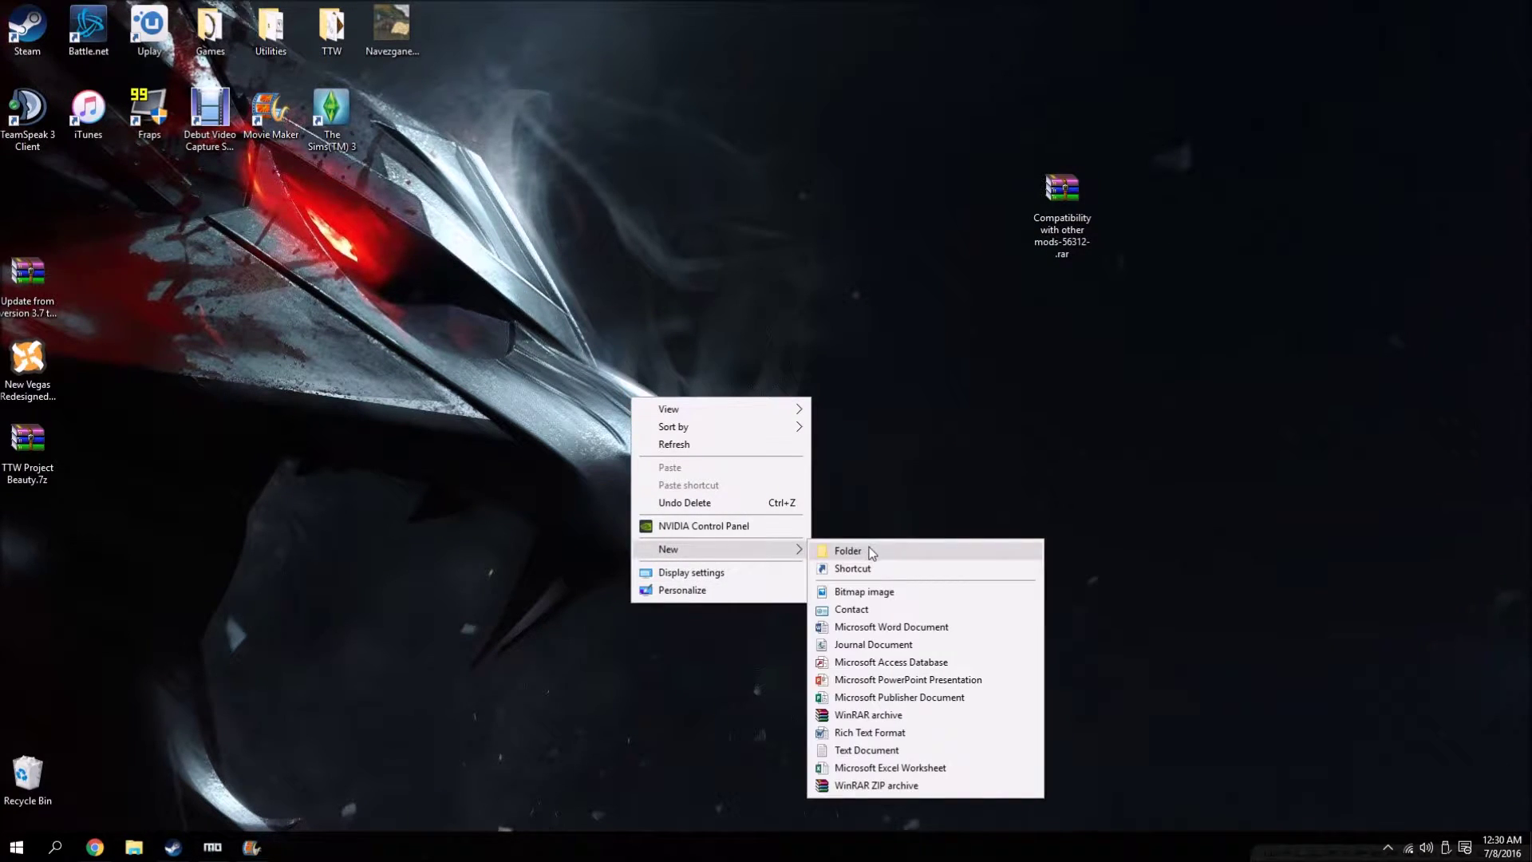
pyautogui.click(868, 547)
pyautogui.write('Patches')
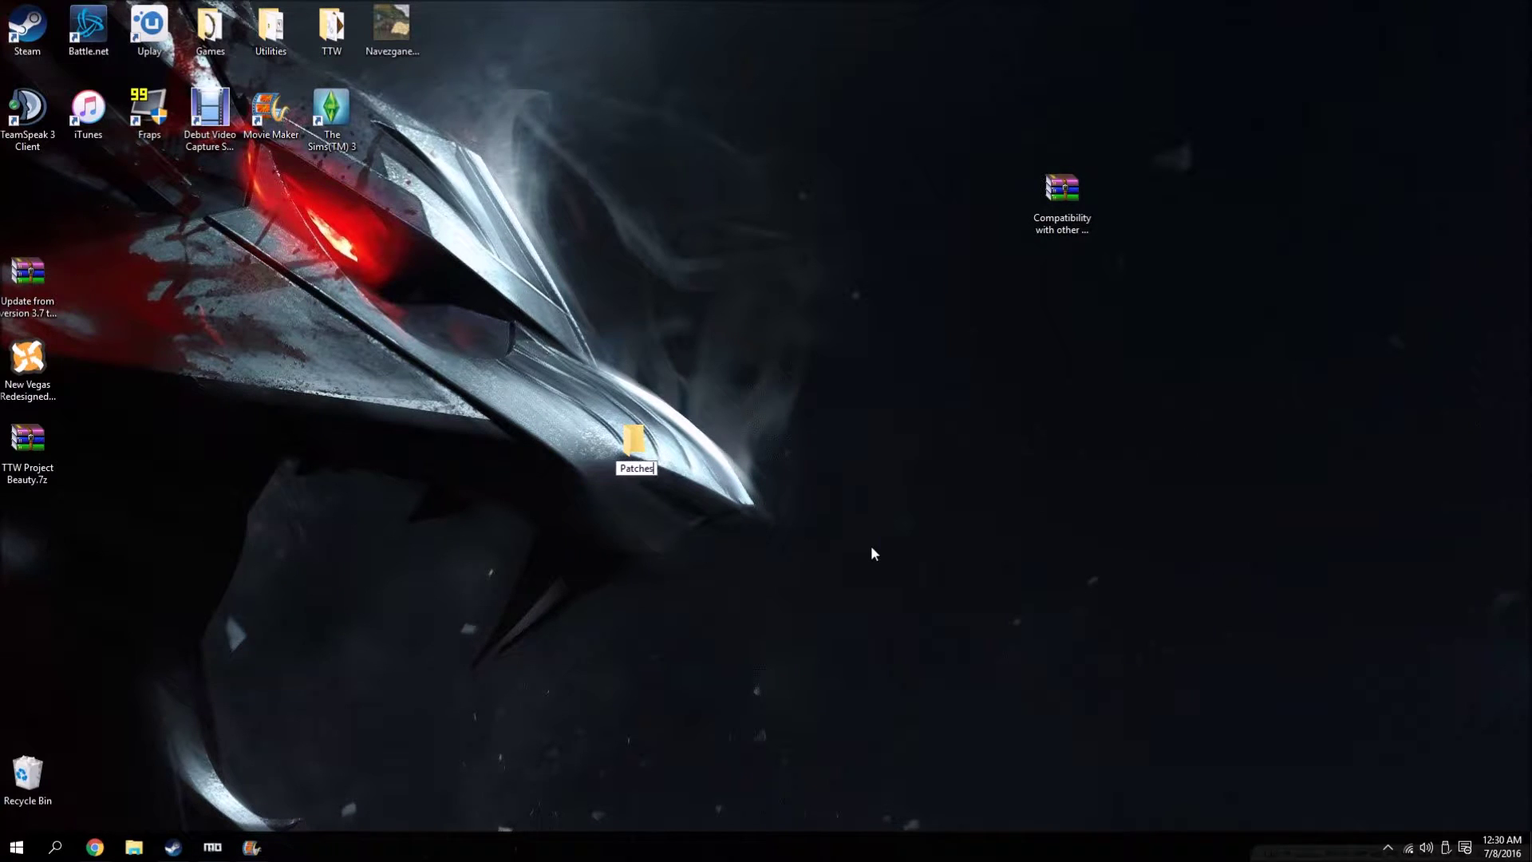
pyautogui.press('Return')
# - Extract the Compatibility with other mods archive into its own desktop folder and recycle the archive
pyautogui.rightClick(1042, 171)
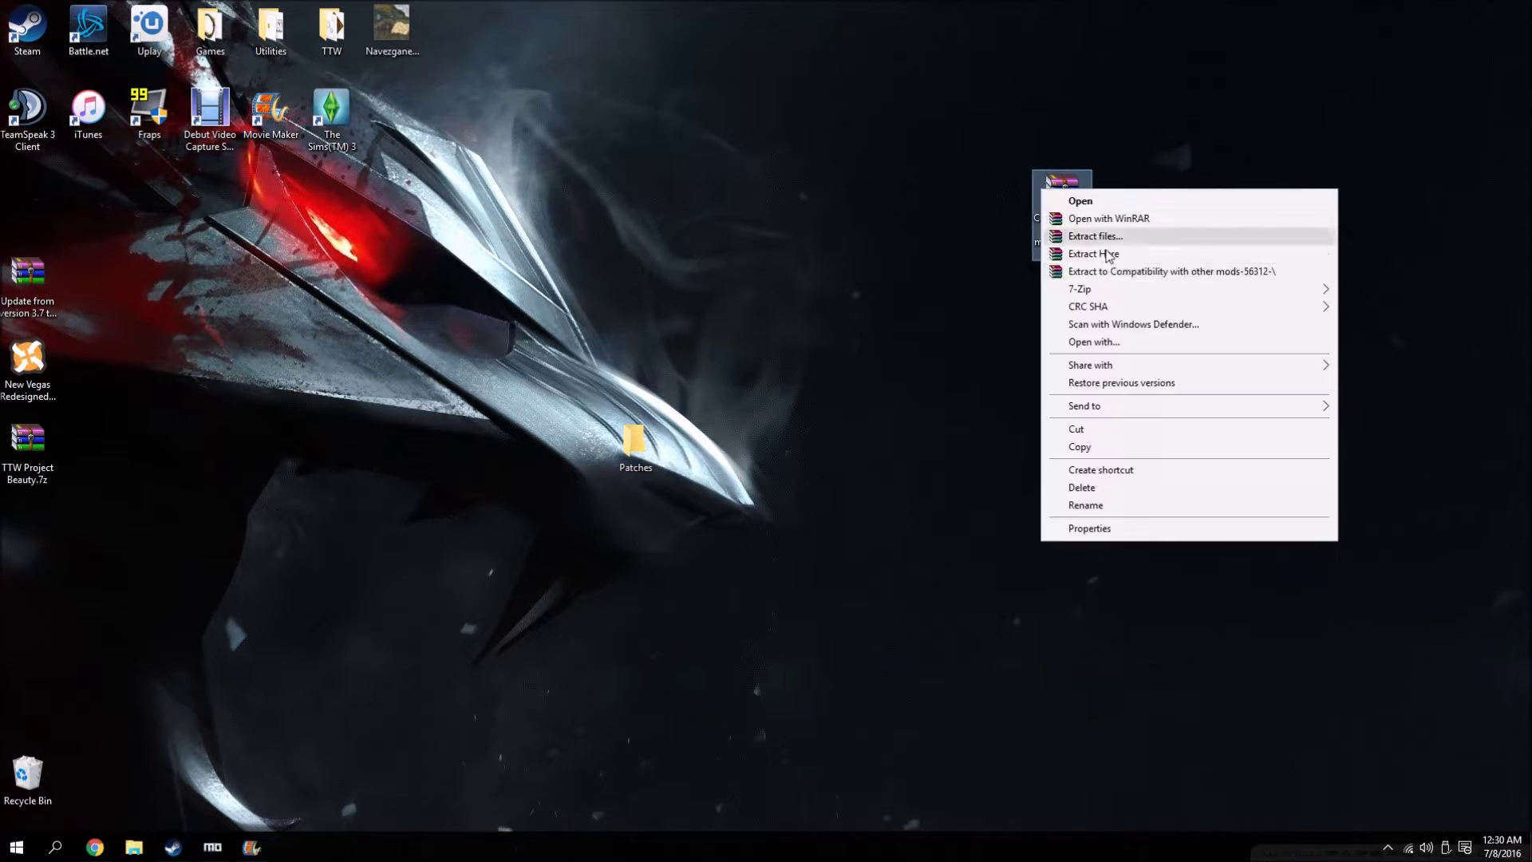
pyautogui.click(1141, 272)
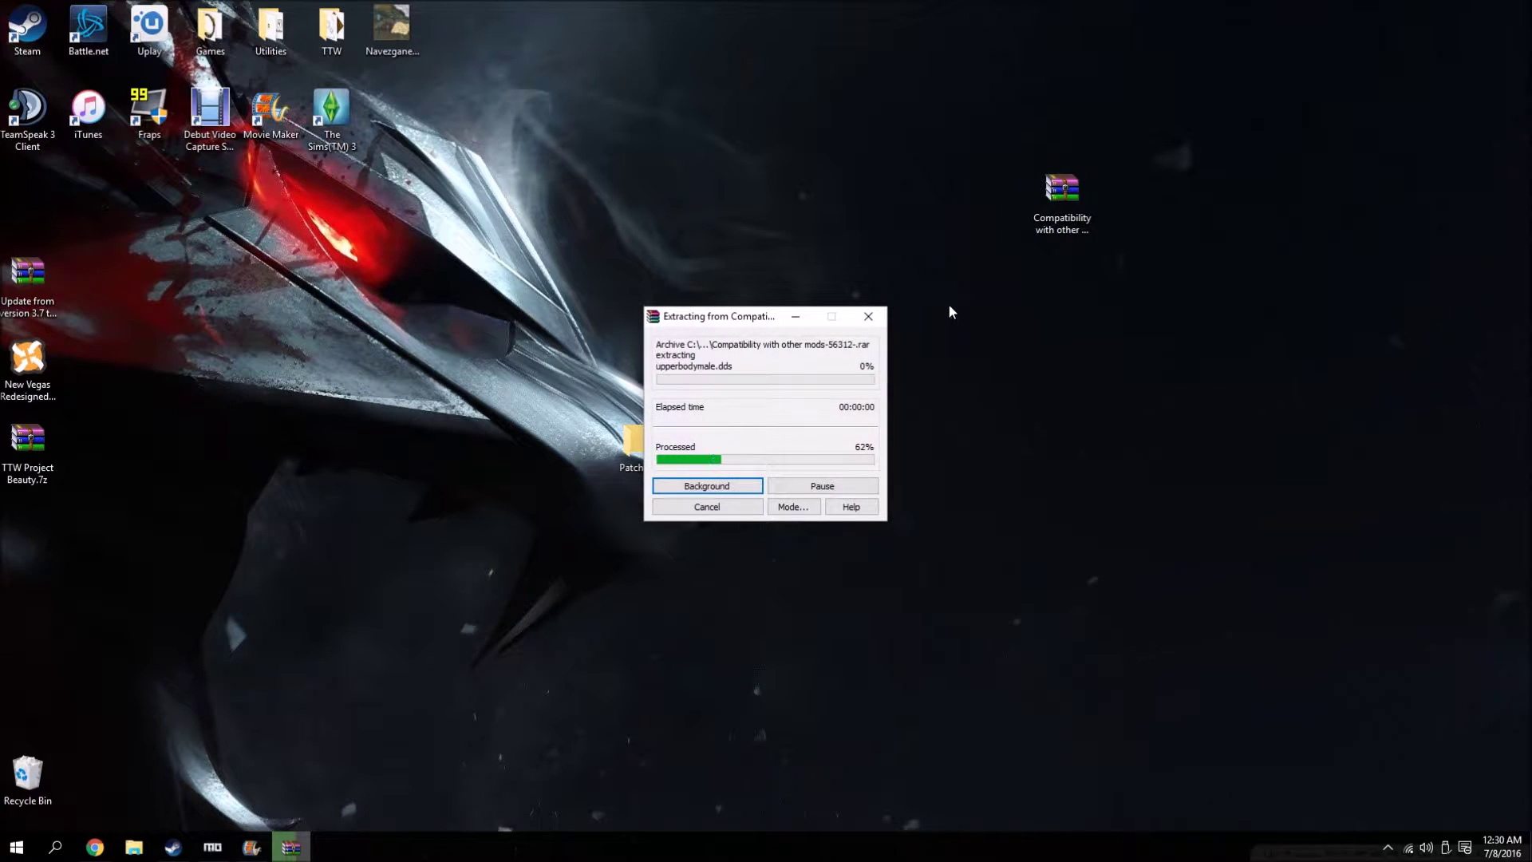
pyautogui.moveTo(56, 210); pyautogui.dragTo(702, 279)
pyautogui.moveTo(1061, 191); pyautogui.dragTo(28, 774)
# - Open the Patches folder and the extracted Compatibility with other mods folder in two windows side by side
pyautogui.moveTo(615, 482)
pyautogui.mouseDown()
pyautogui.moveTo(1041, 301)
pyautogui.moveTo(607, 469)
pyautogui.mouseUp()
pyautogui.moveTo(845, 429); pyautogui.dragTo(1229, 284)
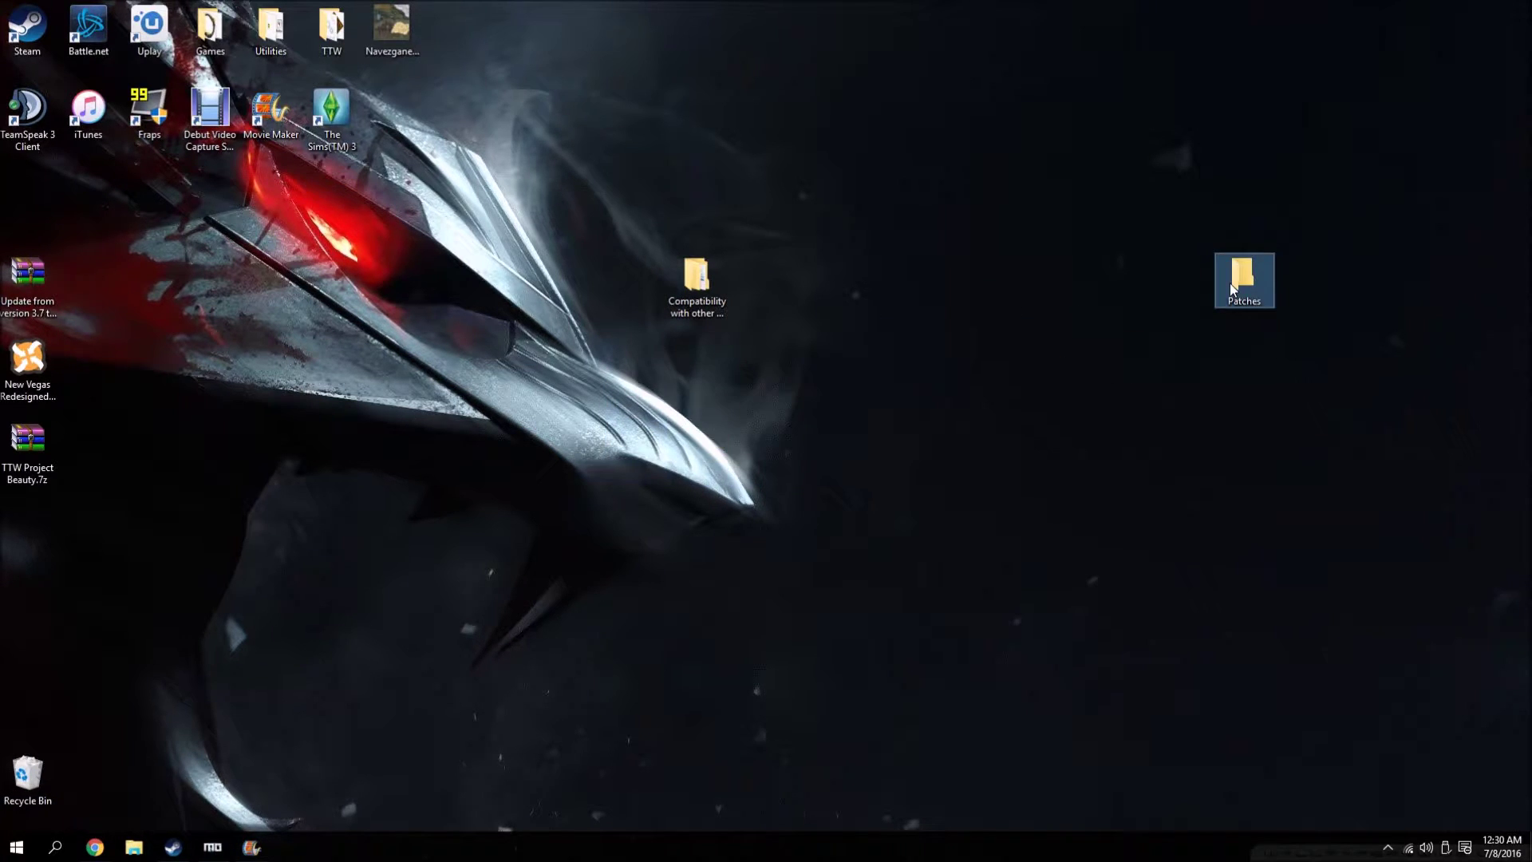
pyautogui.doubleClick(1229, 284)
pyautogui.moveTo(948, 88); pyautogui.dragTo(1135, 86)
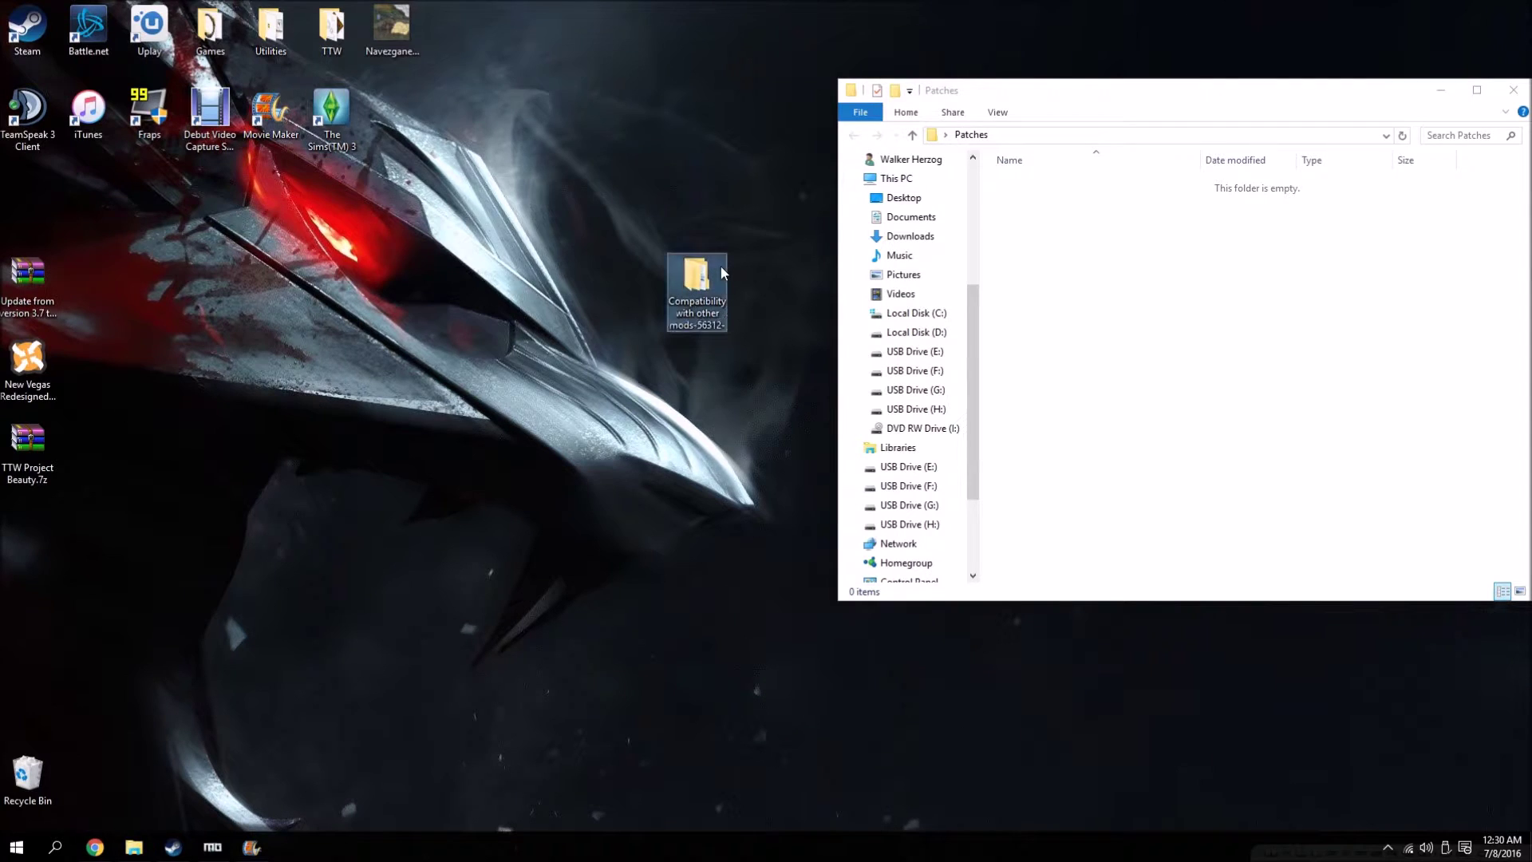
pyautogui.doubleClick(720, 266)
pyautogui.moveTo(456, 22); pyautogui.dragTo(498, 110)
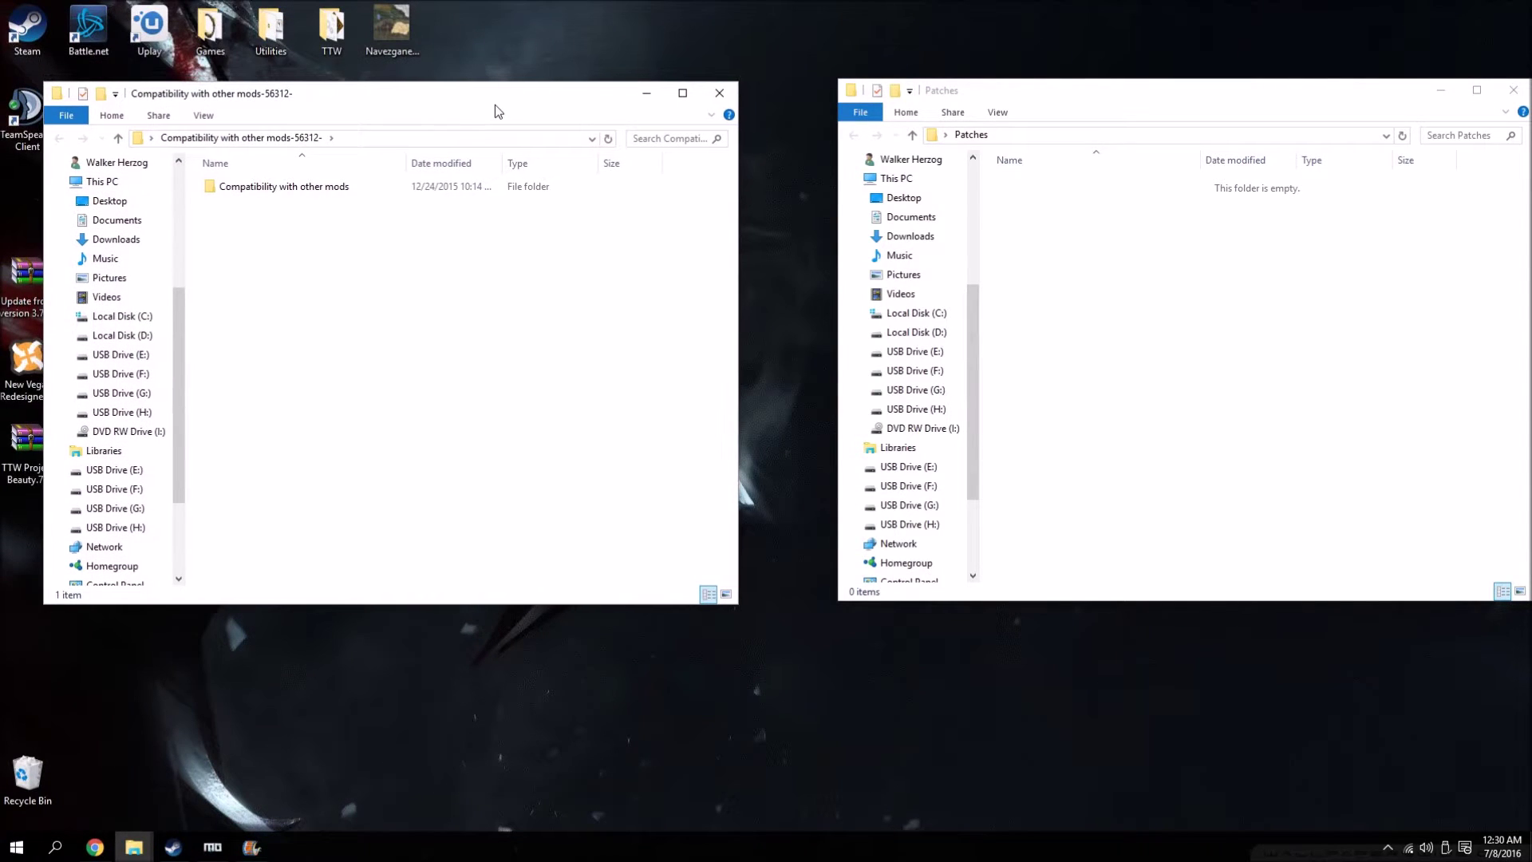
pyautogui.doubleClick(359, 190)
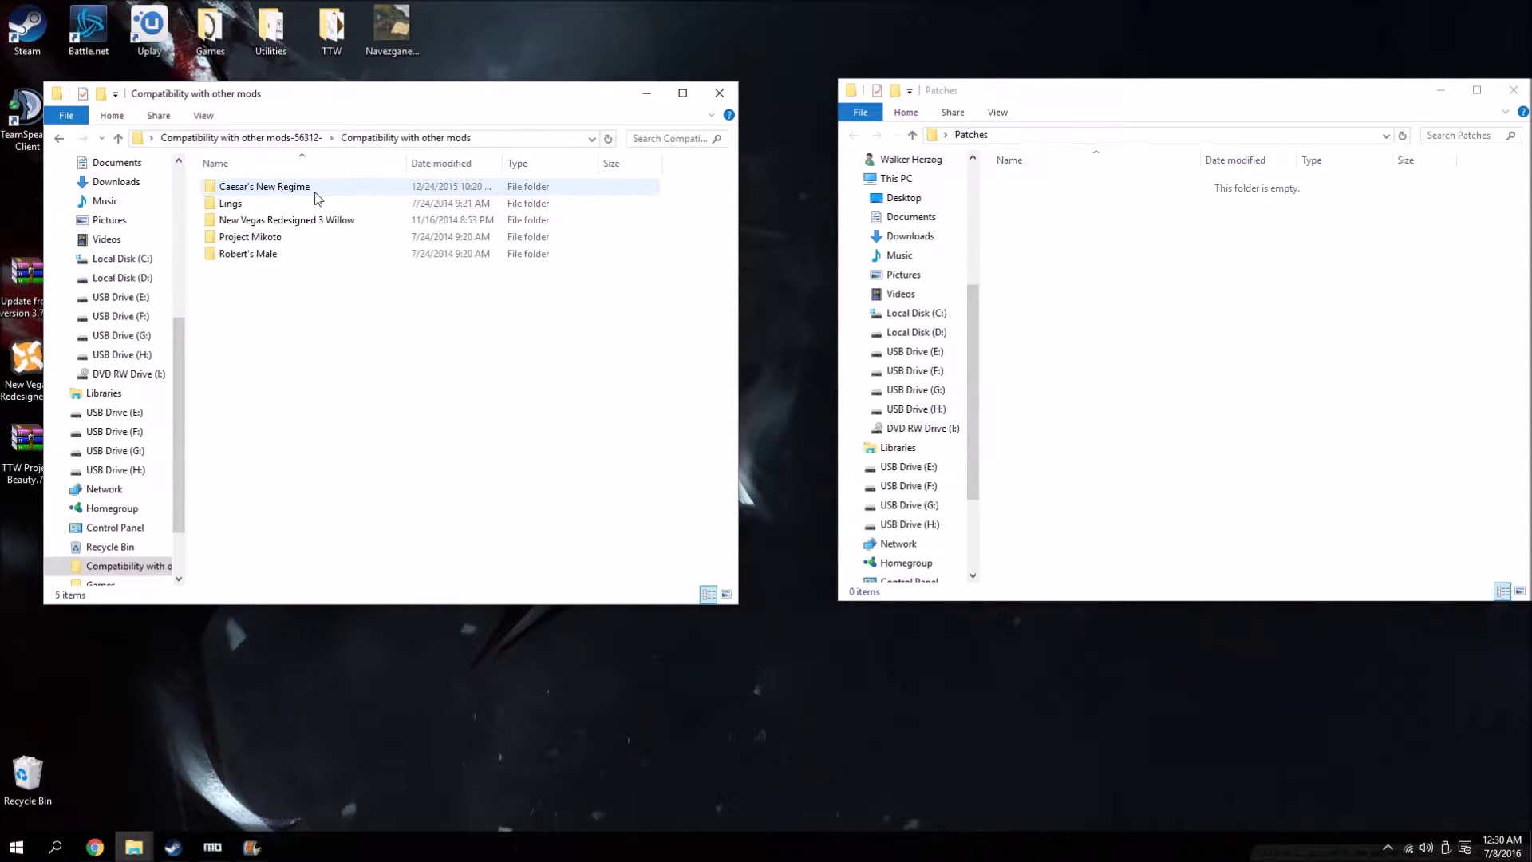
# - Show the Caesar's New Regime folder in Details view and move its data folder into Patches
pyautogui.doubleClick(250, 189)
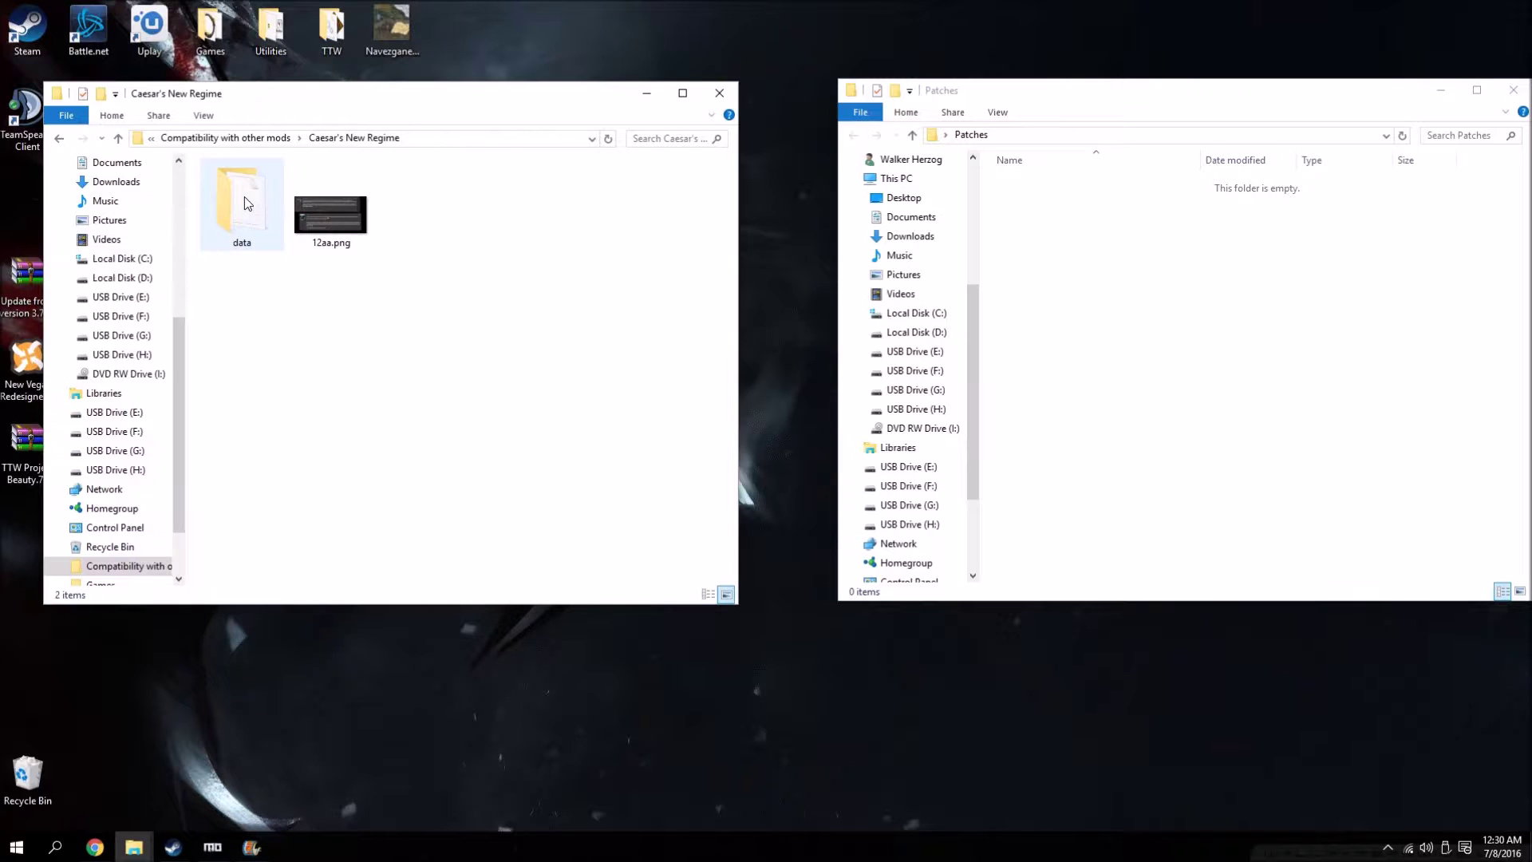
pyautogui.click(205, 114)
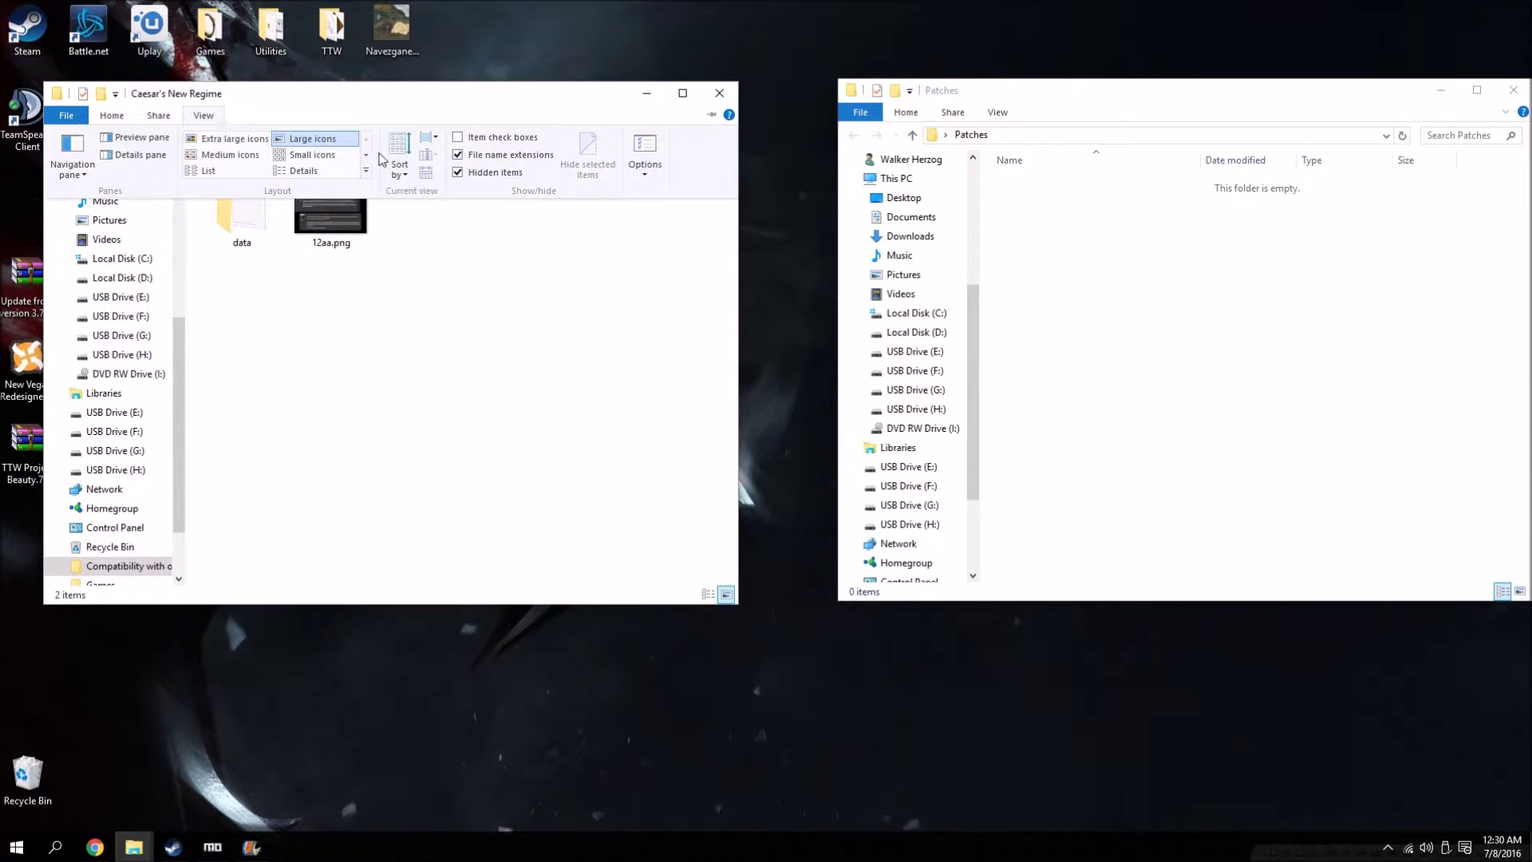
pyautogui.click(336, 163)
pyautogui.moveTo(233, 186); pyautogui.dragTo(1107, 288)
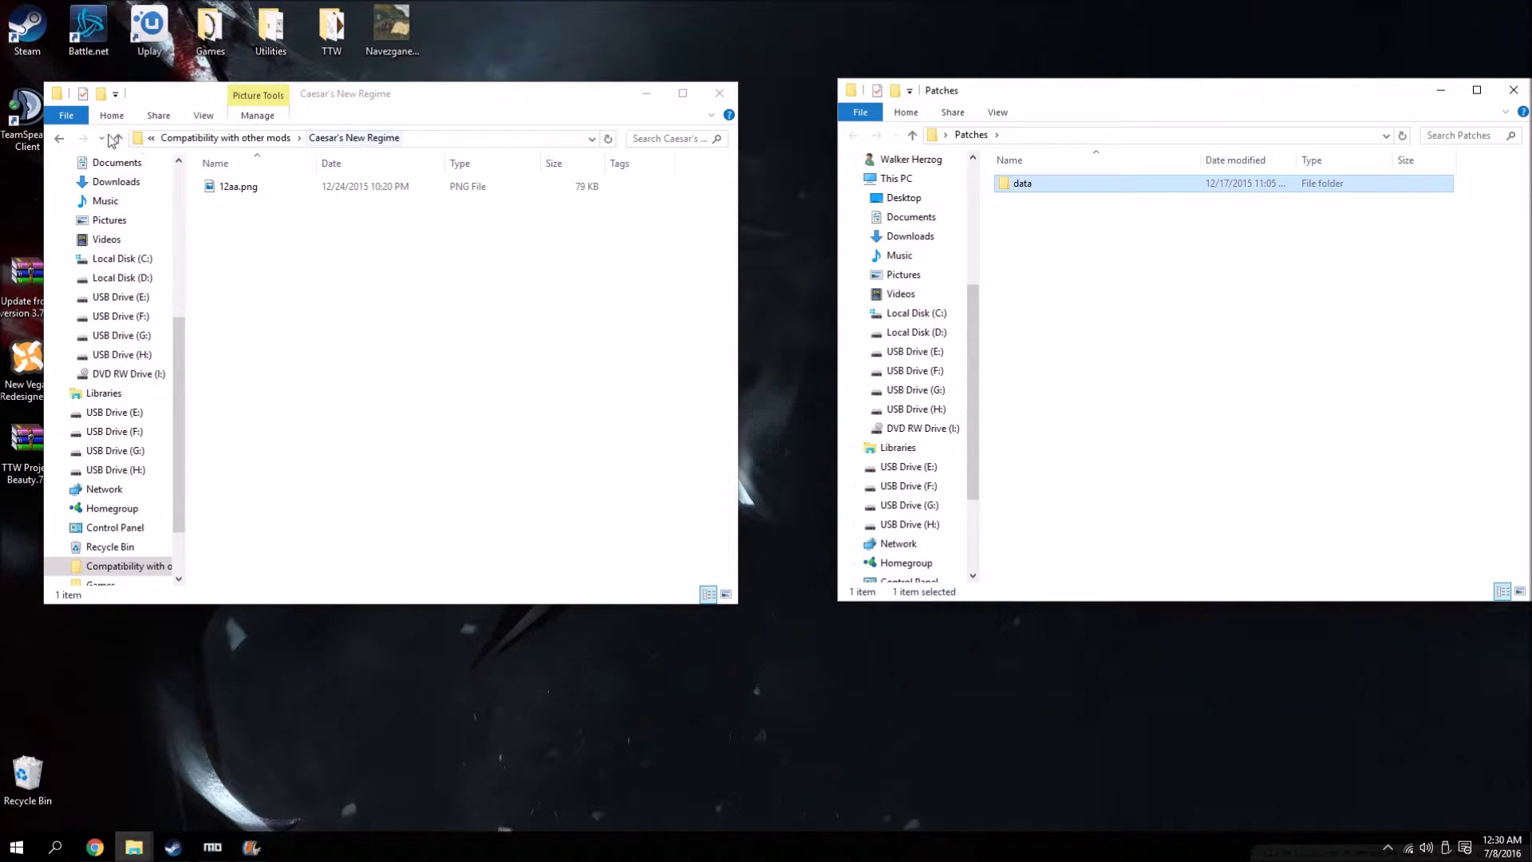
# - Move the Data folder from New Vegas Redesigned 3 Willow into Patches, merging it with the existing data folder
pyautogui.click(59, 138)
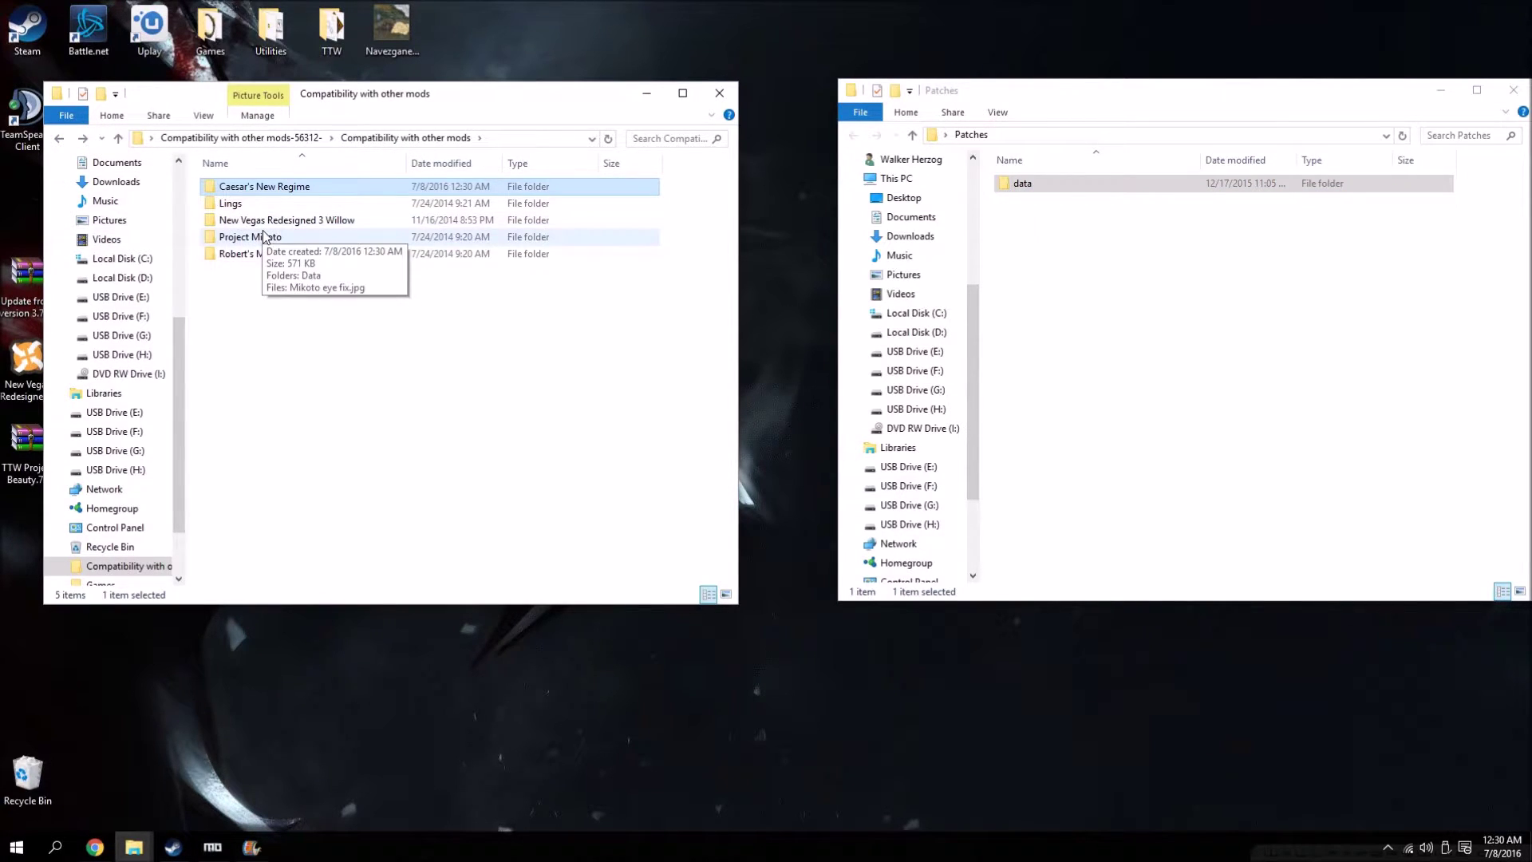
pyautogui.doubleClick(253, 220)
pyautogui.moveTo(268, 219); pyautogui.dragTo(1156, 352)
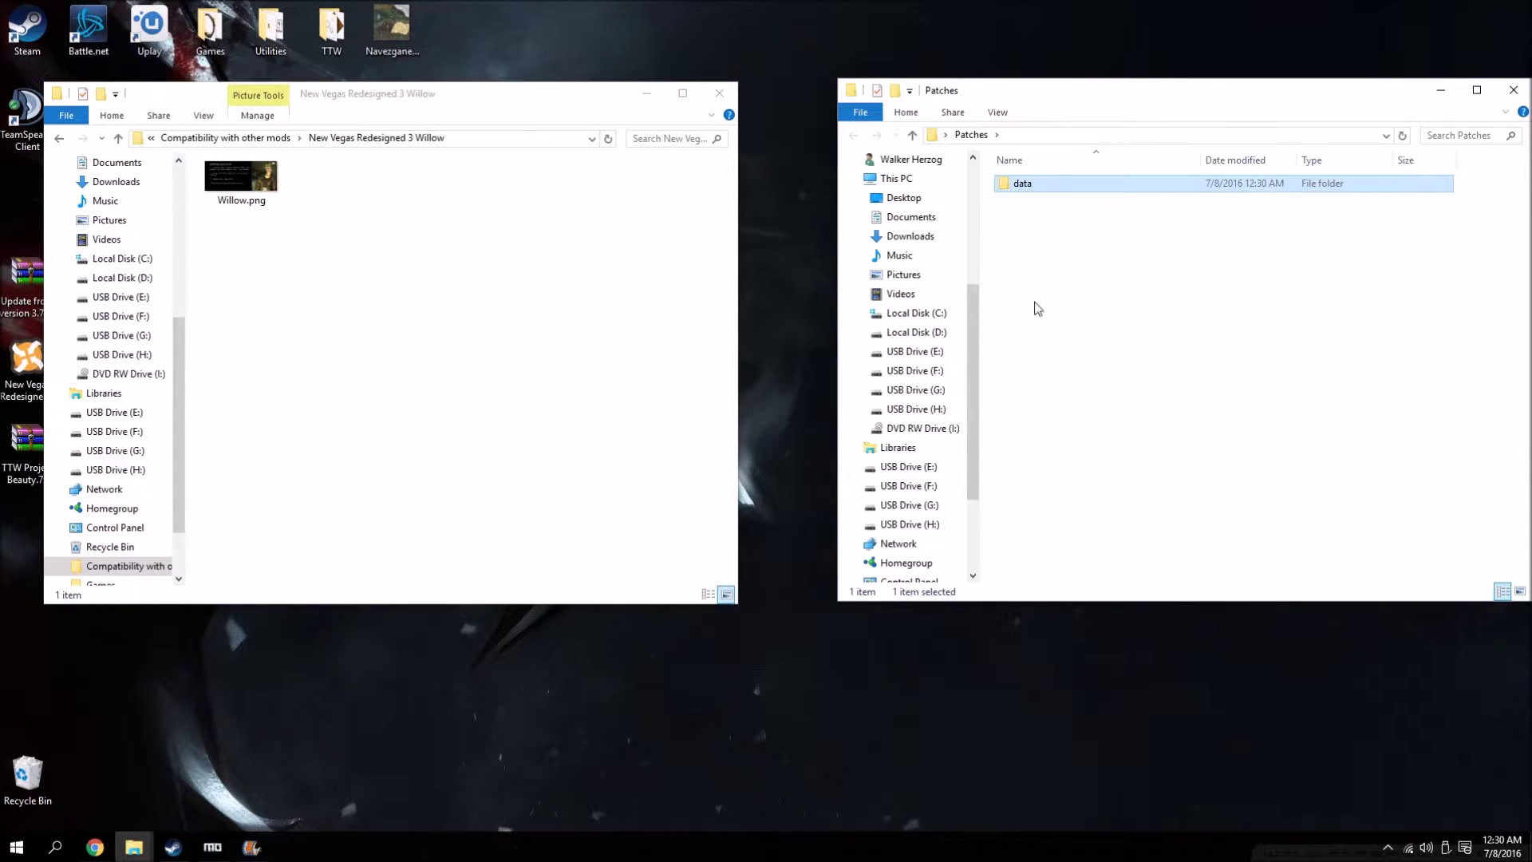
# - Close the compatibility folder window and inspect the merged data folder inside Patches
pyautogui.click(719, 92)
pyautogui.doubleClick(1069, 183)
pyautogui.moveTo(1146, 115); pyautogui.dragTo(1015, 96)
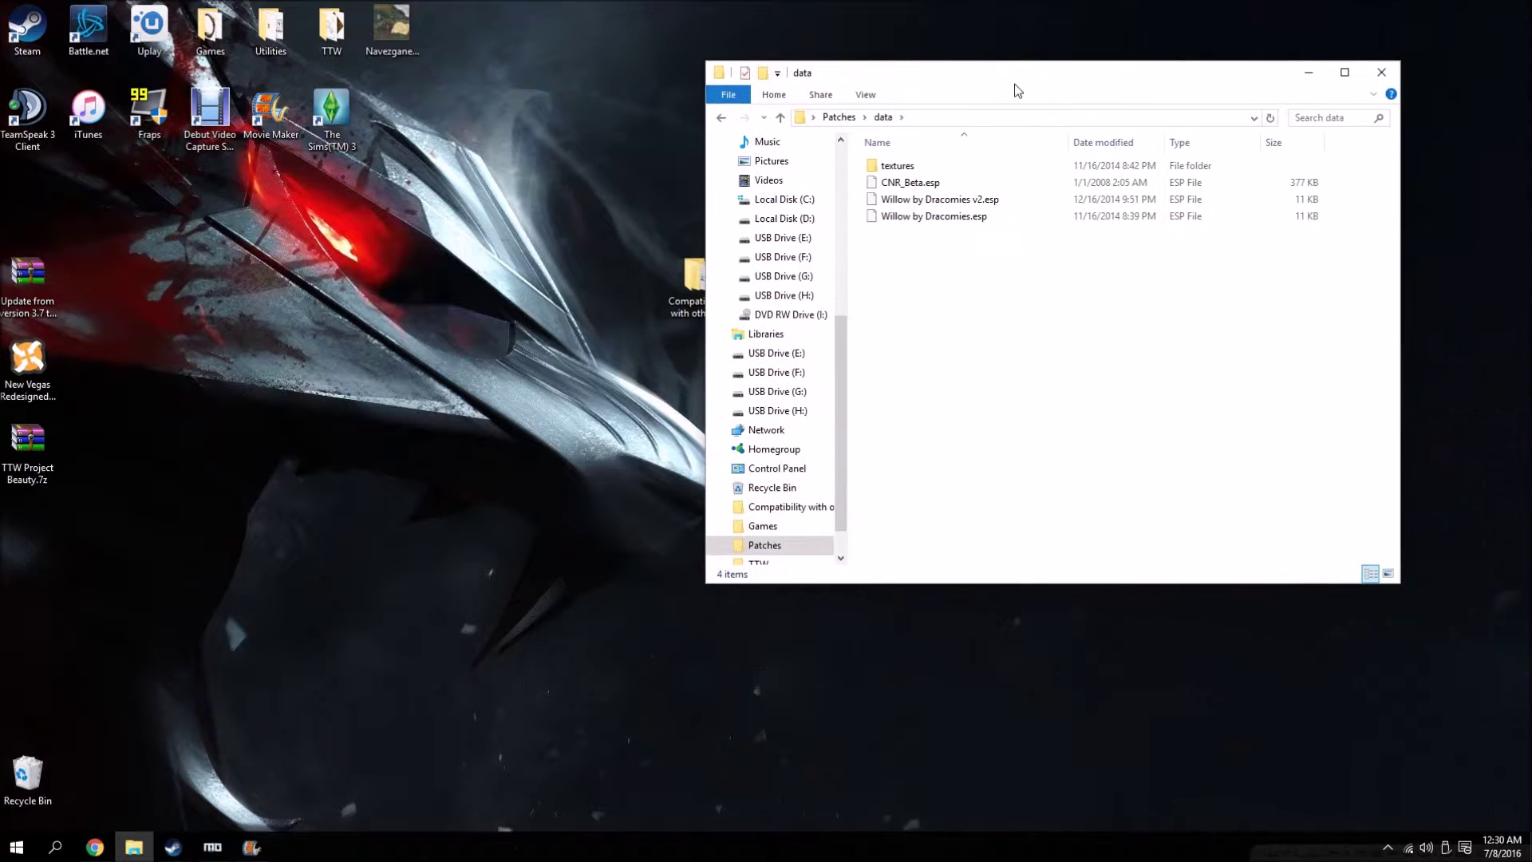
# - Move the extracted Compatibility with other mods folder to the Recycle Bin and compress the Patches folder into Patches.rar
pyautogui.click(1379, 74)
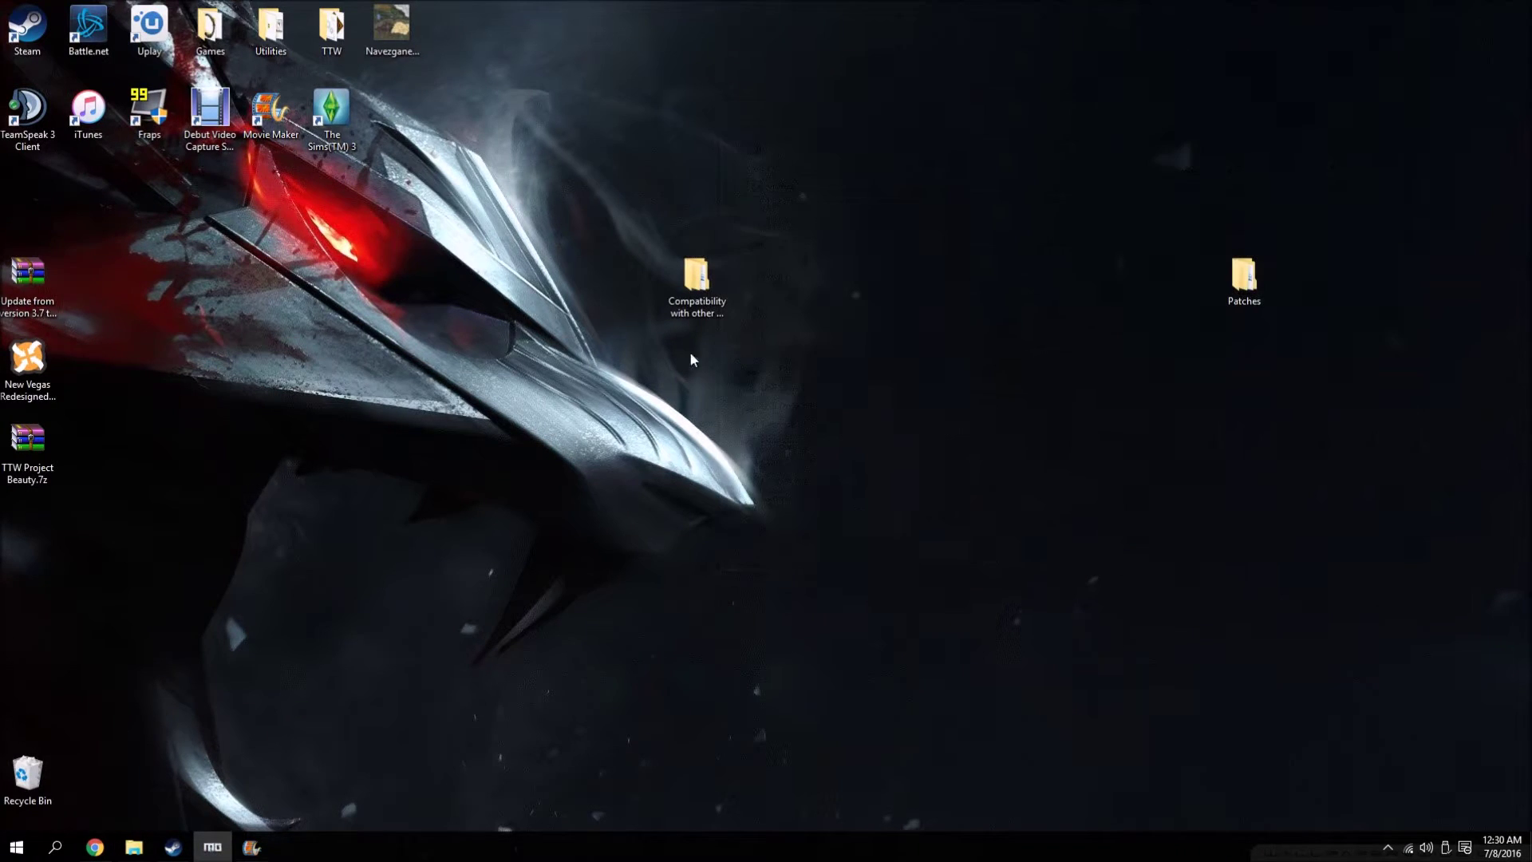
pyautogui.moveTo(1295, 232); pyautogui.dragTo(962, 312)
pyautogui.moveTo(728, 253); pyautogui.dragTo(596, 381)
pyautogui.moveTo(698, 308); pyautogui.dragTo(28, 786)
pyautogui.rightClick(1253, 297)
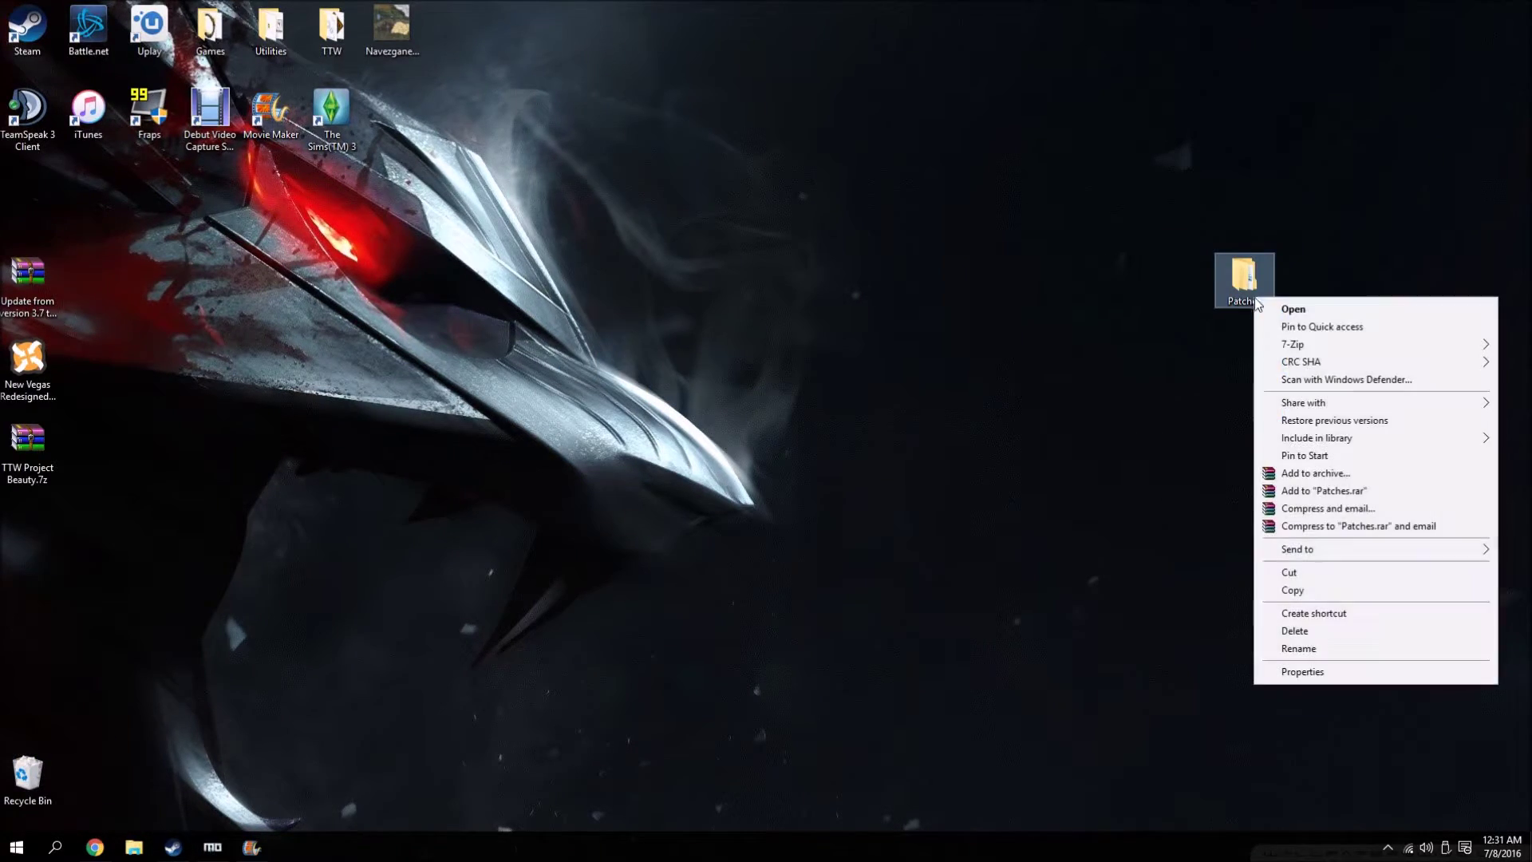
pyautogui.click(1317, 491)
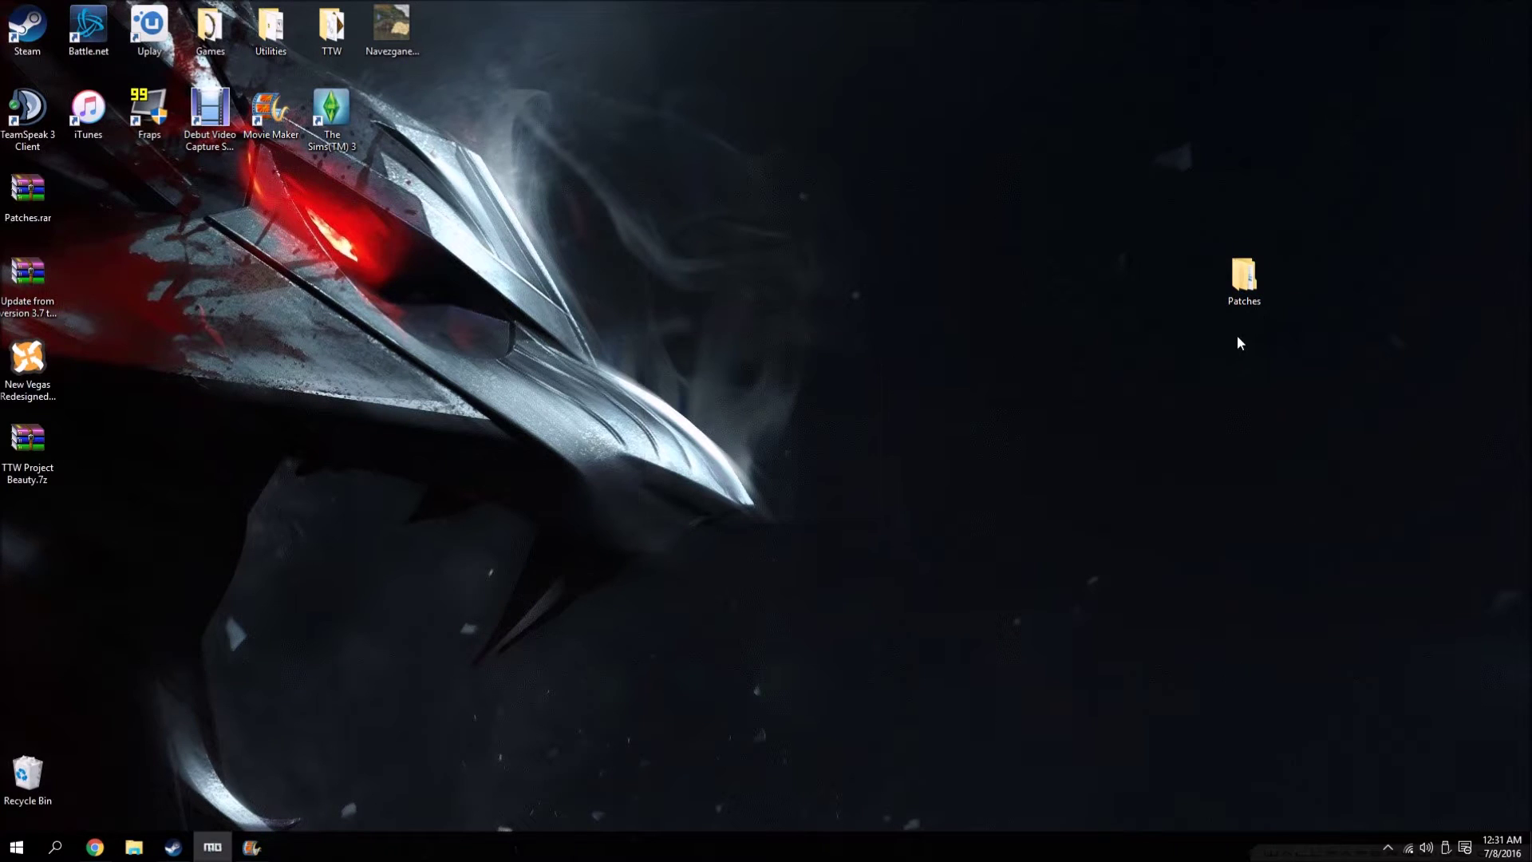
# - Switch to Mod Organizer, choose Patches.rar from the desktop for installation and name the mod New Vegas Redesigned 3 Patch
pyautogui.click(212, 848)
pyautogui.click(18, 35)
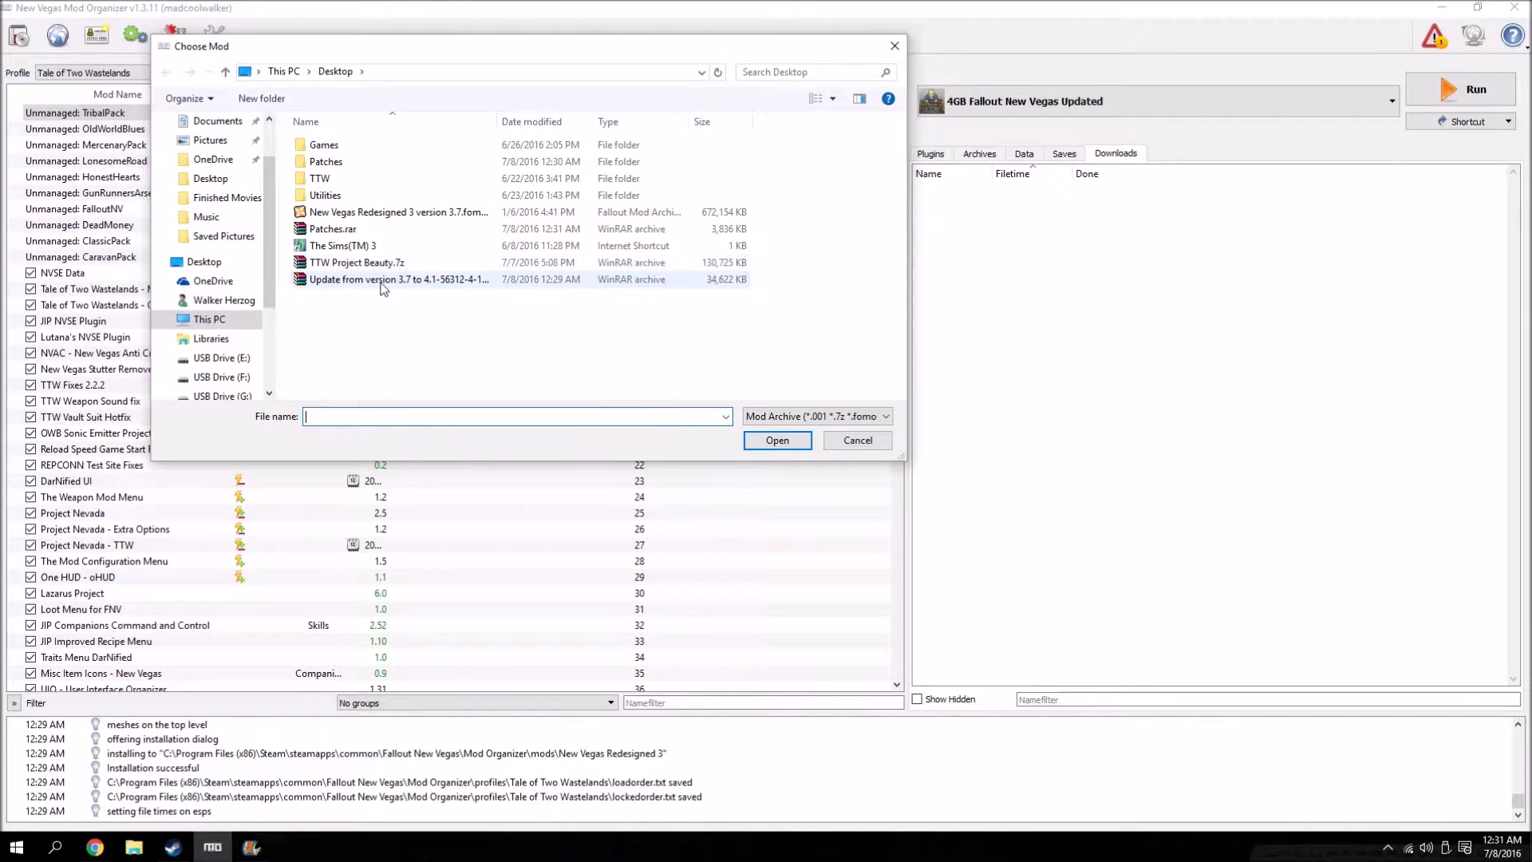
pyautogui.doubleClick(343, 231)
pyautogui.moveTo(797, 461); pyautogui.dragTo(644, 440)
pyautogui.write('Ne')
pyautogui.write('w Vegas Redesigned 3')
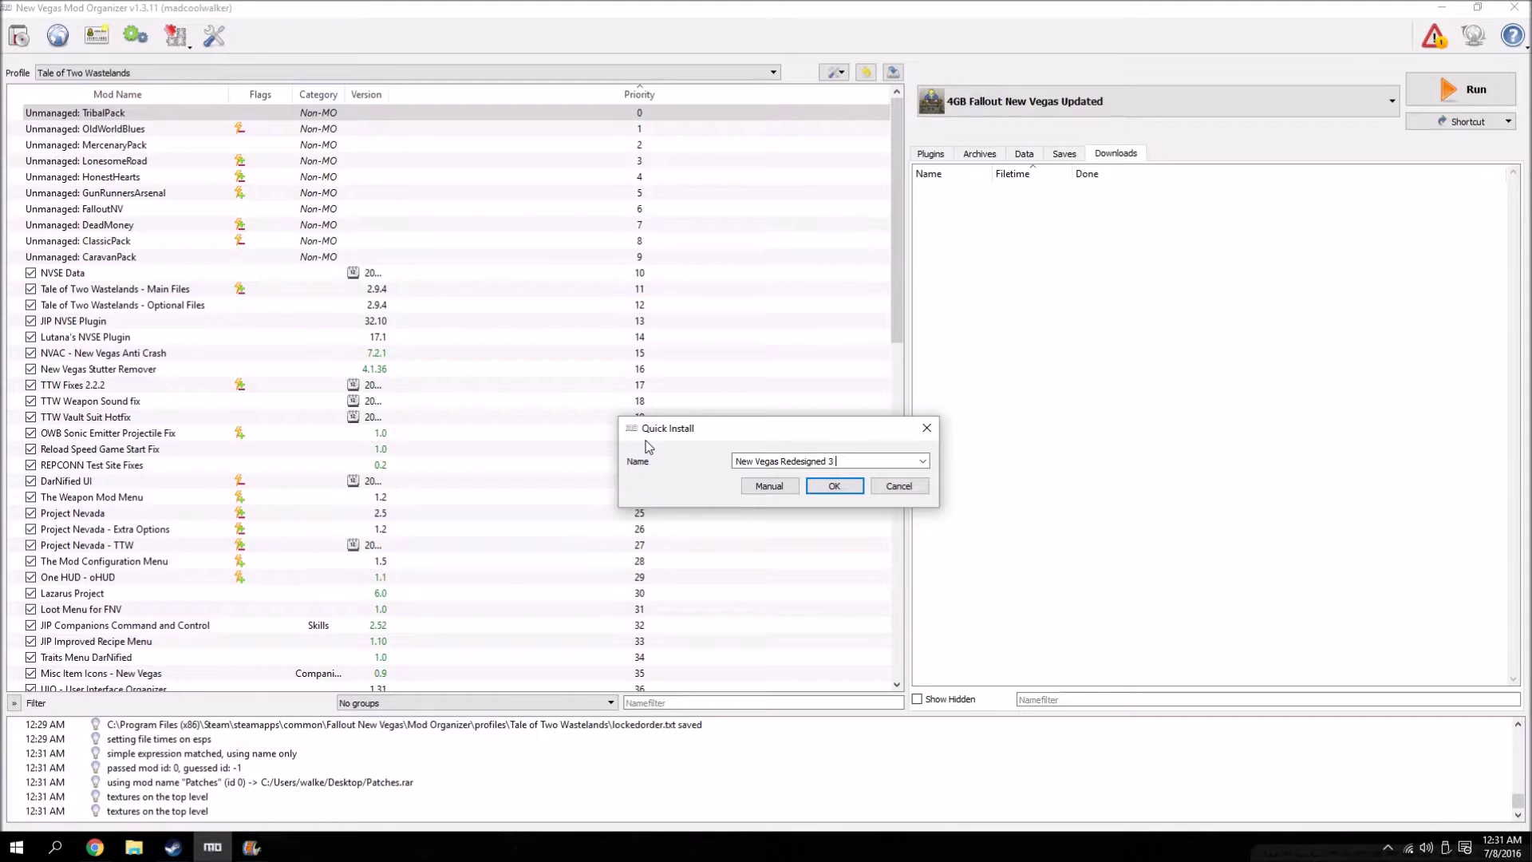
pyautogui.write('Patch')
# - Install the patch manually with the data folder inside Patches set as its data directory
pyautogui.click(748, 488)
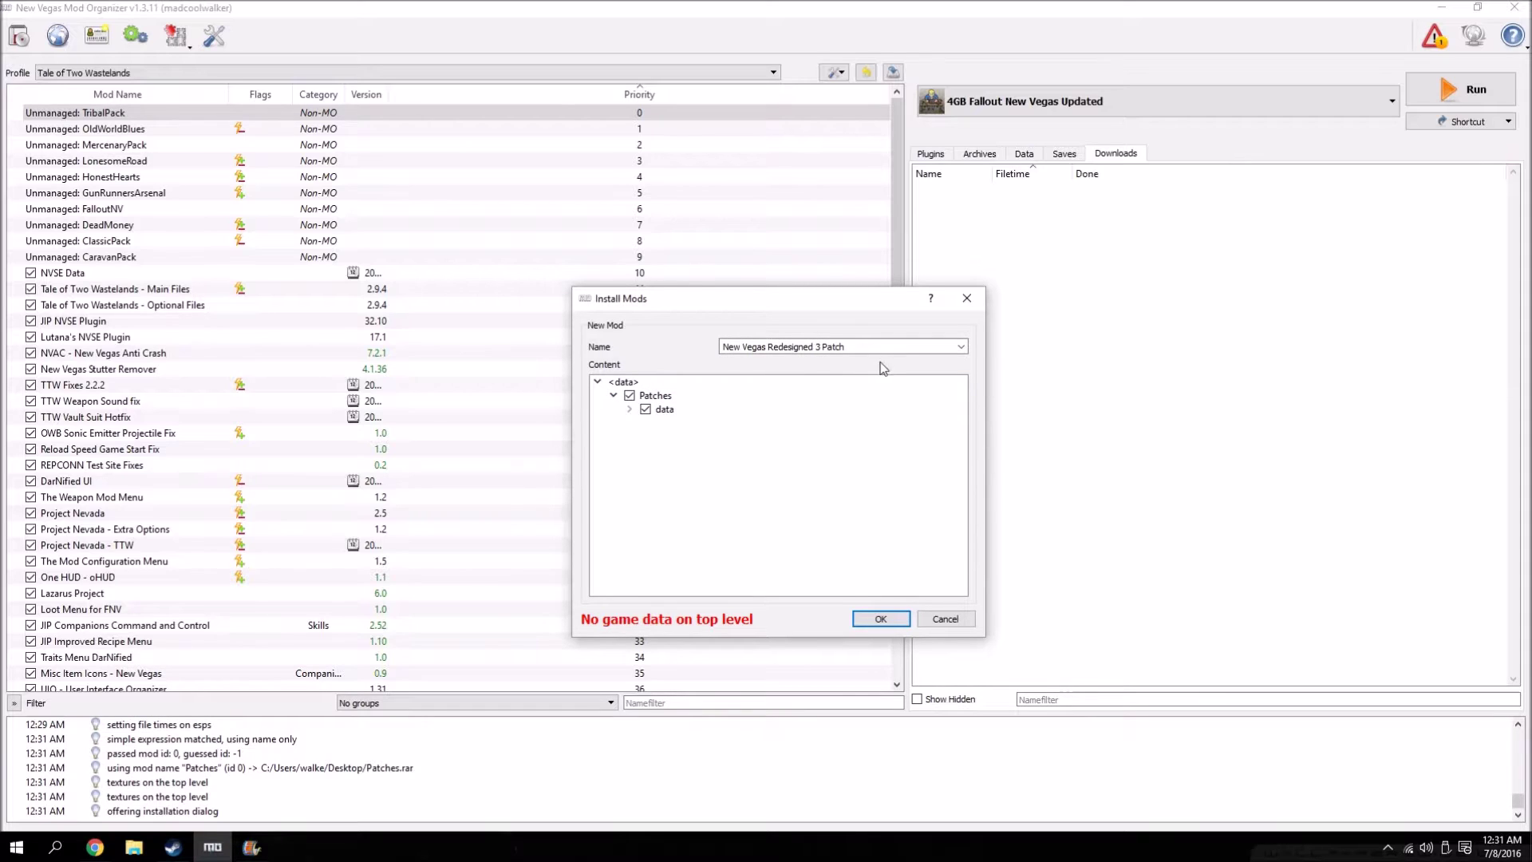
pyautogui.click(630, 409)
pyautogui.rightClick(667, 409)
pyautogui.click(718, 418)
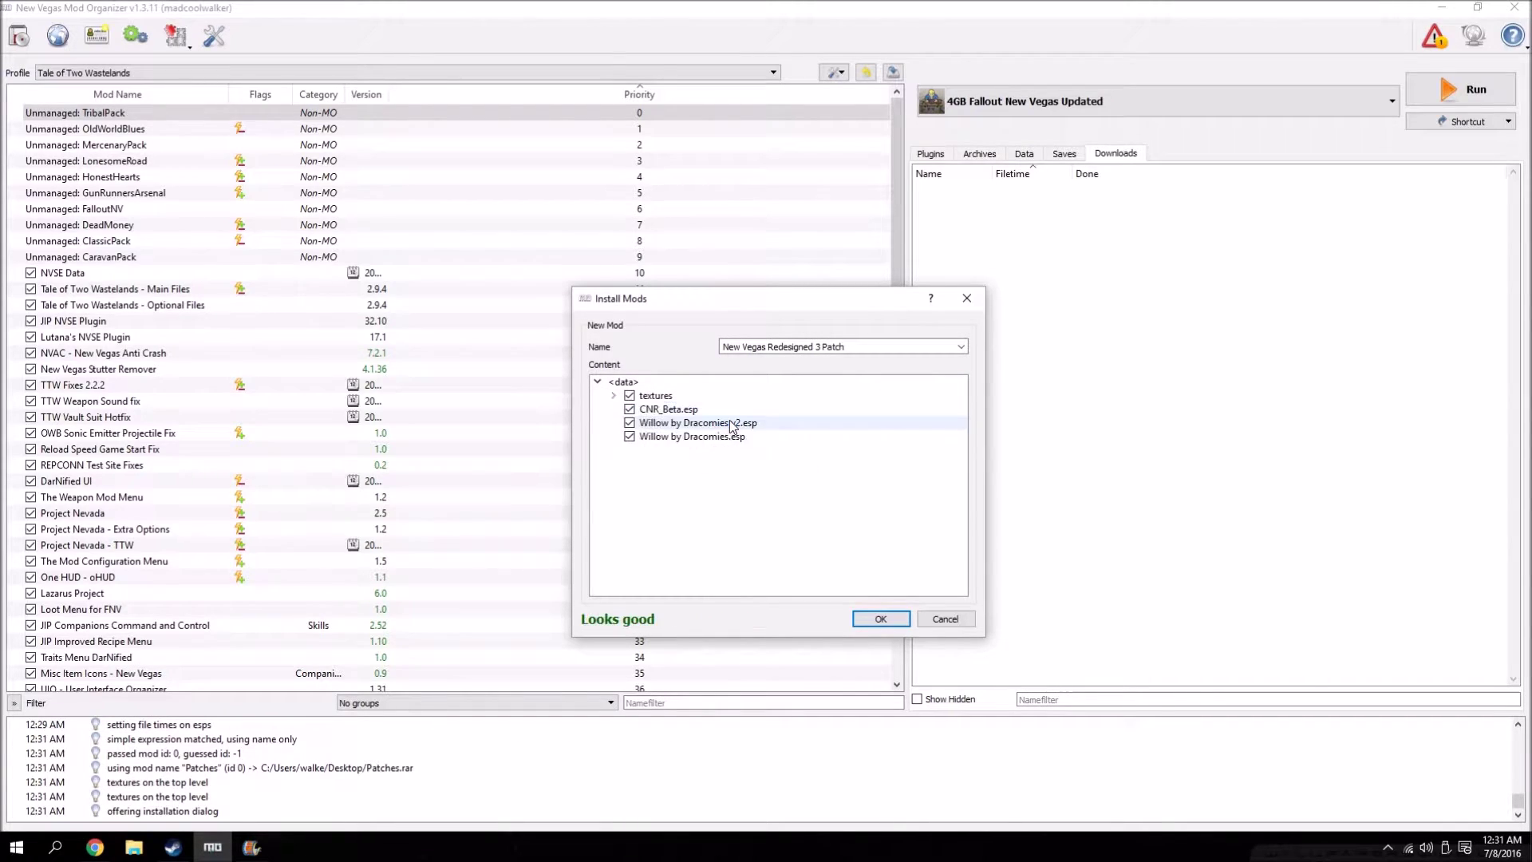
pyautogui.click(884, 621)
# - Inspect the file conflicts of New Vegas Redesigned 3 Patch, enabling the mod only for this check
pyautogui.scroll(-13, 788, 571)
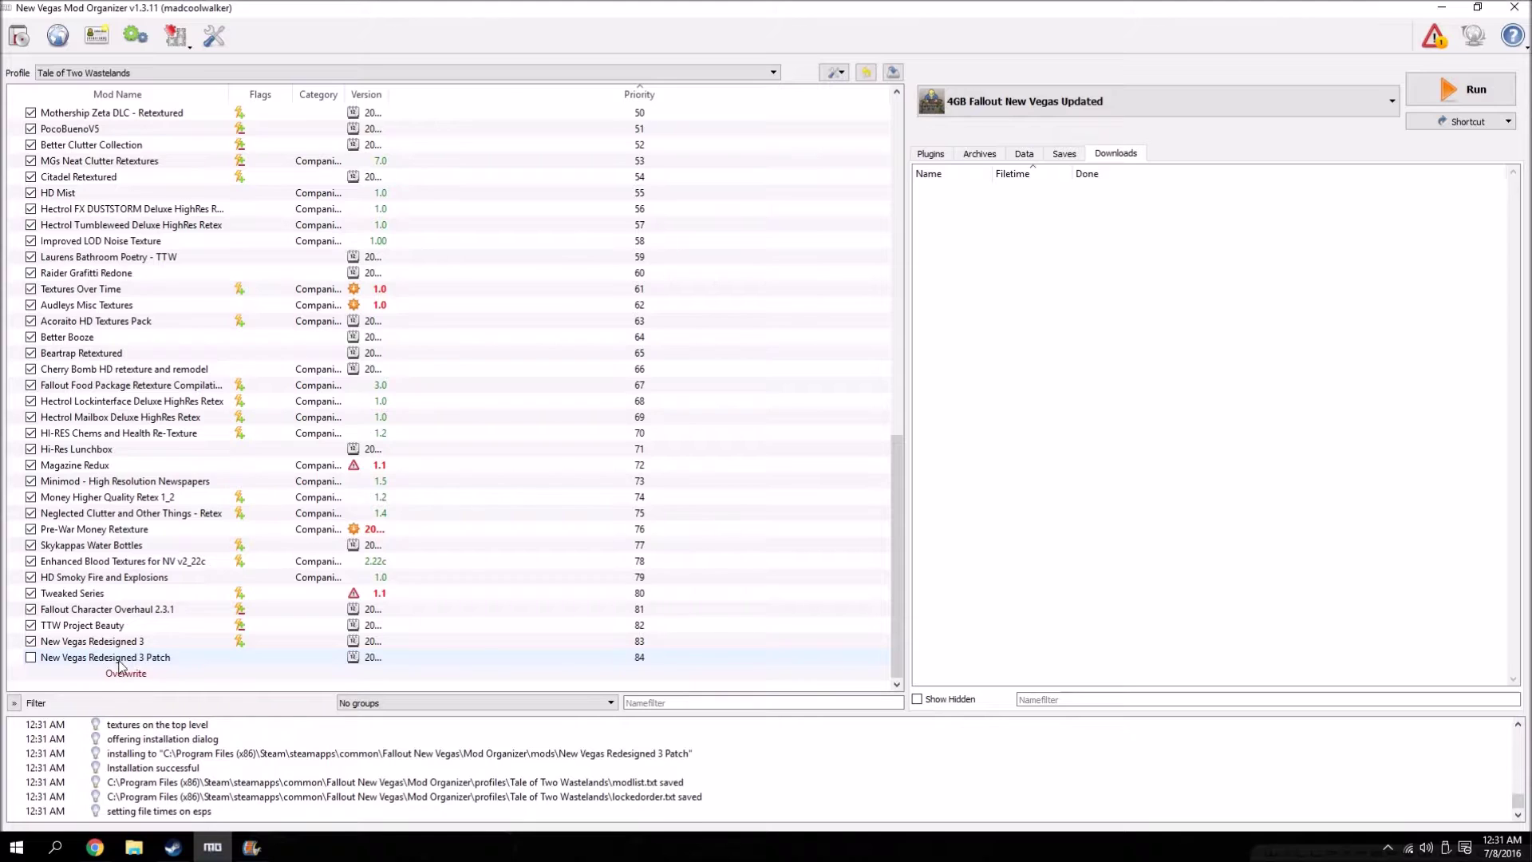
pyautogui.click(31, 658)
pyautogui.doubleClick(237, 660)
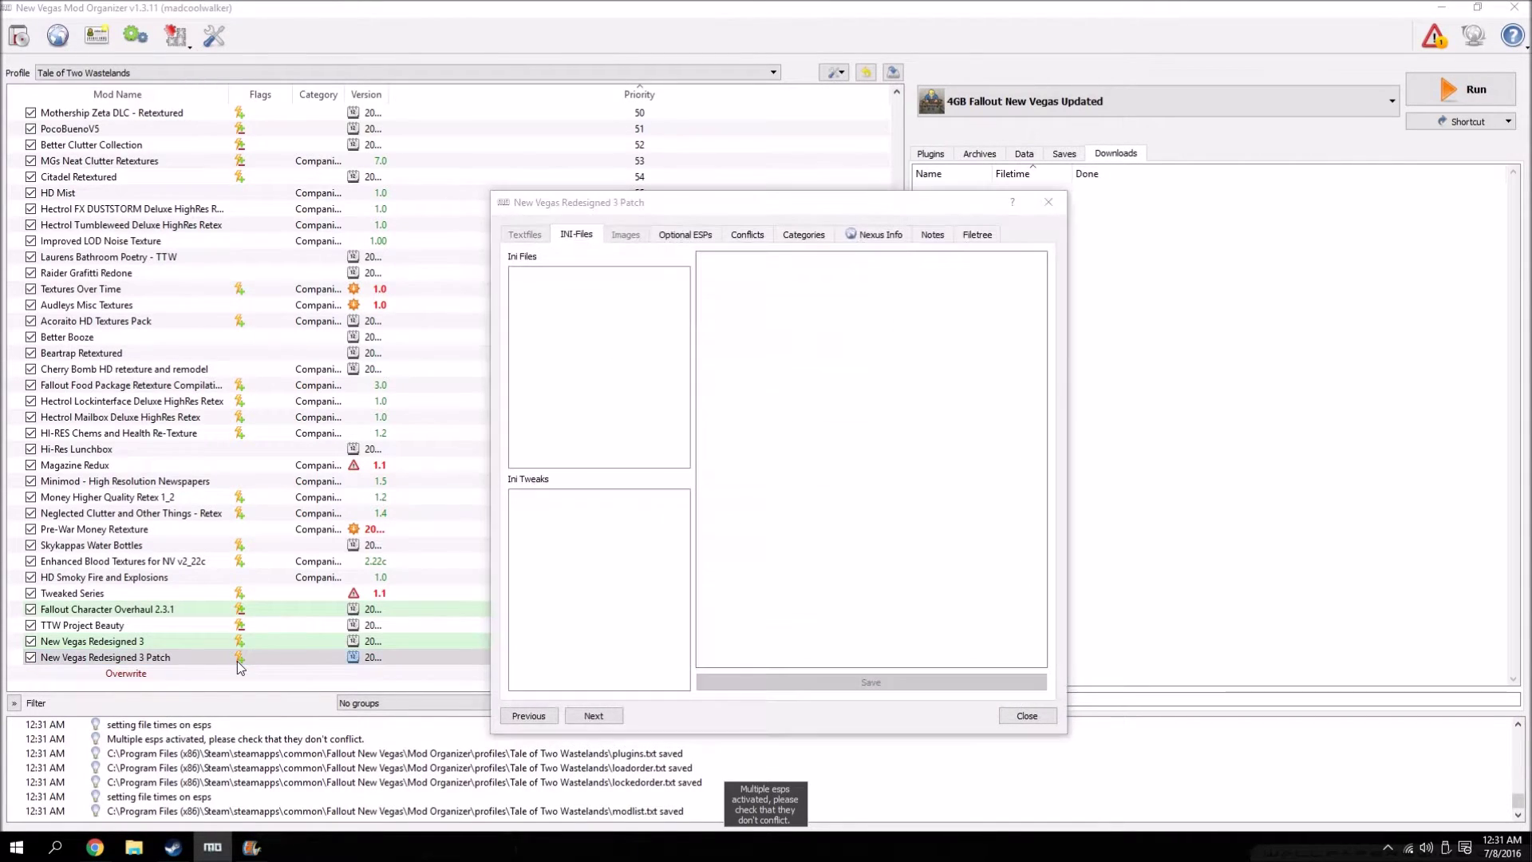
pyautogui.click(746, 235)
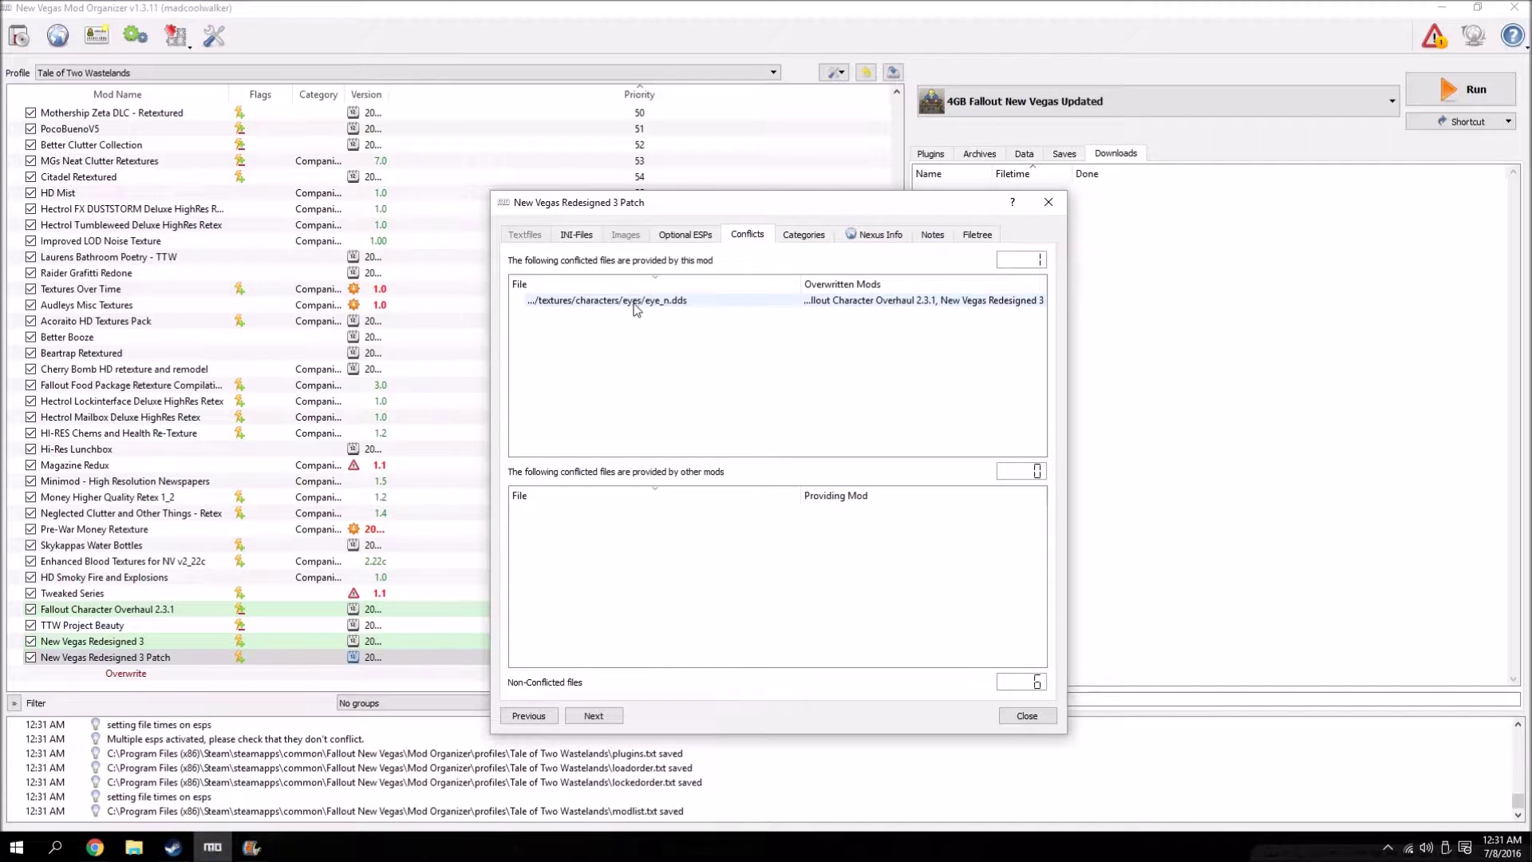
pyautogui.click(1047, 204)
pyautogui.click(31, 657)
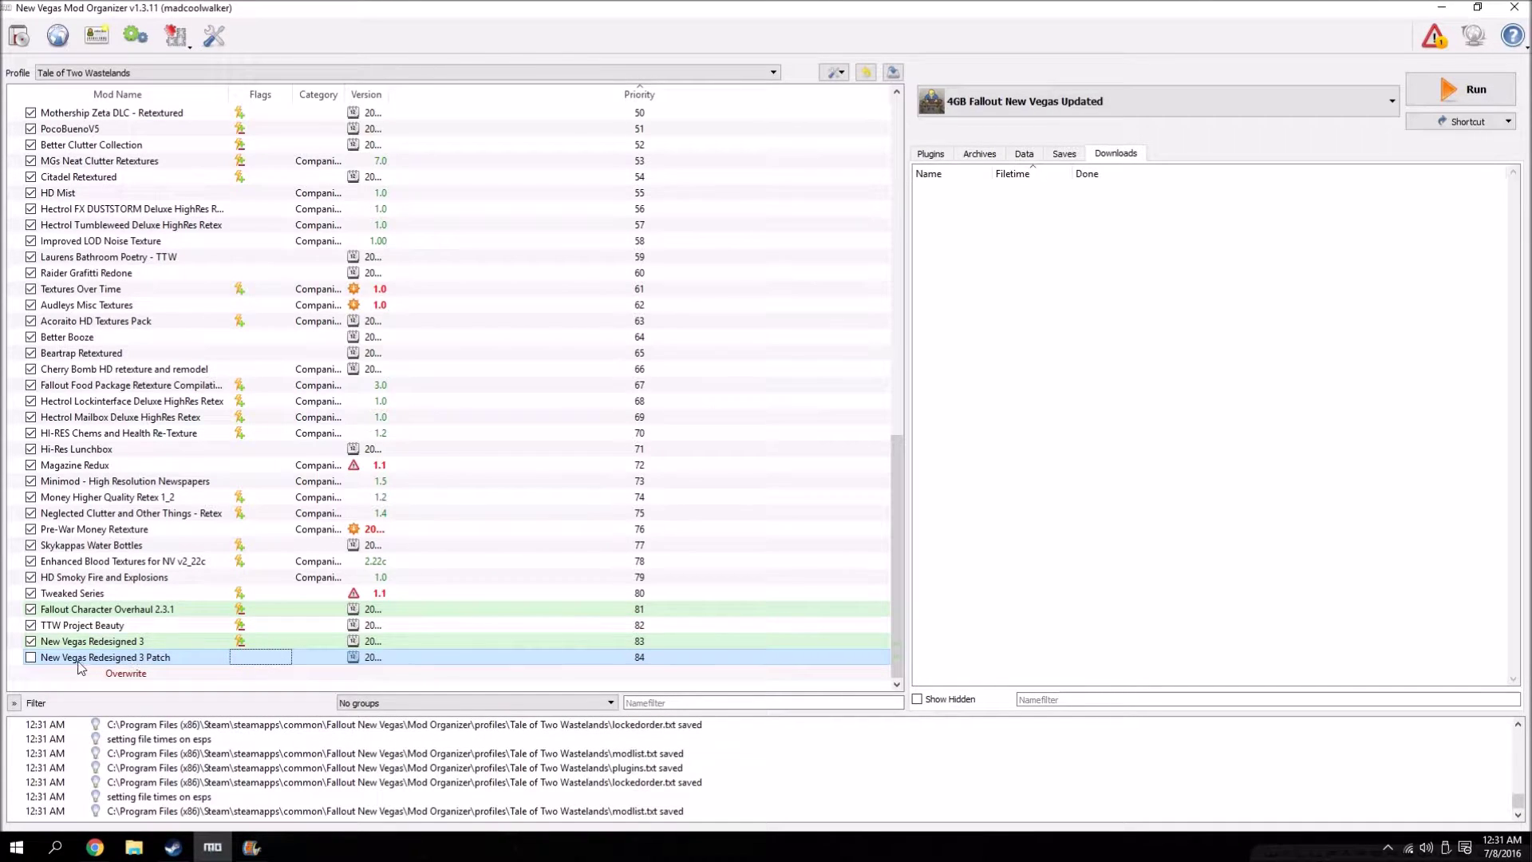
# - Switch to Chrome and review the Authentic Burned Man mod page's description and preview images
pyautogui.click(1440, 8)
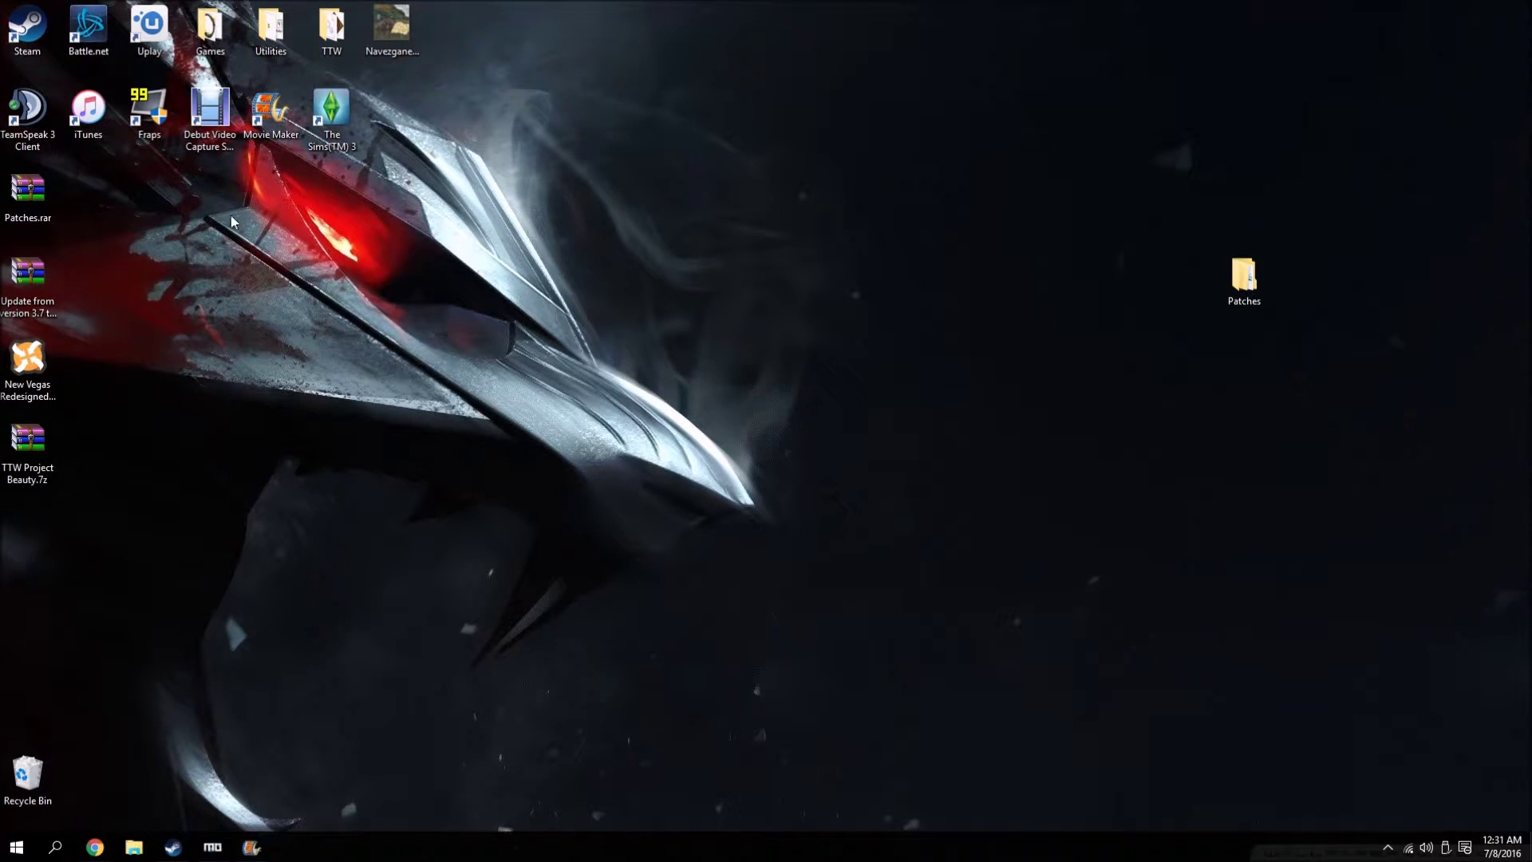
pyautogui.click(95, 847)
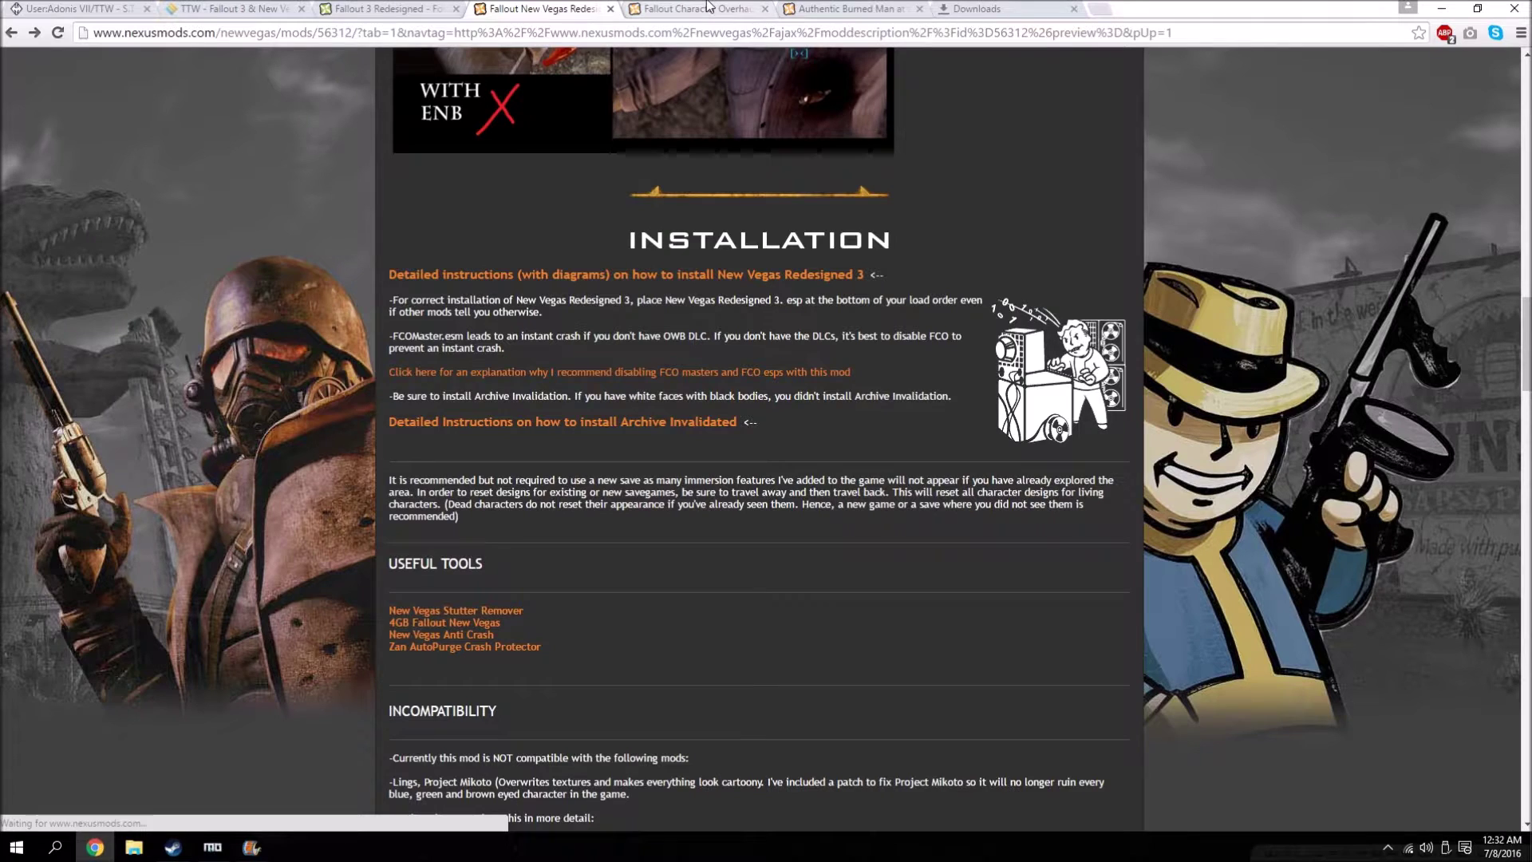
pyautogui.click(848, 8)
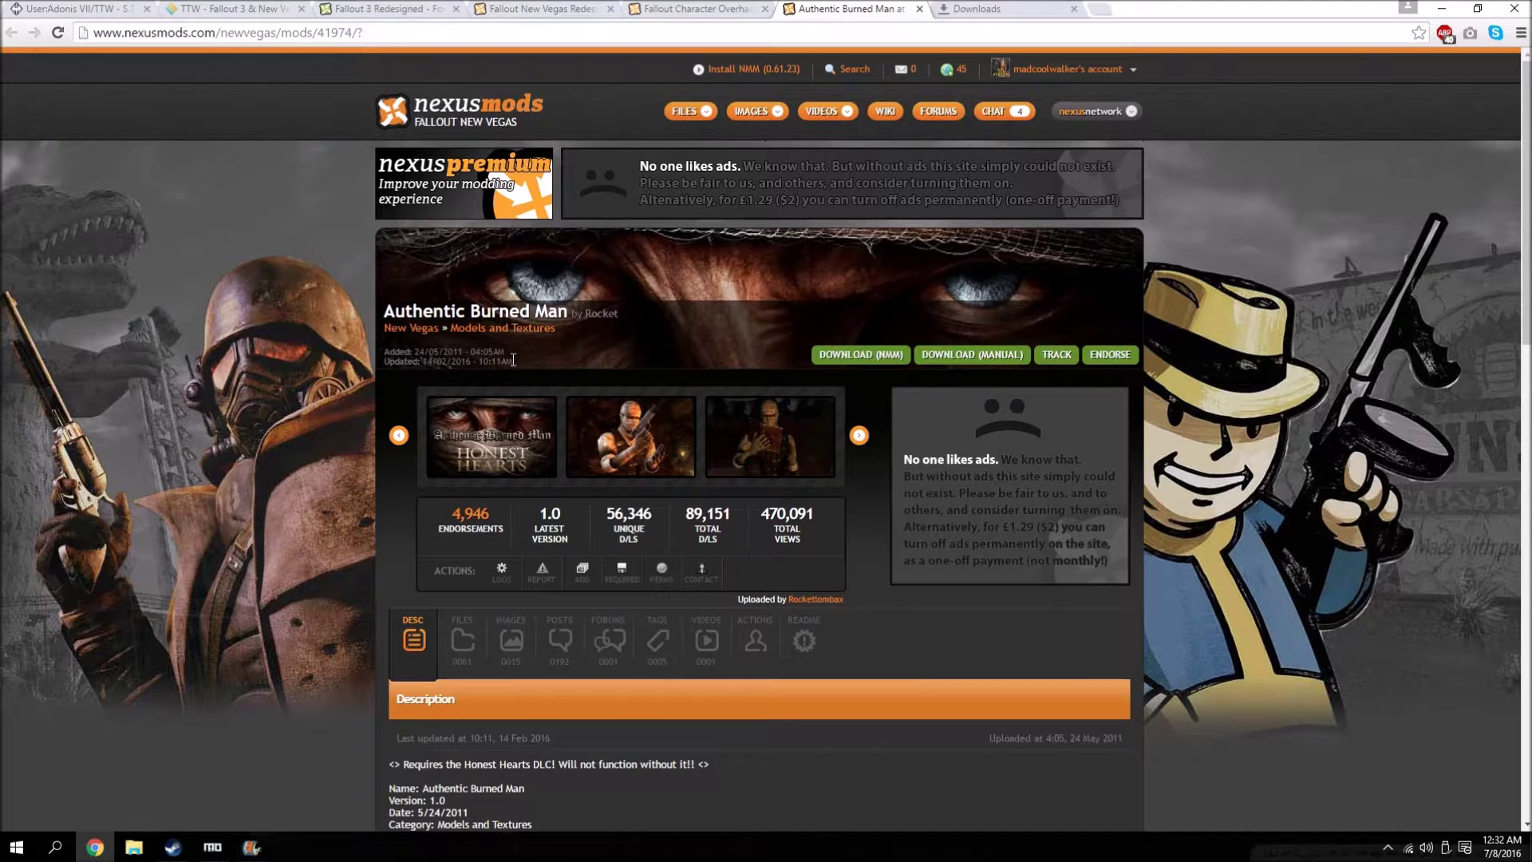
pyautogui.scroll(-4, 529, 461)
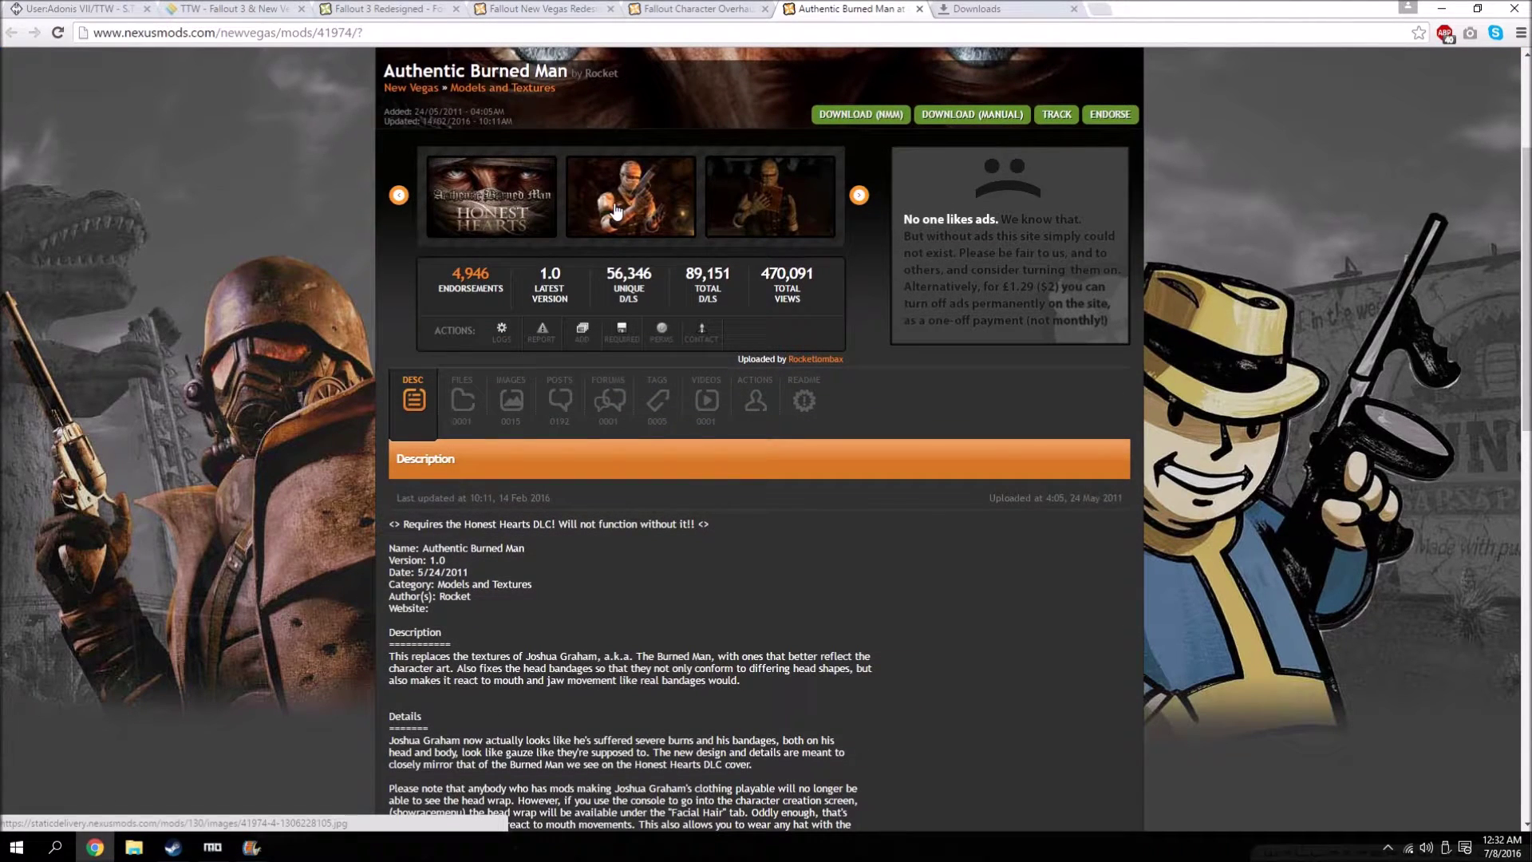
pyautogui.moveTo(474, 214)
pyautogui.moveTo(606, 268)
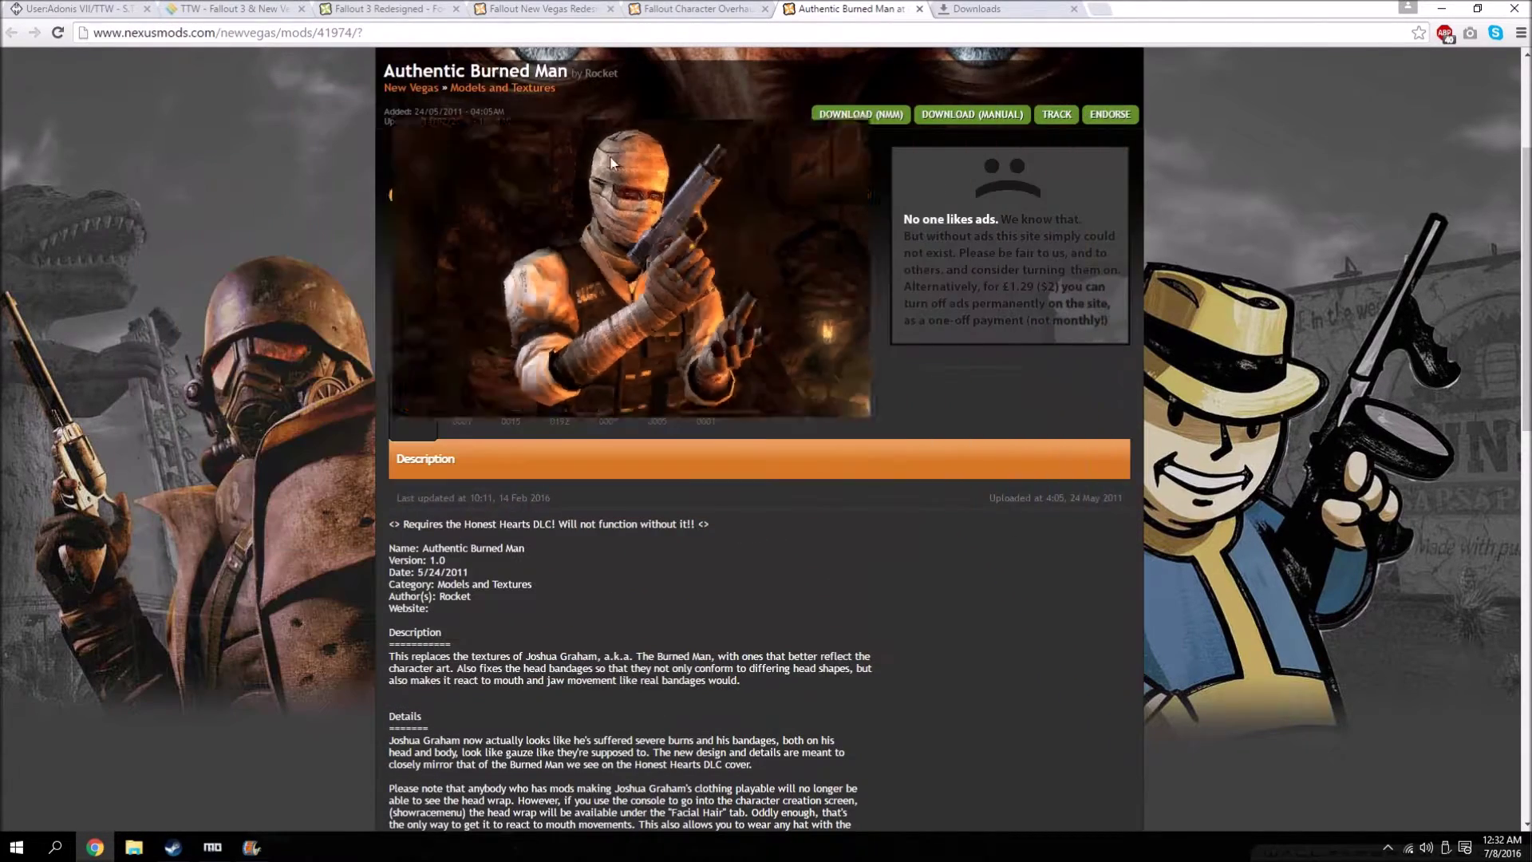
pyautogui.moveTo(780, 189)
# - Download the Better Burned Man main file with the mod manager from the Authentic Burned Man page
pyautogui.scroll(3, 634, 285)
pyautogui.click(478, 327)
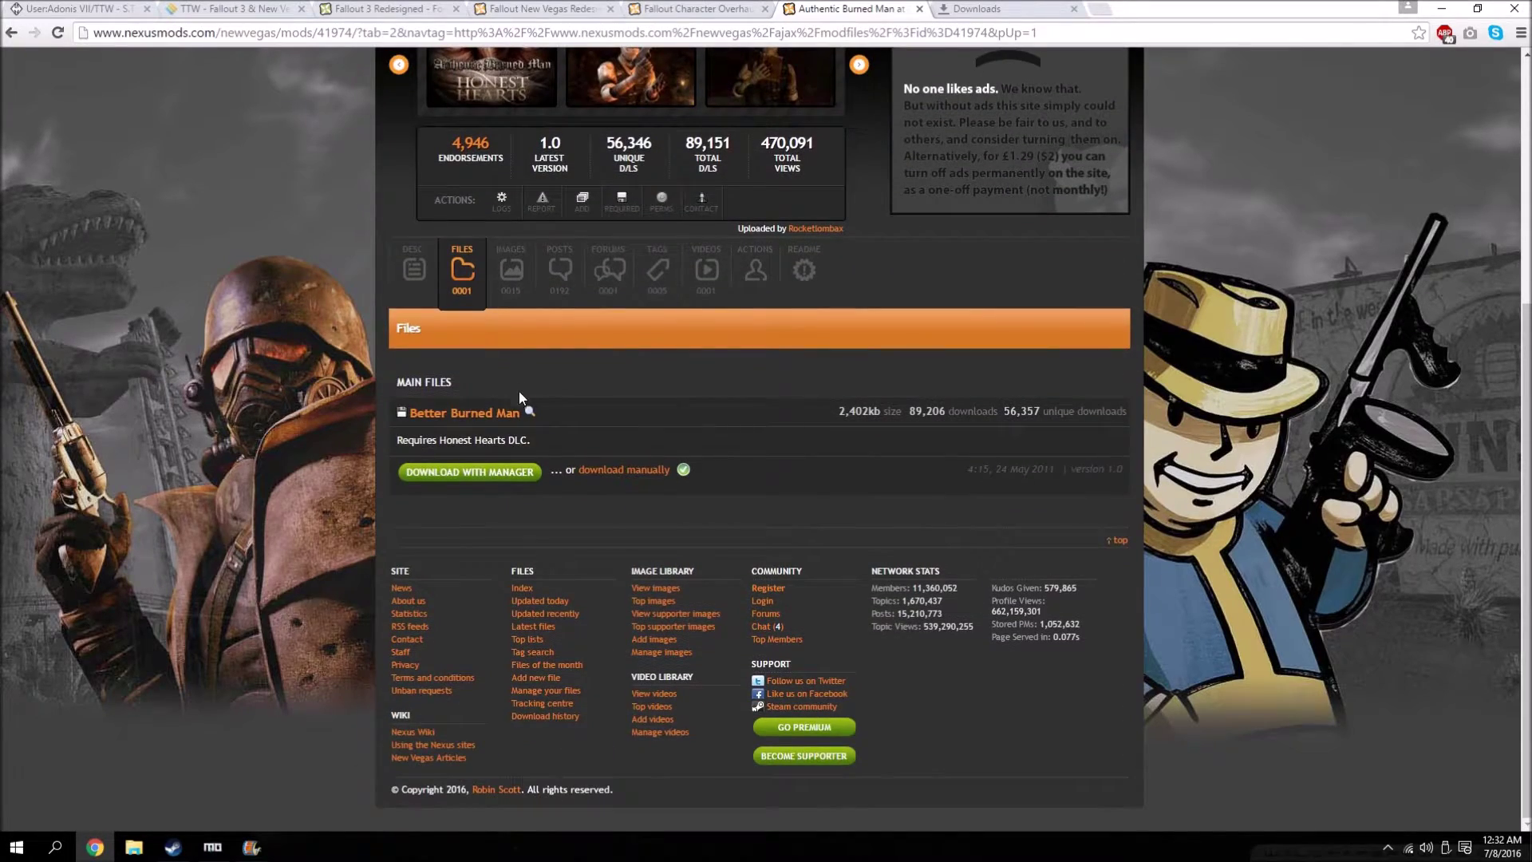
pyautogui.click(495, 473)
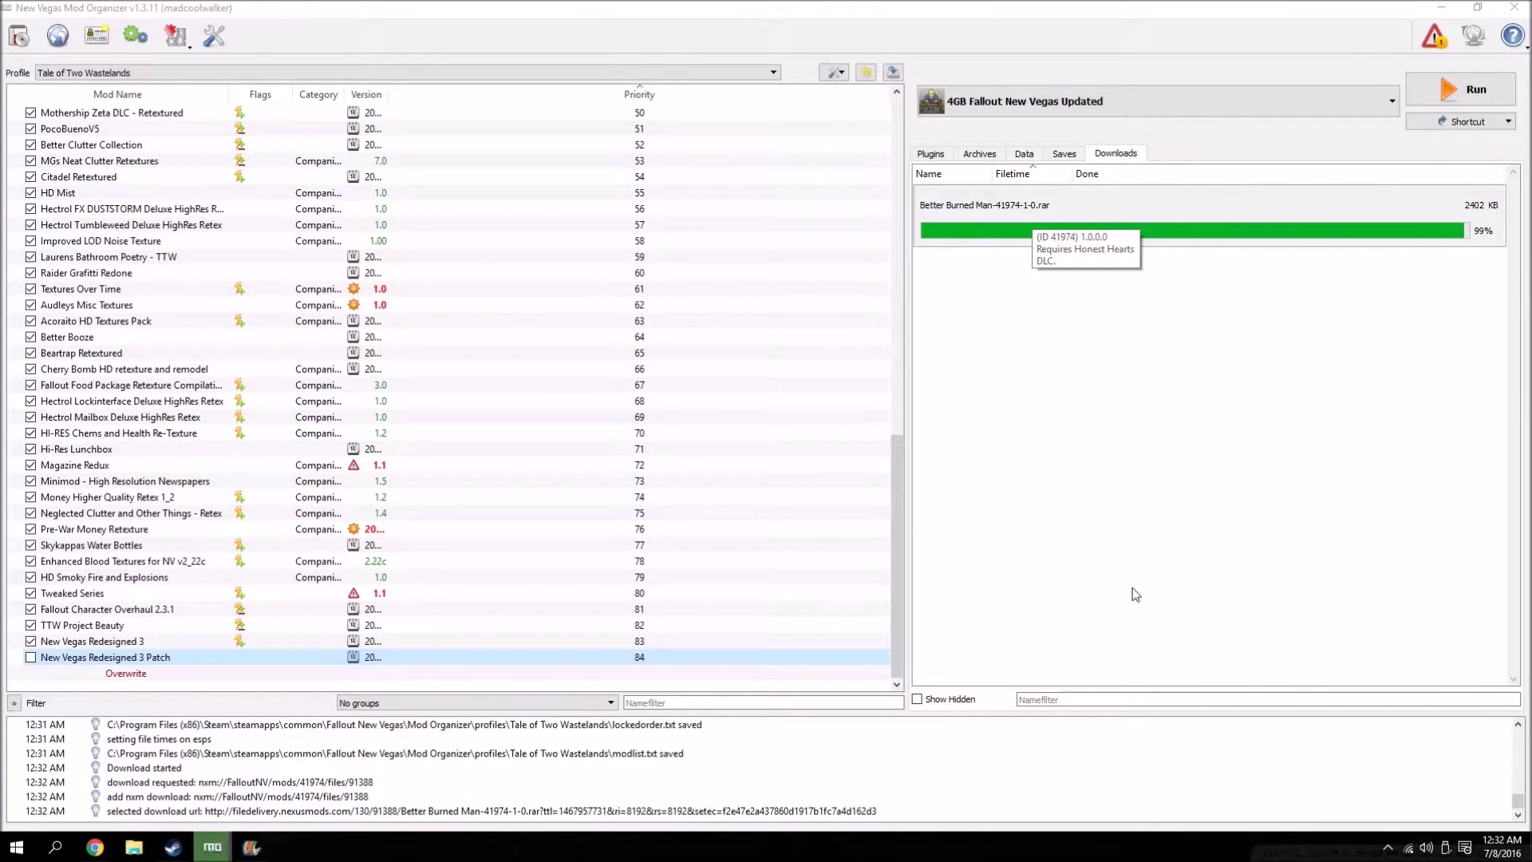
# - Install the download as Authentic Burned Man with the Better Burned Man folder as data directory, and clear its download entry
pyautogui.doubleClick(1023, 238)
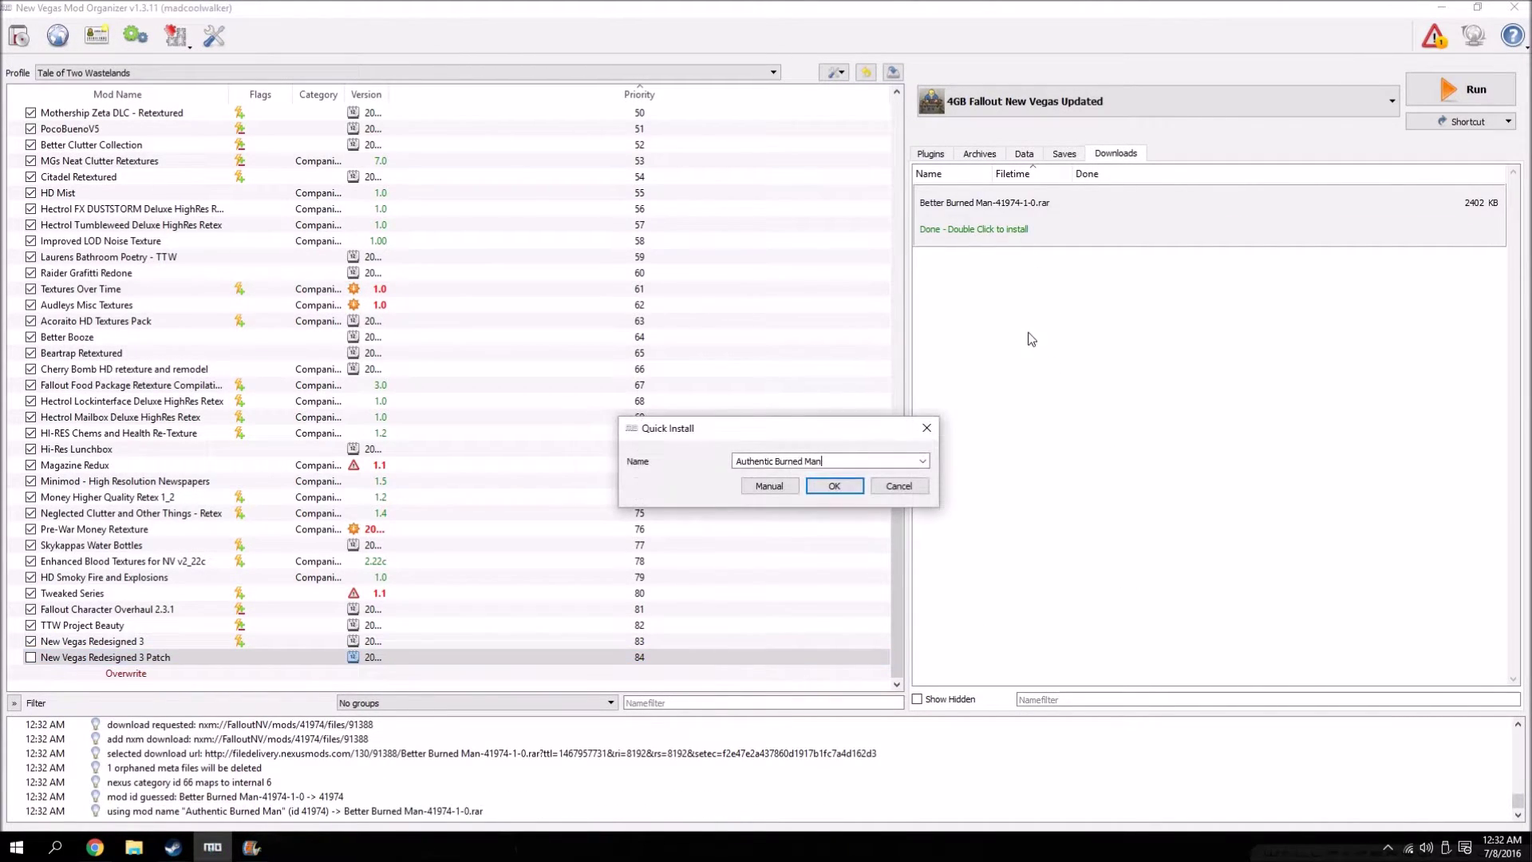
pyautogui.click(770, 486)
pyautogui.click(613, 395)
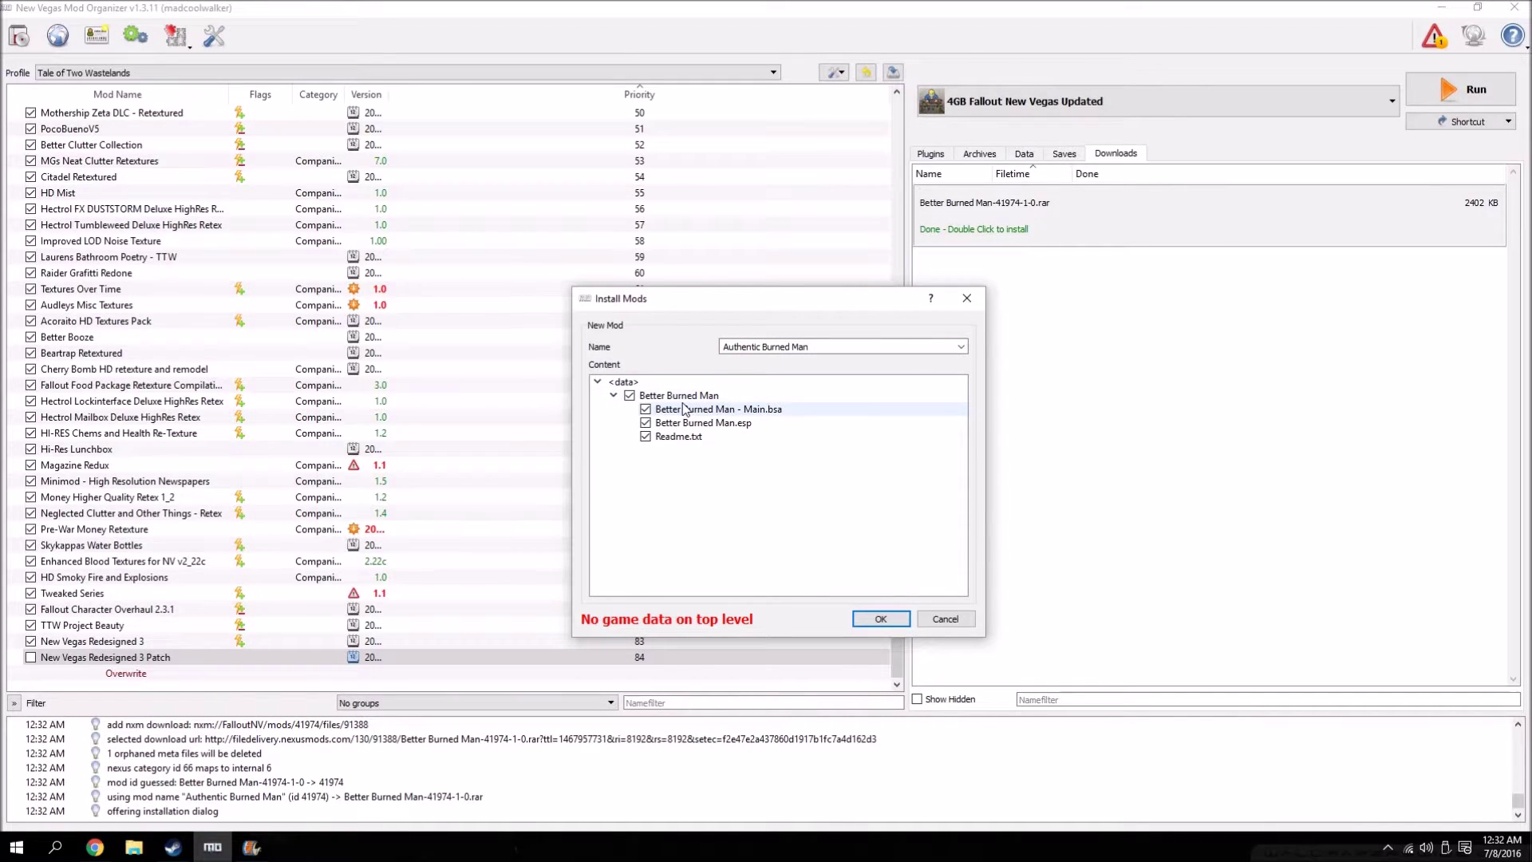
pyautogui.rightClick(685, 396)
pyautogui.click(718, 401)
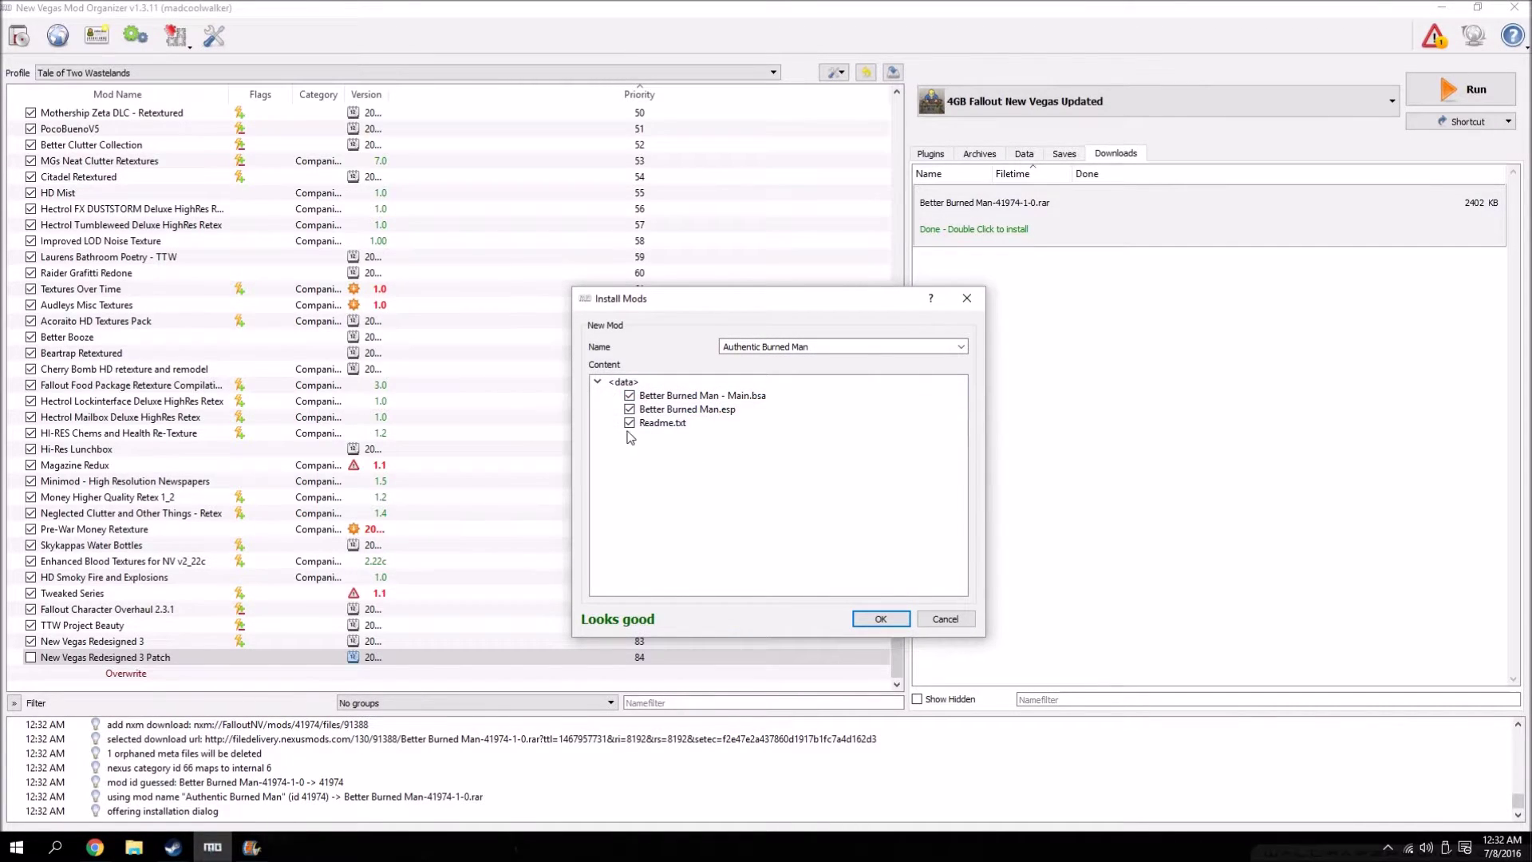
pyautogui.click(881, 619)
pyautogui.rightClick(999, 227)
pyautogui.click(1035, 268)
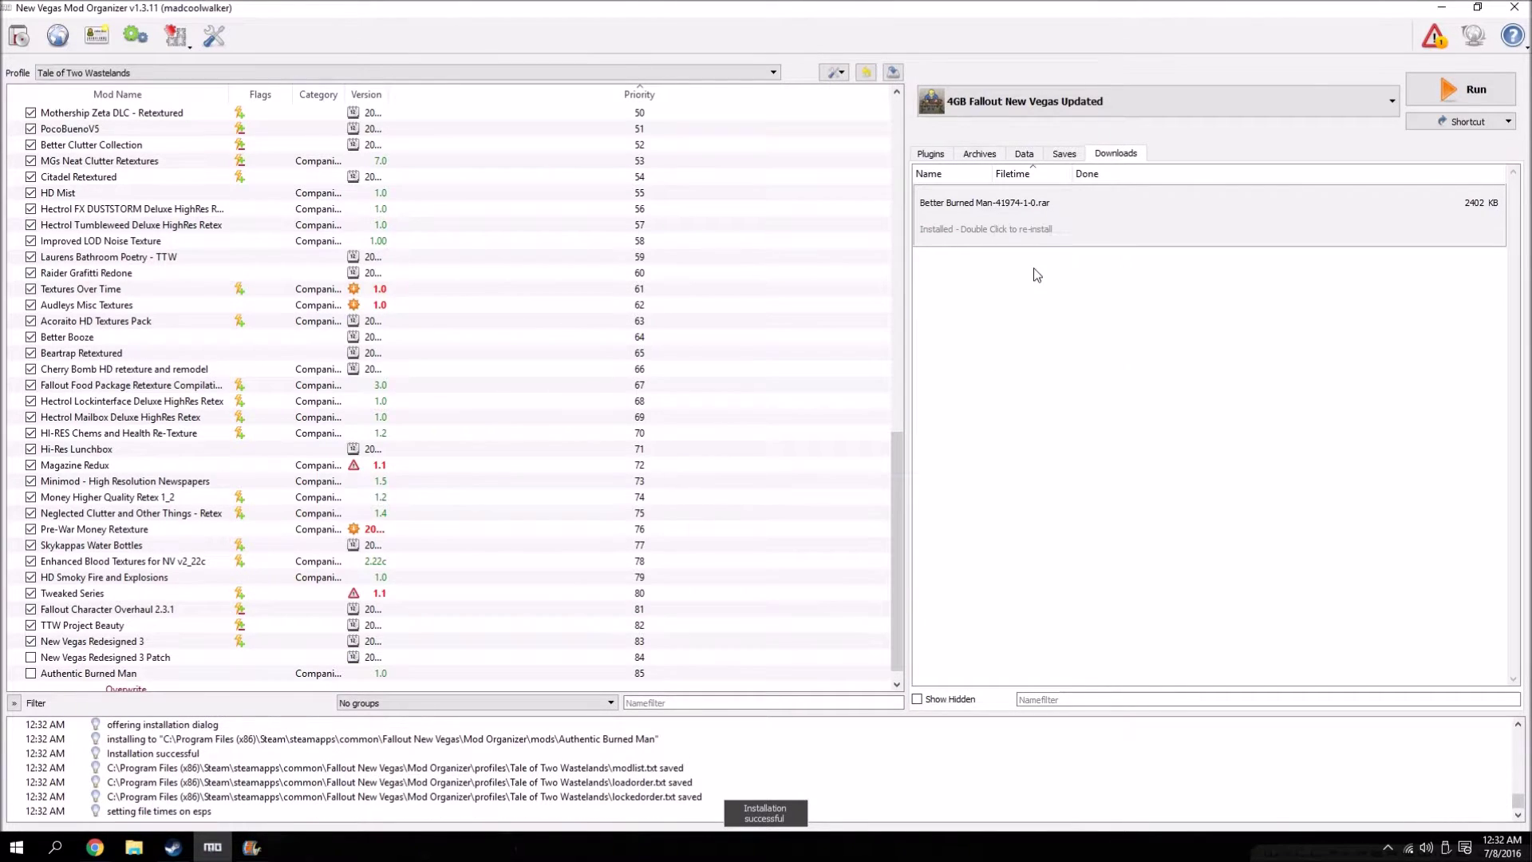
# - Enable Authentic Burned Man and place it directly above New Vegas Redesigned 3 Patch in the mod order
pyautogui.click(80, 673)
pyautogui.click(31, 656)
pyautogui.moveTo(80, 657); pyautogui.dragTo(72, 642)
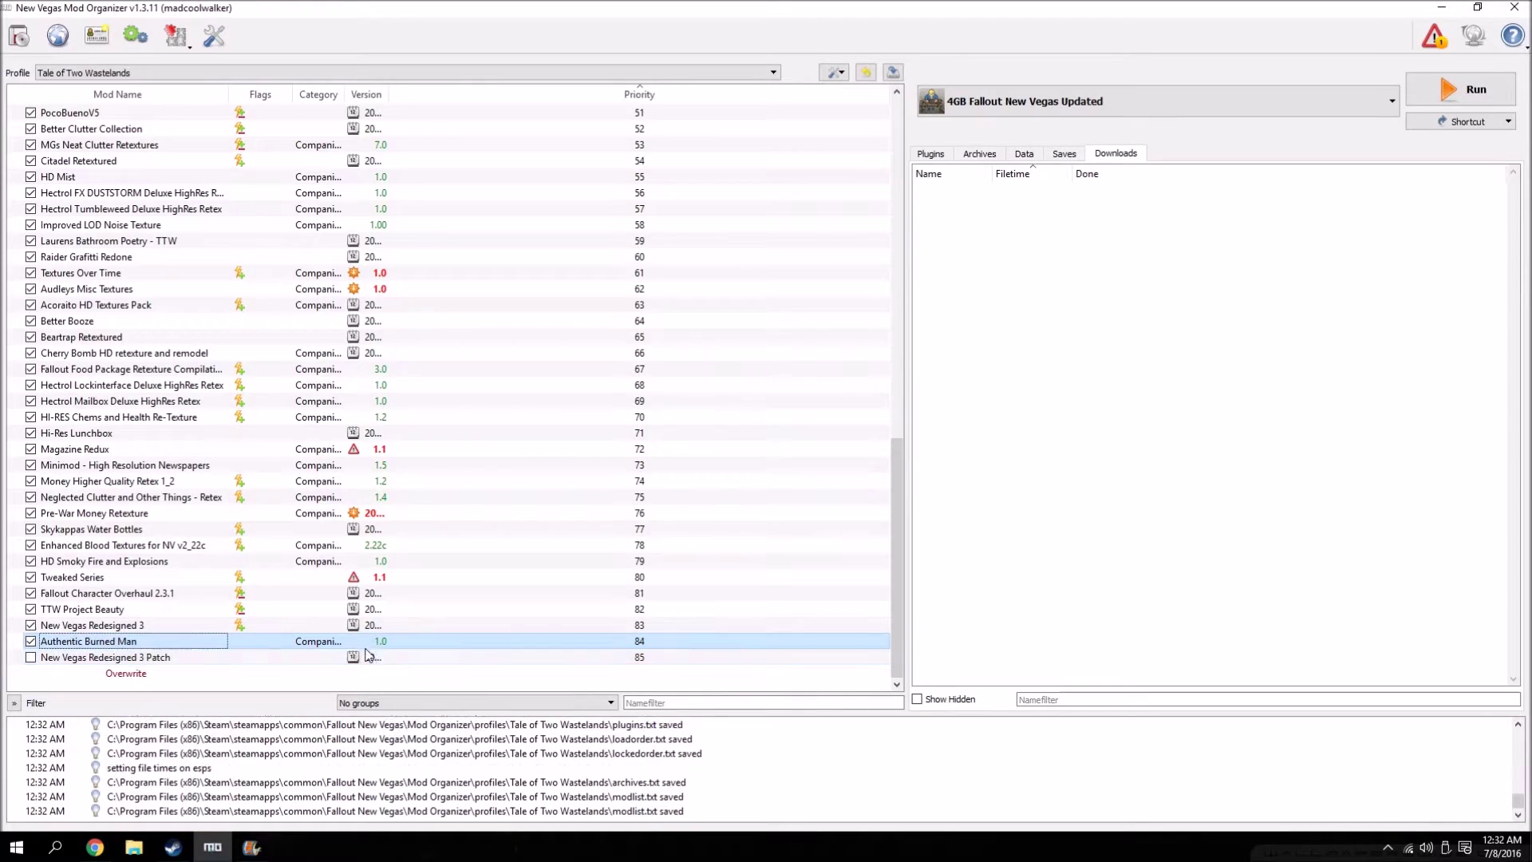
# - Switch to Chrome and read the description on the Marts Mutant Mod - RC 62 page
pyautogui.click(87, 849)
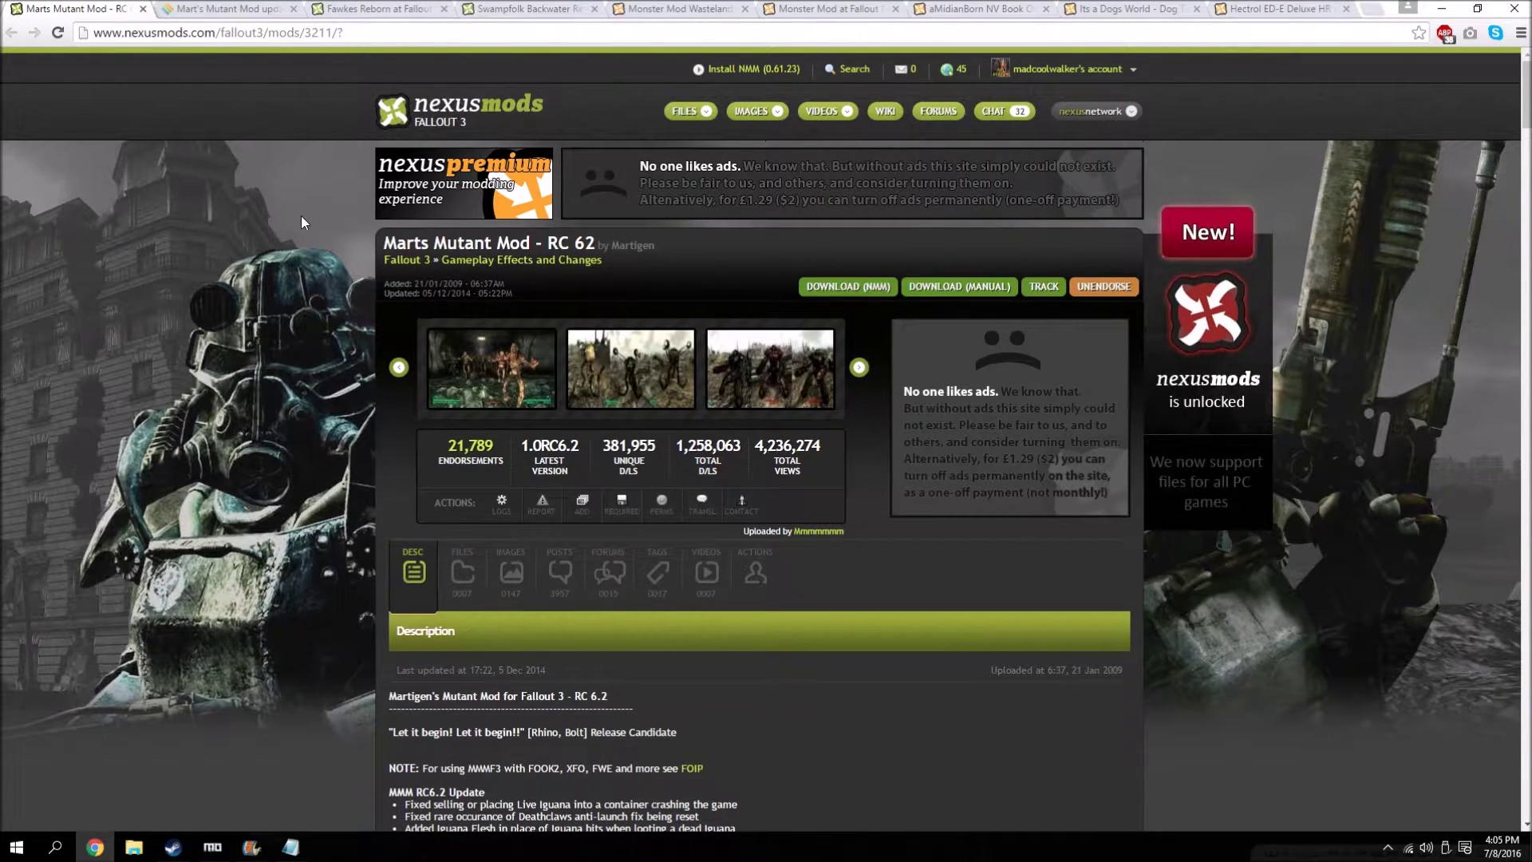
pyautogui.scroll(-2, 300, 217)
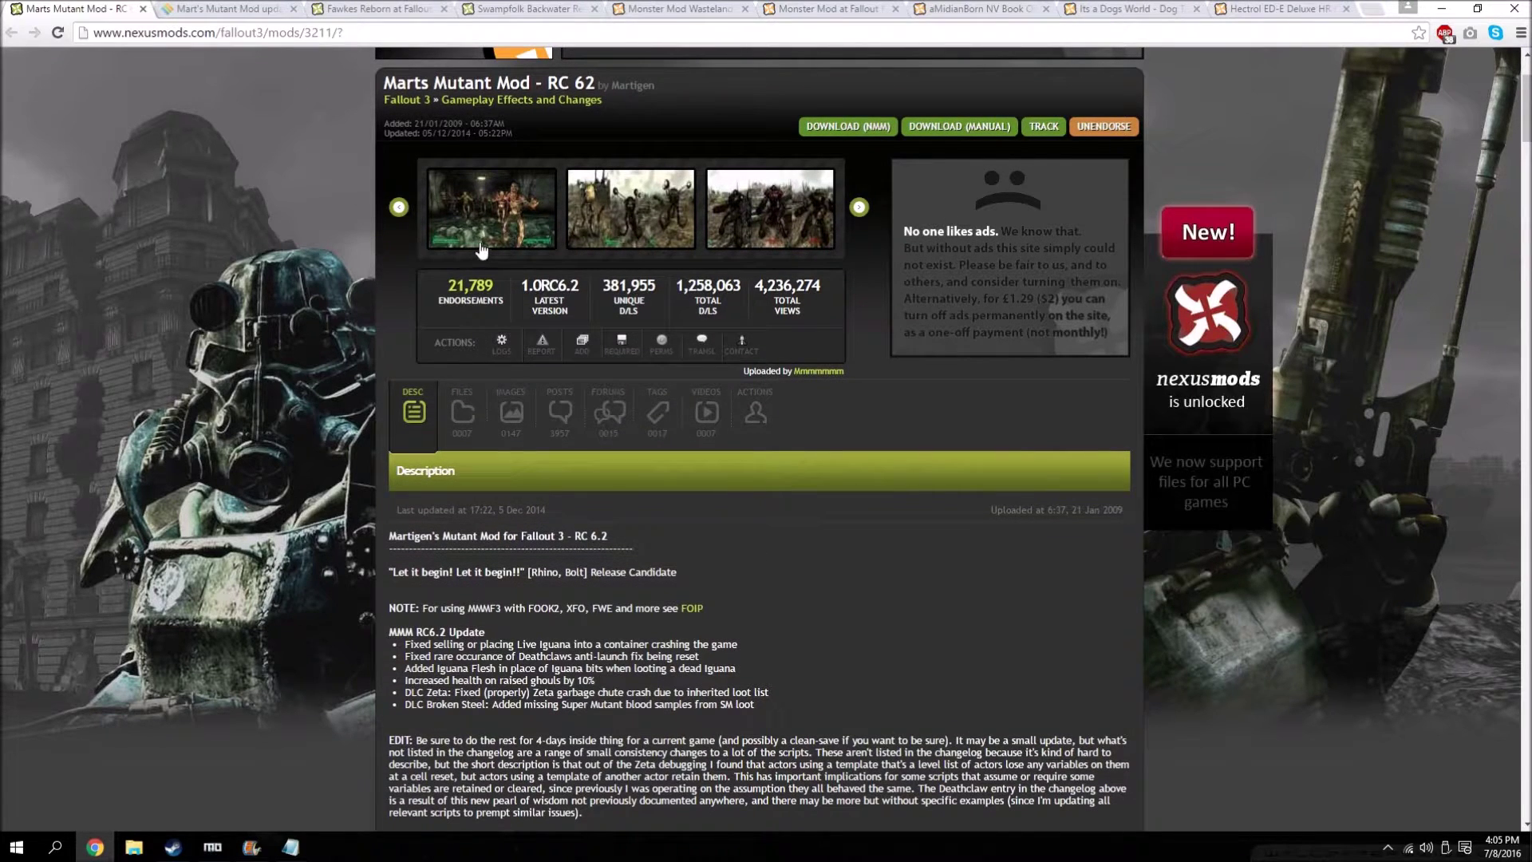
pyautogui.scroll(1, 267, 192)
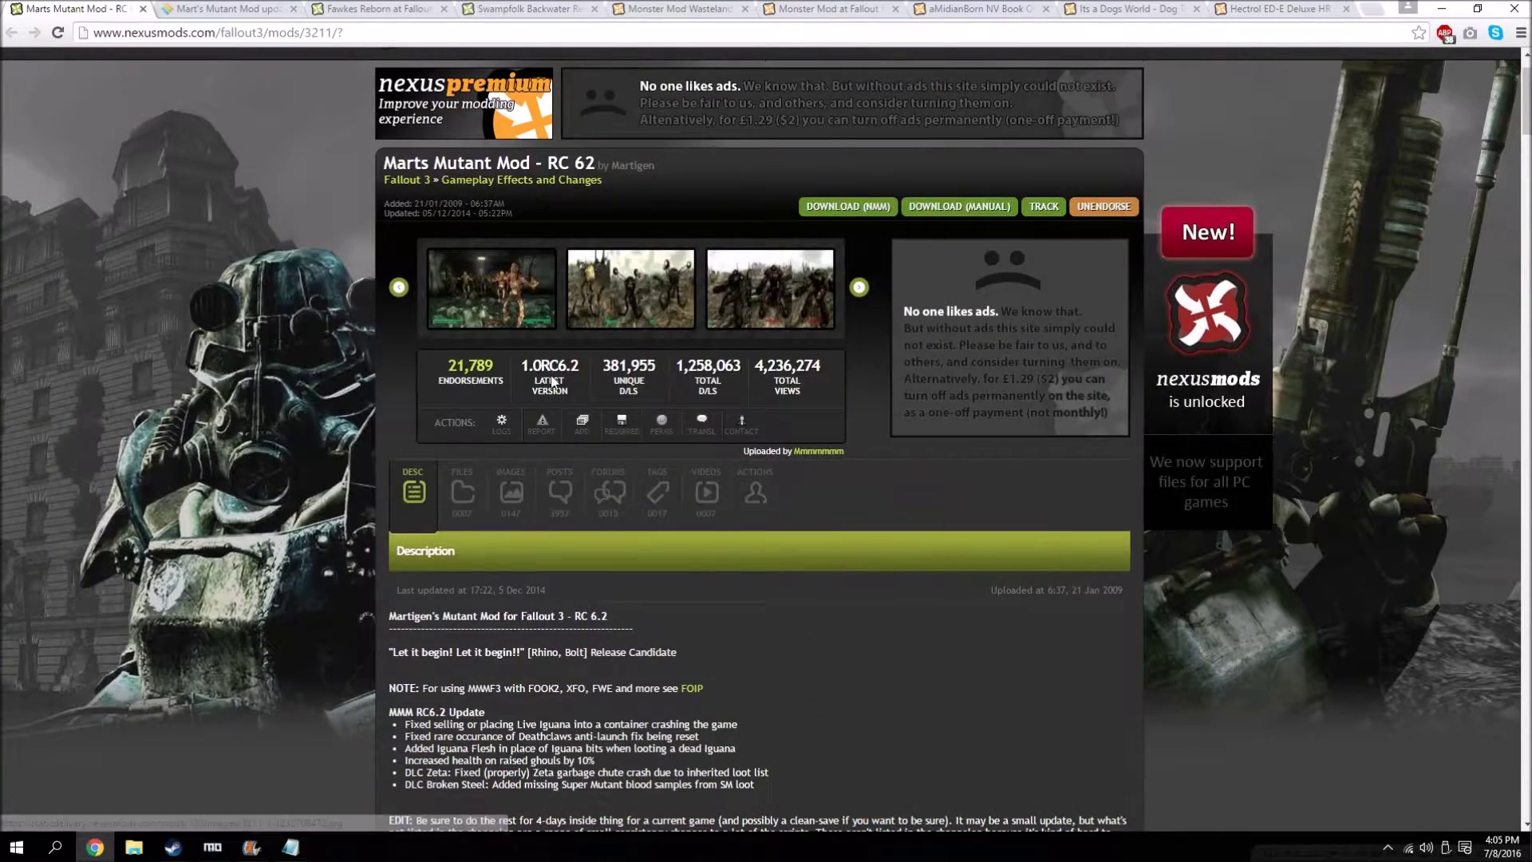
pyautogui.scroll(-1, 551, 381)
pyautogui.scroll(-5, 558, 415)
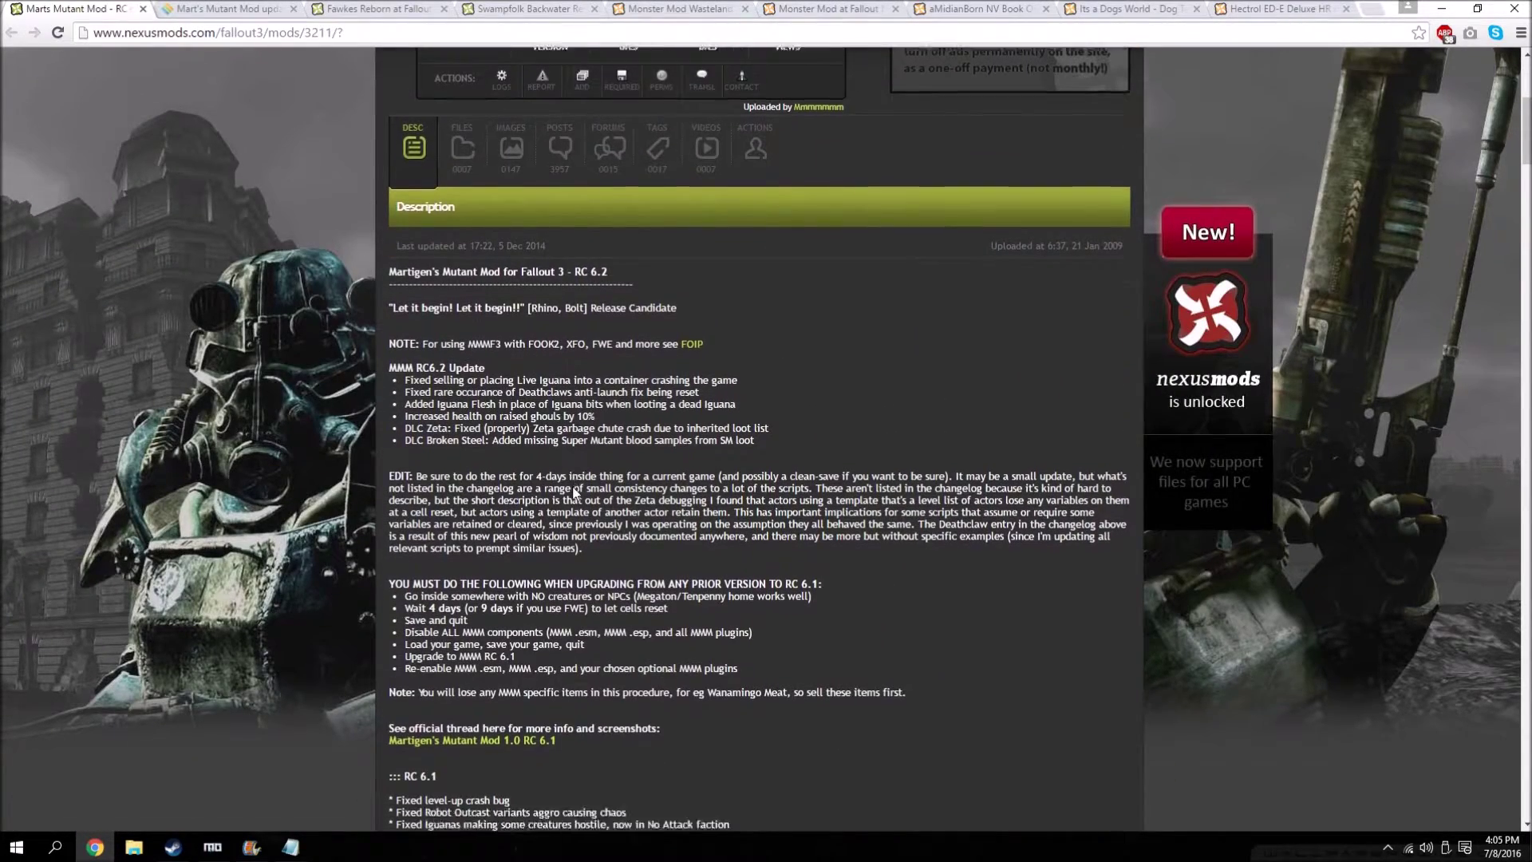
pyautogui.scroll(7, 558, 509)
# - Make the Mart's Mutant Mod updated with MCM forum post the first tab and read its installation instructions
pyautogui.click(165, 10)
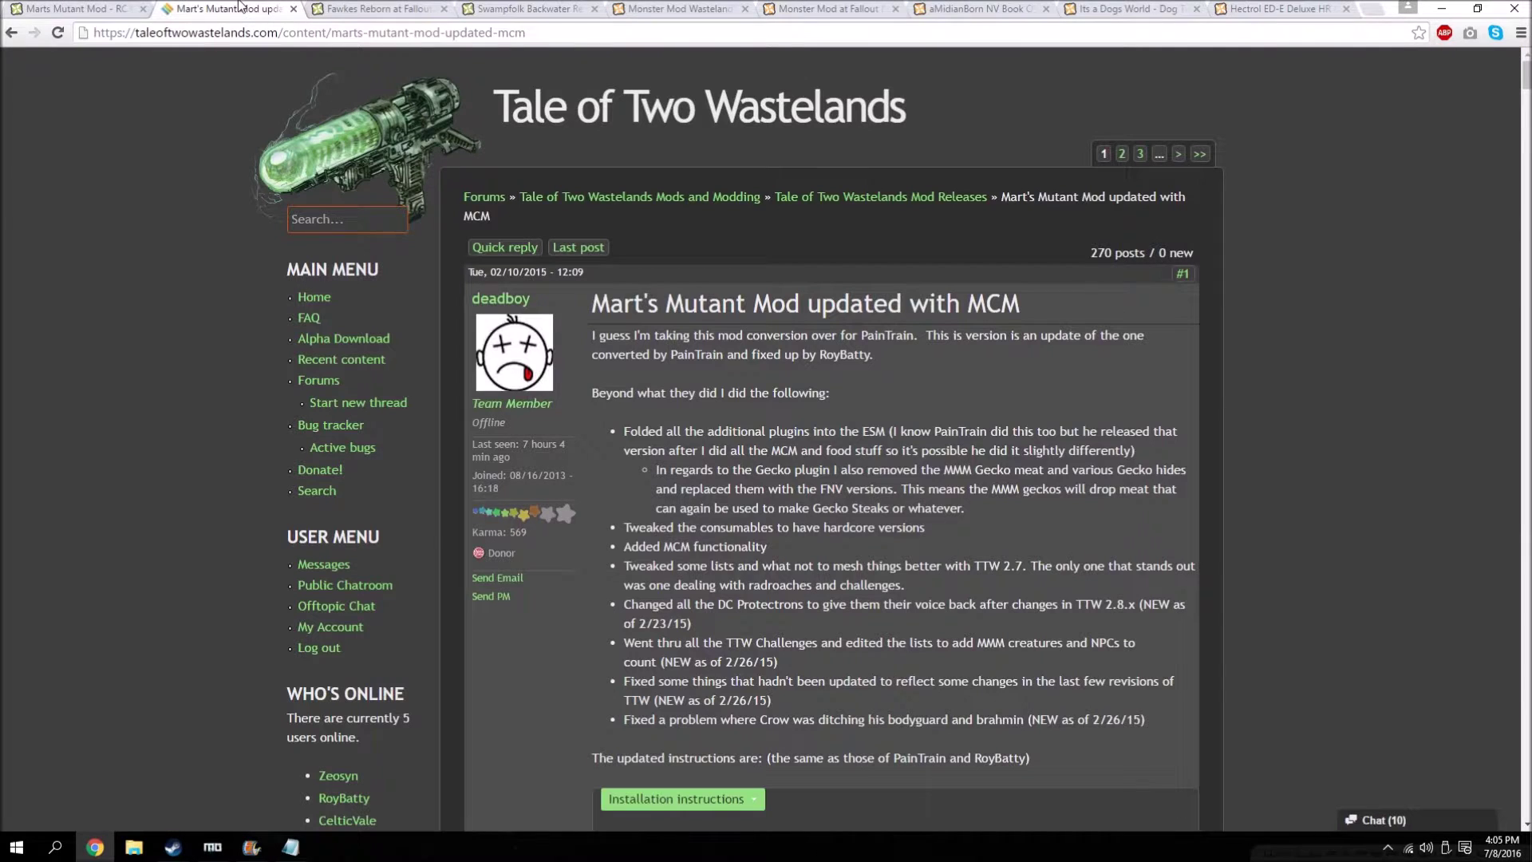
pyautogui.moveTo(165, 11); pyautogui.dragTo(80, 10)
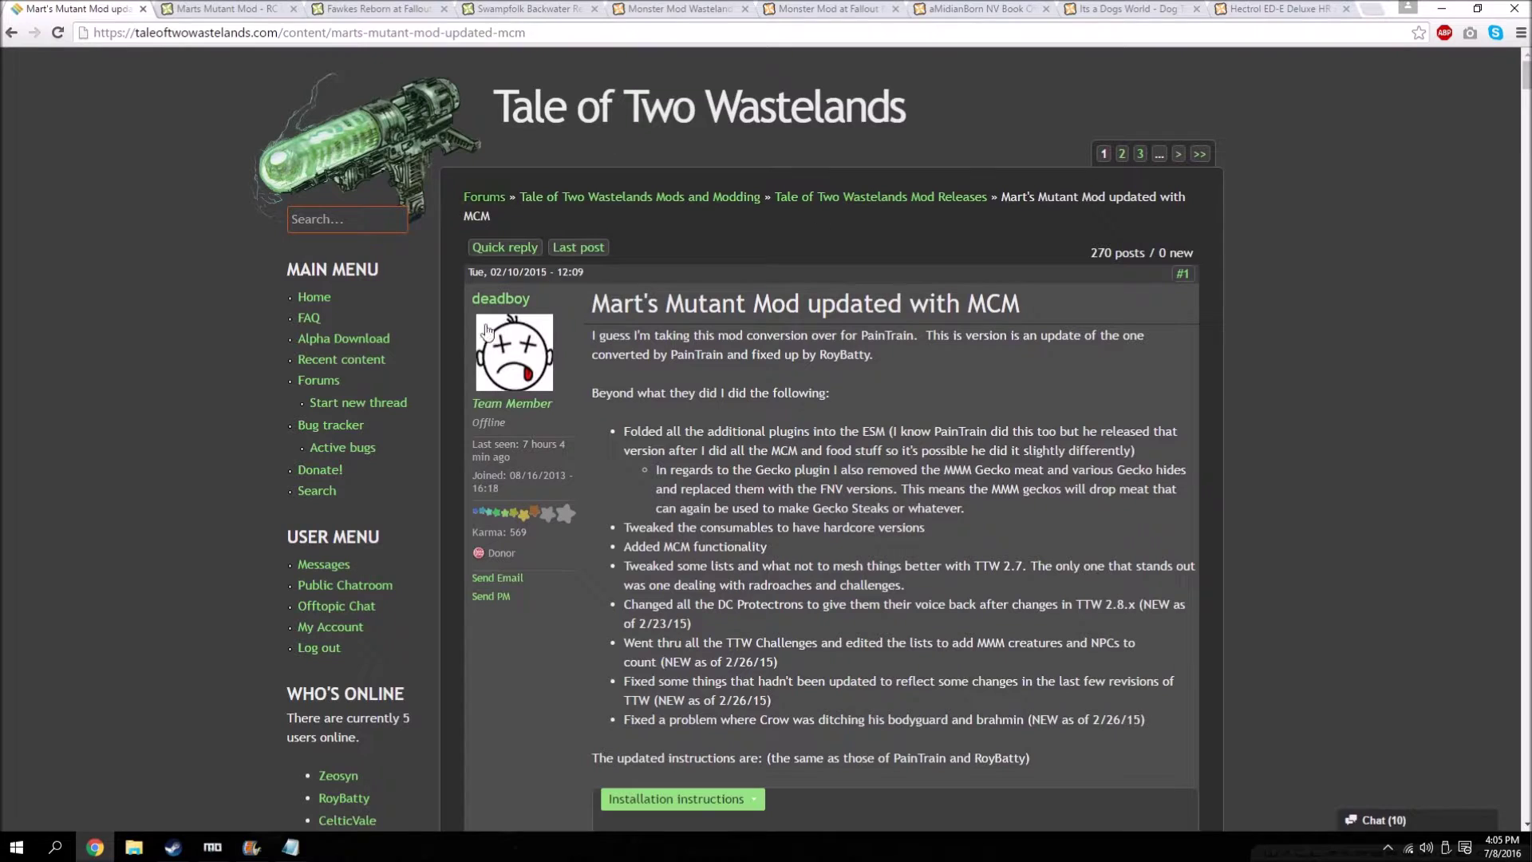
pyautogui.scroll(-1, 834, 407)
pyautogui.scroll(-3, 834, 409)
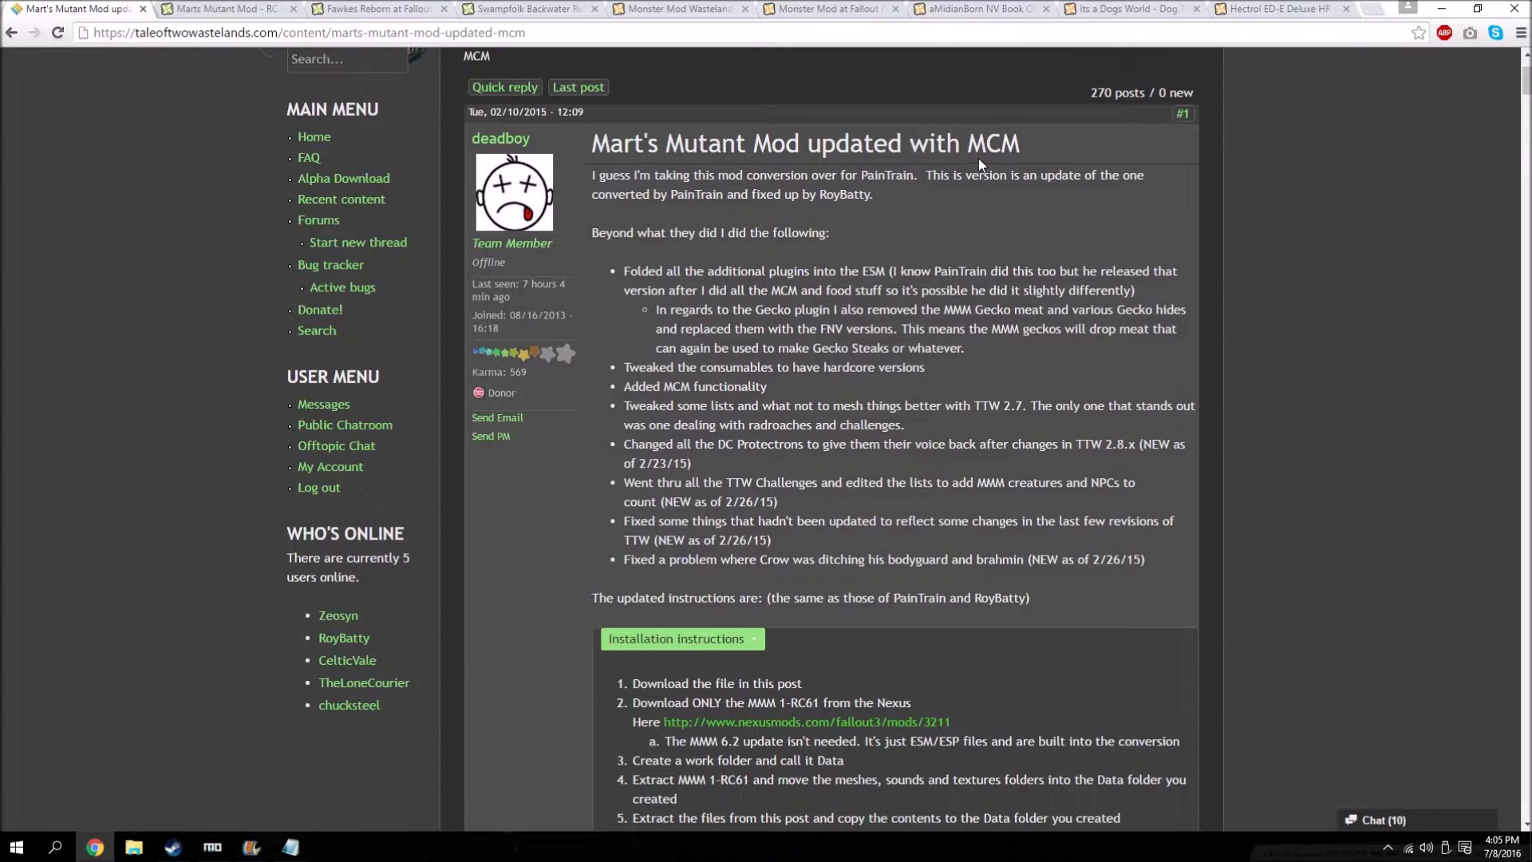
pyautogui.scroll(-2, 902, 310)
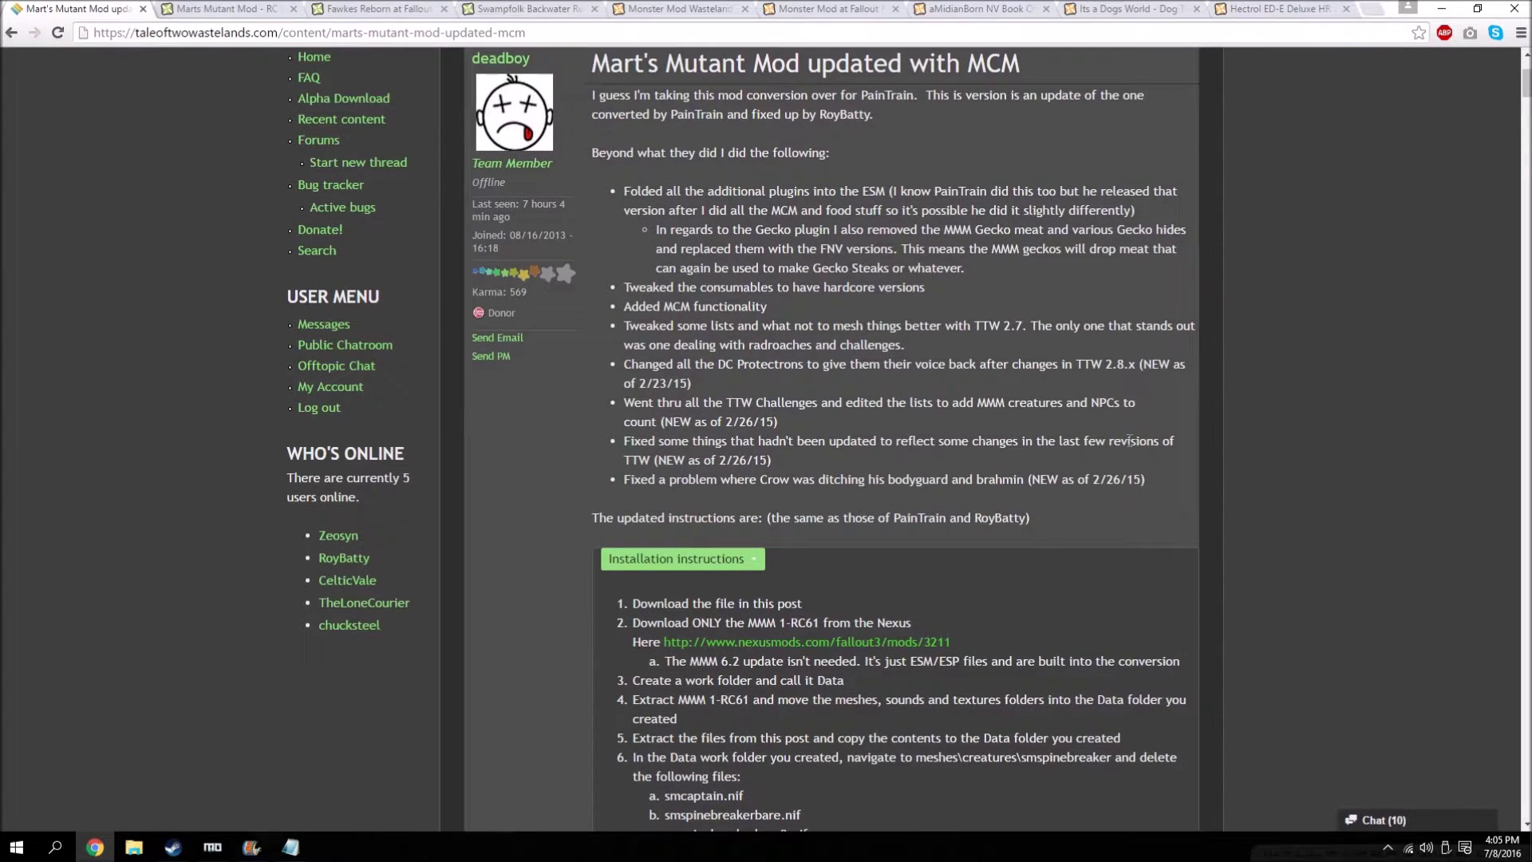
pyautogui.scroll(-5, 740, 392)
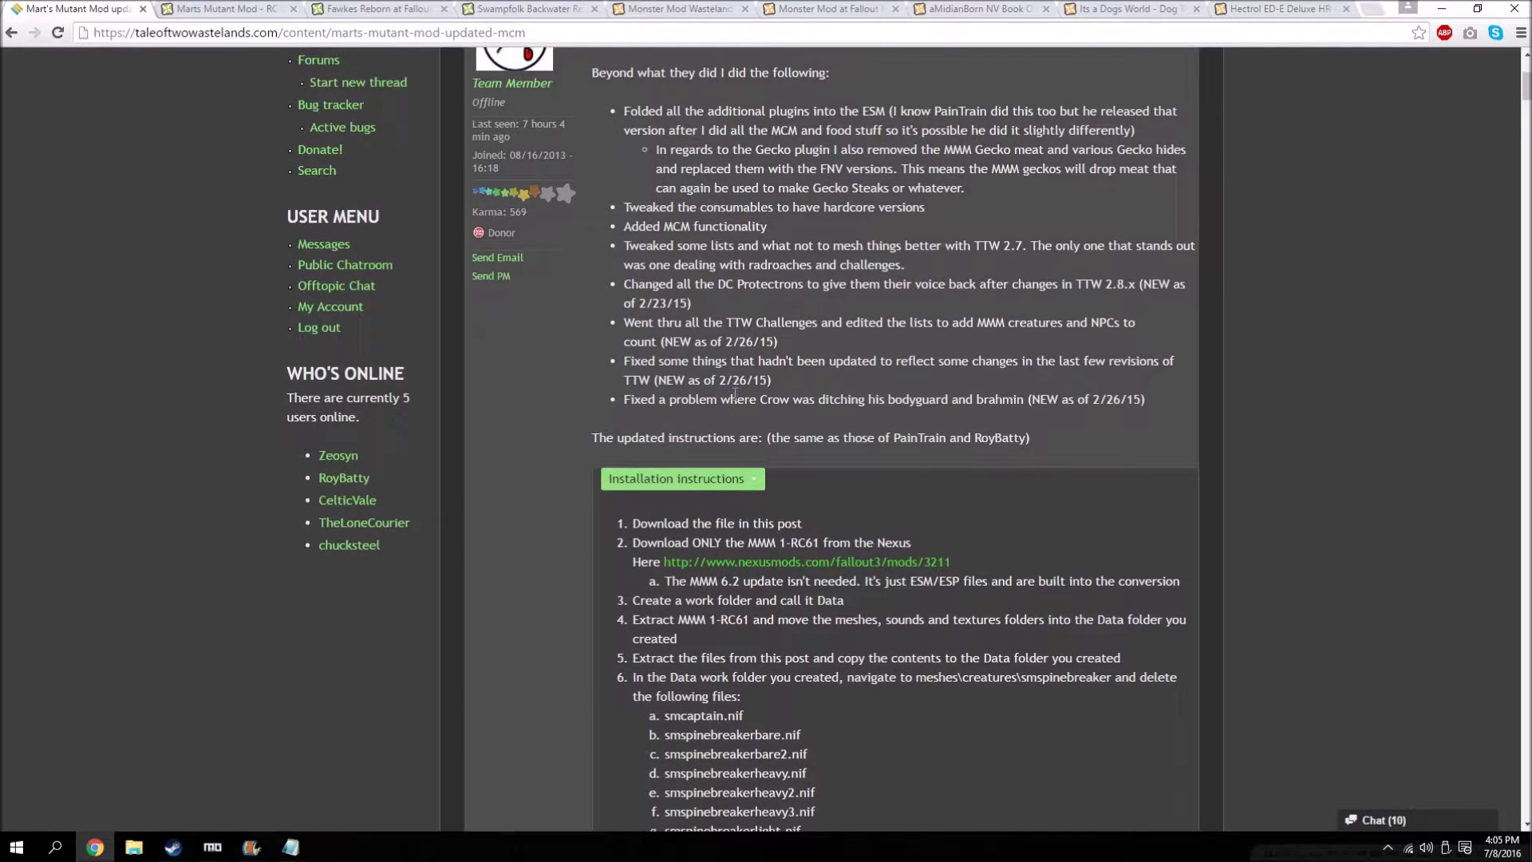
pyautogui.scroll(-1, 747, 407)
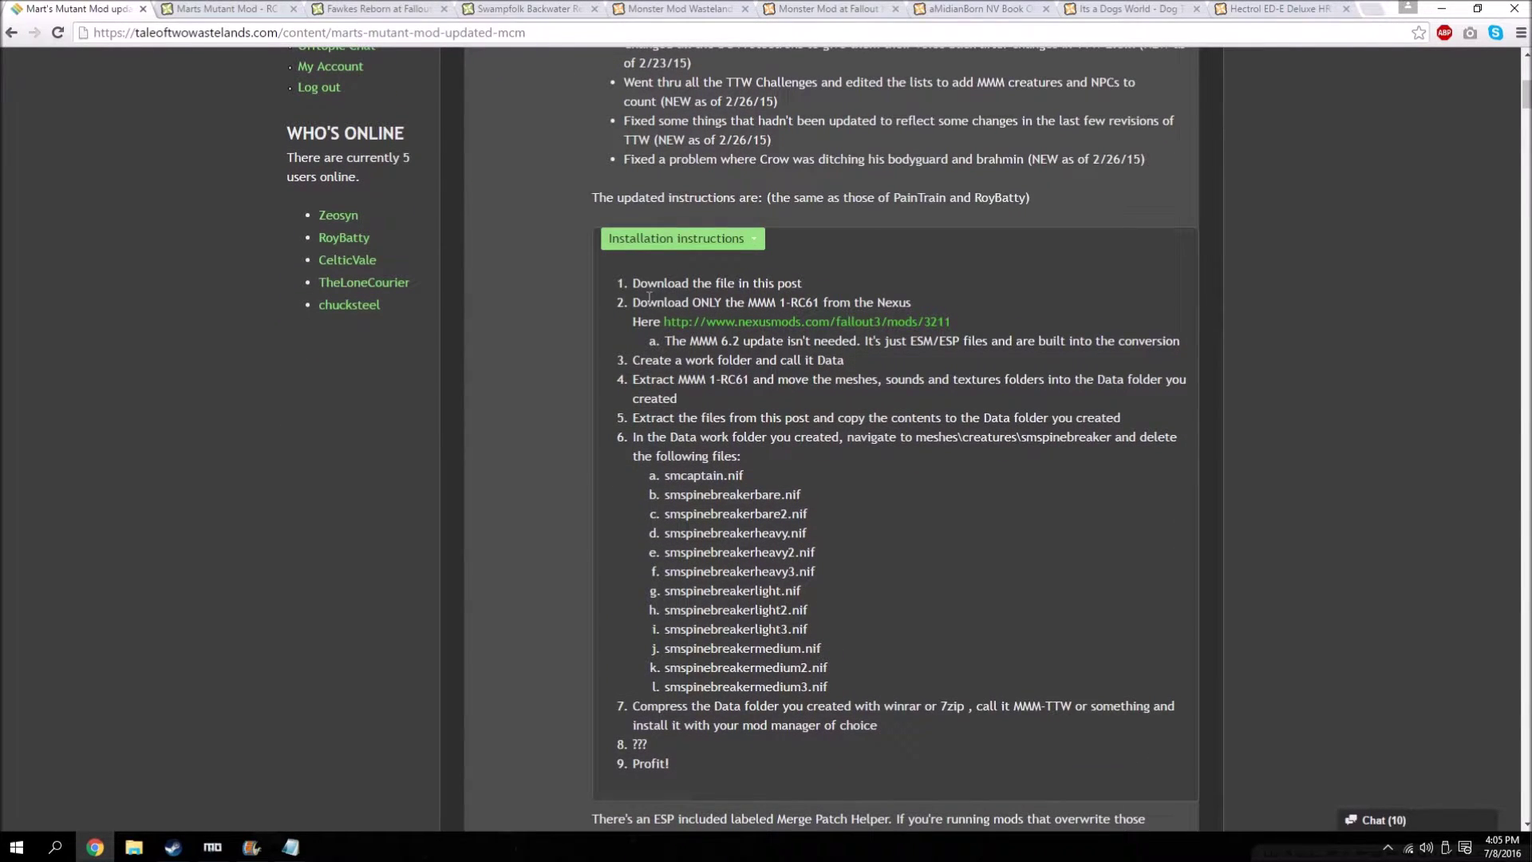
pyautogui.moveTo(639, 302); pyautogui.dragTo(929, 302)
pyautogui.click(932, 299)
# - Download the Marts Mutant Mod 1-RC61 main file manually from the files list on its Nexus page
pyautogui.click(226, 9)
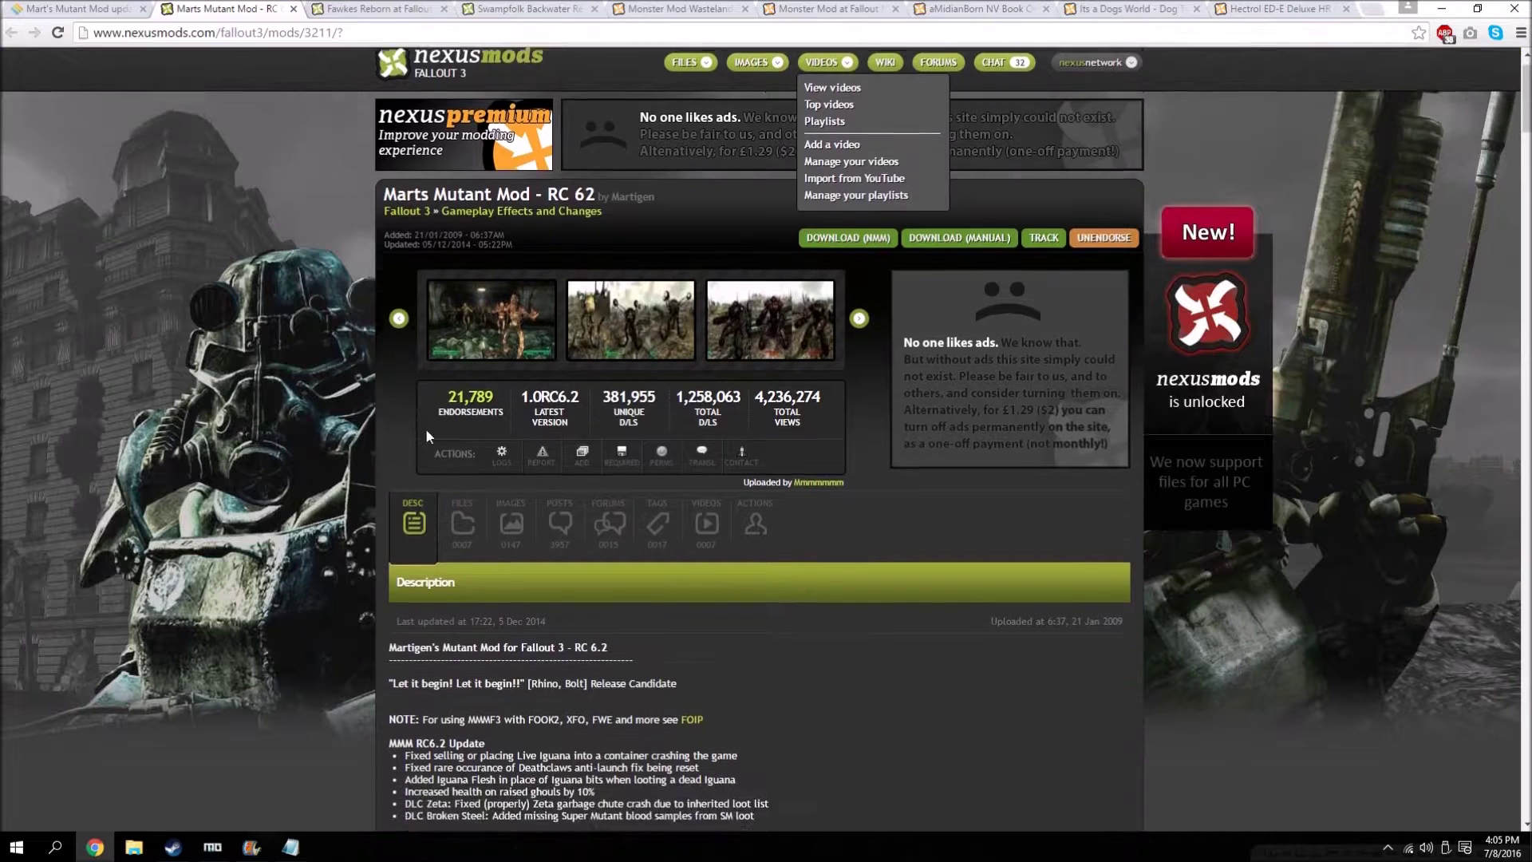
pyautogui.scroll(-2, 427, 436)
pyautogui.click(459, 419)
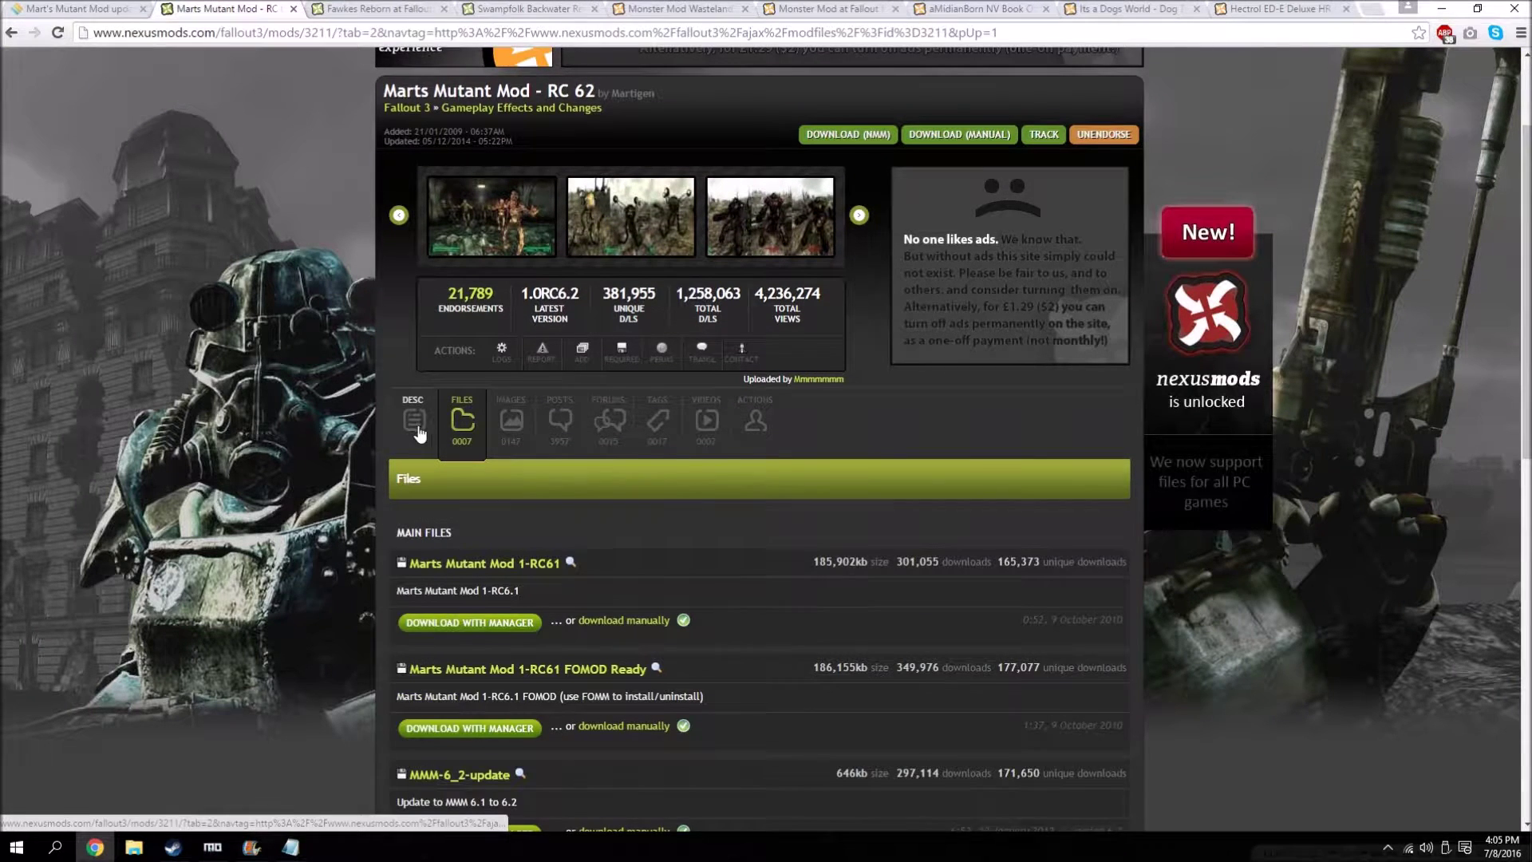
pyautogui.scroll(-1, 421, 434)
pyautogui.scroll(-2, 421, 434)
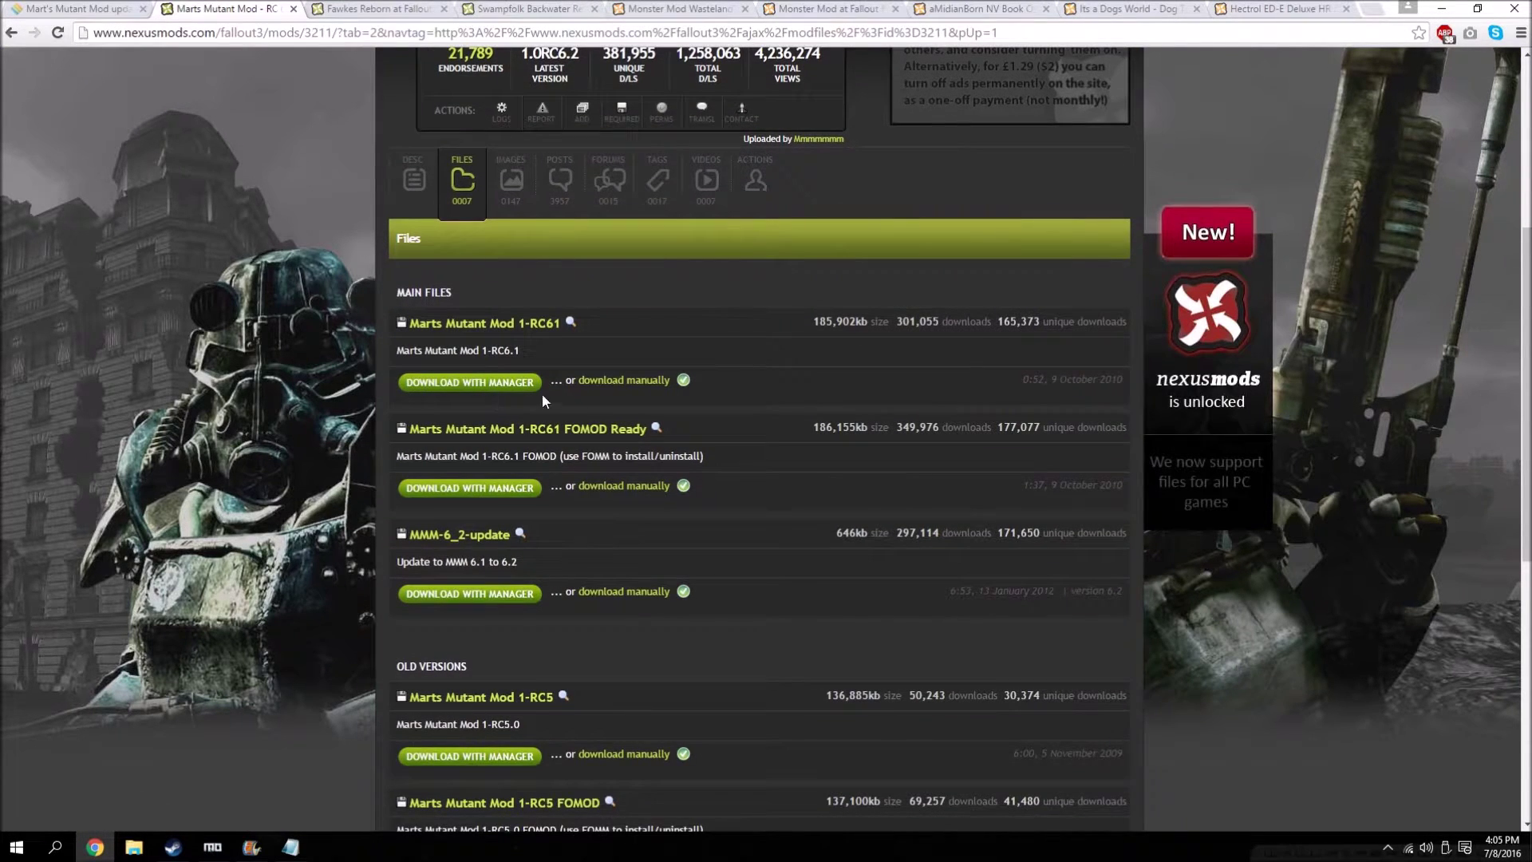
pyautogui.click(134, 6)
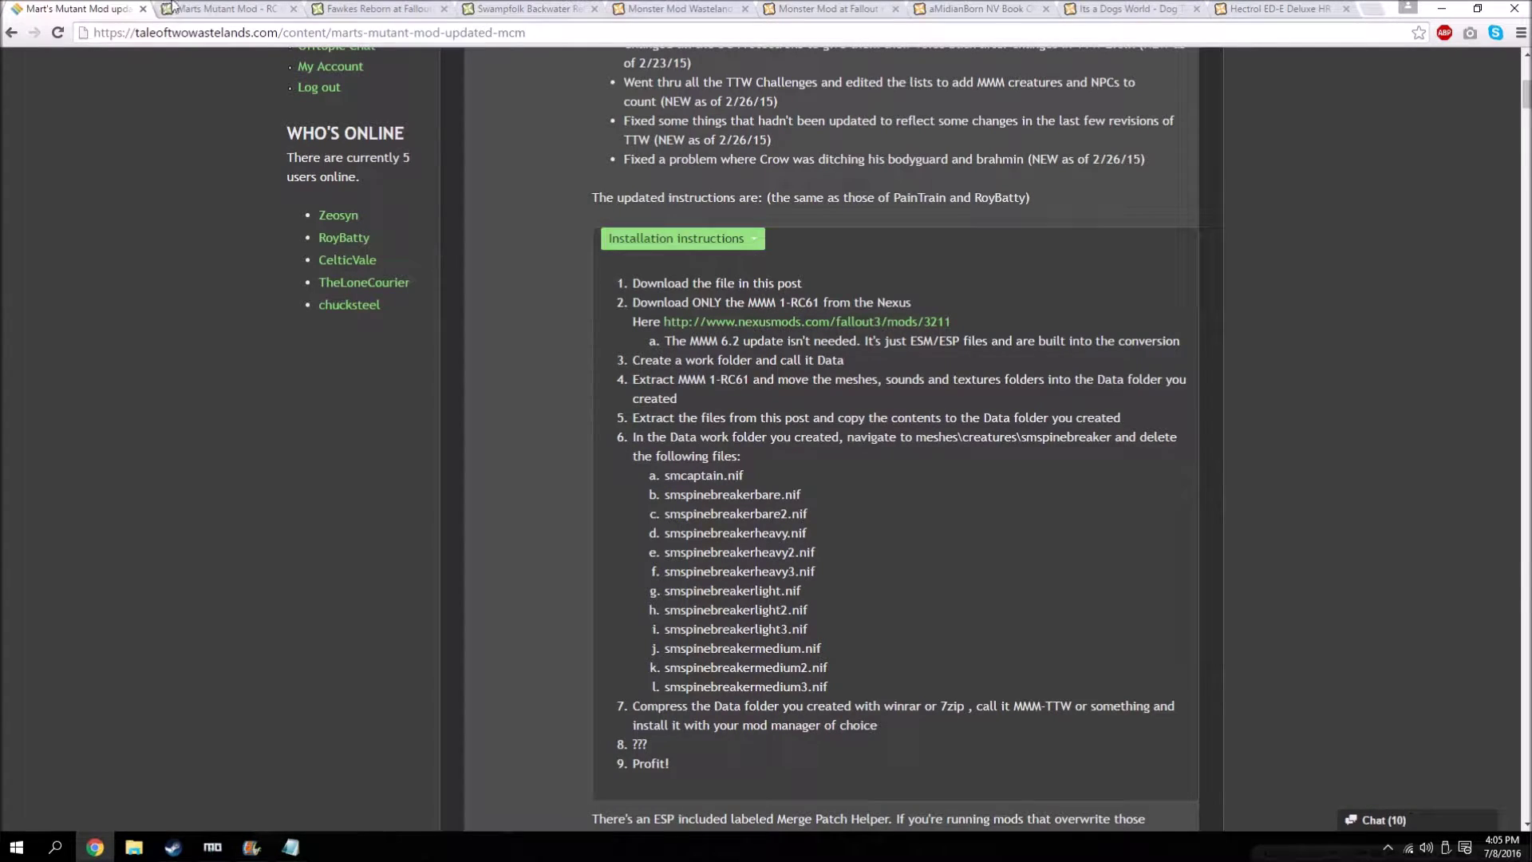
pyautogui.click(223, 8)
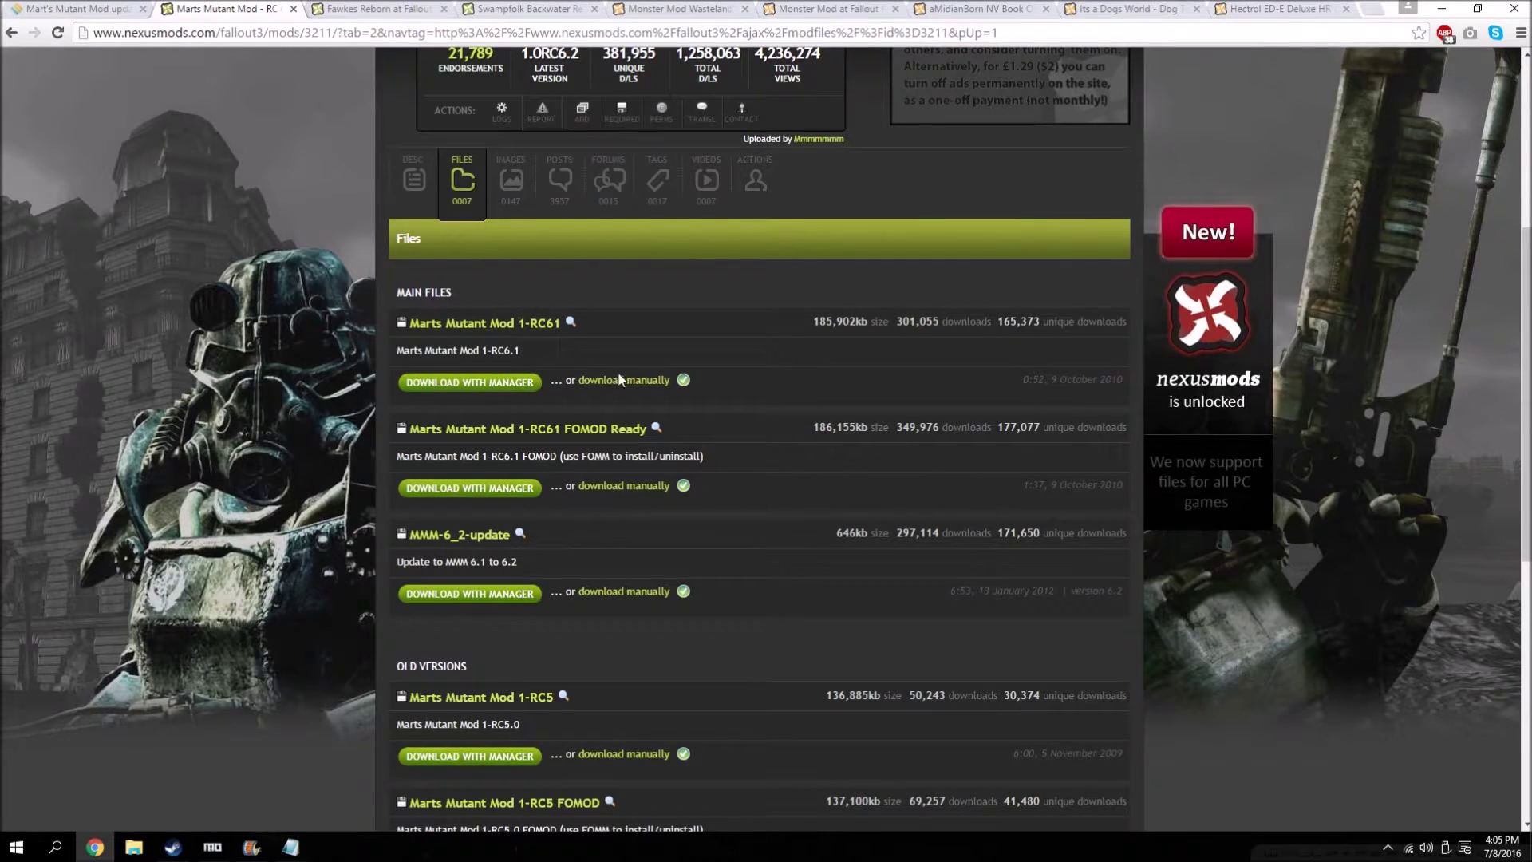
pyautogui.click(646, 381)
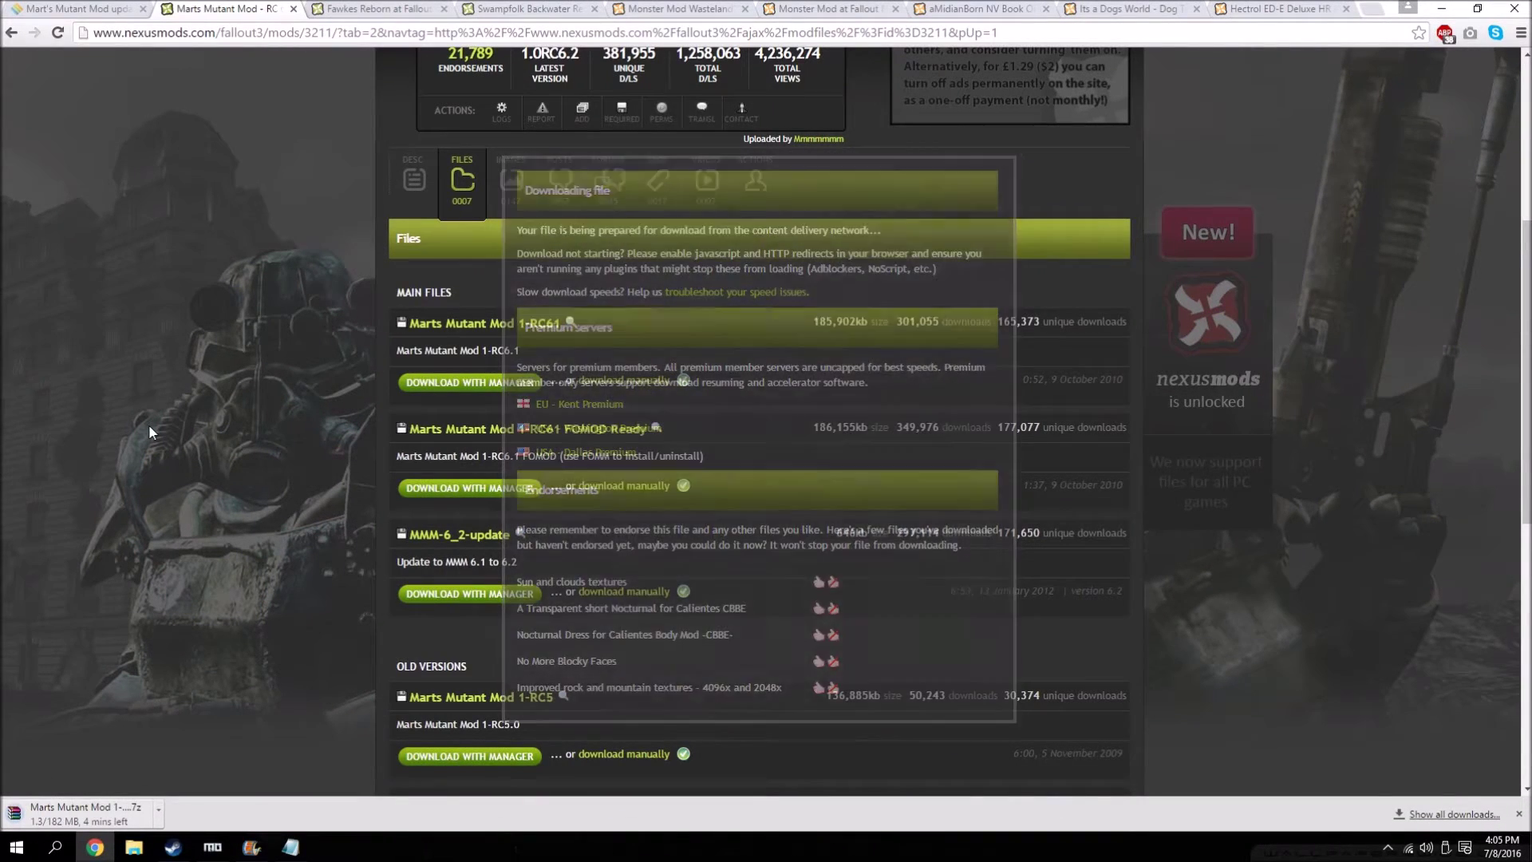
# - Open Chrome's downloads list and check on the Marts Mutant Mod 1-RC61 archive
pyautogui.click(1454, 814)
pyautogui.click(71, 8)
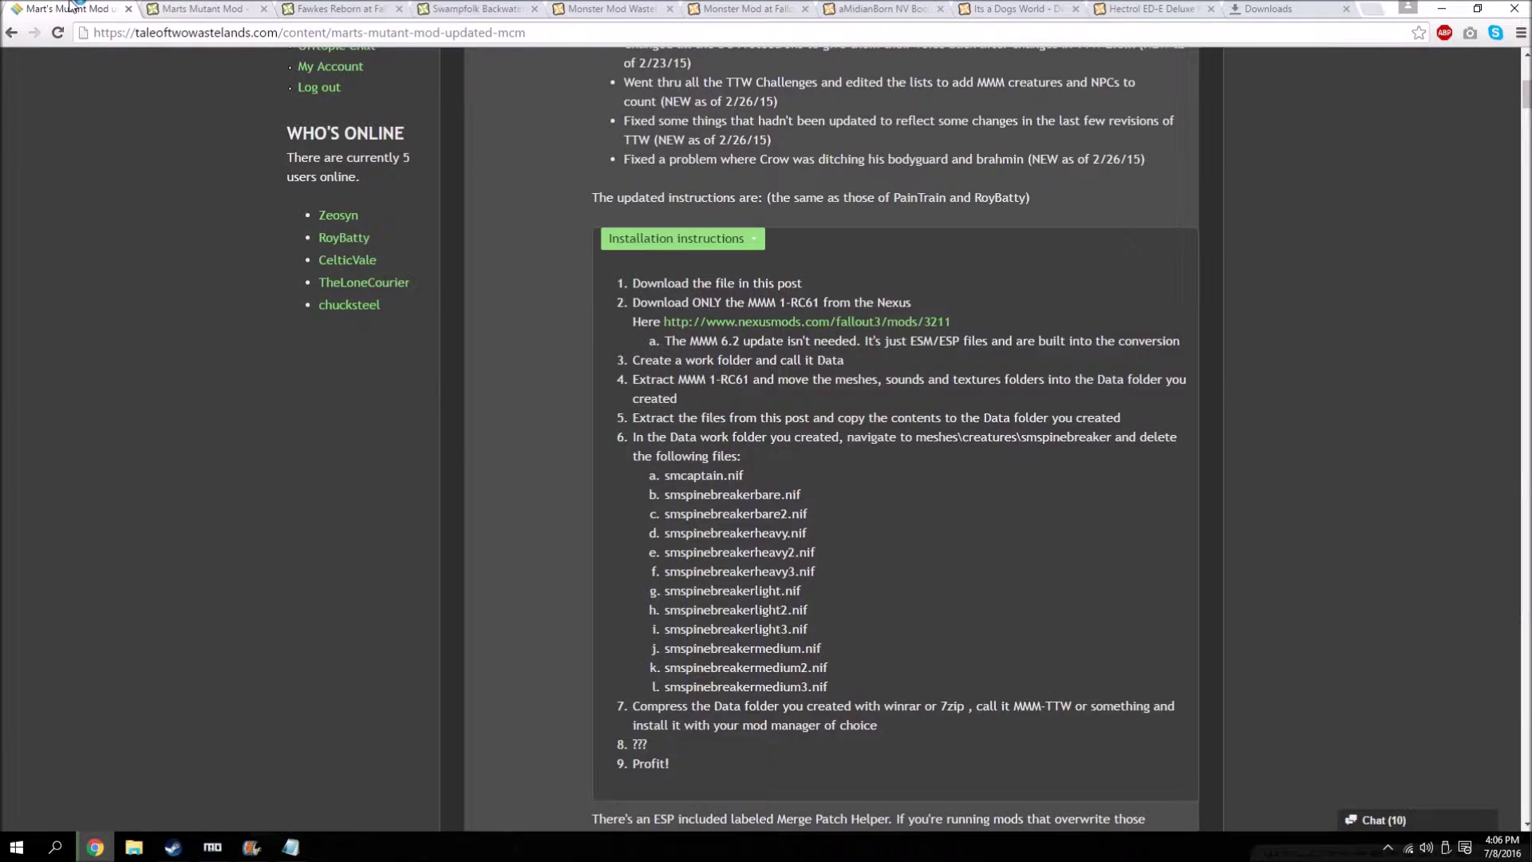
pyautogui.click(202, 8)
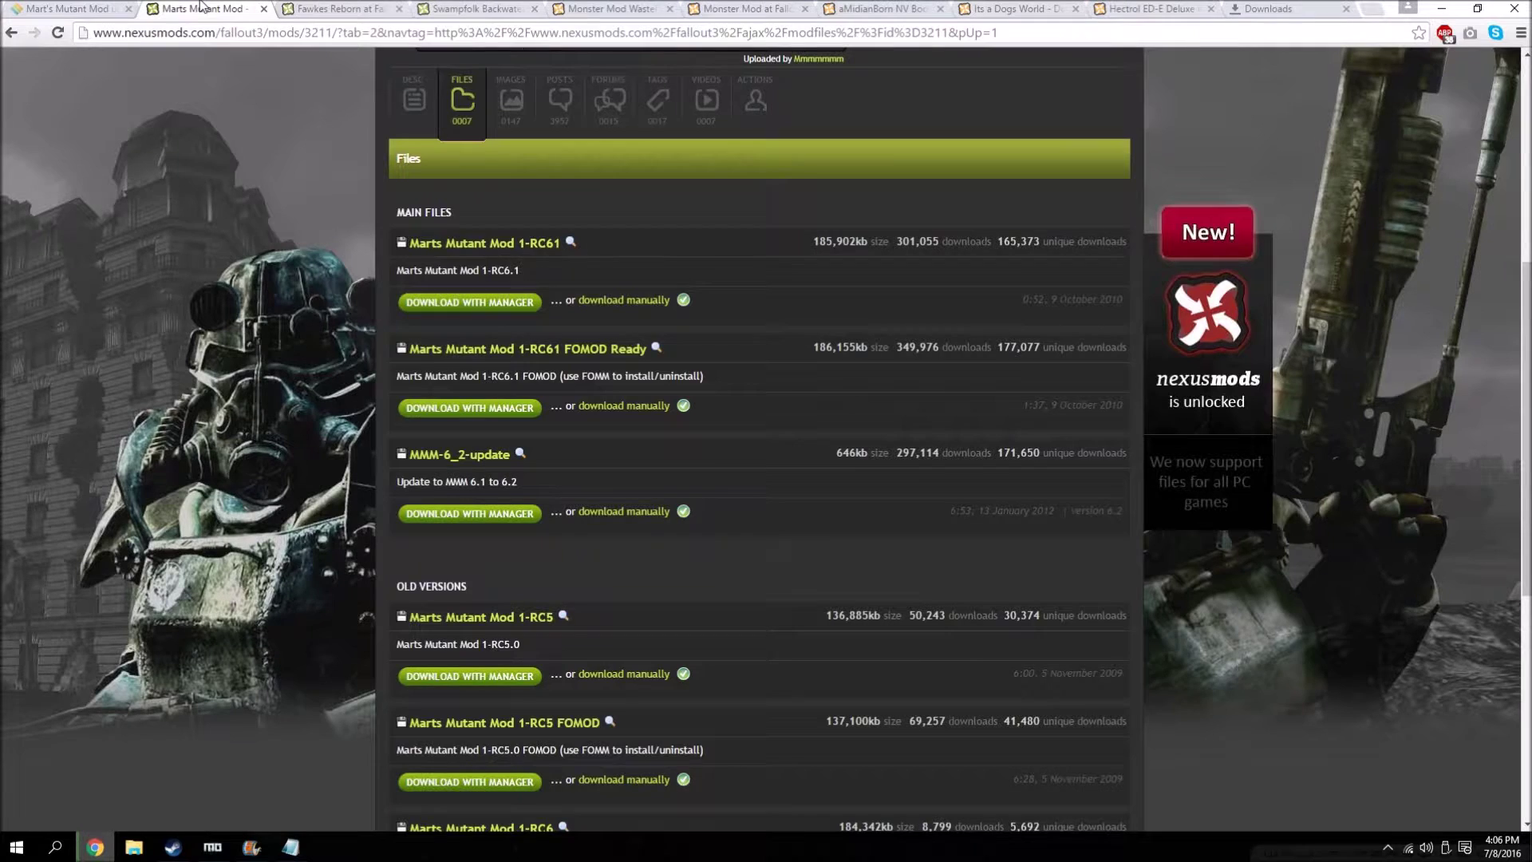
pyautogui.click(1442, 7)
pyautogui.click(1265, 8)
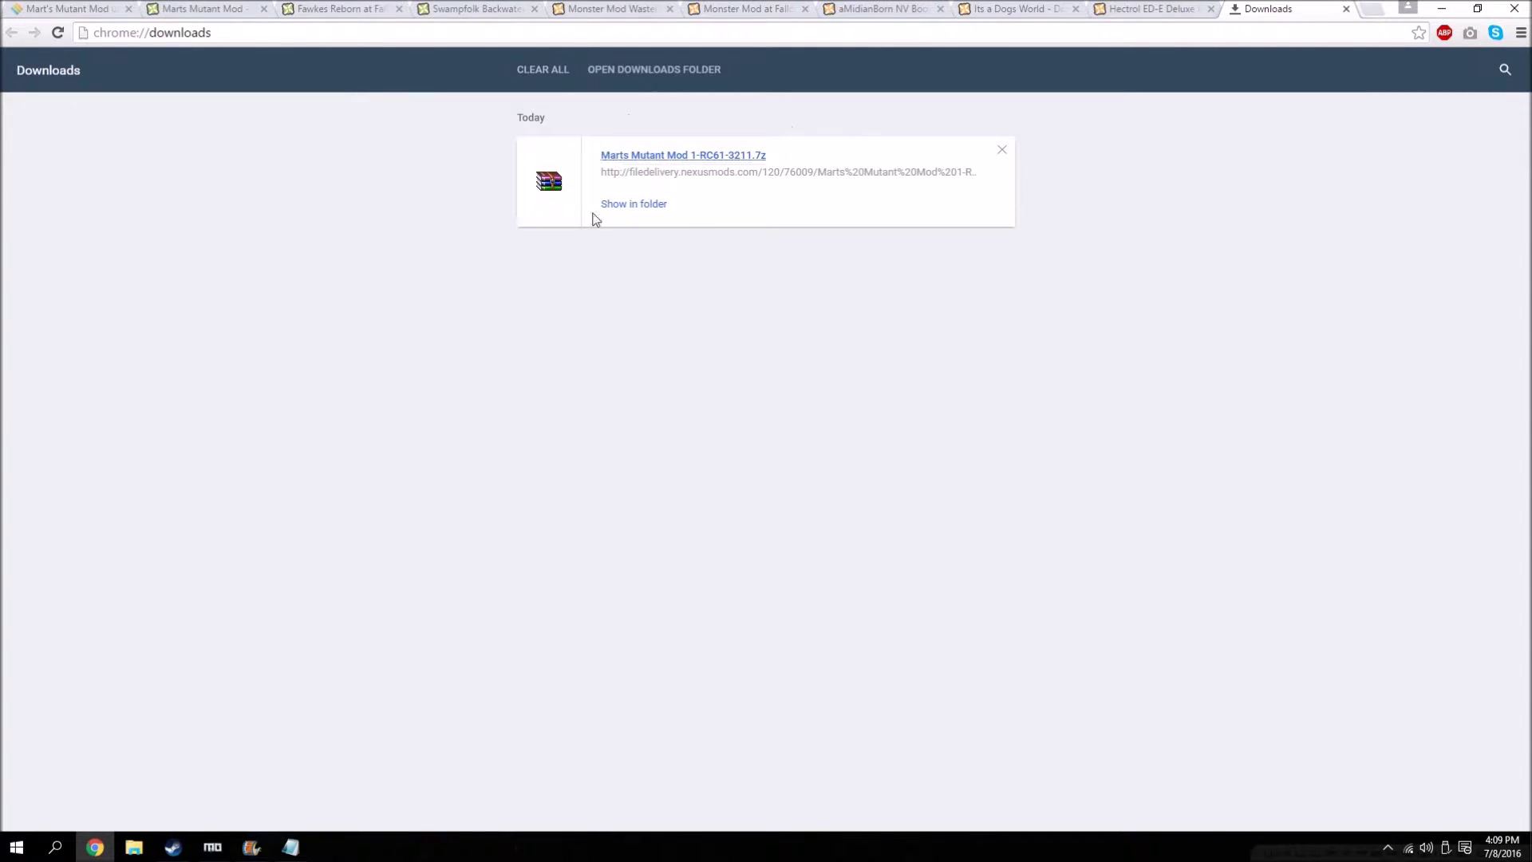
# - Download the attachment Martigen's Mutant Mod w/MCM for TTW v2.9.2 - Even Deadlier-er from the Mart's Mutant Mod forum post
pyautogui.click(110, 6)
pyautogui.scroll(4, 703, 270)
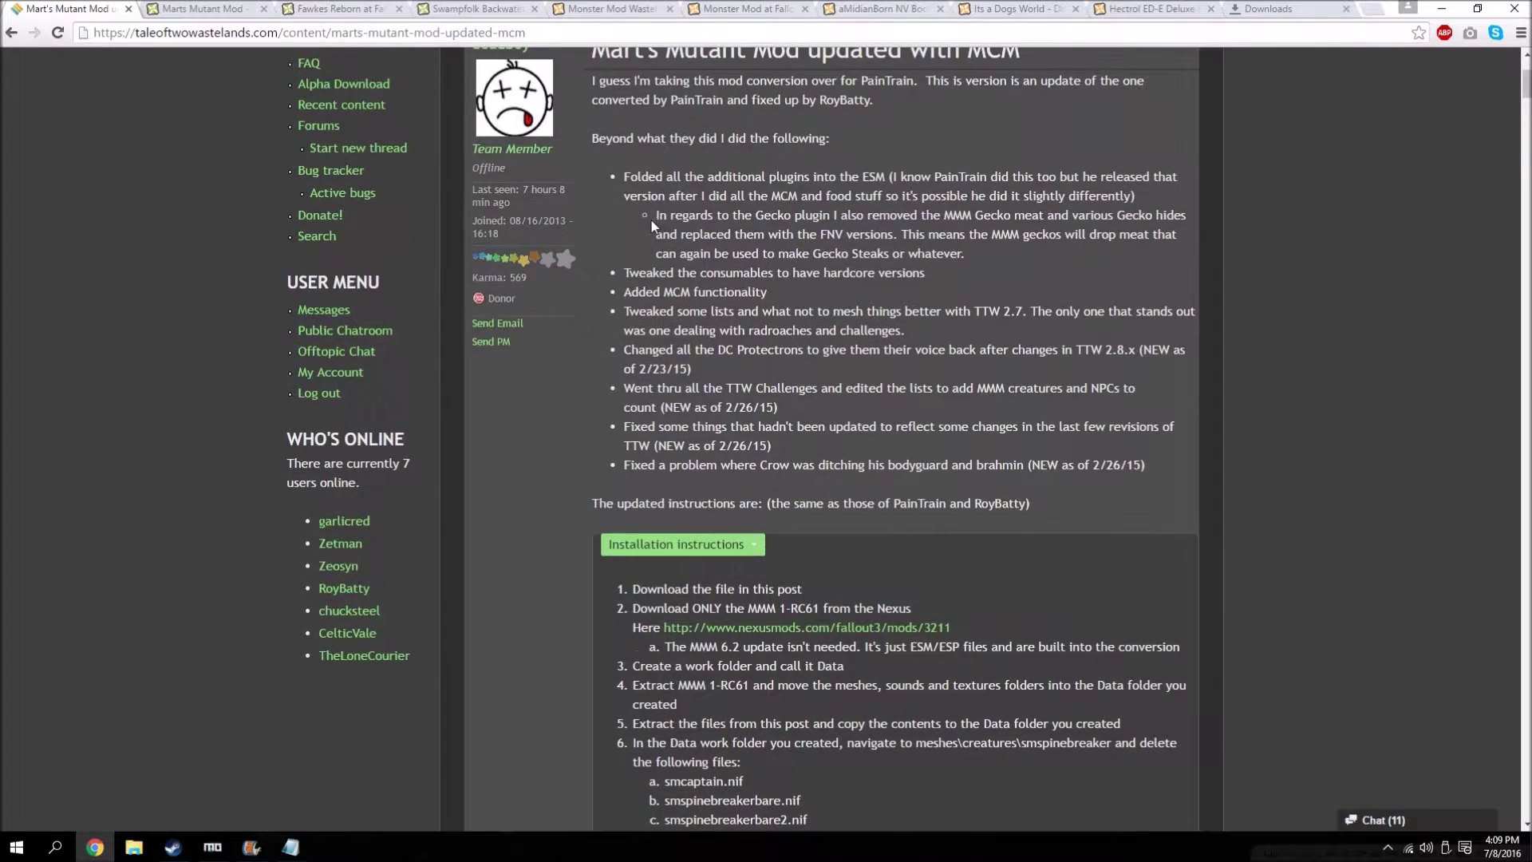
pyautogui.scroll(-6, 703, 270)
pyautogui.scroll(-7, 703, 269)
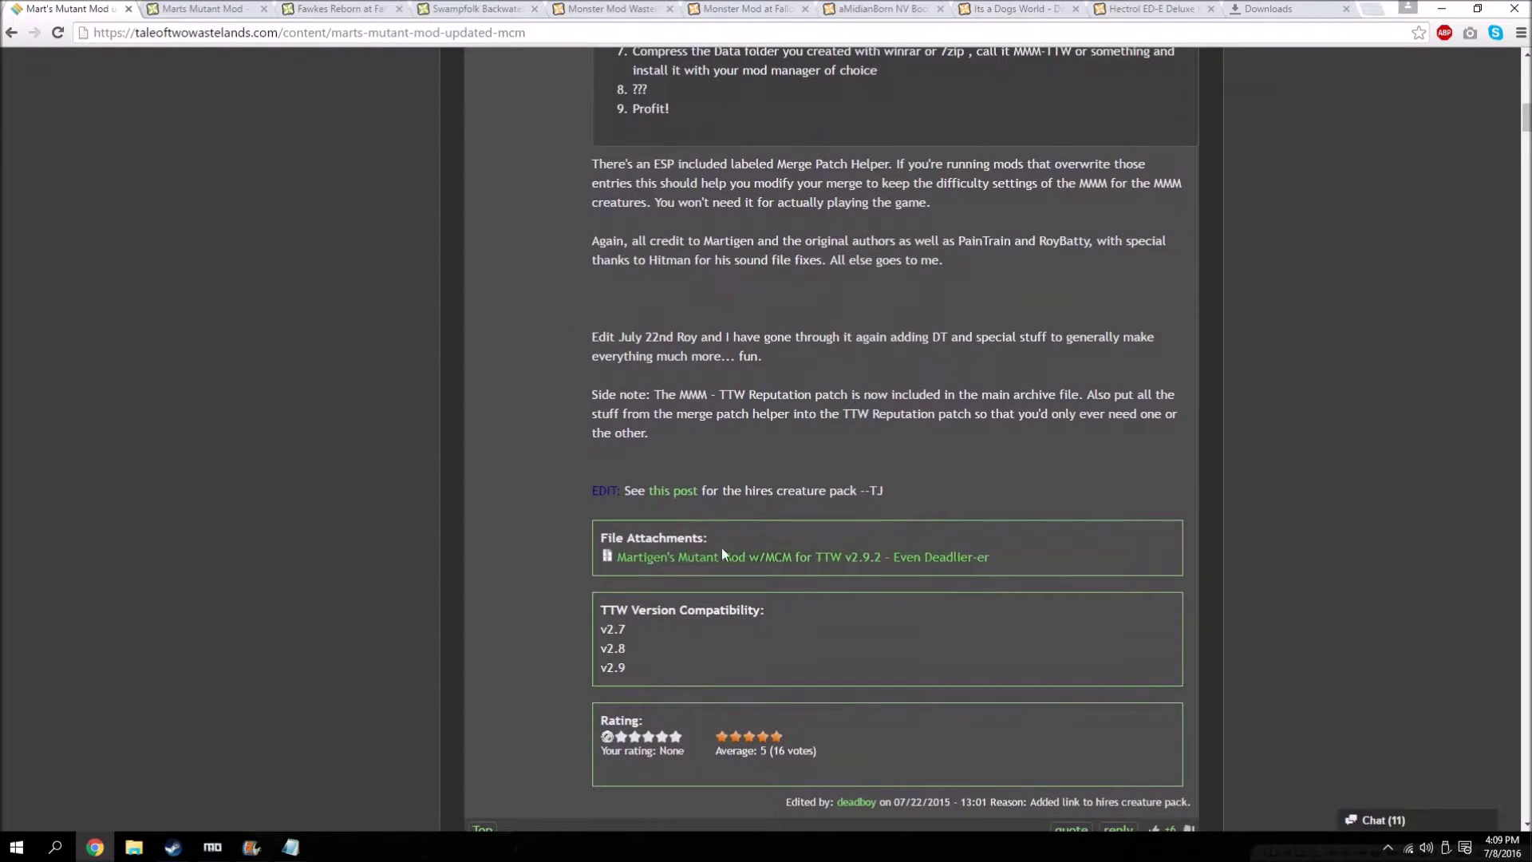
pyautogui.click(779, 559)
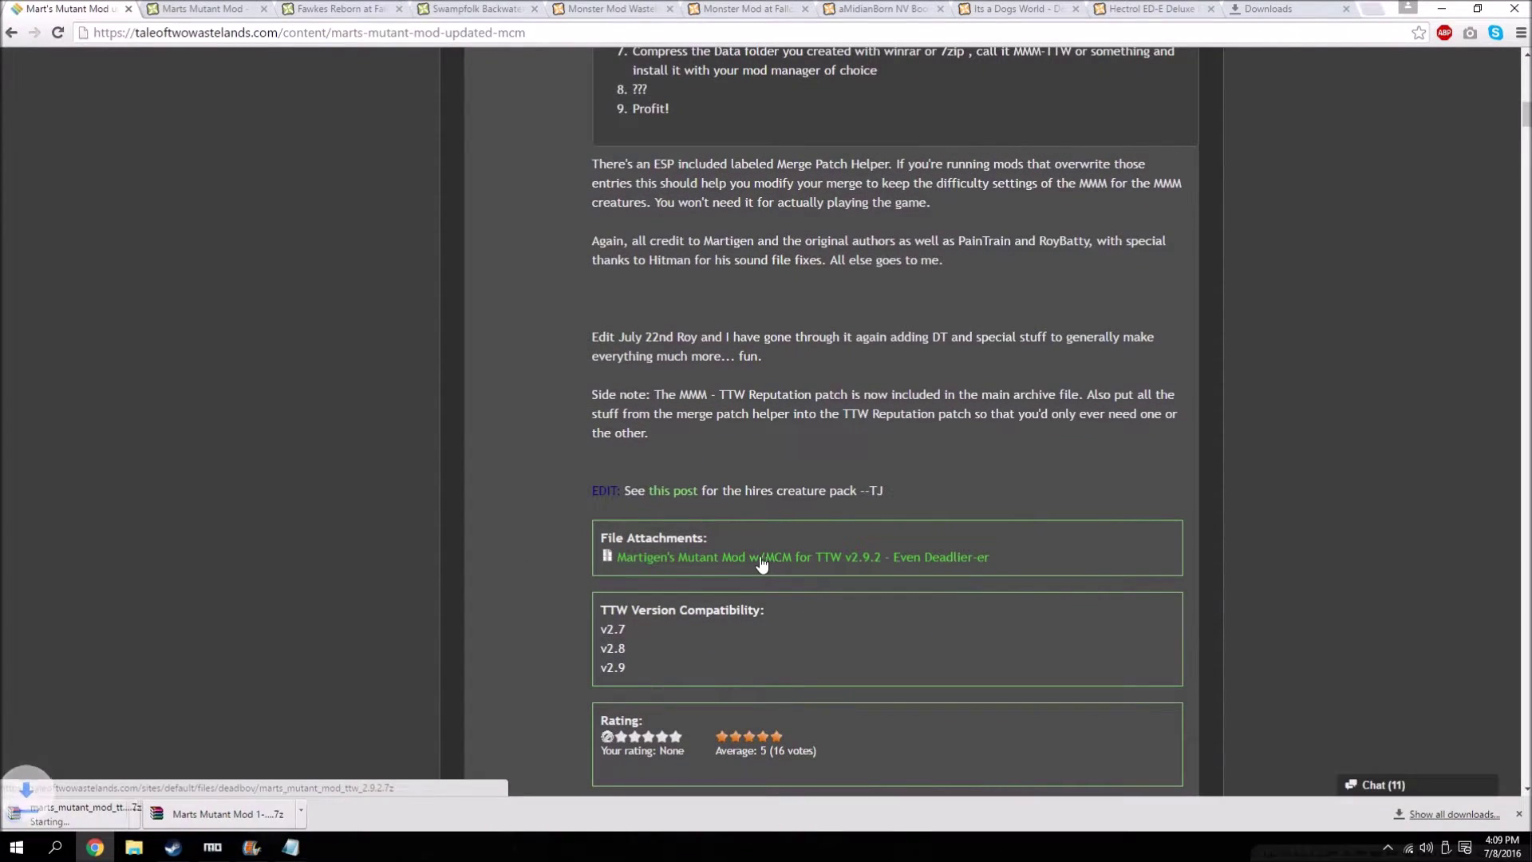
# - Clear the open windows out of the way and create a desktop folder named Mart Mutant Mod - TTW
pyautogui.click(1446, 6)
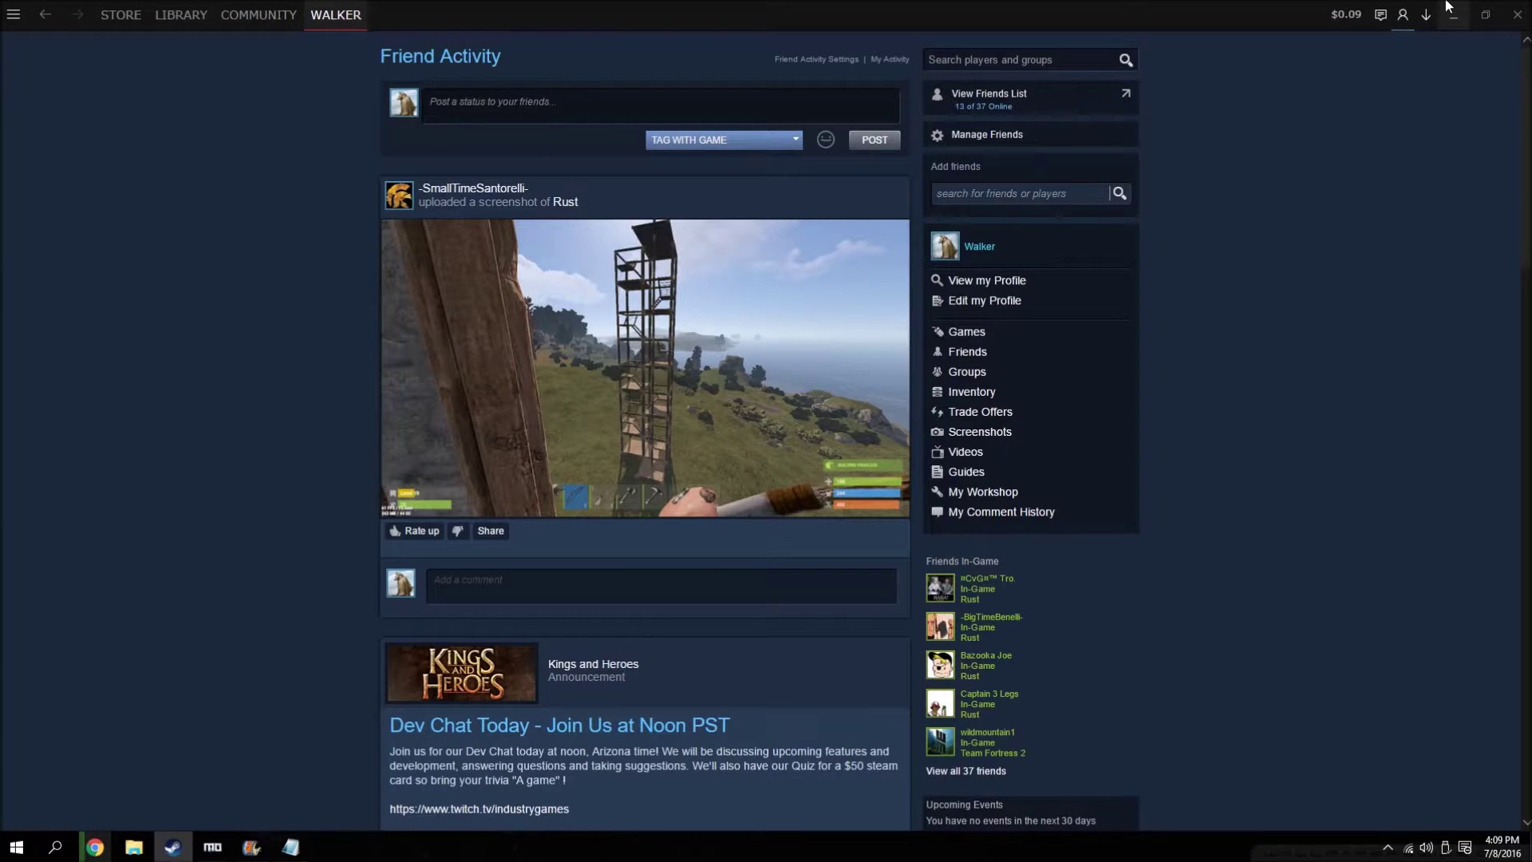
pyautogui.click(1446, 7)
pyautogui.rightClick(859, 312)
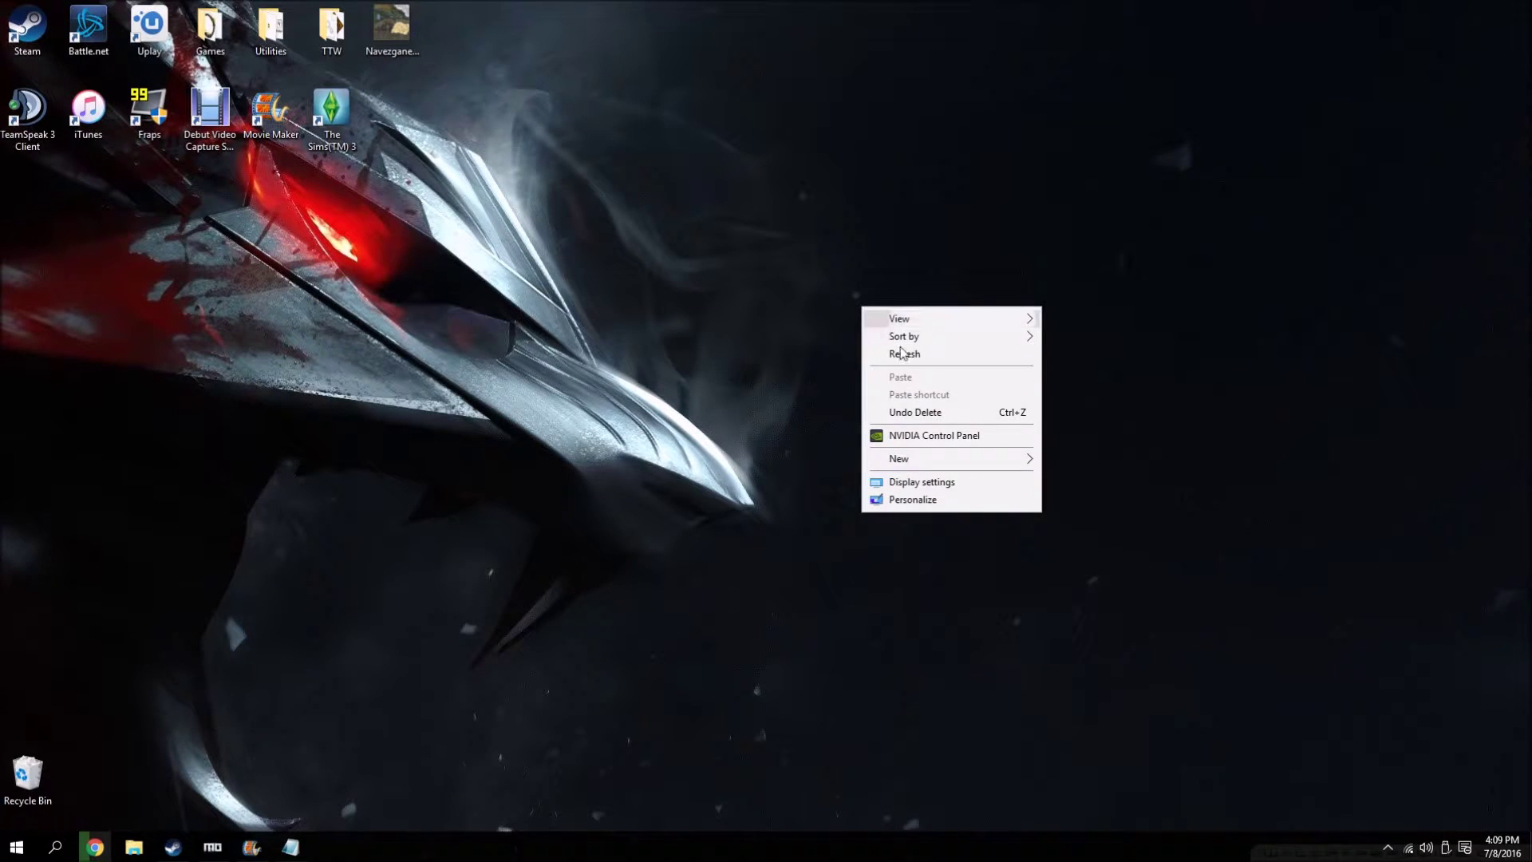
pyautogui.moveTo(965, 459)
pyautogui.click(1117, 461)
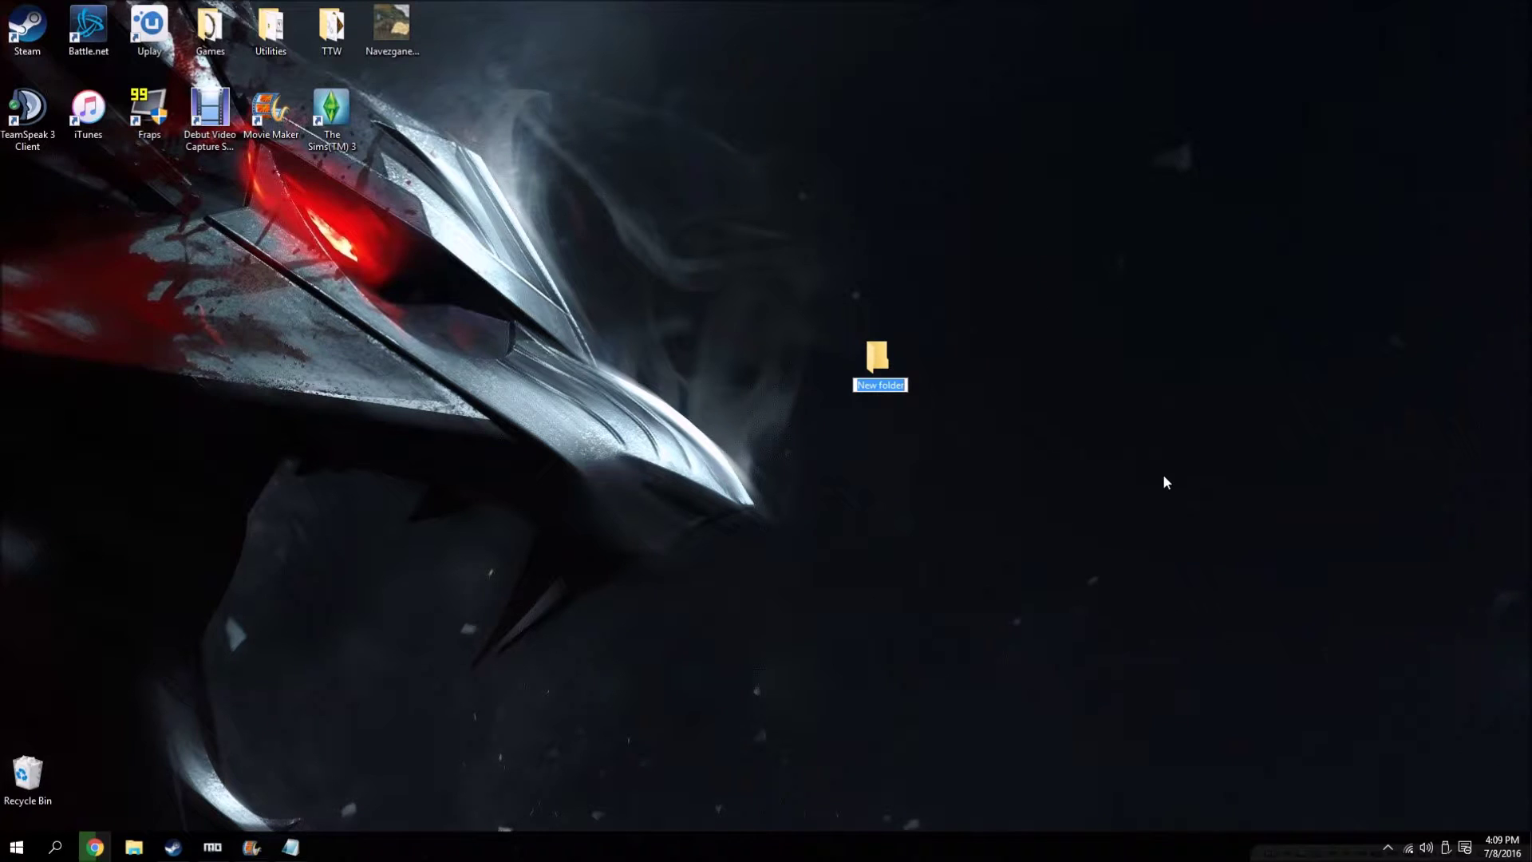
pyautogui.write('Mart Mutant mo')
pyautogui.press('BackSpace')
pyautogui.press('BackSpace')
pyautogui.write('Mod - TTW')
pyautogui.press('Return')
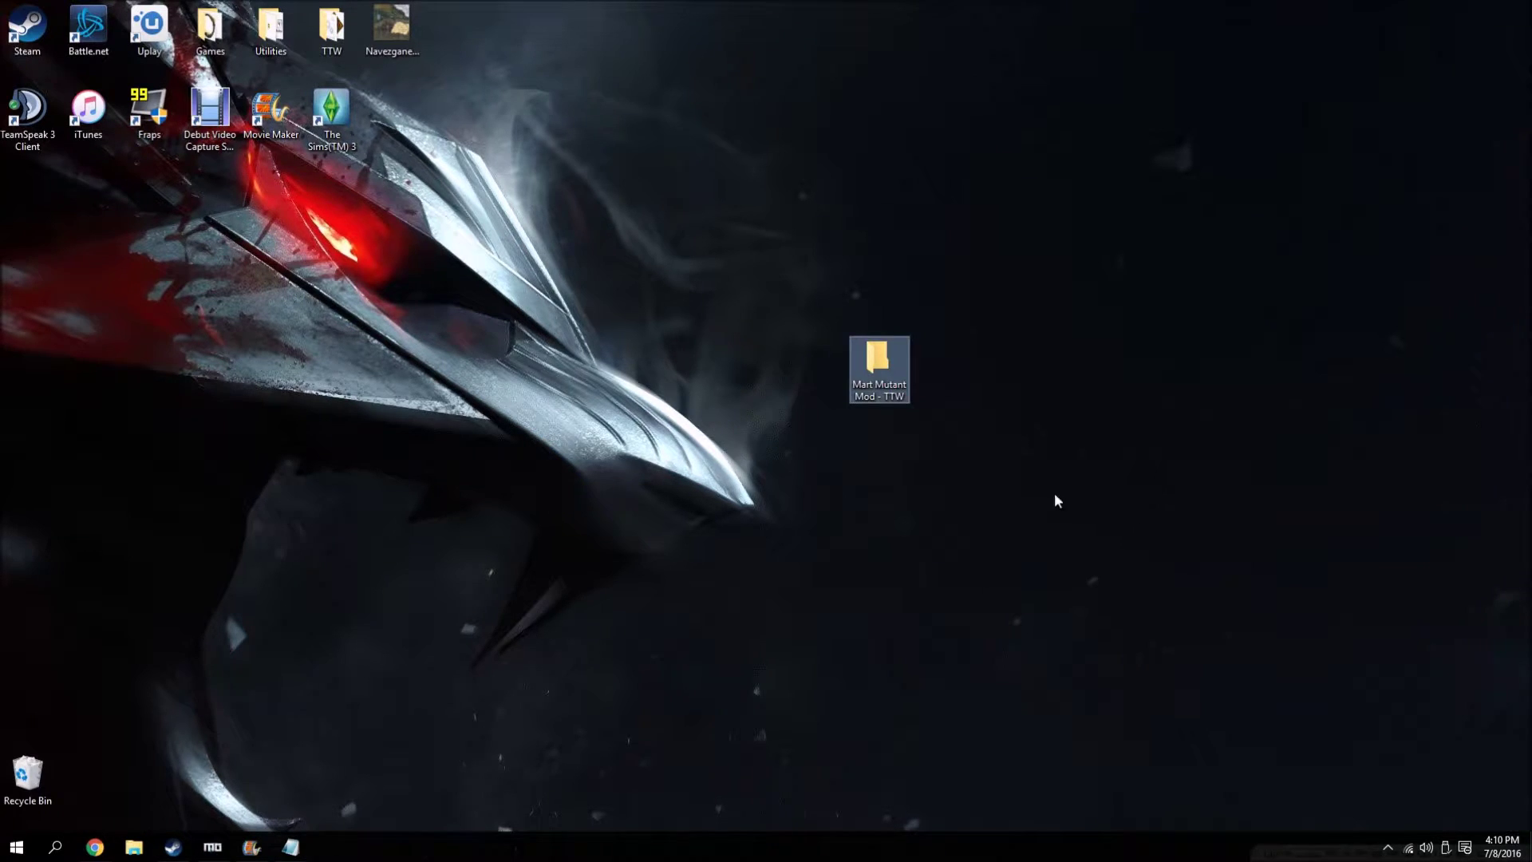
# - Move the new folder to a free area of the desktop and rename it Marts Mutant Mod - TTW
pyautogui.moveTo(895, 398); pyautogui.dragTo(1139, 232)
pyautogui.rightClick(1139, 227)
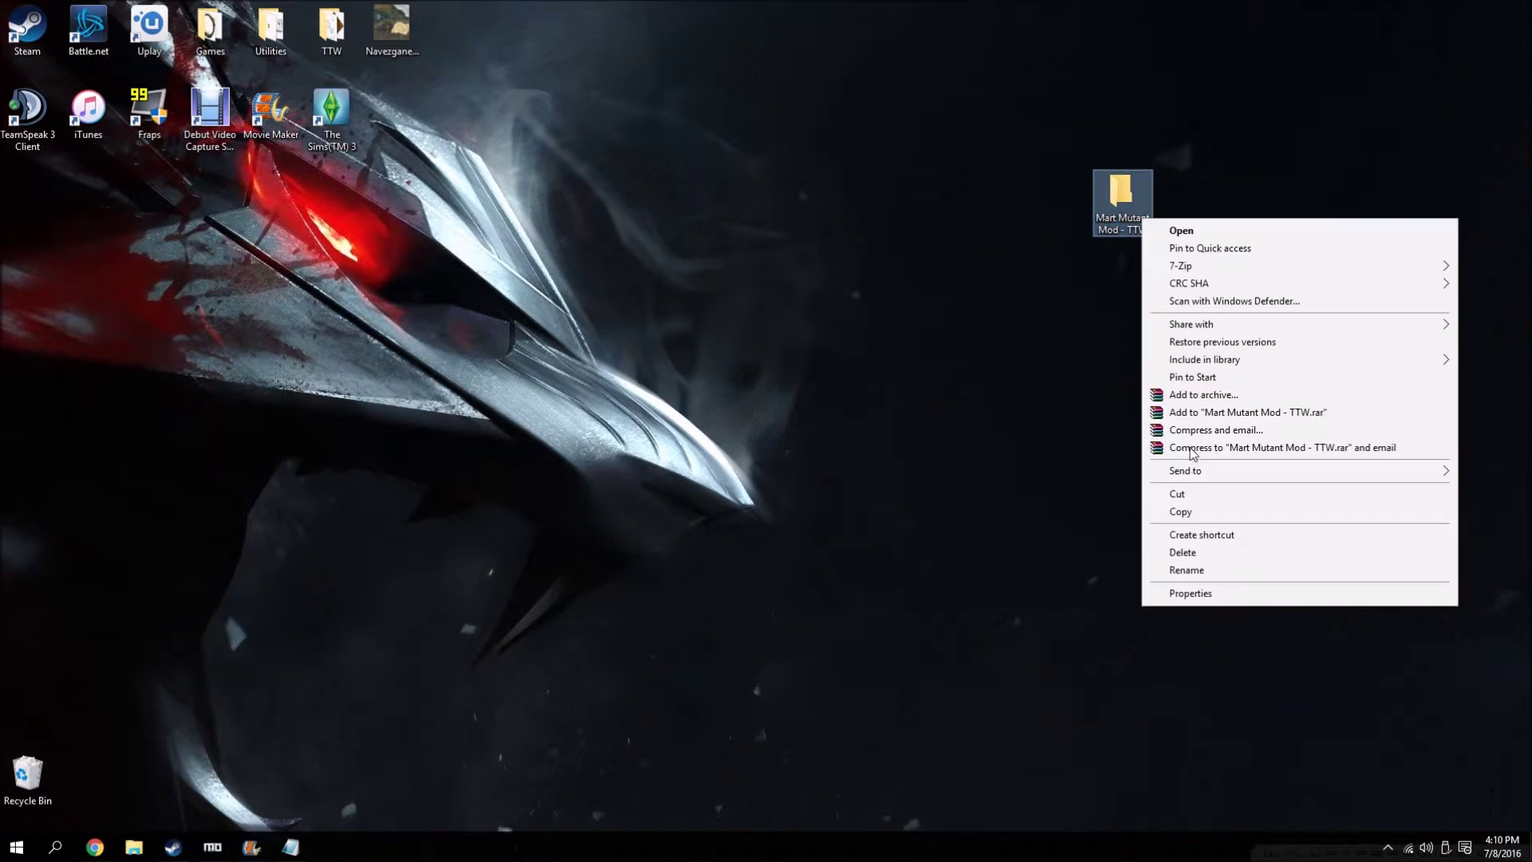
pyautogui.click(1197, 569)
pyautogui.press('Home')
pyautogui.press('Right')
pyautogui.press('Right')
pyautogui.press('Right')
pyautogui.press('Right')
pyautogui.write('s')
pyautogui.press('Return')
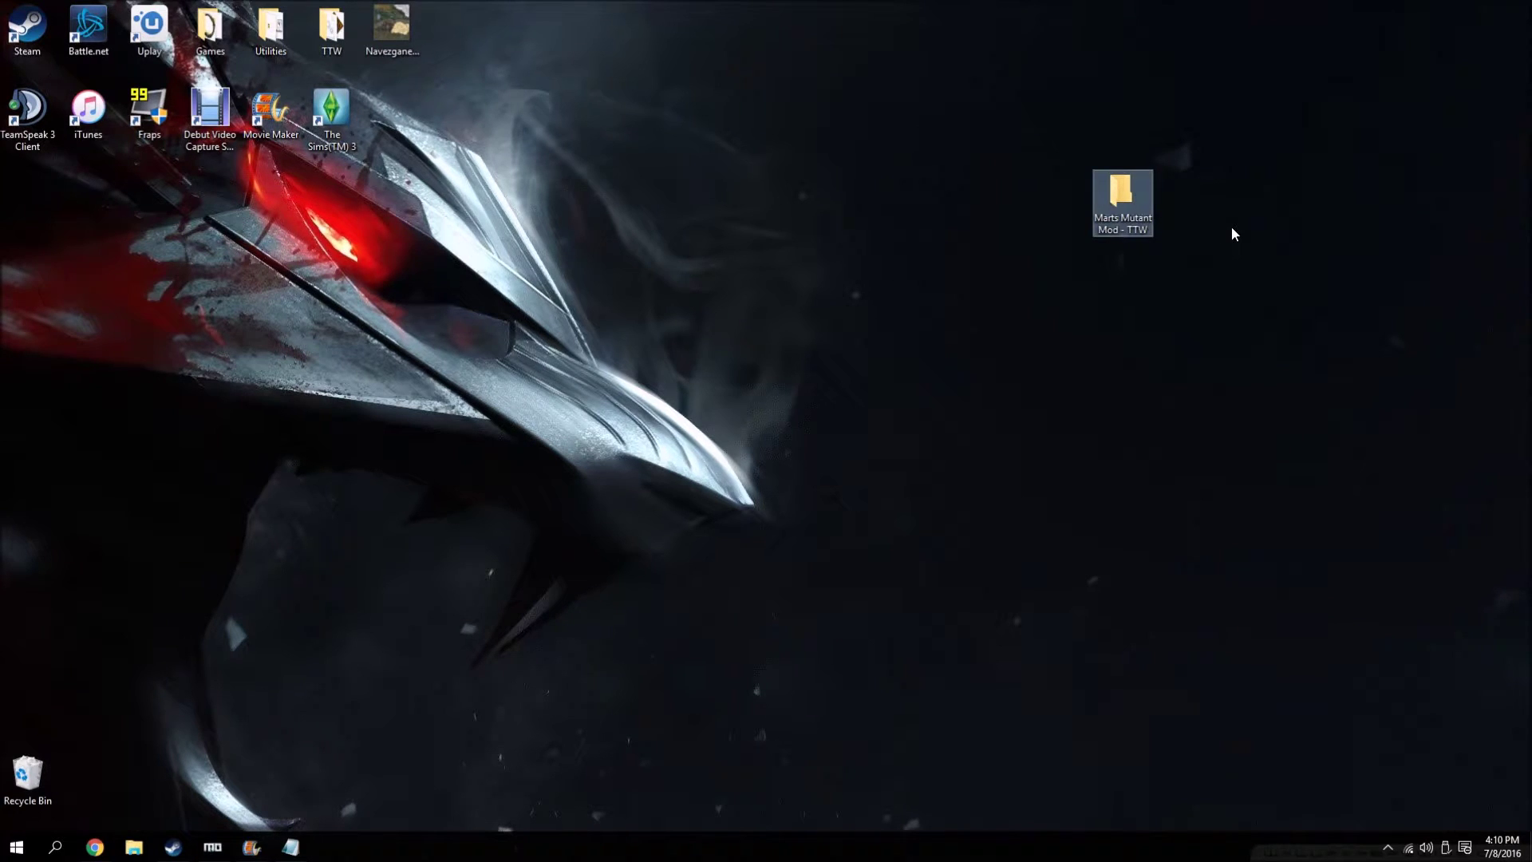
# - Move the two downloaded Marts Mutant Mod archives from the Downloads folder to the desktop
pyautogui.click(134, 846)
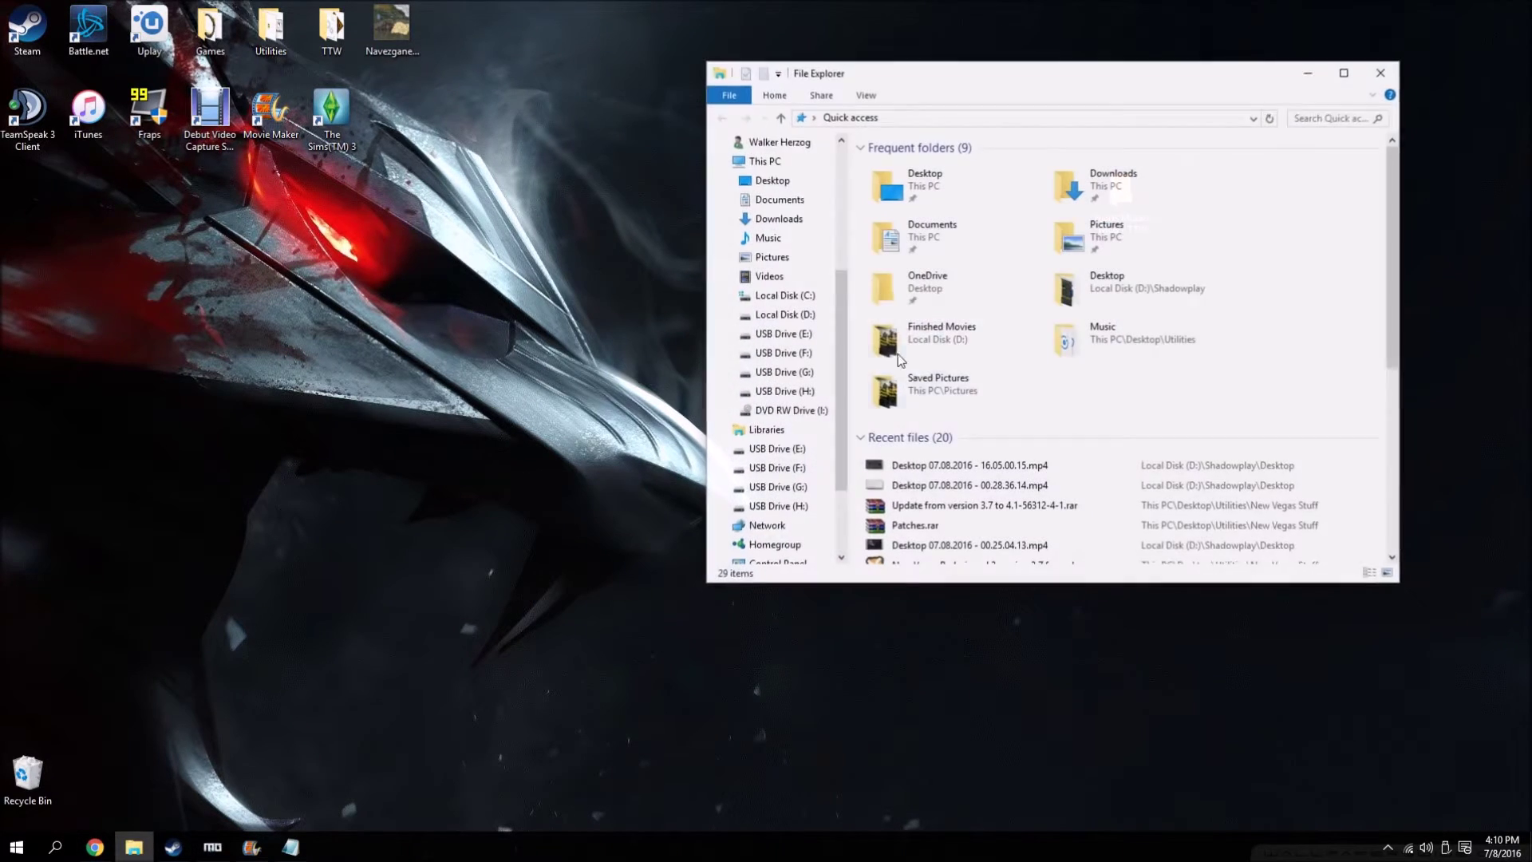
pyautogui.doubleClick(1108, 207)
pyautogui.moveTo(927, 258); pyautogui.dragTo(664, 293)
pyautogui.click(1382, 72)
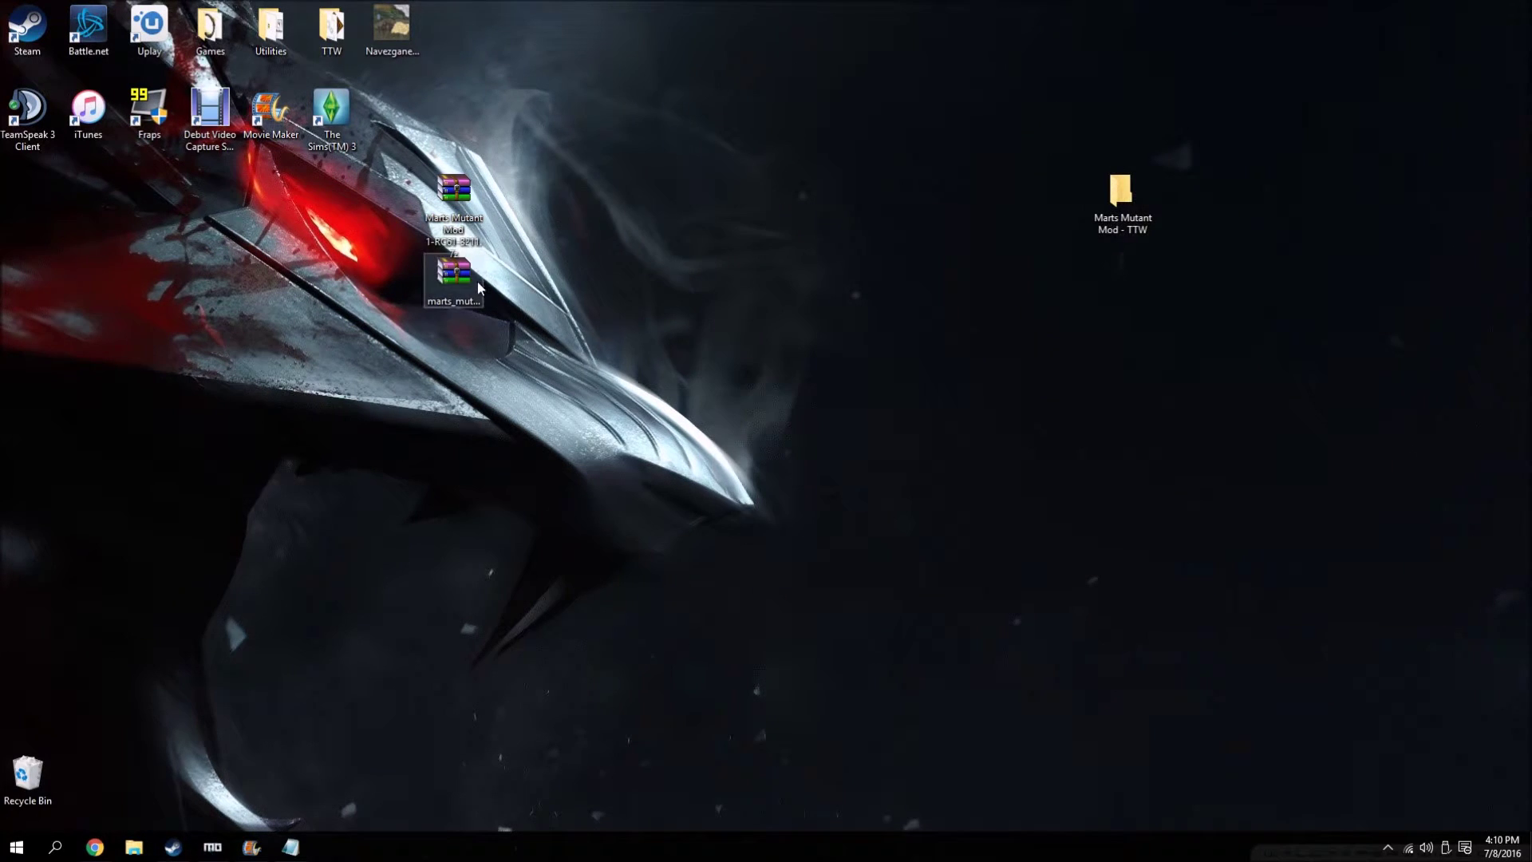
# - Extract both Marts Mutant Mod archives into their own folders and place these beside the archives on the desktop
pyautogui.rightClick(472, 193)
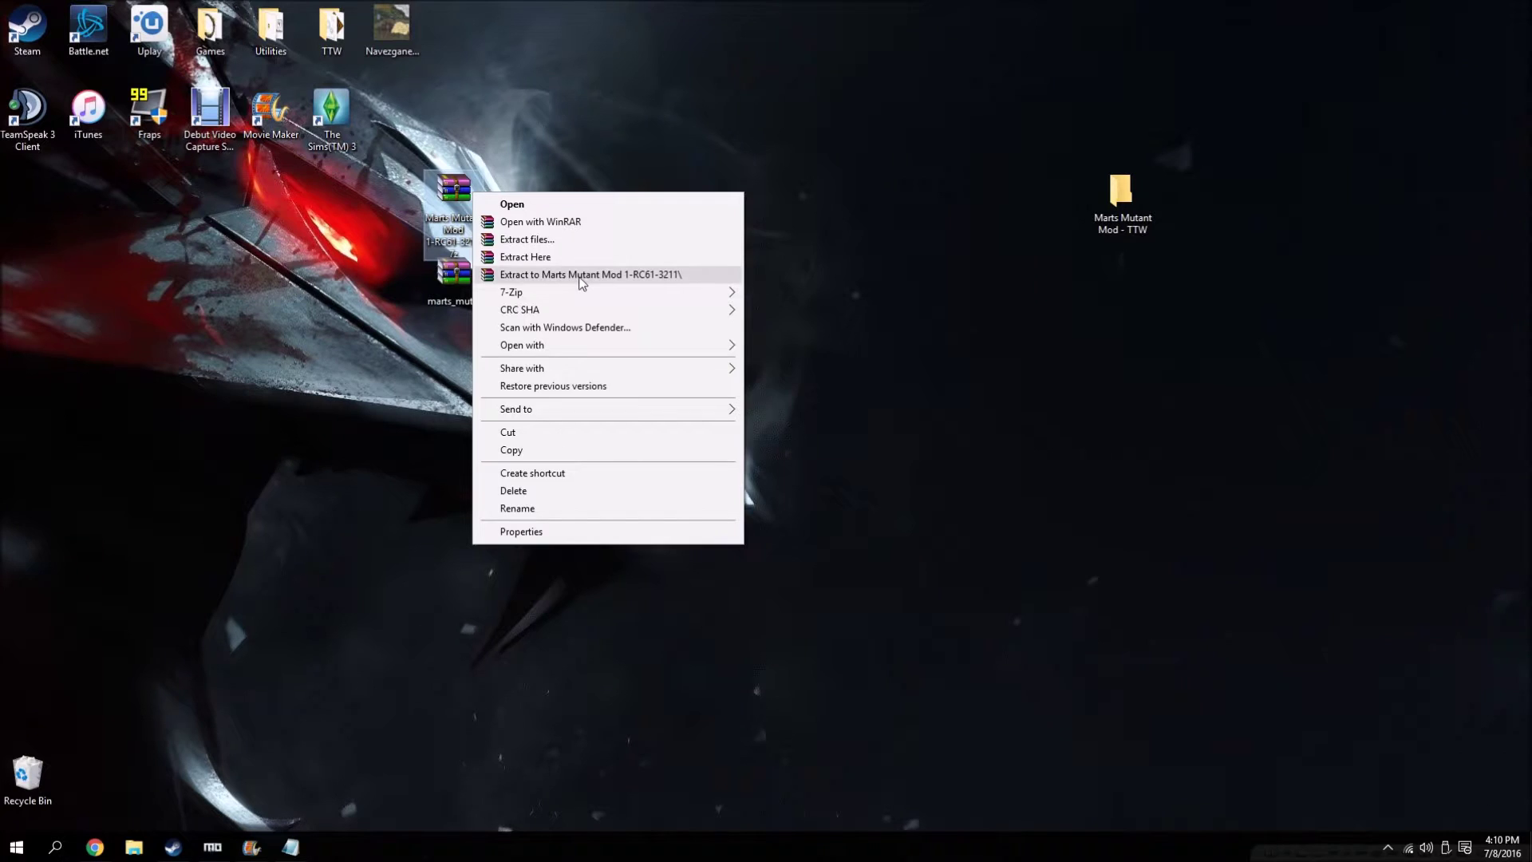
pyautogui.click(578, 275)
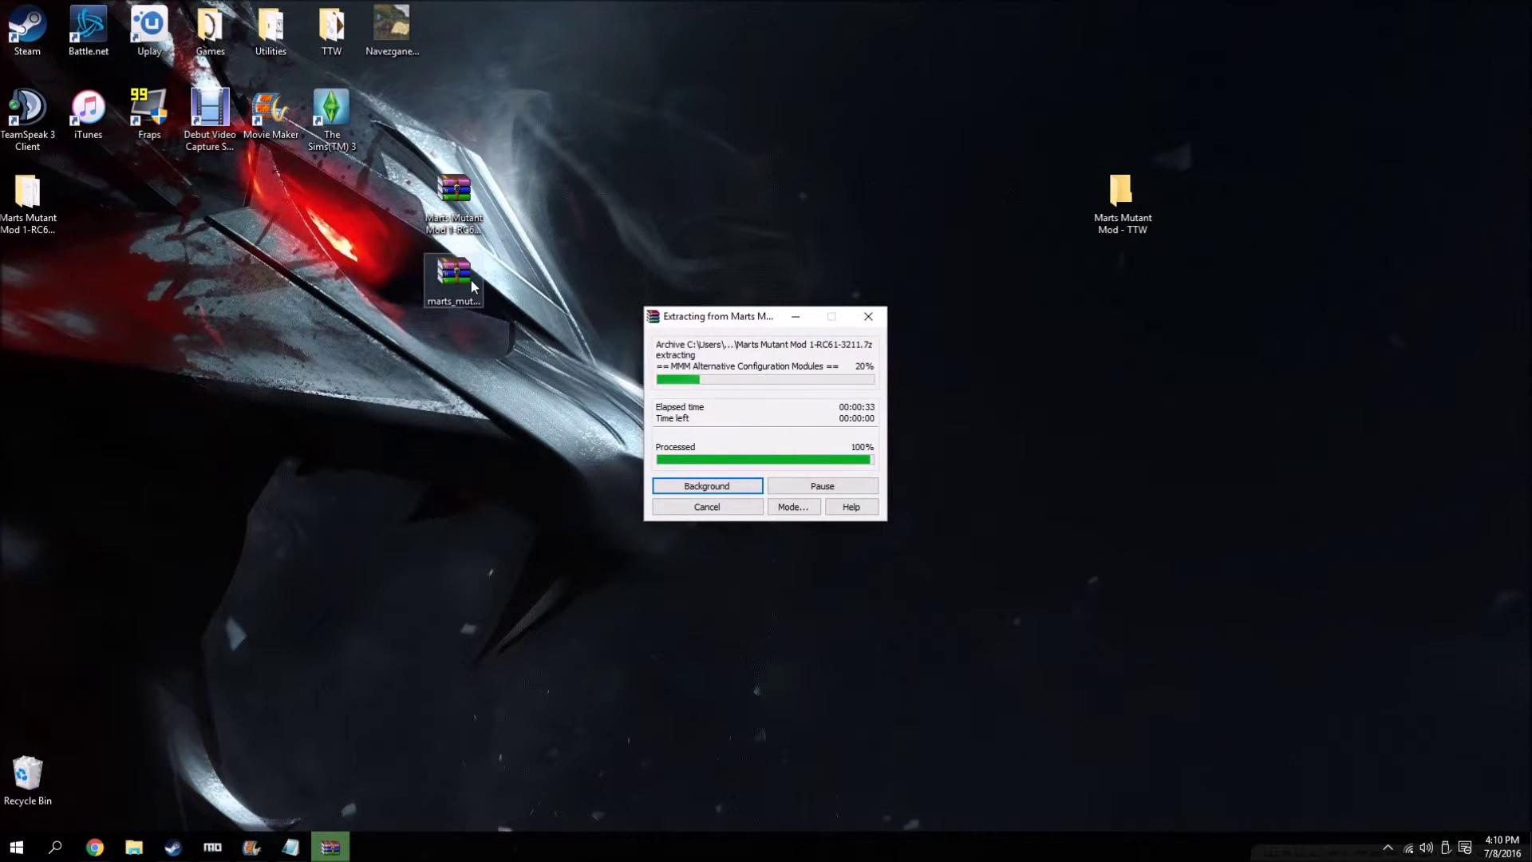
pyautogui.rightClick(471, 280)
pyautogui.click(590, 363)
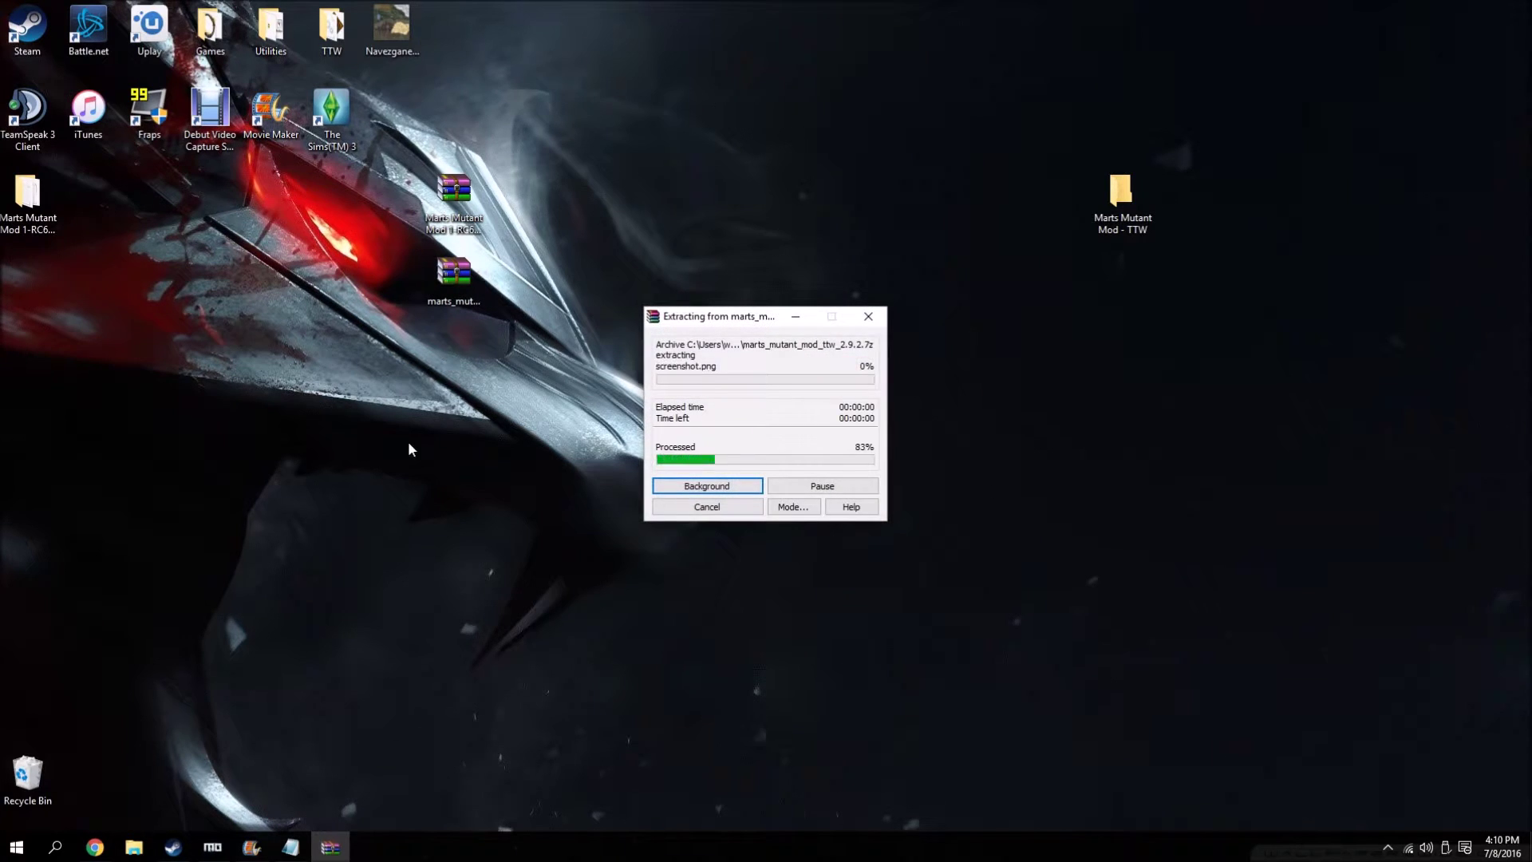
pyautogui.moveTo(46, 215); pyautogui.dragTo(646, 215)
pyautogui.moveTo(30, 279); pyautogui.dragTo(642, 295)
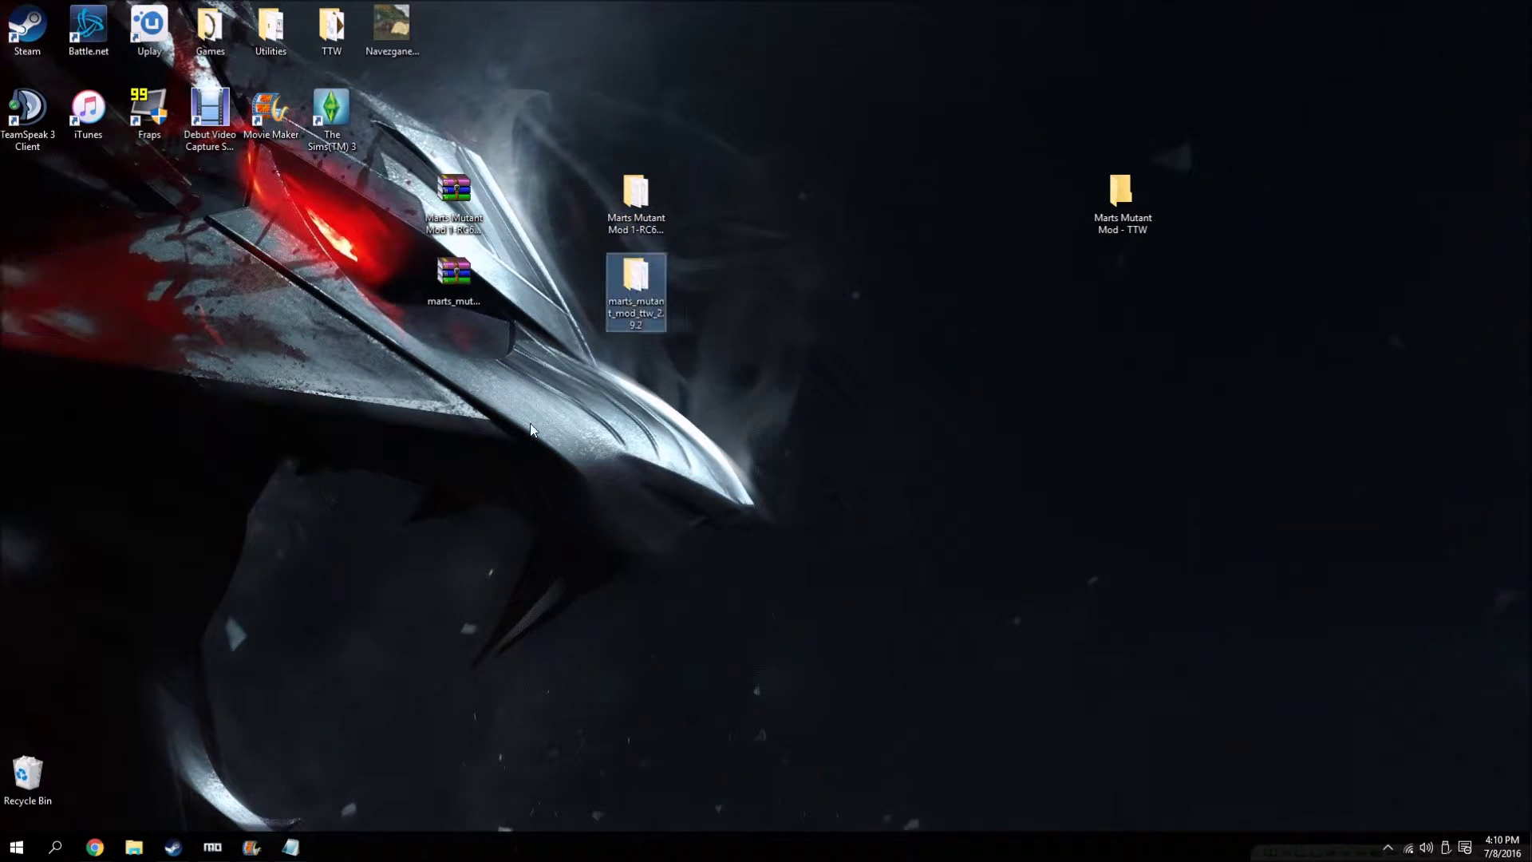
# - Switch to Chrome, close the downloads page and reread the installation instructions in the Mart's Mutant Mod post
pyautogui.click(94, 846)
pyautogui.scroll(4, 434, 482)
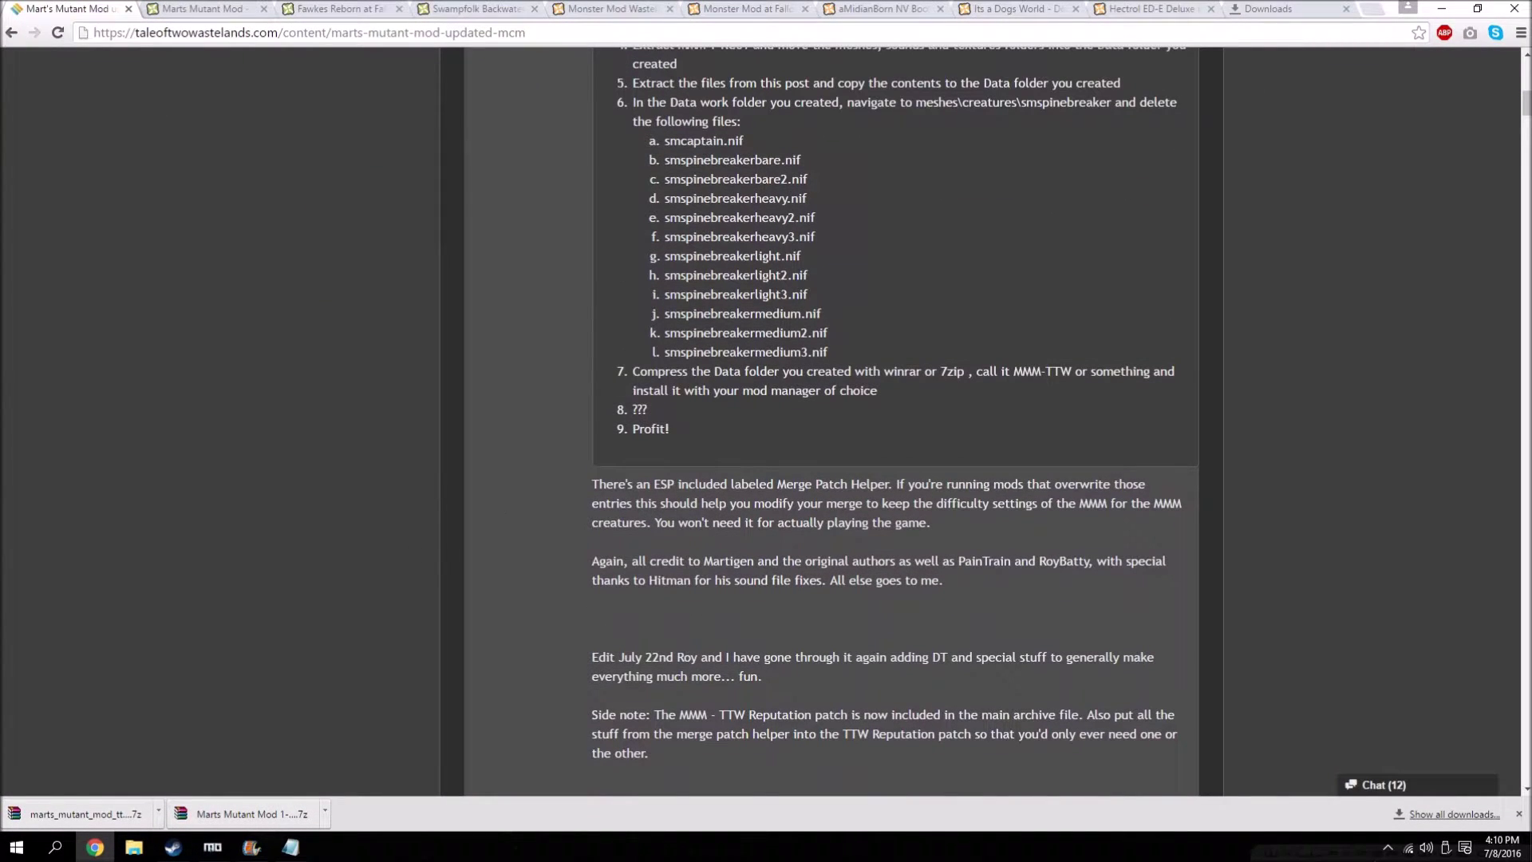
pyautogui.click(1454, 814)
pyautogui.click(1346, 9)
pyautogui.click(80, 9)
pyautogui.scroll(3, 251, 452)
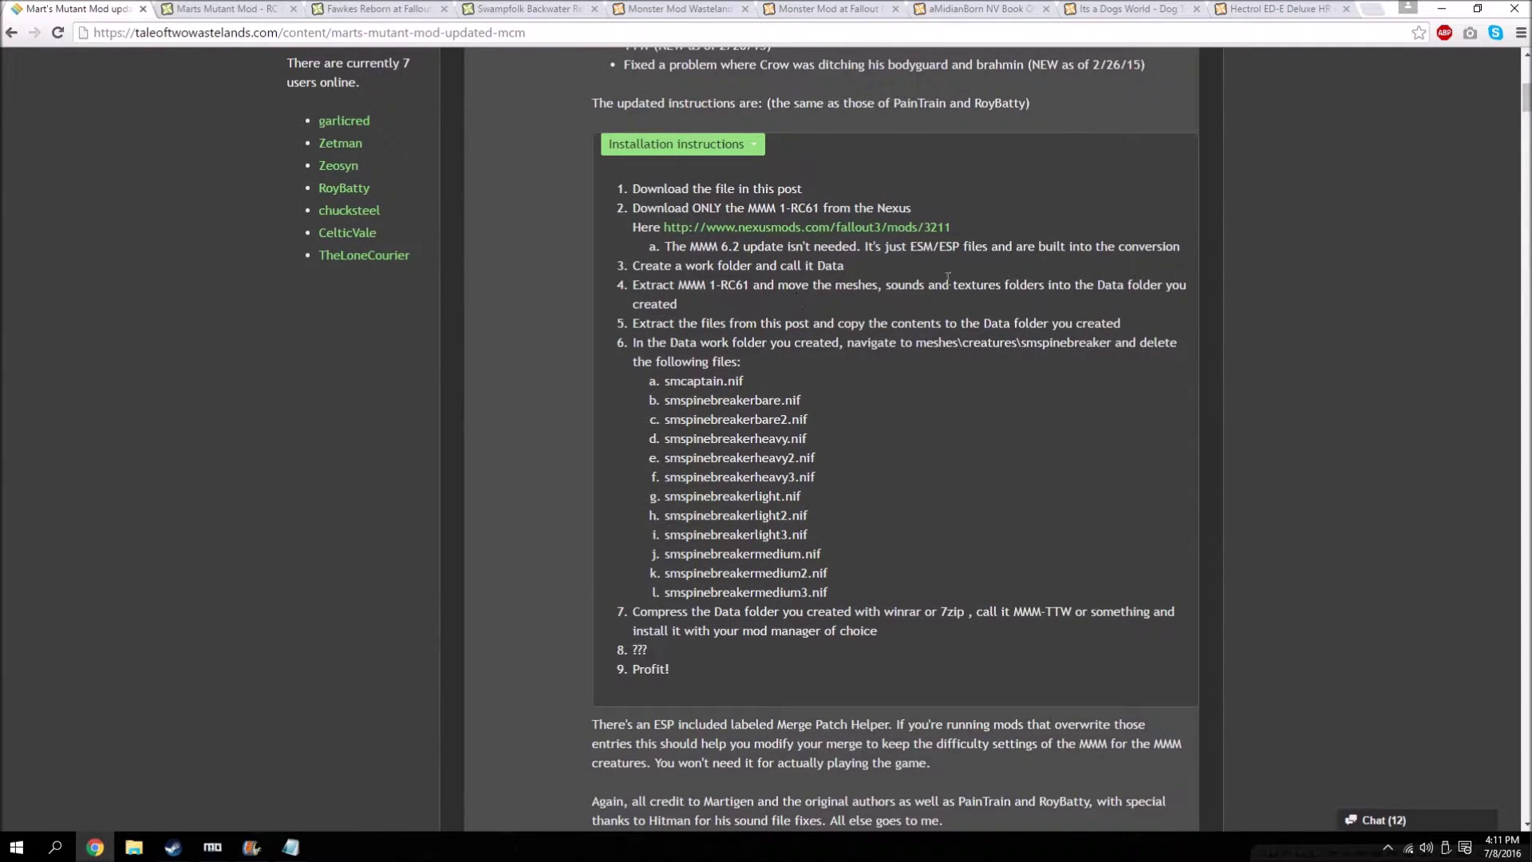
pyautogui.click(1441, 9)
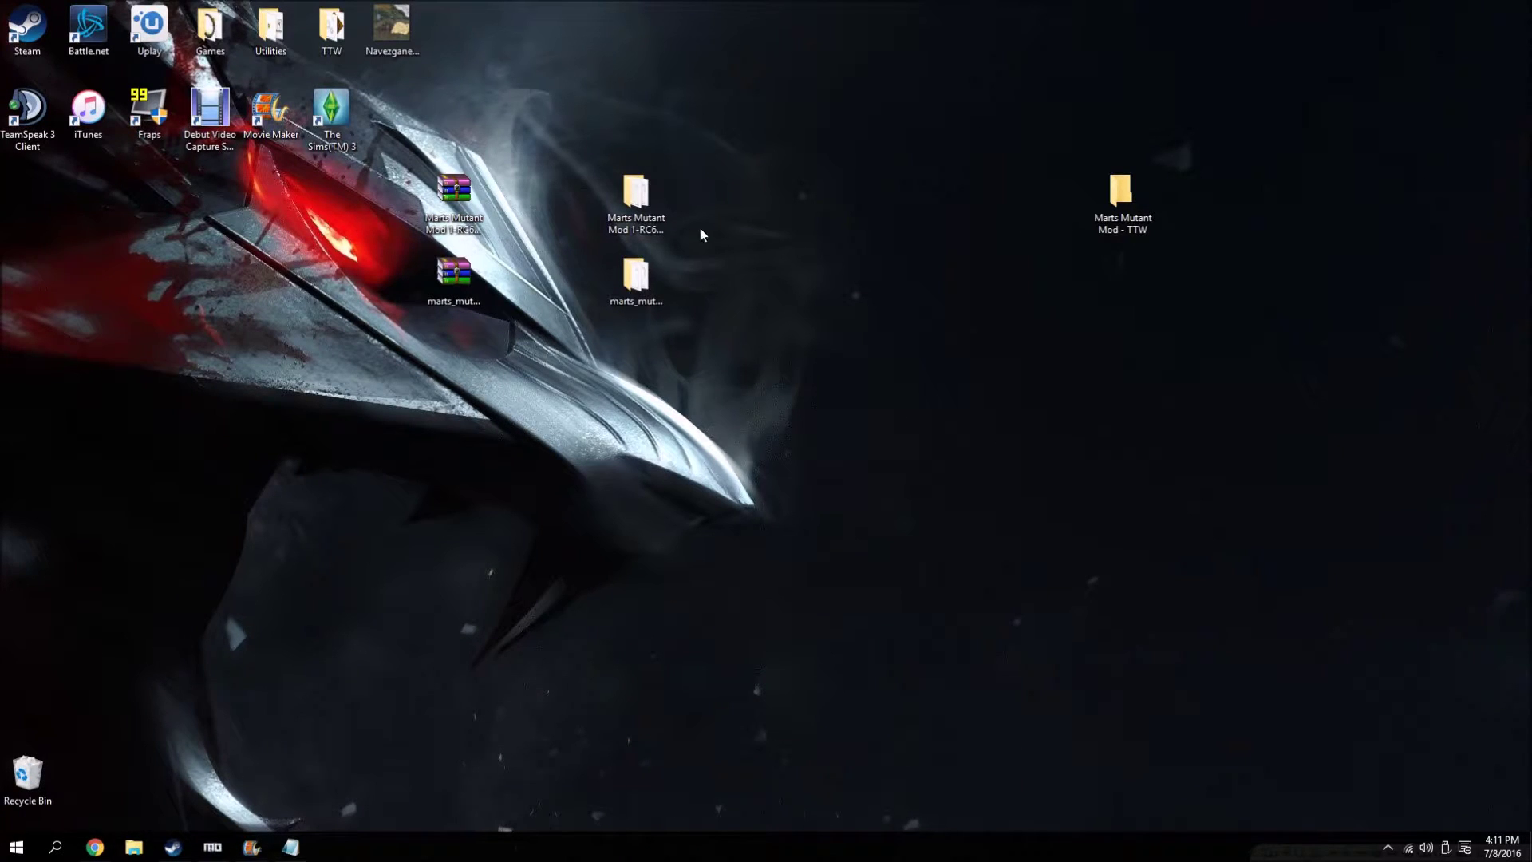
# - Move the meshes, sound and textures folders from the extracted Marts Mutant Mod 1-RC61-3211 folder into Marts Mutant Mod - TTW
pyautogui.click(658, 206)
pyautogui.doubleClick(658, 205)
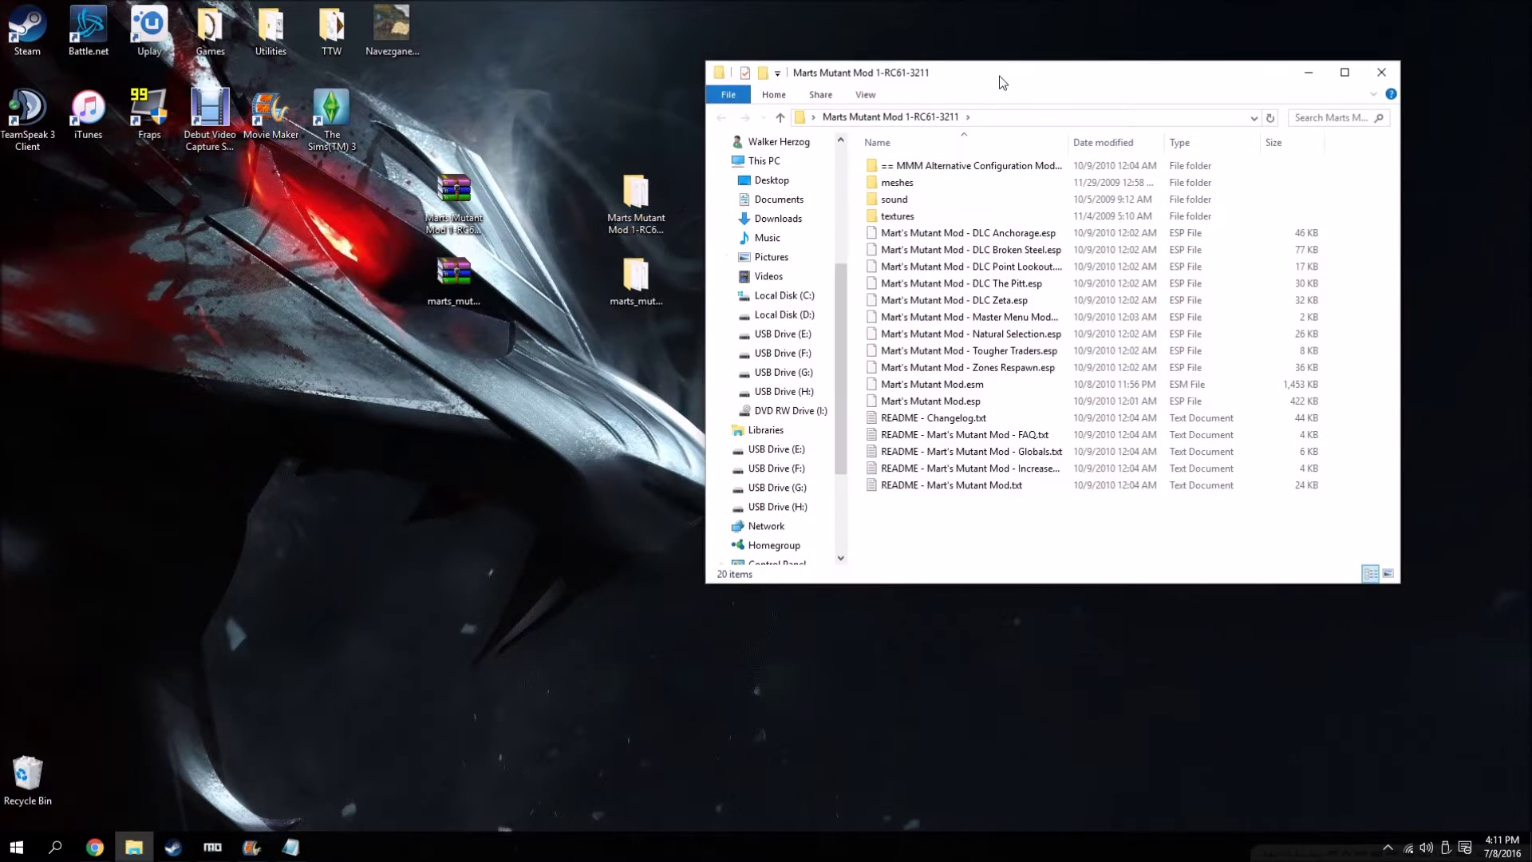
pyautogui.moveTo(1004, 84); pyautogui.dragTo(487, 89)
pyautogui.moveTo(347, 190); pyautogui.dragTo(1161, 215)
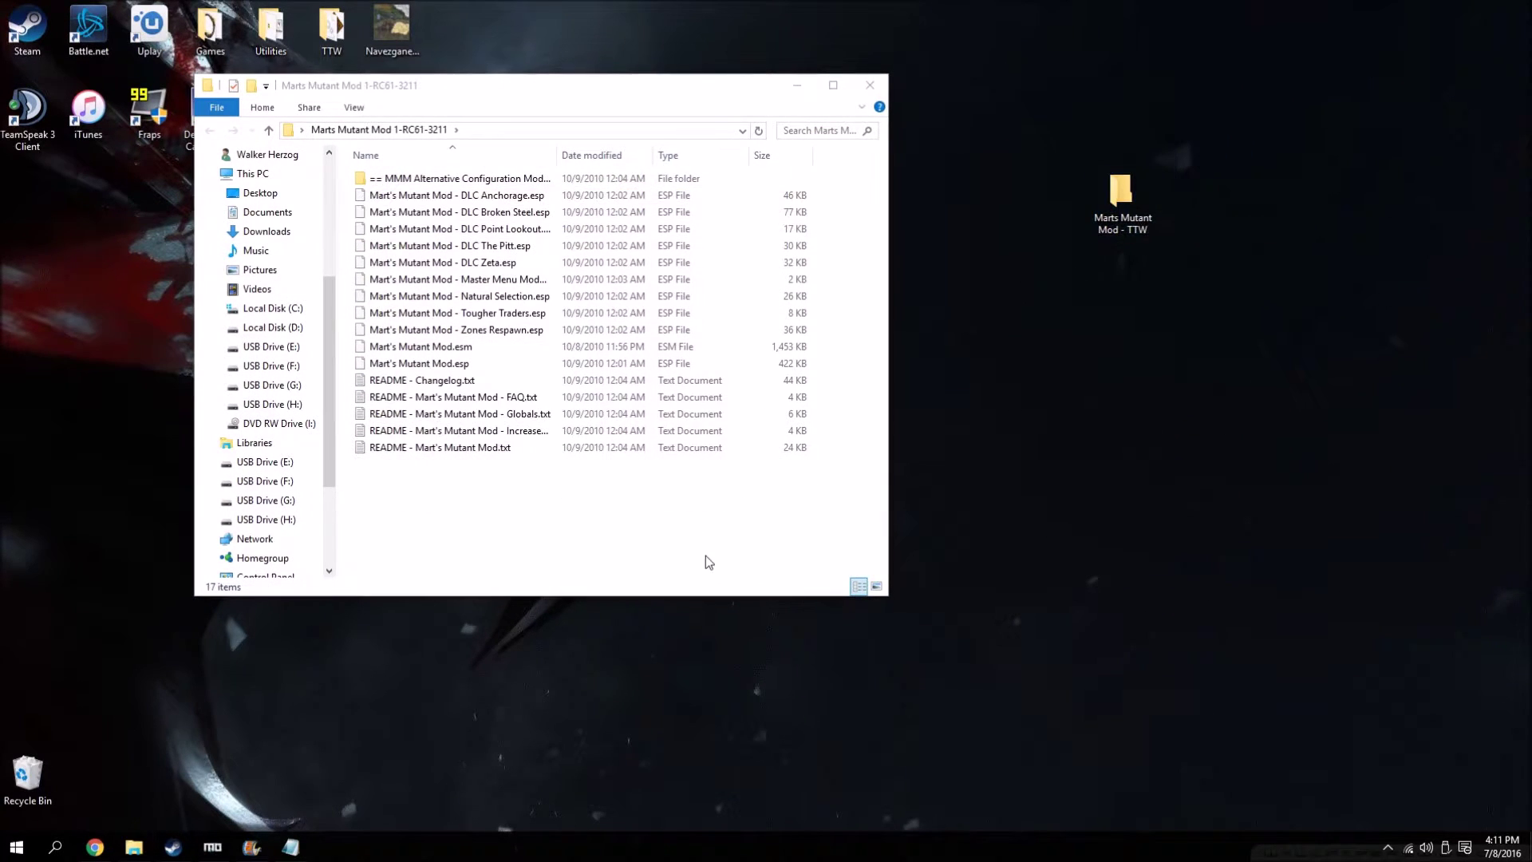
pyautogui.click(869, 85)
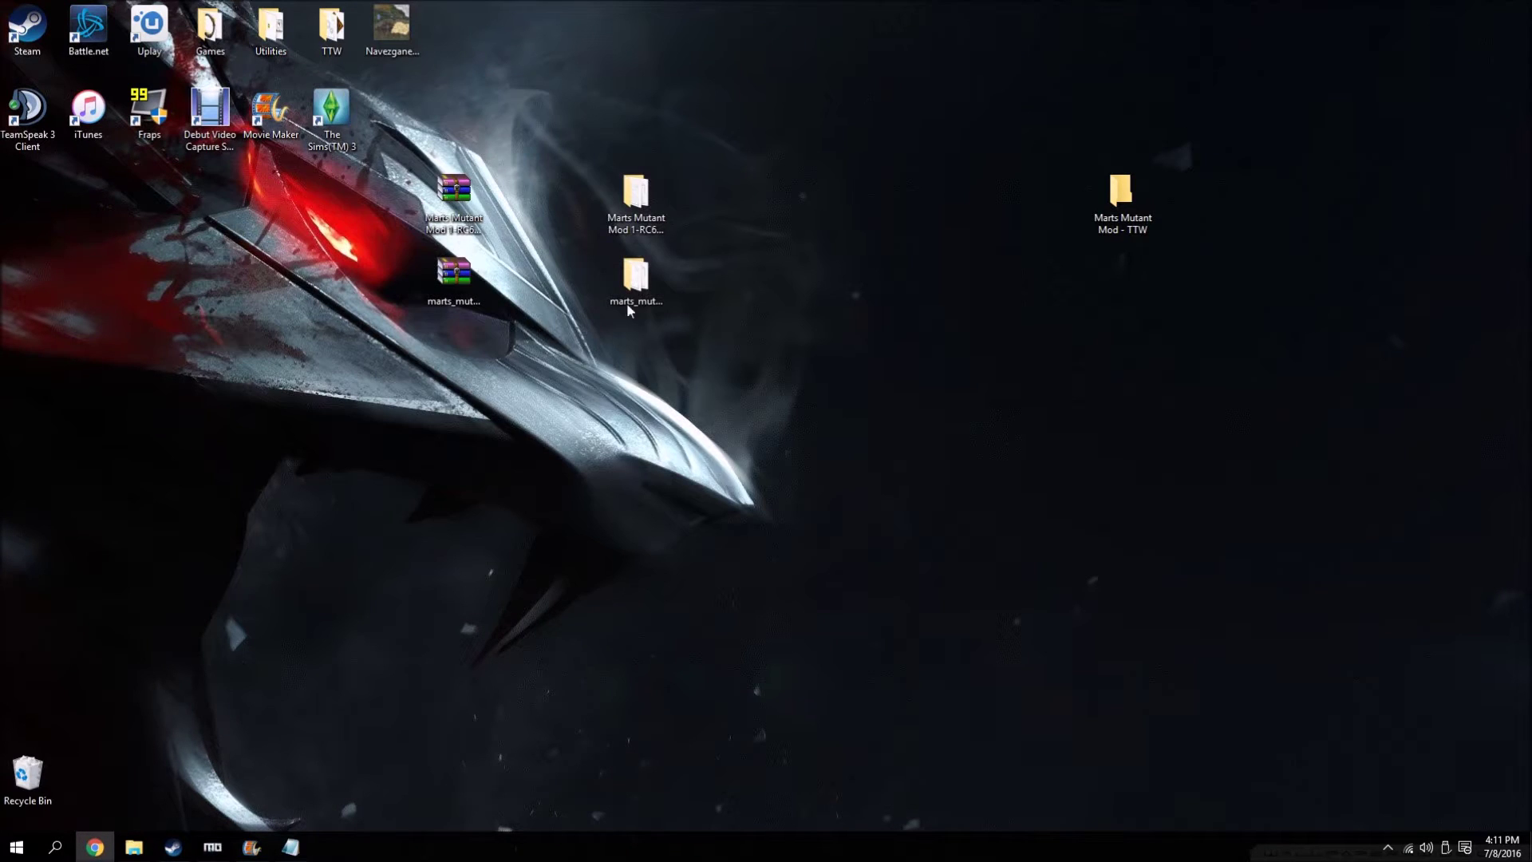
# - Following the forum instructions, move all contents of marts_mutant_mod_ttw_2.9.2 into Marts Mutant Mod - TTW, replacing files with the same names
pyautogui.click(99, 849)
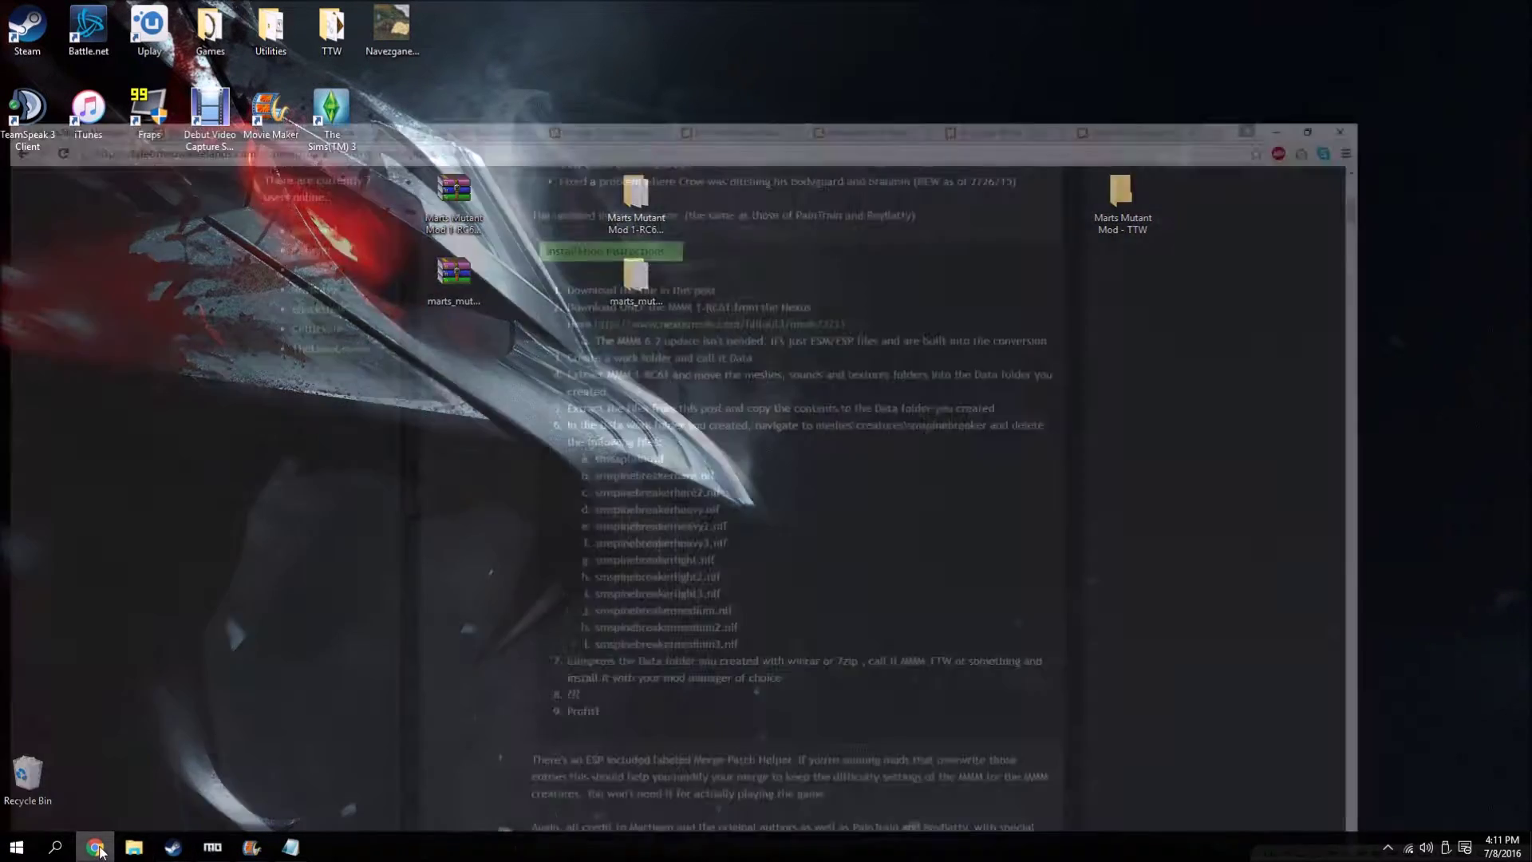
pyautogui.scroll(-1, 676, 336)
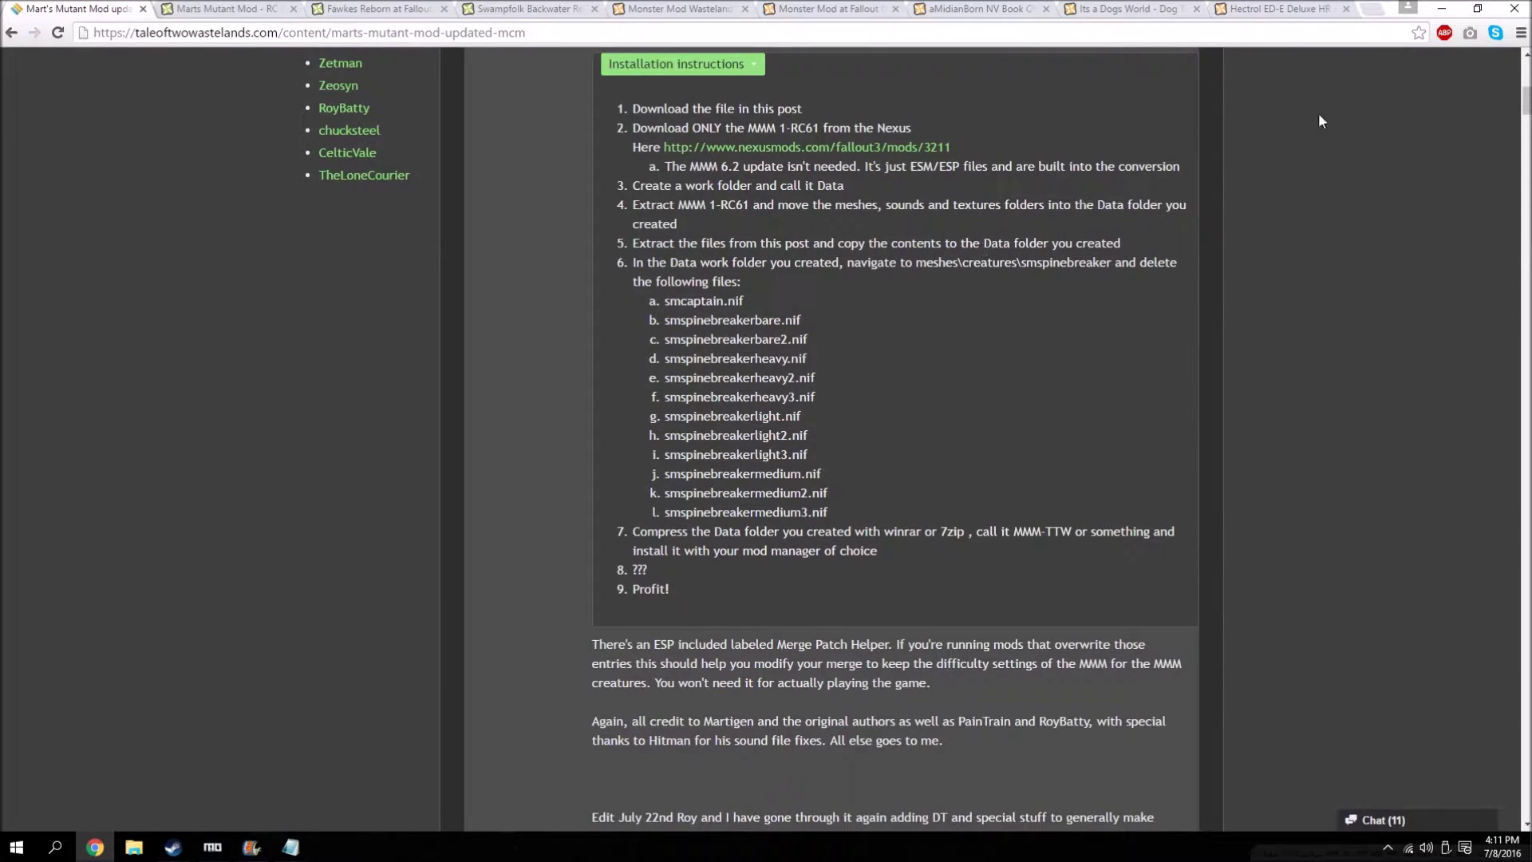
pyautogui.click(1429, 10)
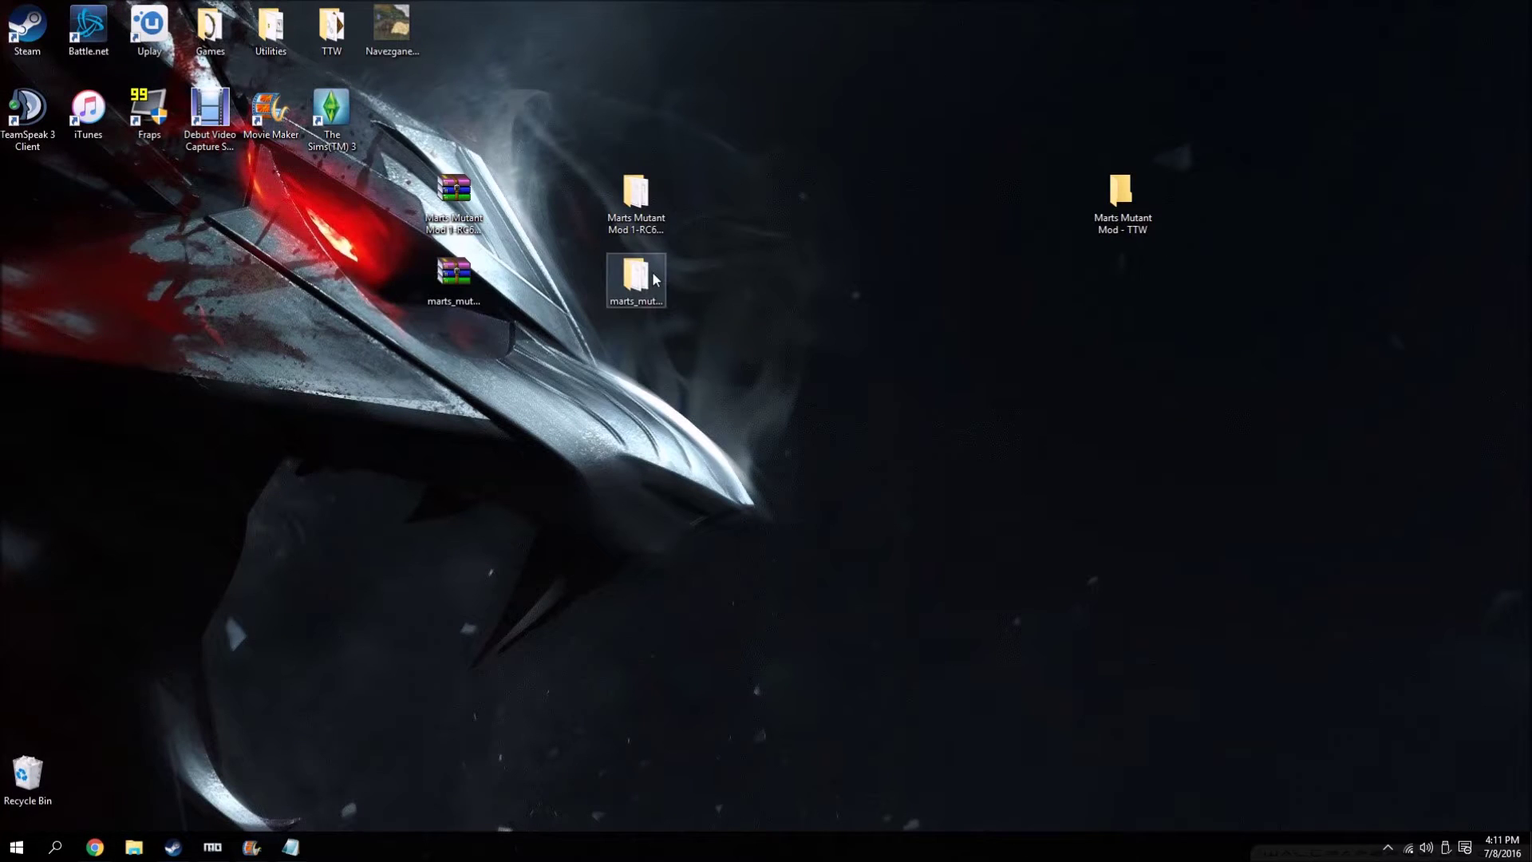
pyautogui.doubleClick(654, 276)
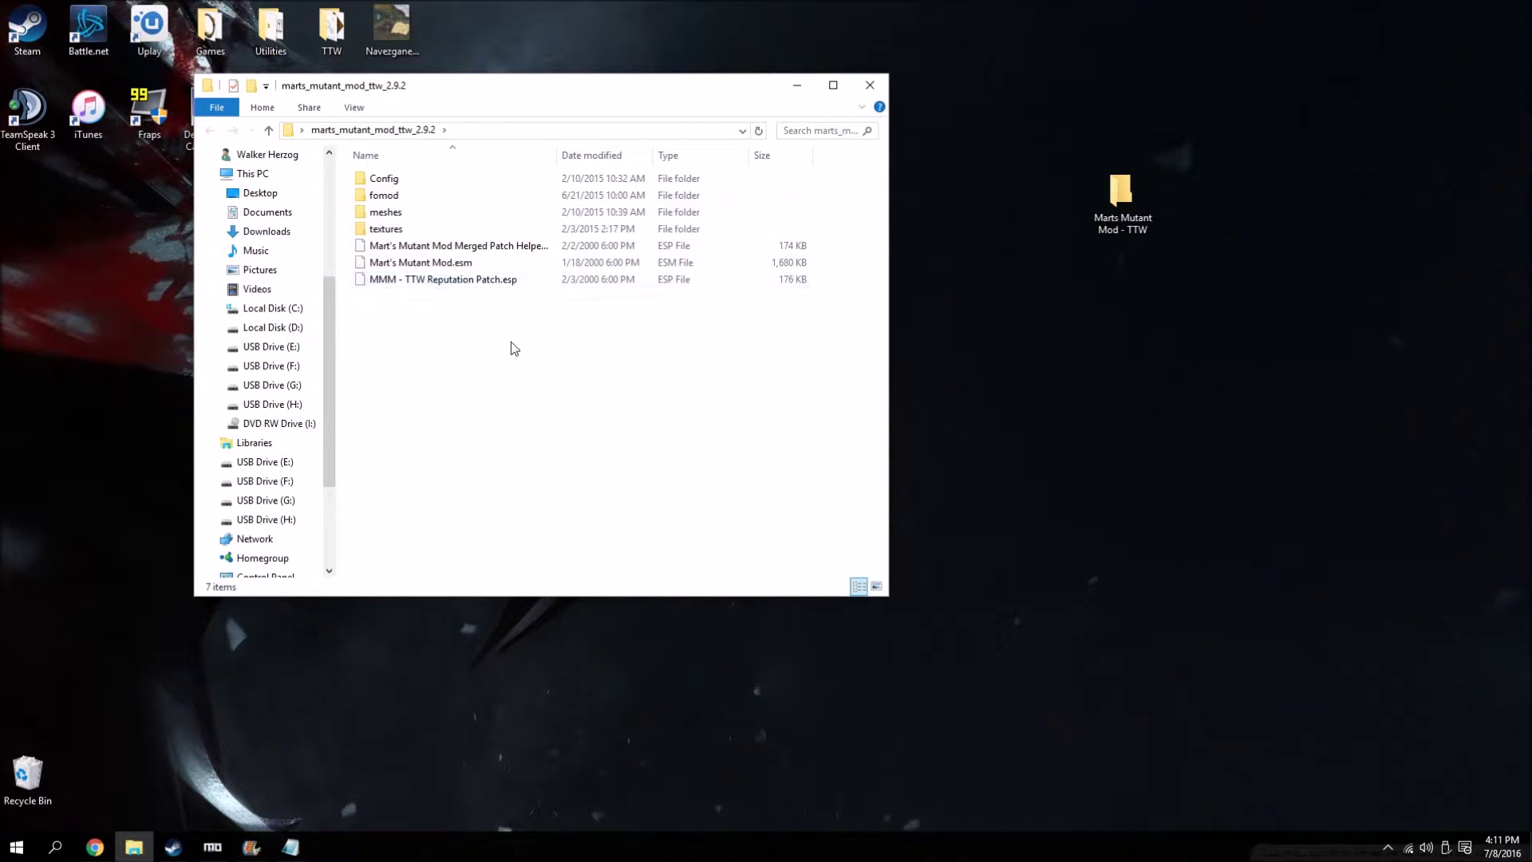
pyautogui.click(486, 246)
pyautogui.moveTo(451, 333); pyautogui.dragTo(1115, 203)
pyautogui.click(706, 299)
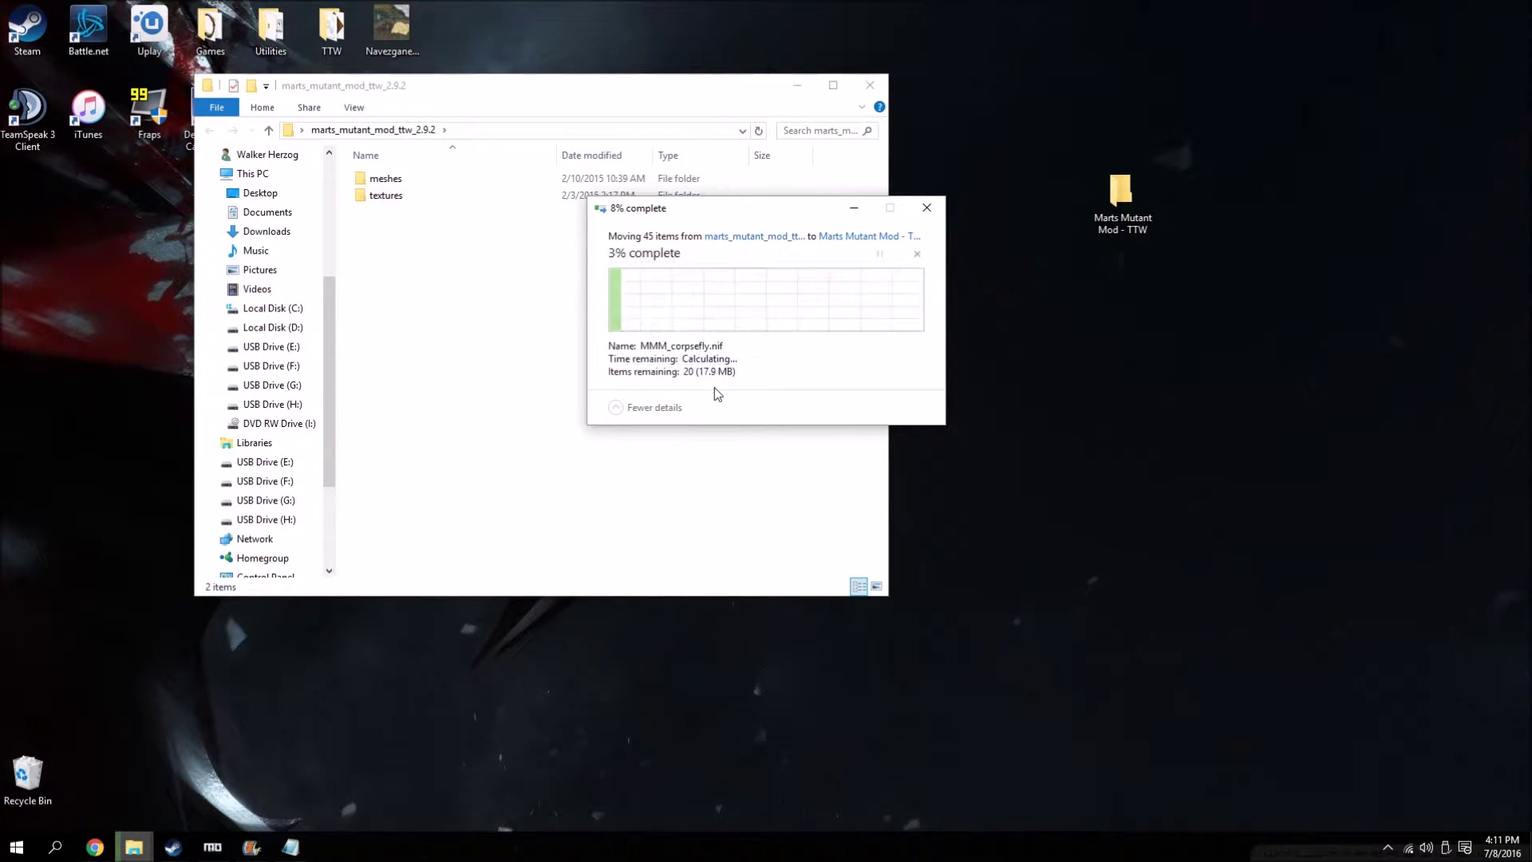
# - Check the contents of the combined Marts Mutant Mod - TTW folder and compress it into Marts Mutant Mod - TTW.rar
pyautogui.click(870, 85)
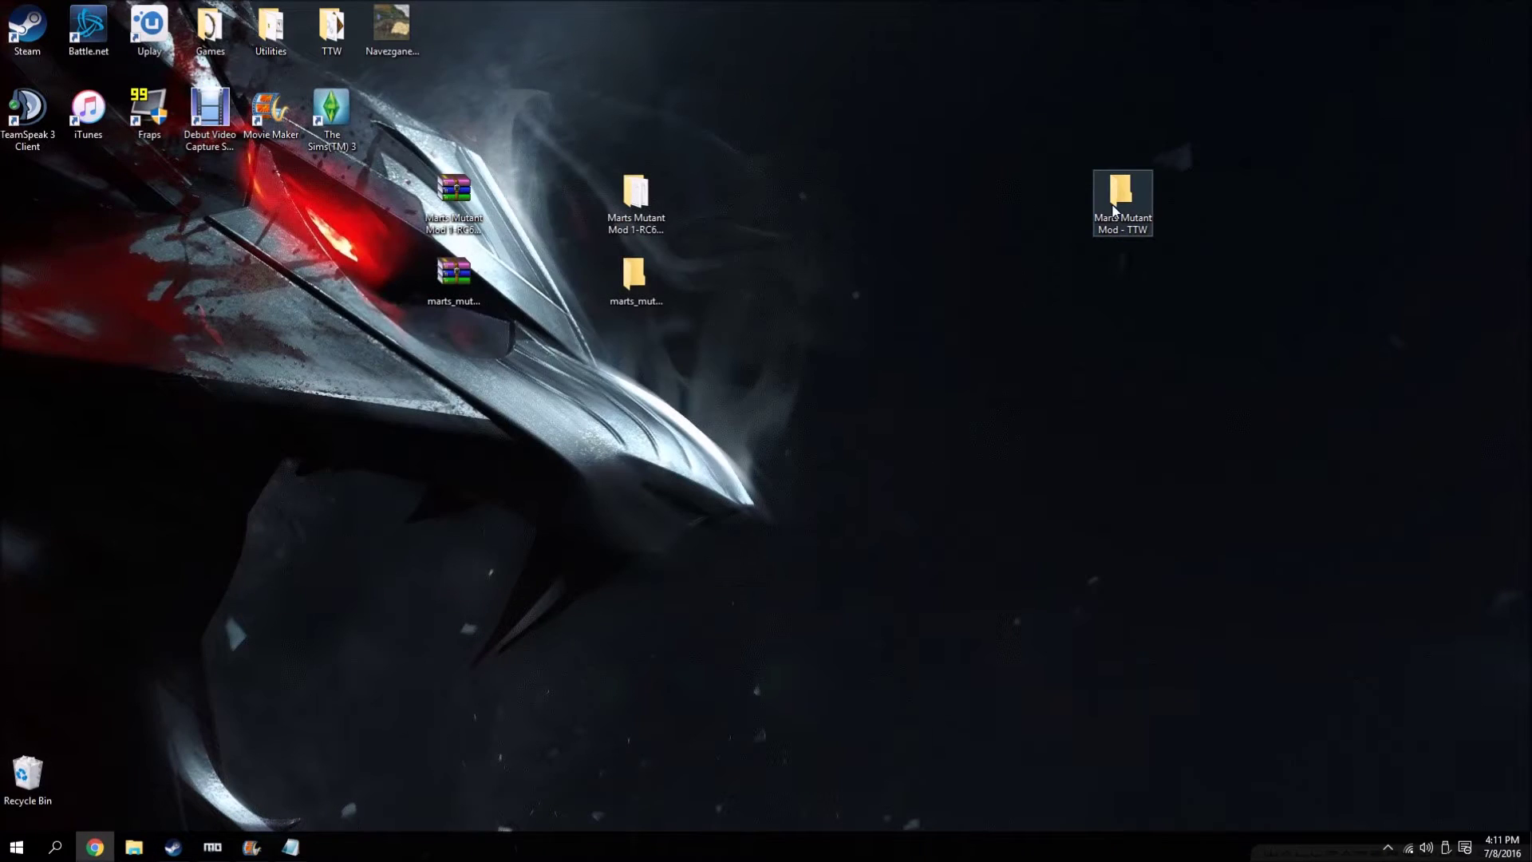
pyautogui.doubleClick(1121, 196)
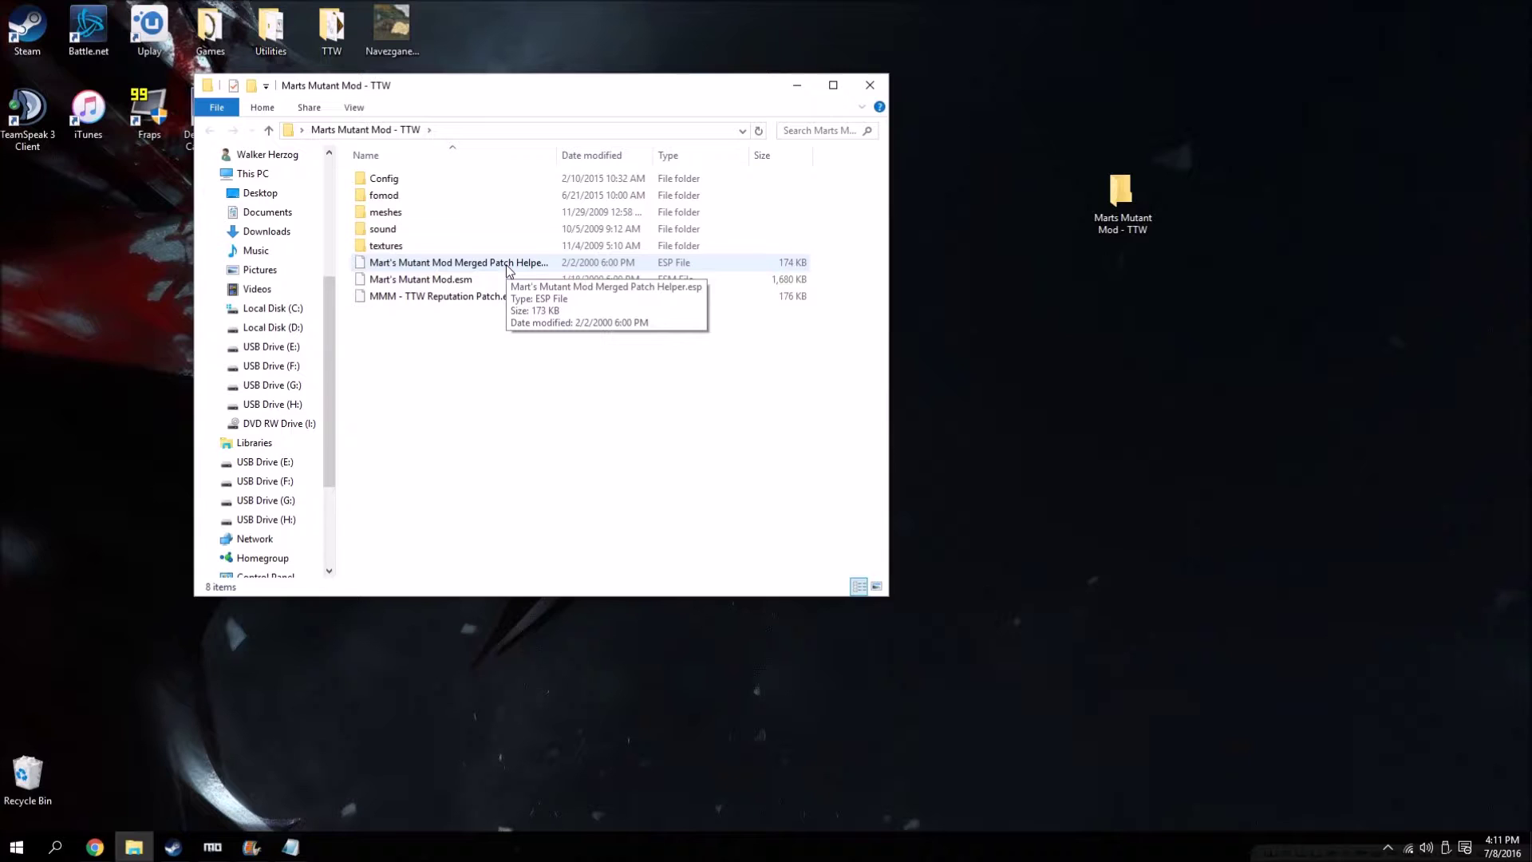
pyautogui.click(870, 85)
pyautogui.rightClick(1110, 208)
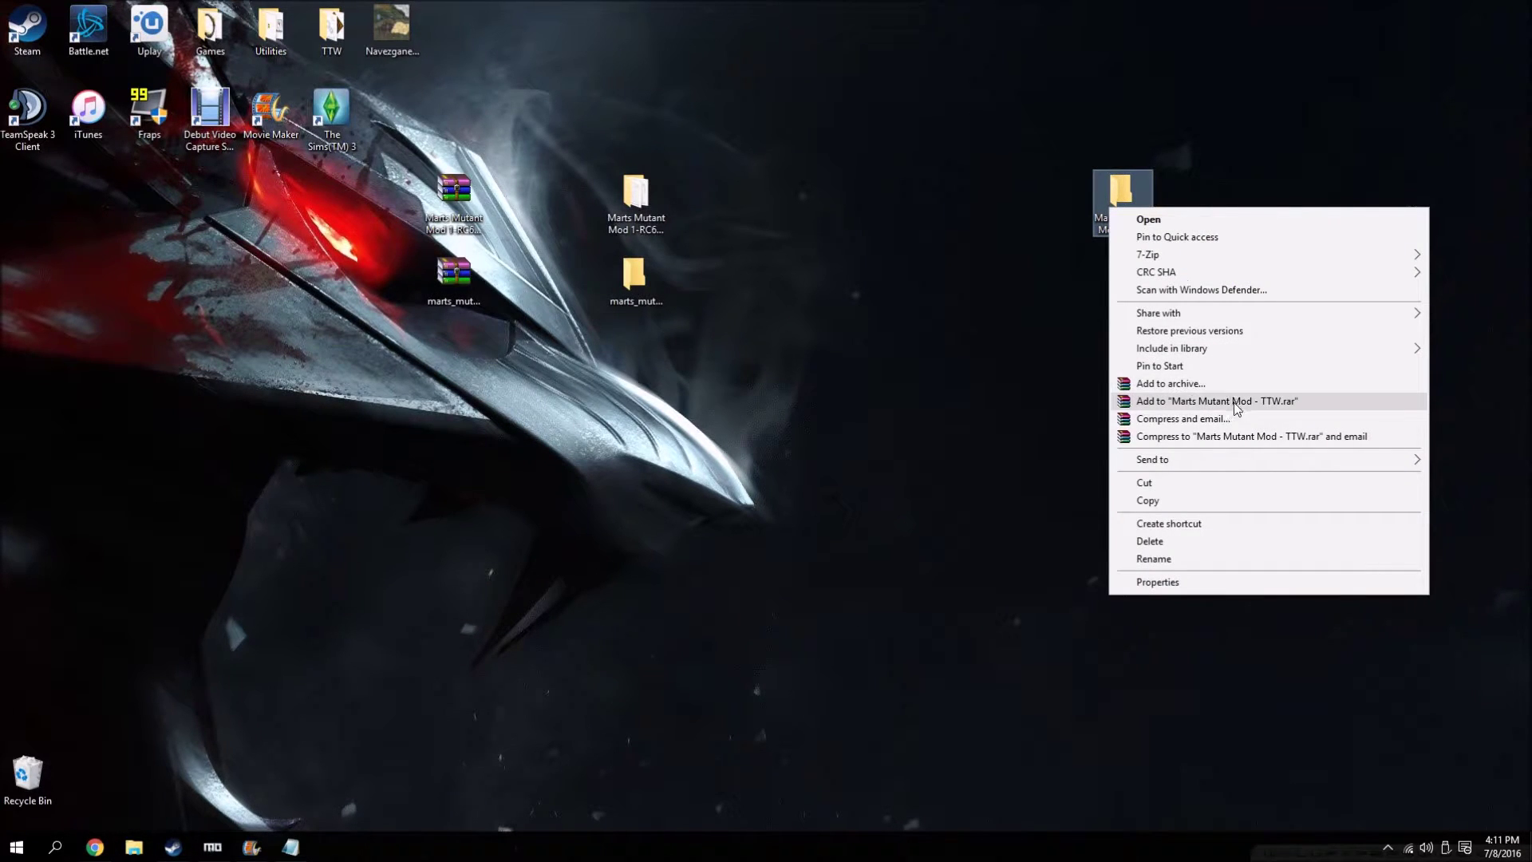
pyautogui.click(1237, 401)
# - Delete the leftover Marts Mutant Mod archives and folders from the desktop and empty the Recycle Bin
pyautogui.moveTo(30, 198); pyautogui.dragTo(759, 200)
pyautogui.moveTo(1121, 200); pyautogui.dragTo(27, 773)
pyautogui.rightClick(32, 802)
pyautogui.click(88, 691)
pyautogui.click(808, 442)
# - In Mod Organizer, install Marts Mutant Mod - TTW.rar as Martigen's Mutant Mod TTW with the TTW Reputation Patch, reading its note
pyautogui.click(212, 846)
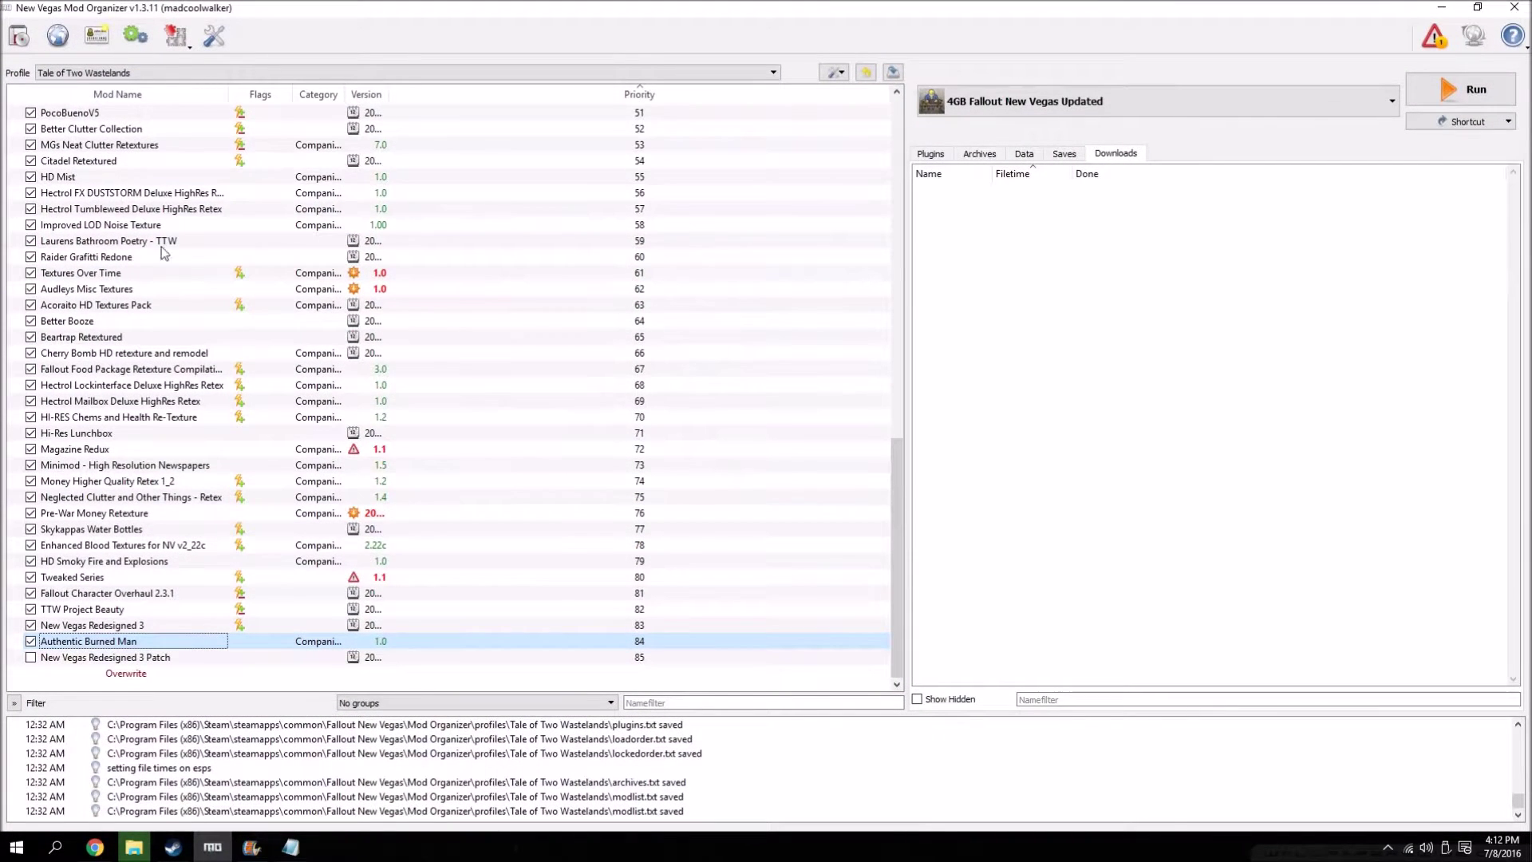
pyautogui.click(17, 35)
pyautogui.doubleClick(355, 196)
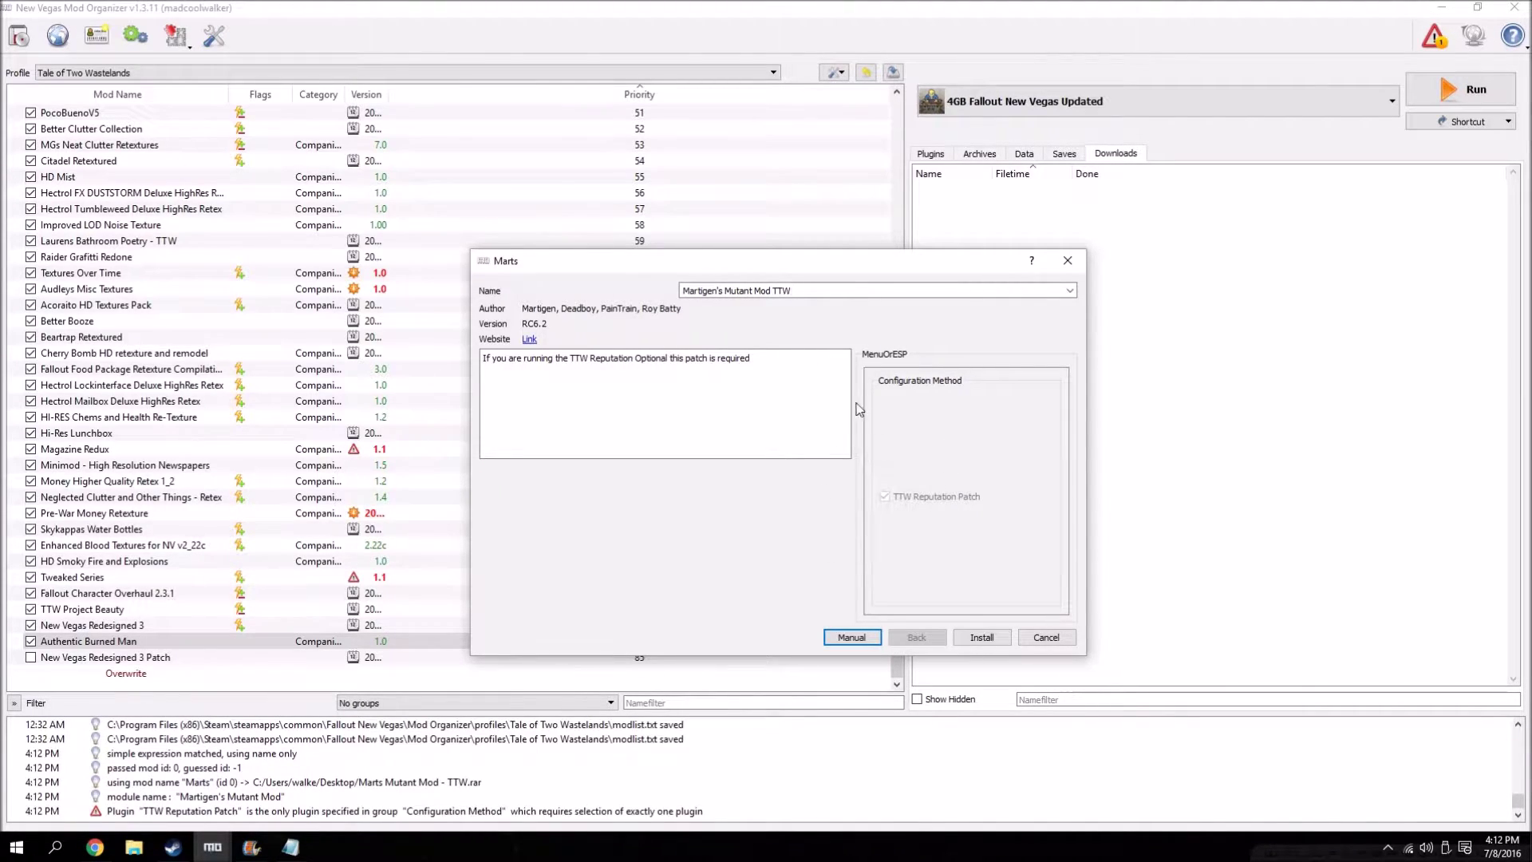
pyautogui.moveTo(590, 358); pyautogui.dragTo(758, 358)
pyautogui.click(761, 359)
pyautogui.moveTo(483, 358); pyautogui.dragTo(756, 359)
pyautogui.click(768, 364)
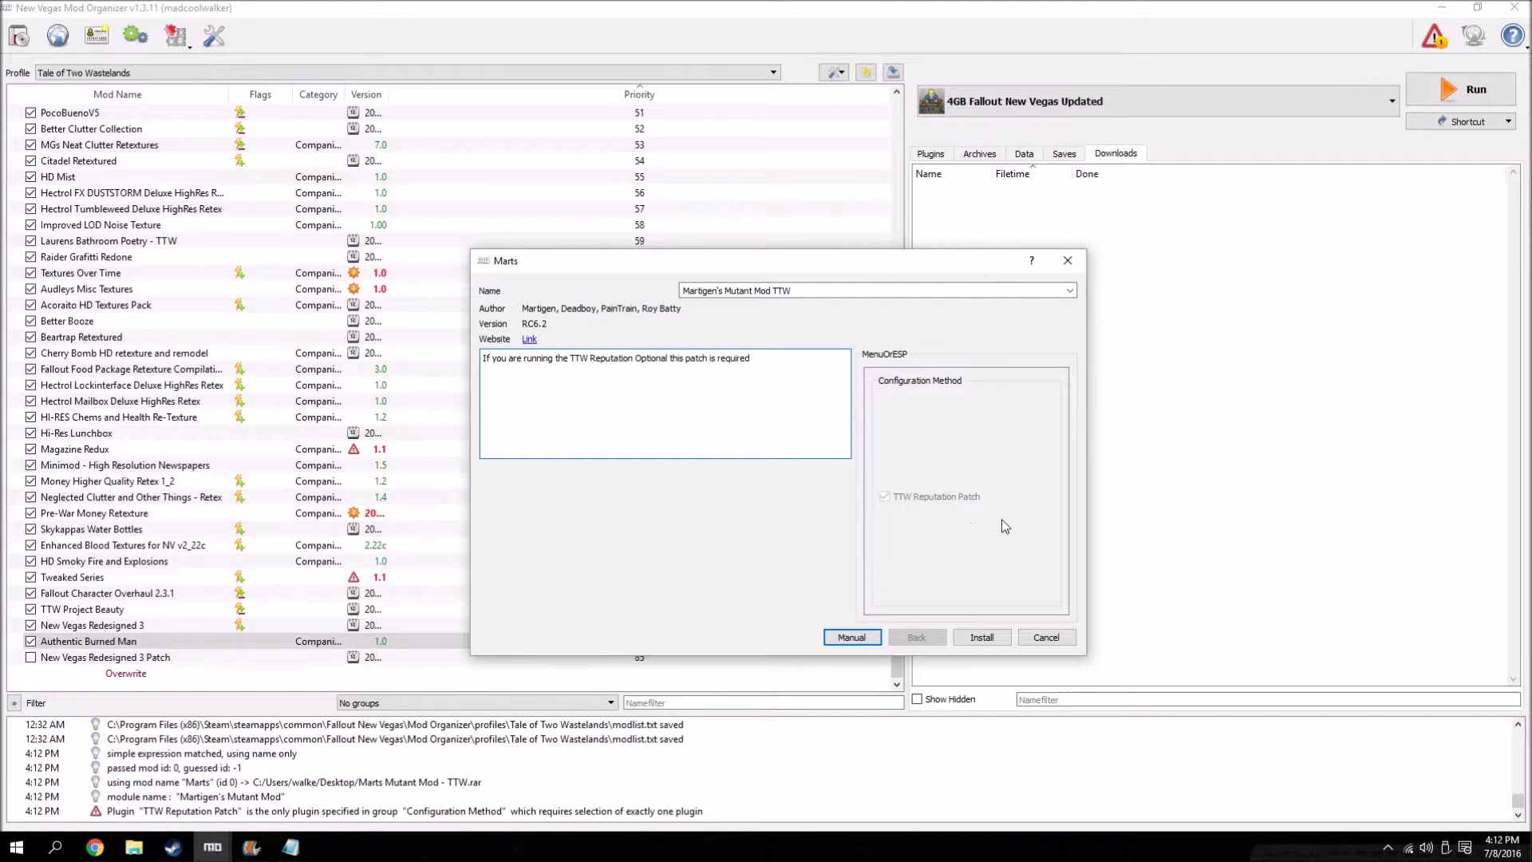
pyautogui.click(975, 638)
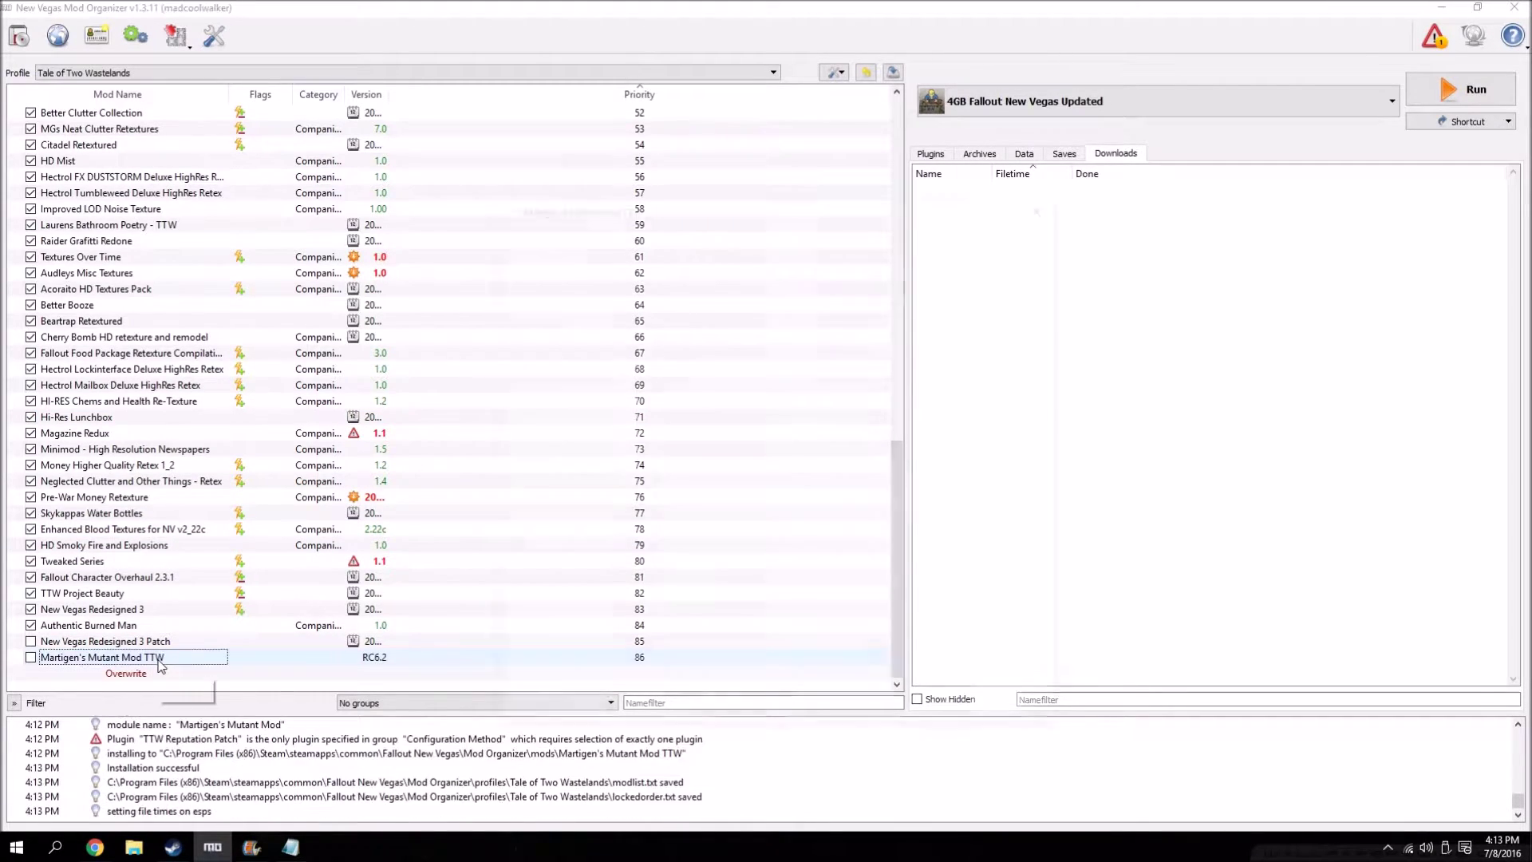
# - Show the file tree of the installed Martigen's Mutant Mod TTW and move its window aside
pyautogui.doubleClick(159, 658)
pyautogui.click(962, 242)
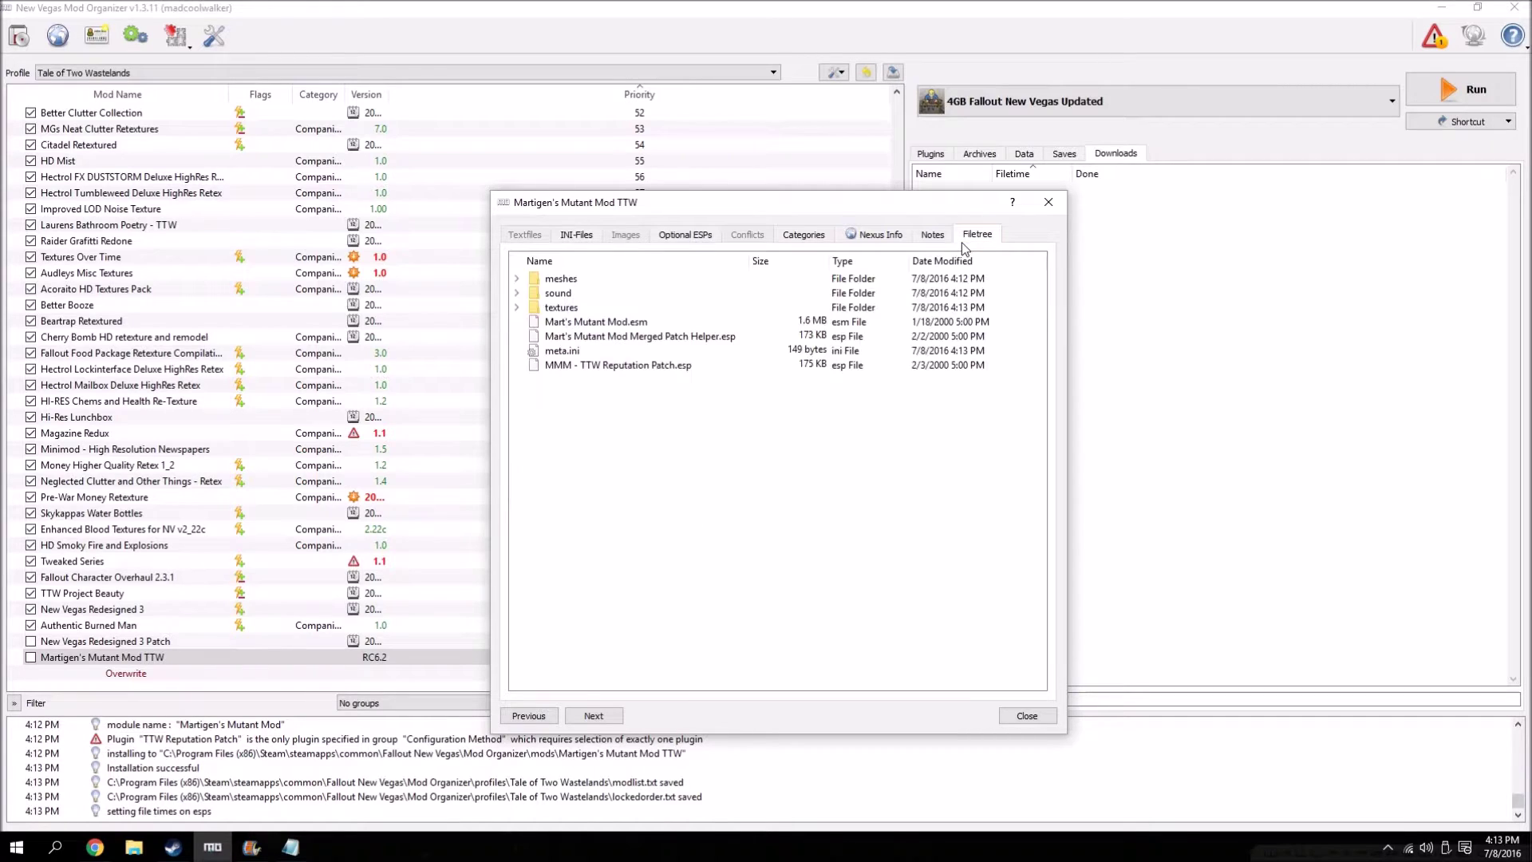
pyautogui.moveTo(695, 205); pyautogui.dragTo(1002, 131)
# - Switch to Chrome and place the Mart's Mutant Mod installation instructions side by side with the mod's file tree
pyautogui.click(94, 847)
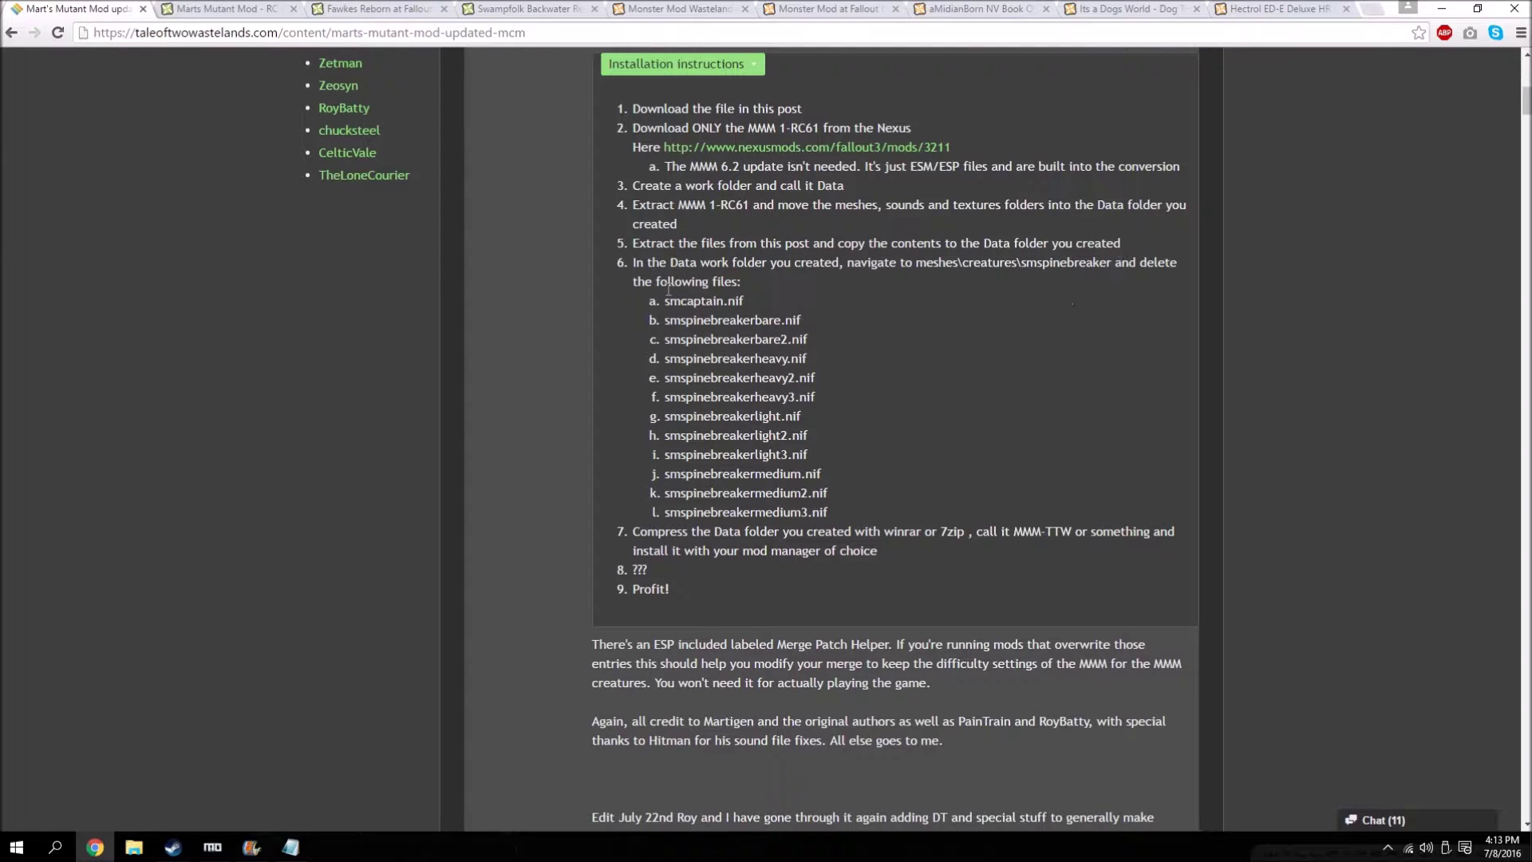
pyautogui.moveTo(1389, 6); pyautogui.dragTo(2, 120)
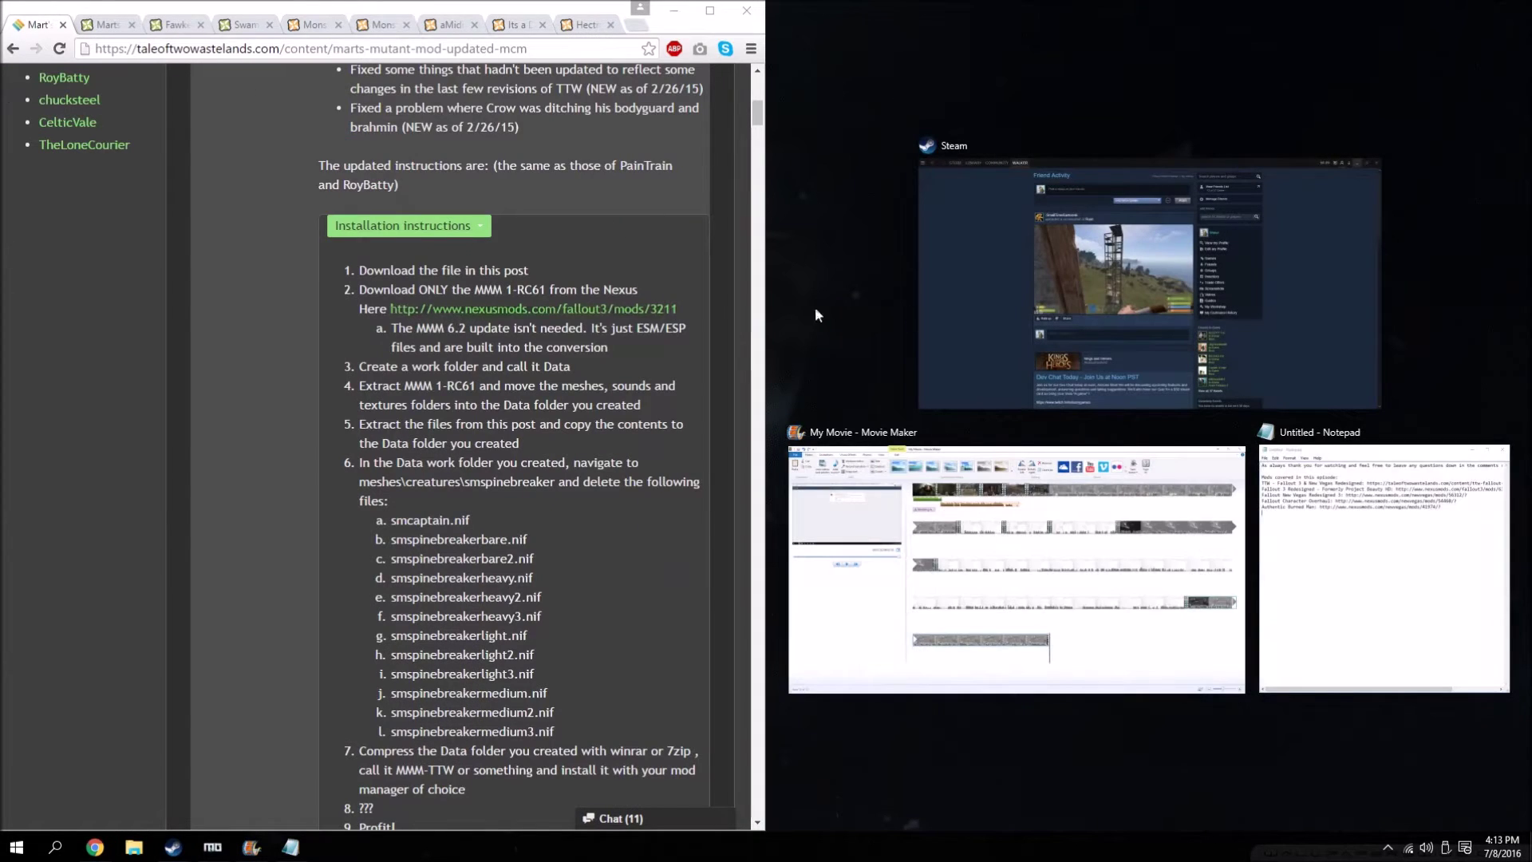
pyautogui.click(1139, 525)
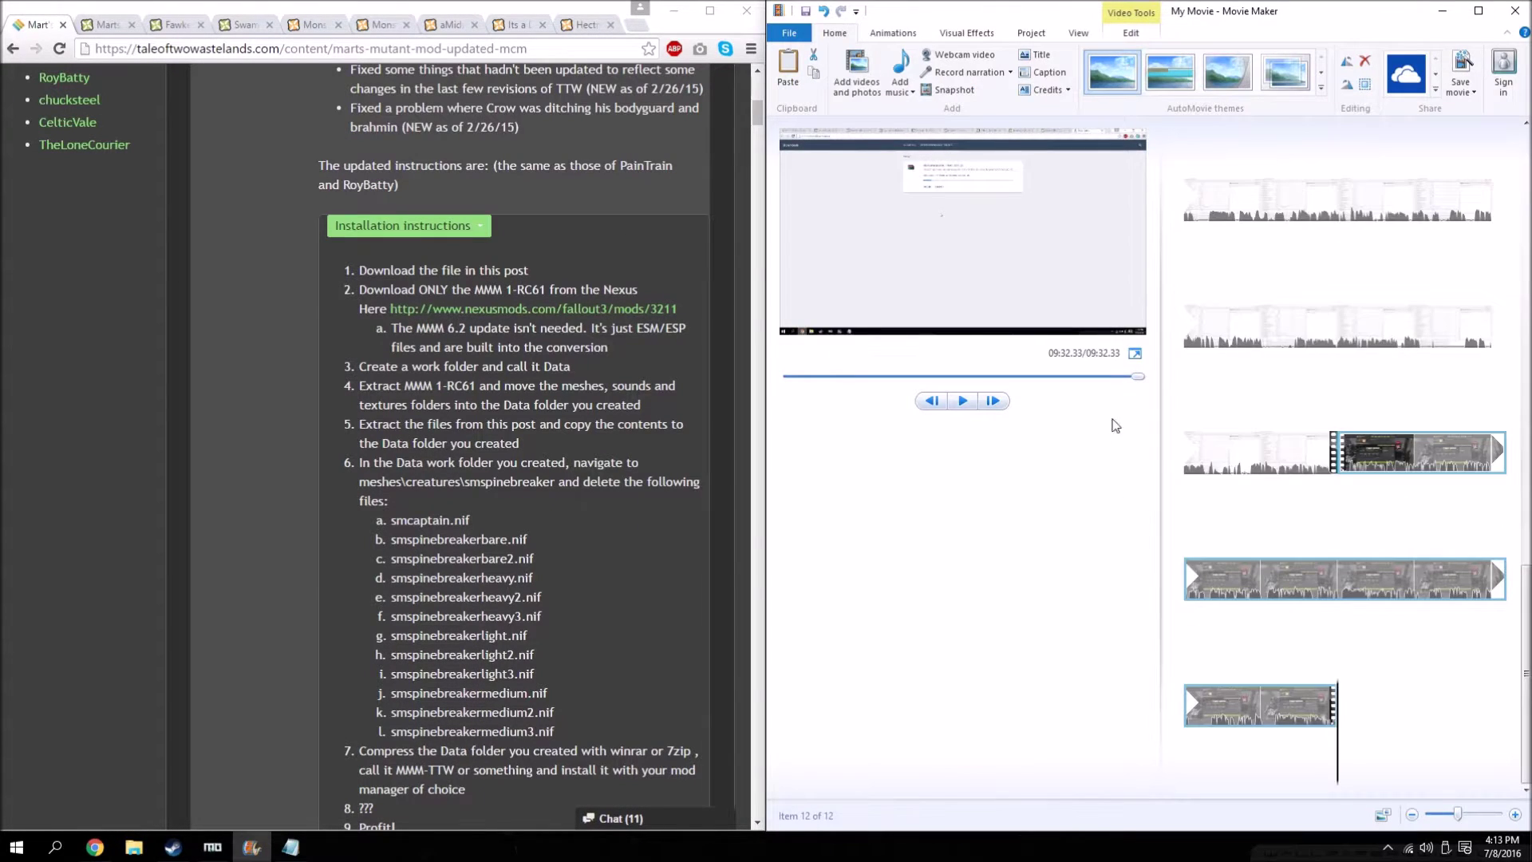
pyautogui.click(1442, 11)
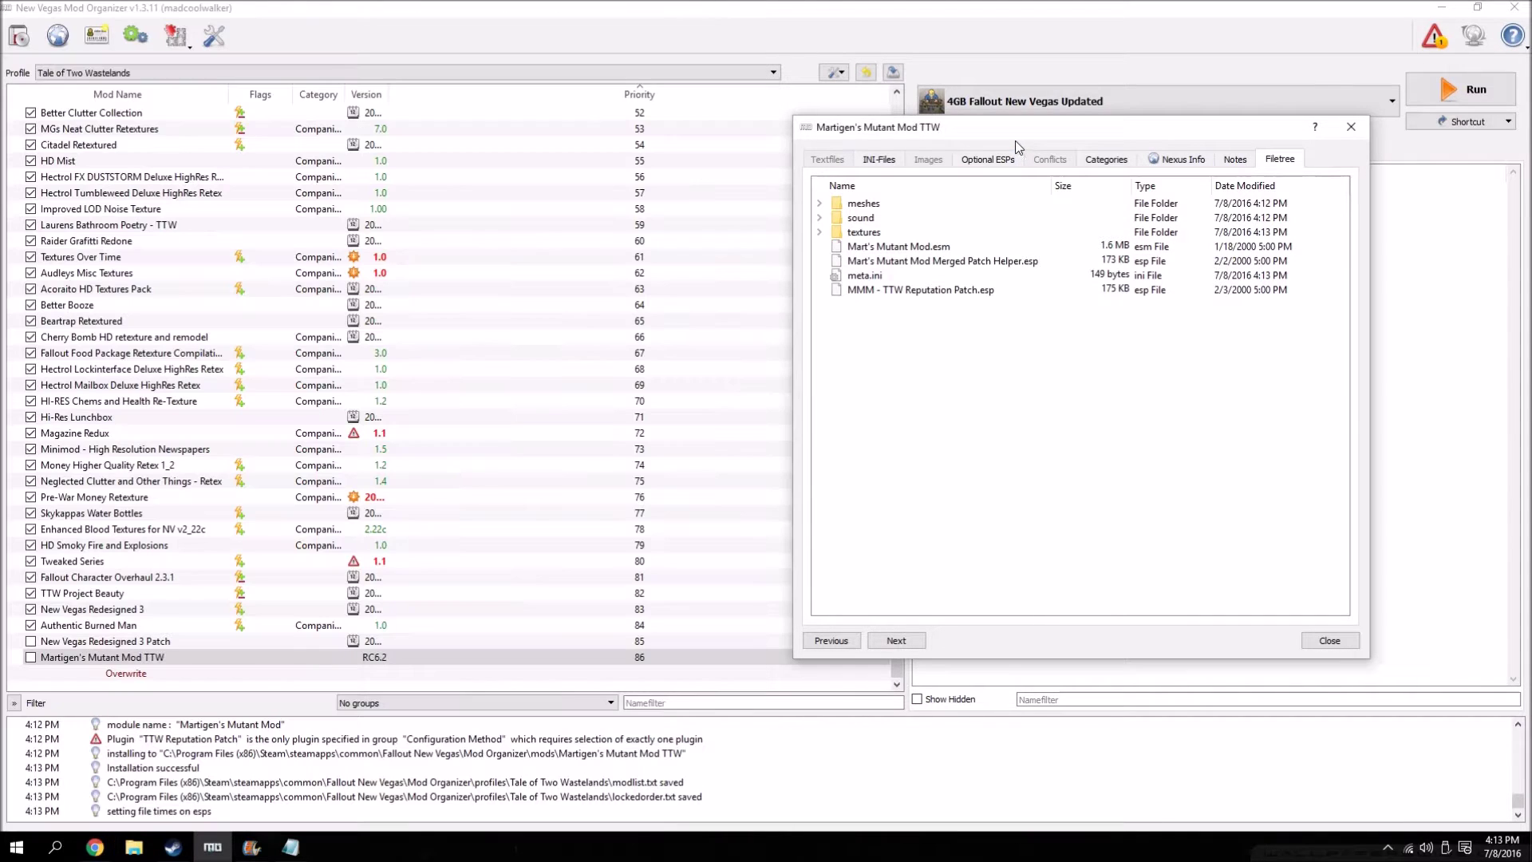
pyautogui.click(1015, 140)
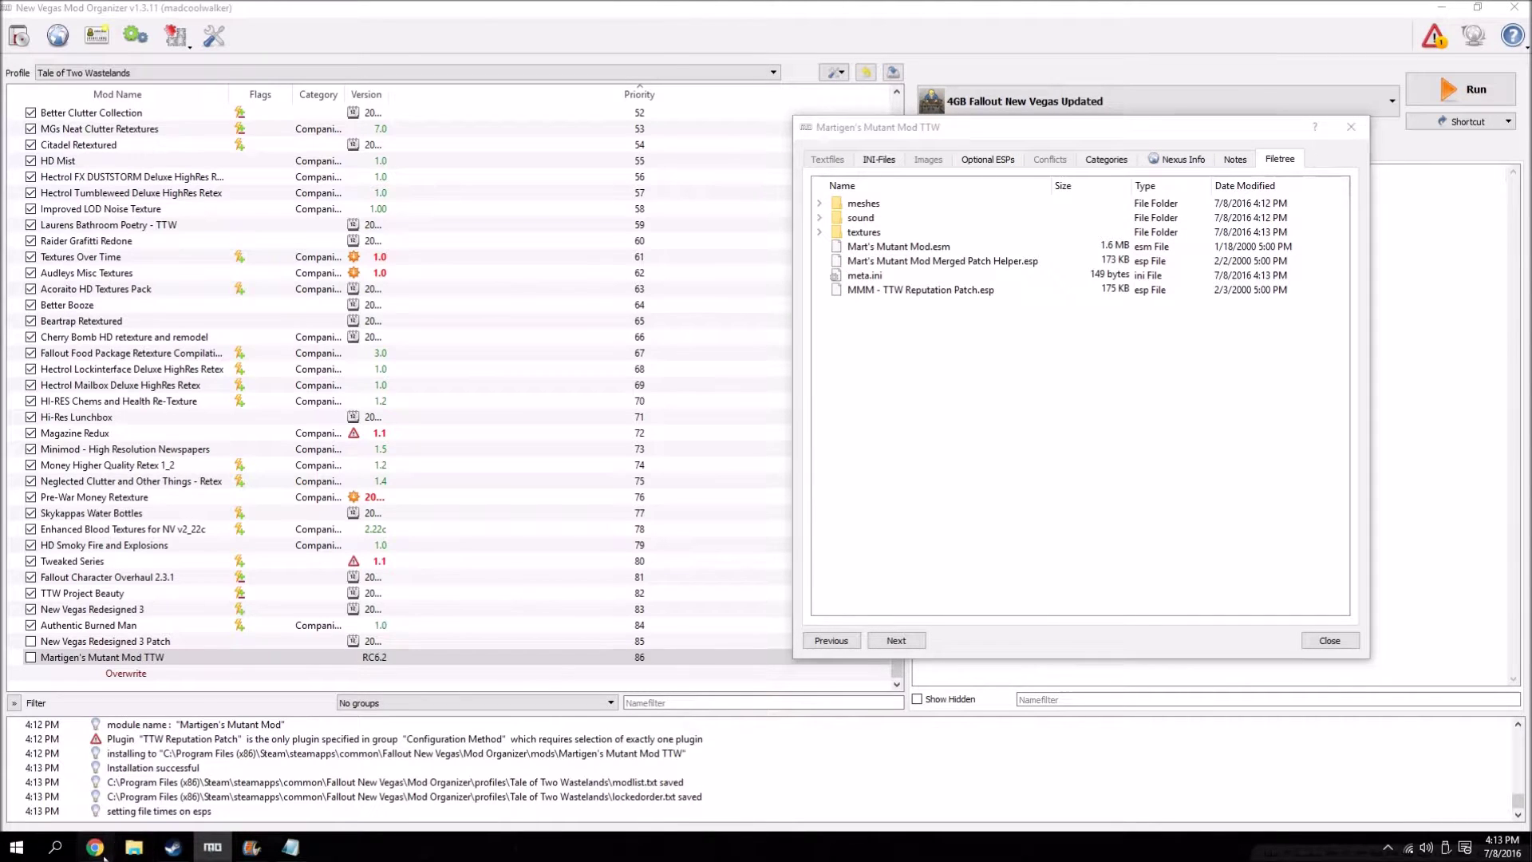
pyautogui.click(94, 847)
pyautogui.scroll(-2, 518, 543)
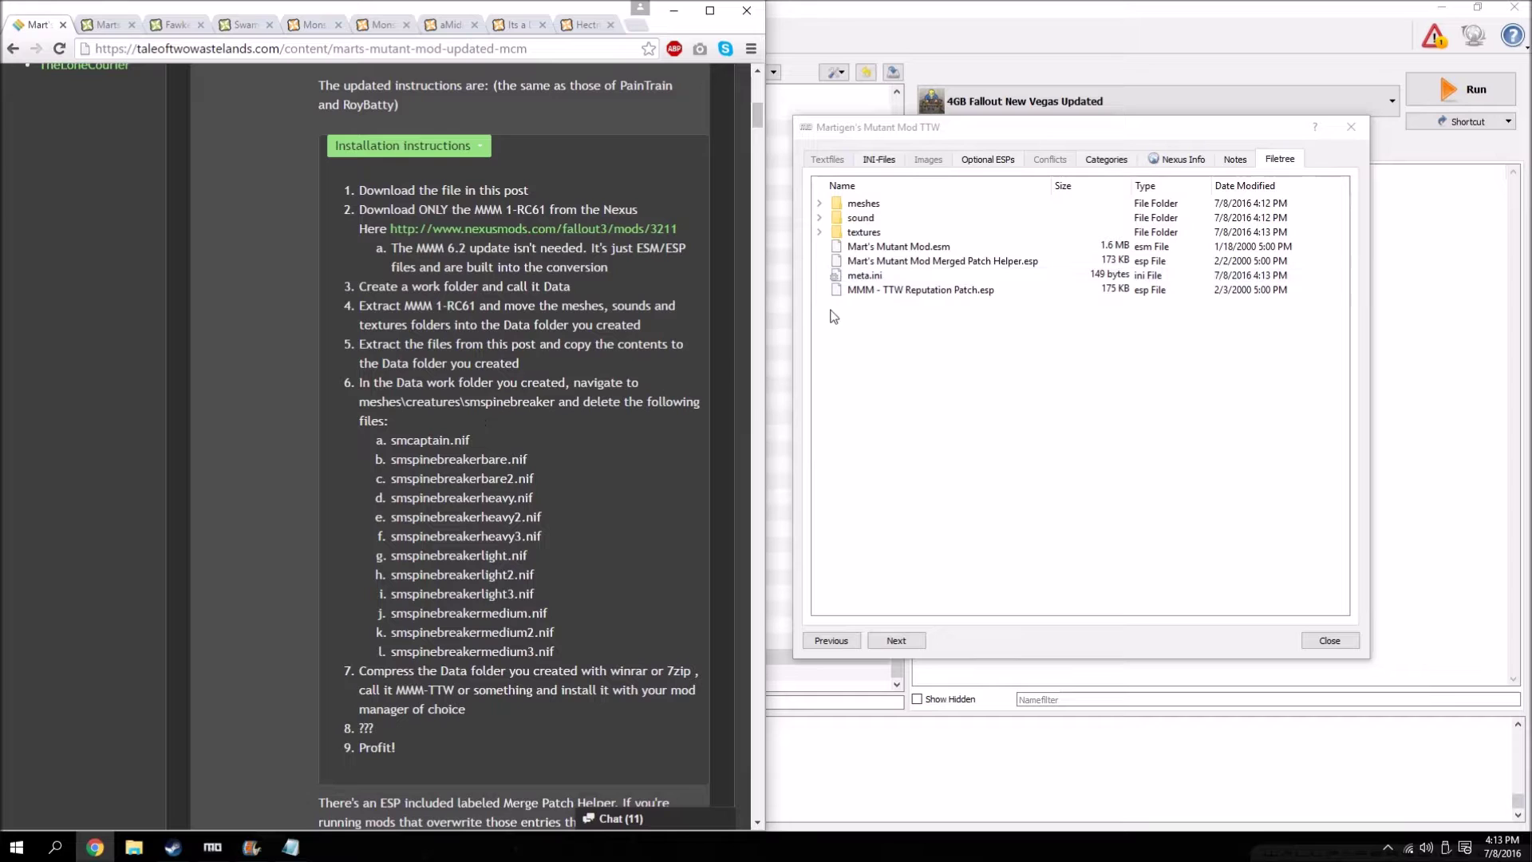
# - Expand meshes\creatures\smspinebreaker in the mod's file tree and locate the .nif files that the instructions list for deletion
pyautogui.click(819, 202)
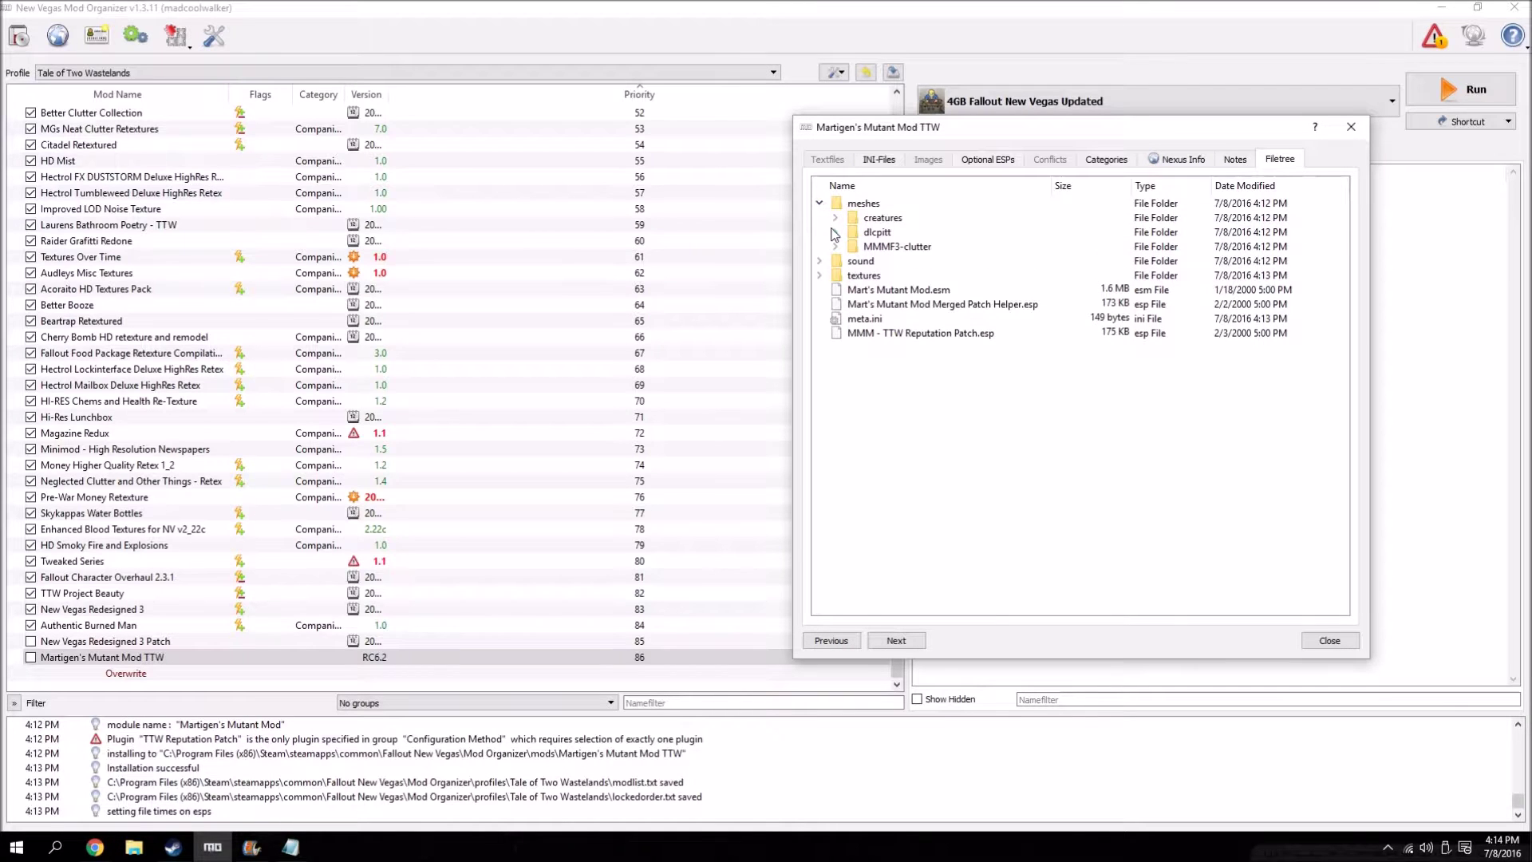
pyautogui.click(835, 218)
pyautogui.scroll(-5, 946, 414)
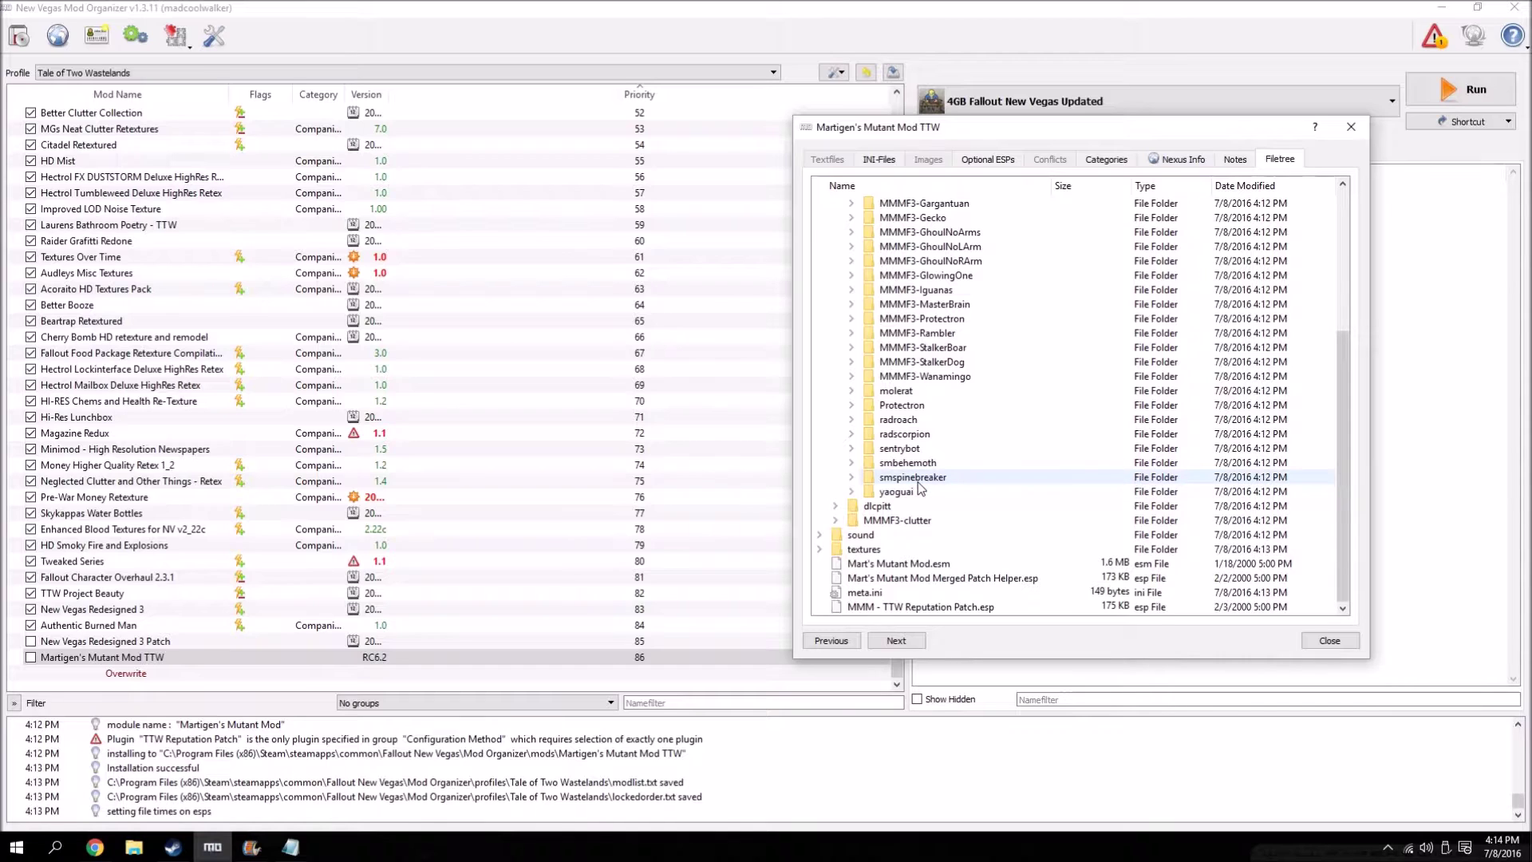
pyautogui.click(851, 478)
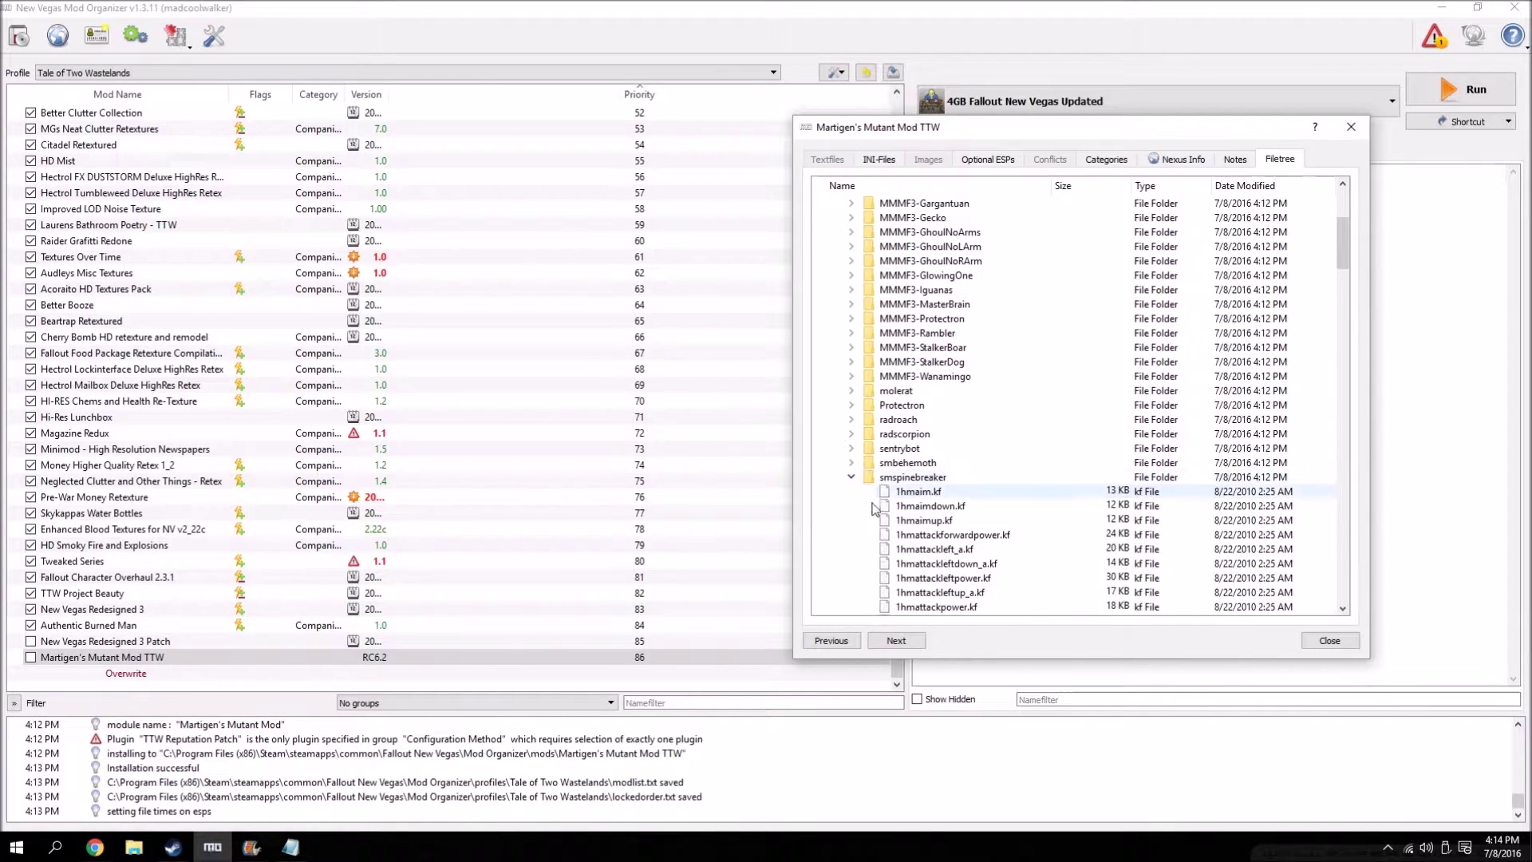
pyautogui.scroll(-7, 868, 501)
pyautogui.click(118, 854)
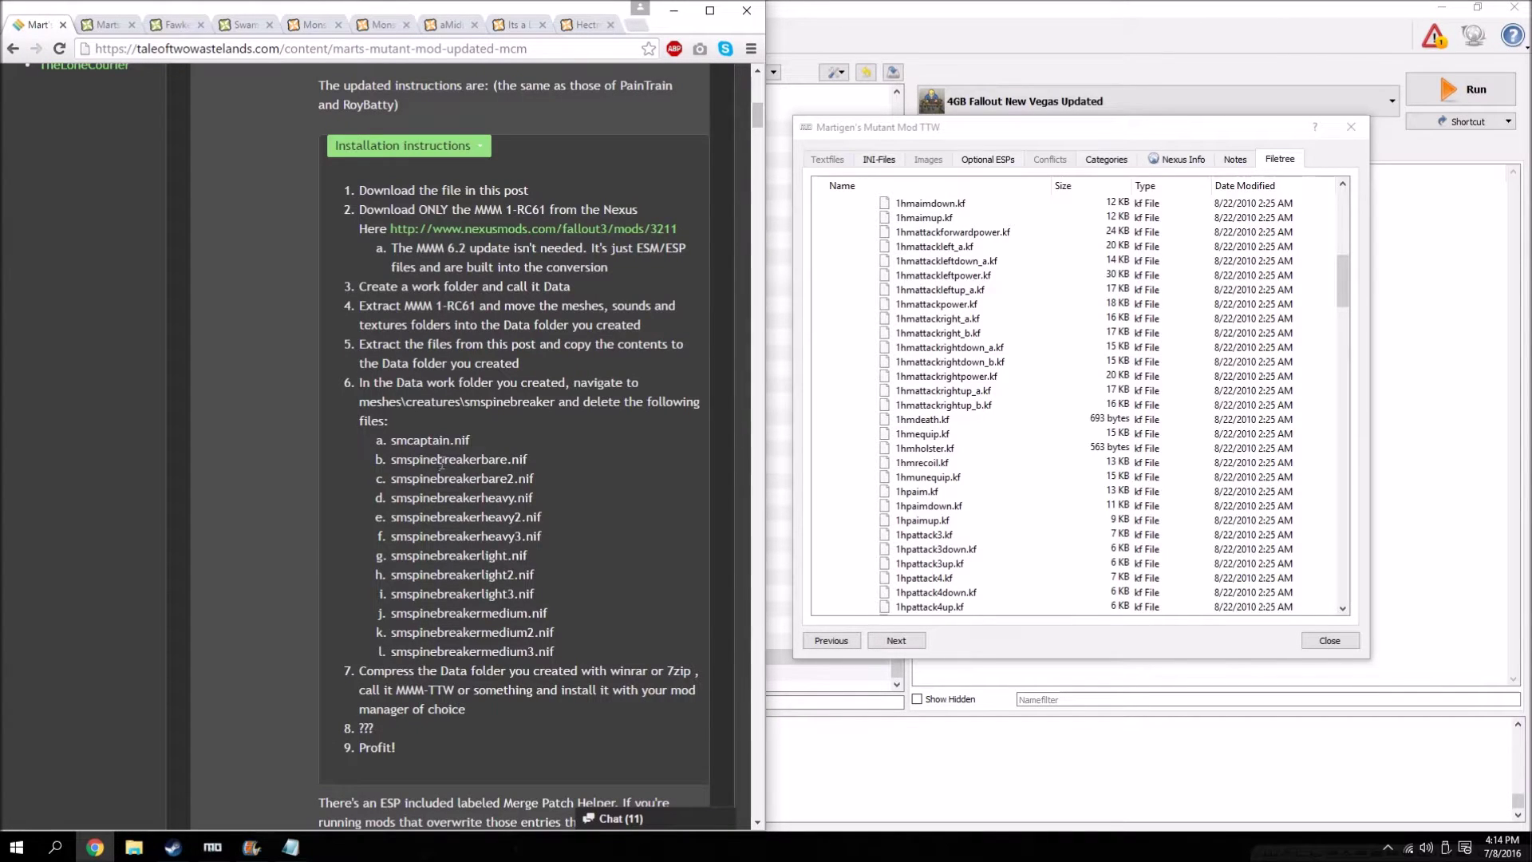
pyautogui.scroll(-20, 966, 474)
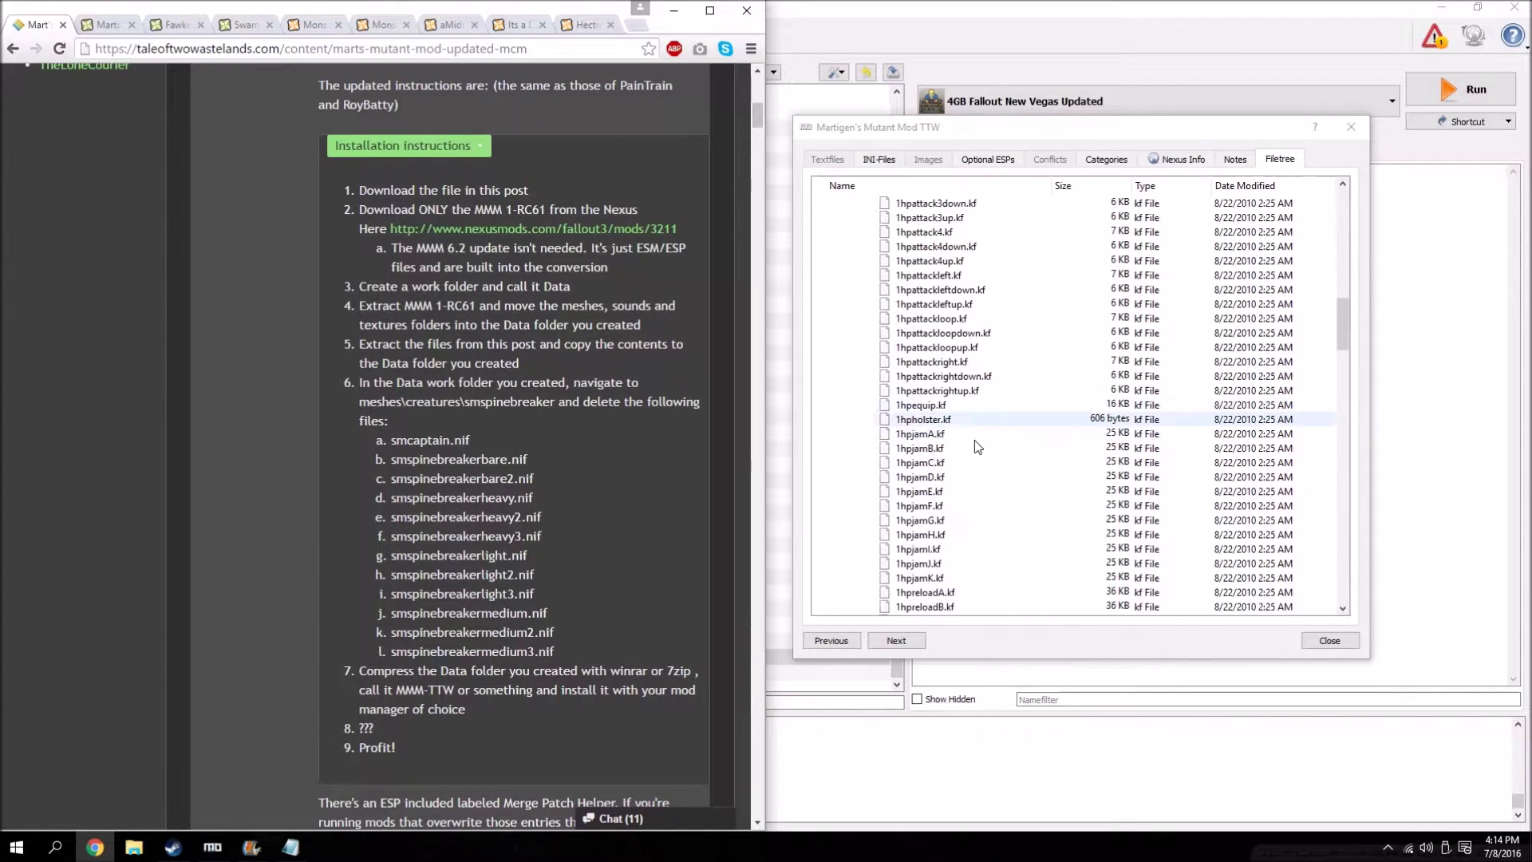
pyautogui.scroll(-20, 964, 474)
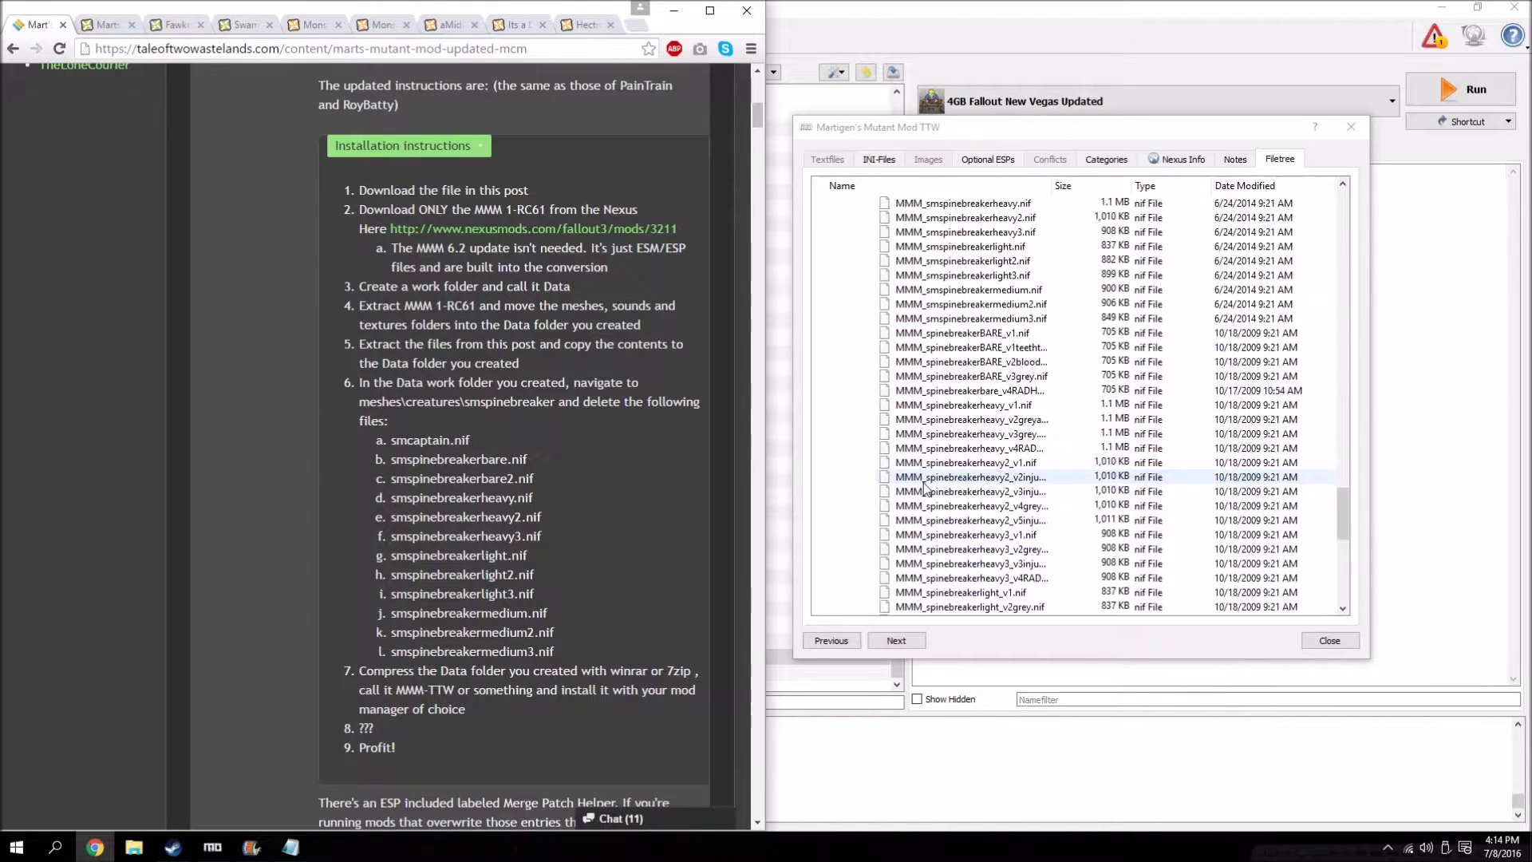
pyautogui.scroll(-3, 924, 492)
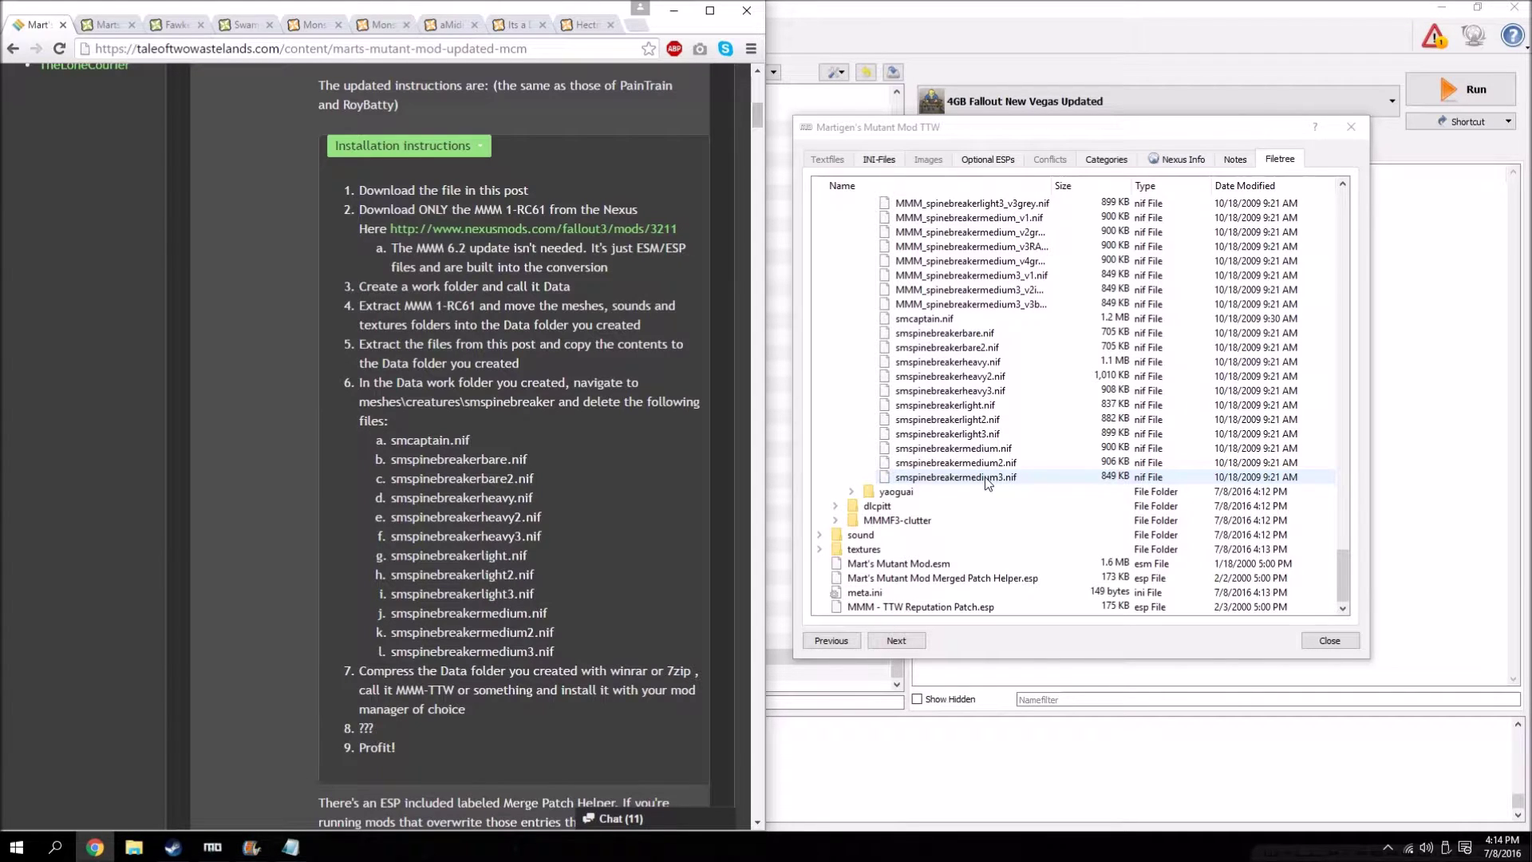
# - Delete the files from smcaptain.nif through smspinebreakermedium3.nif in the smspinebreaker folder
pyautogui.moveTo(919, 319)
pyautogui.mouseDown()
pyautogui.moveTo(889, 335)
pyautogui.moveTo(887, 322)
pyautogui.mouseUp()
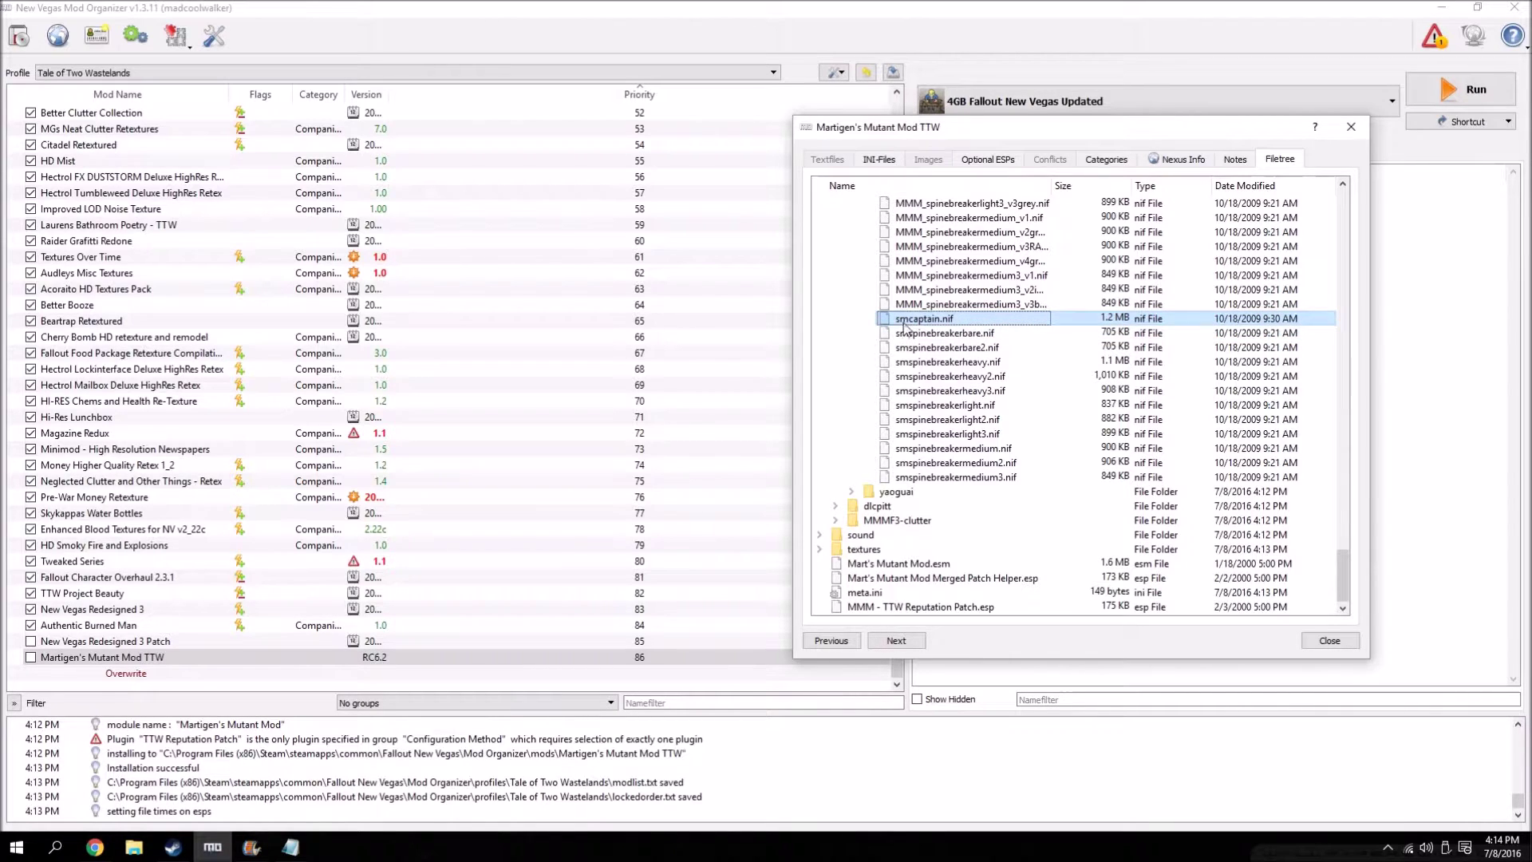
pyautogui.keyDown('shift'); pyautogui.click(948, 482); pyautogui.keyUp('shift')
pyautogui.rightClick(978, 364)
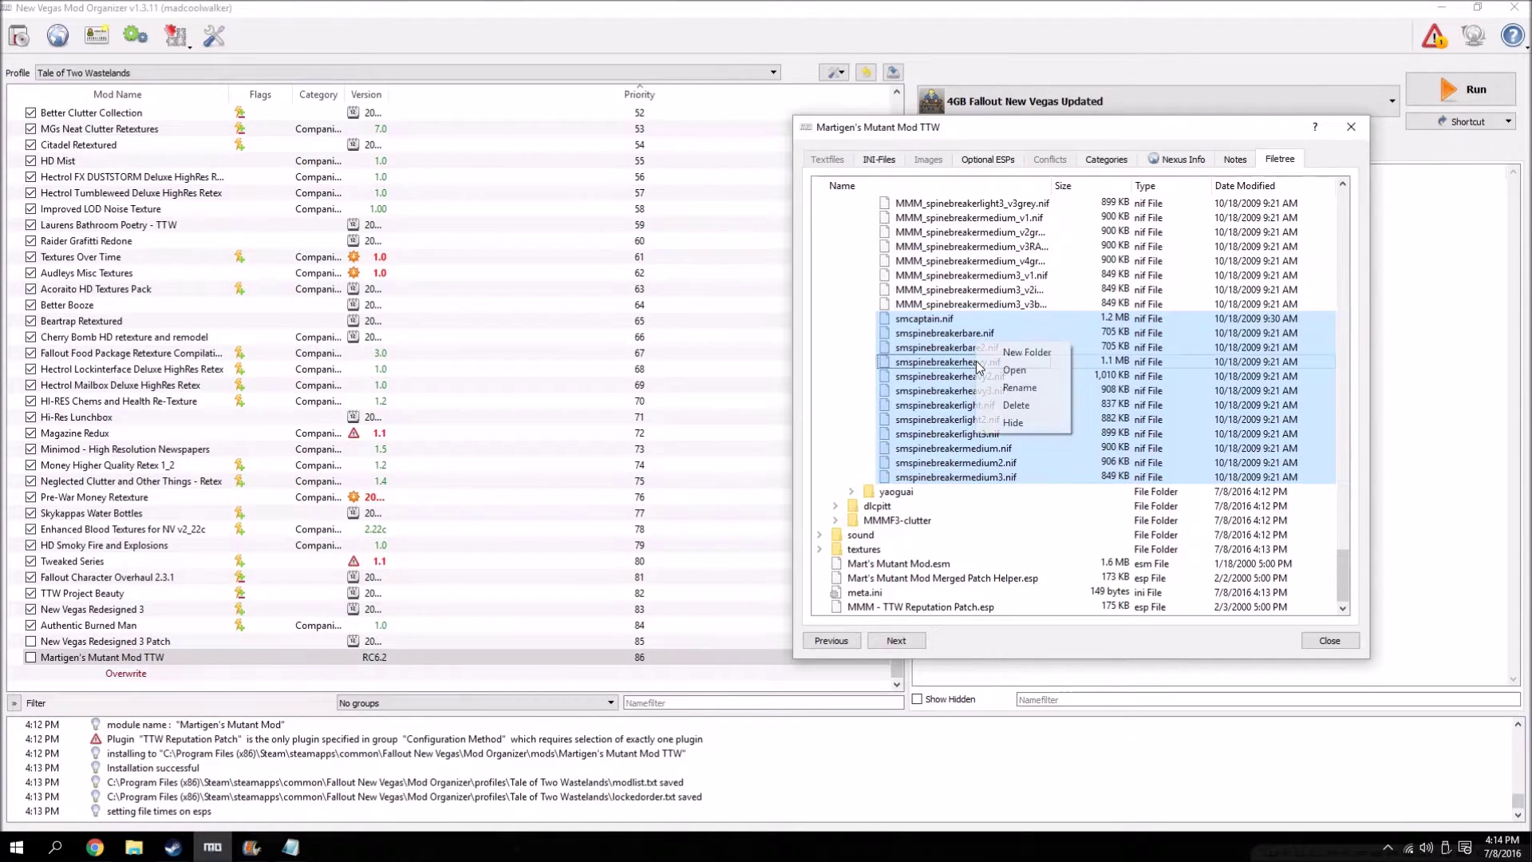
pyautogui.click(1018, 405)
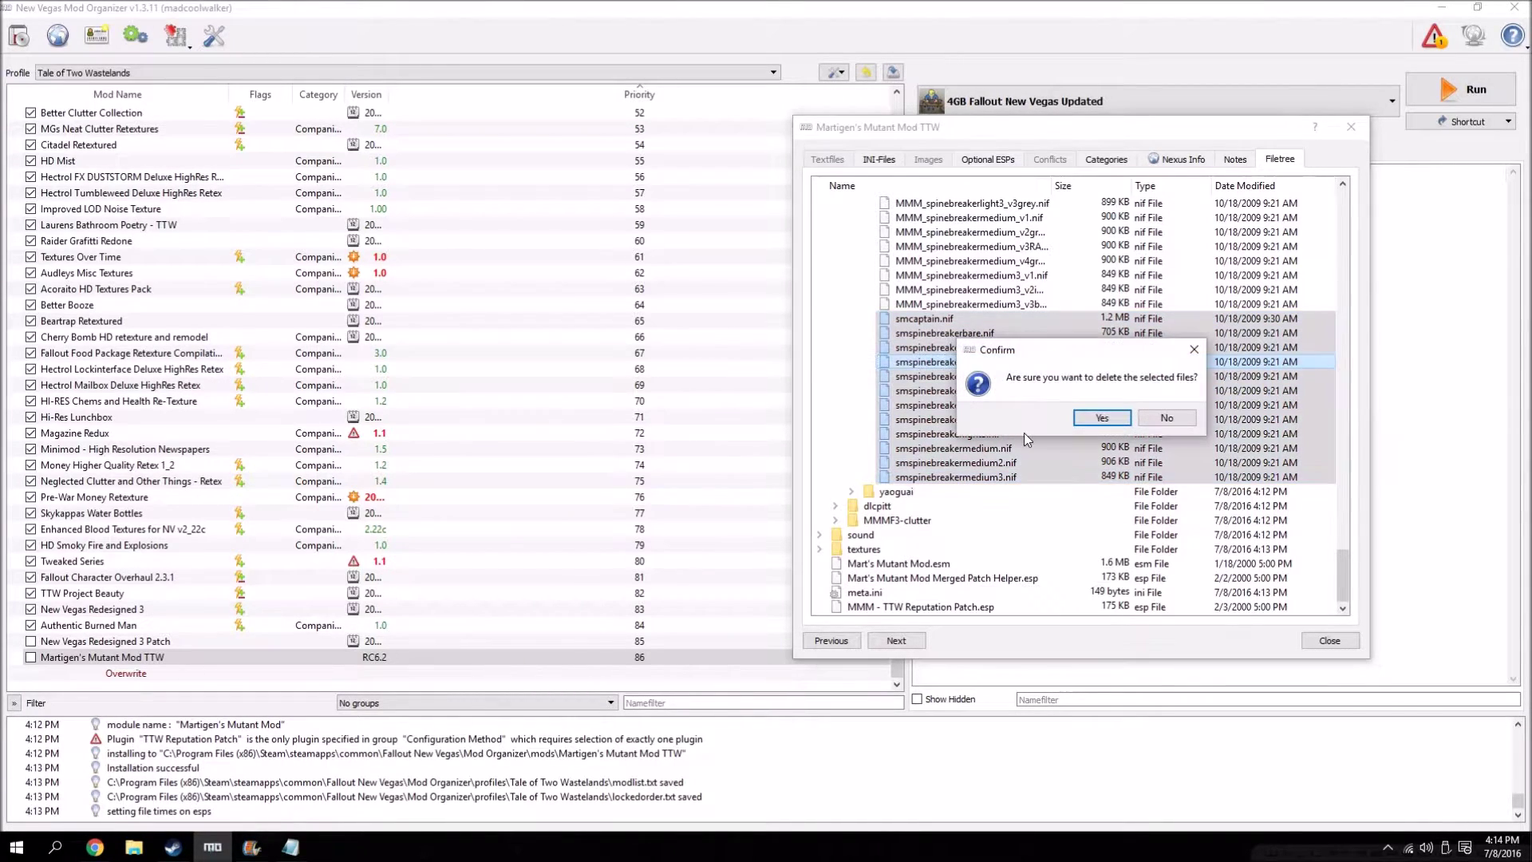
pyautogui.click(1105, 423)
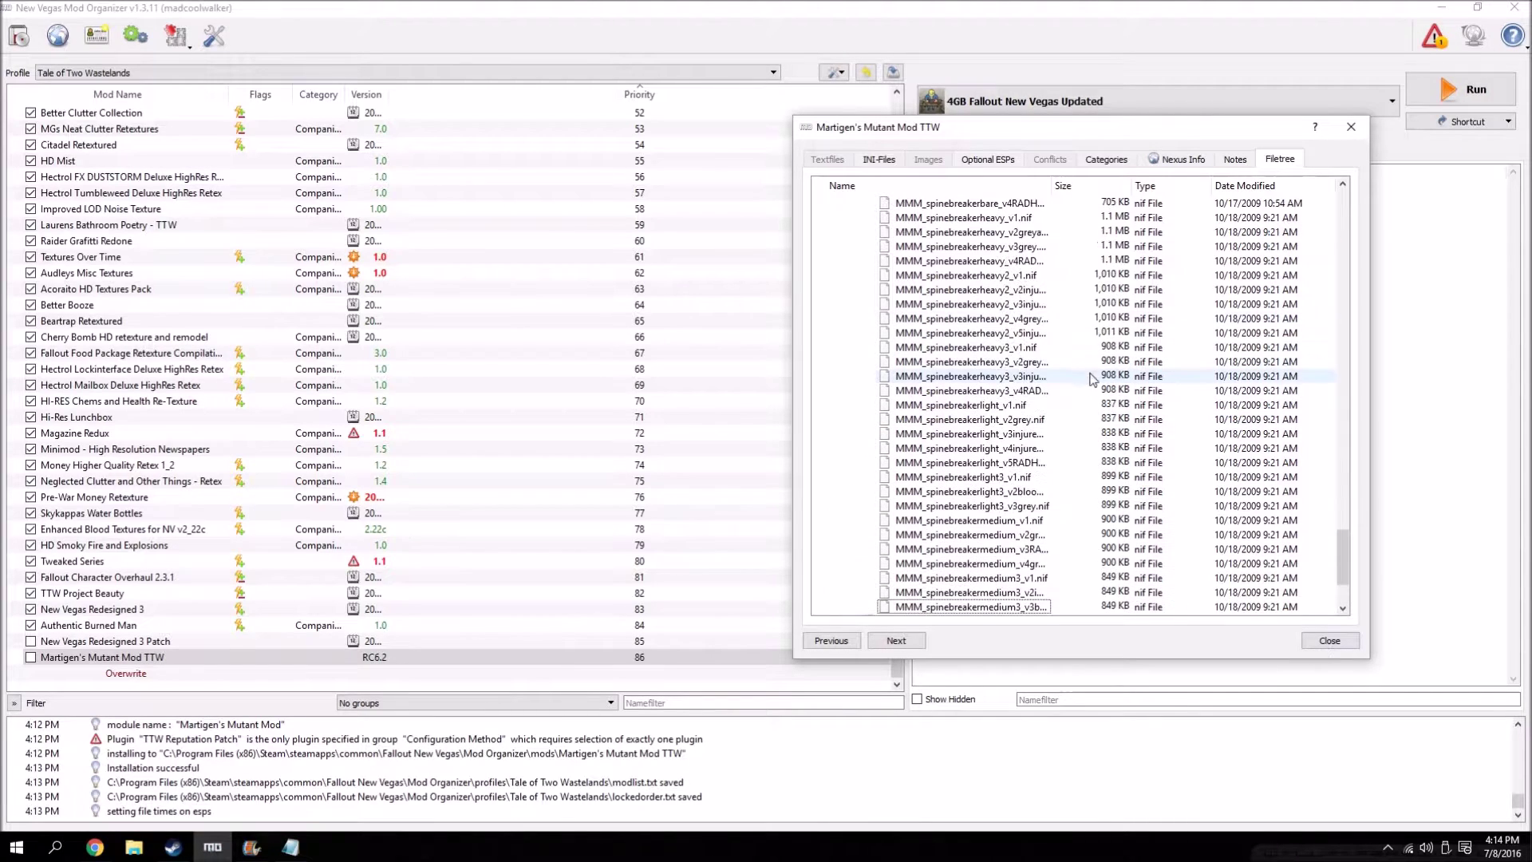
# - Close the mod's information window and enable Martigen's Mutant Mod TTW in the mod list
pyautogui.scroll(10, 1091, 380)
pyautogui.click(1329, 640)
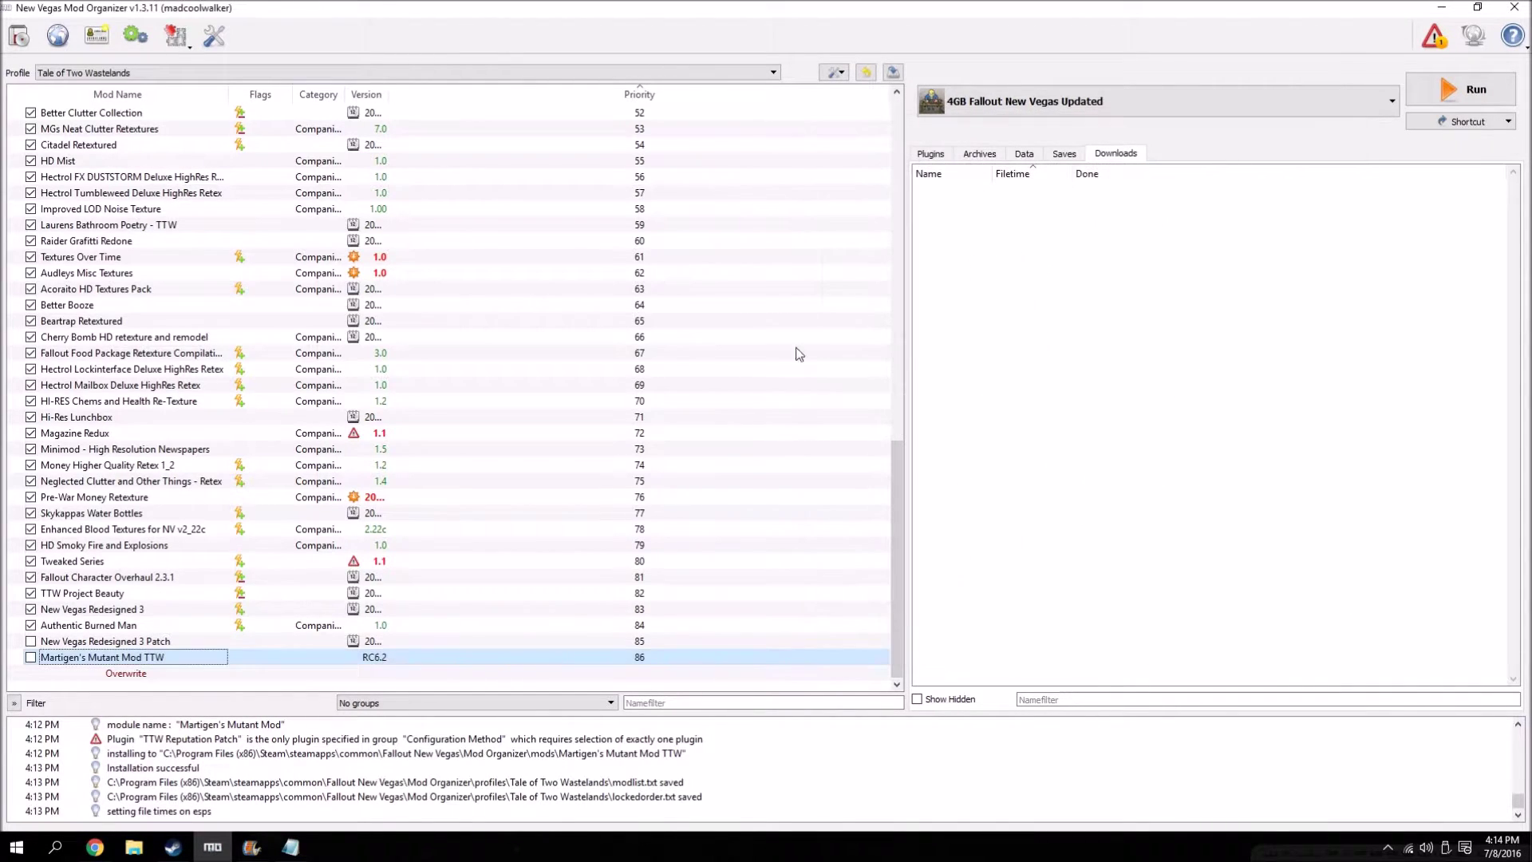
pyautogui.click(31, 657)
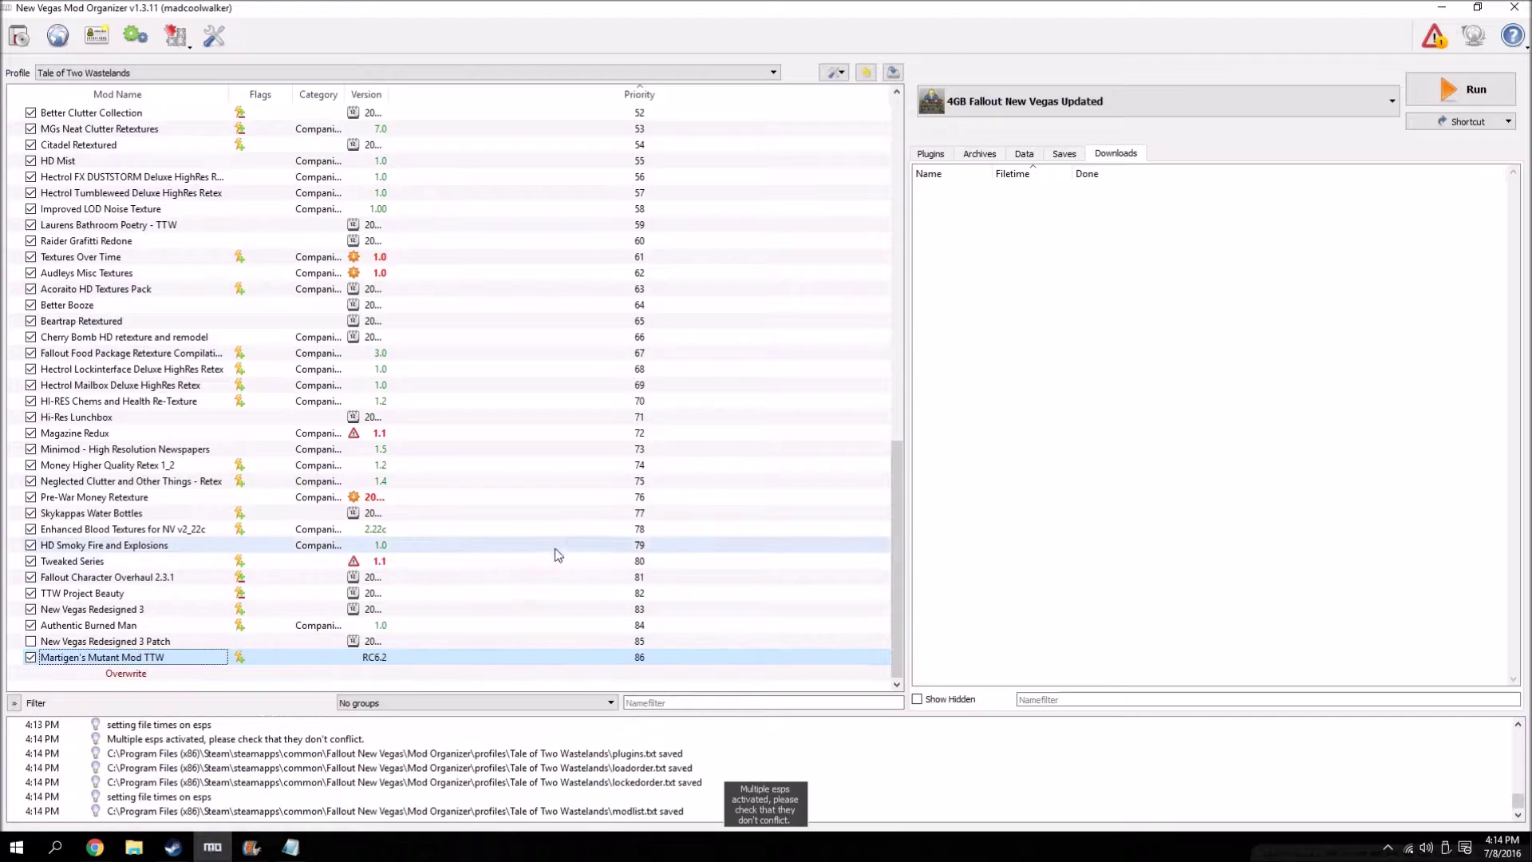
# - Follow the forum post's link to the hires creature pack and download the MMM HD Creature Pack attachment
pyautogui.click(95, 847)
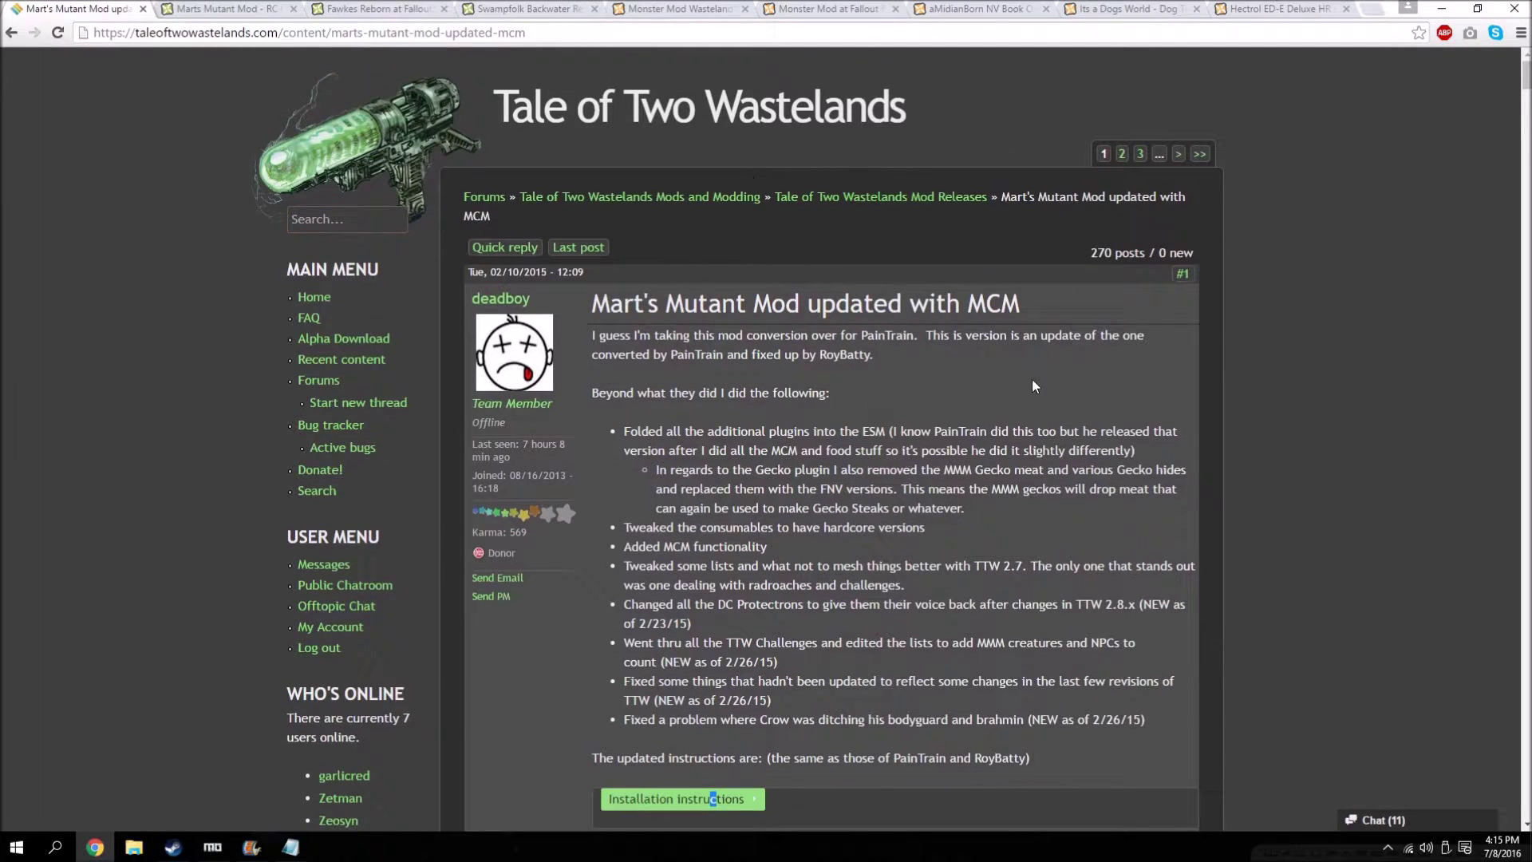
pyautogui.scroll(-12, 945, 320)
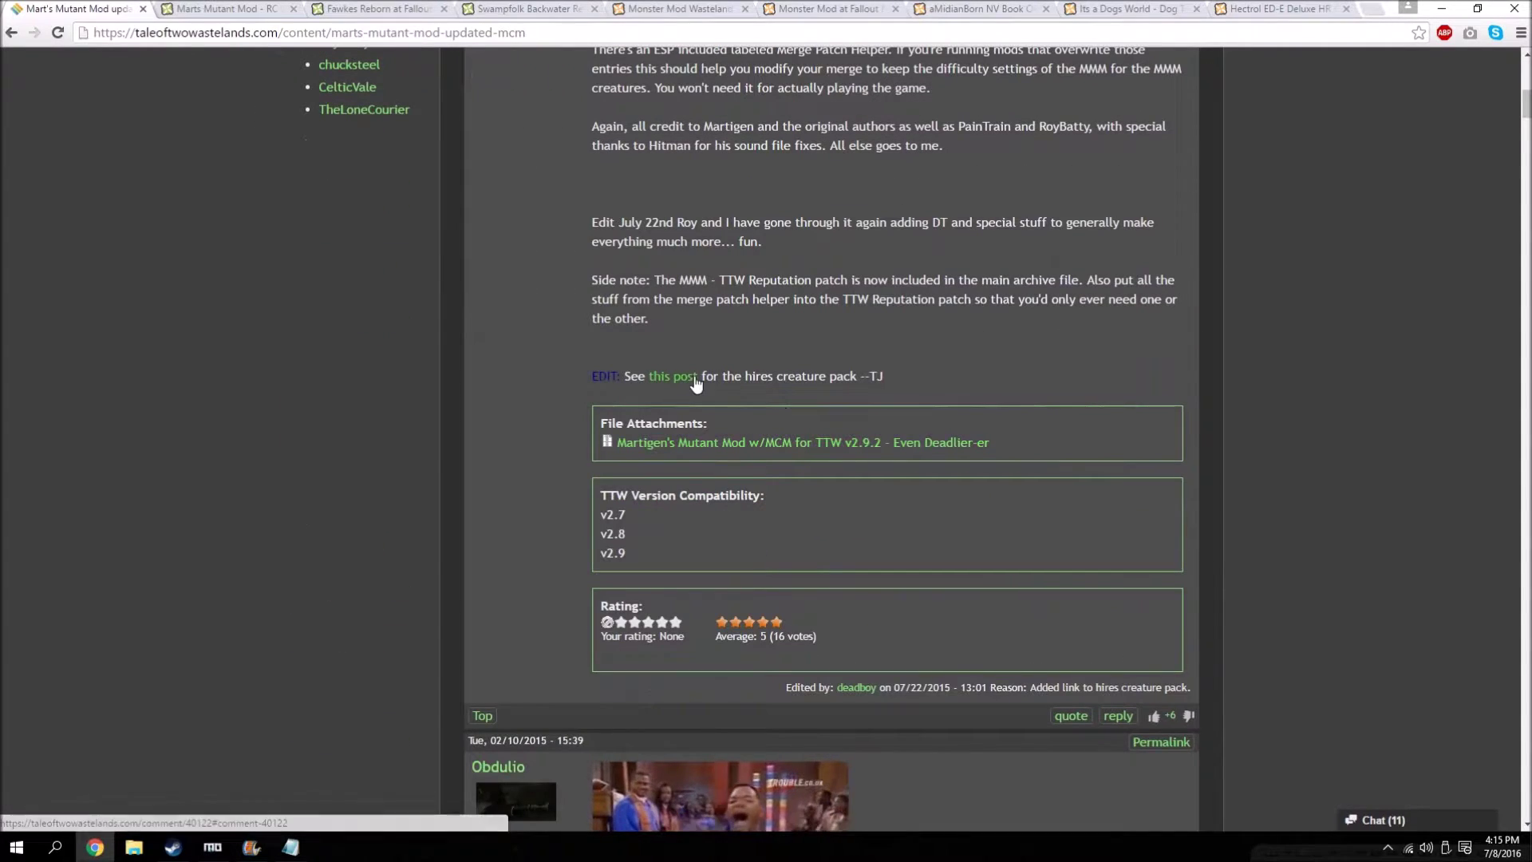
pyautogui.click(672, 381)
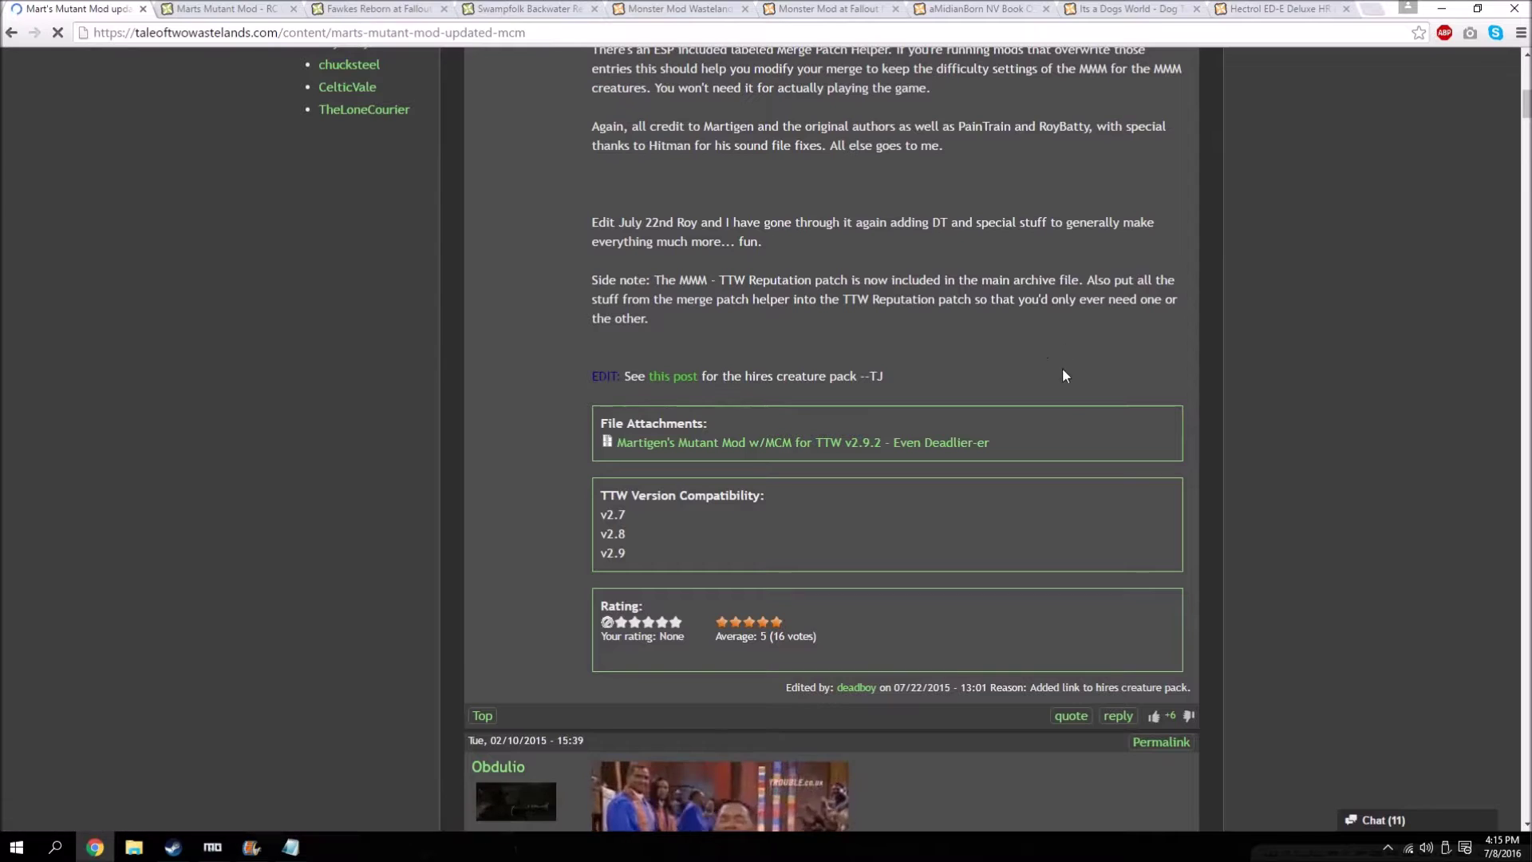
pyautogui.scroll(-15, 807, 423)
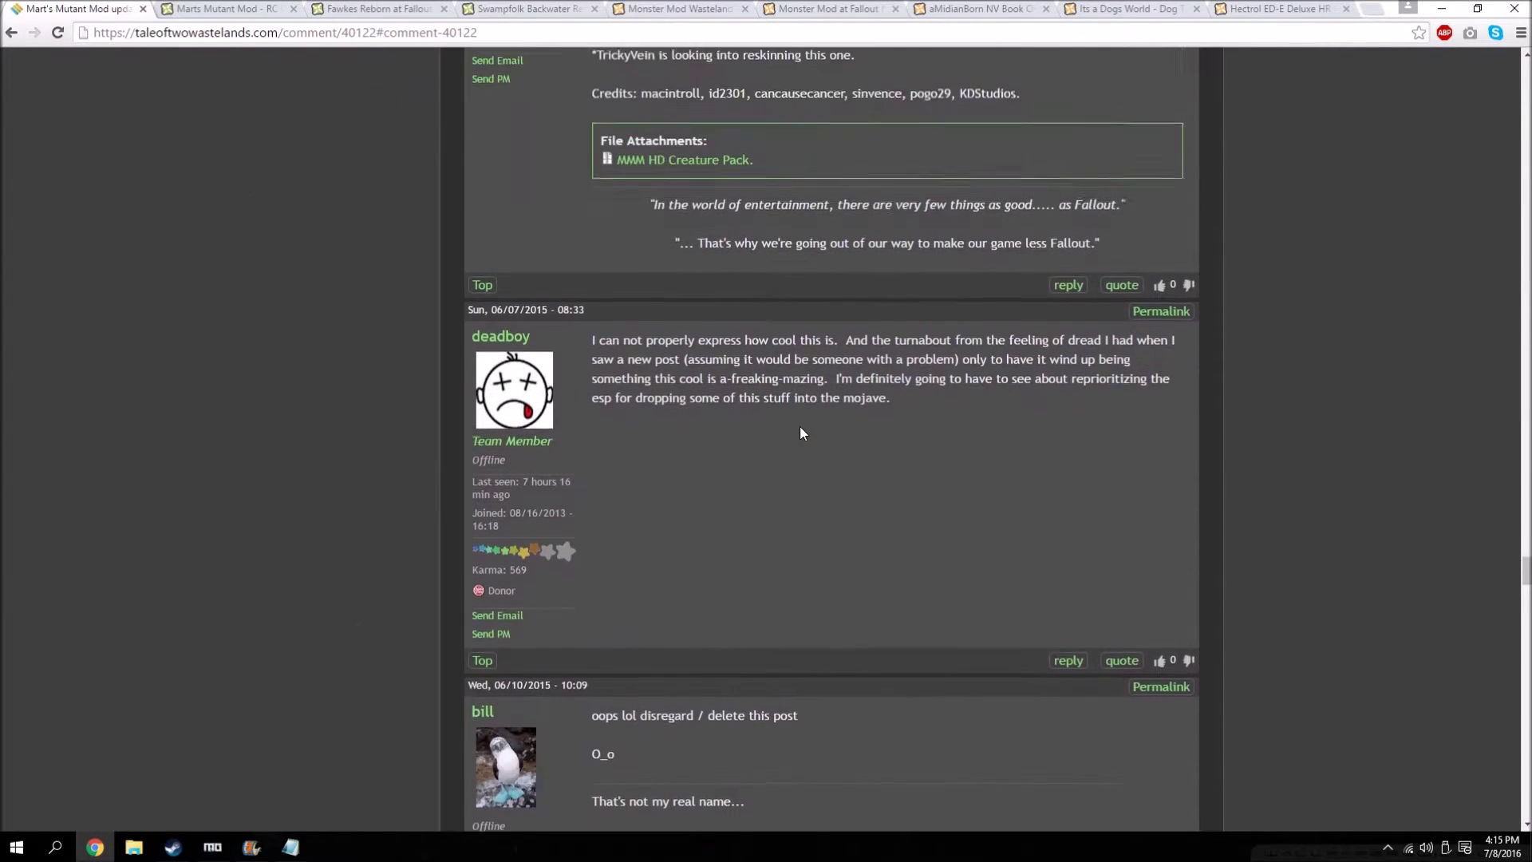
pyautogui.scroll(3, 794, 431)
pyautogui.scroll(1, 778, 434)
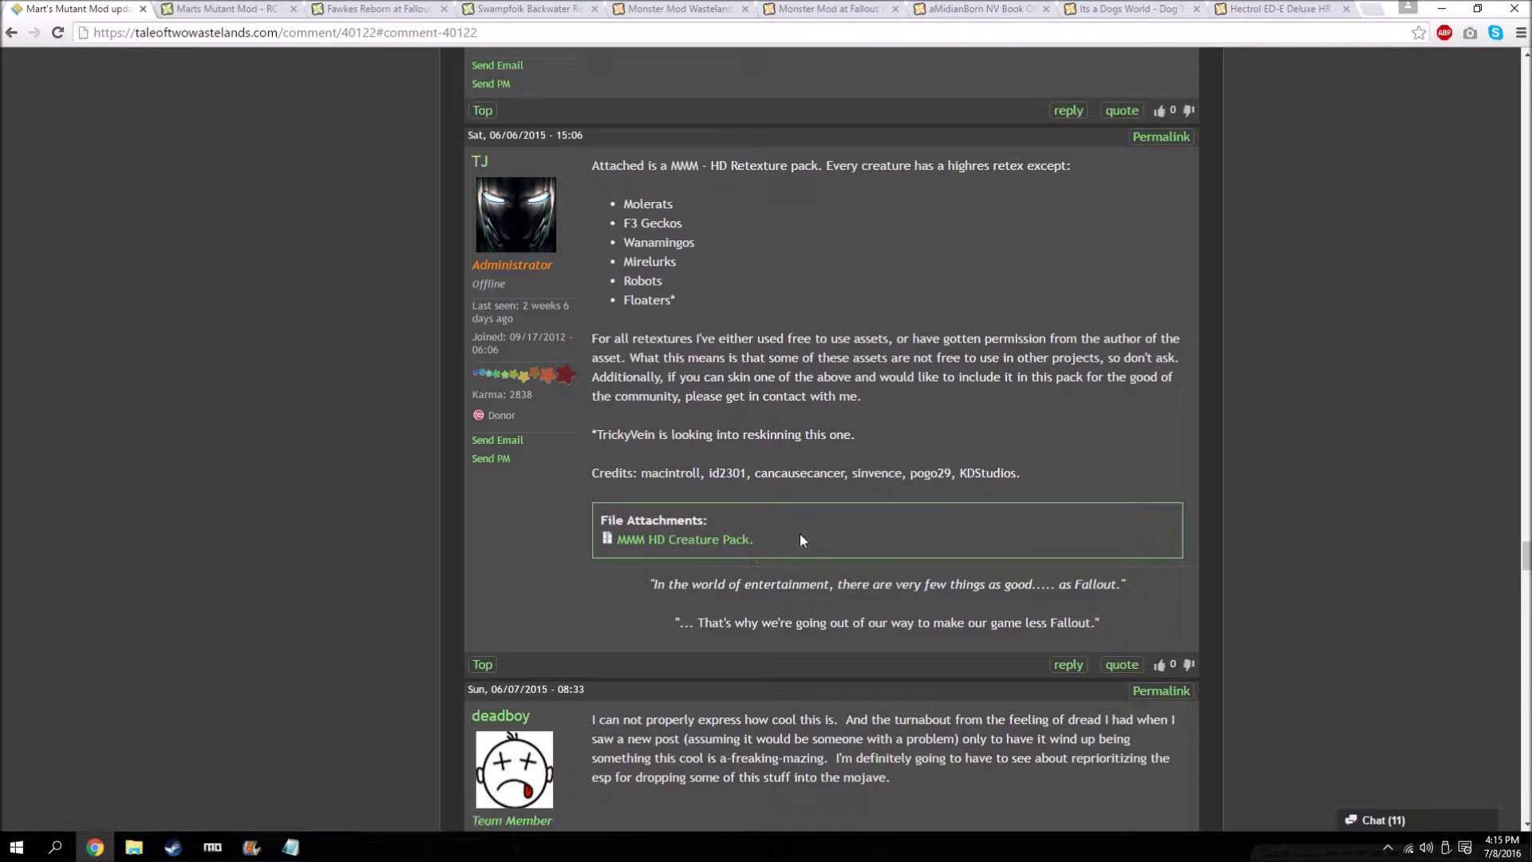
pyautogui.click(656, 542)
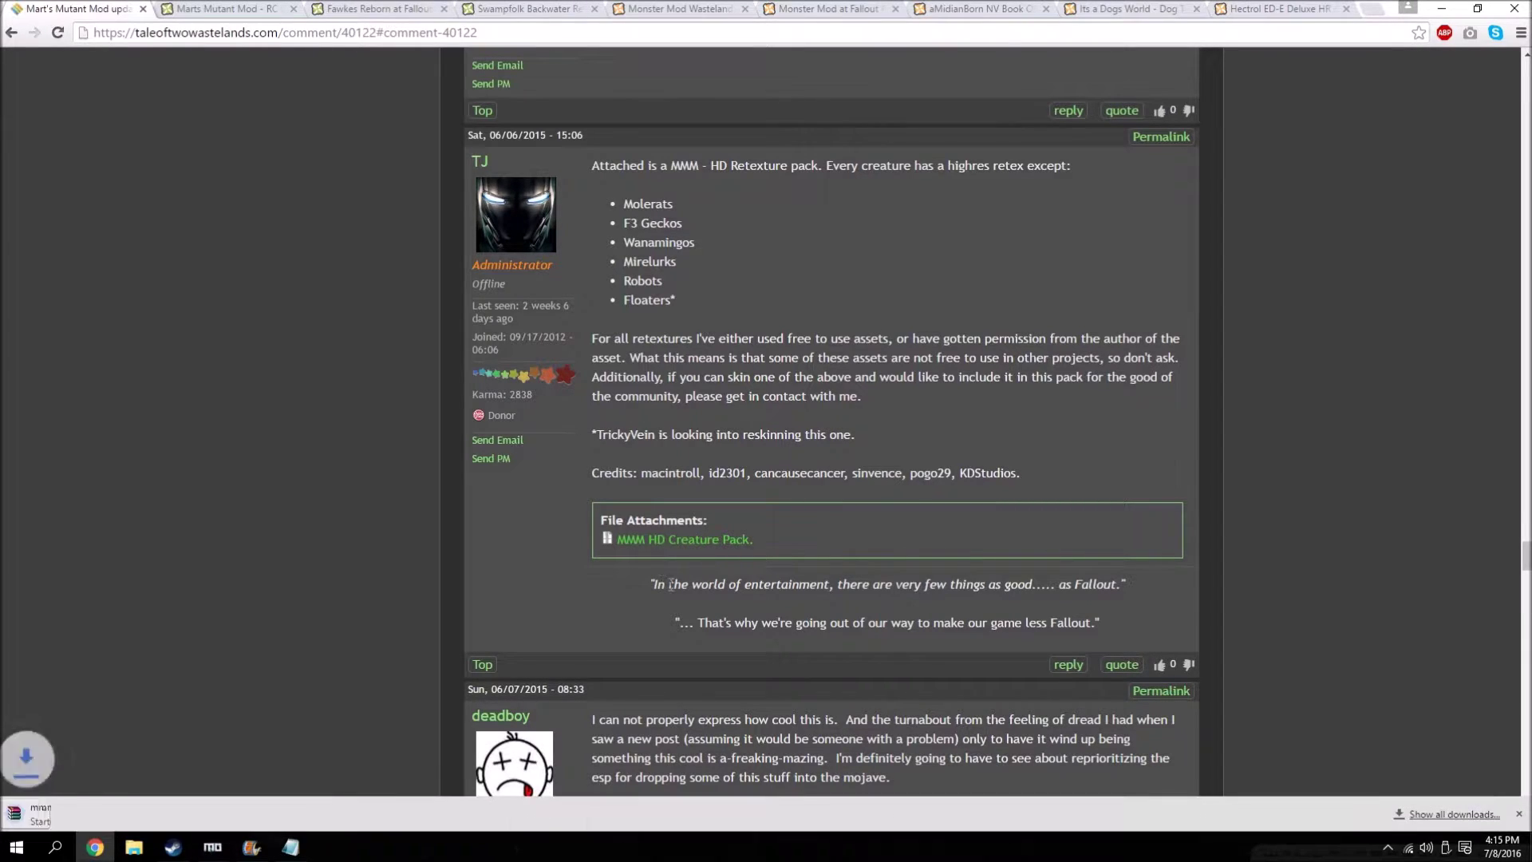
# - Open Chrome's downloads list and remove the entries of the two deleted Marts Mutant Mod archives
pyautogui.click(1437, 815)
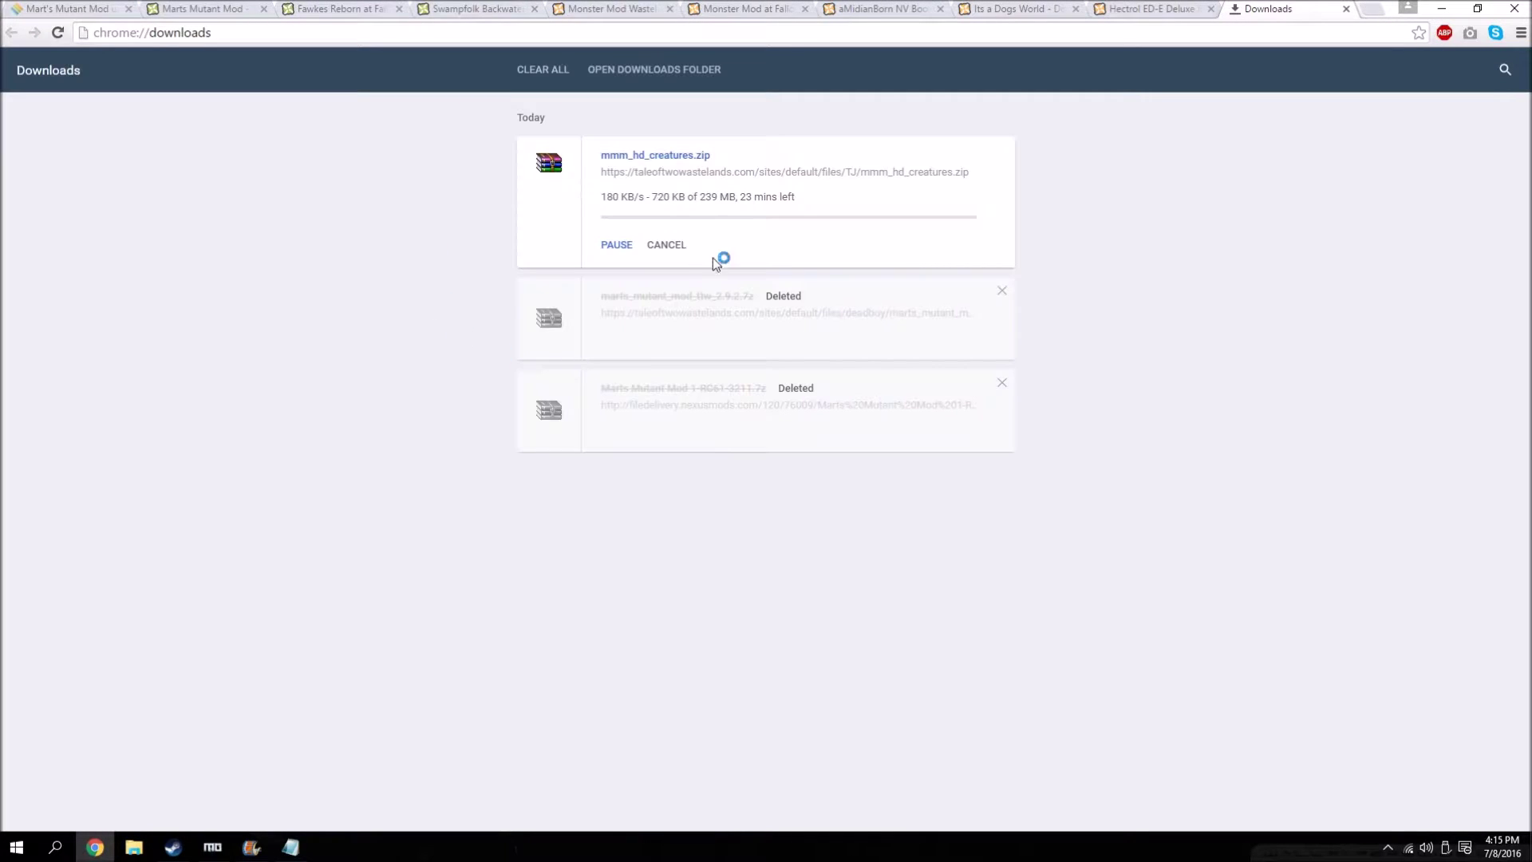
pyautogui.click(1002, 291)
pyautogui.click(1002, 290)
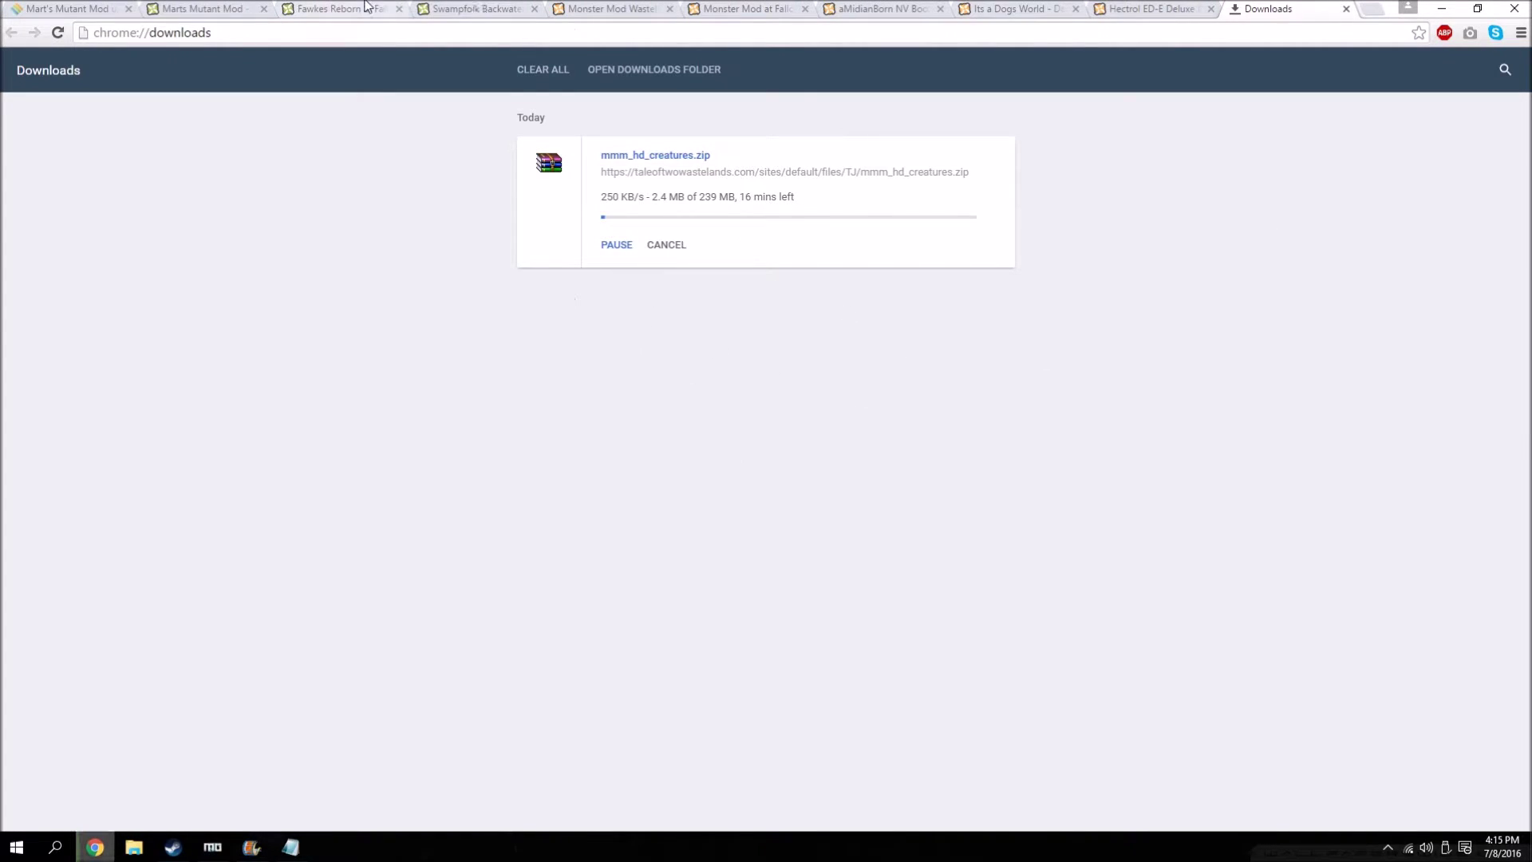
# - Examine the Fawkes Reborn mod page on Nexus Mods, including the character artwork in its description
pyautogui.click(368, 10)
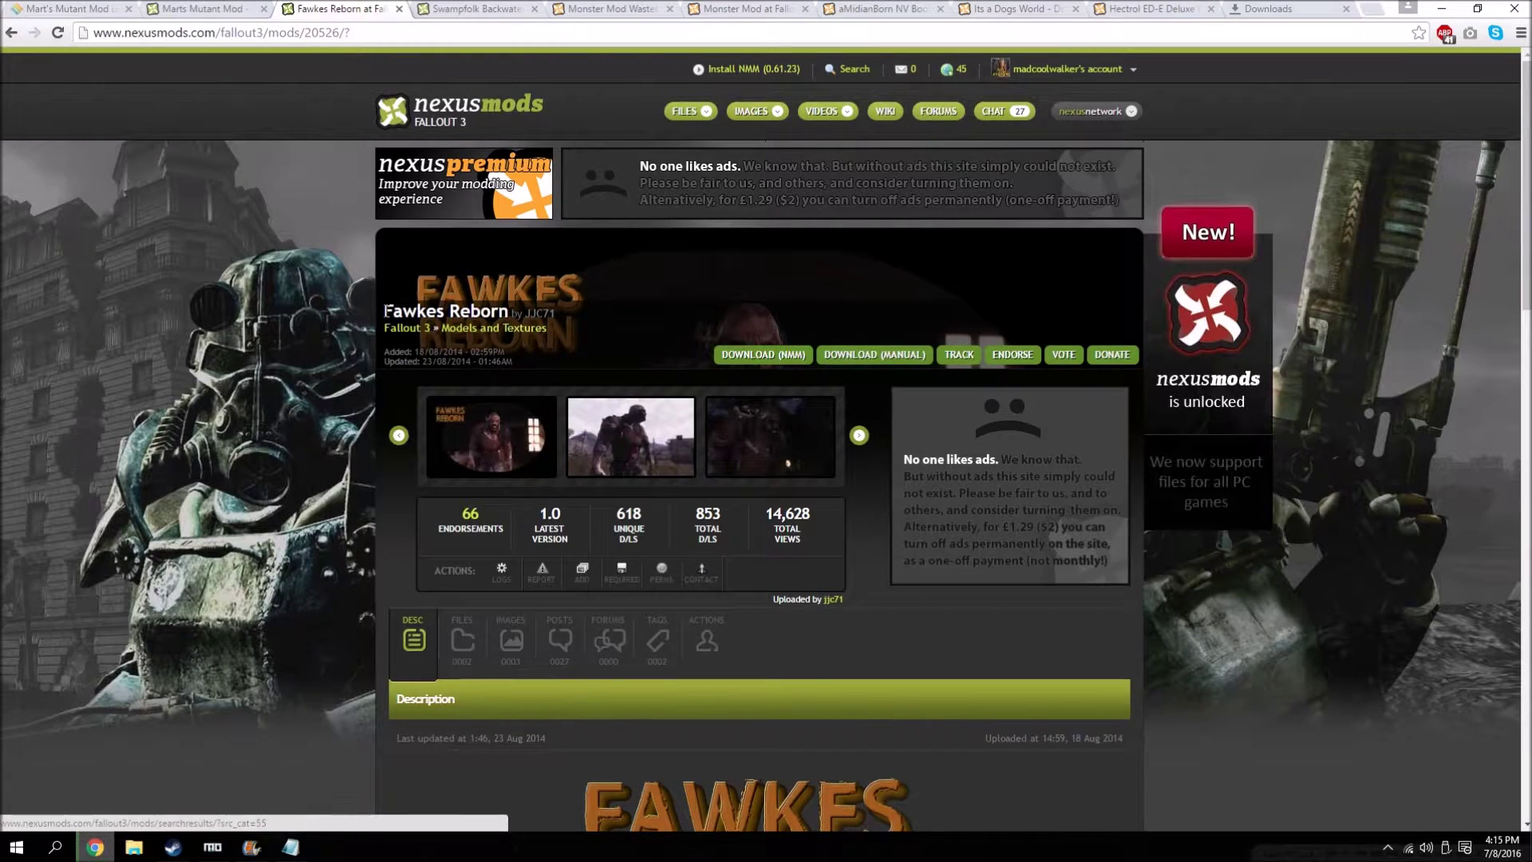
pyautogui.scroll(-6, 740, 656)
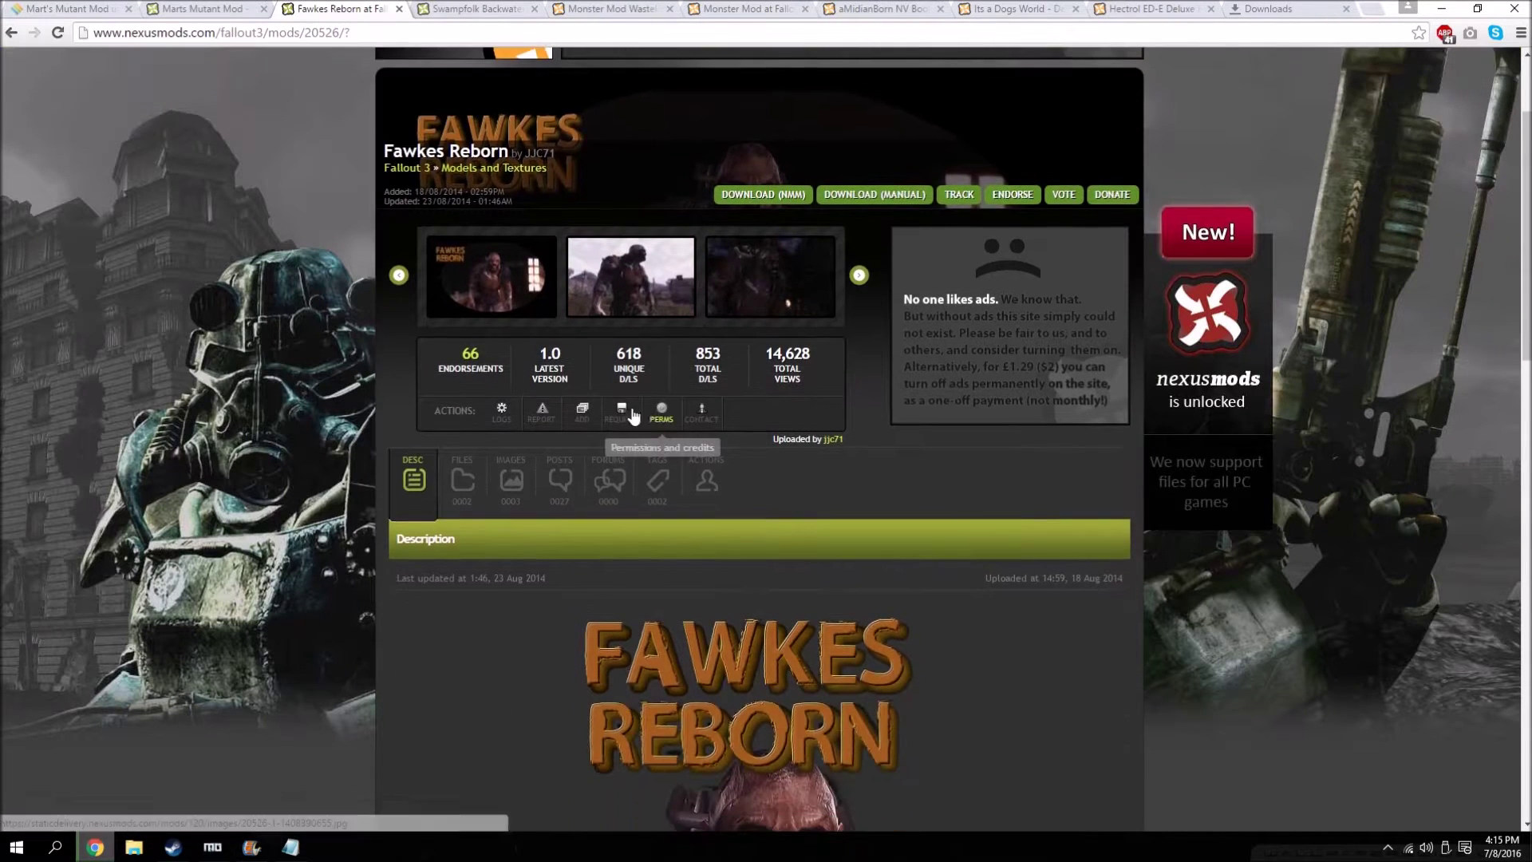
pyautogui.scroll(-2, 740, 656)
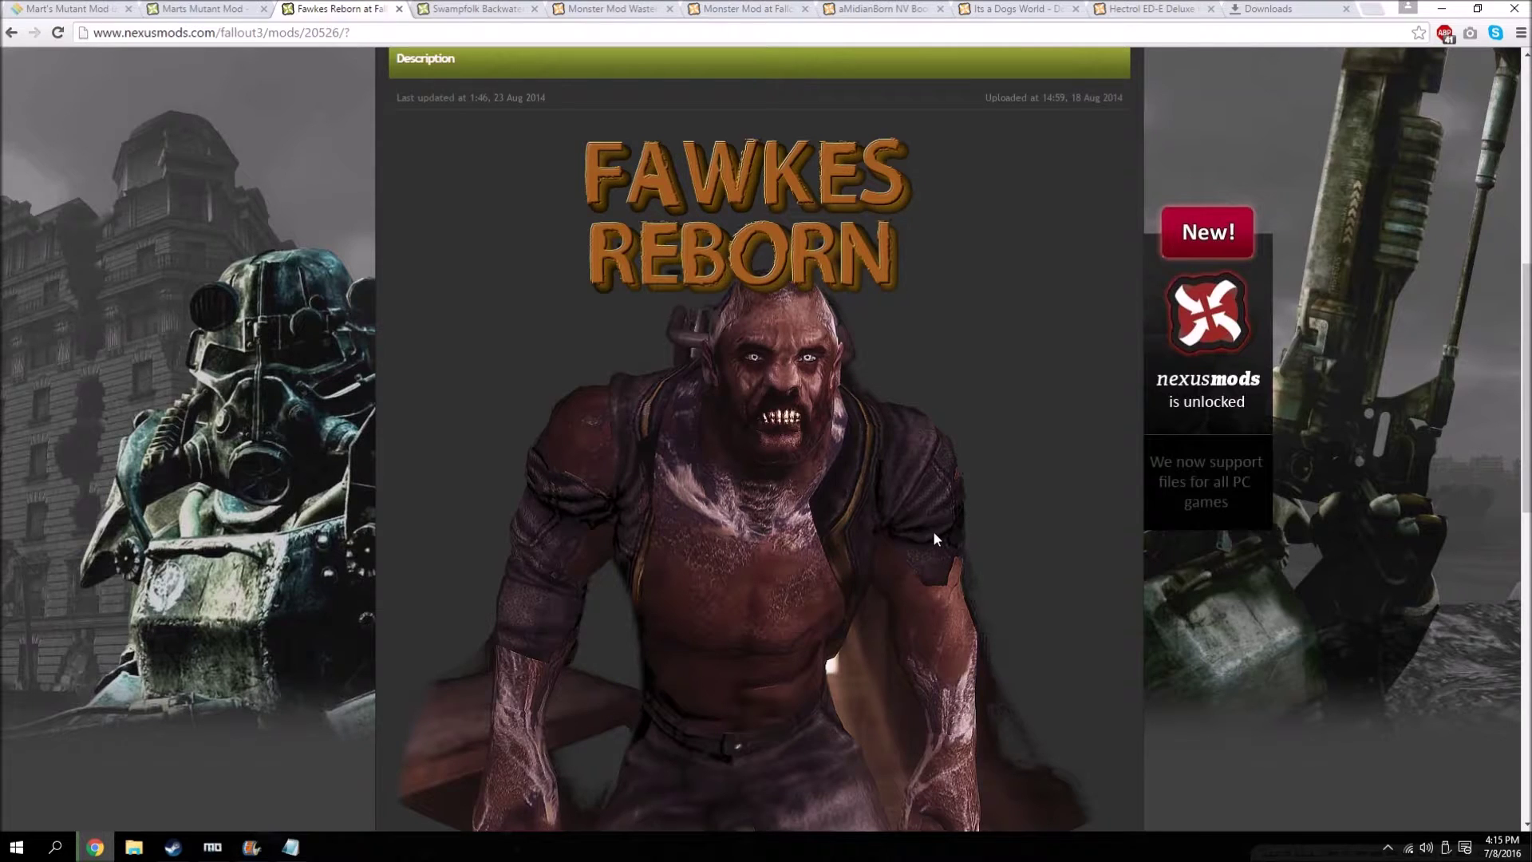
pyautogui.scroll(-4, 932, 530)
pyautogui.scroll(6, 772, 606)
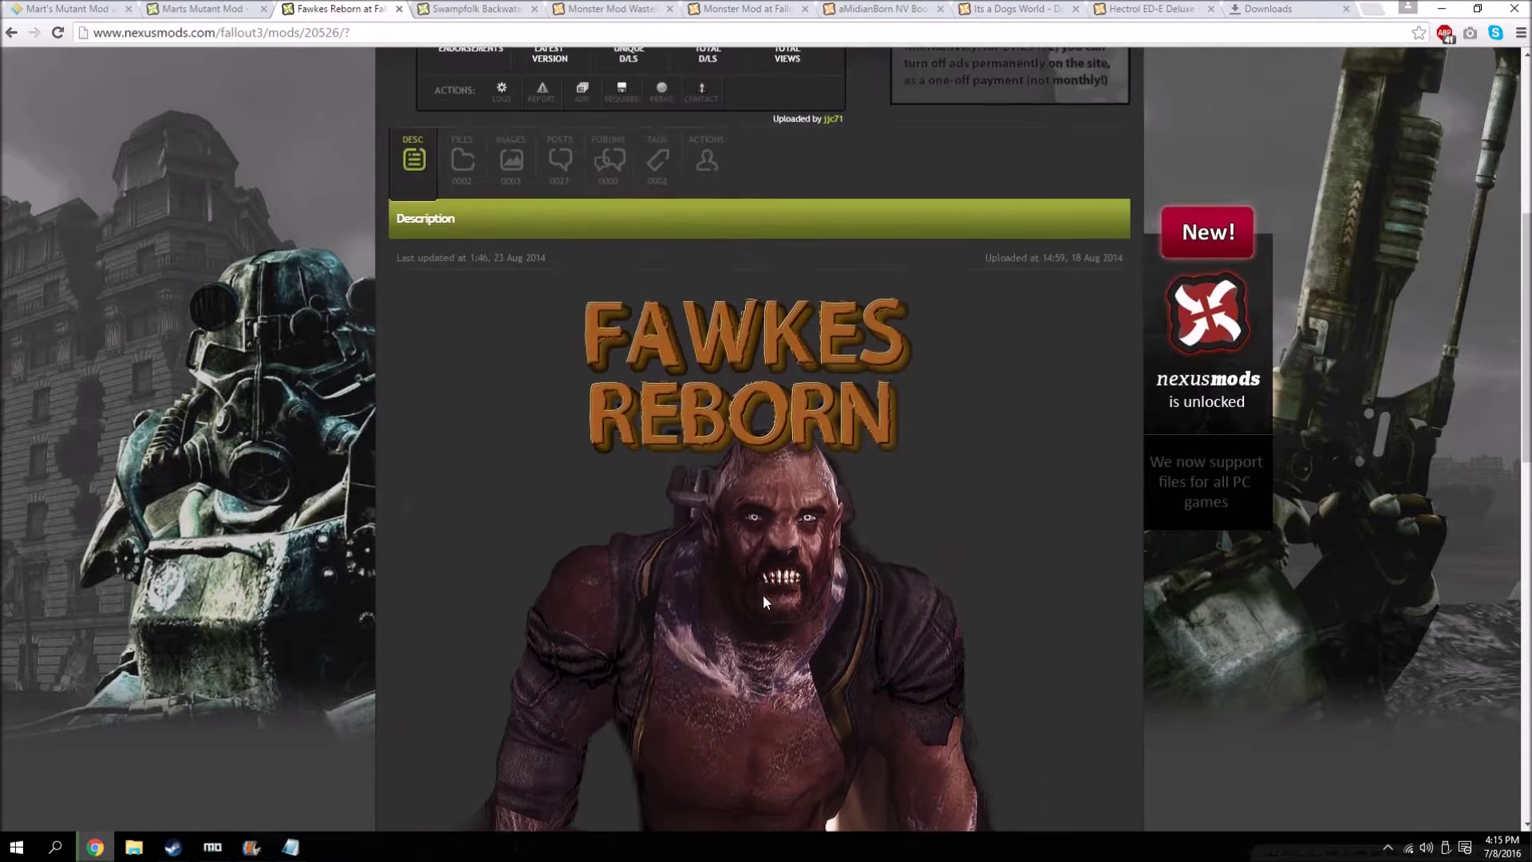
pyautogui.scroll(-4, 537, 344)
pyautogui.scroll(3, 537, 345)
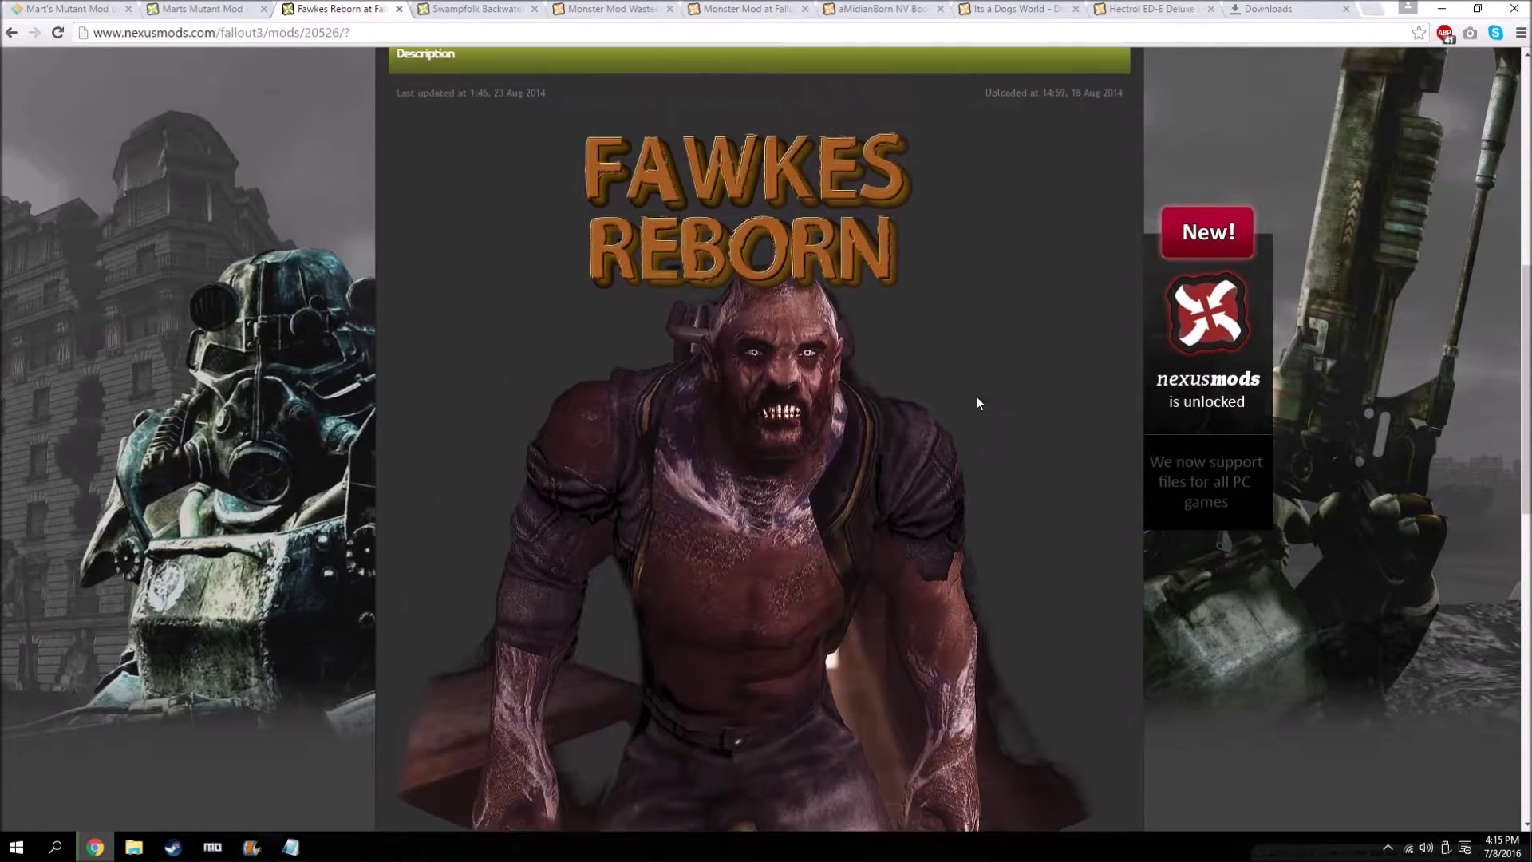
pyautogui.scroll(6, 712, 371)
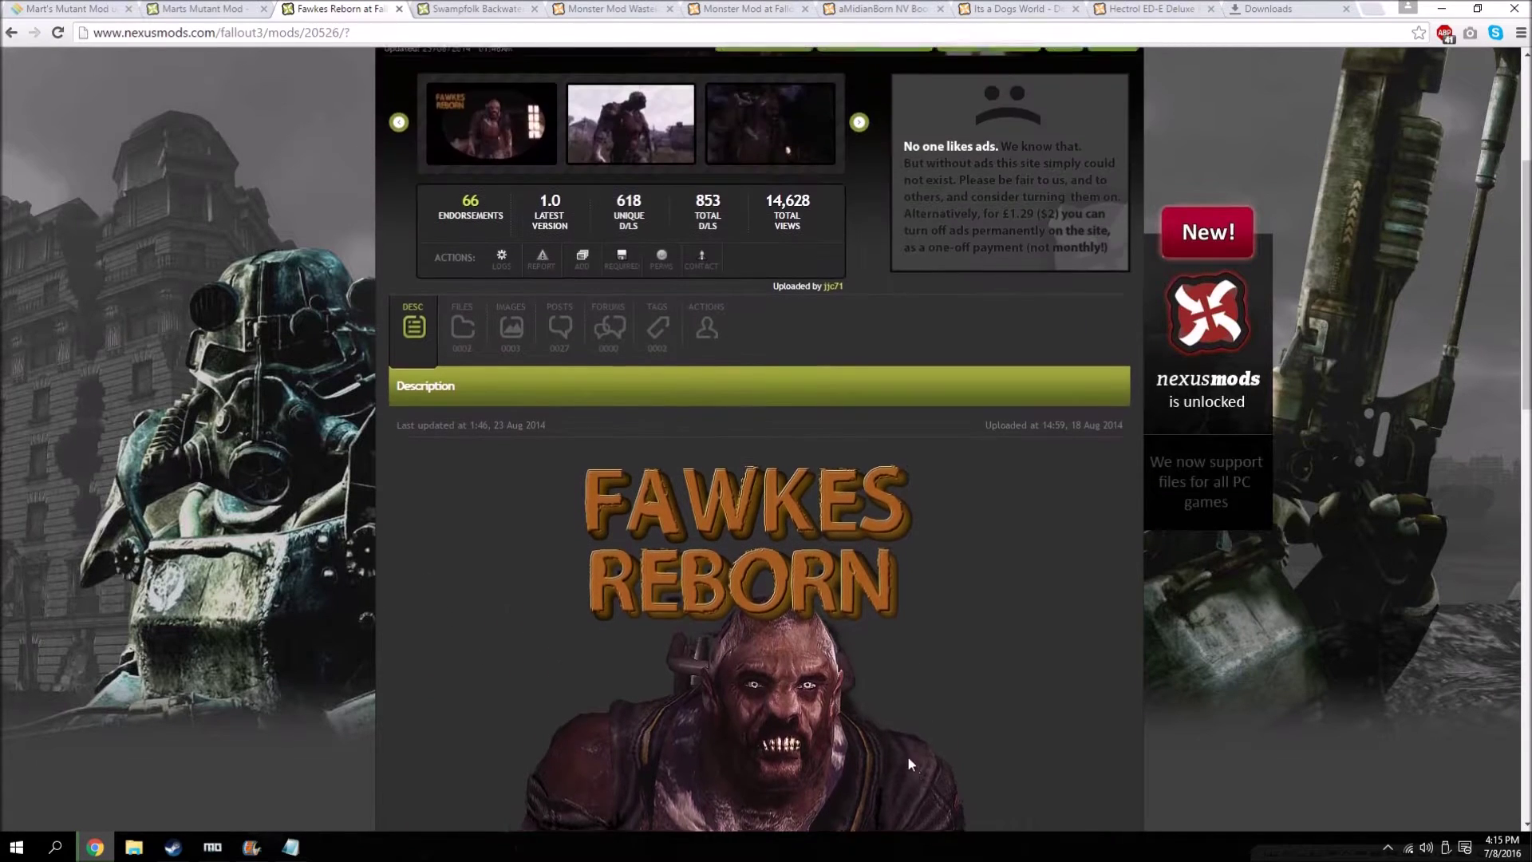
# - Manually download the Fawkes Reborn 2048 main file from the mod's files and check it in Chrome's downloads list
pyautogui.click(471, 568)
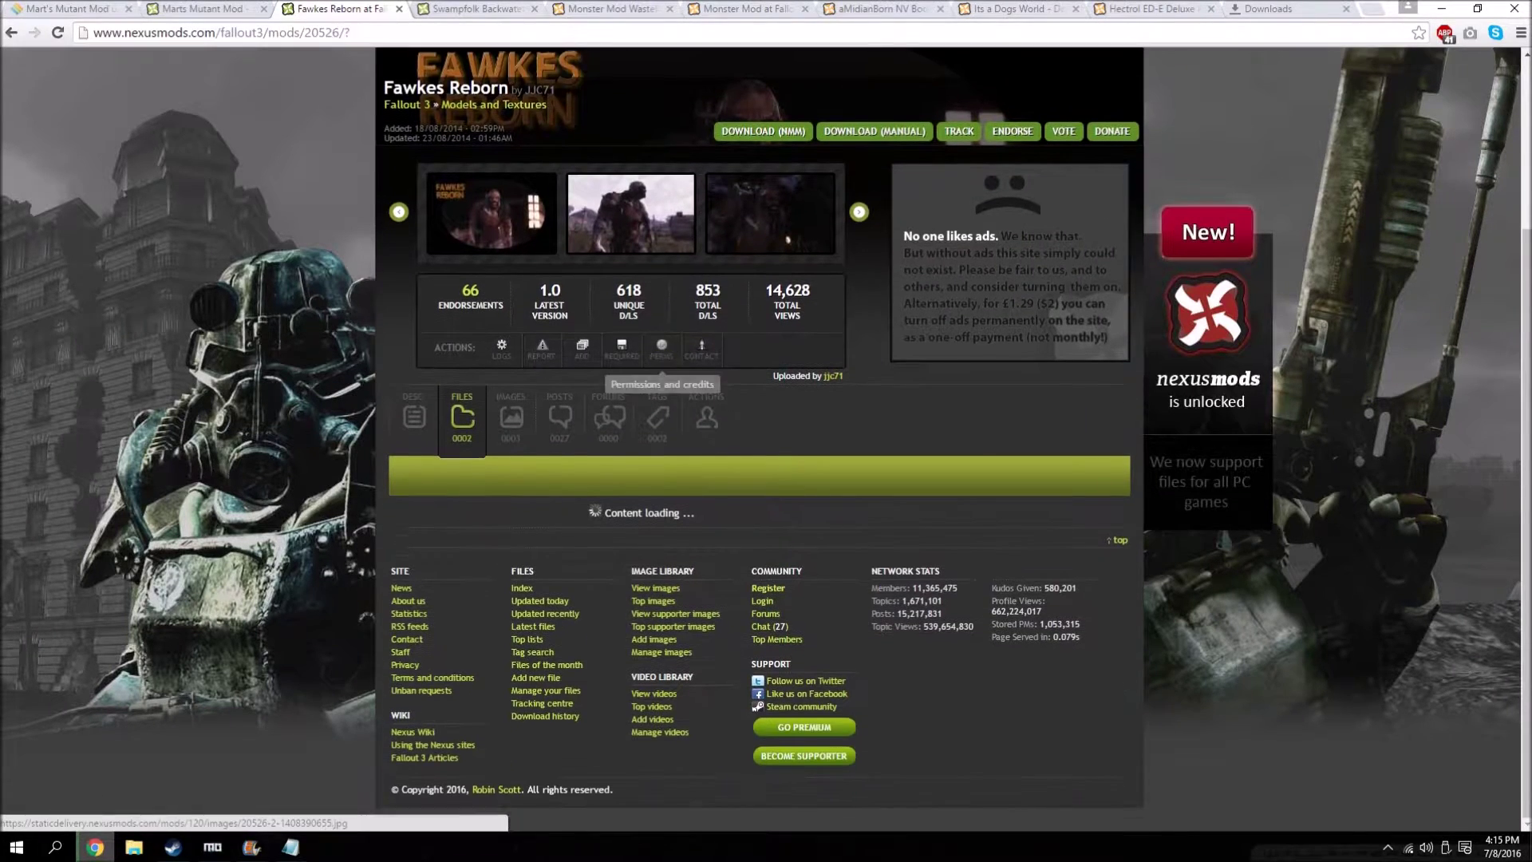
pyautogui.scroll(-1, 467, 474)
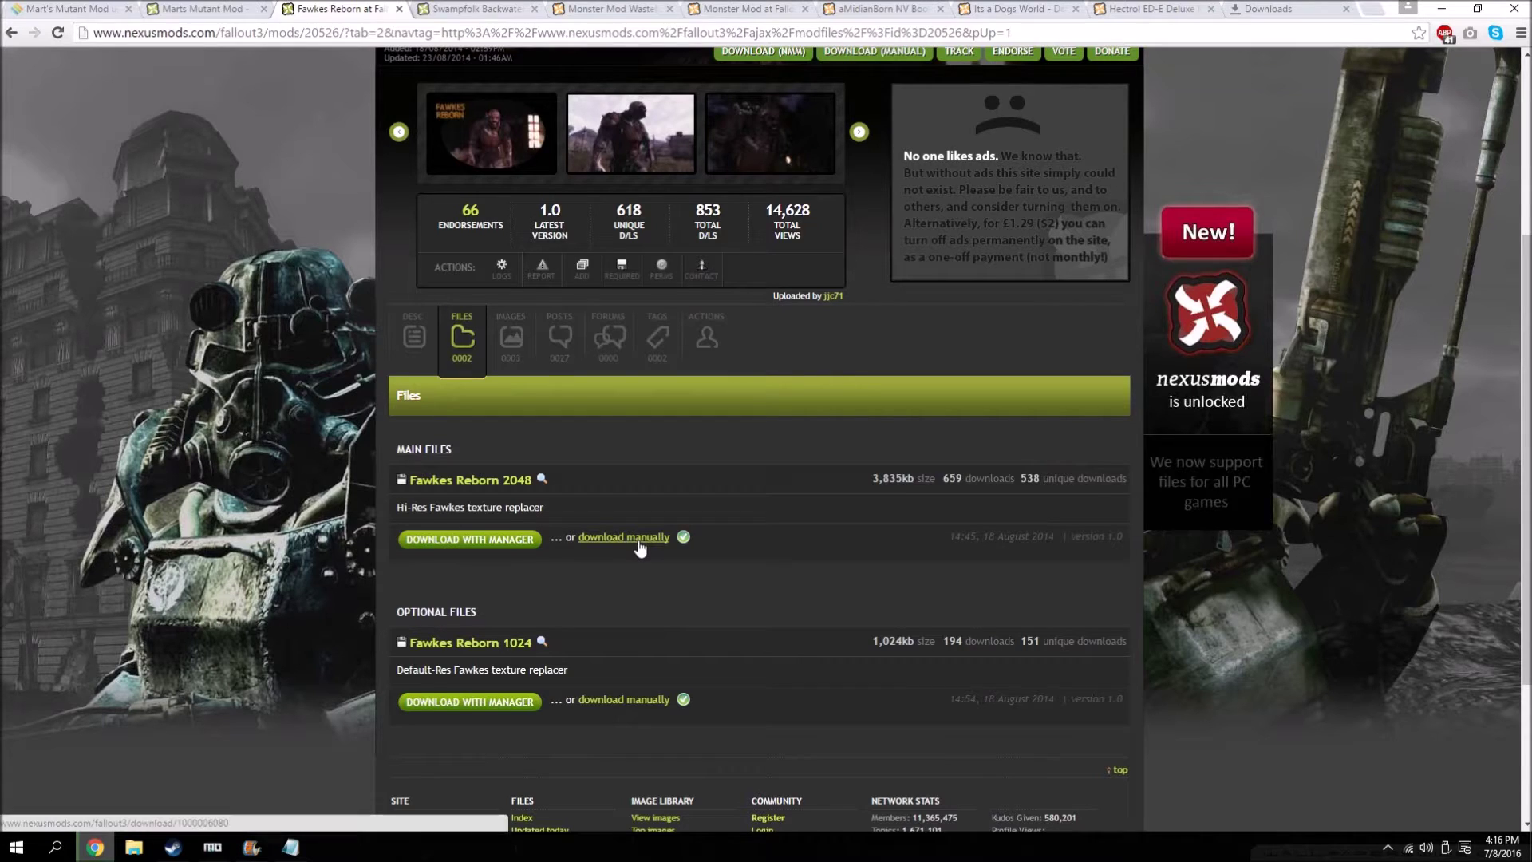
pyautogui.click(638, 541)
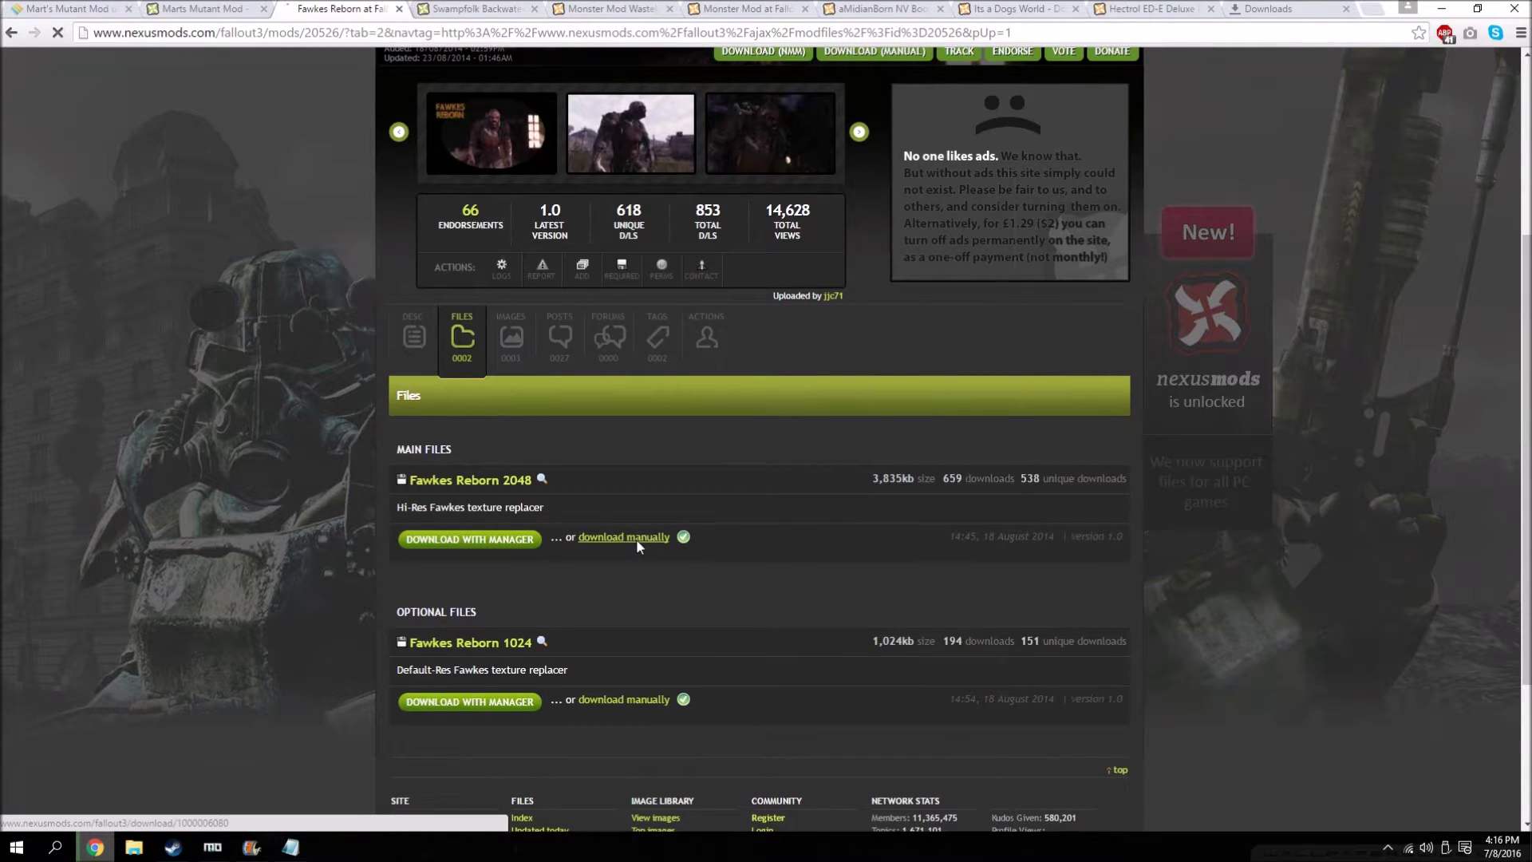
pyautogui.click(1018, 152)
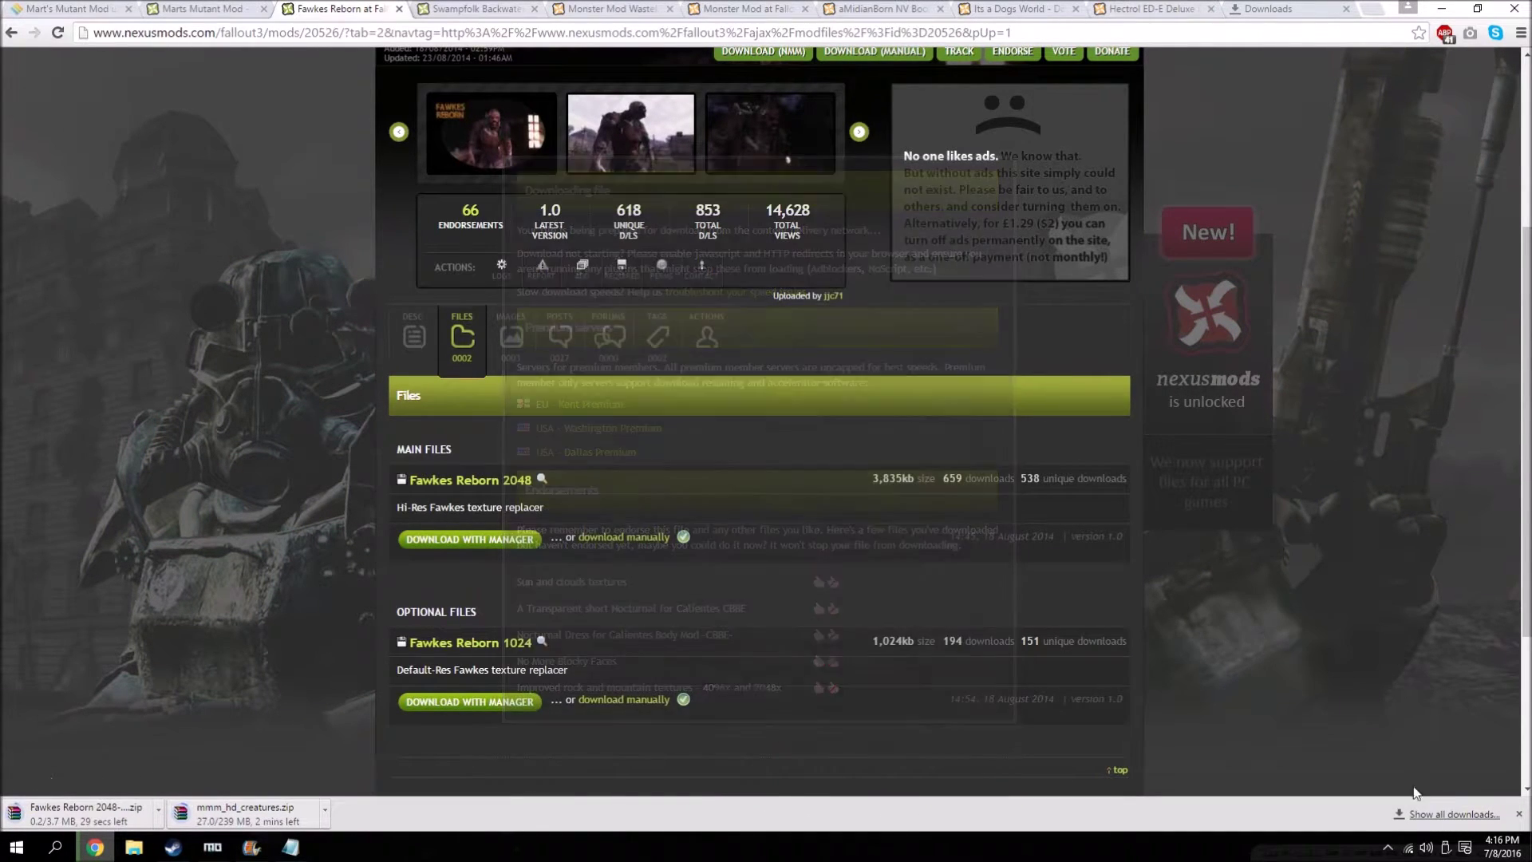
pyautogui.click(1447, 814)
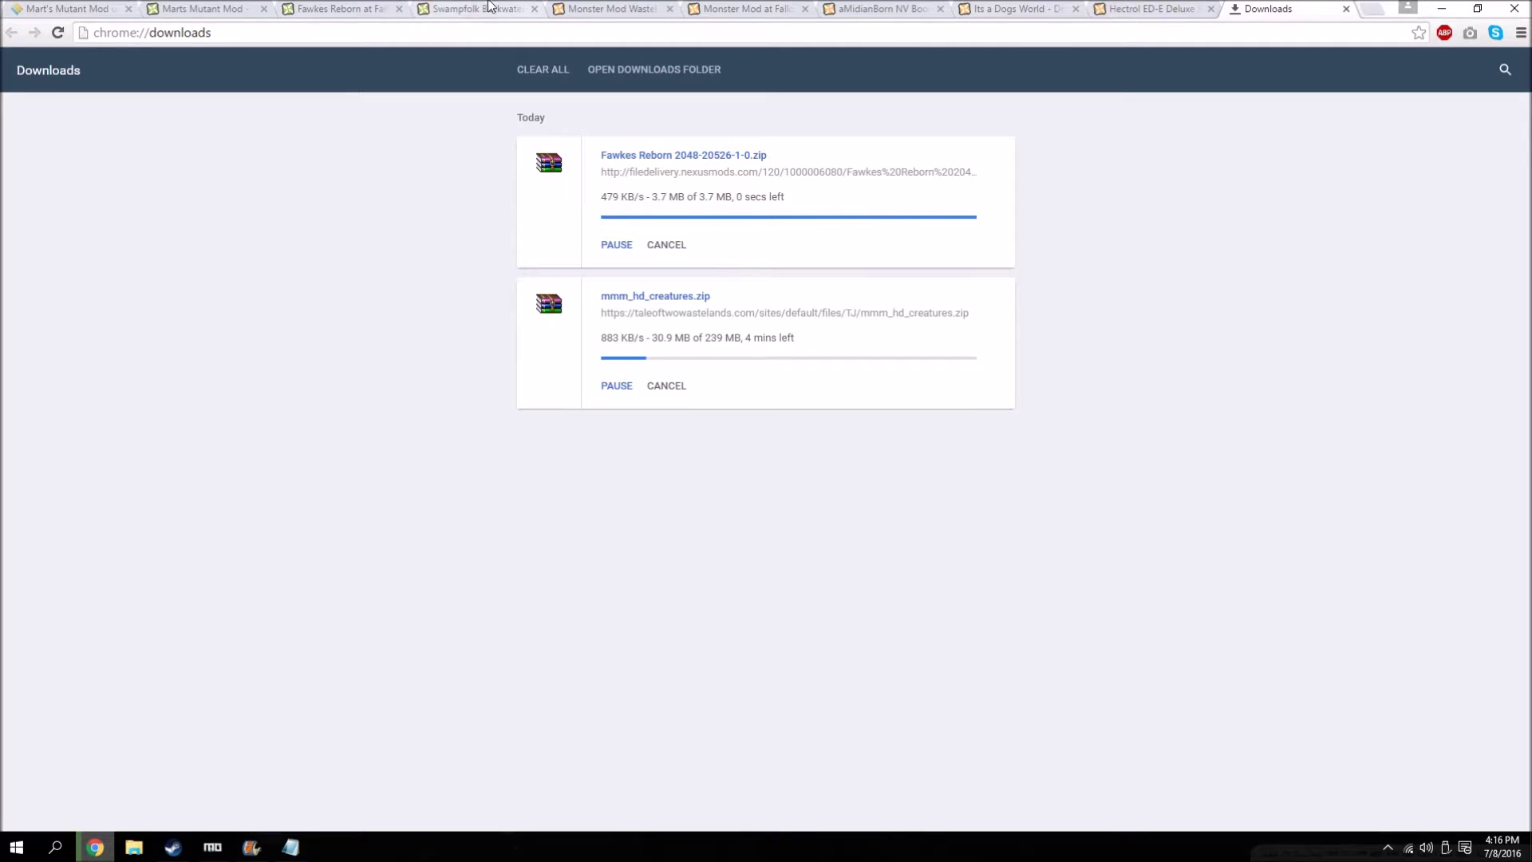
# - Examine the Swampfolk Backwater Retexture mod page and enlarge its preview images, including the original-versus-Backwater comparison
pyautogui.click(478, 10)
pyautogui.scroll(-2, 377, 460)
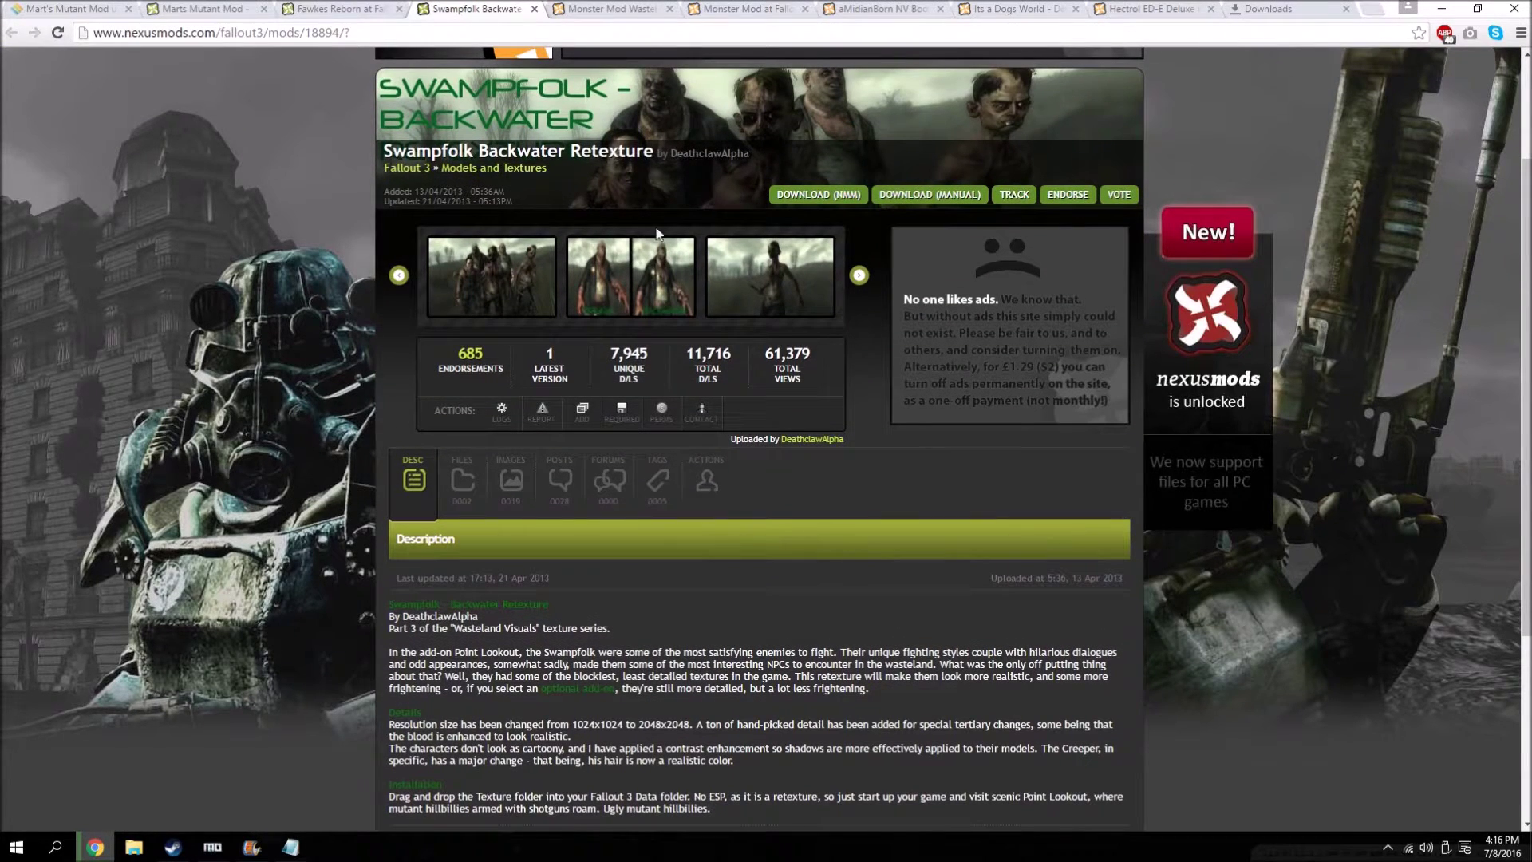
pyautogui.scroll(1, 690, 215)
pyautogui.click(545, 367)
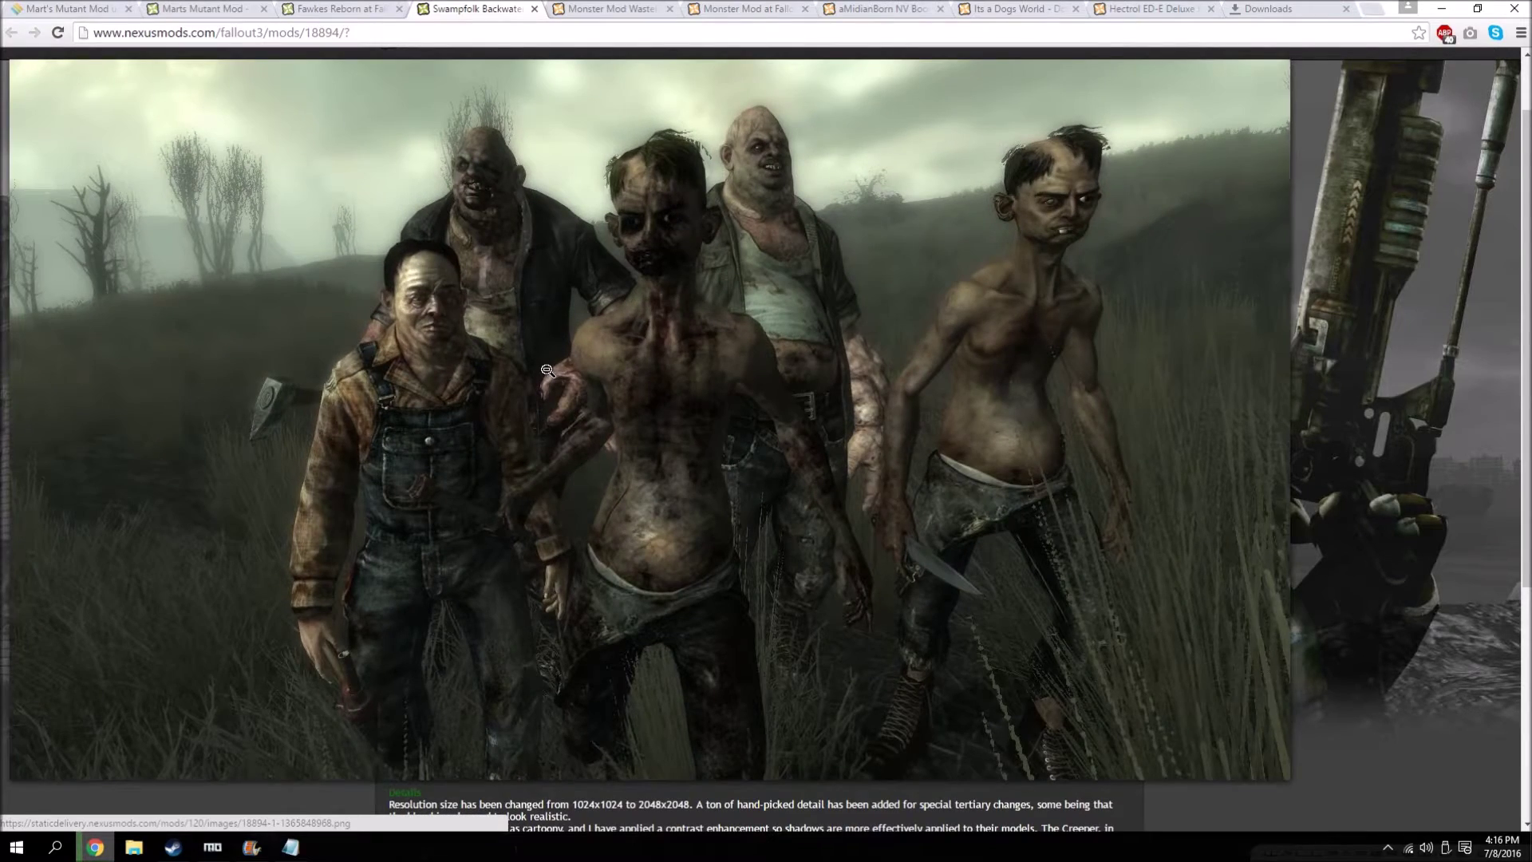
pyautogui.click(664, 396)
pyautogui.click(664, 390)
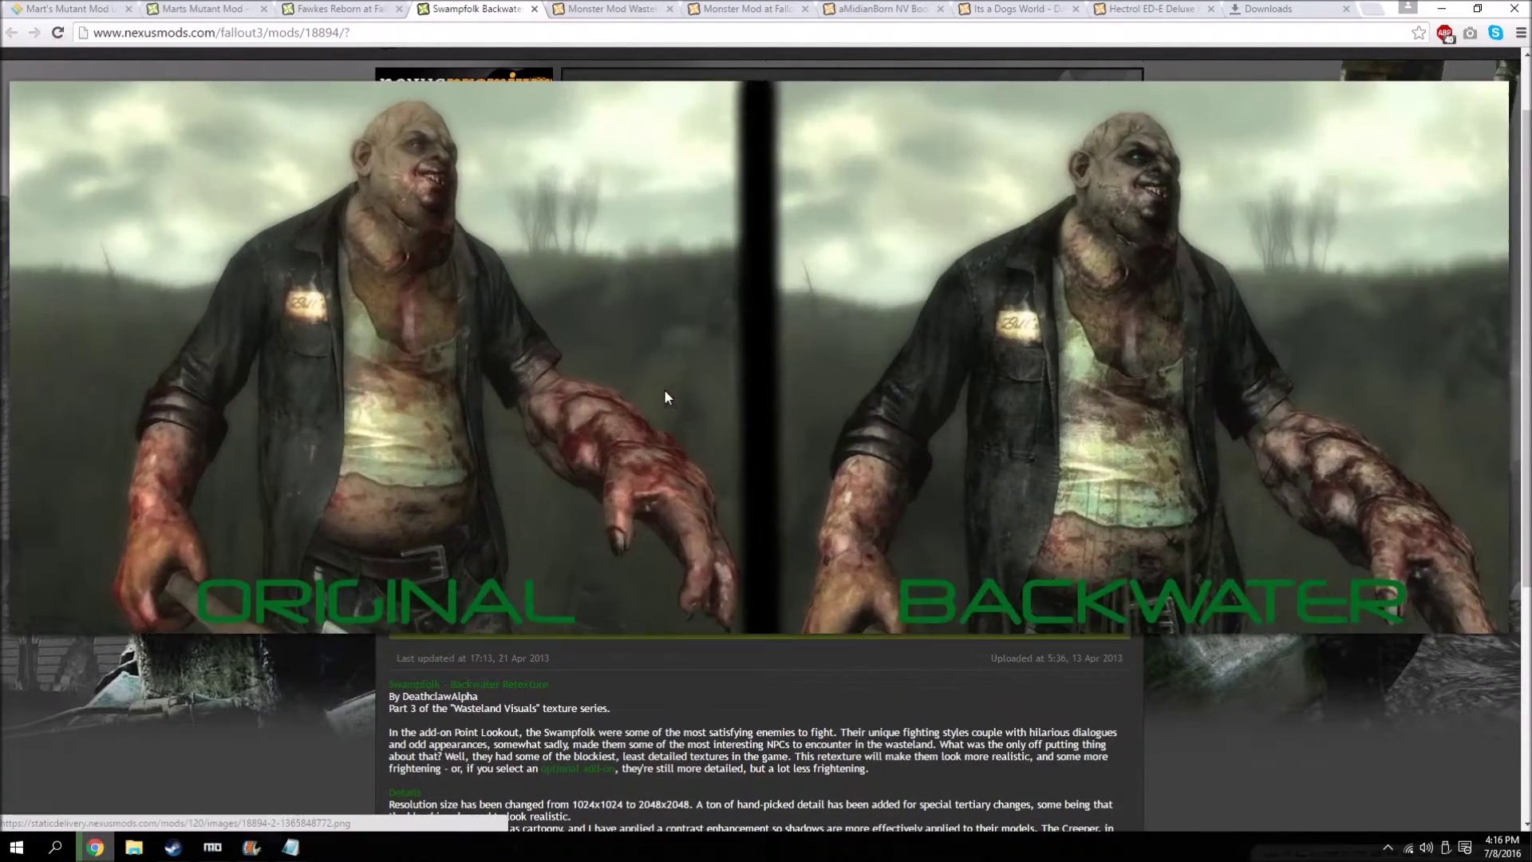
pyautogui.scroll(1, 551, 570)
# - Manually download the Backwater Retexture main file from the Swampfolk mod's files and dismiss the download notice
pyautogui.click(474, 647)
pyautogui.scroll(-3, 476, 654)
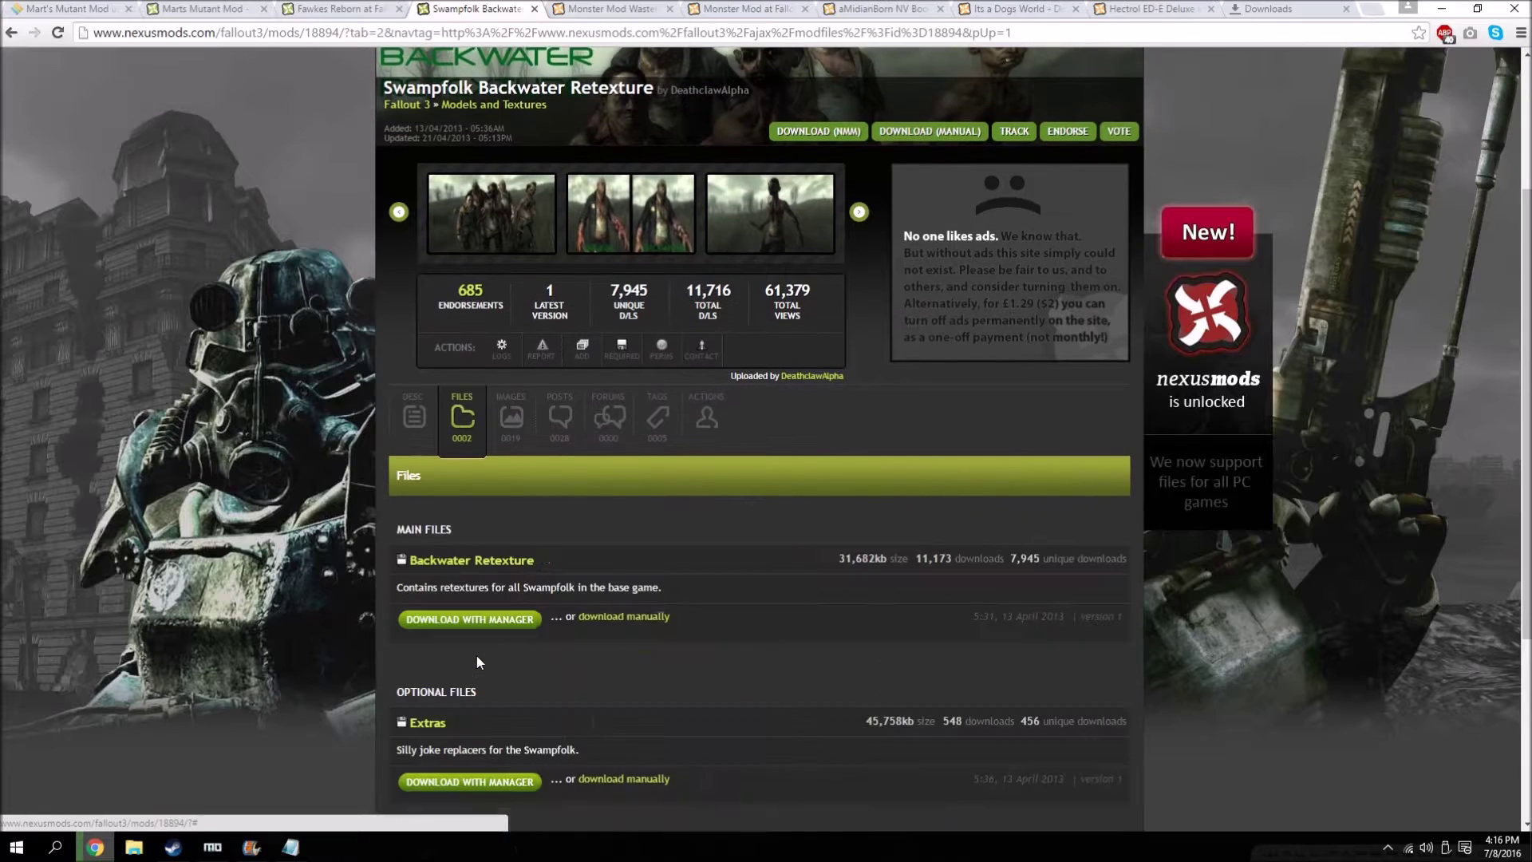
pyautogui.scroll(-2, 581, 580)
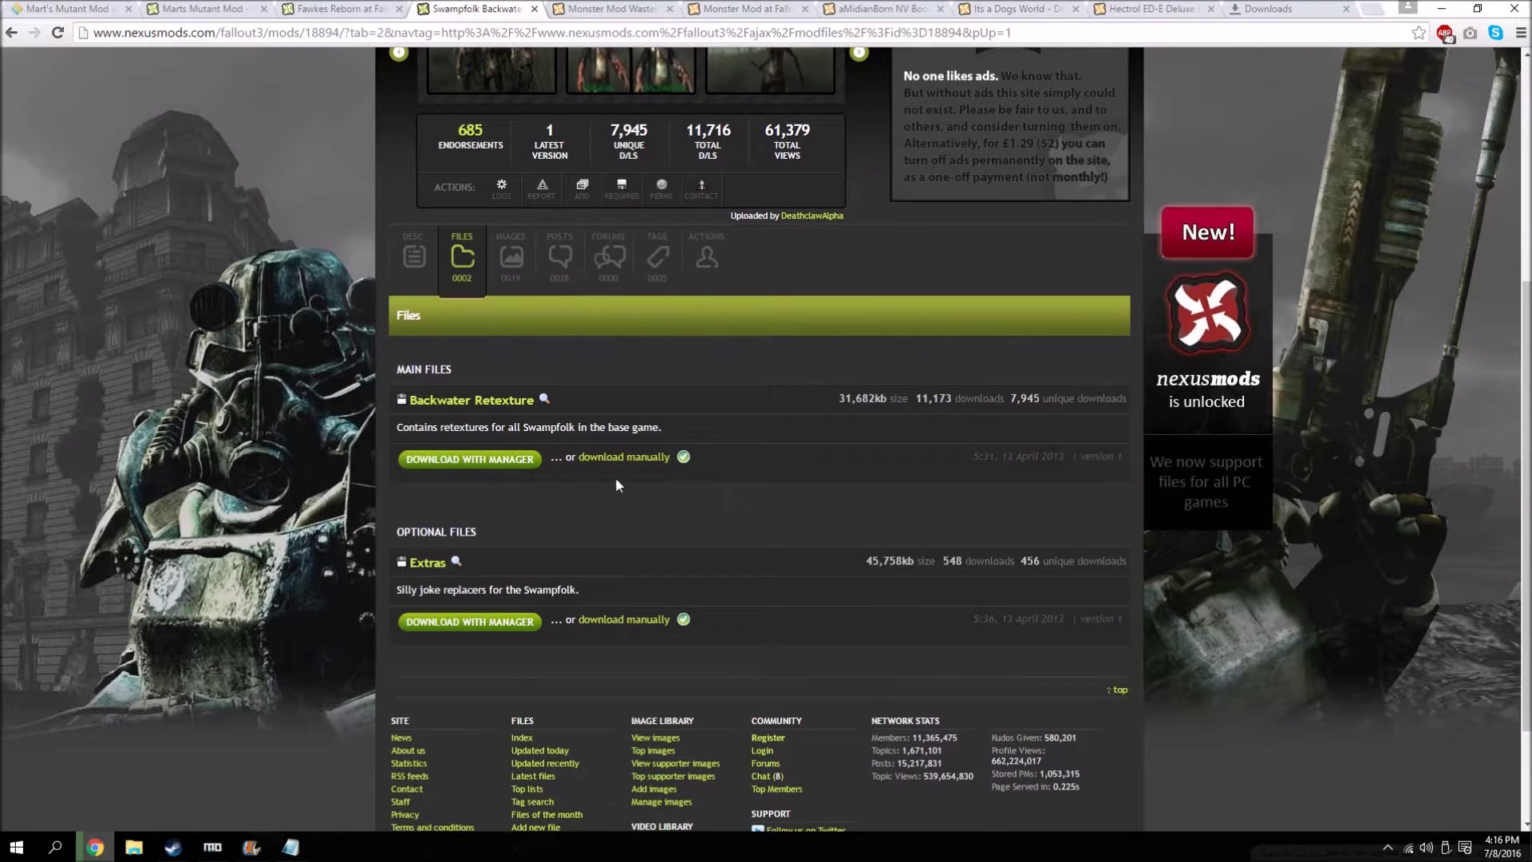
pyautogui.click(631, 457)
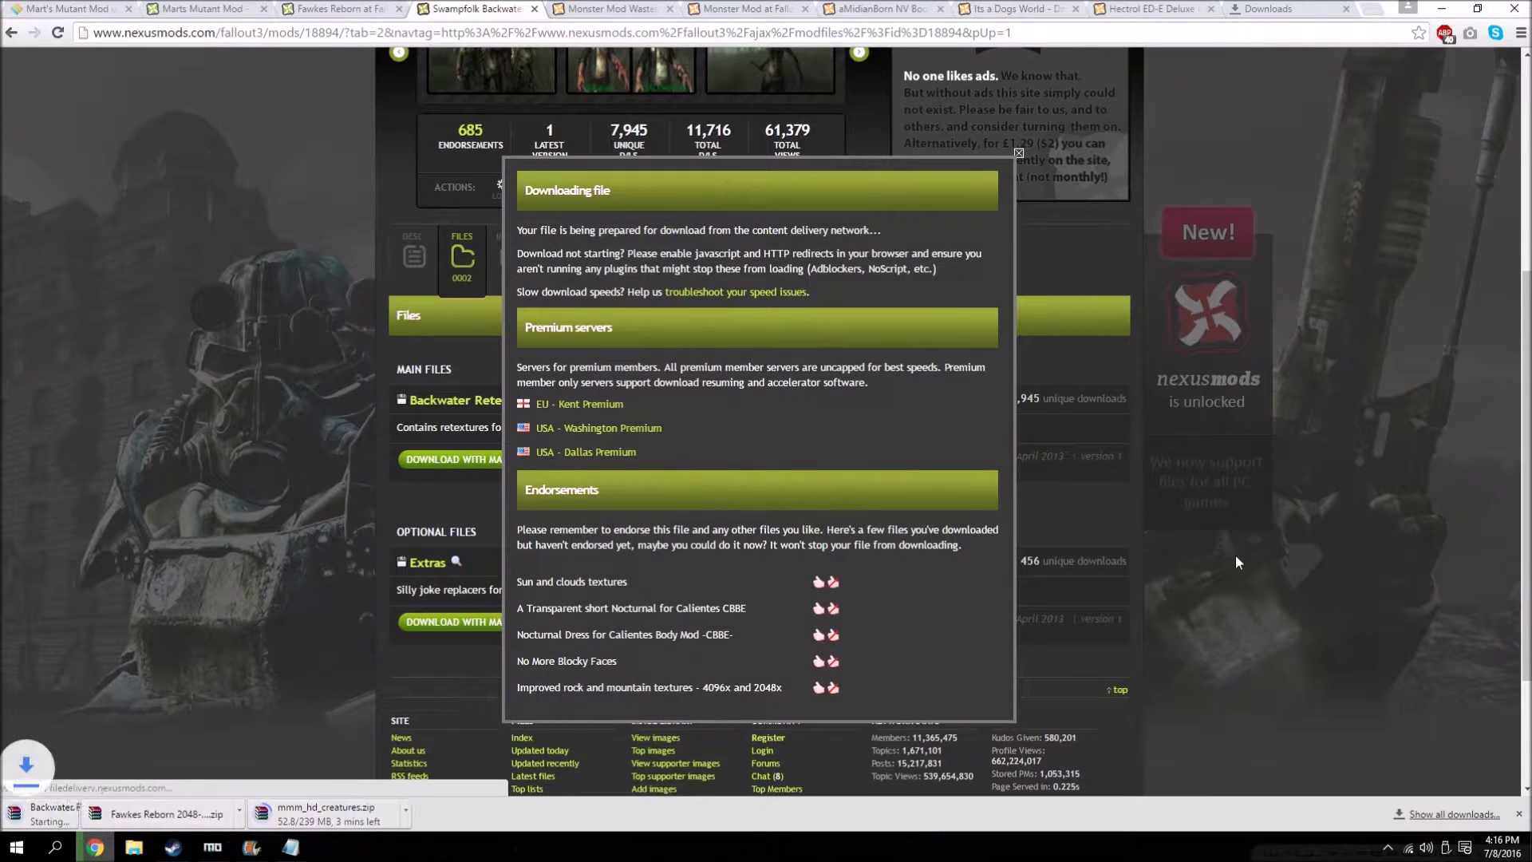
pyautogui.click(1204, 544)
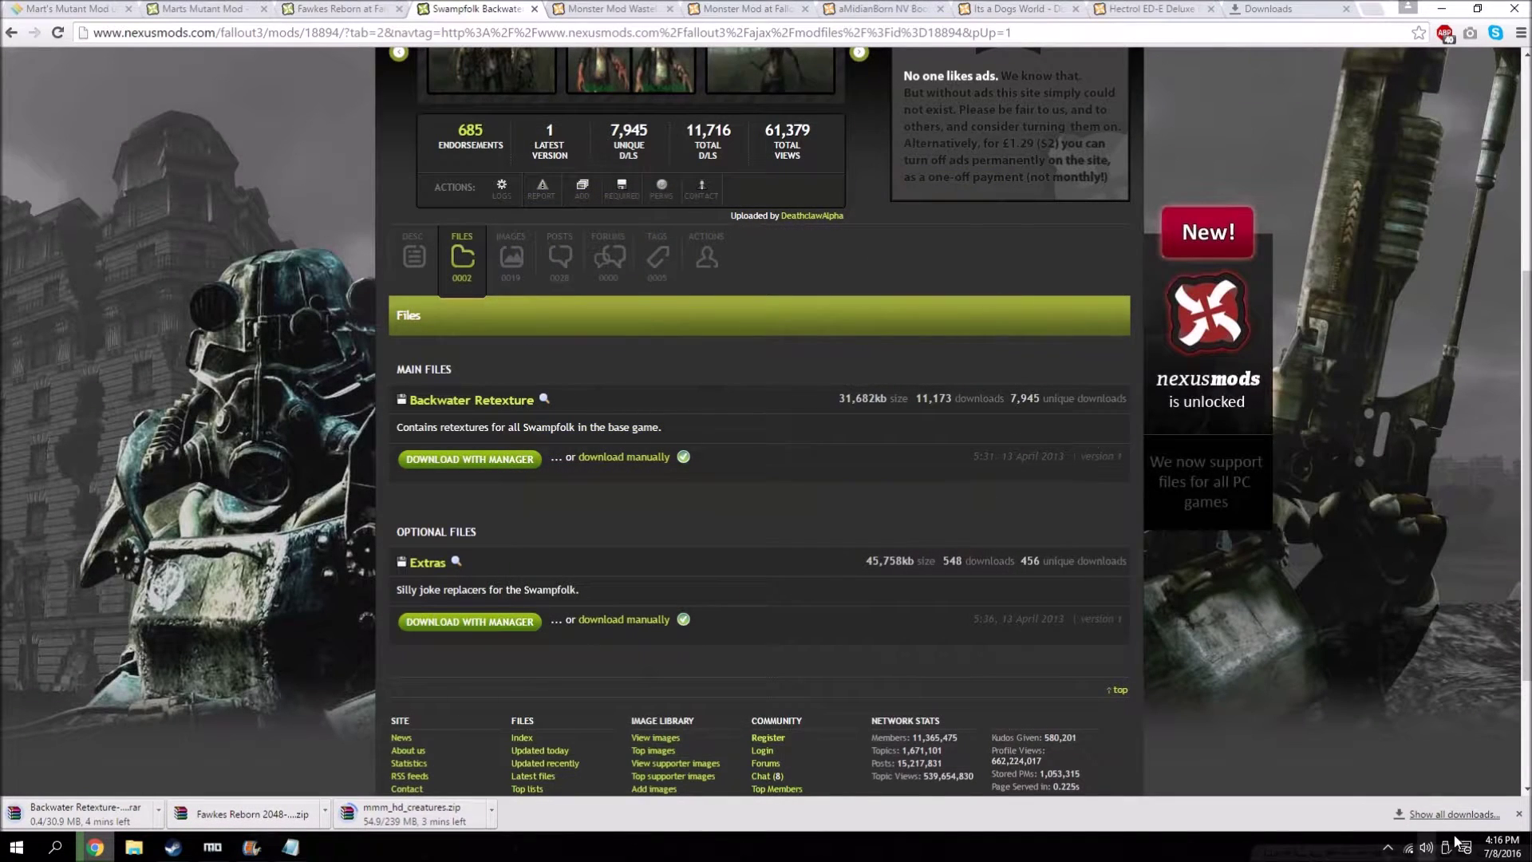
# - Move the Backwater Retexture, Fawkes Reborn 2048 and mmm_hd_creatures archives from the Downloads folder to the desktop in File Explorer
pyautogui.click(1452, 814)
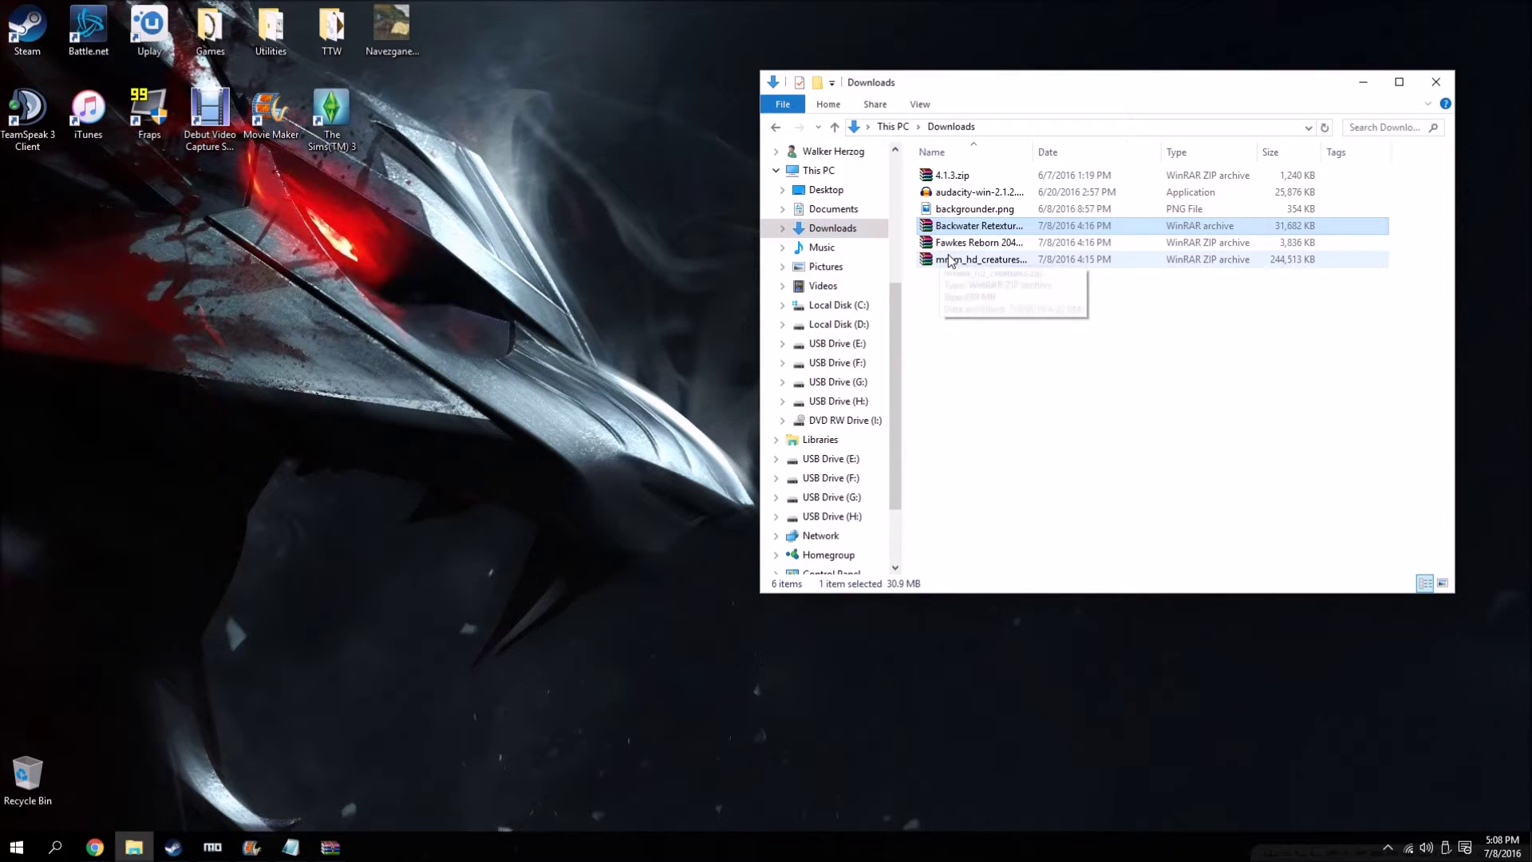
pyautogui.moveTo(988, 301); pyautogui.dragTo(571, 380)
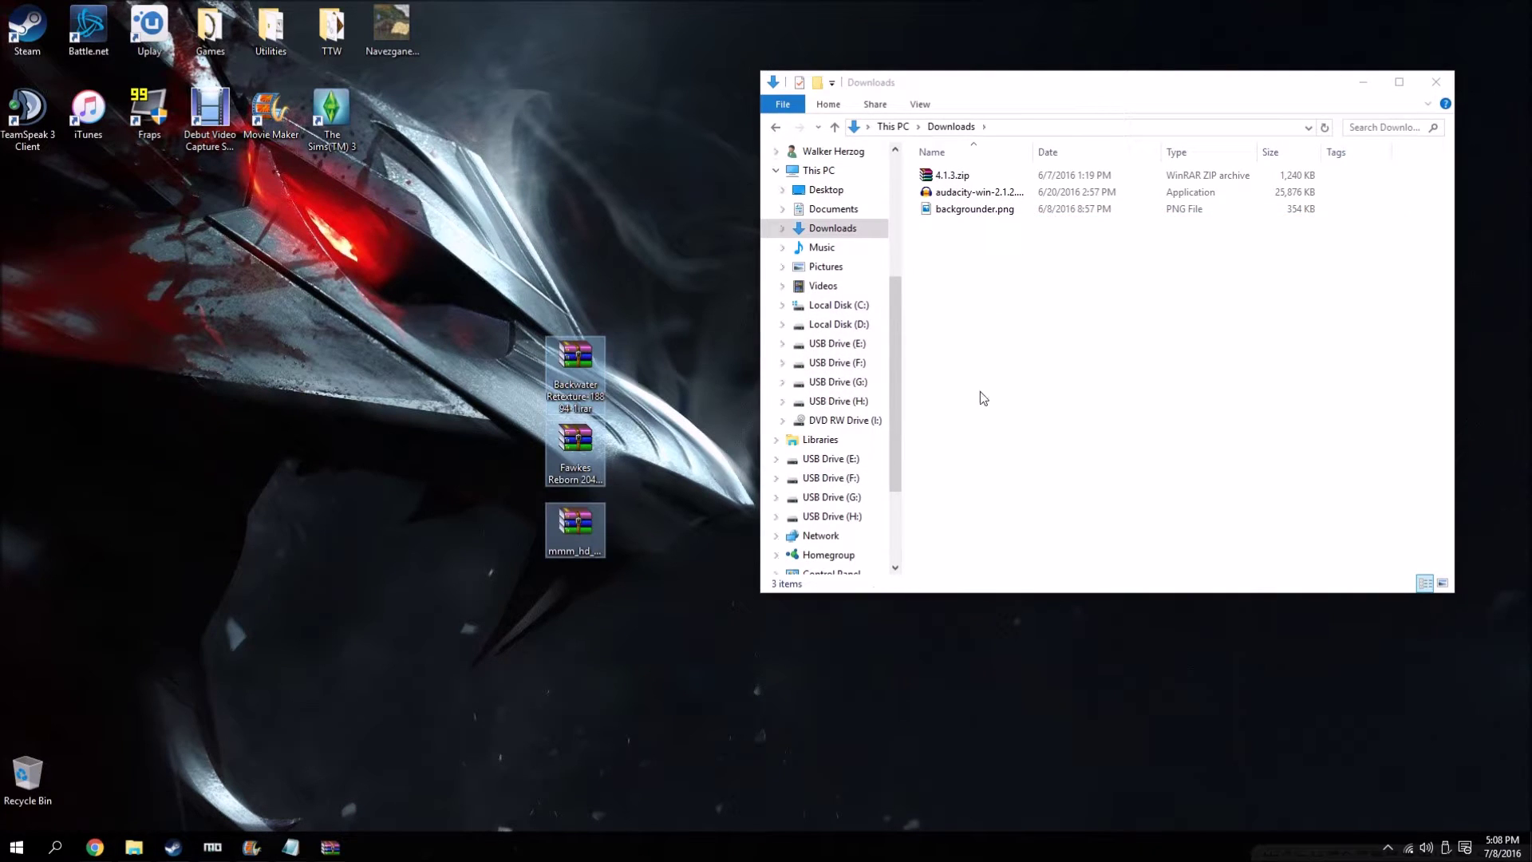
# - Close the Downloads folder window and separate the mmm_hd_creatures archive from the Backwater Retexture and Fawkes Reborn archives on the desktop
pyautogui.click(1436, 82)
pyautogui.moveTo(630, 327); pyautogui.dragTo(786, 451)
pyautogui.moveTo(586, 485); pyautogui.dragTo(491, 374)
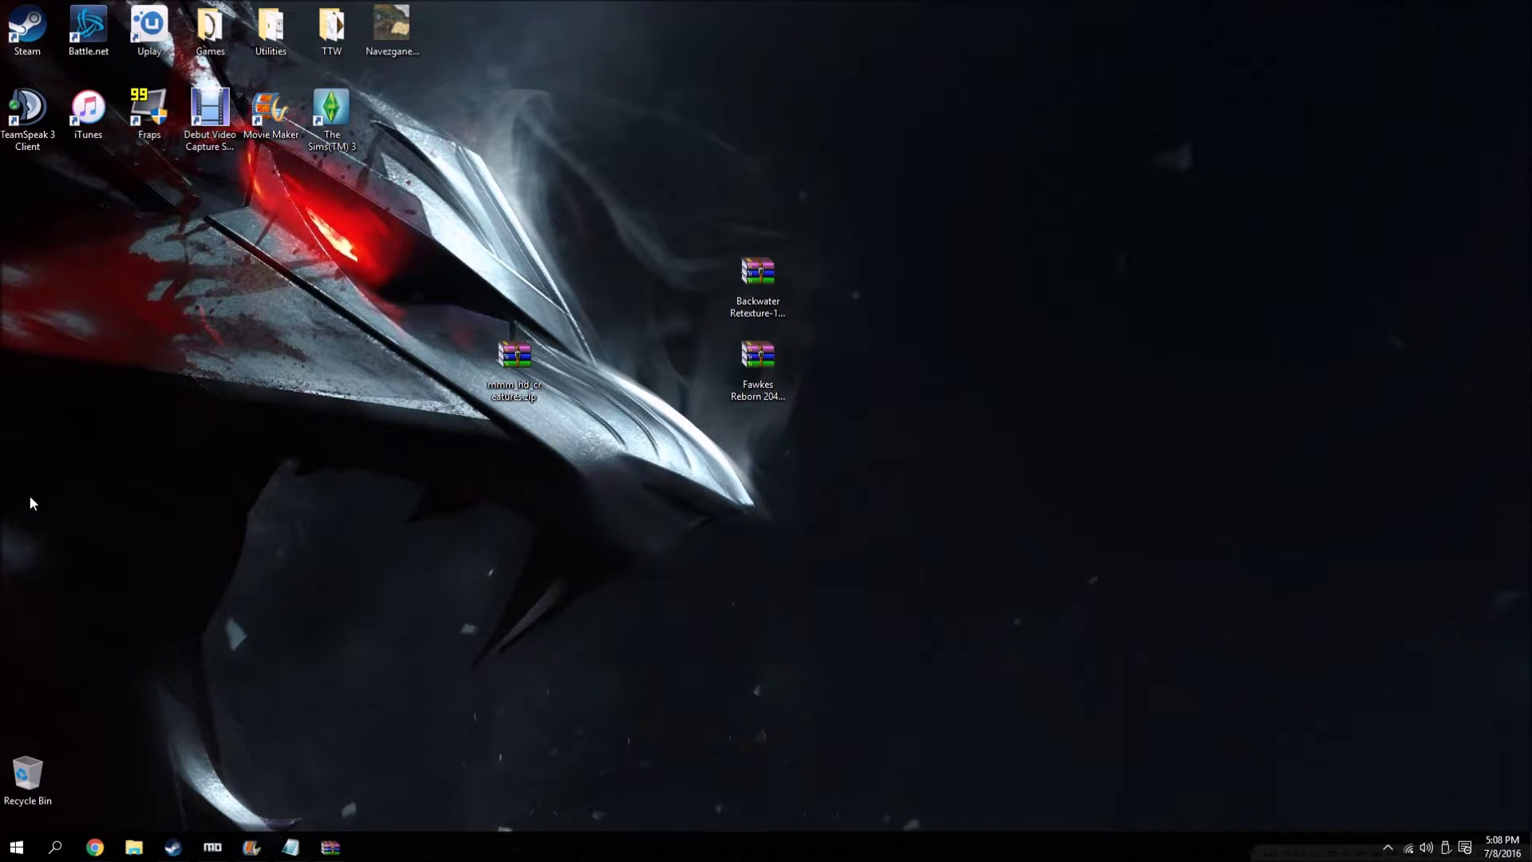
# - In Mod Organizer, manually install mmm_hd_creatures.zip from the desktop under the name "Martigen's Mutant Mod - TTW - HD Pack"
pyautogui.click(213, 847)
pyautogui.click(57, 36)
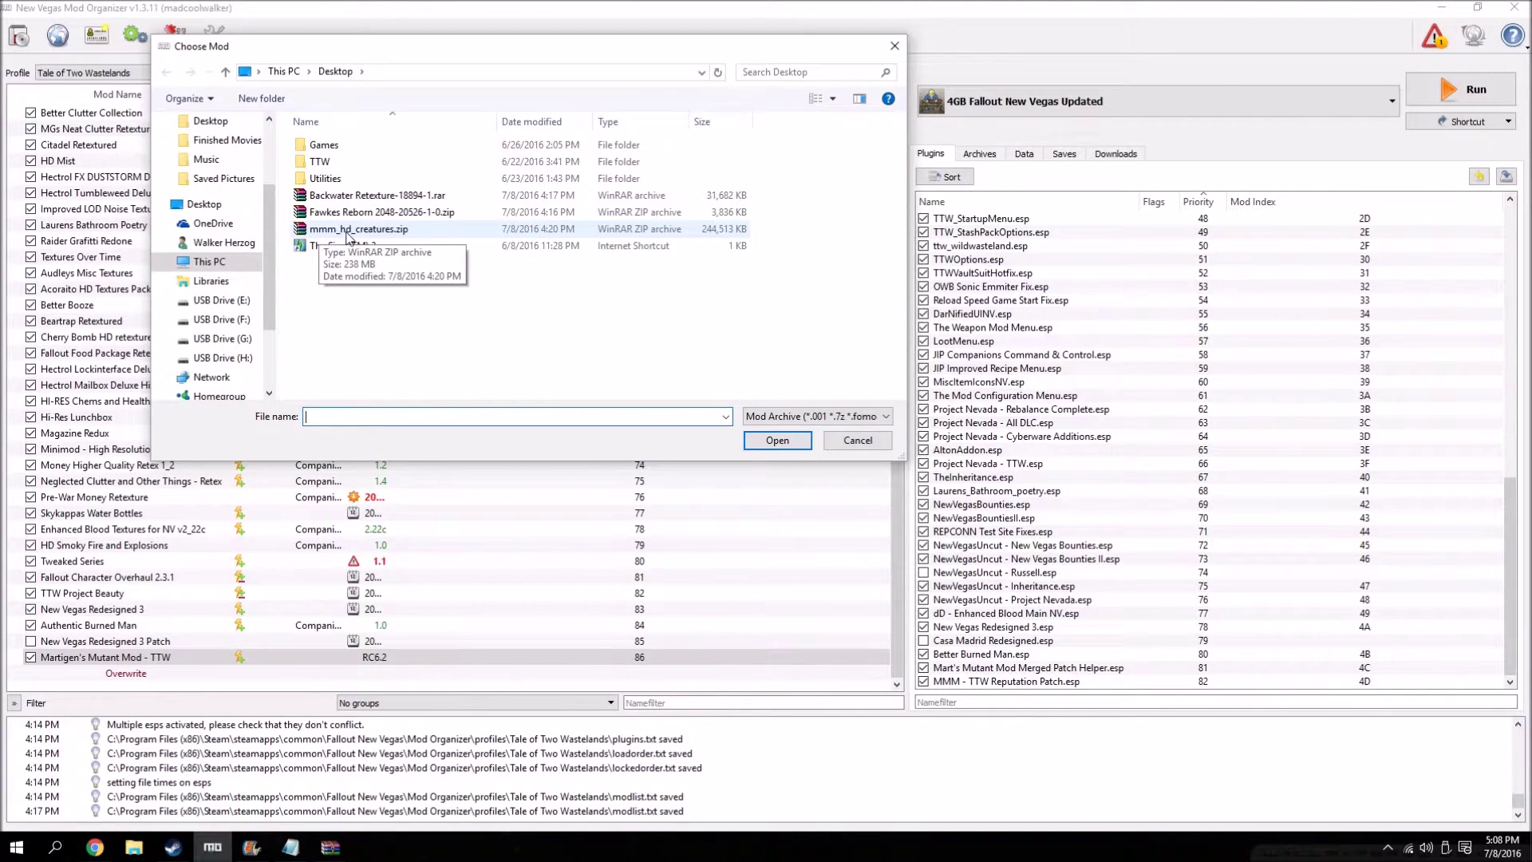
pyautogui.doubleClick(351, 230)
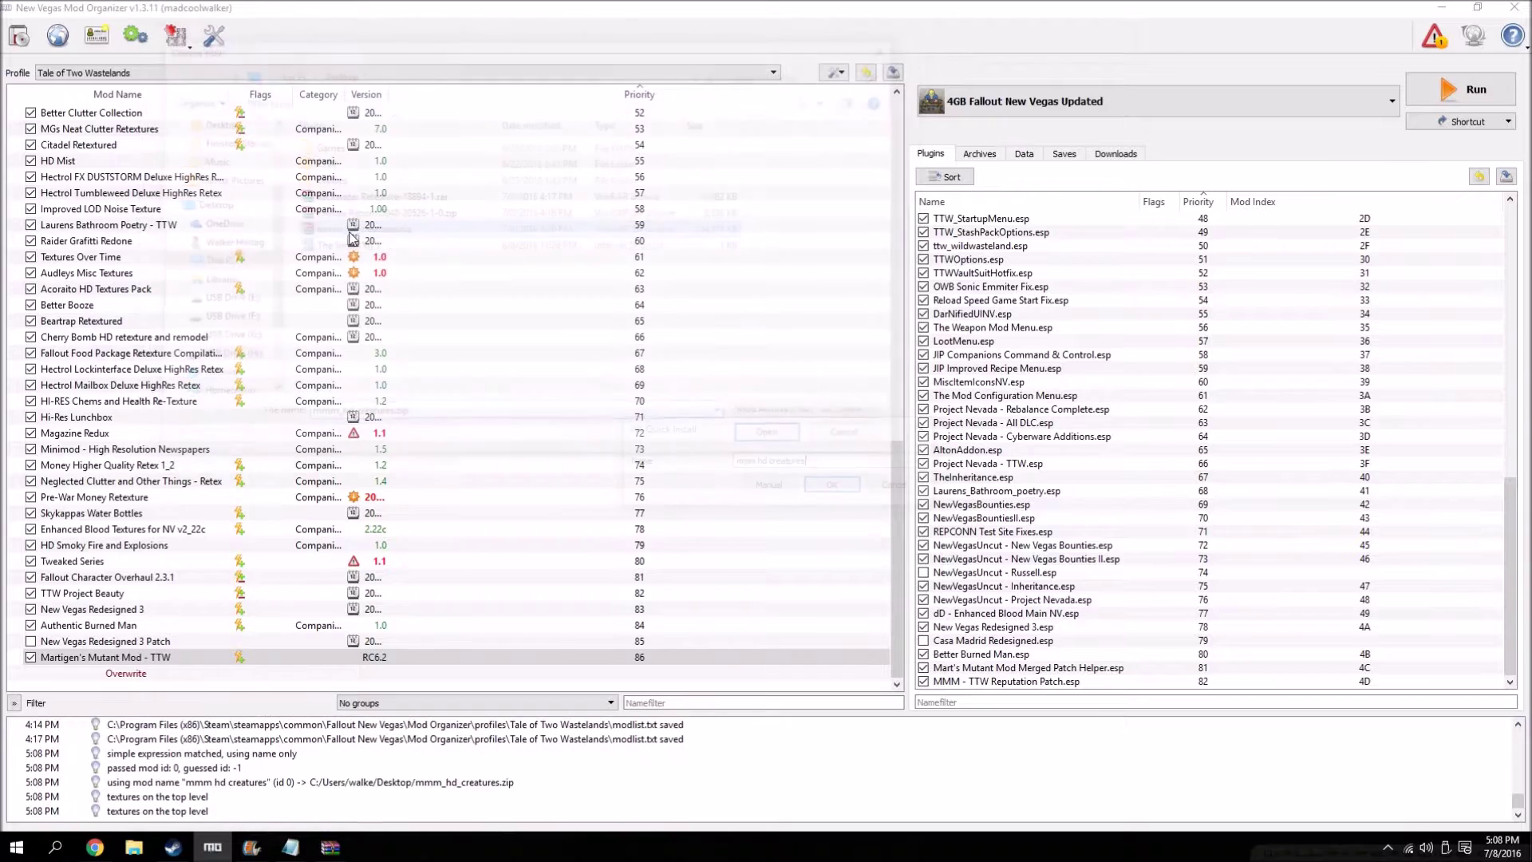
pyautogui.click(760, 494)
pyautogui.click(844, 348)
pyautogui.moveTo(842, 349); pyautogui.dragTo(636, 367)
pyautogui.write('M')
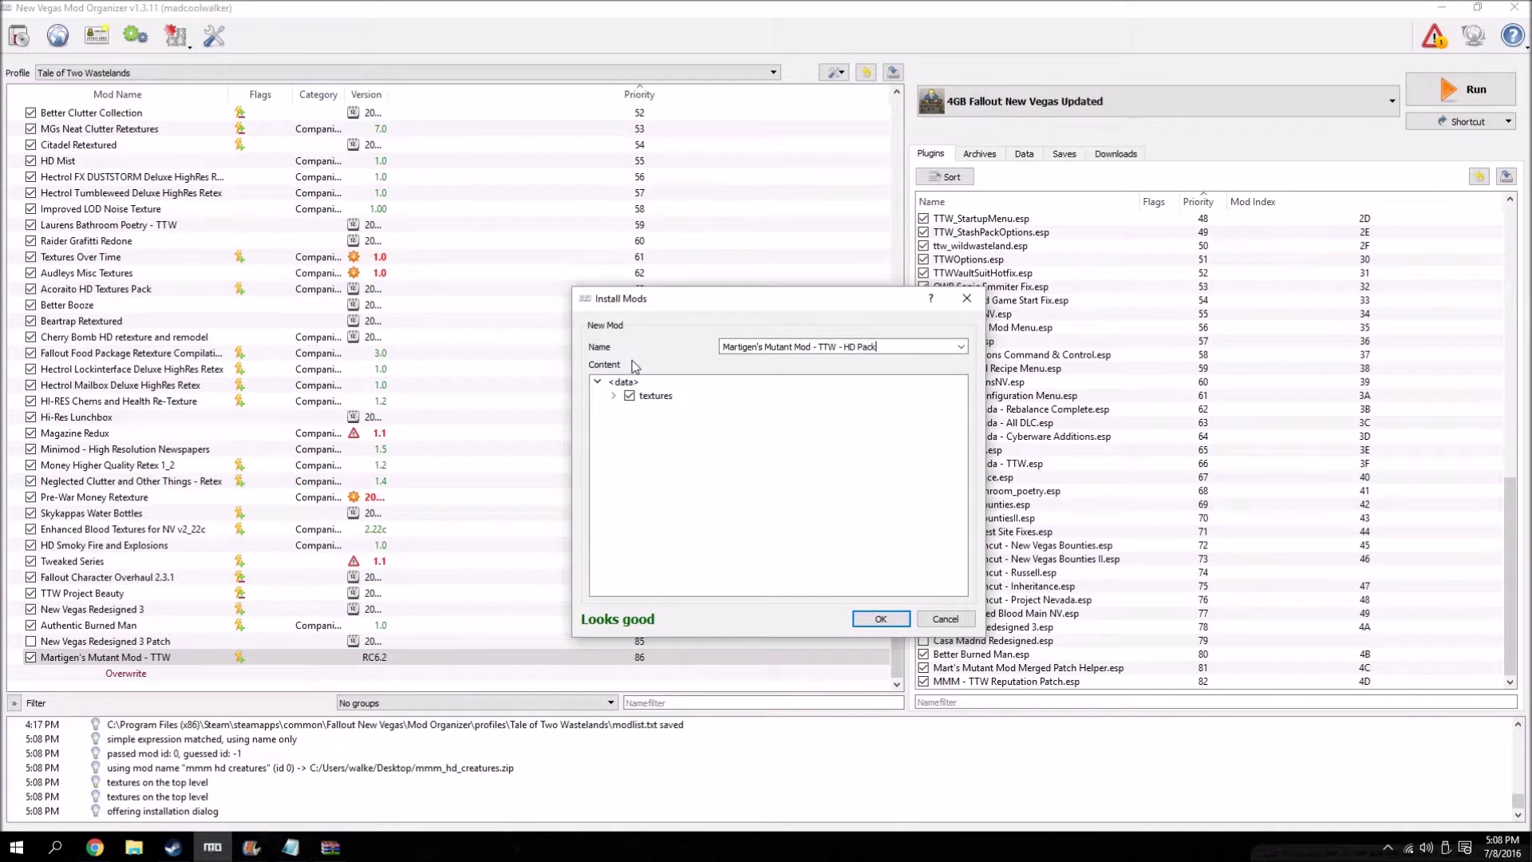
pyautogui.click(880, 619)
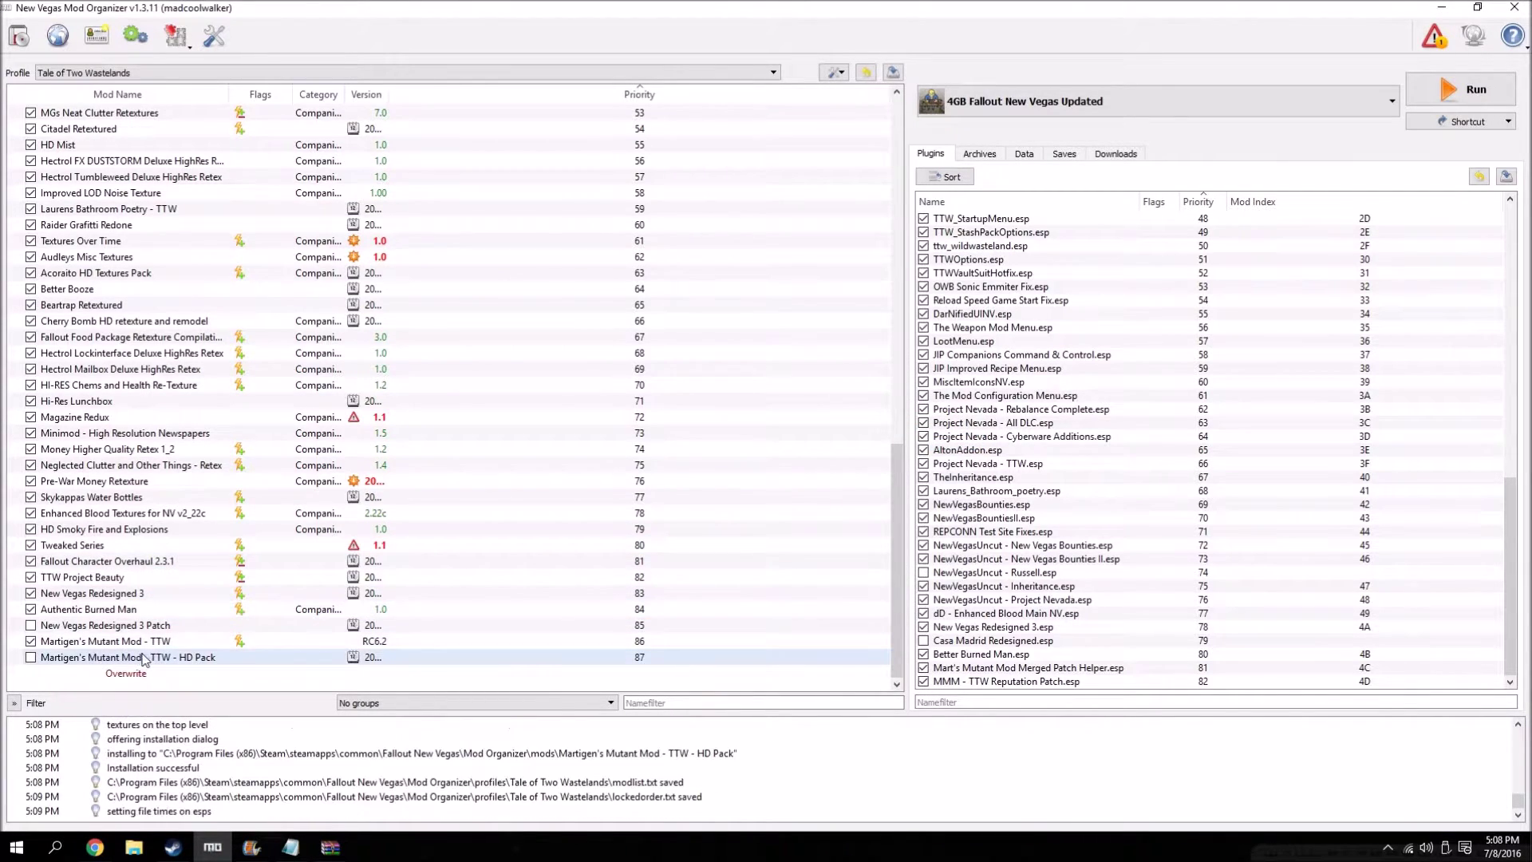
# - Enable Martigen's Mutant Mod - TTW - HD Pack in the mod list and briefly view its mod information
pyautogui.click(127, 658)
pyautogui.click(31, 658)
pyautogui.doubleClick(237, 659)
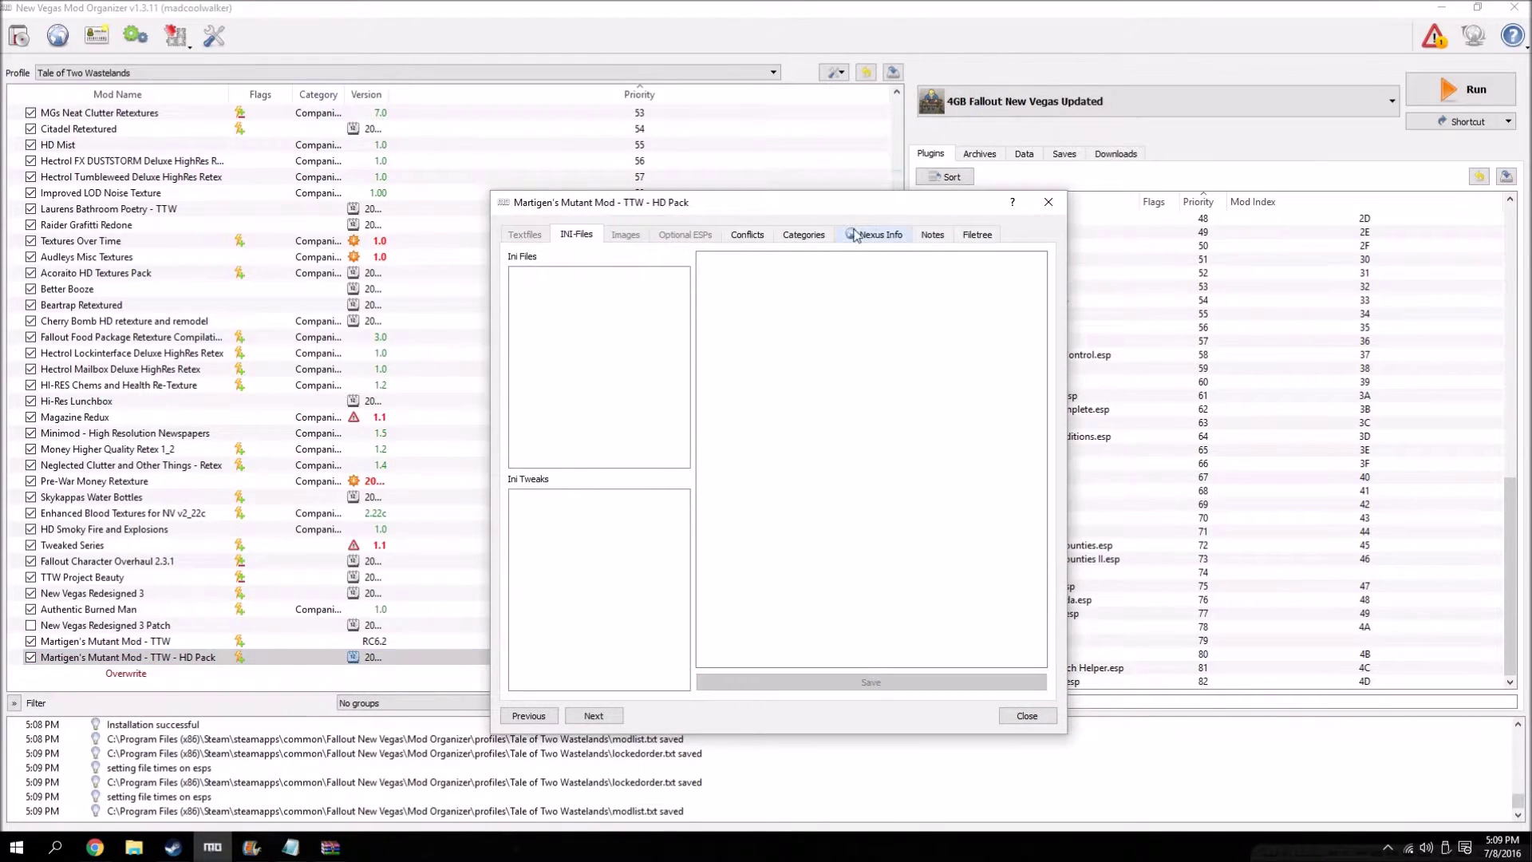
pyautogui.click(1048, 202)
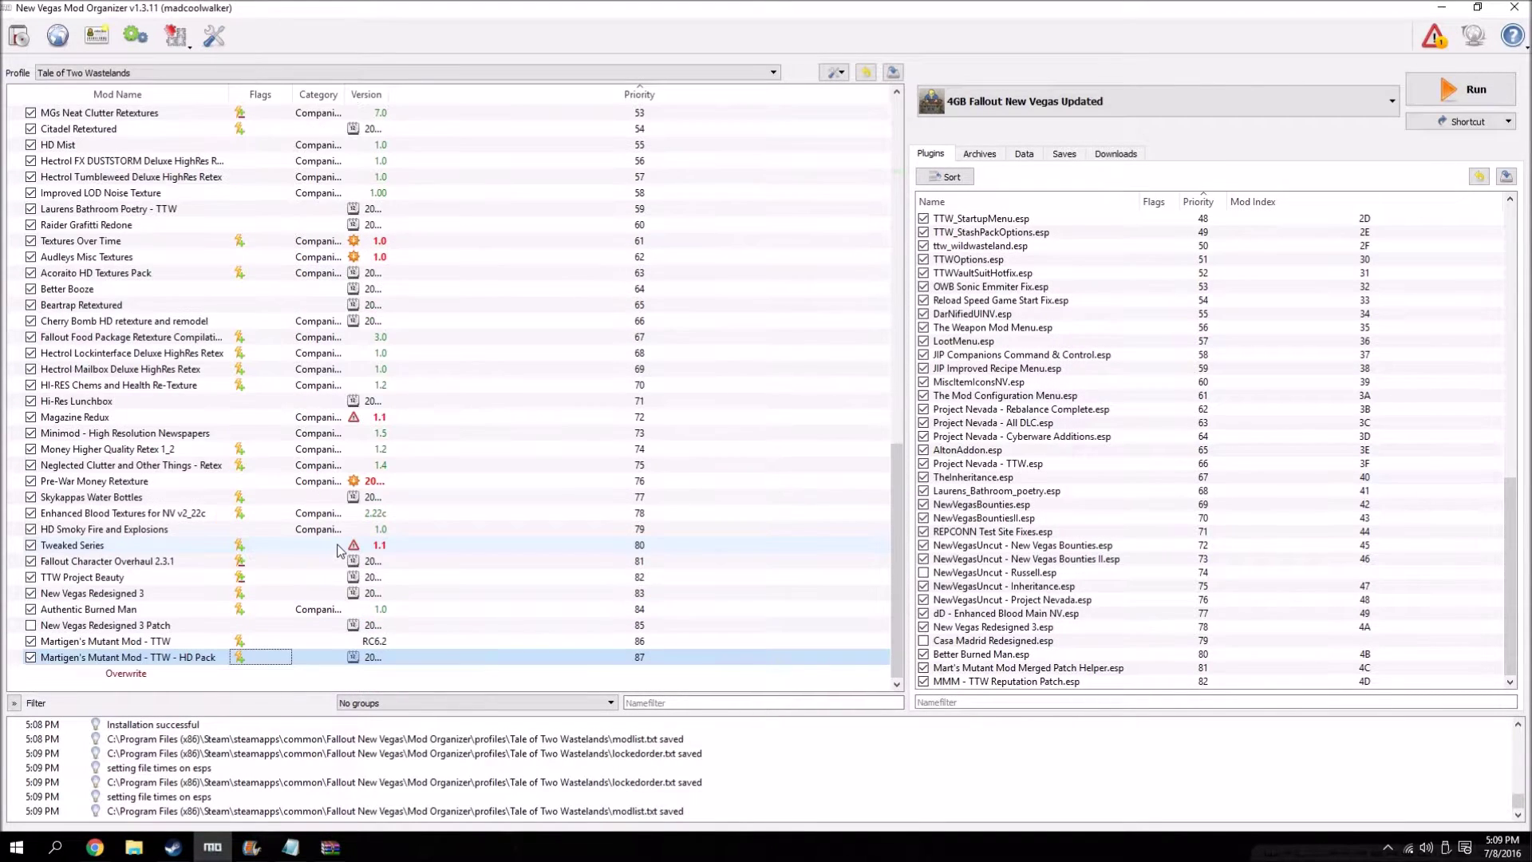
# - Return to the desktop and spread out the mmm_hd_creatures and Fawkes Reborn archives
pyautogui.click(1447, 7)
pyautogui.moveTo(523, 367); pyautogui.dragTo(401, 367)
pyautogui.moveTo(748, 375); pyautogui.dragTo(623, 283)
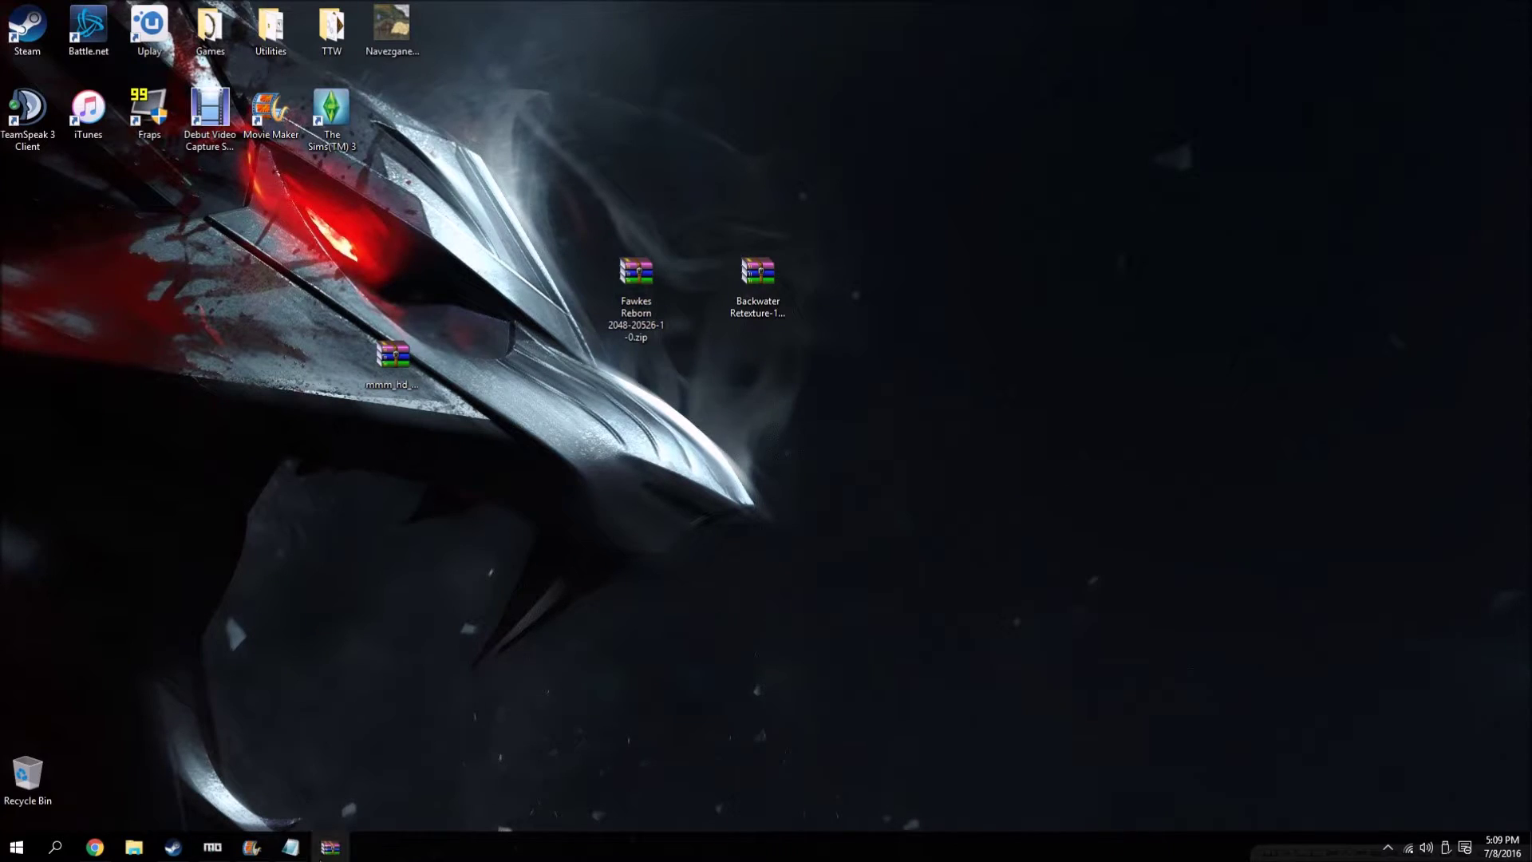
# - Manually install the Fawkes Reborn 2048 archive in Mod Organizer, setting its inner Data folder as the data directory
pyautogui.click(213, 847)
pyautogui.click(18, 35)
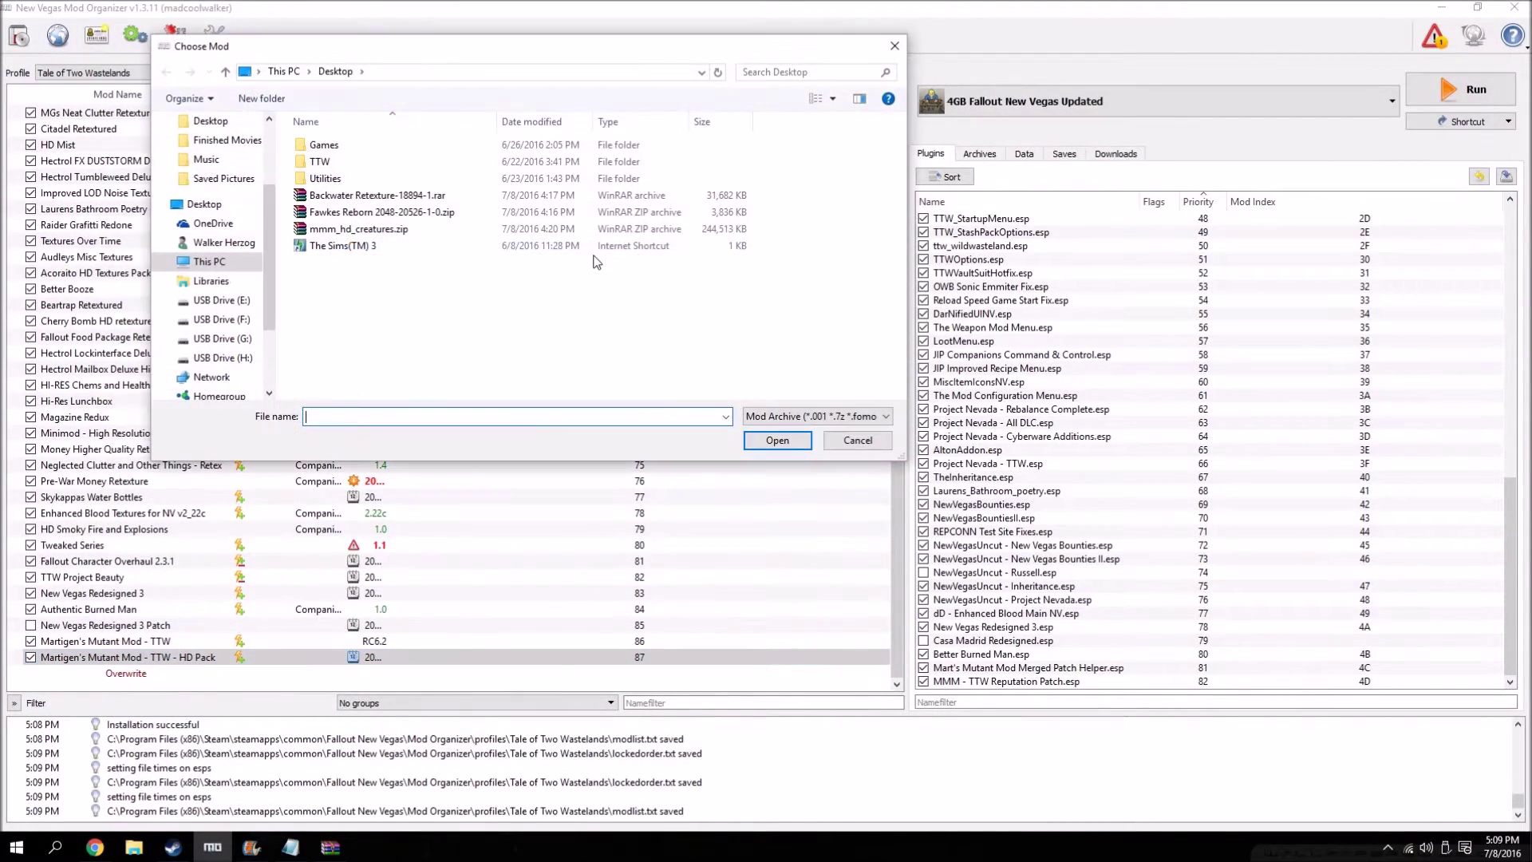
pyautogui.click(398, 214)
pyautogui.doubleClick(397, 214)
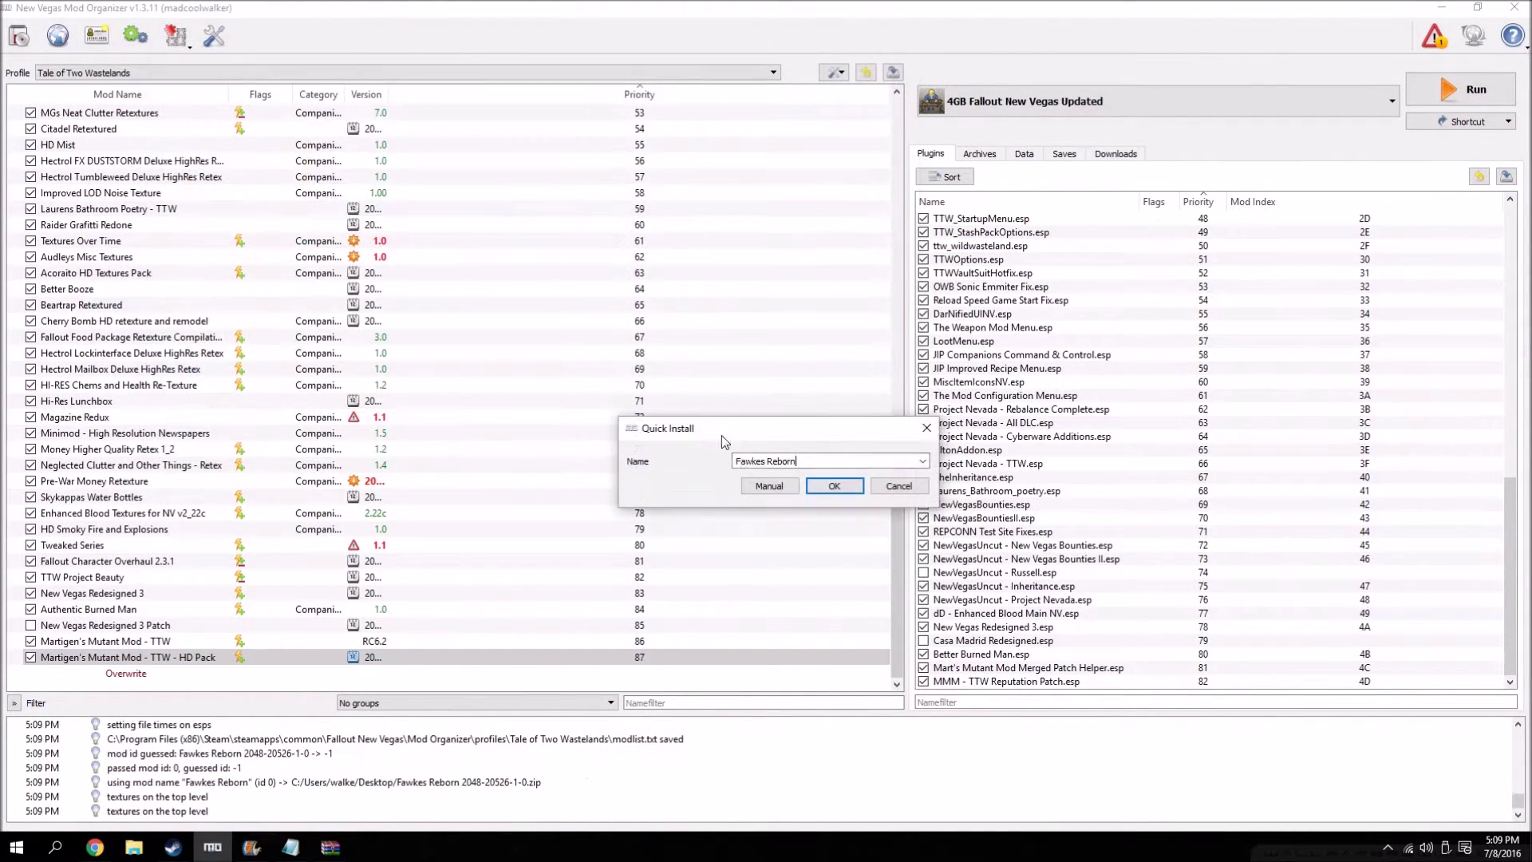
pyautogui.click(772, 483)
pyautogui.click(615, 396)
pyautogui.rightClick(642, 396)
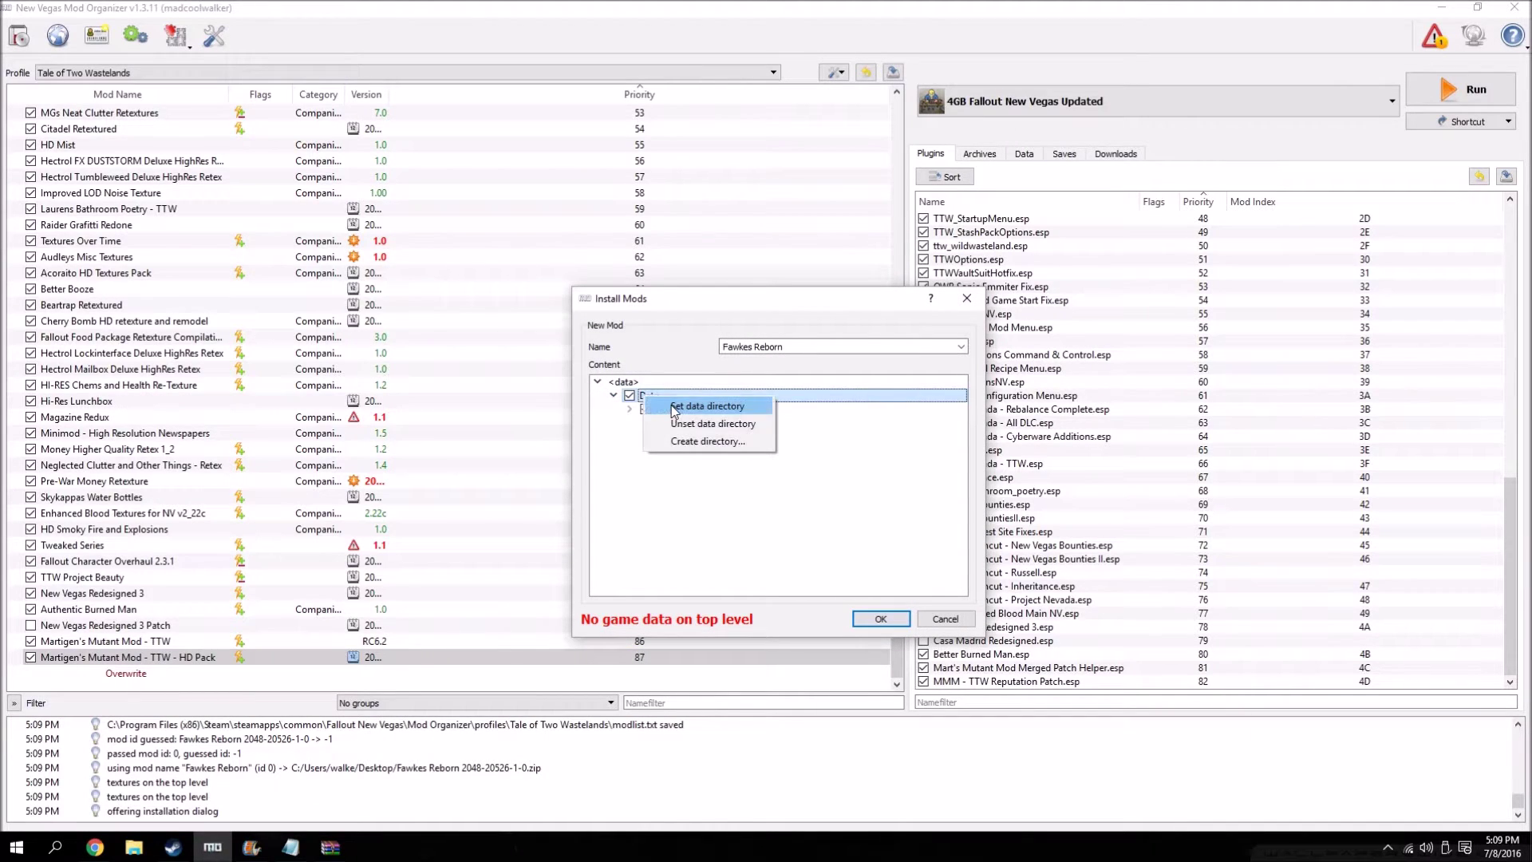
pyautogui.click(672, 406)
pyautogui.click(880, 618)
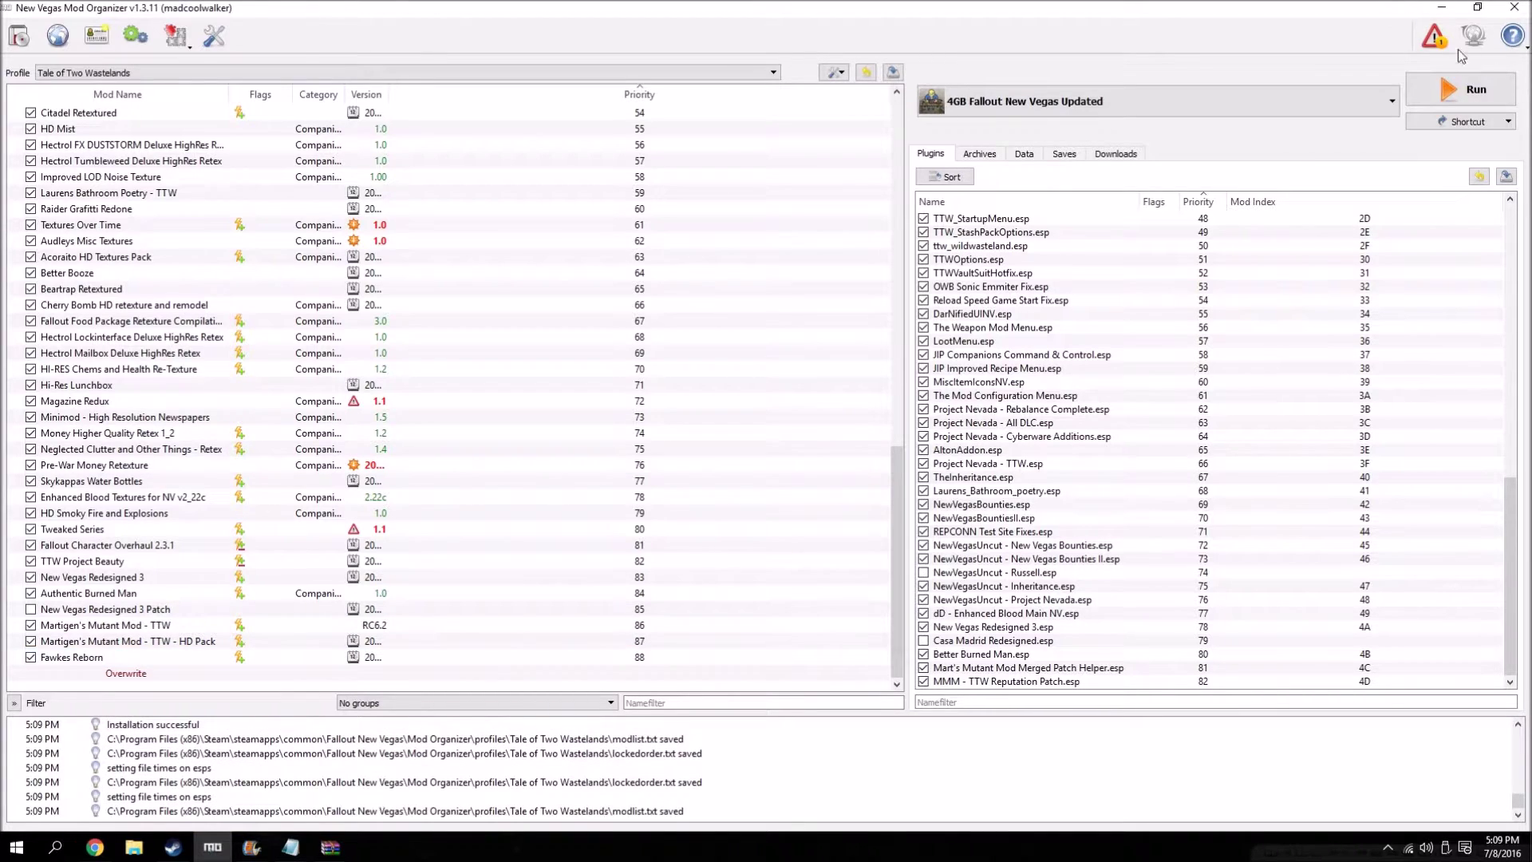
# - Manually install Backwater Retexture-18894-1.rar under the name "Backwater Retexture" and enable it in the mod list
pyautogui.click(1441, 7)
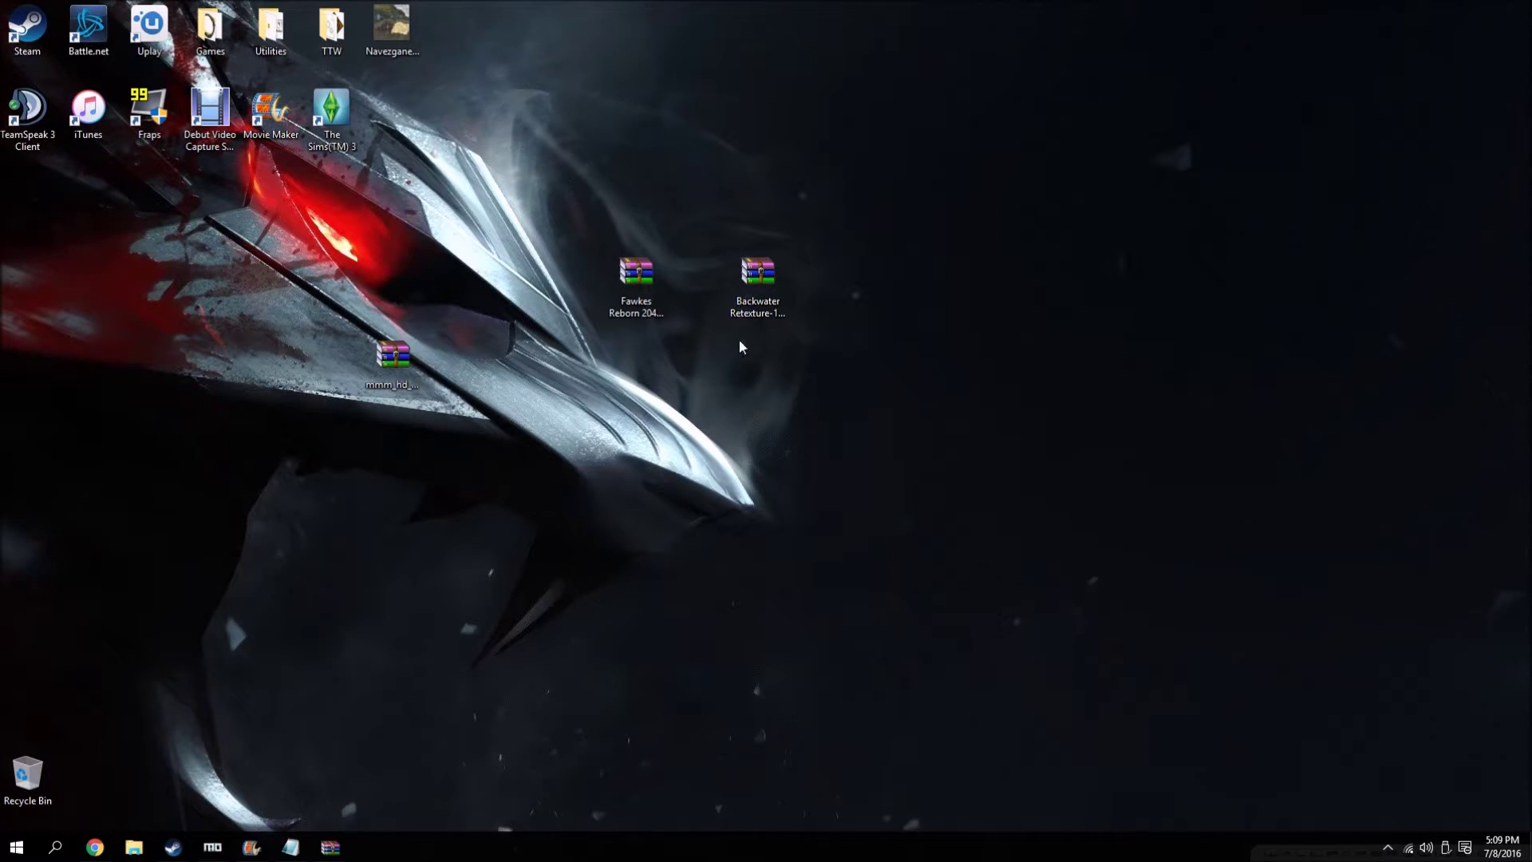
pyautogui.click(331, 846)
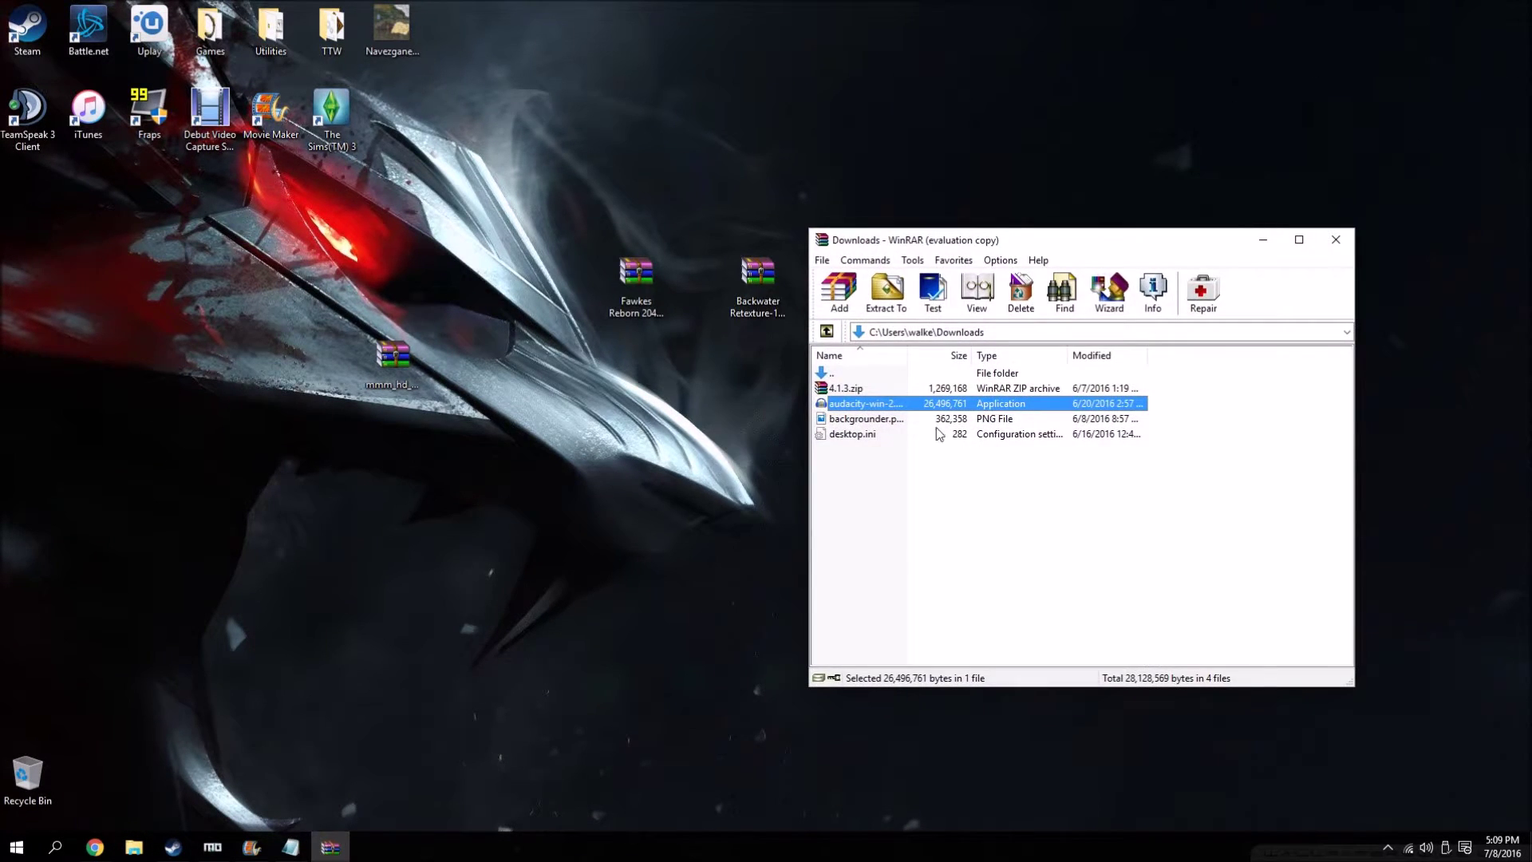
pyautogui.click(250, 847)
pyautogui.click(58, 35)
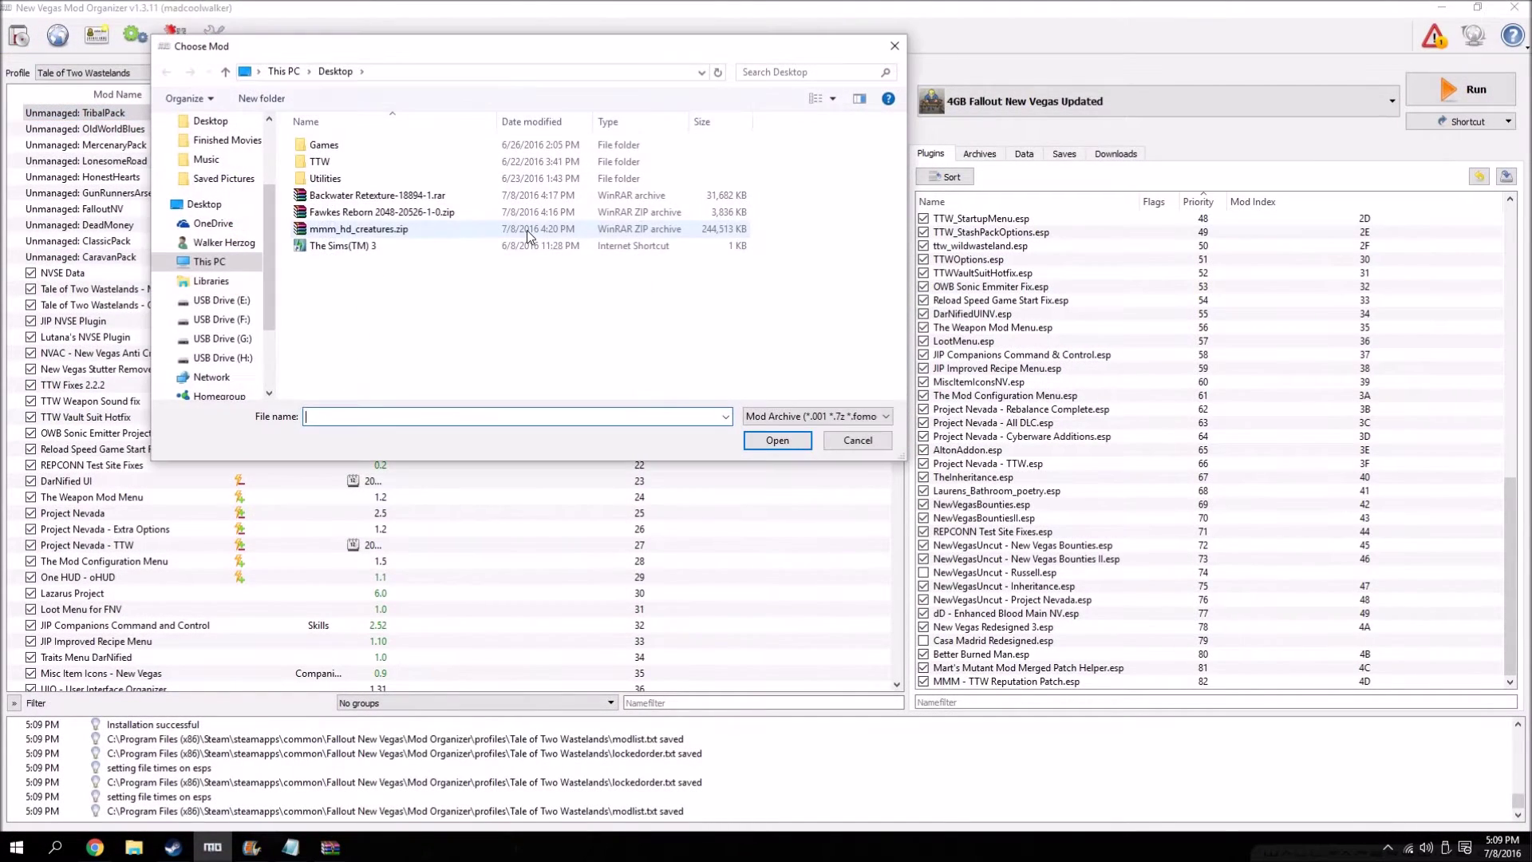
pyautogui.doubleClick(367, 195)
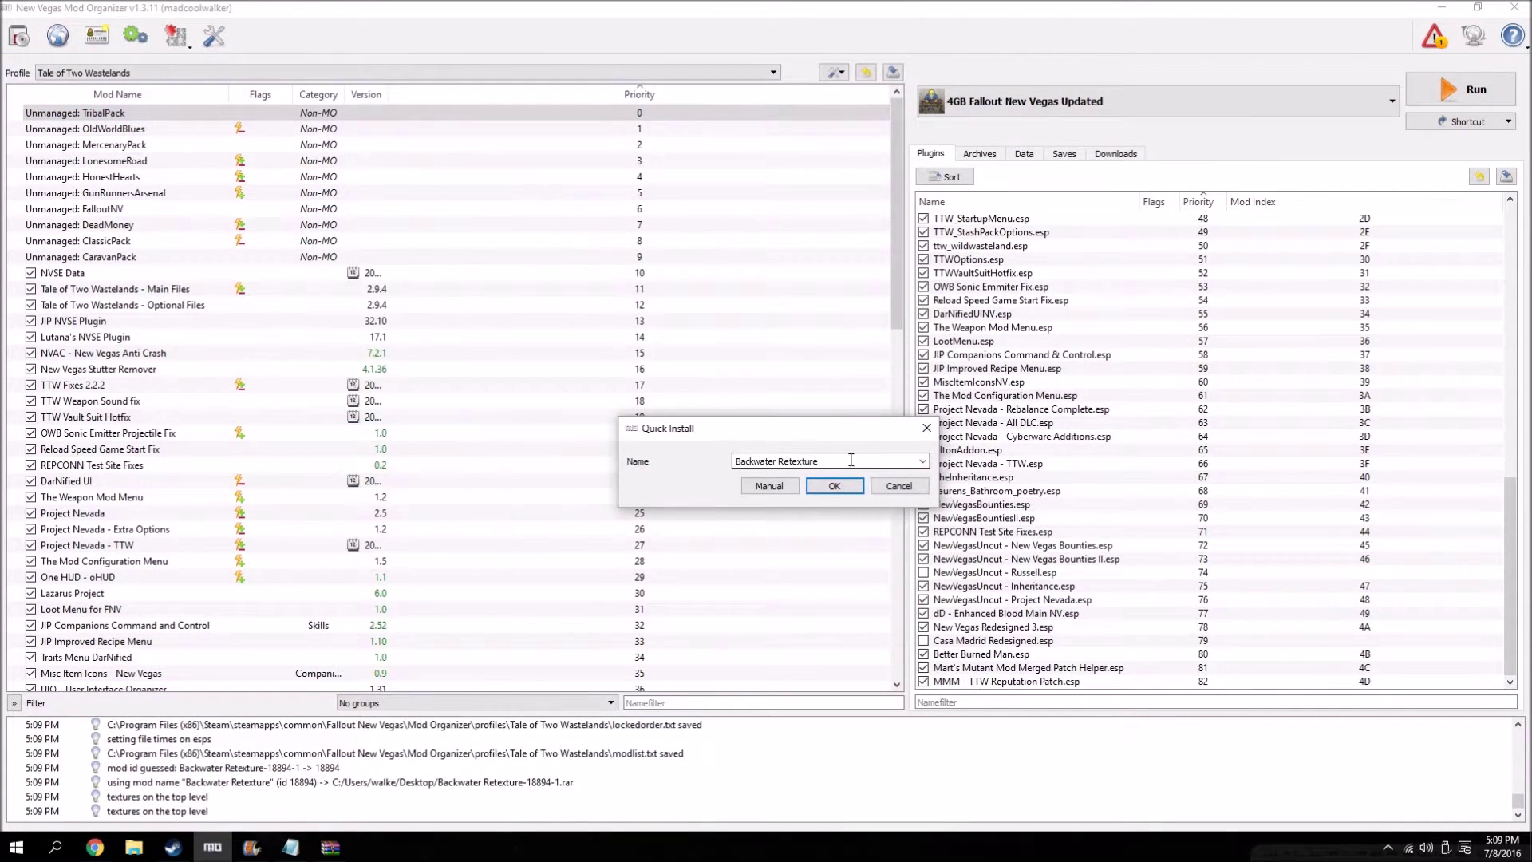
pyautogui.click(923, 462)
pyautogui.click(829, 467)
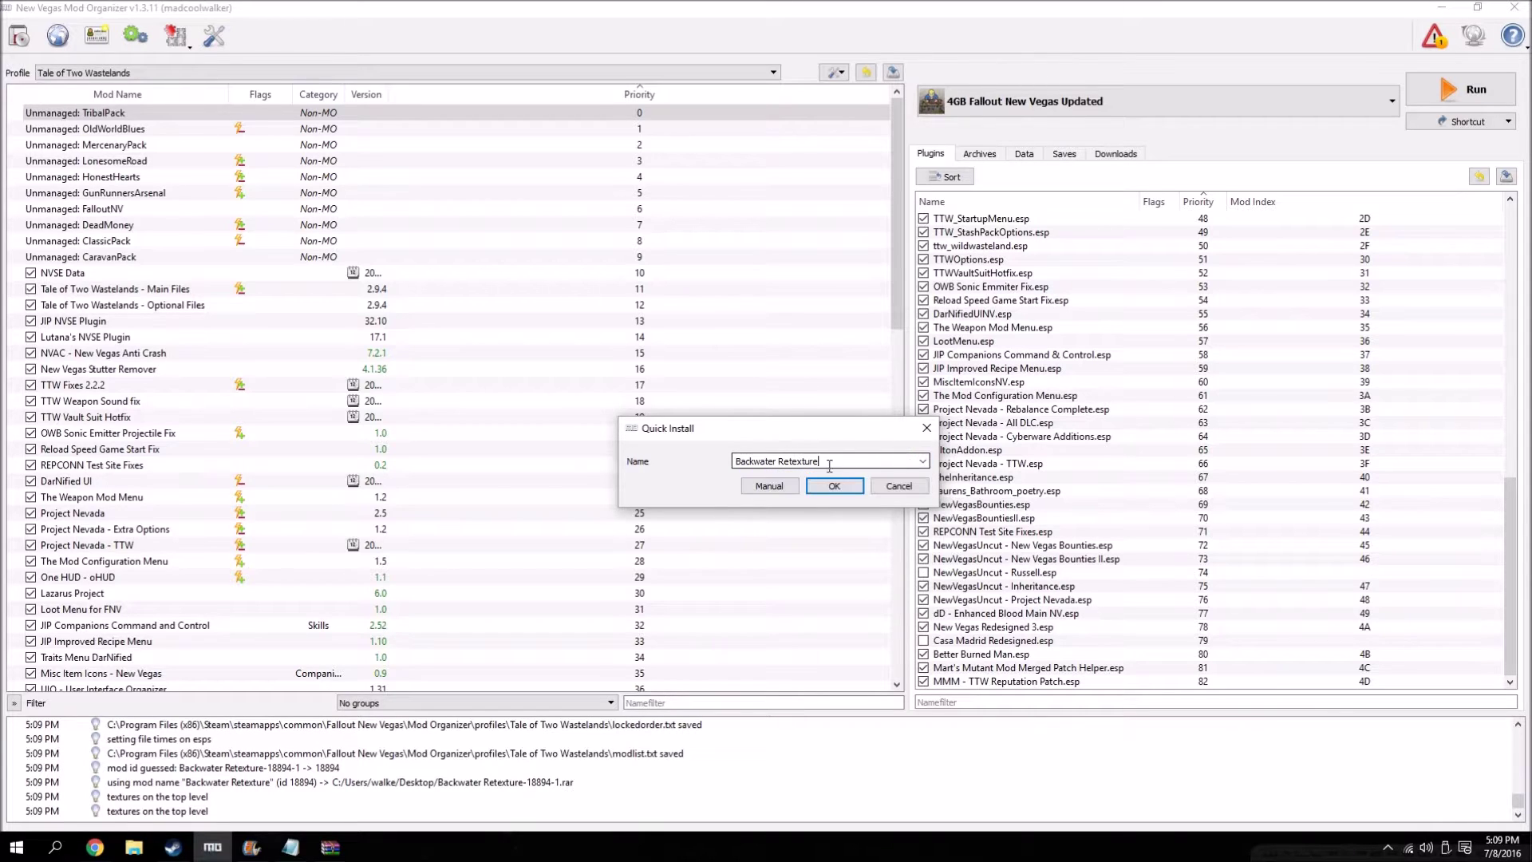
pyautogui.click(782, 485)
pyautogui.click(881, 618)
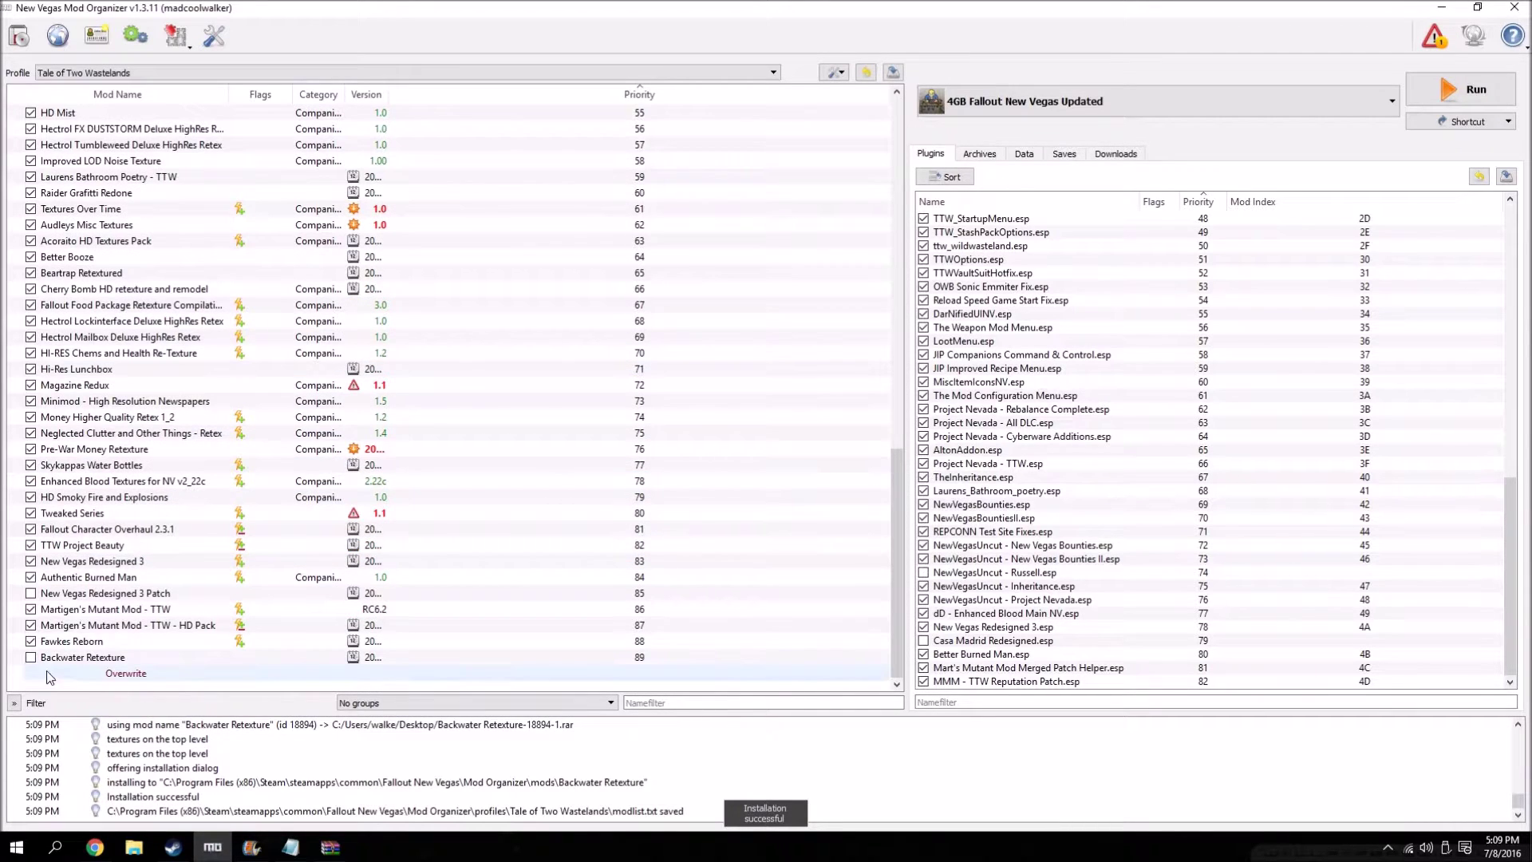
pyautogui.click(30, 657)
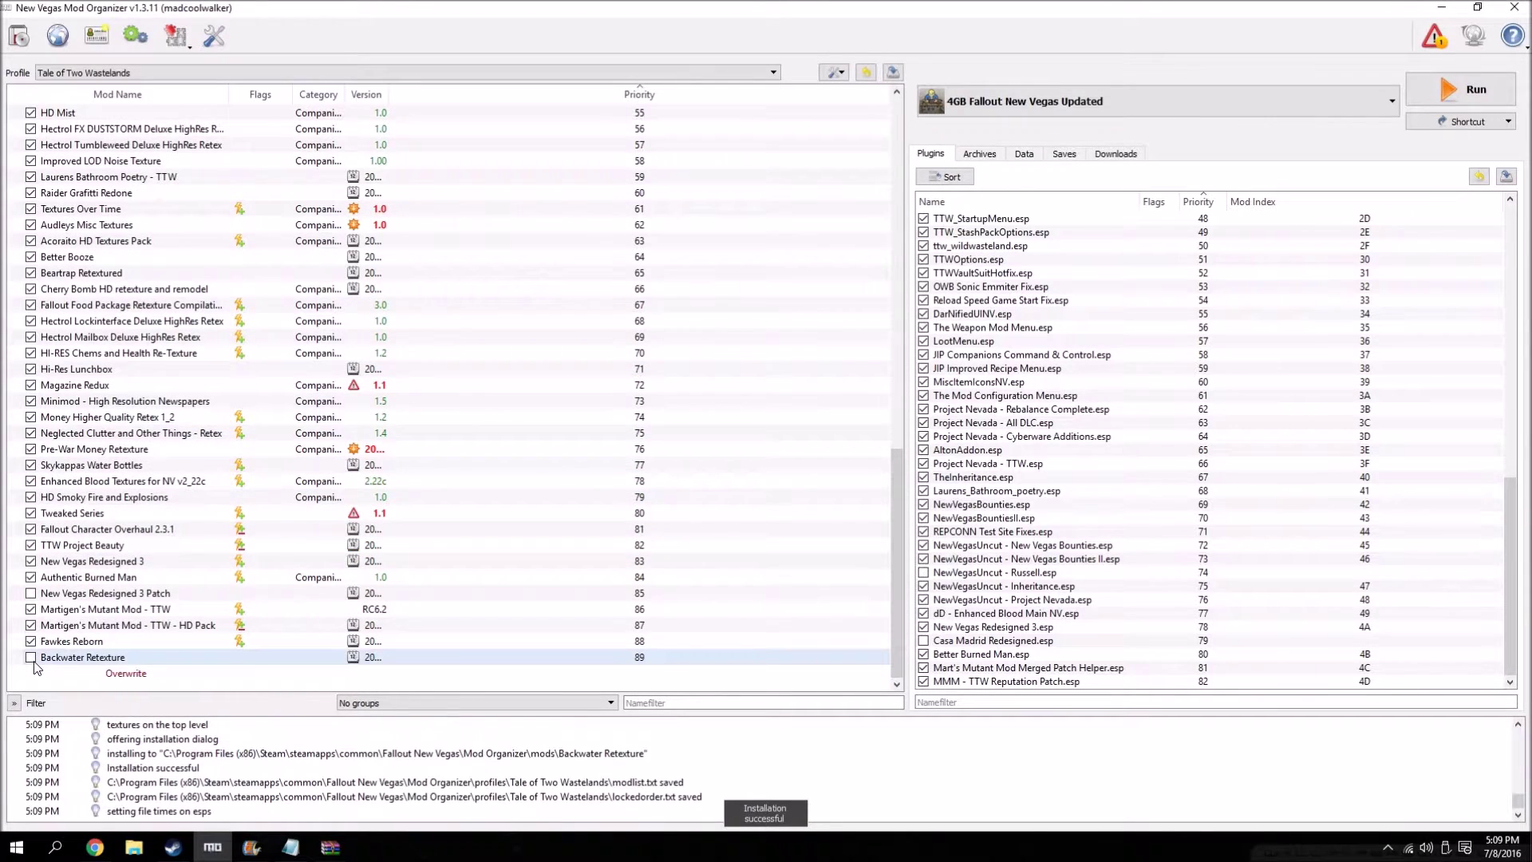
# - Check the file conflicts of Martigen's Mutant Mod - TTW - HD Pack
pyautogui.doubleClick(255, 624)
pyautogui.click(758, 237)
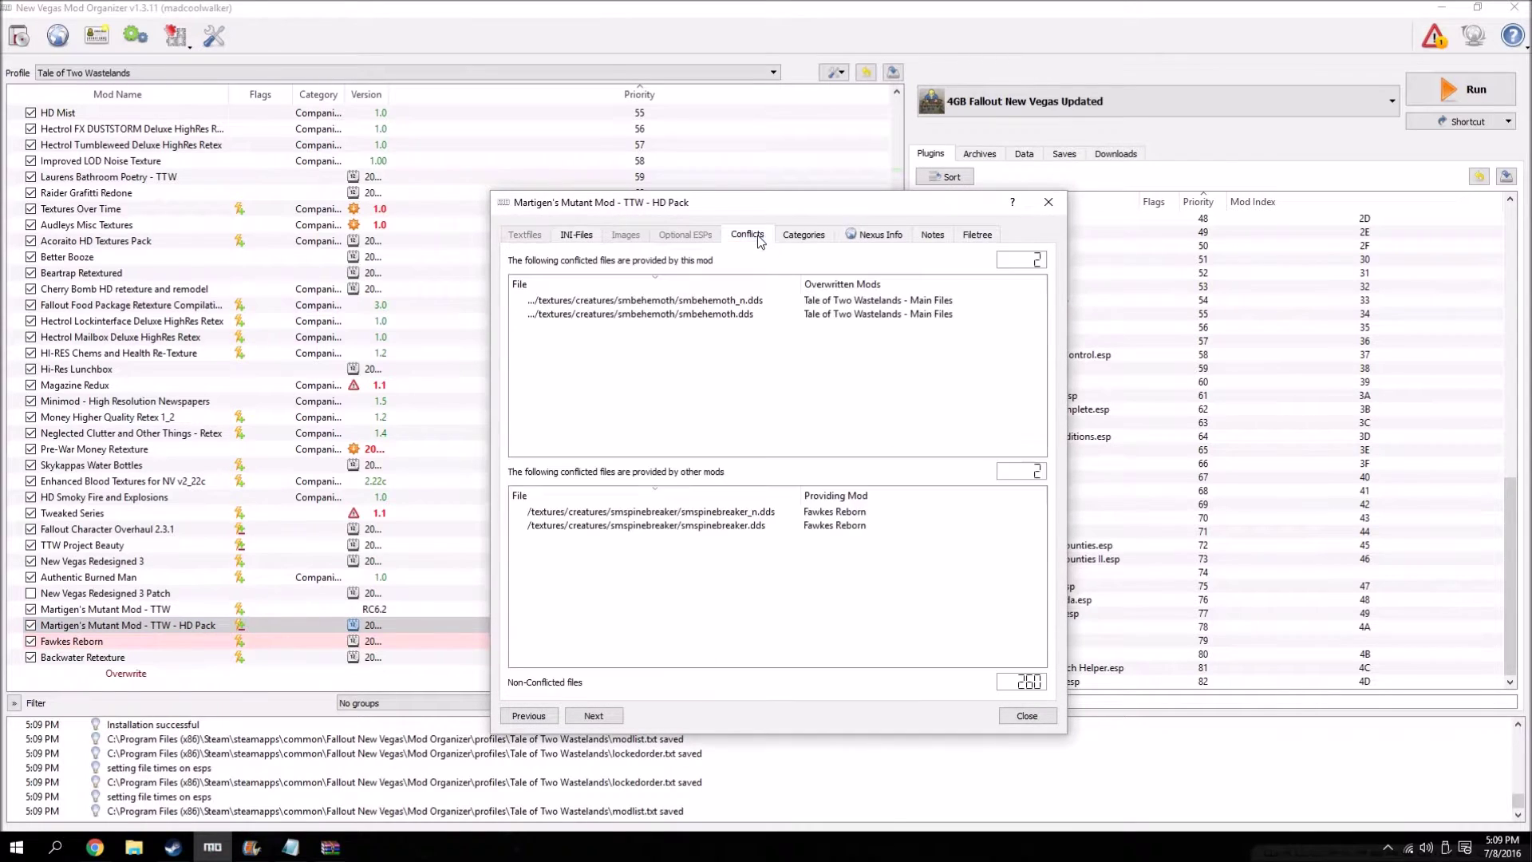
pyautogui.click(1047, 203)
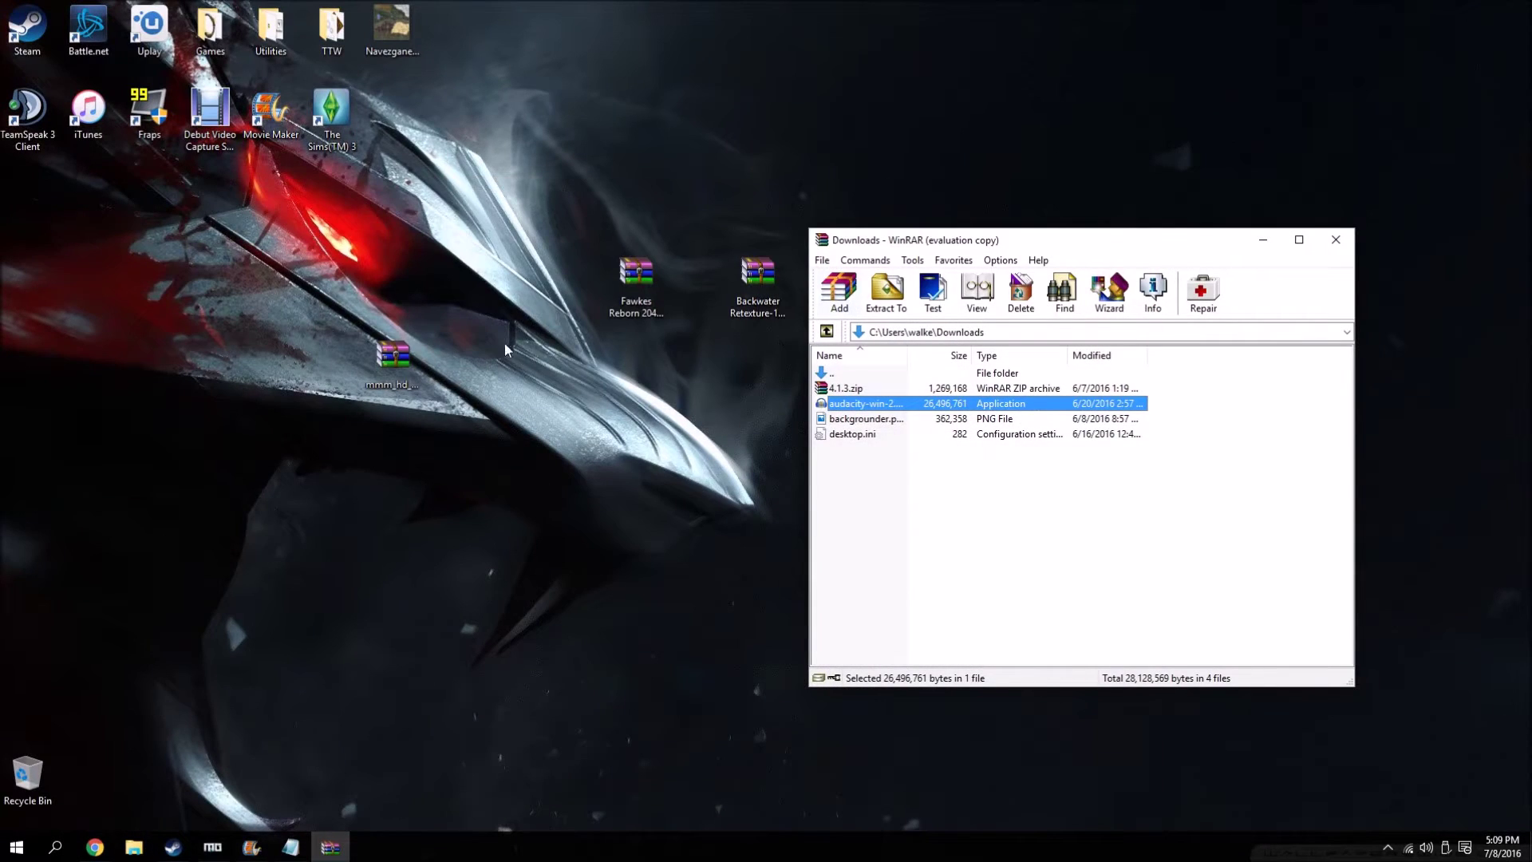
# - Close WinRAR and move the mmm_hd_creatures archive on the desktop toward the Fawkes Reborn and Backwater Retexture archives
pyautogui.click(1335, 239)
pyautogui.moveTo(392, 360); pyautogui.dragTo(493, 297)
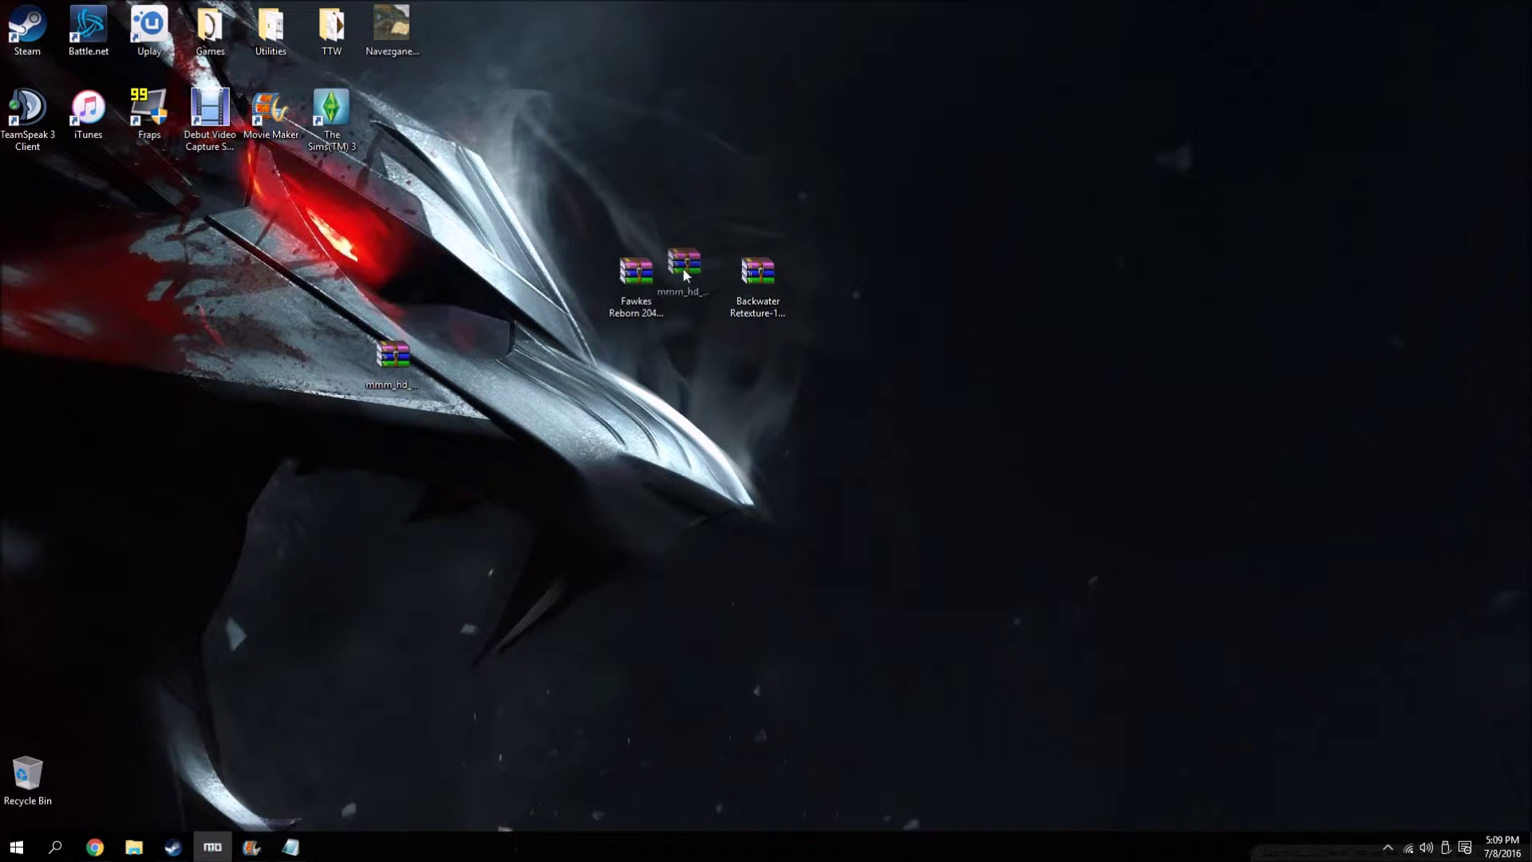
pyautogui.moveTo(684, 269); pyautogui.dragTo(684, 272)
# - Switch to Chrome and move the Monster Mod page ahead of the Monster Mod Wasteland Edition page
pyautogui.click(95, 847)
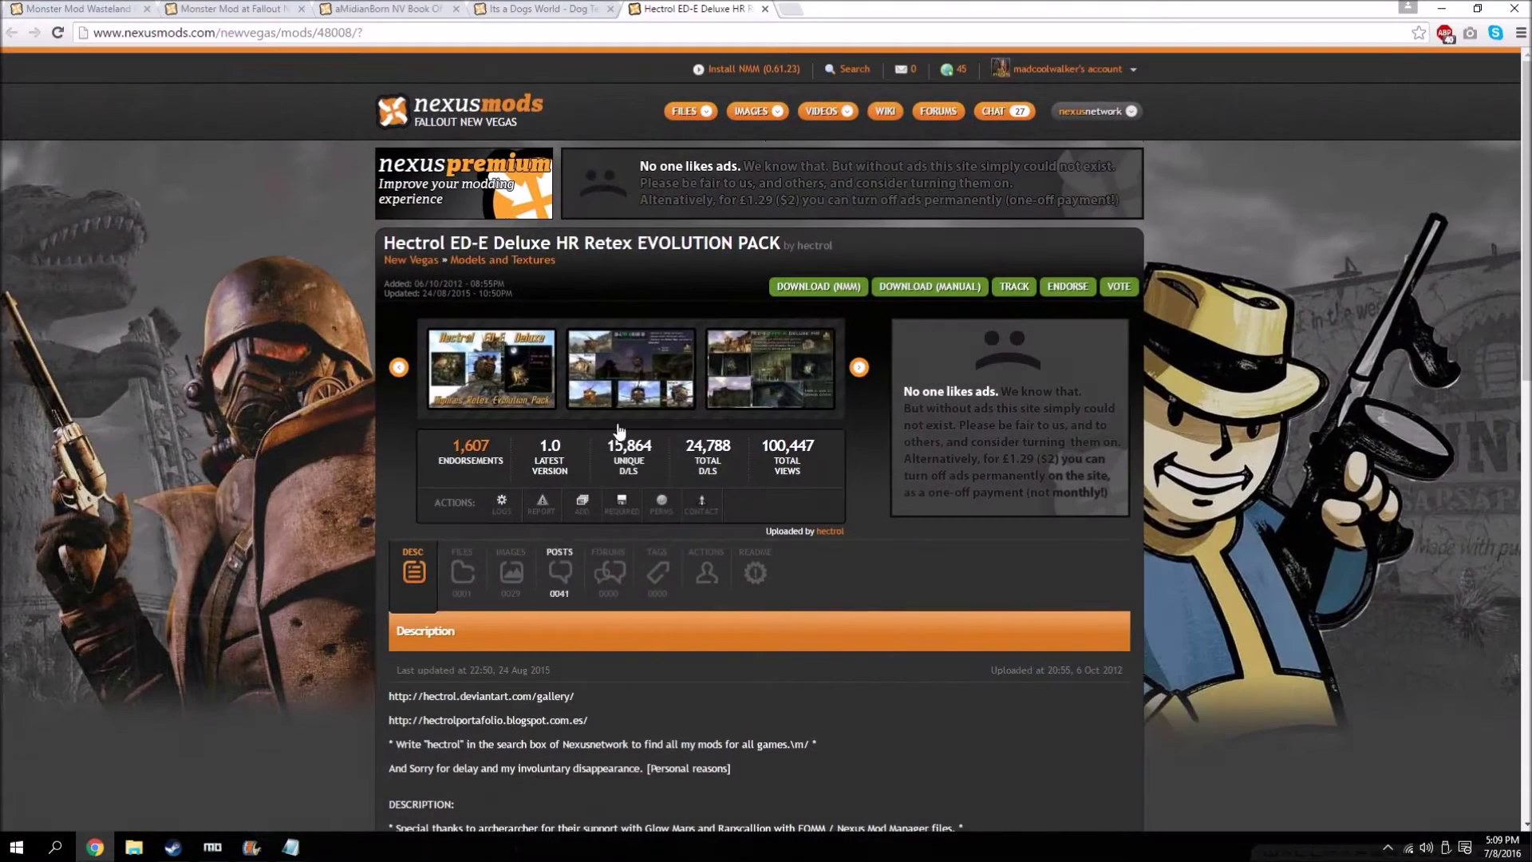
pyautogui.click(74, 11)
pyautogui.moveTo(226, 8); pyautogui.dragTo(88, 10)
pyautogui.scroll(-5, 366, 329)
pyautogui.scroll(4, 361, 310)
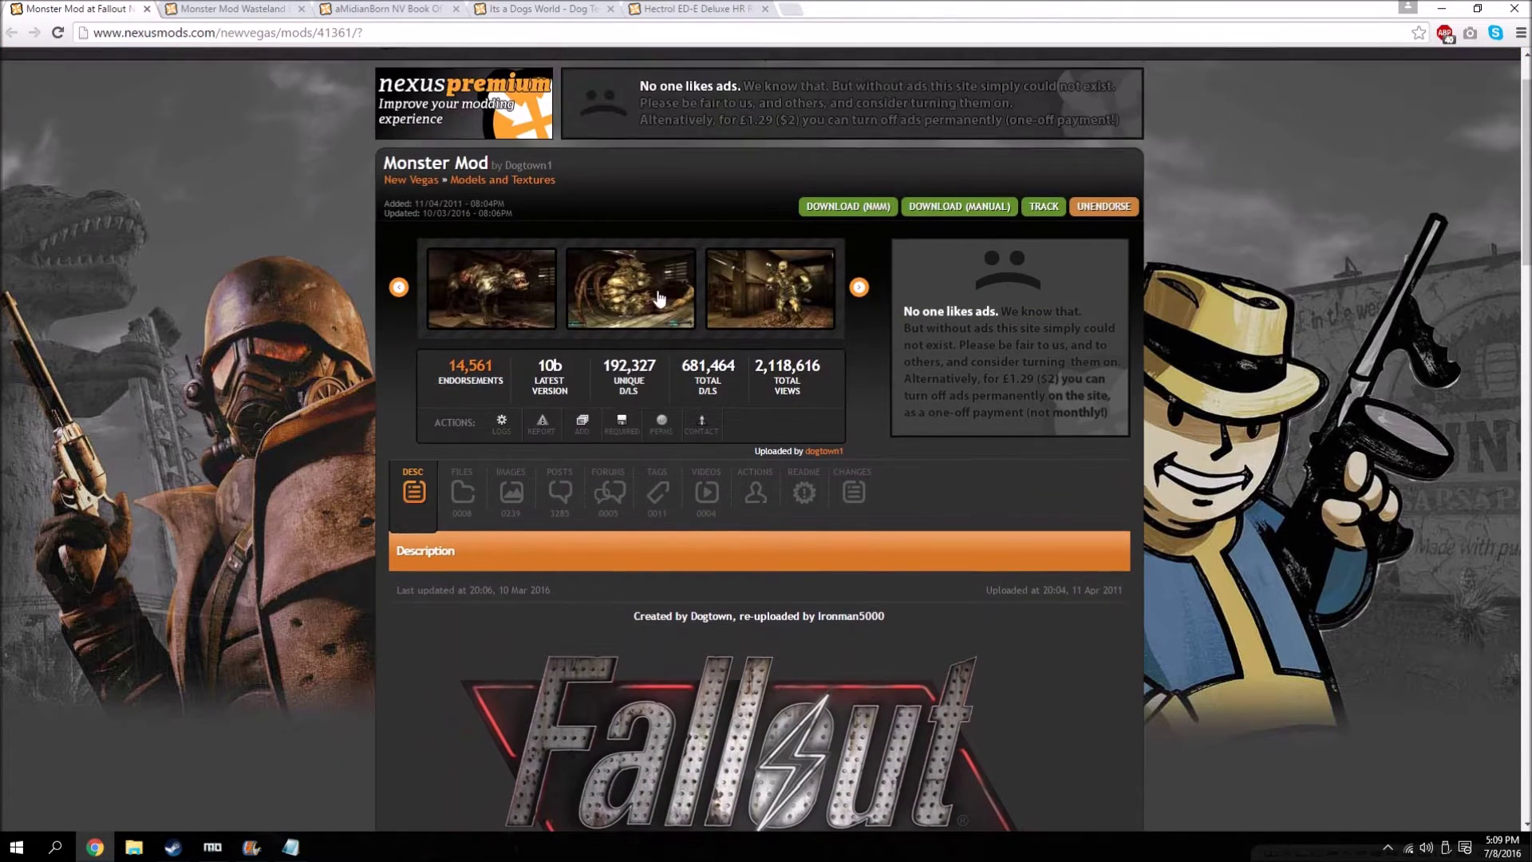
# - Download the Monster Mod Re-Release main file from the mod's files list with the mod manager
pyautogui.click(472, 527)
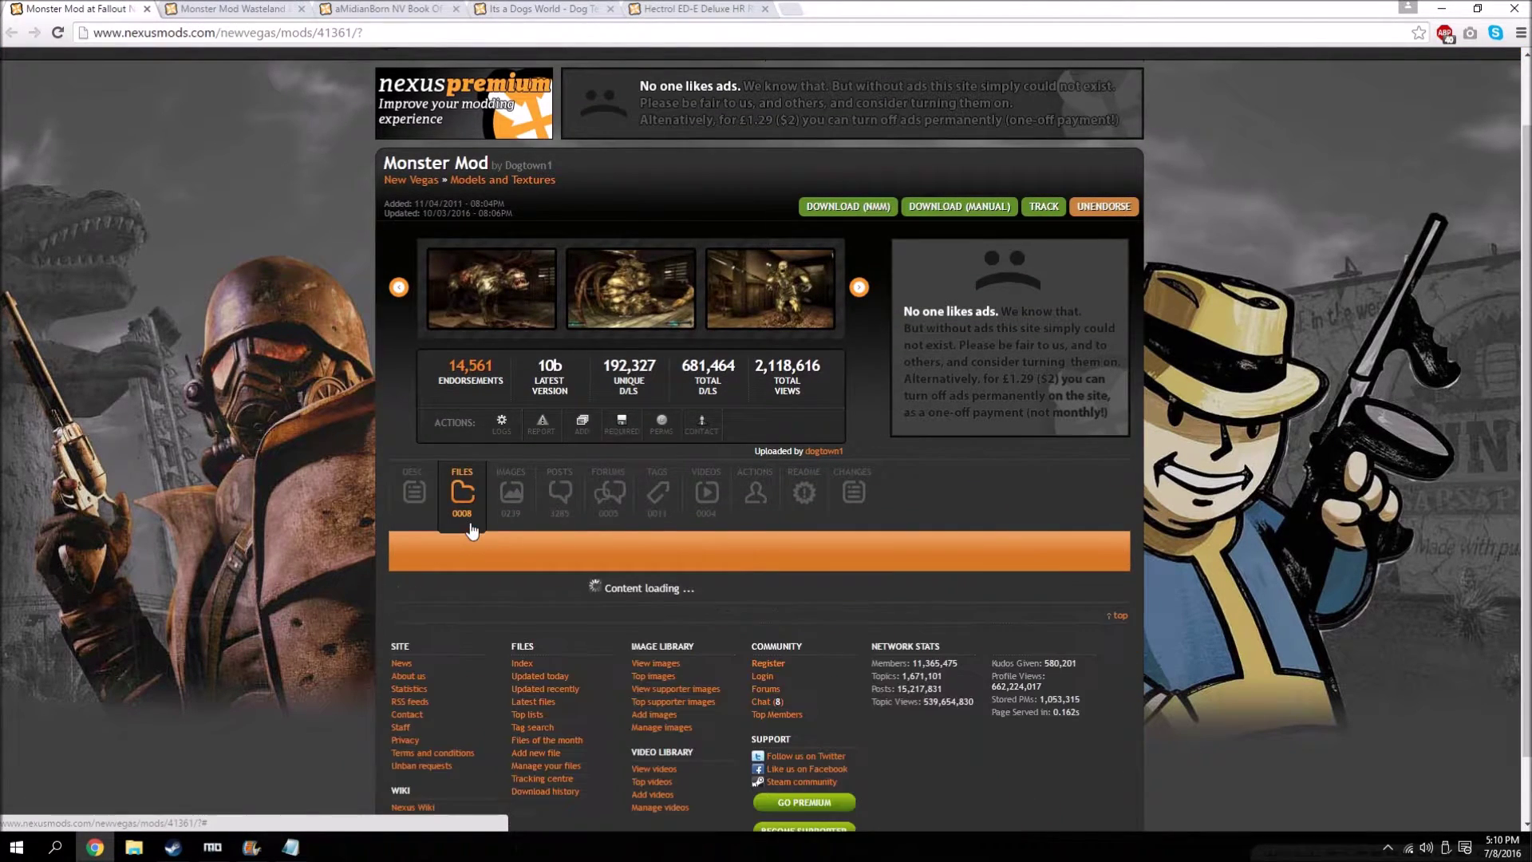
pyautogui.scroll(-4, 470, 479)
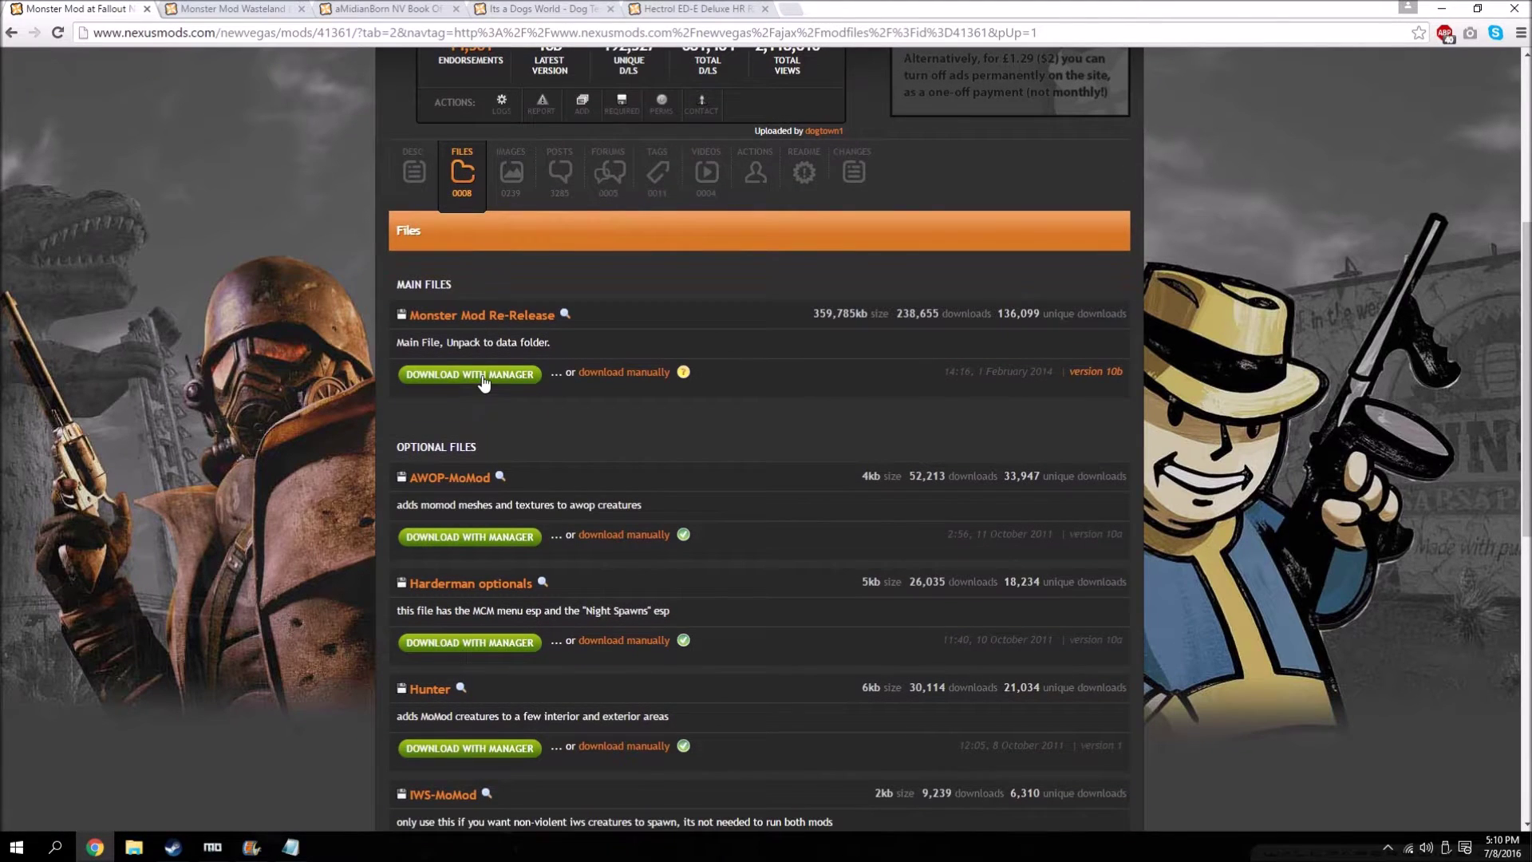
pyautogui.click(469, 374)
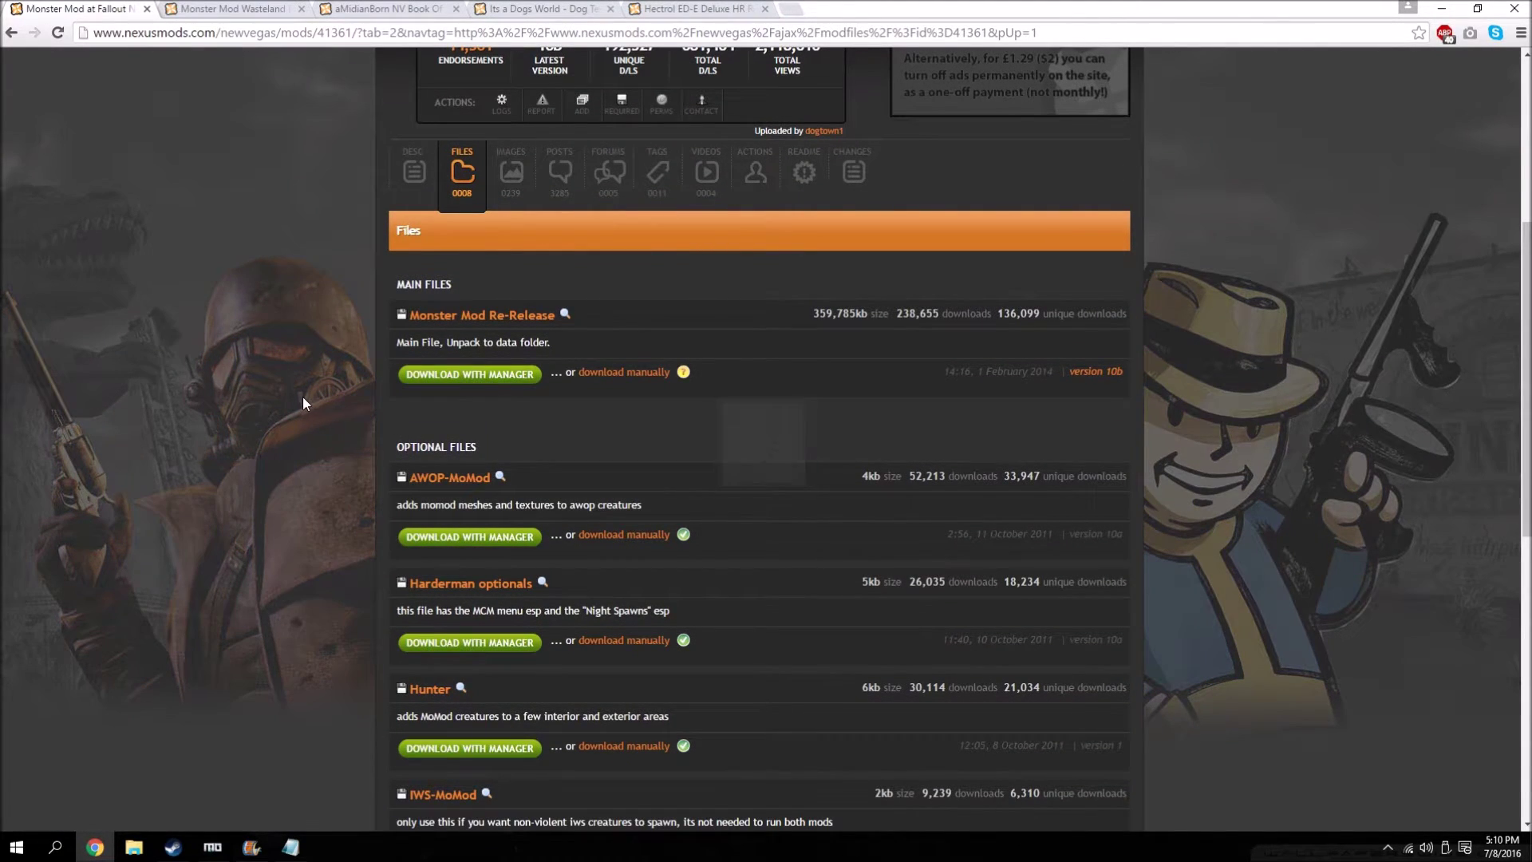
# - Examine Monster Mod's optional files, from AWOP-MoMod through MoMod-Aliens, MoMod-Terminators and Replacers
pyautogui.scroll(-2, 303, 396)
pyautogui.scroll(-3, 304, 396)
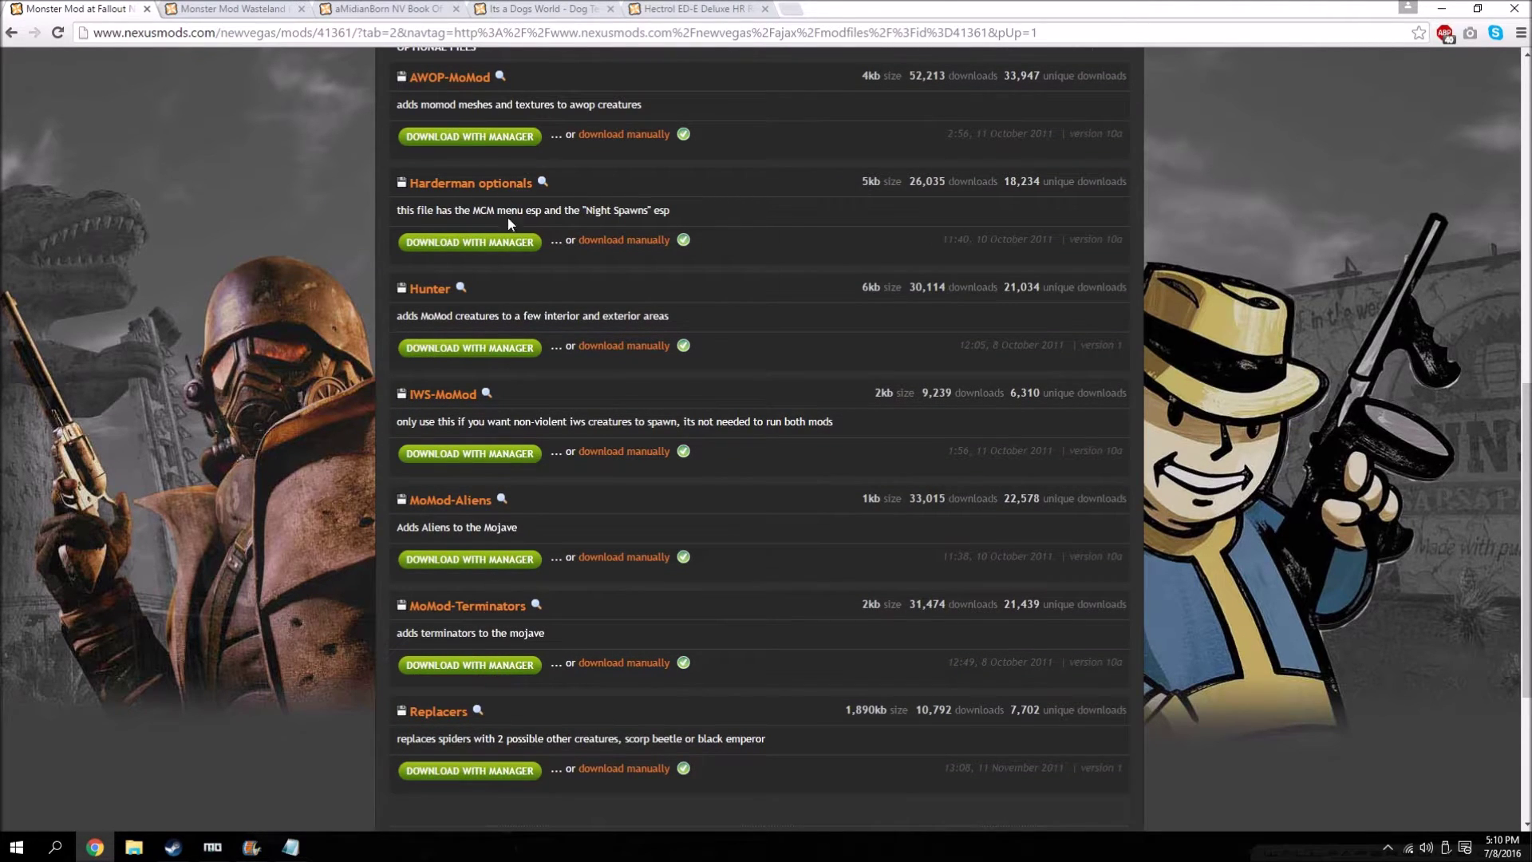
pyautogui.scroll(3, 508, 217)
pyautogui.scroll(-3, 485, 386)
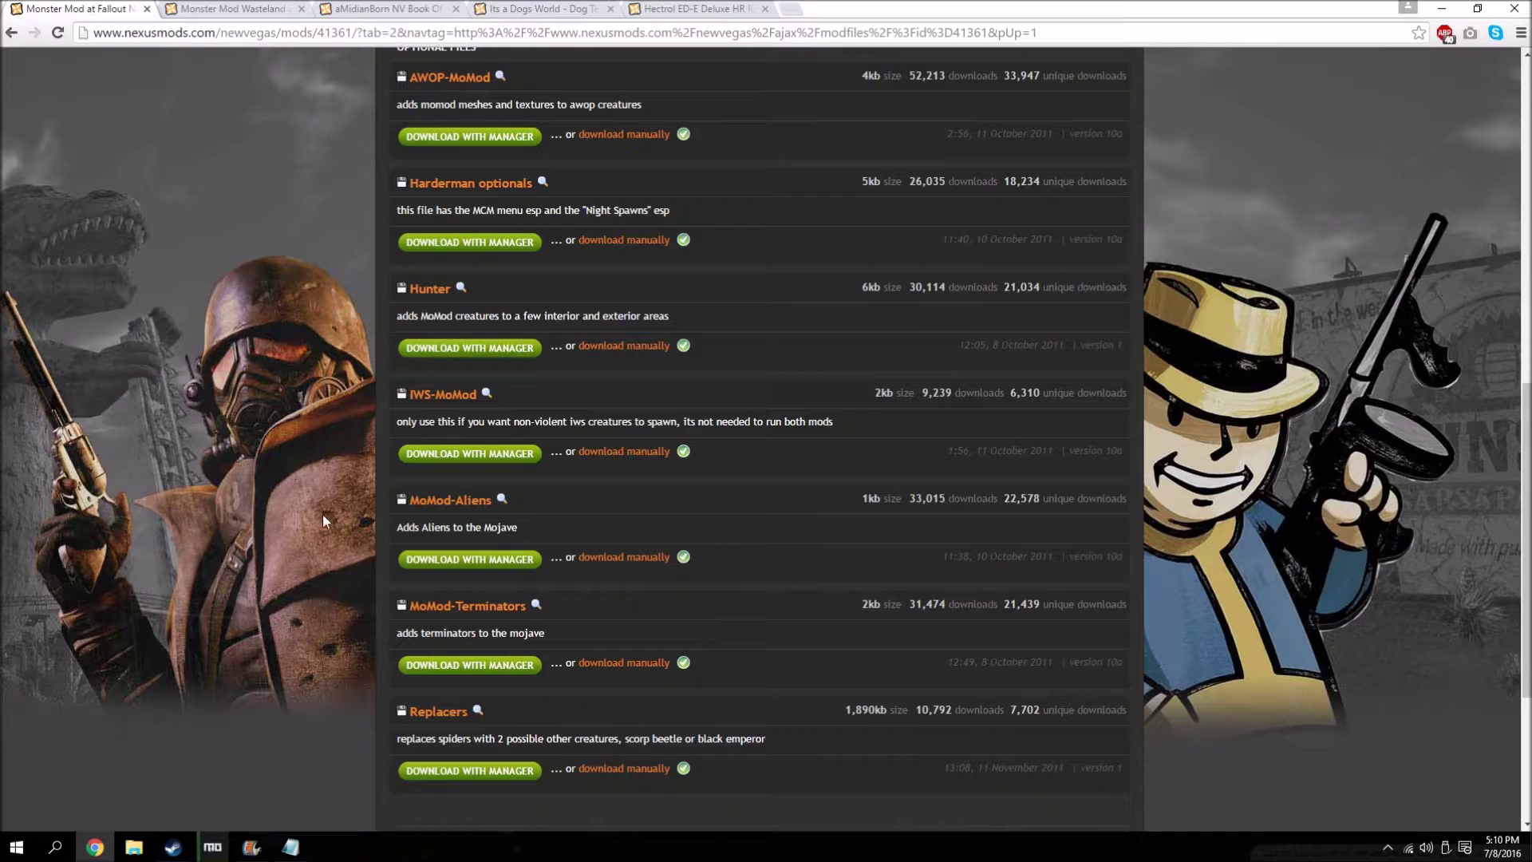
pyautogui.click(469, 564)
pyautogui.scroll(2, 323, 538)
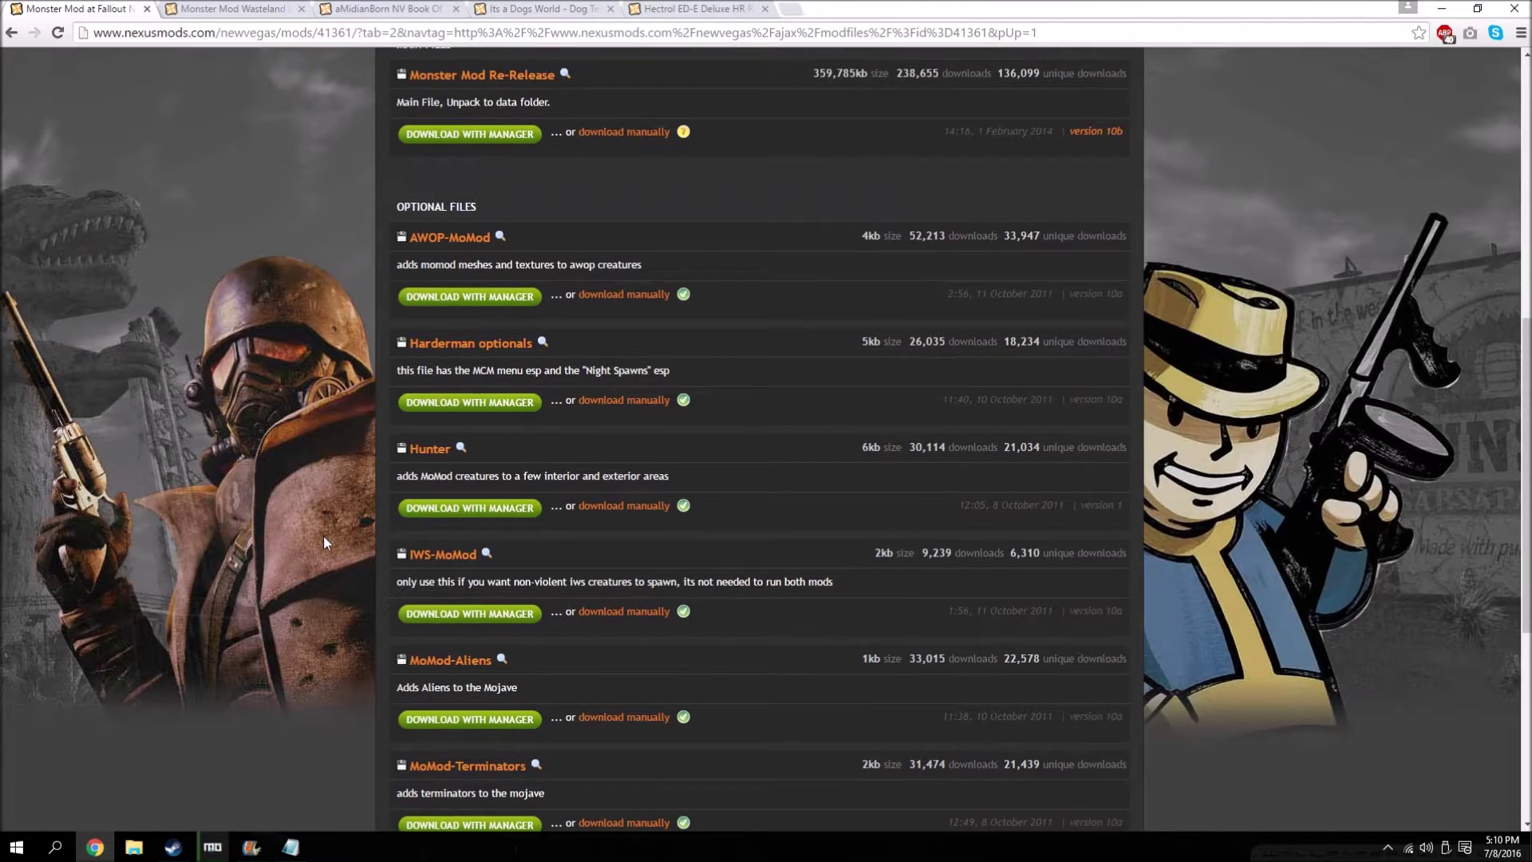
pyautogui.scroll(3, 321, 534)
pyautogui.scroll(4, 348, 485)
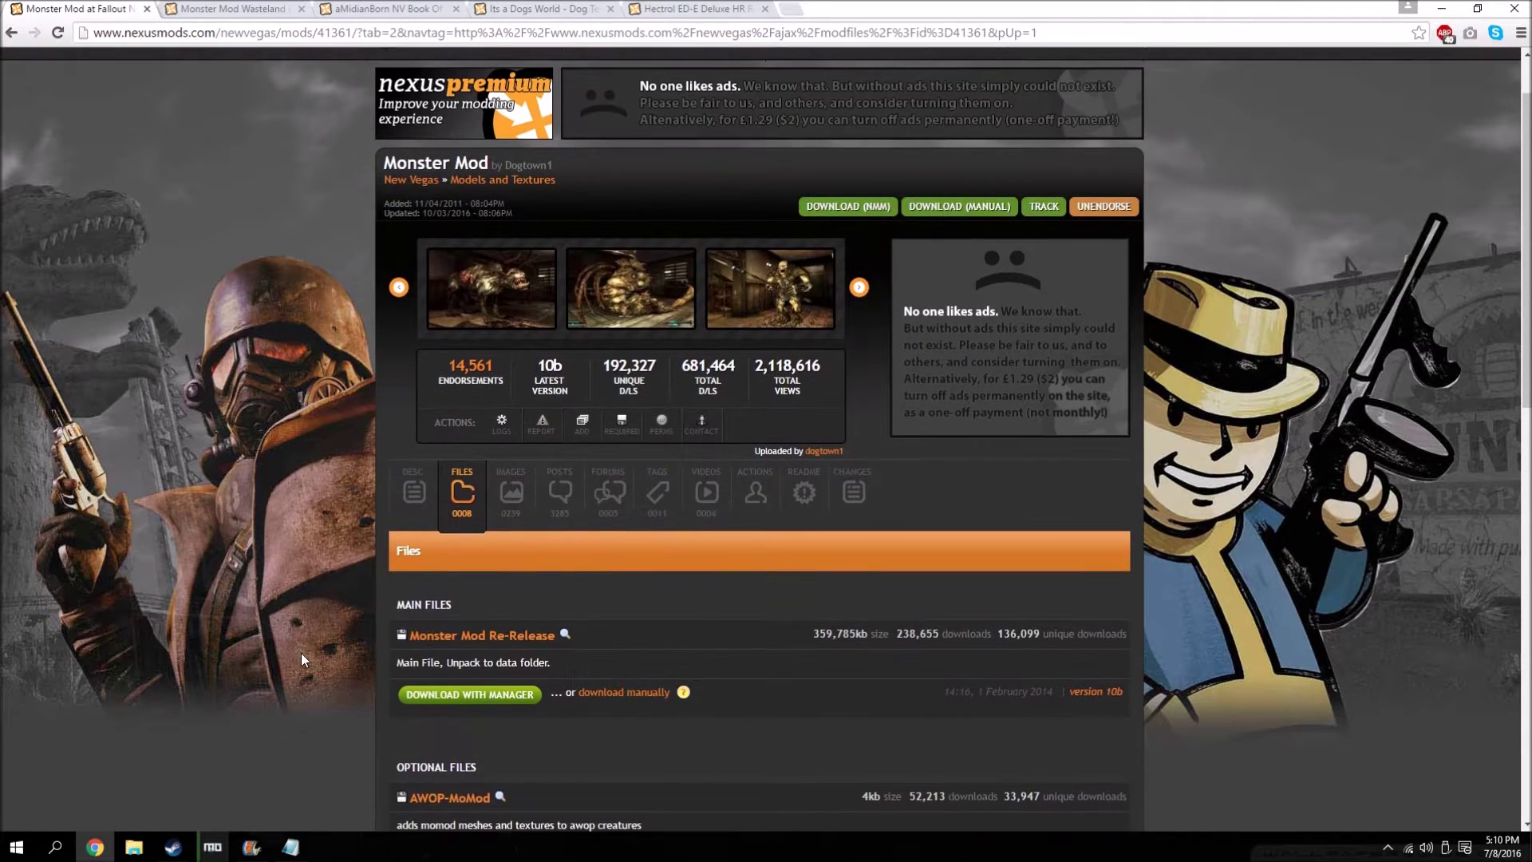
pyautogui.scroll(-9, 300, 671)
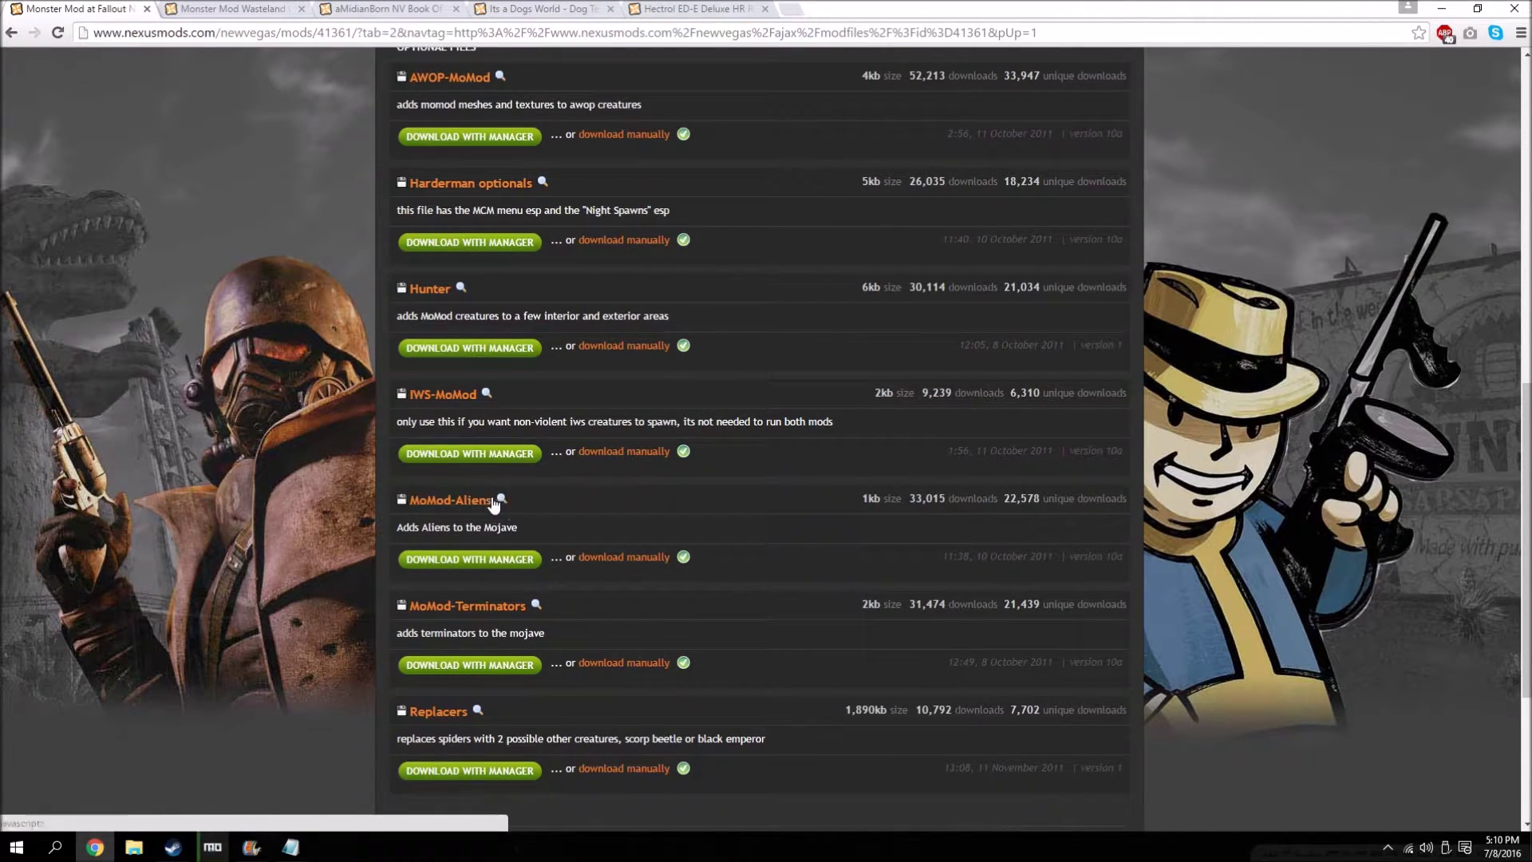
pyautogui.scroll(3, 528, 691)
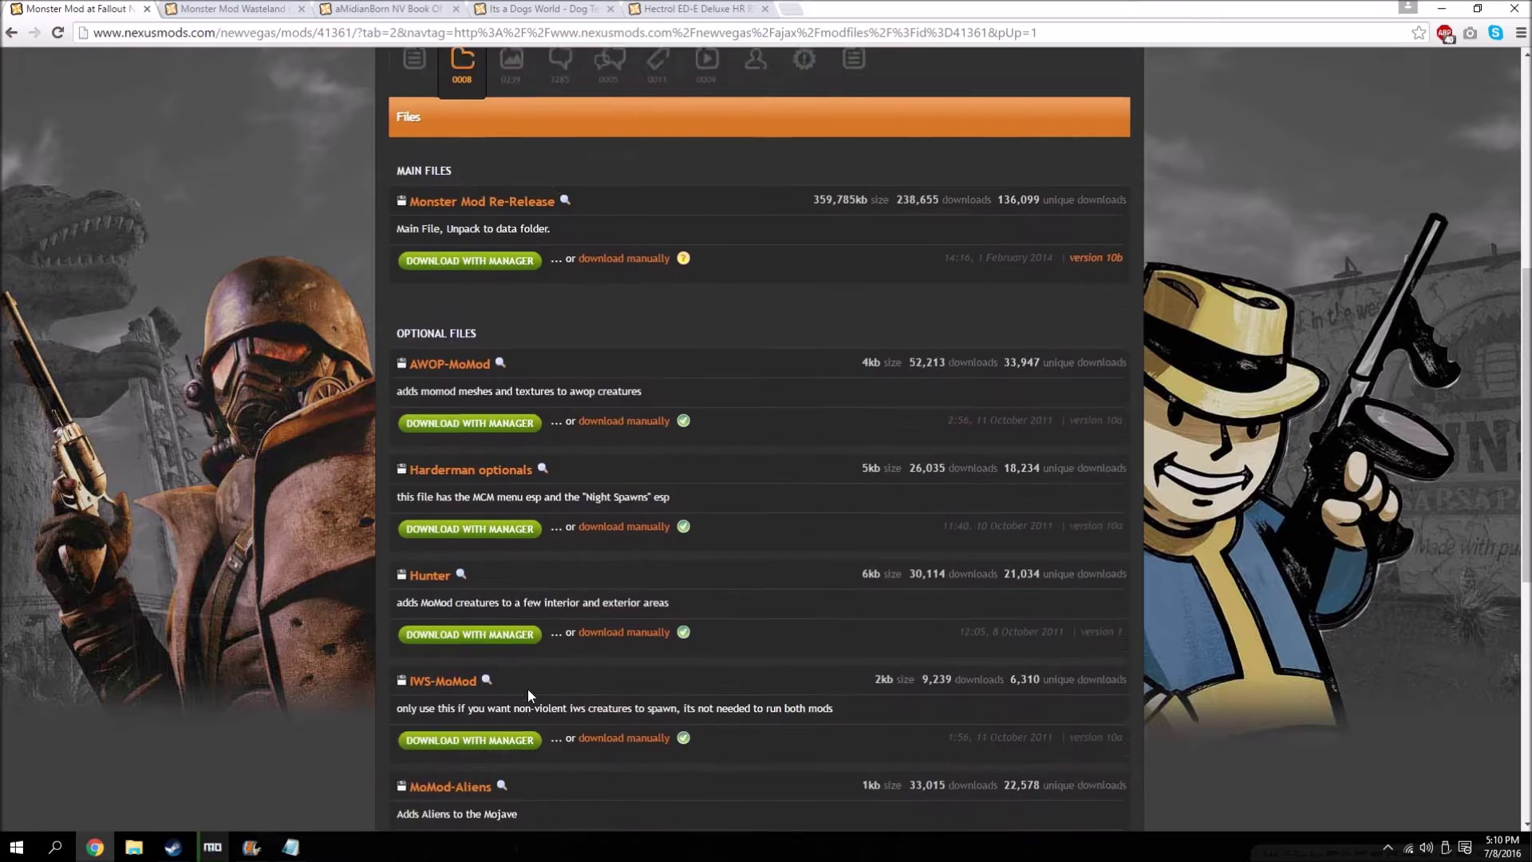
pyautogui.scroll(6, 528, 688)
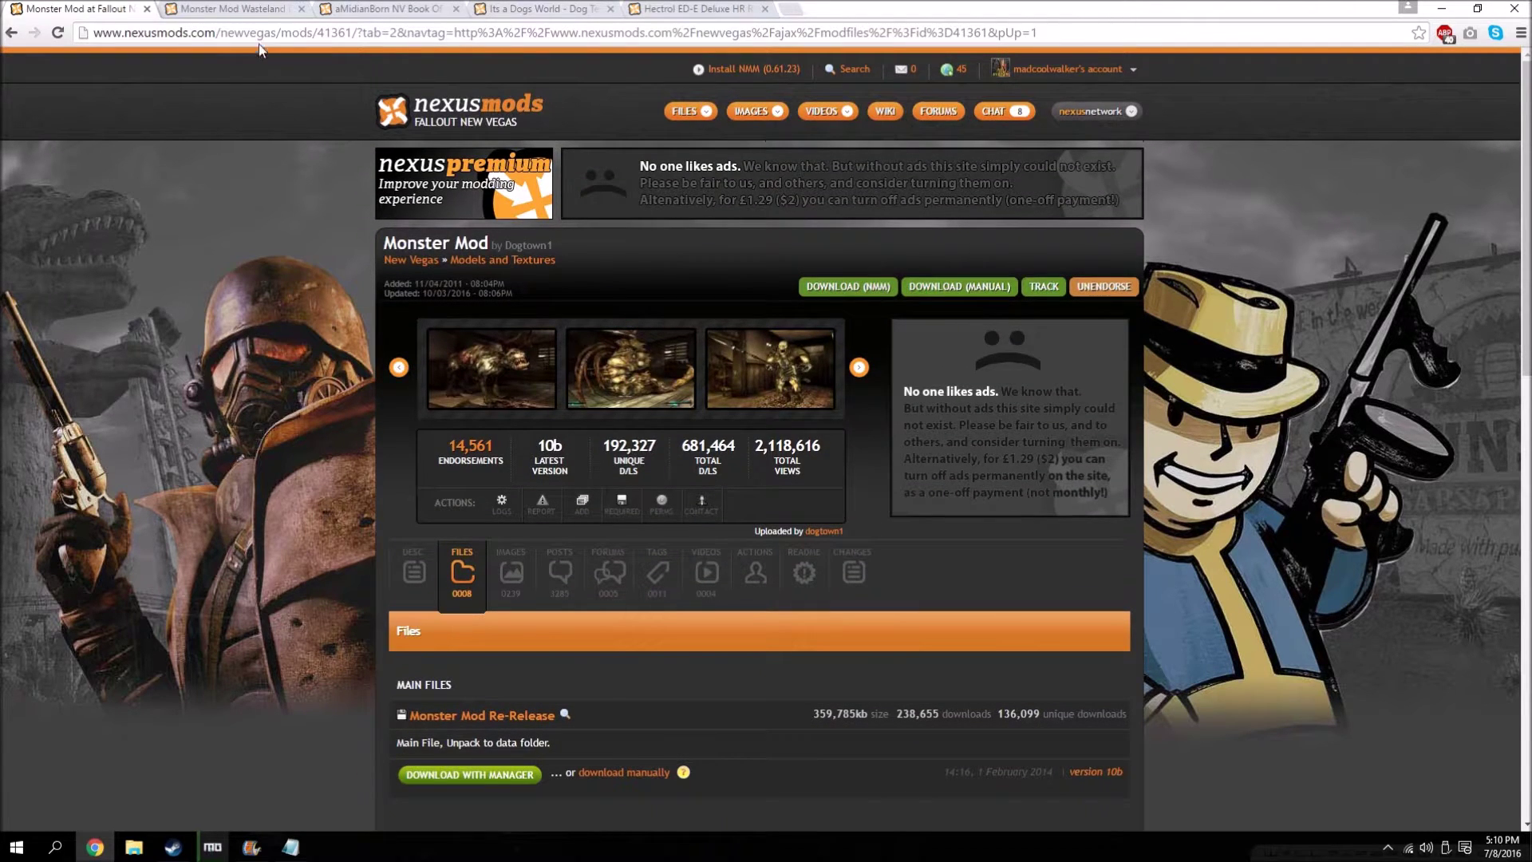
# - On the Monster Mod Wasteland Edition page, download the MMWE v4 main file with the mod manager, continuing past the requirements notice
pyautogui.click(243, 12)
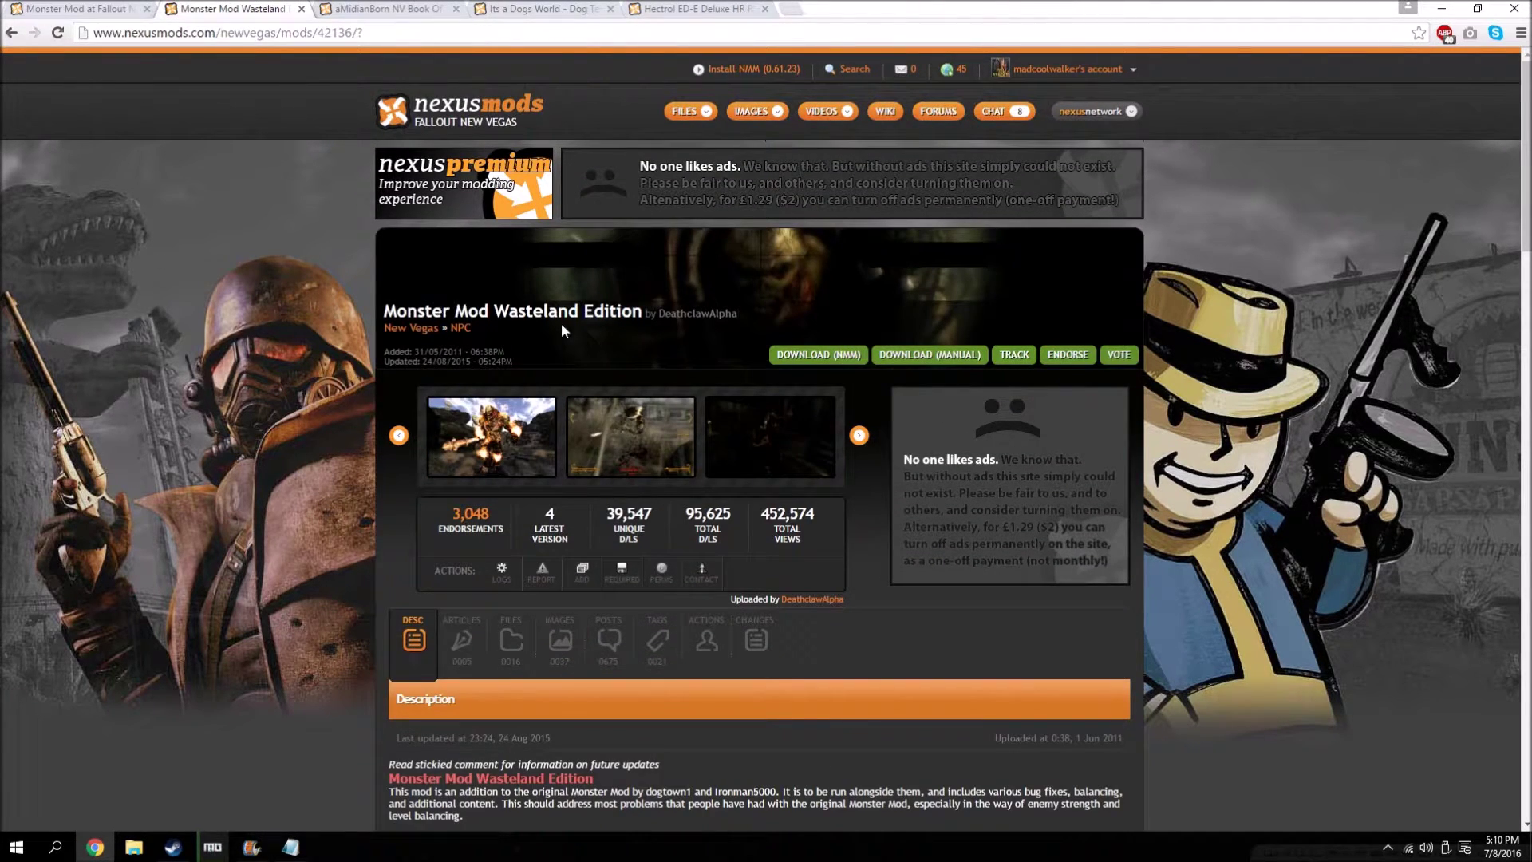
pyautogui.scroll(-4, 561, 408)
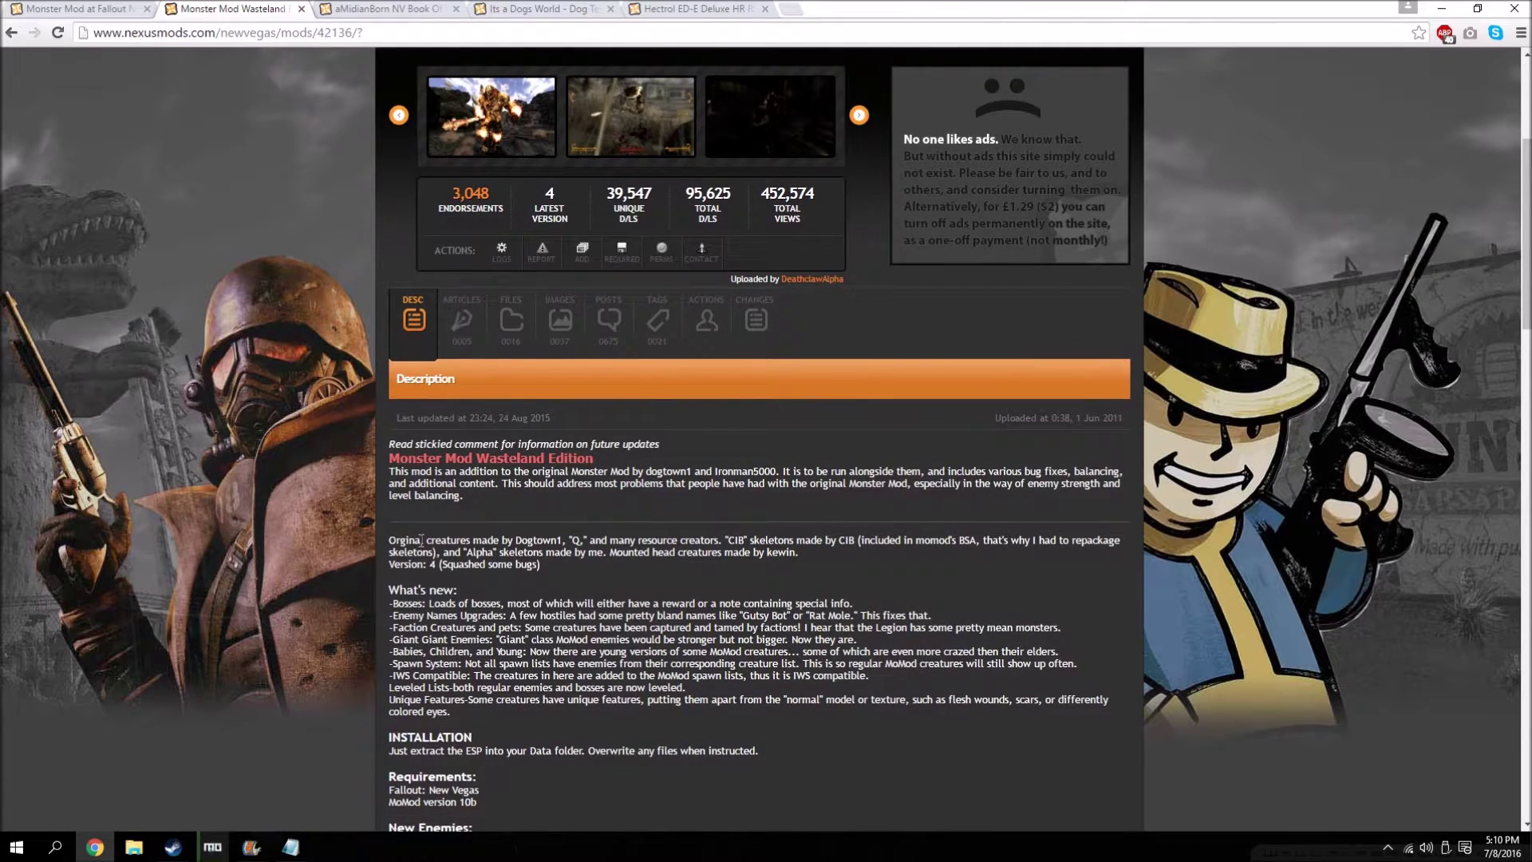
pyautogui.scroll(-1, 386, 526)
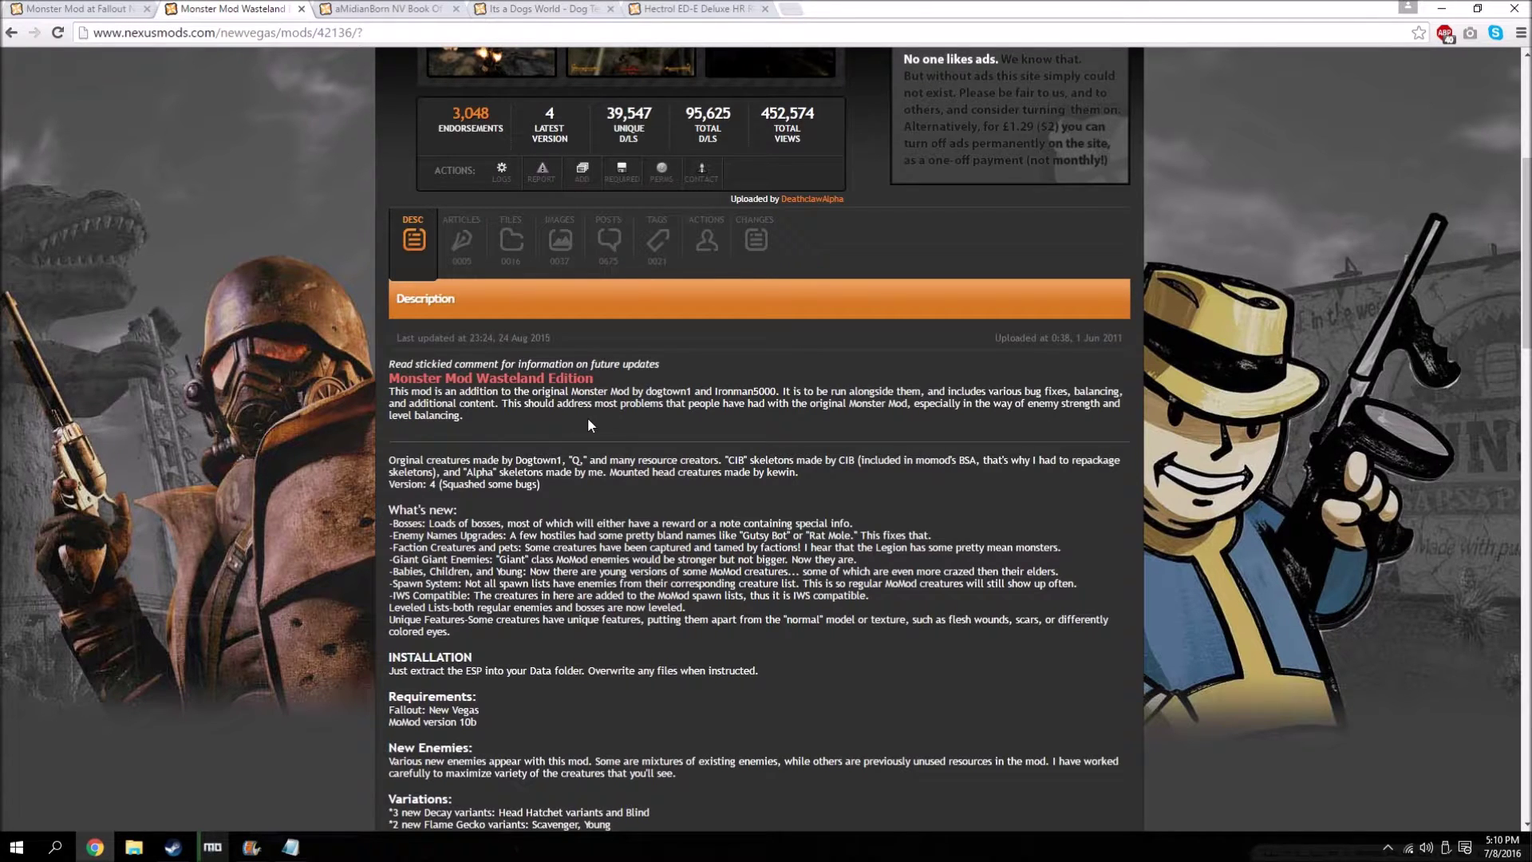
pyautogui.scroll(-1, 587, 416)
pyautogui.click(508, 164)
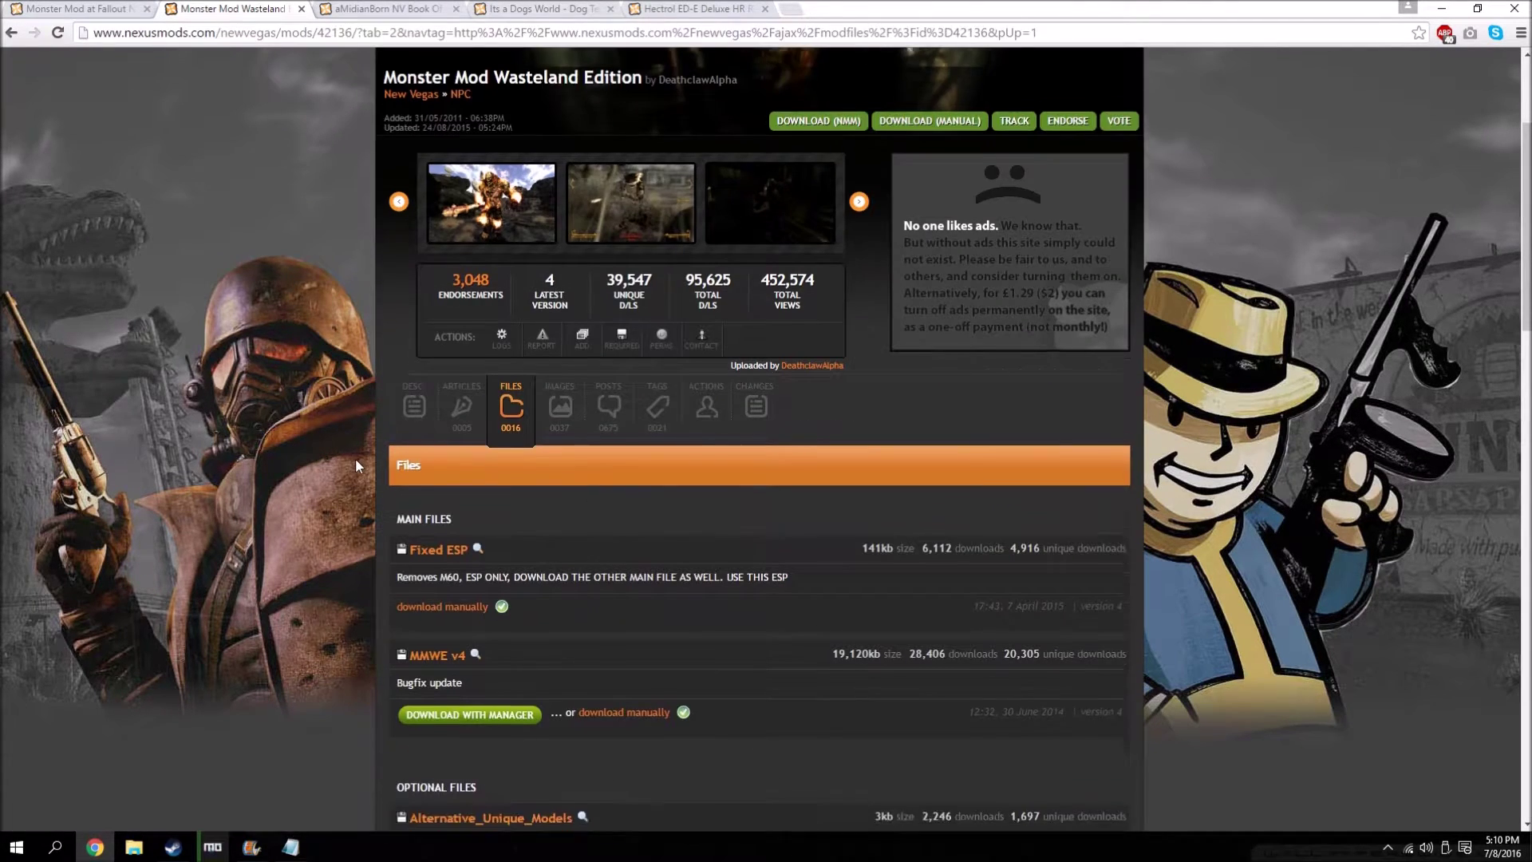
pyautogui.scroll(-2, 383, 474)
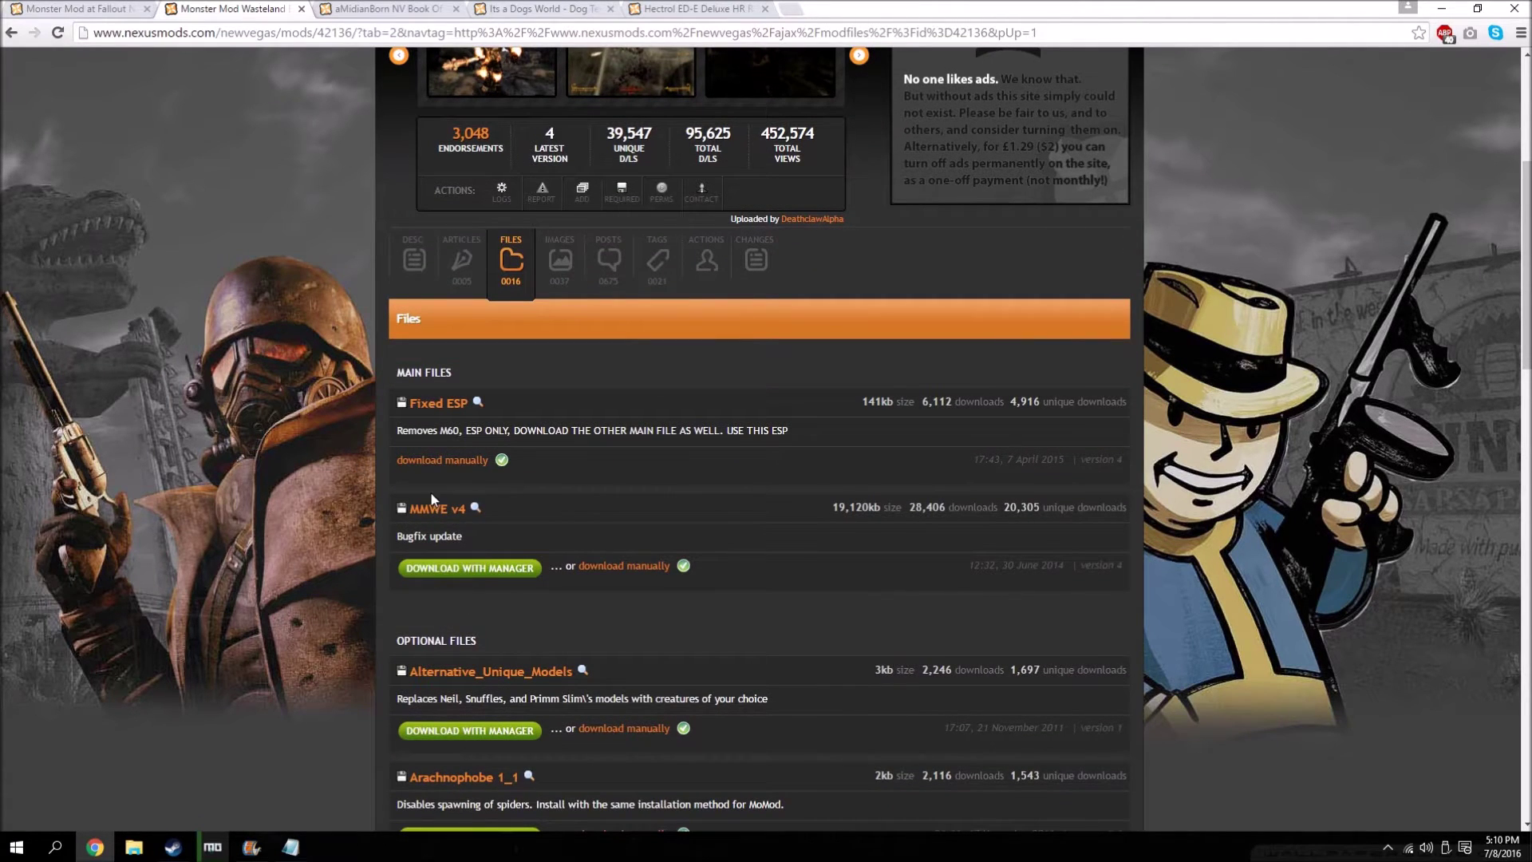
pyautogui.click(465, 572)
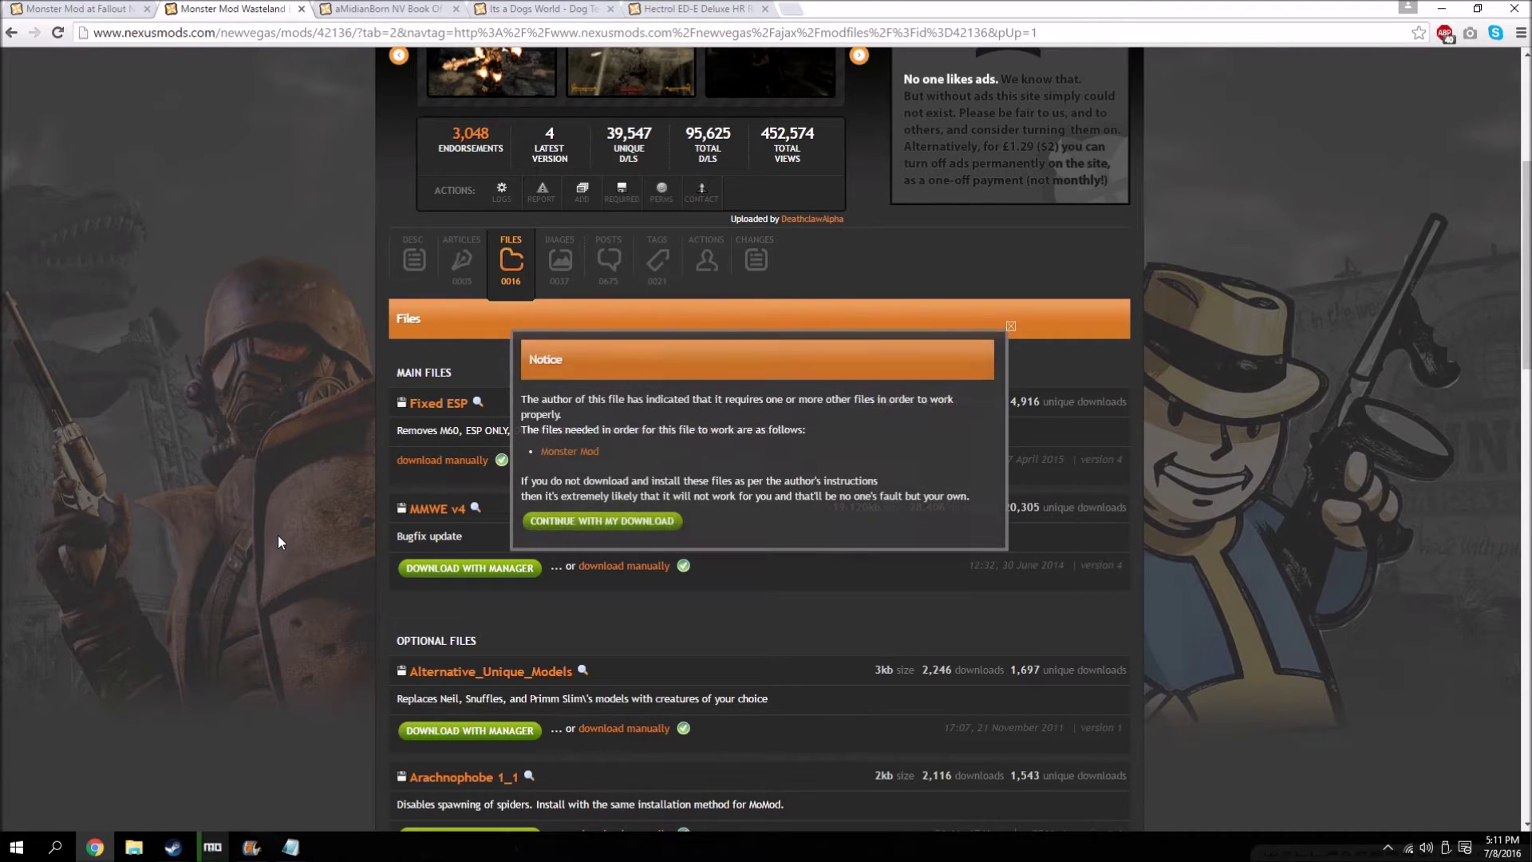
pyautogui.click(647, 521)
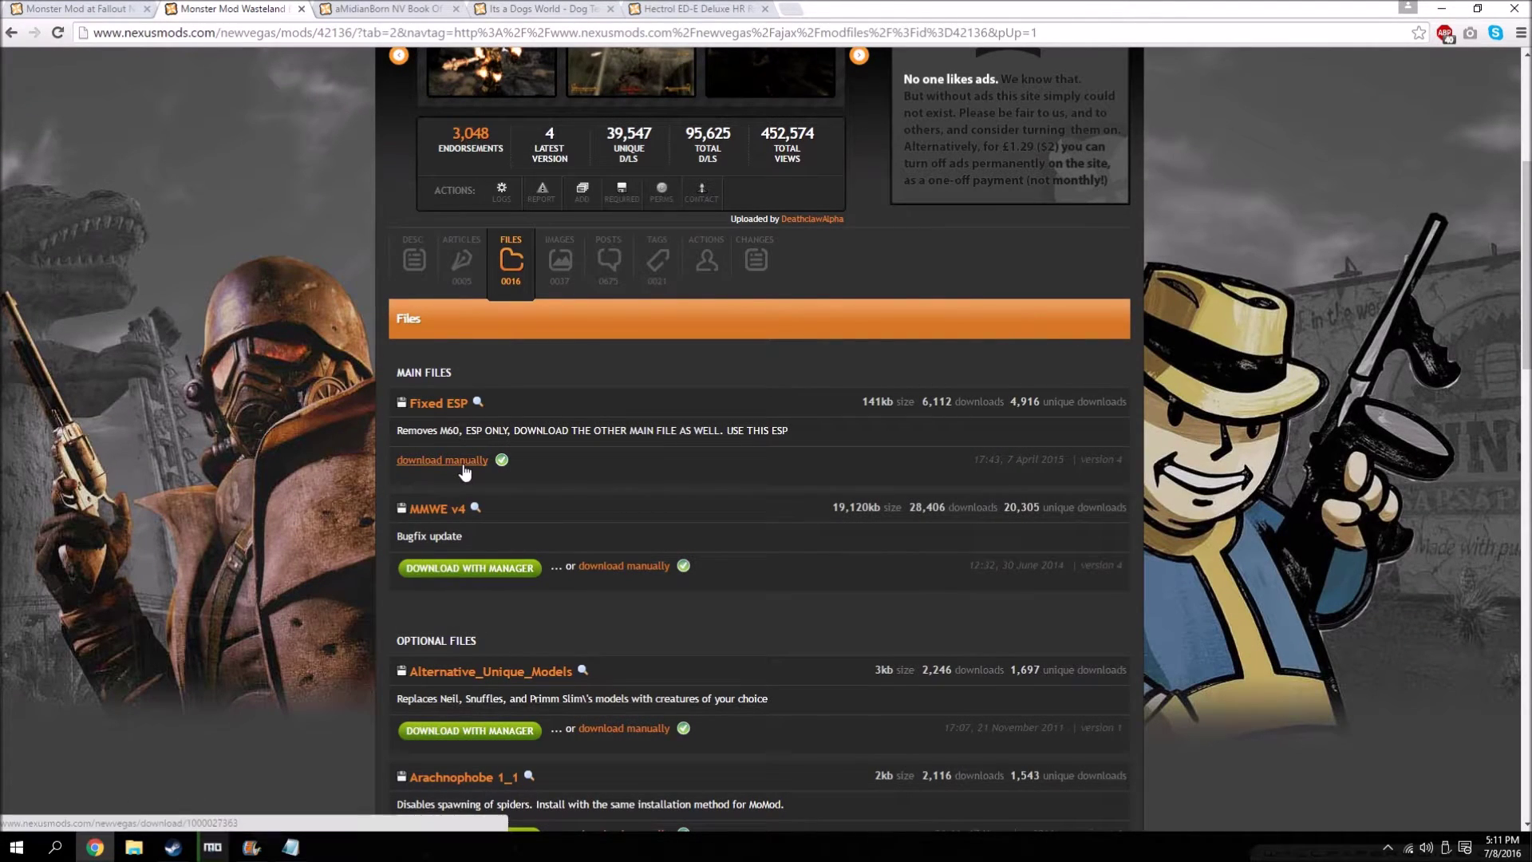
# - Download the Fixed ESP main file manually, continuing past the requirements notice, and open the browser's full downloads list
pyautogui.click(423, 462)
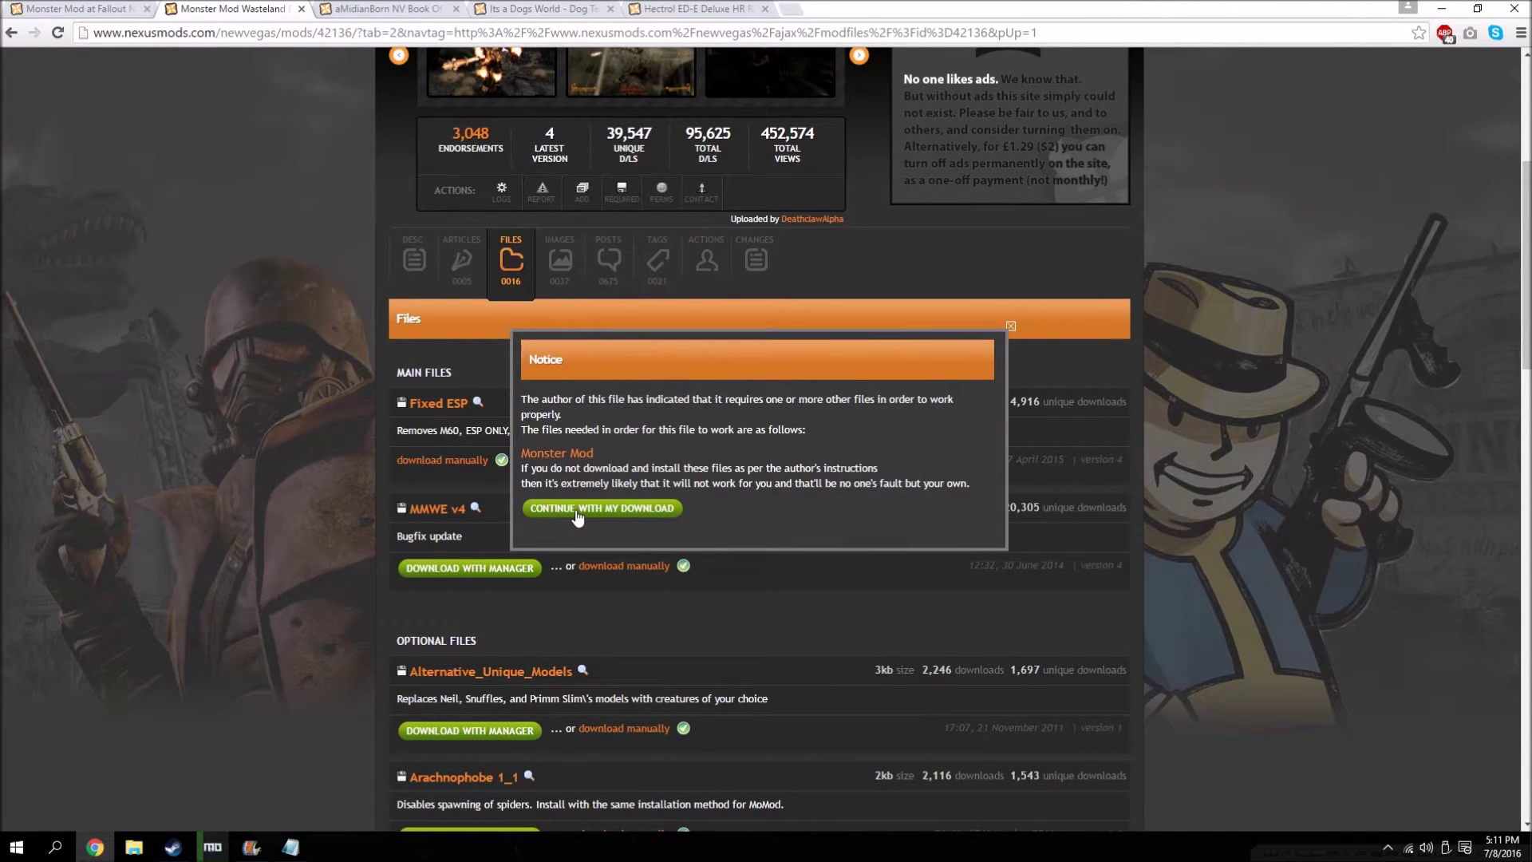
pyautogui.click(576, 510)
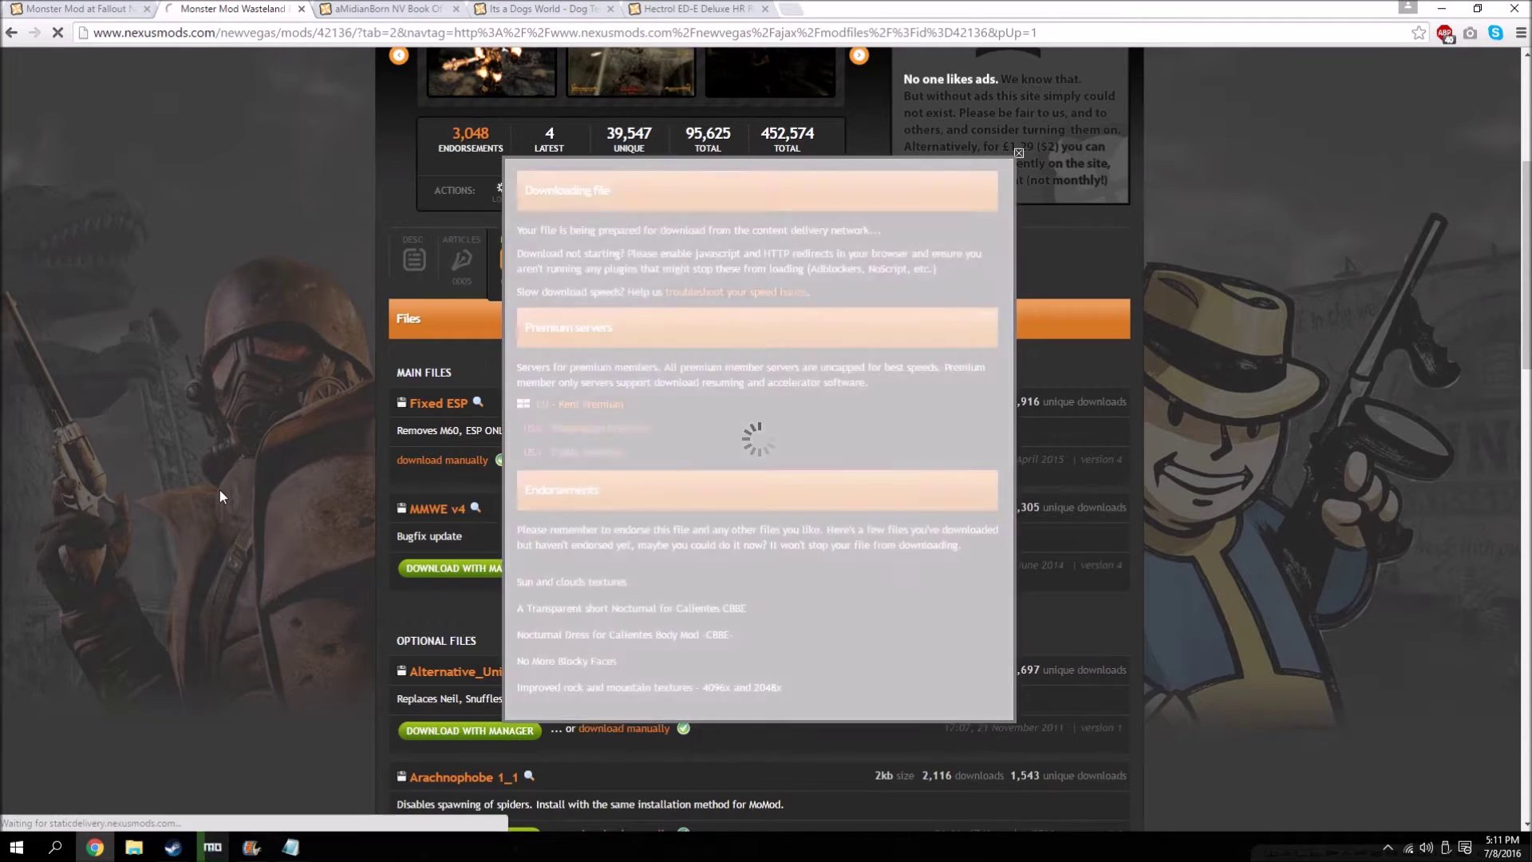
pyautogui.click(244, 482)
pyautogui.scroll(-4, 245, 482)
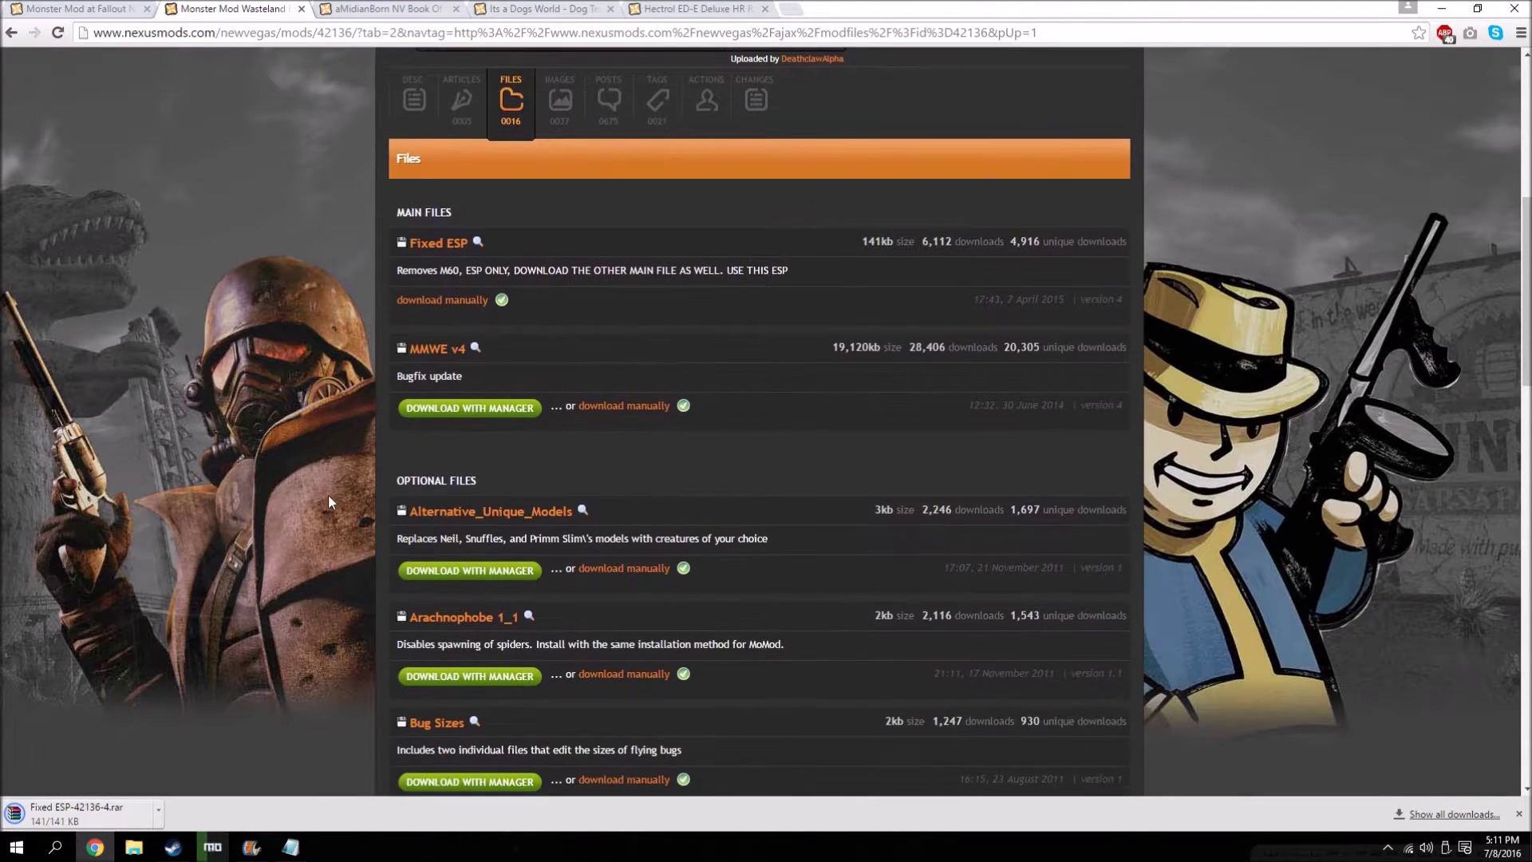
pyautogui.click(1453, 815)
# - Examine the files of Monster Mod and the optional files of Wasteland Edition, from Alternative_Unique_Models through Robco Certified Fix
pyautogui.hotkey('ctrl', '1')
pyautogui.scroll(-6, 300, 528)
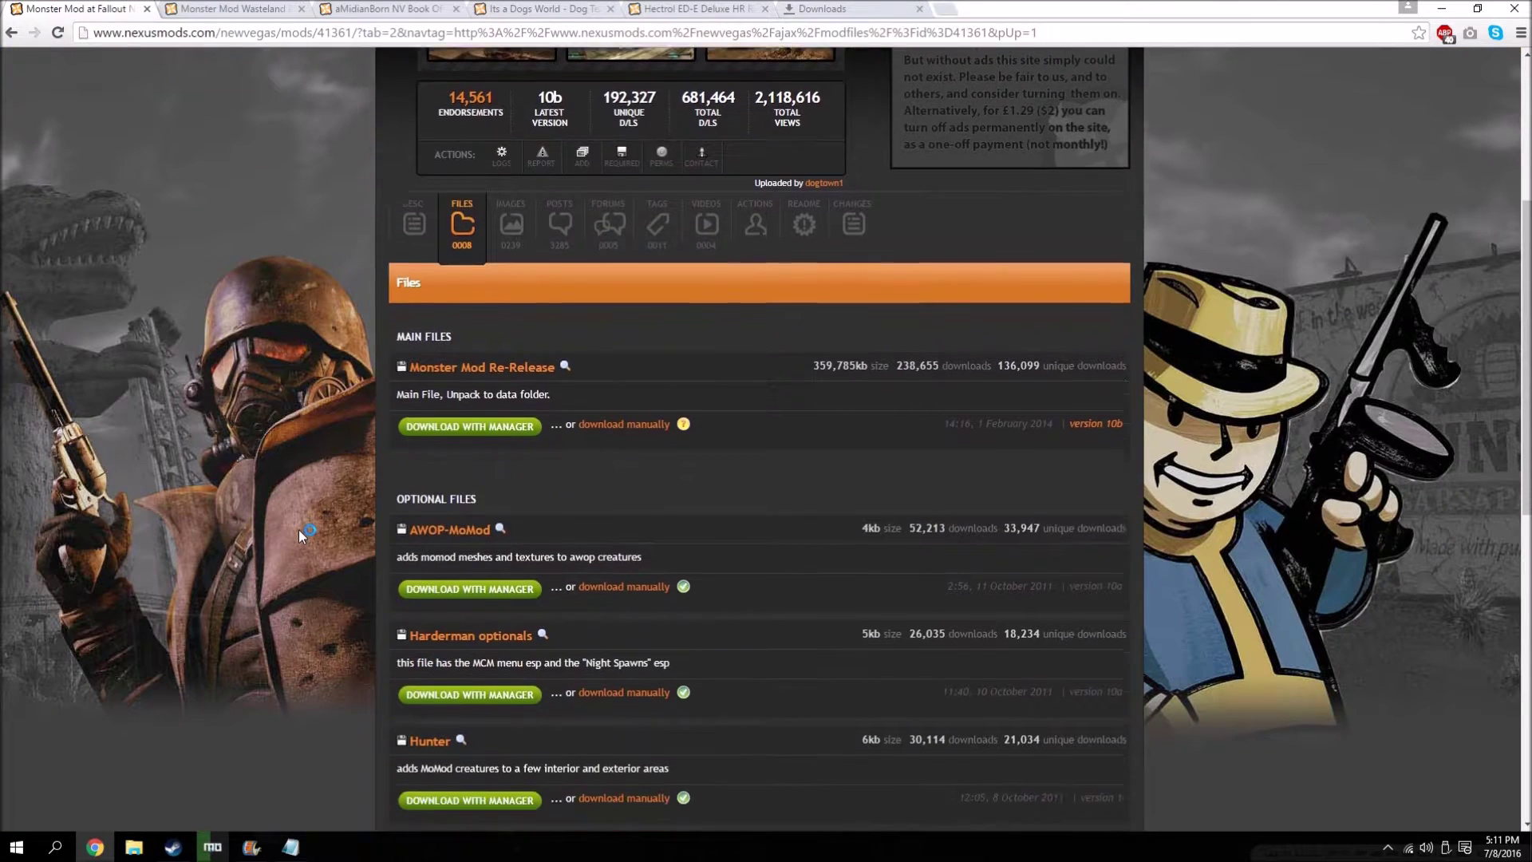
pyautogui.scroll(2, 298, 529)
pyautogui.hotkey('ctrl', '2')
pyautogui.scroll(-6, 231, 529)
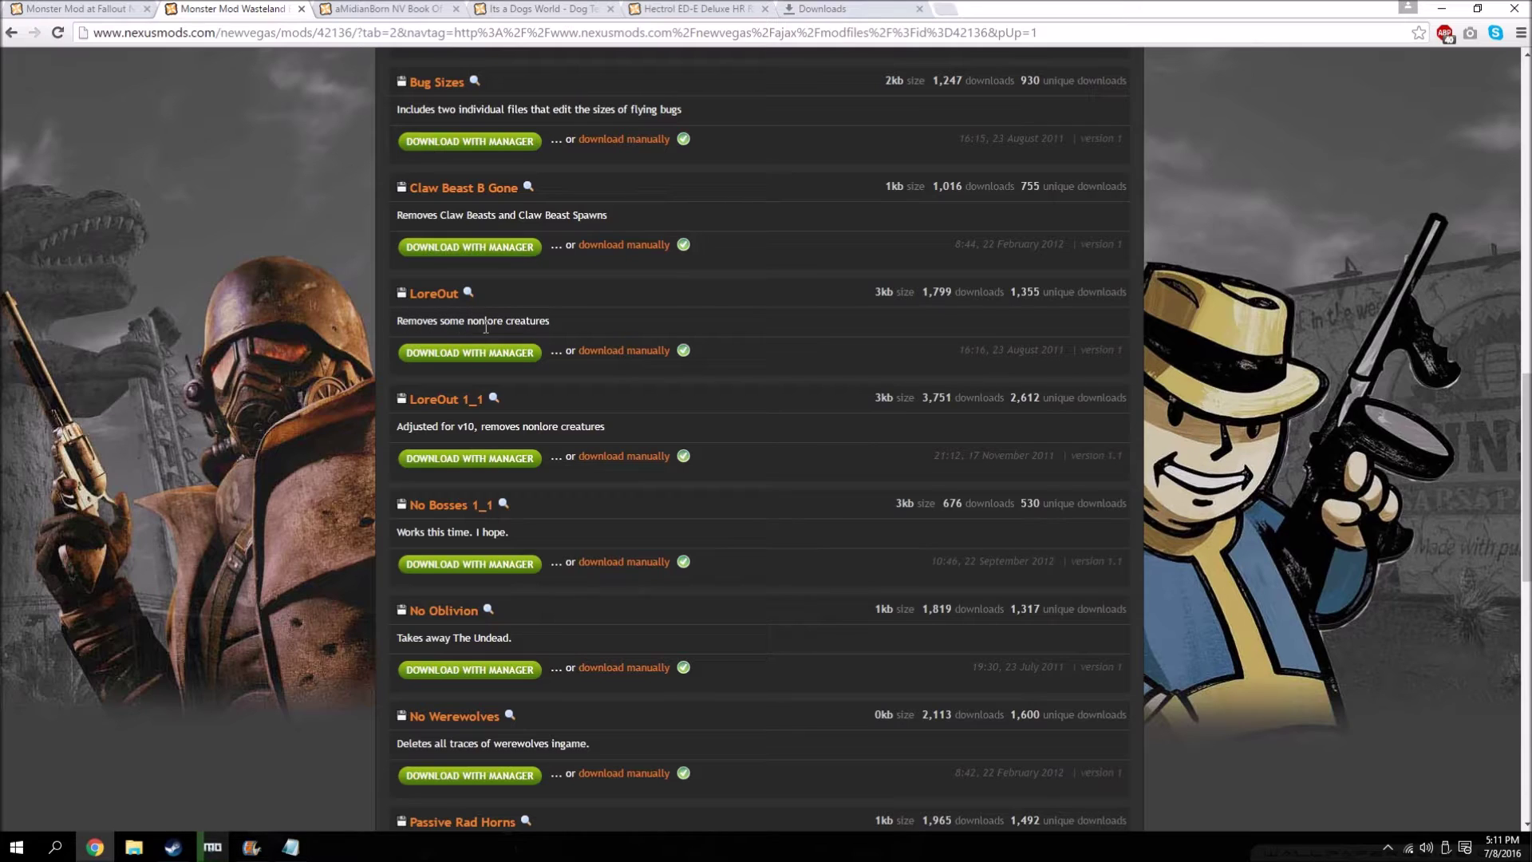
pyautogui.scroll(10, 526, 351)
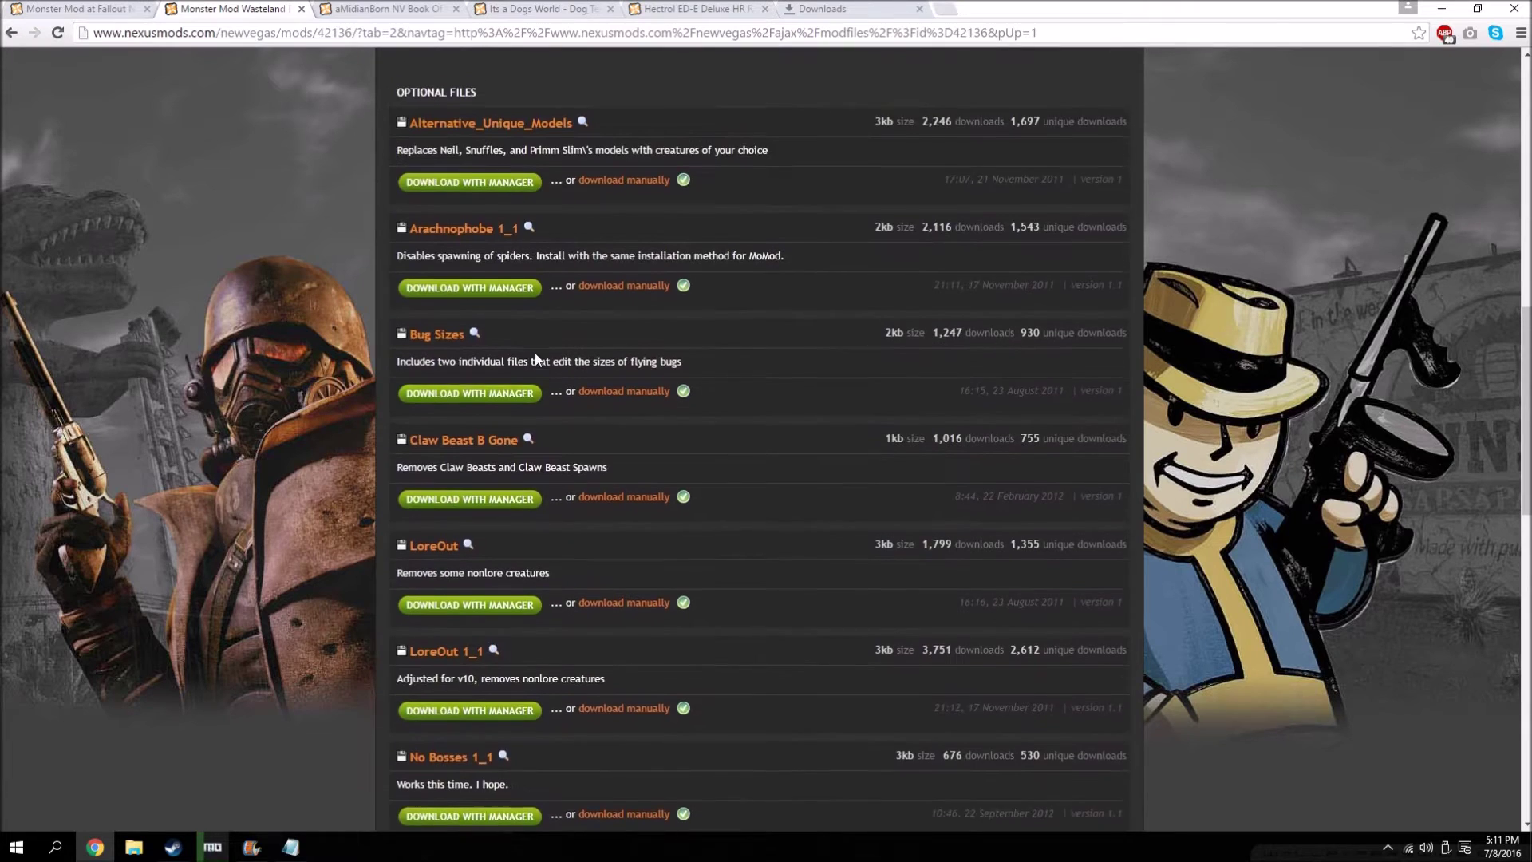
pyautogui.scroll(-12, 487, 463)
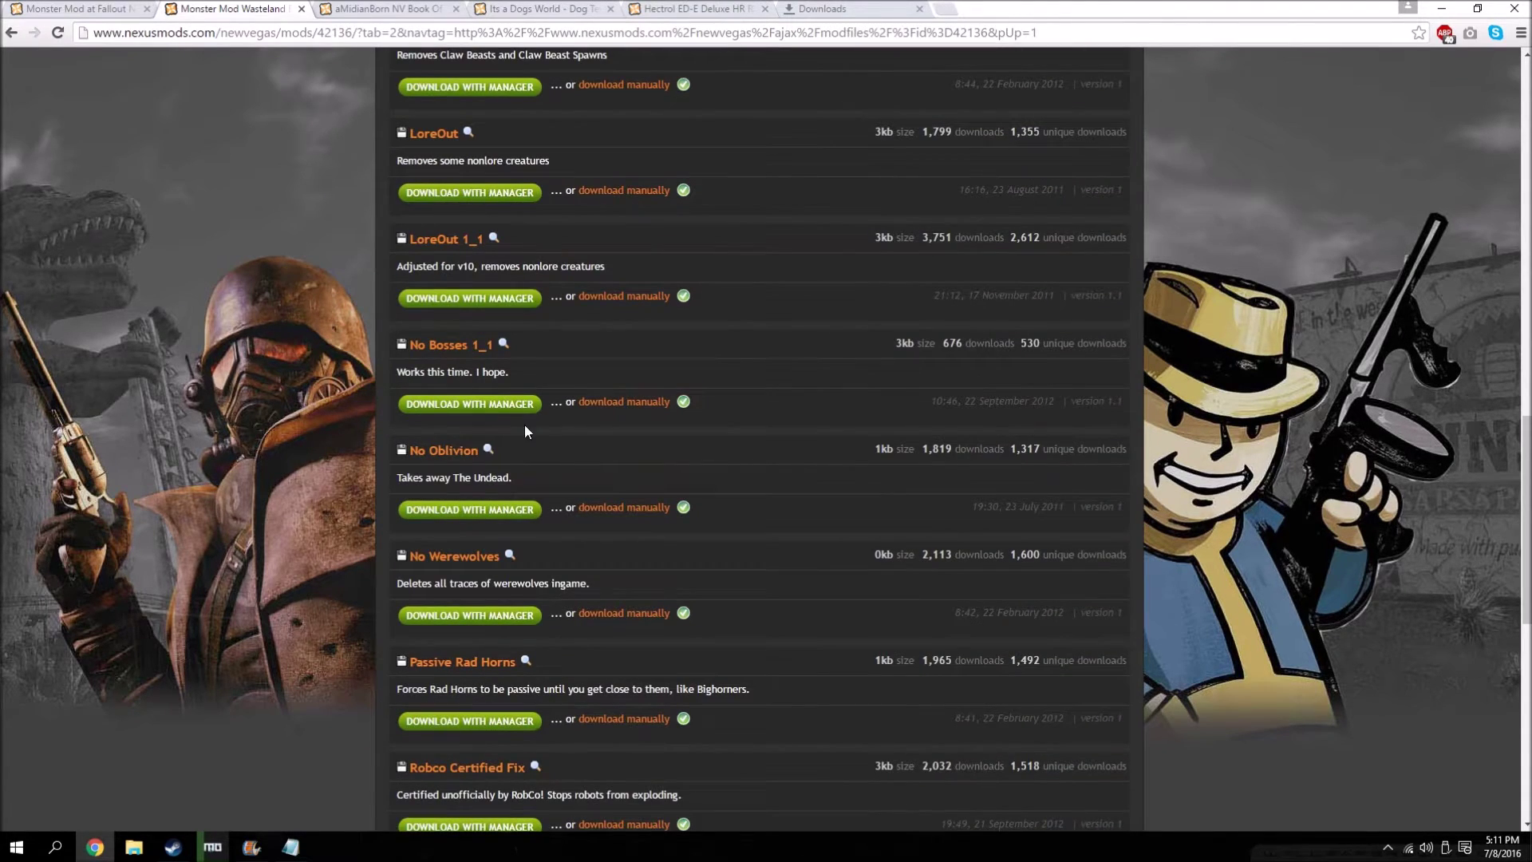
pyautogui.scroll(1, 506, 577)
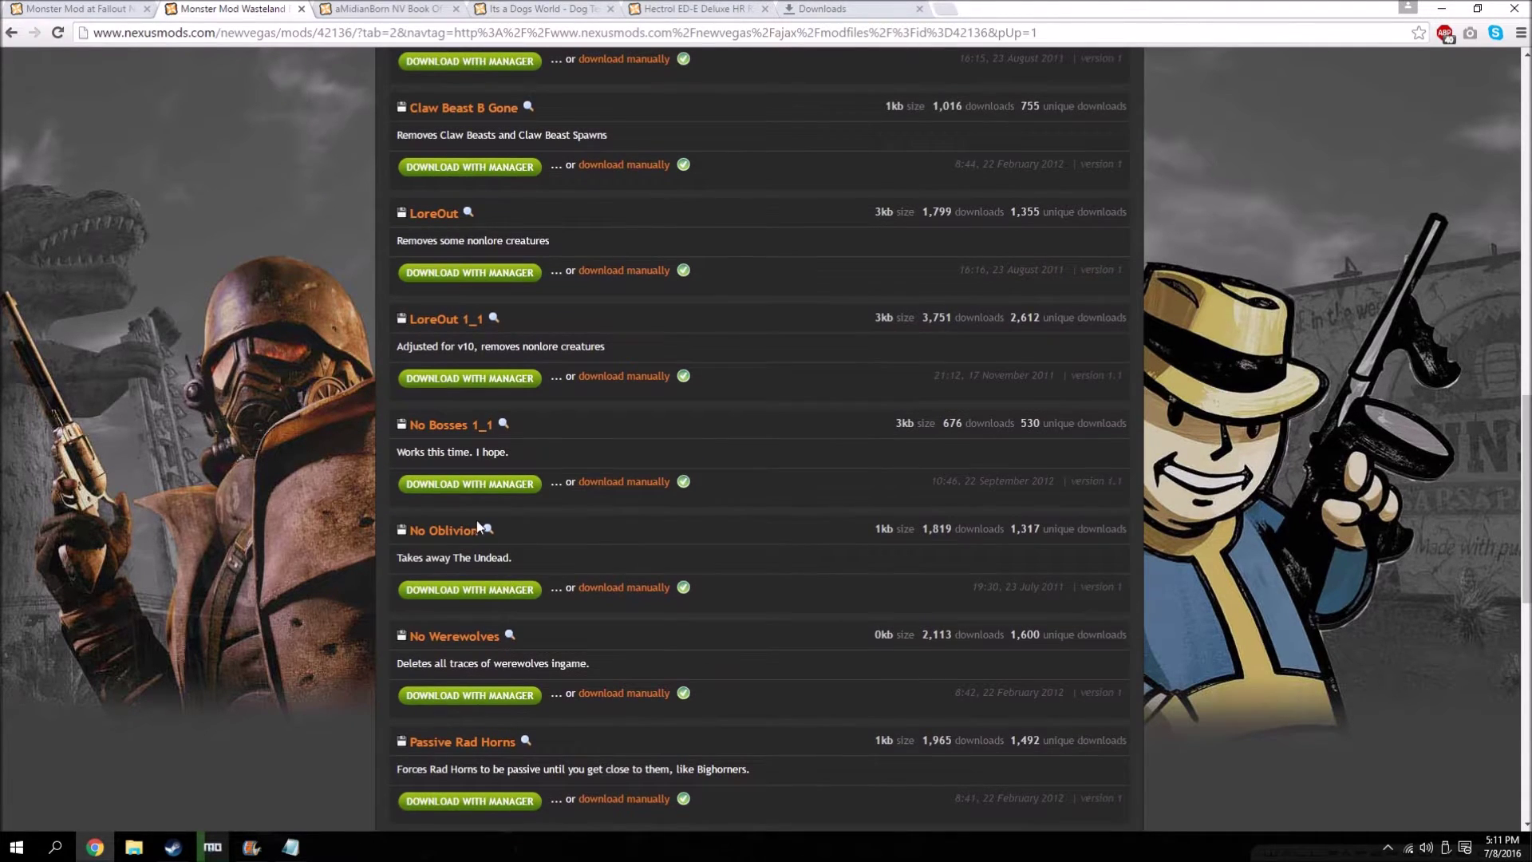
pyautogui.scroll(1, 430, 346)
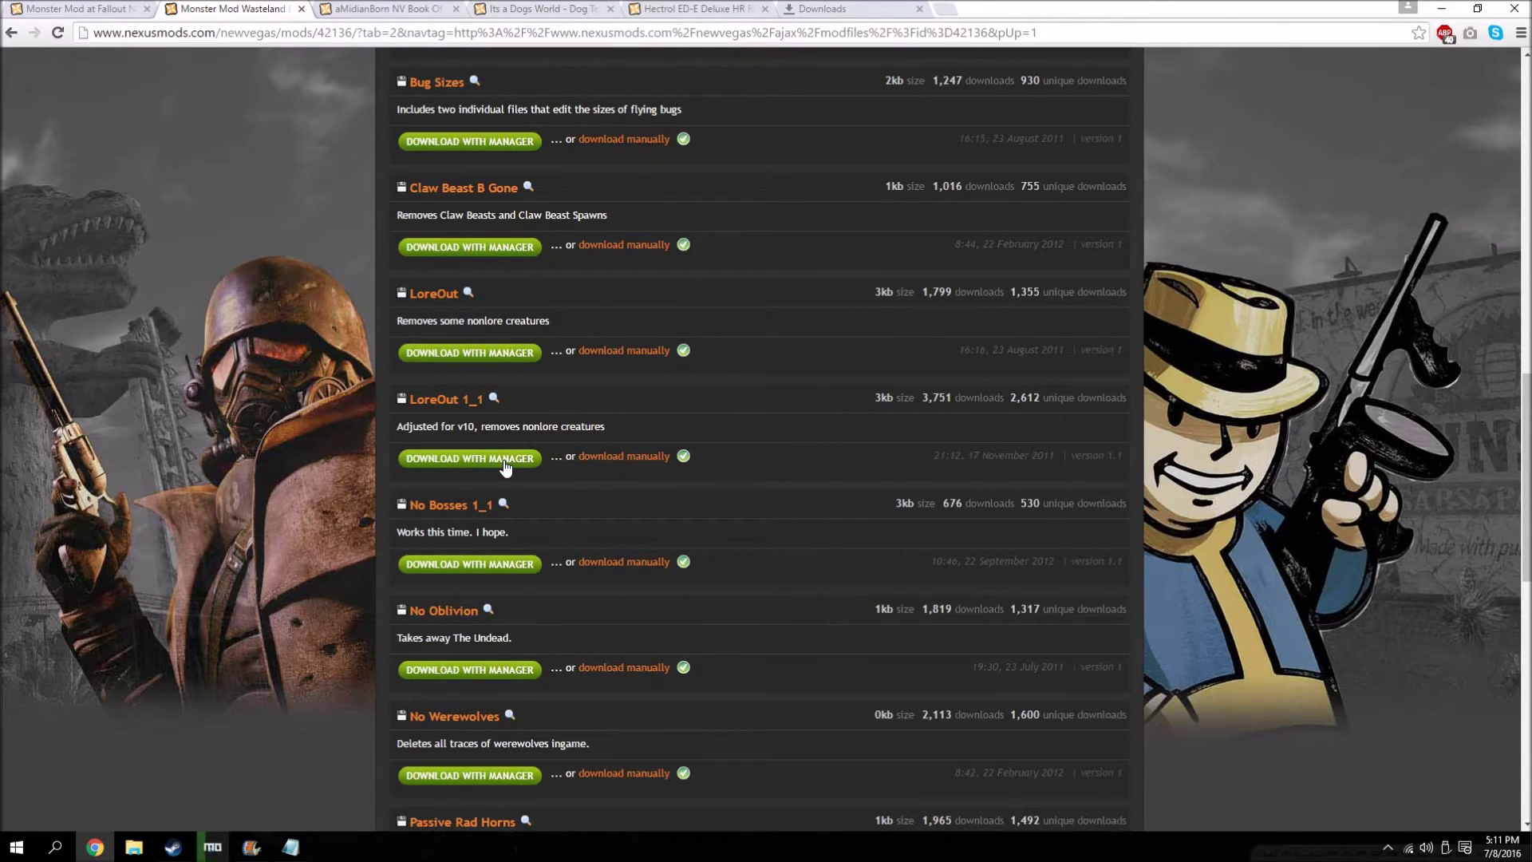
# - Download Wasteland Edition's optional LoreOut 1_1 file with the mod manager and look through the remaining optional files
pyautogui.click(116, 9)
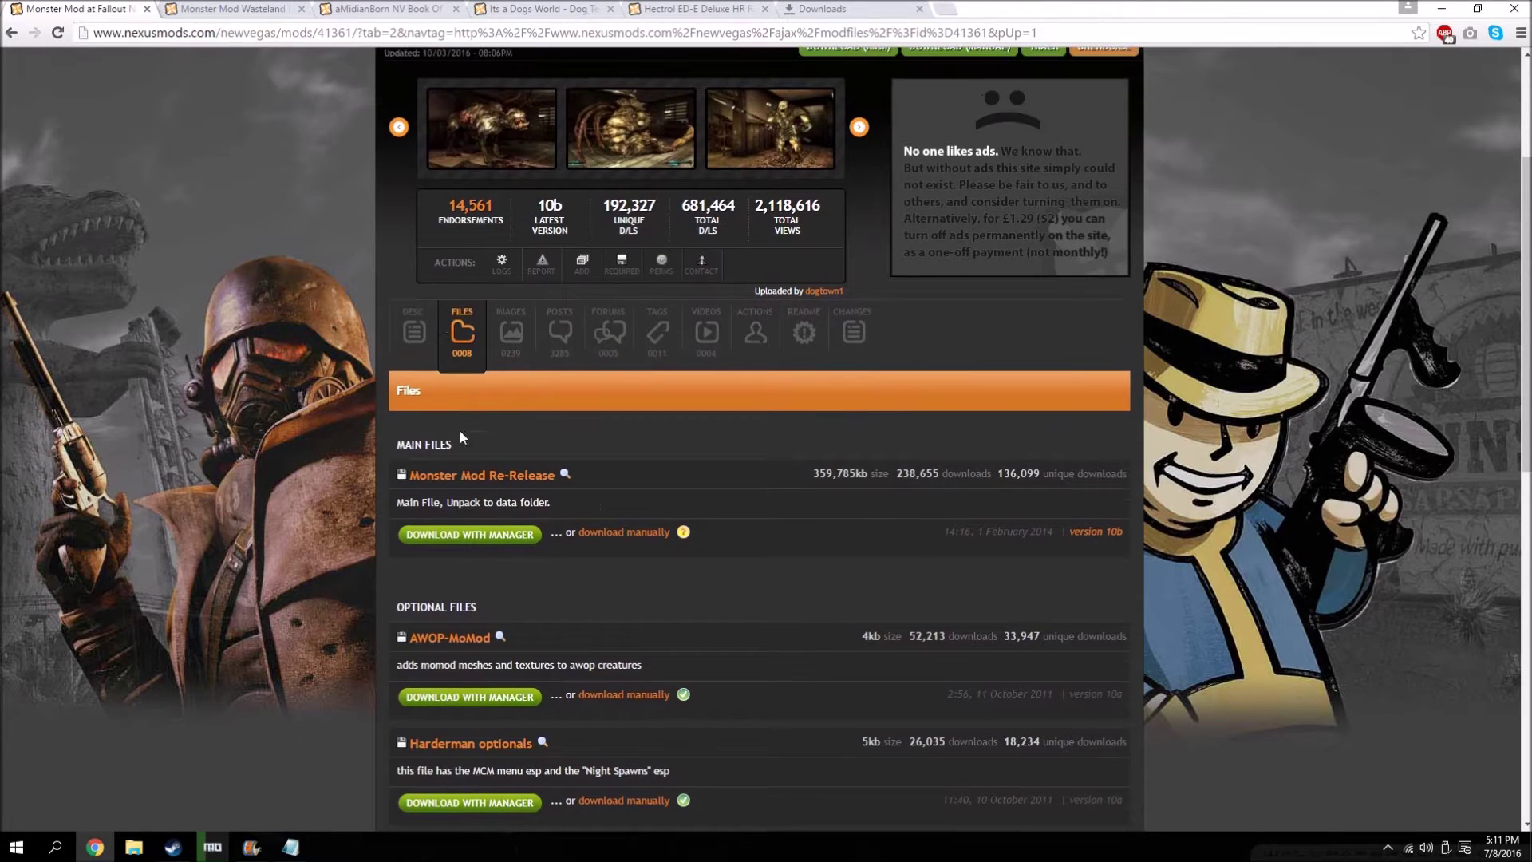
pyautogui.click(186, 8)
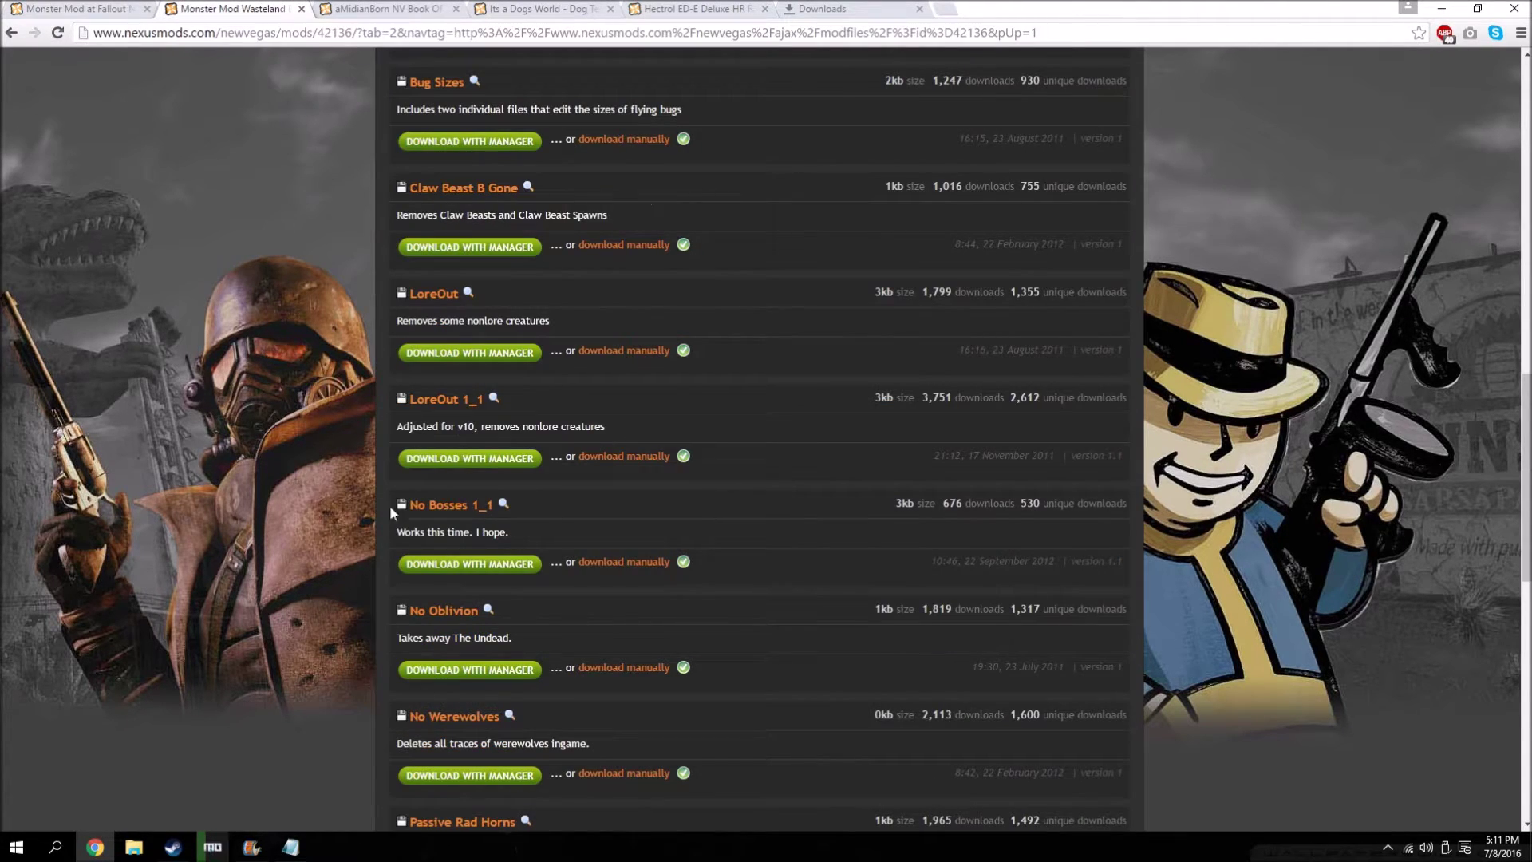
pyautogui.click(492, 474)
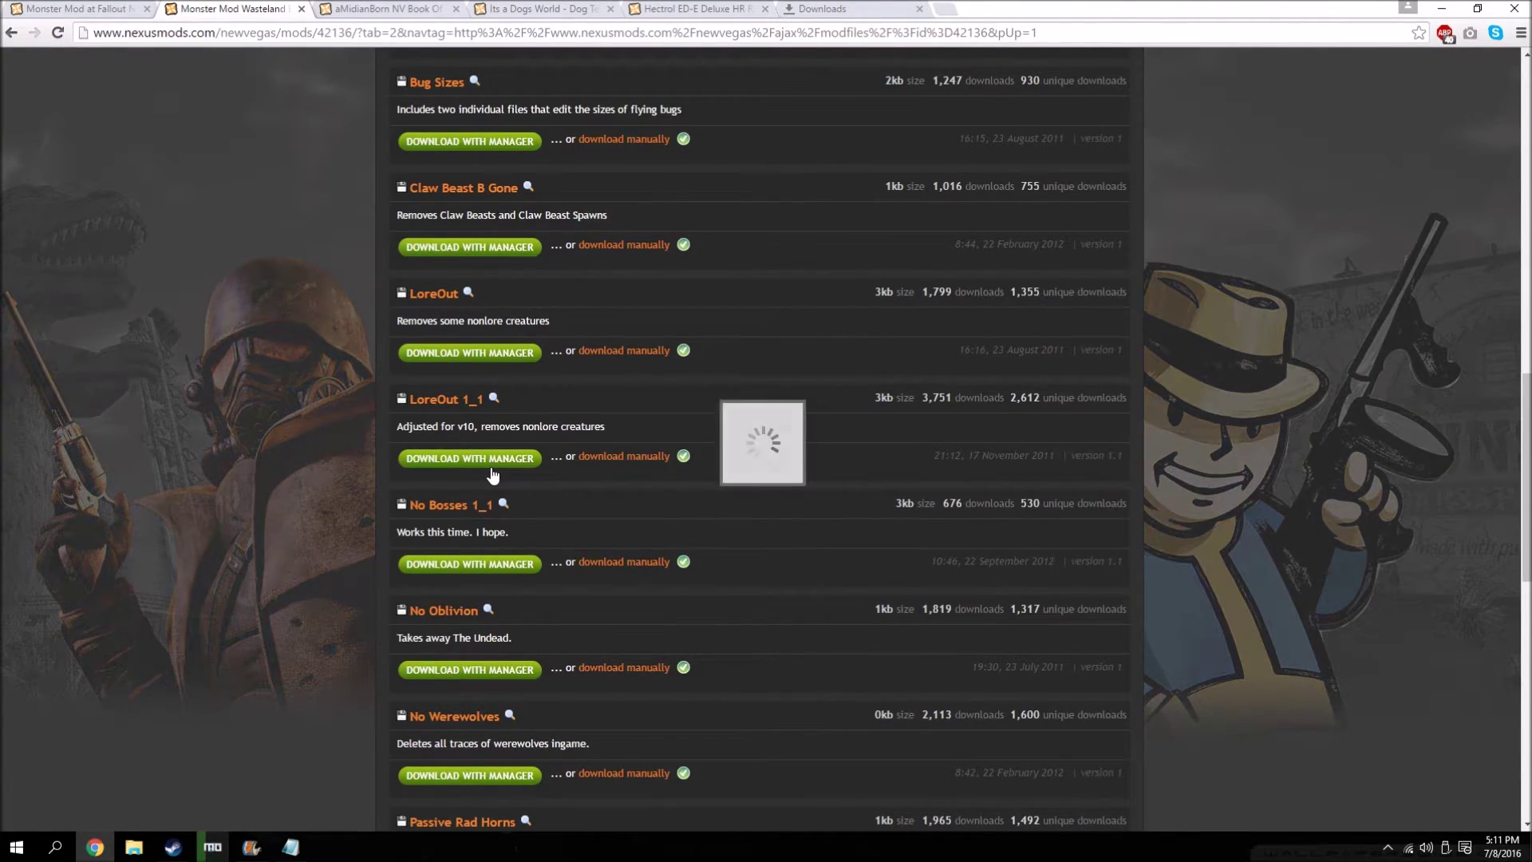
pyautogui.click(602, 520)
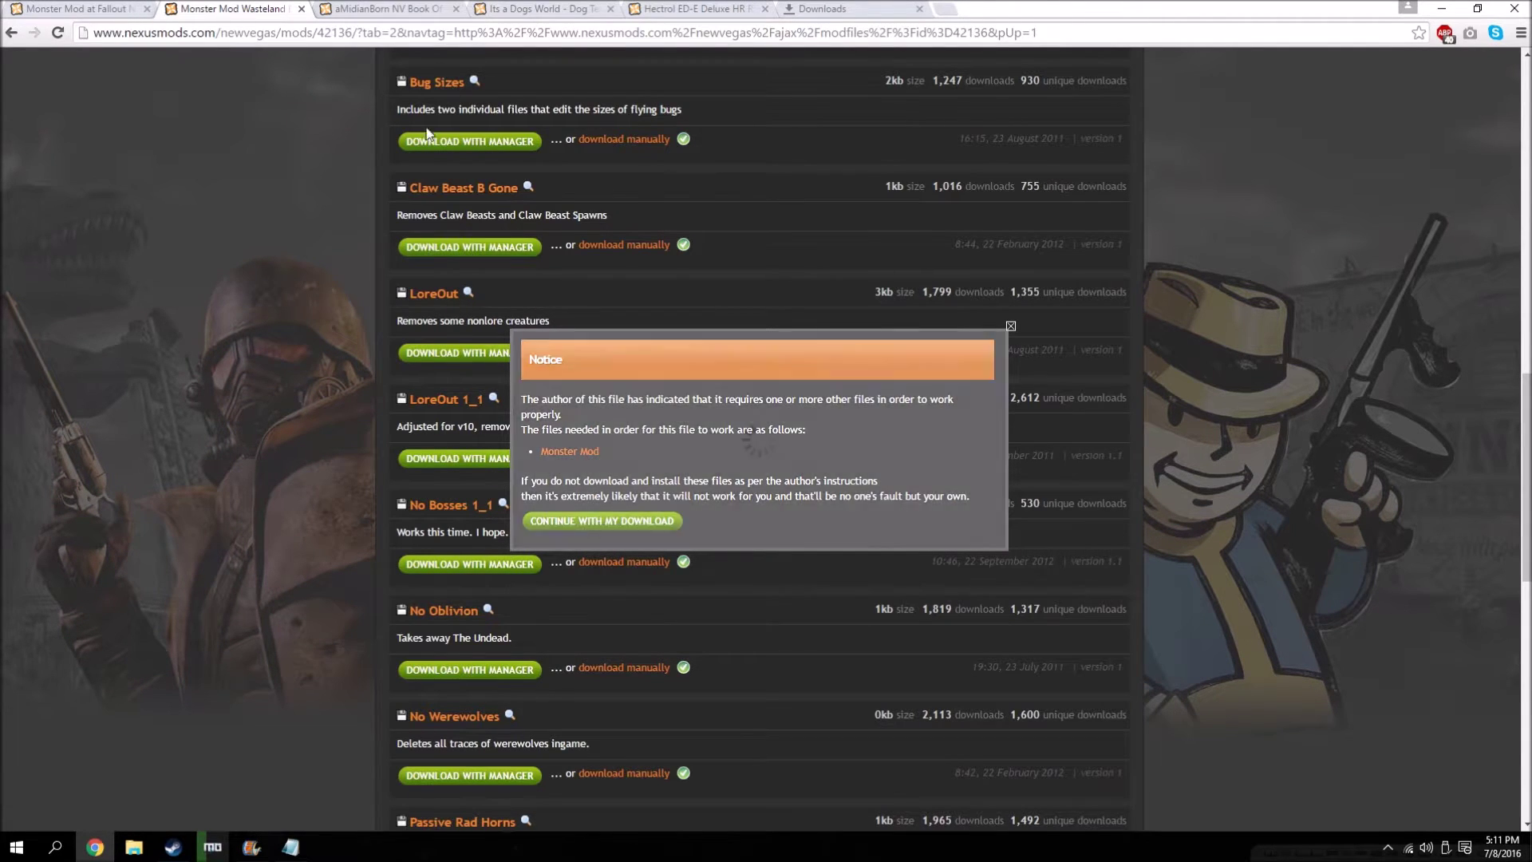
pyautogui.scroll(2, 170, 499)
pyautogui.scroll(3, 170, 499)
pyautogui.scroll(-7, 659, 653)
pyautogui.scroll(-6, 659, 654)
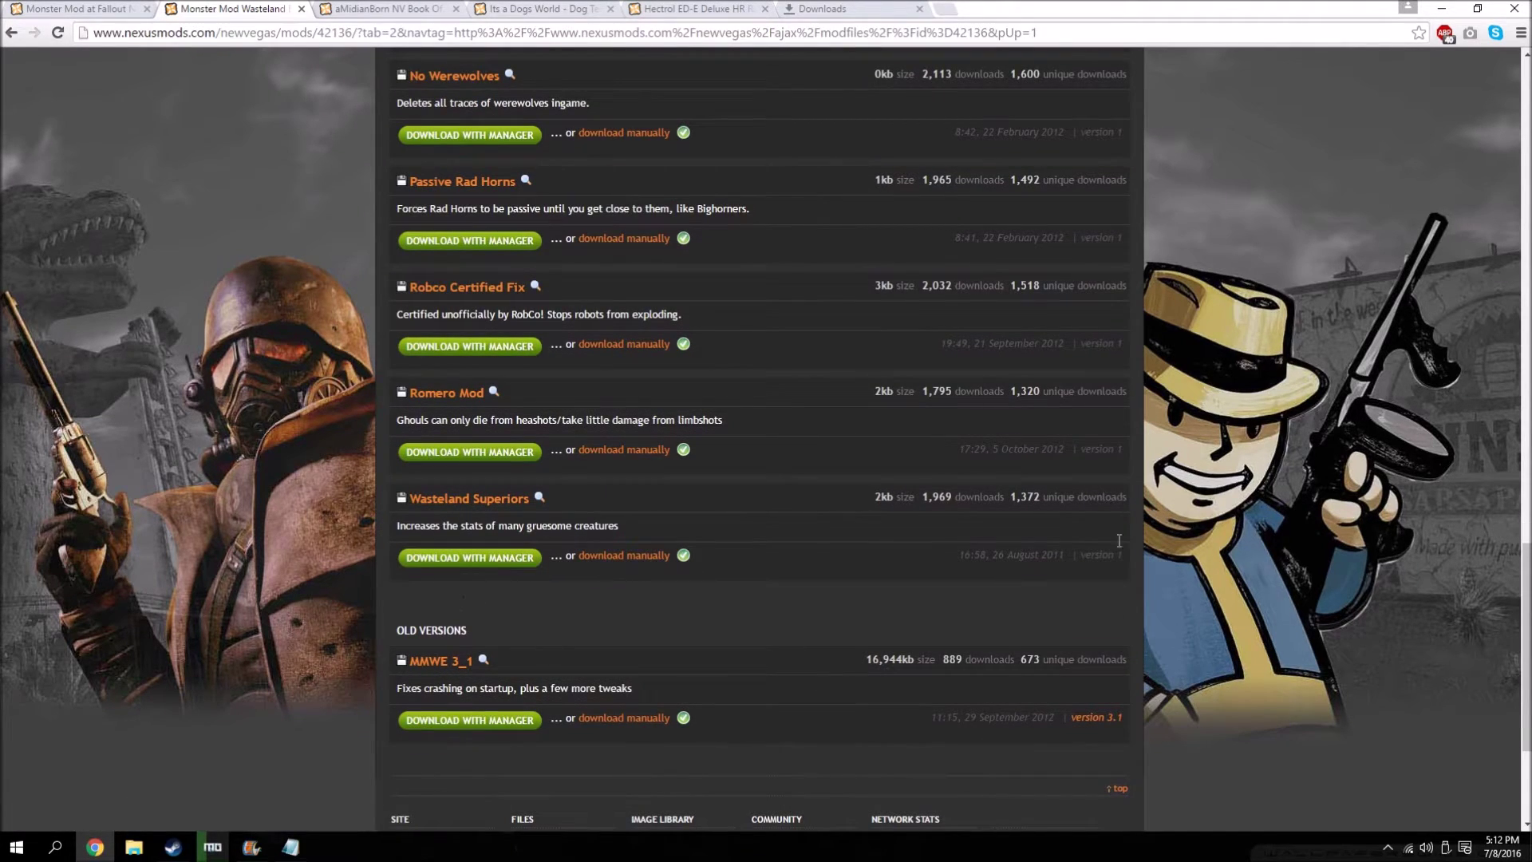
# - Switch to Mod Organizer to check its downloads list, and return to Chrome
pyautogui.click(1444, 8)
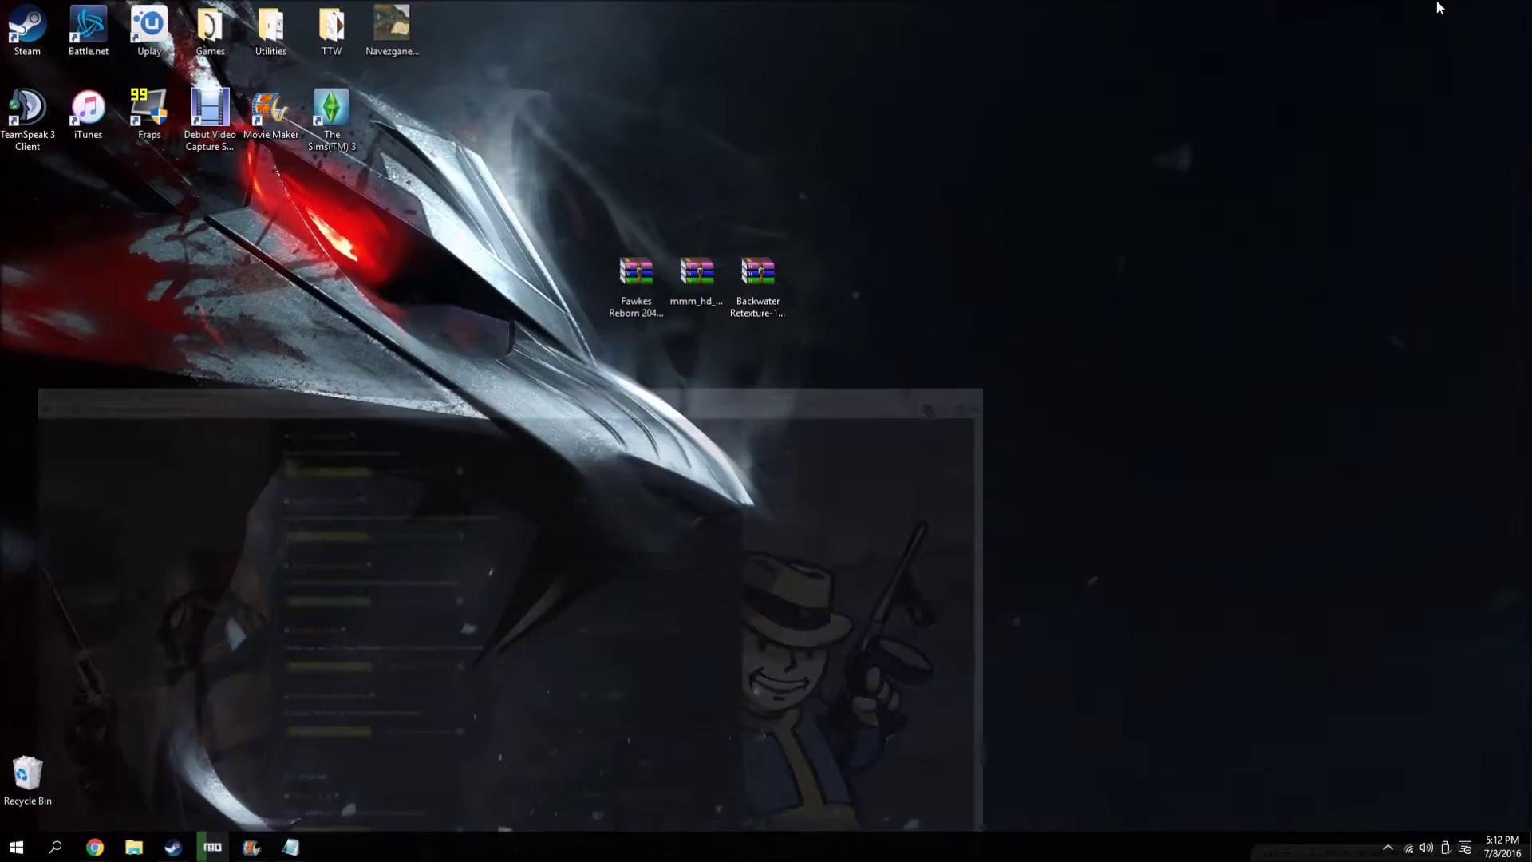
pyautogui.click(212, 848)
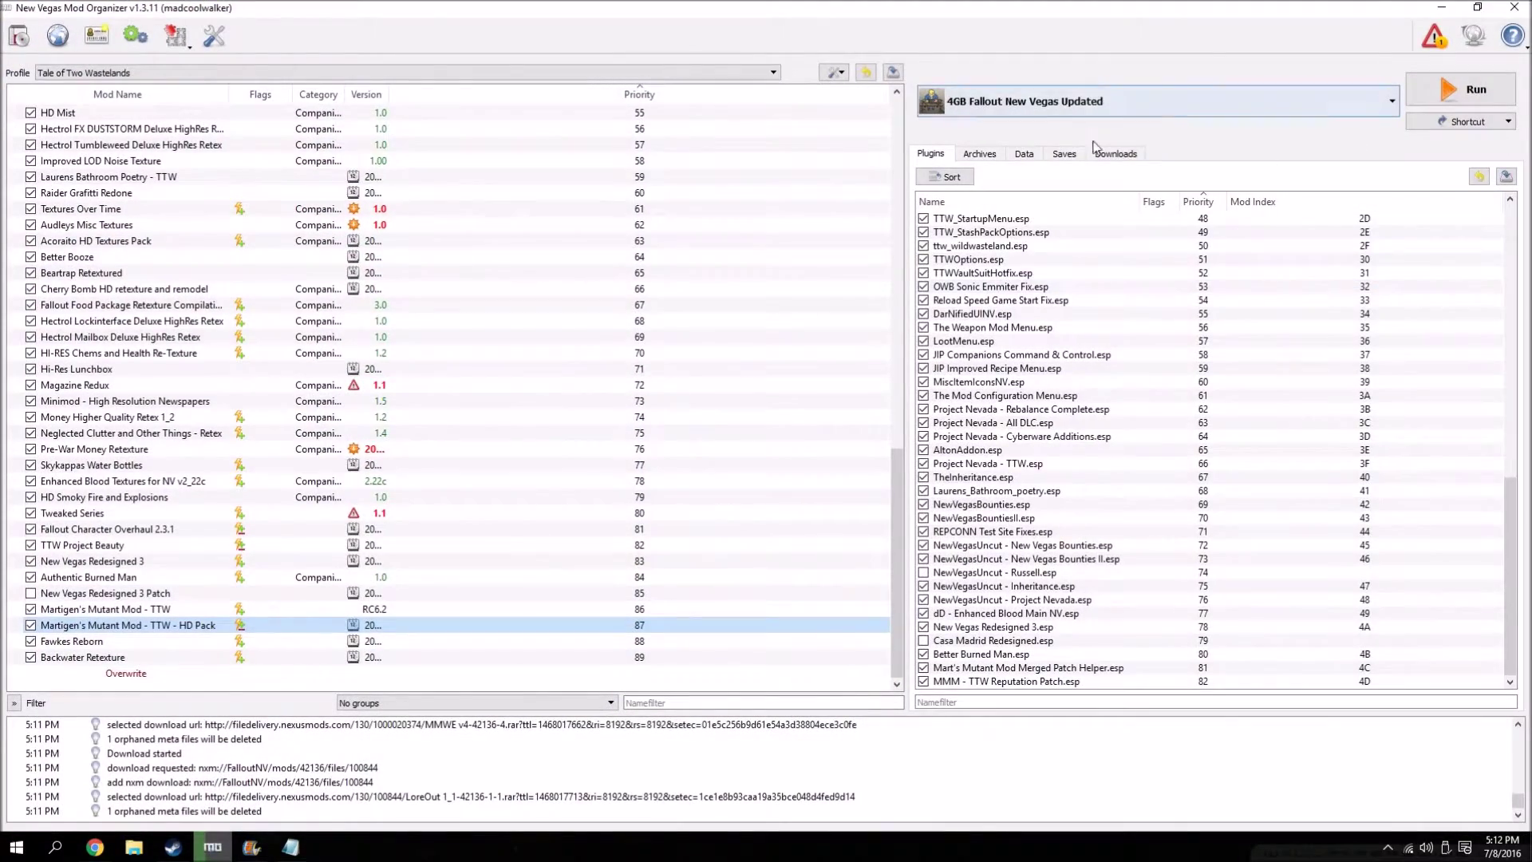
pyautogui.click(1116, 153)
pyautogui.hotkey('alt', 'Tab')
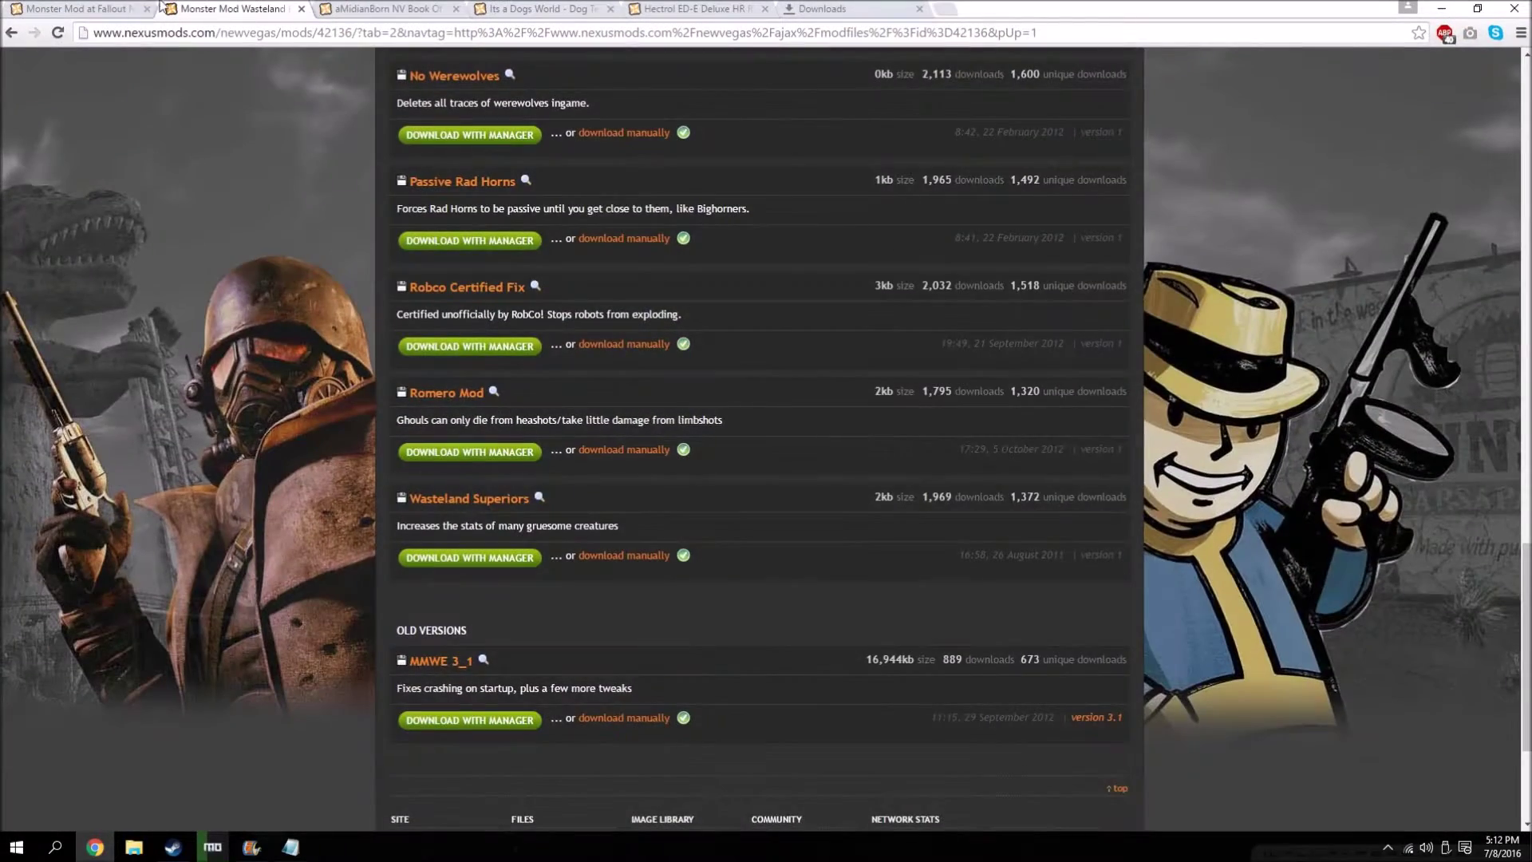
# - Read the aMidianBorn NV Book Of Water description and examine its files list, including BOA NV The Book Of Flesh
pyautogui.click(345, 8)
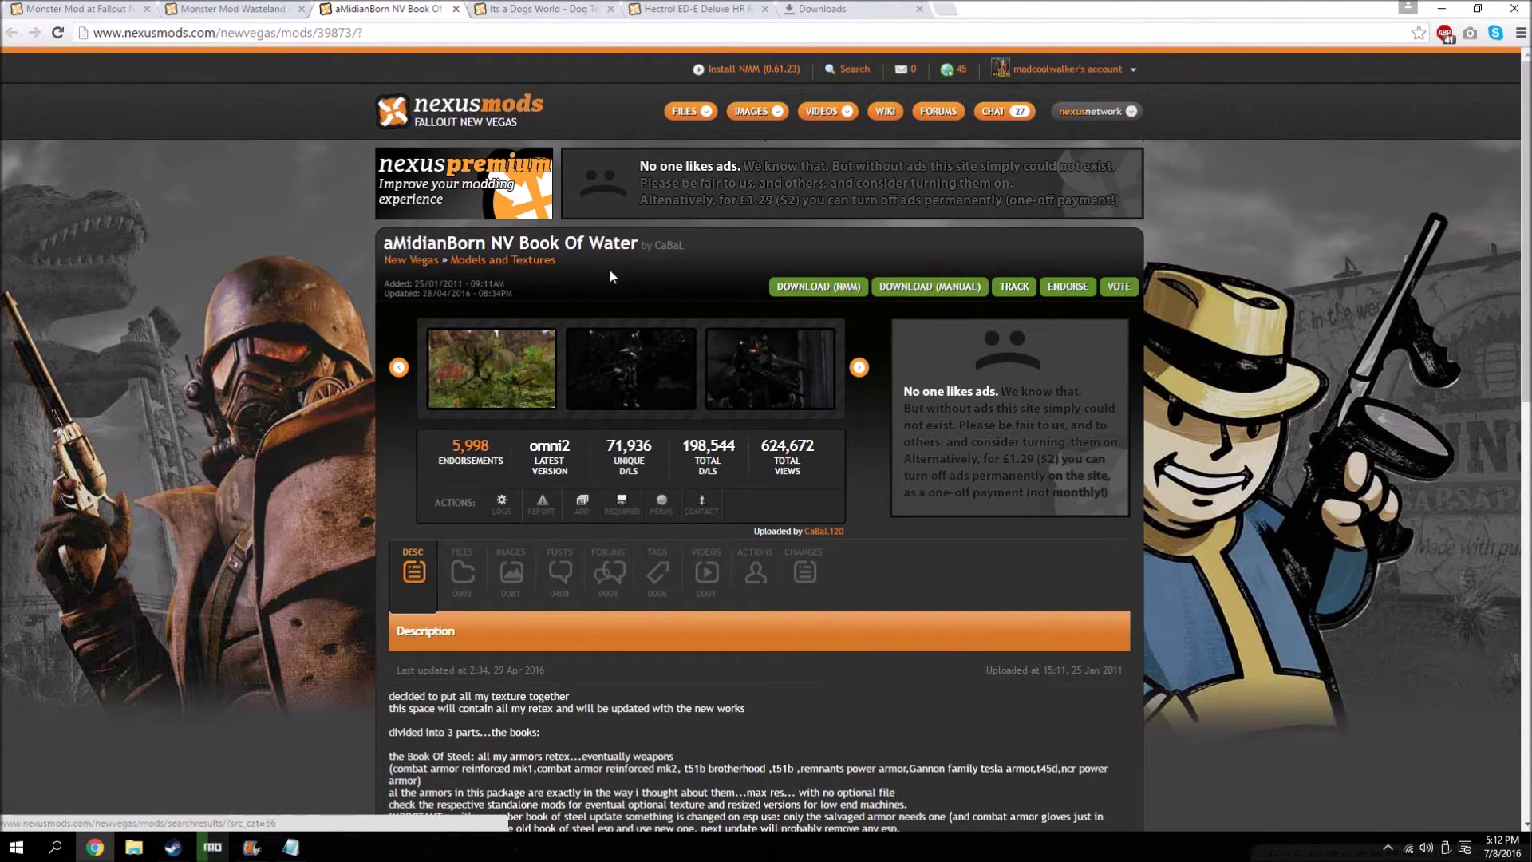
pyautogui.scroll(-2, 553, 374)
pyautogui.scroll(-1, 497, 533)
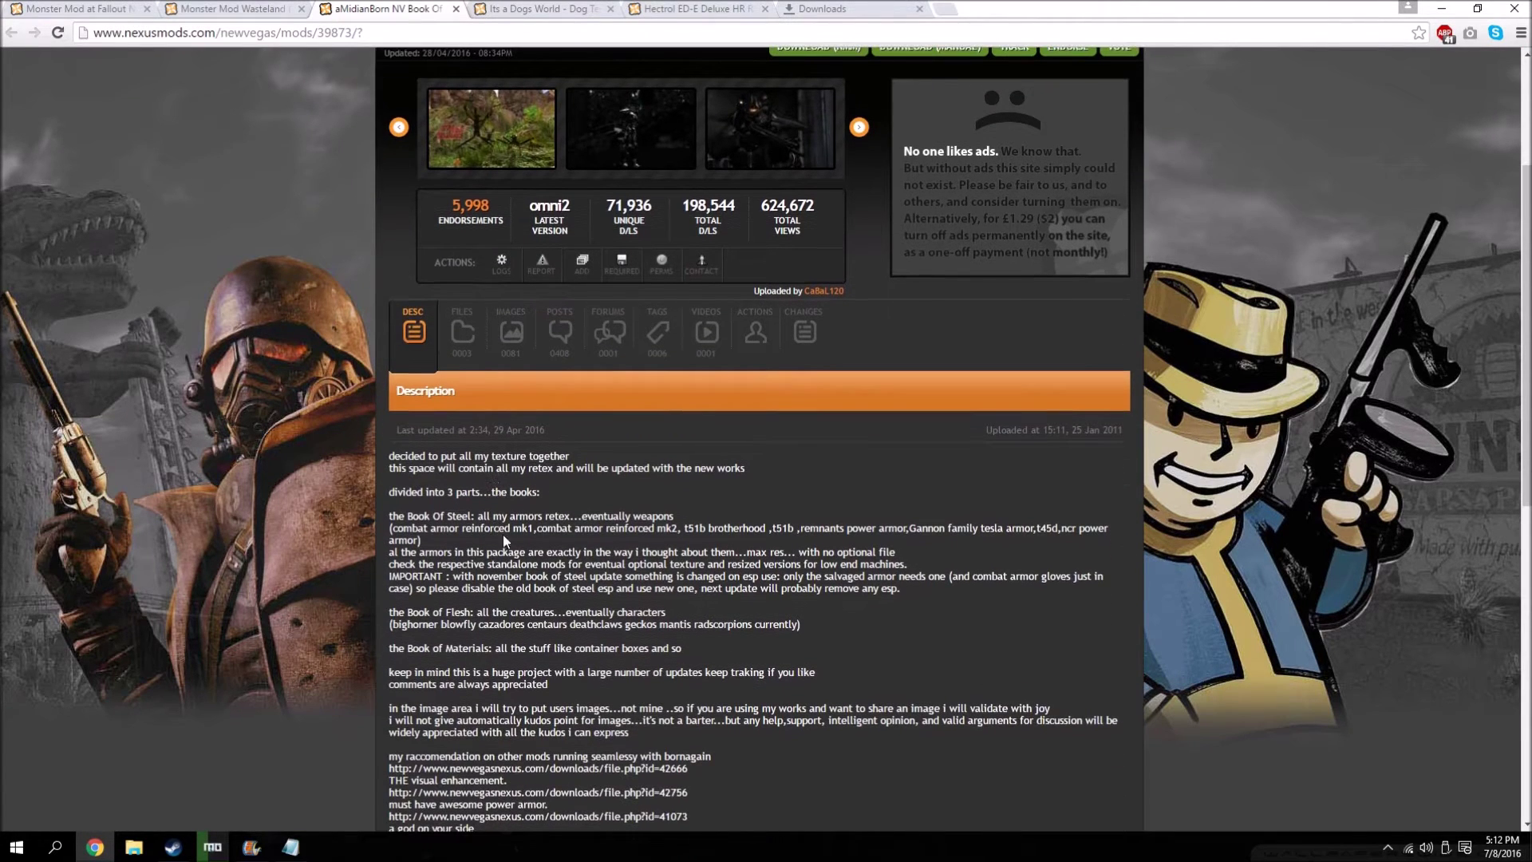
pyautogui.scroll(1, 400, 535)
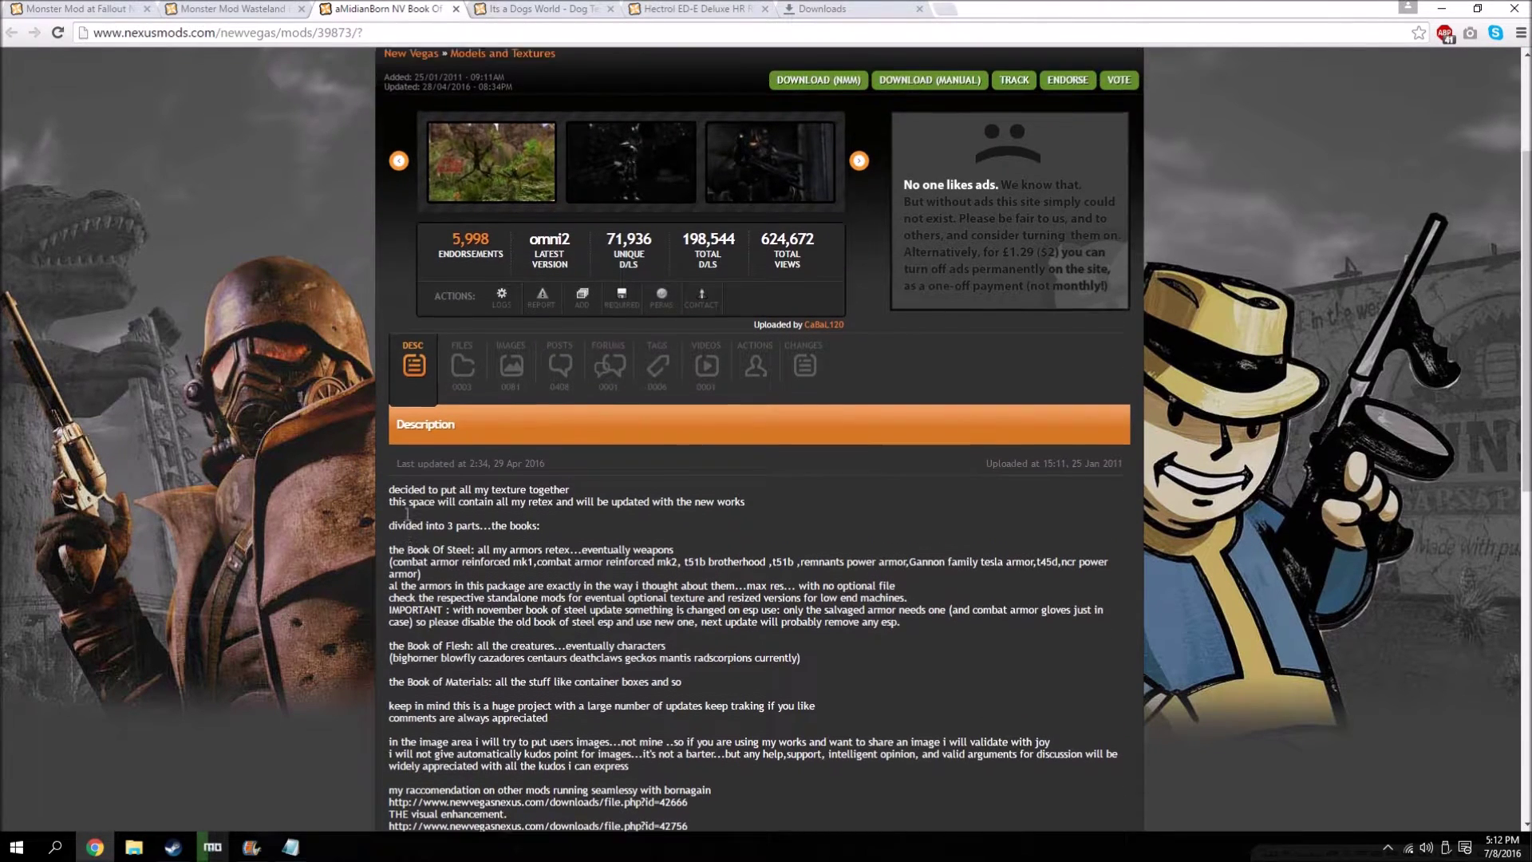
pyautogui.scroll(-2, 399, 523)
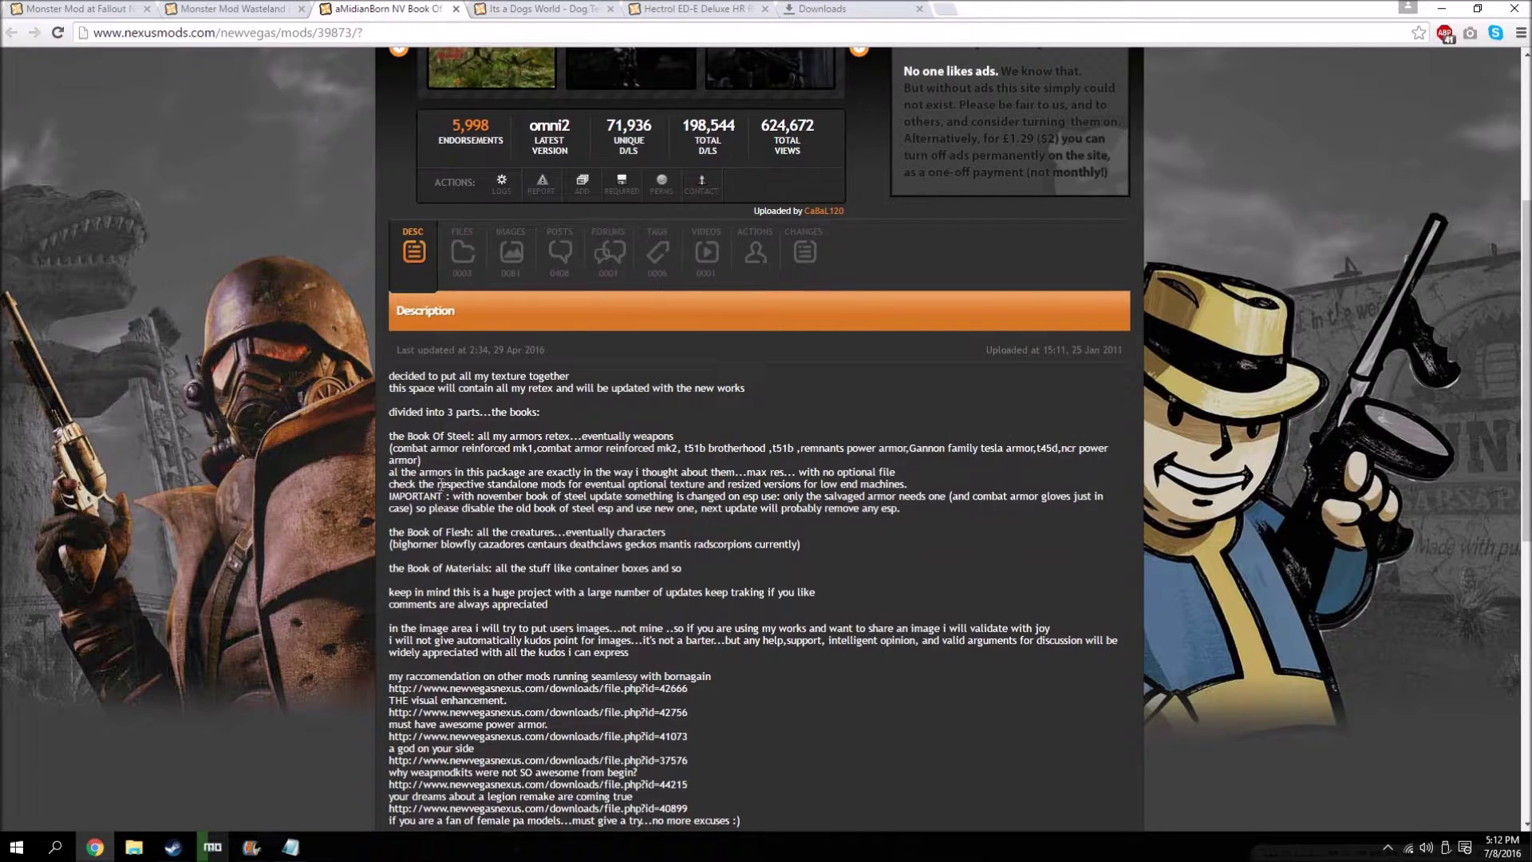
pyautogui.scroll(-1, 401, 531)
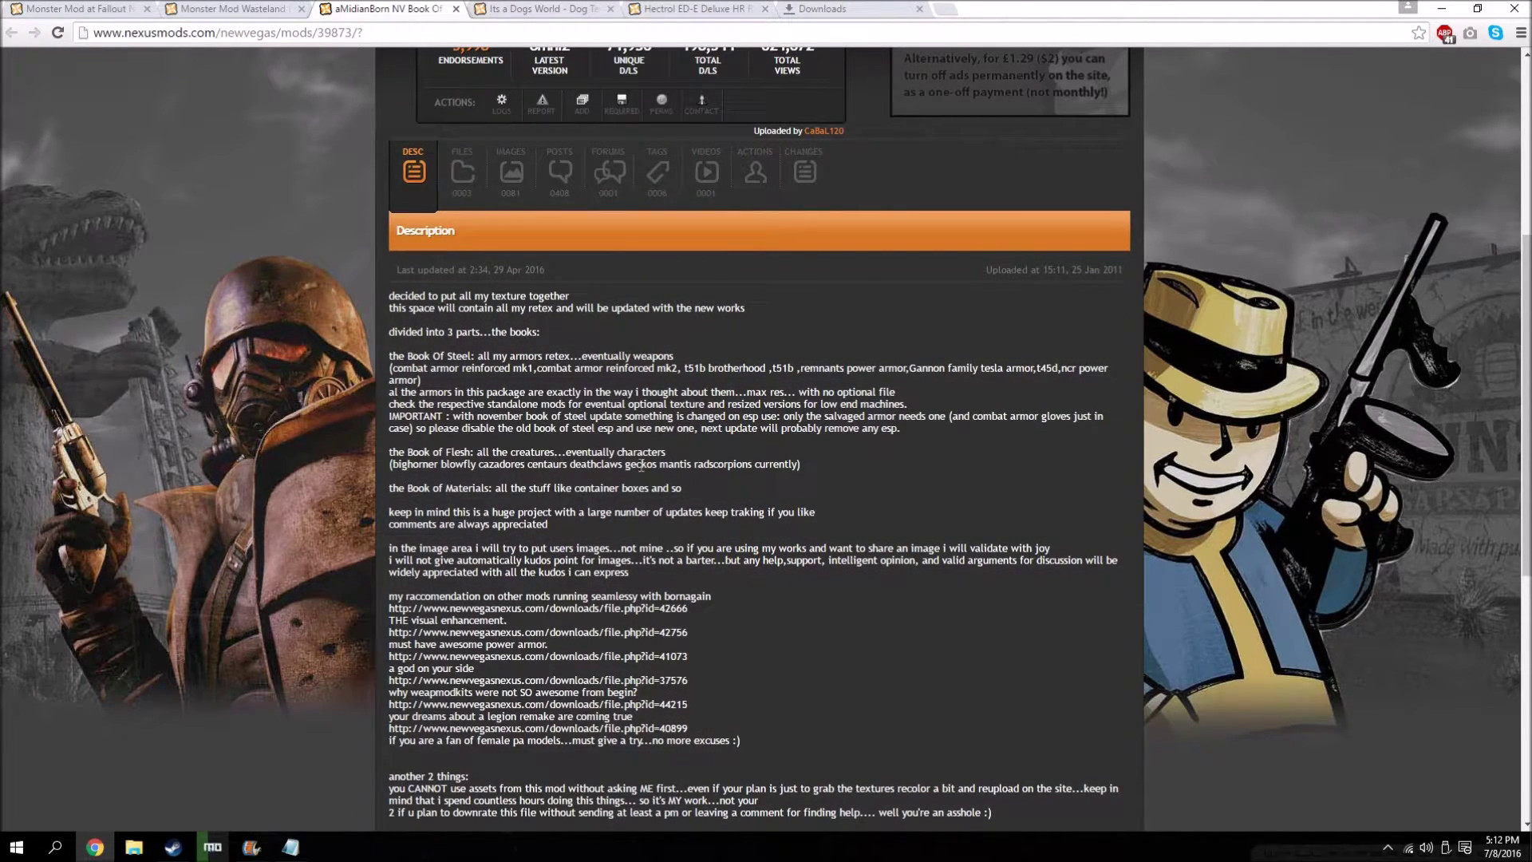
pyautogui.scroll(1, 559, 415)
pyautogui.click(462, 255)
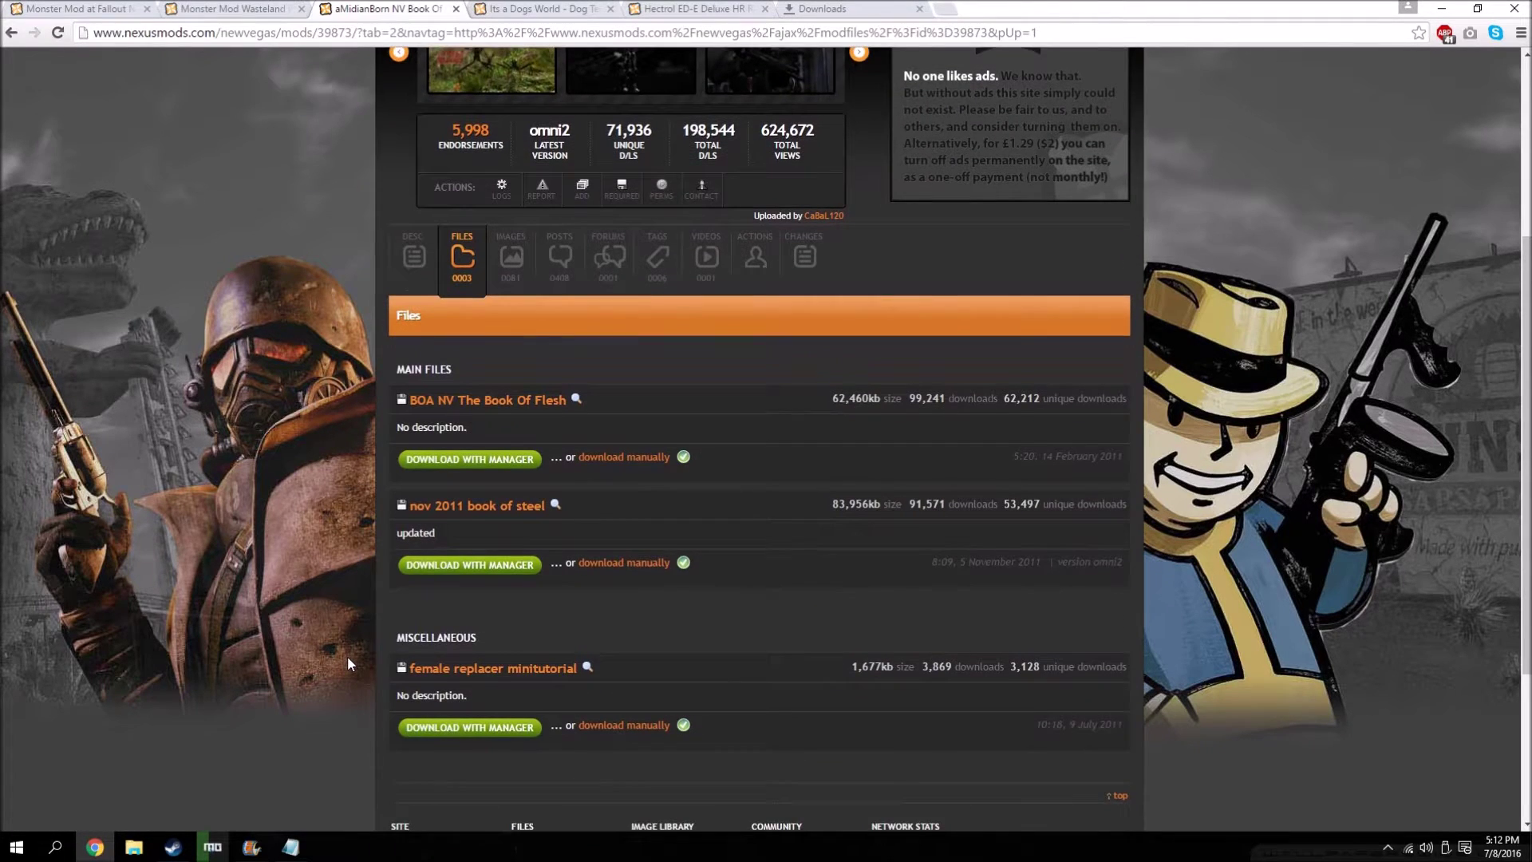
pyautogui.scroll(-1, 347, 656)
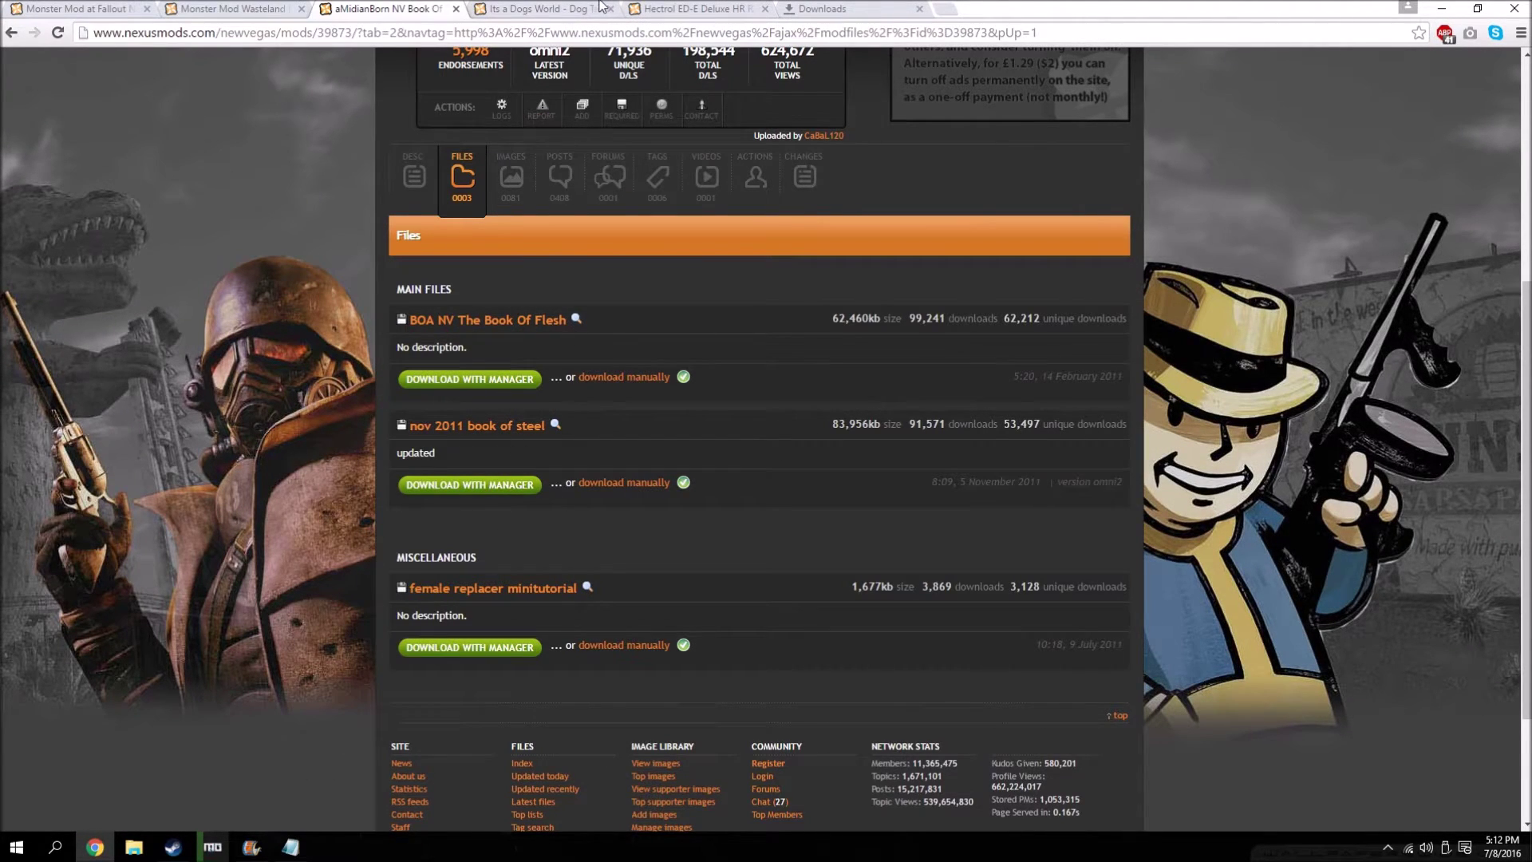
# - Look over the Its a Dogs World - Dog Texture Overhaul description and texture options, and open the mod's files list
pyautogui.hotkey('ctrl', 'Tab')
pyautogui.scroll(-1, 359, 307)
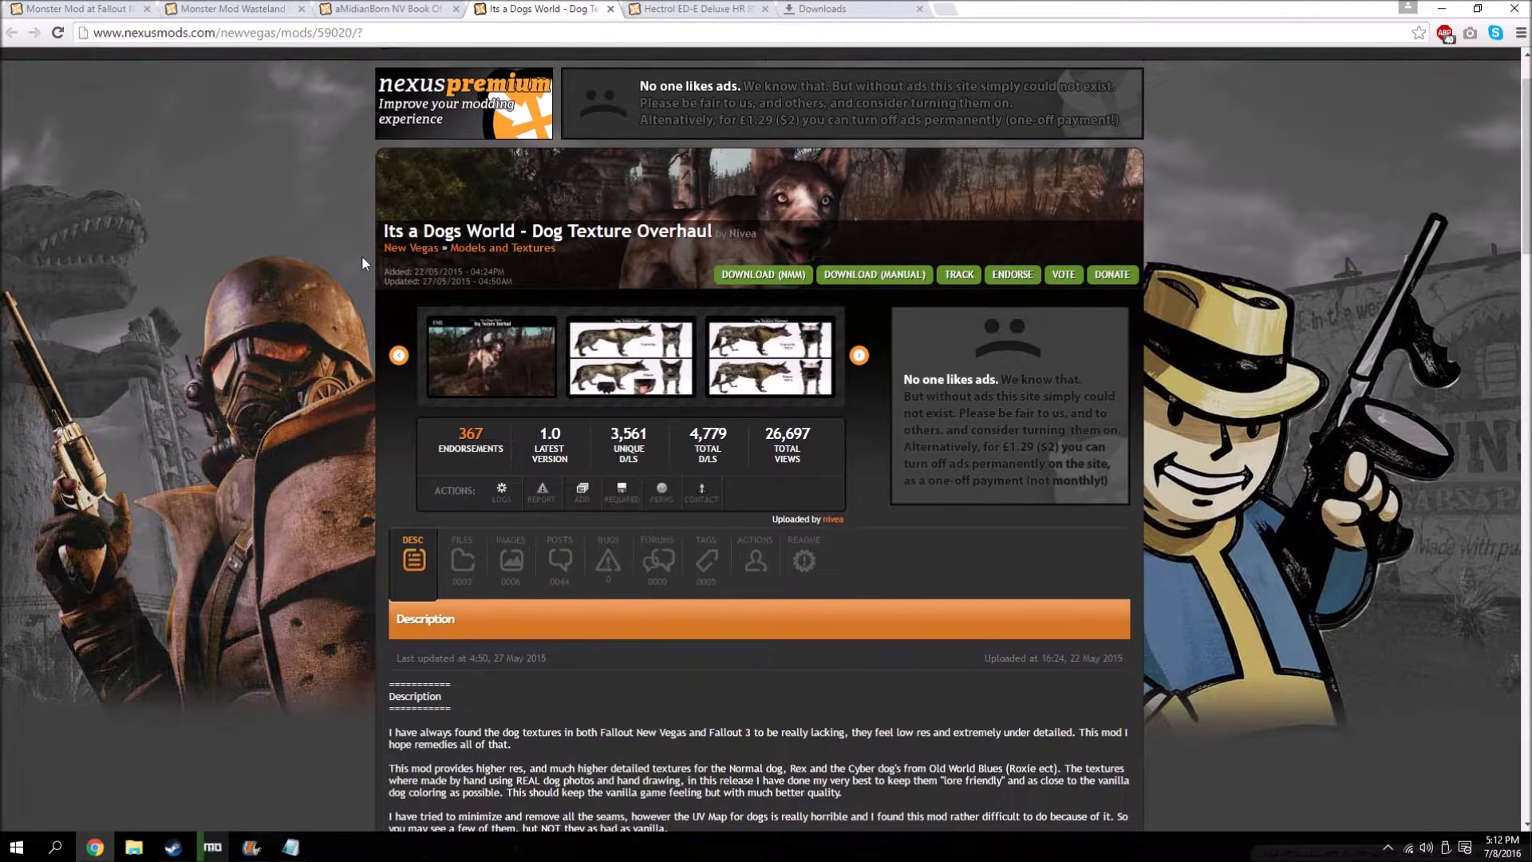
pyautogui.scroll(-1, 645, 252)
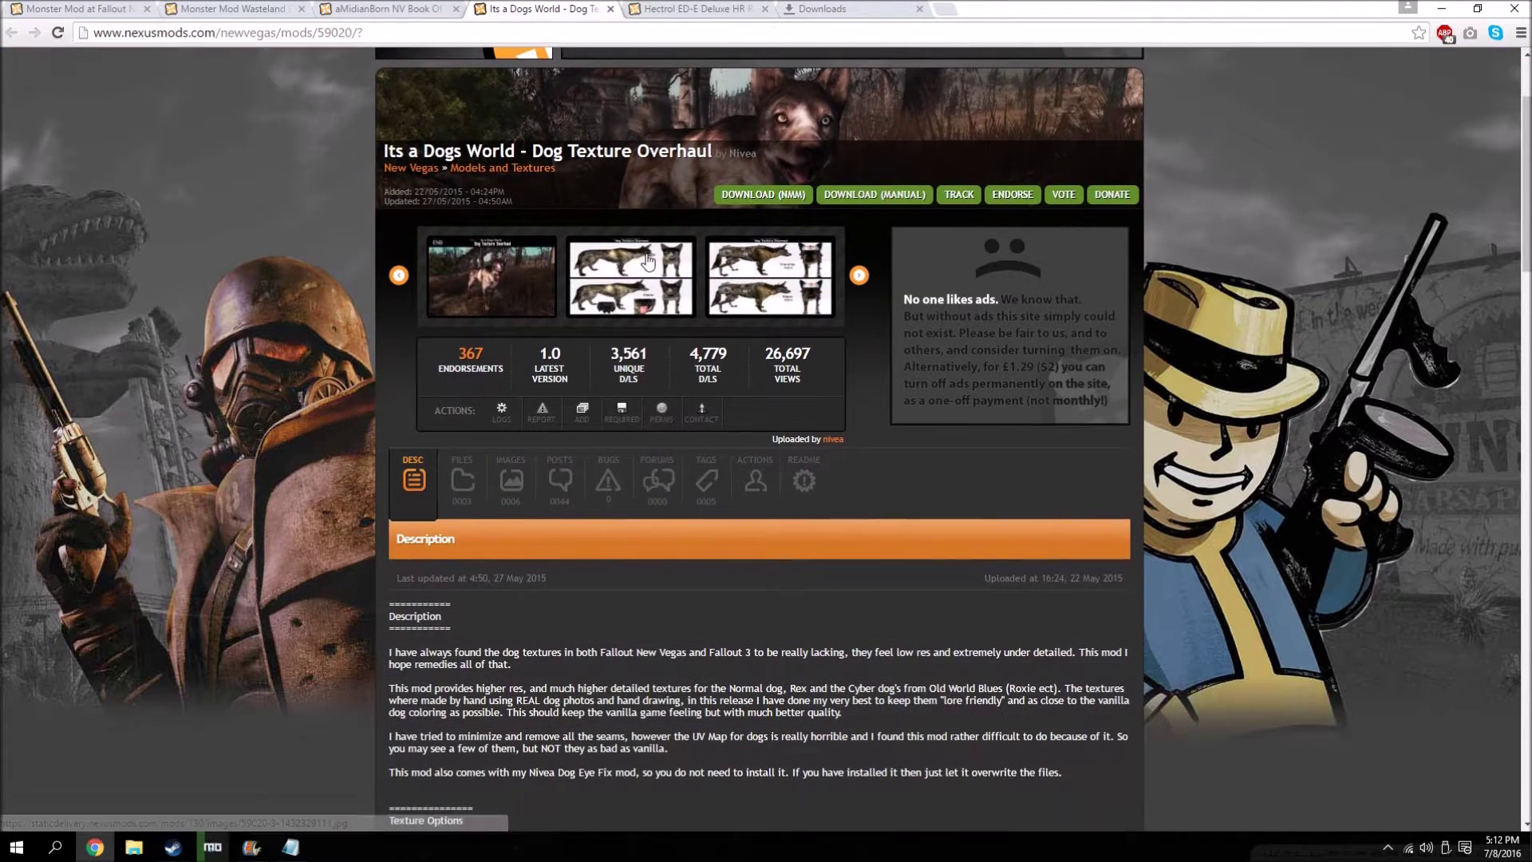
pyautogui.scroll(-3, 639, 242)
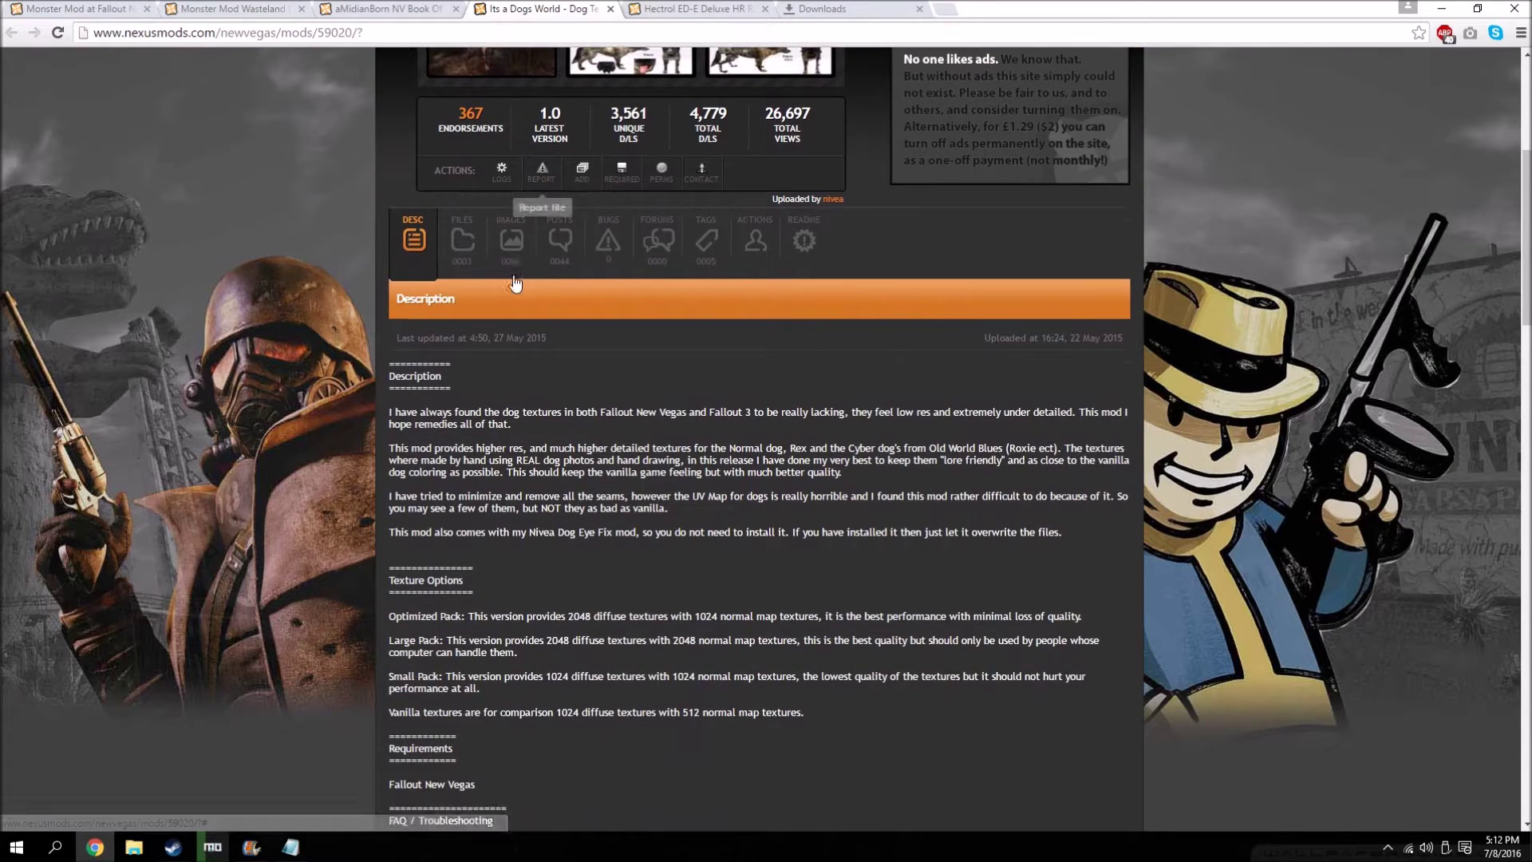
pyautogui.click(485, 255)
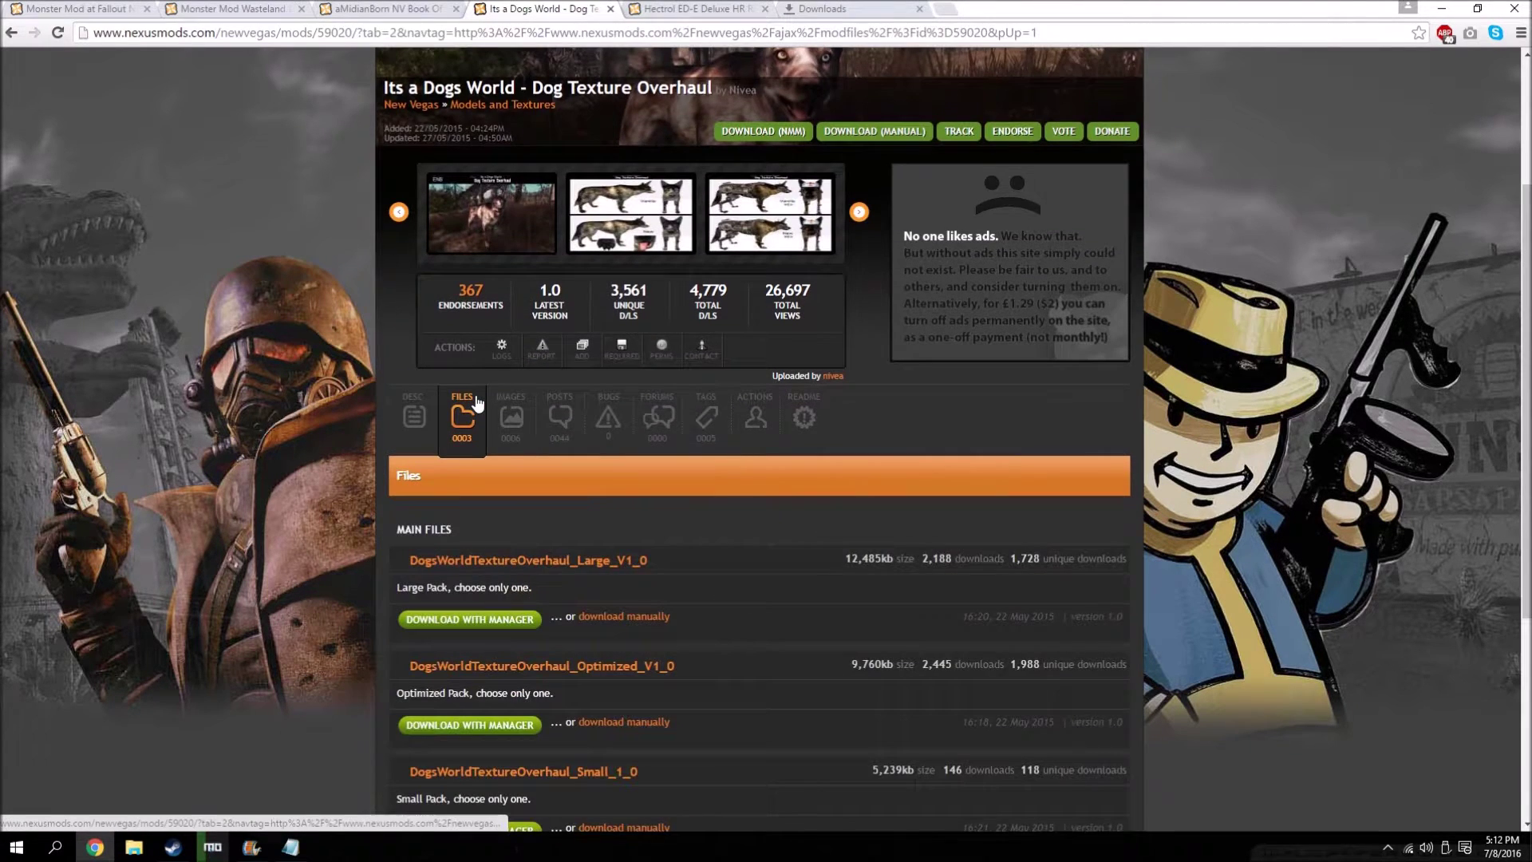
# - Download the DogsWorldTextureOverhaul_Optimized_V1_0 main file with the mod manager
pyautogui.scroll(-3, 260, 386)
pyautogui.scroll(-1, 257, 389)
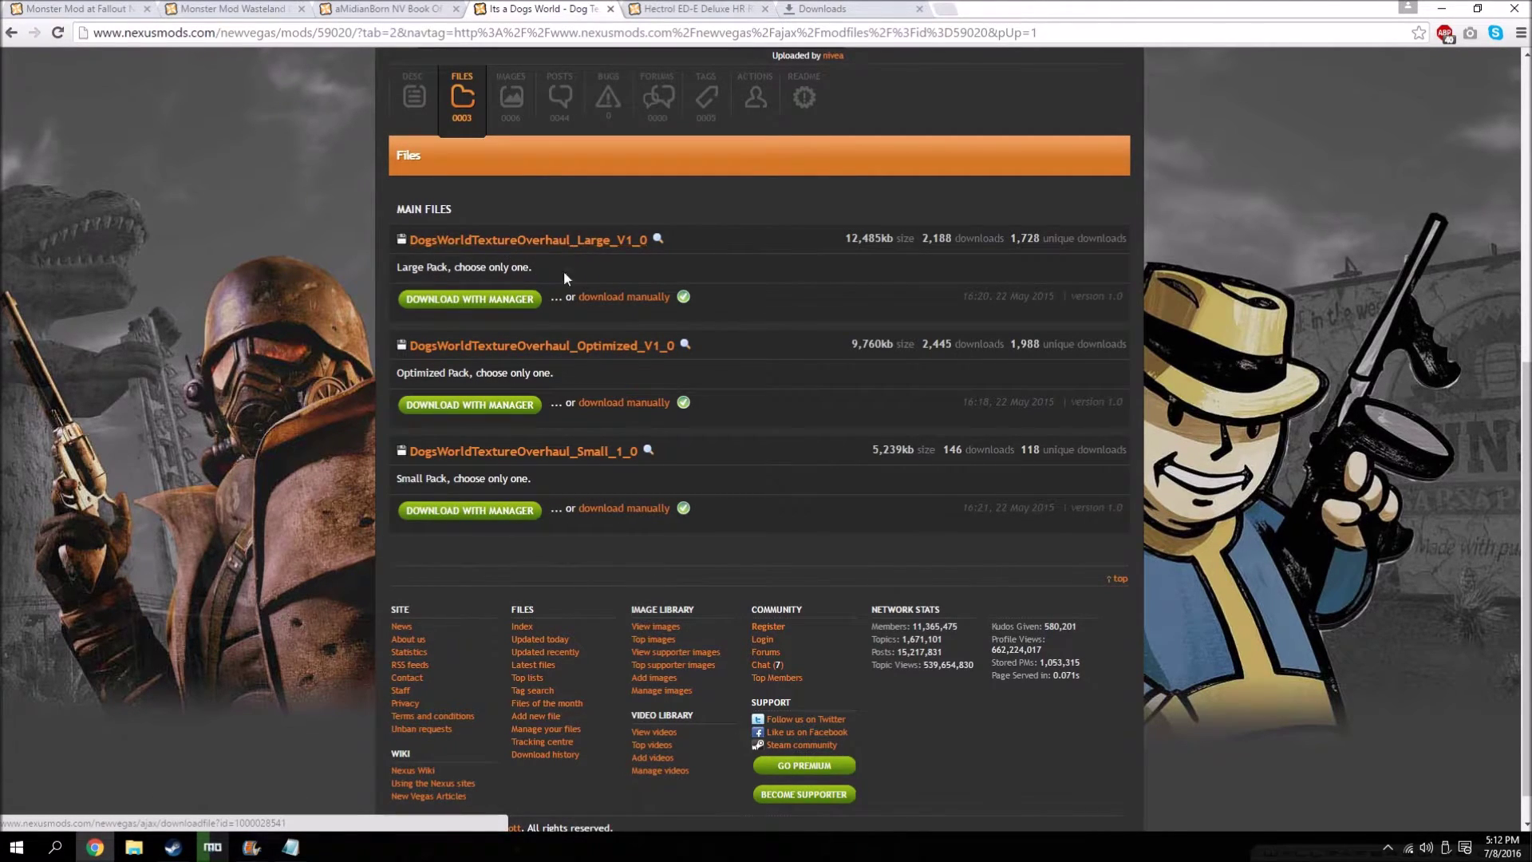
pyautogui.click(489, 413)
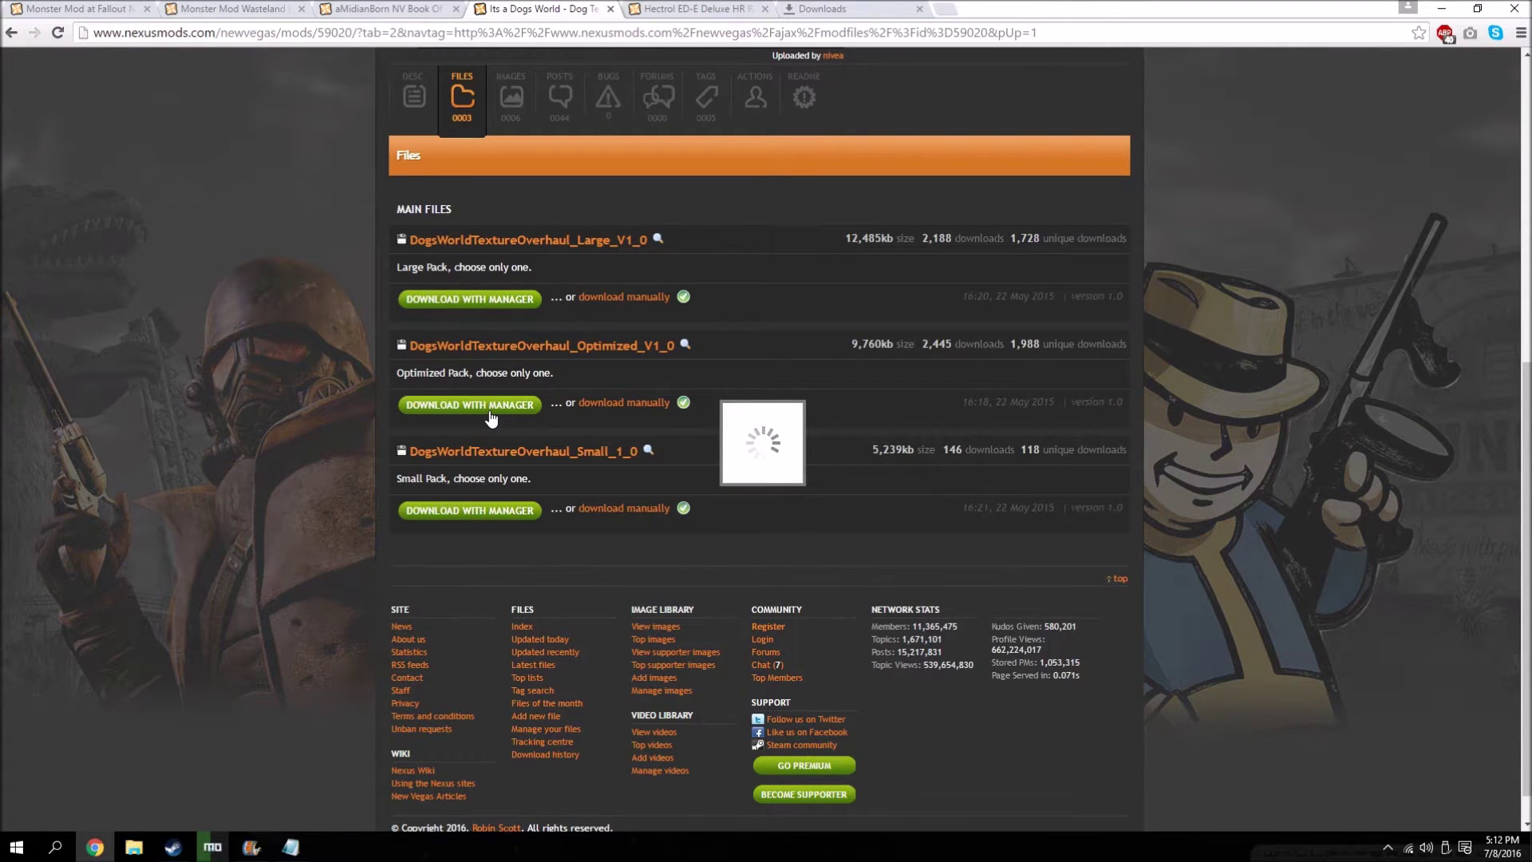
# - Open the files list of Hectrol ED-E Deluxe HR Retex EVOLUTION PACK and download its main file with the mod manager
pyautogui.click(702, 10)
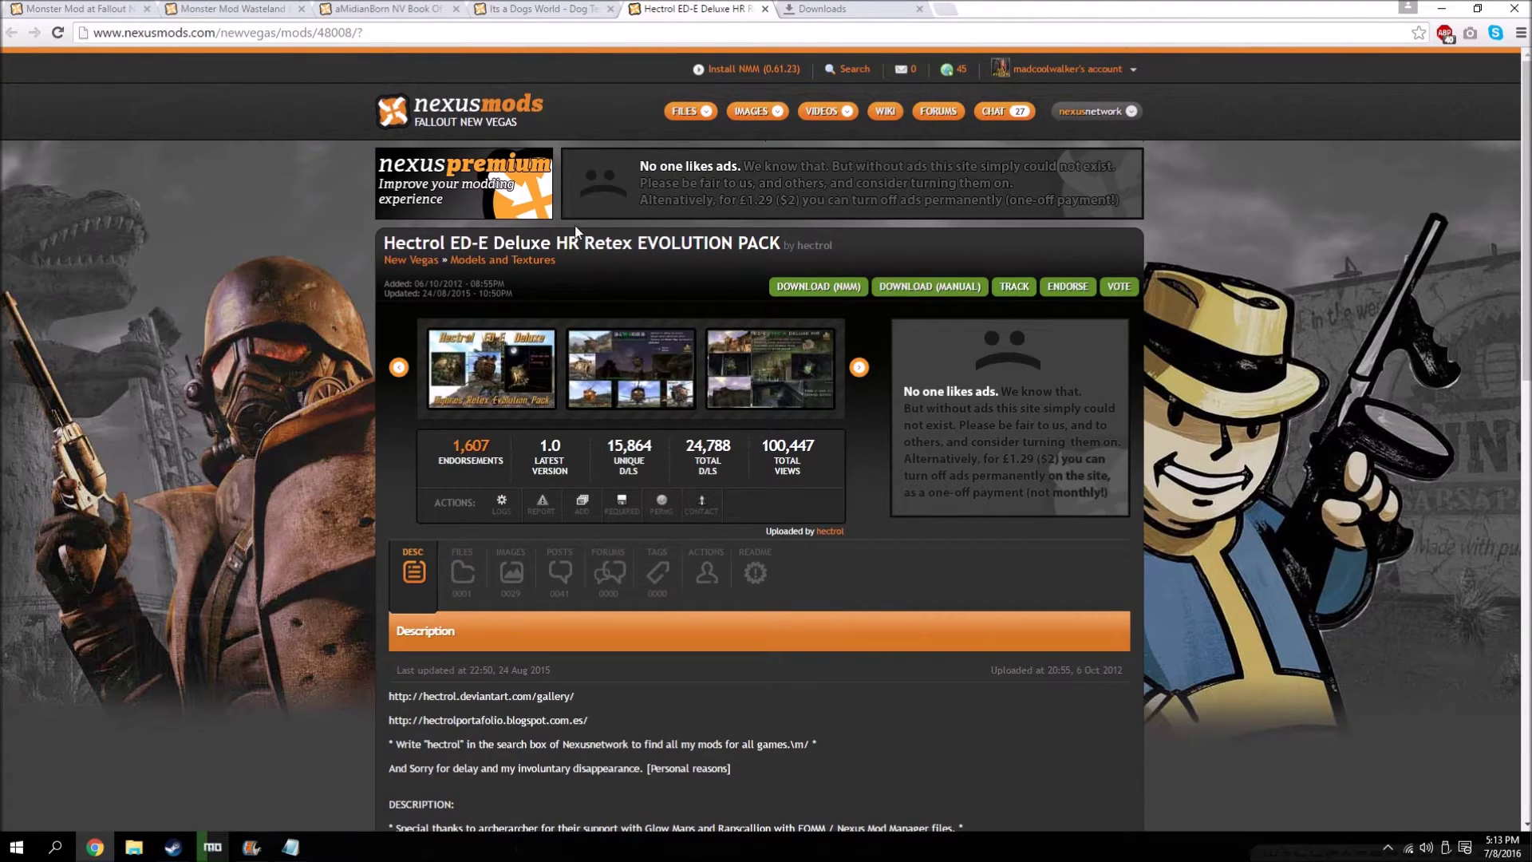
pyautogui.click(462, 558)
pyautogui.scroll(-3, 438, 532)
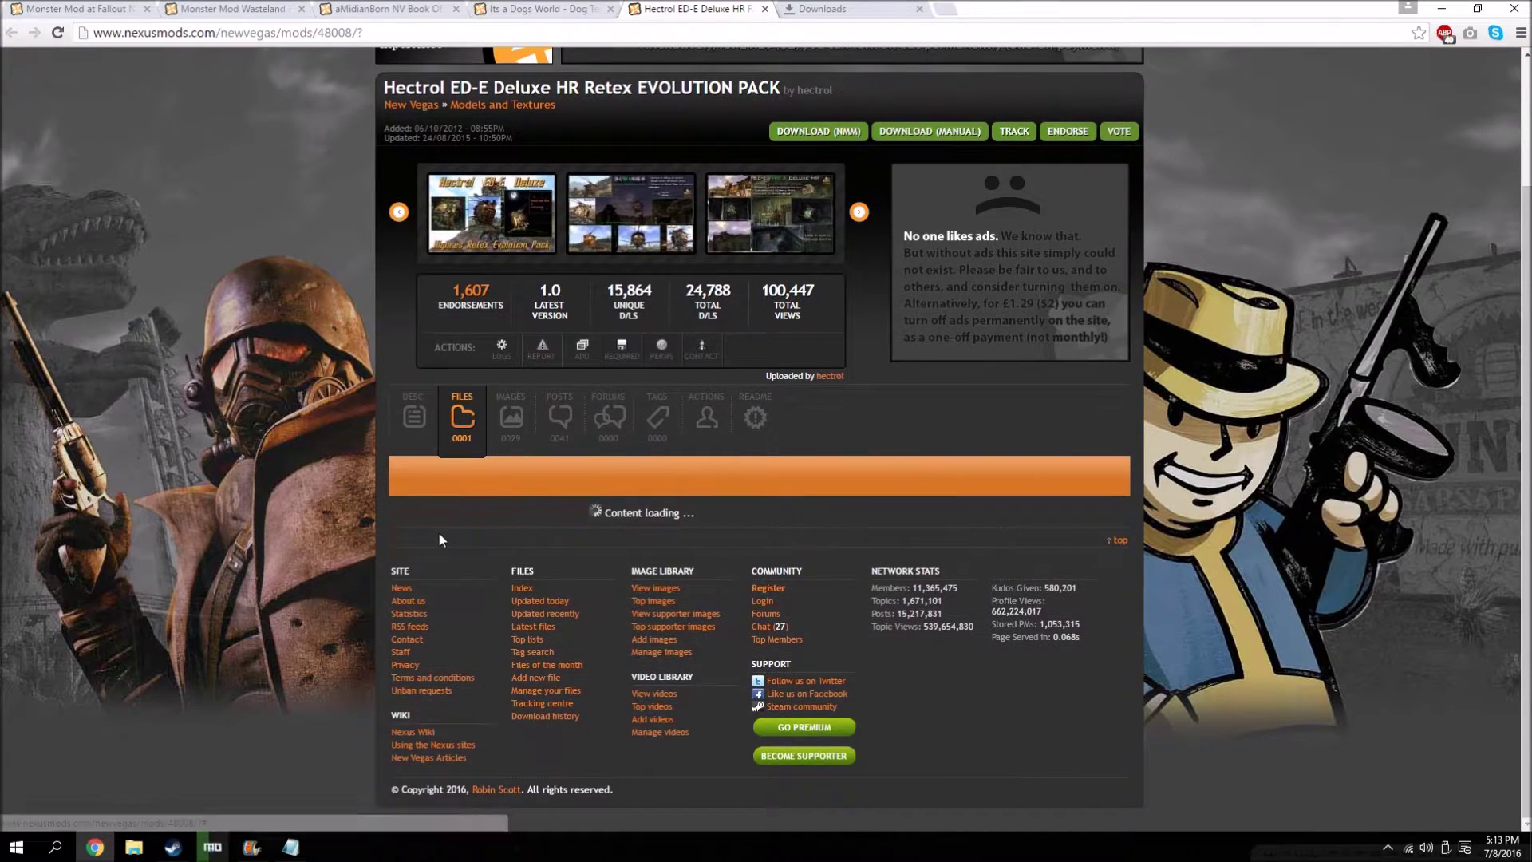
pyautogui.scroll(-1, 502, 439)
pyautogui.click(507, 470)
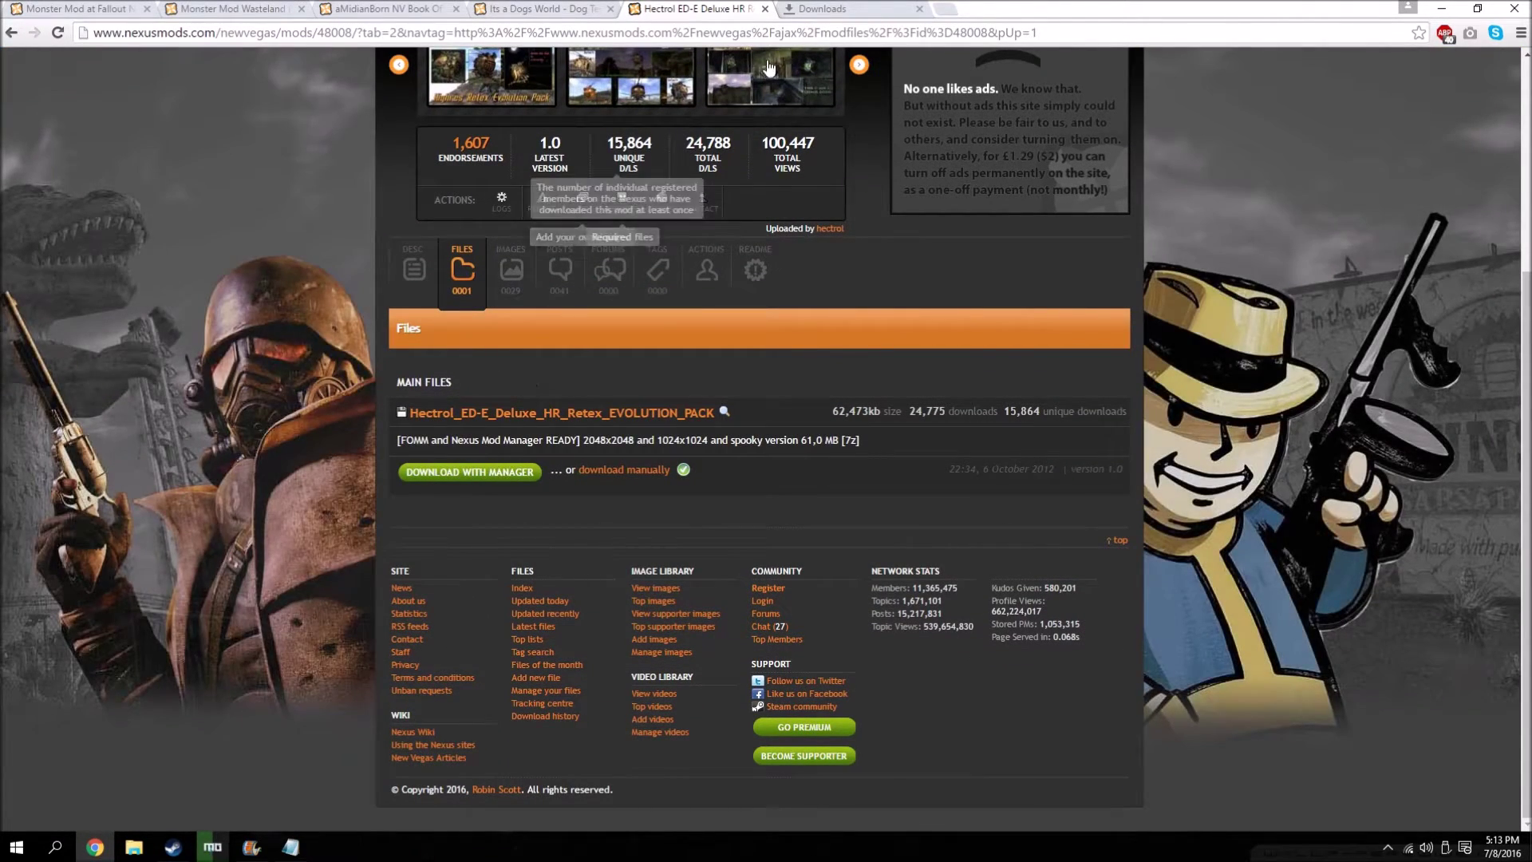
# - Open the downloads folder from the browser's Downloads page and close that page
pyautogui.click(797, 15)
pyautogui.click(1000, 152)
pyautogui.click(919, 9)
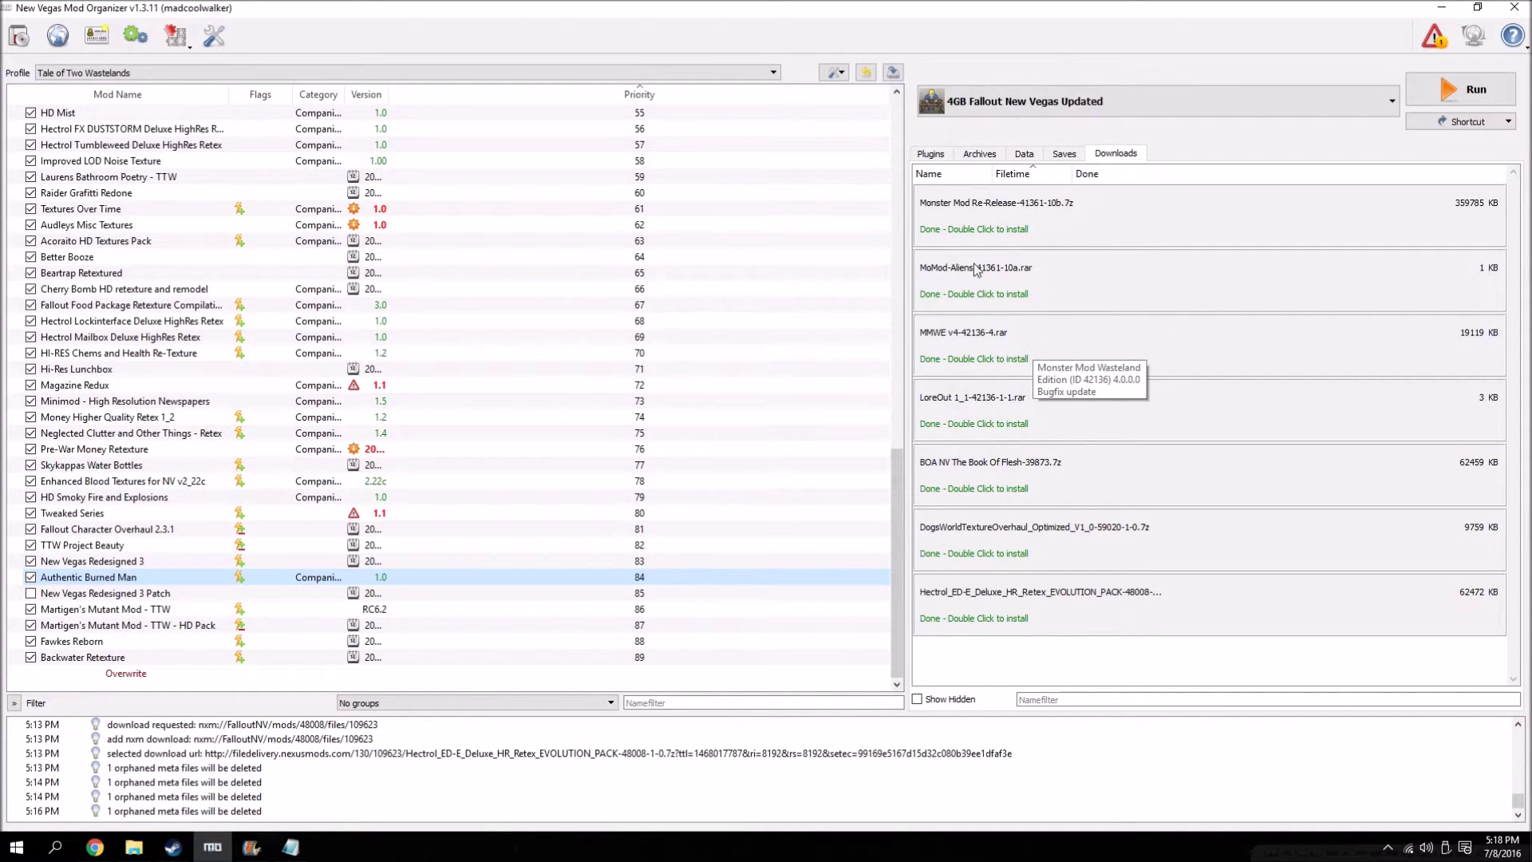
# - In Mod Organizer, manually install the Monster Mod Re-Release archive as Monster Mod, leaving out credits.txt
pyautogui.doubleClick(1023, 210)
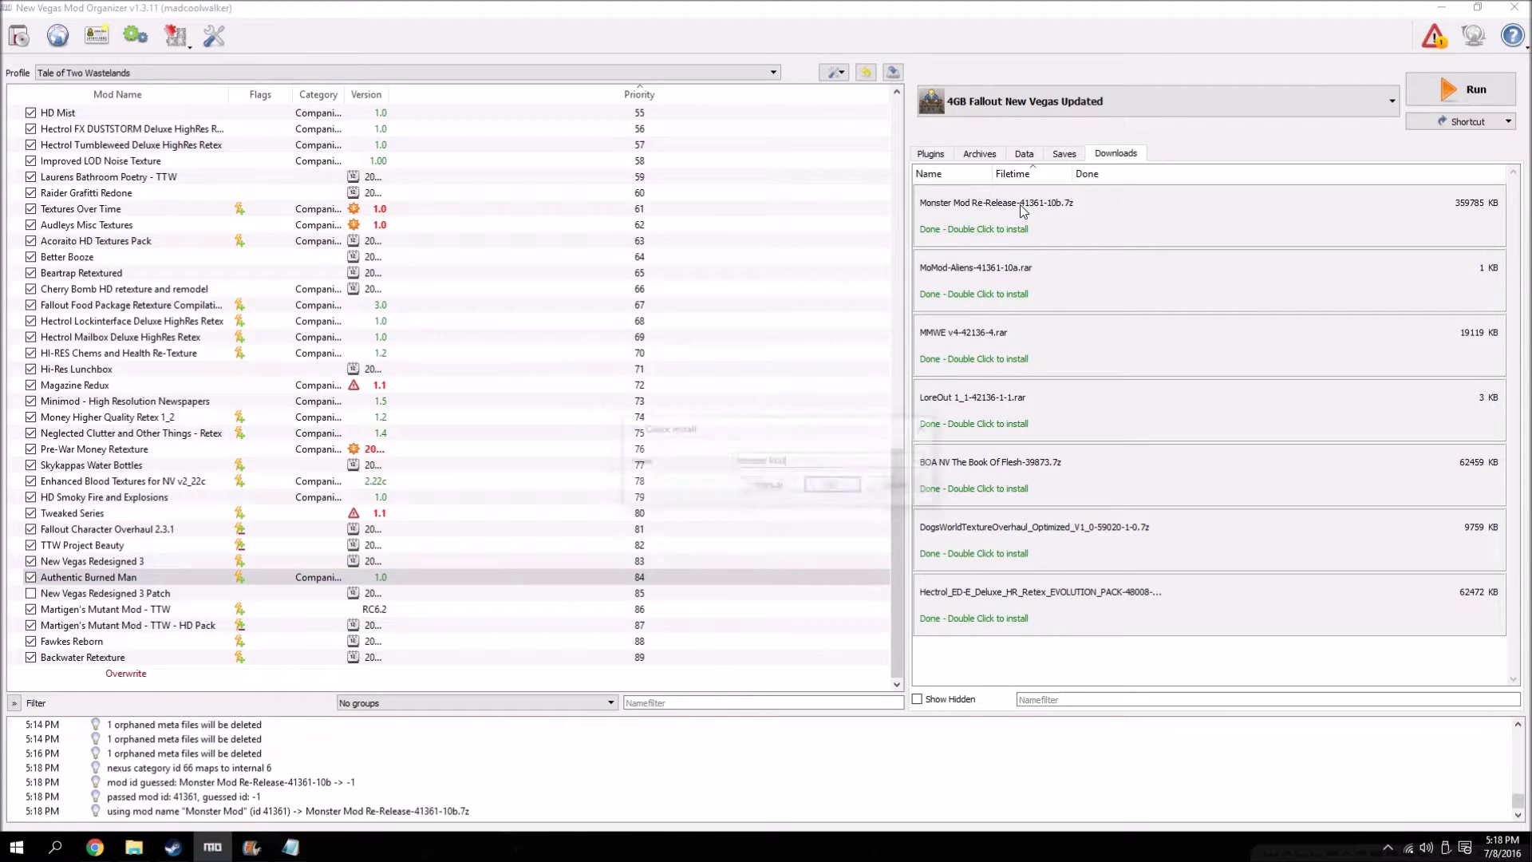
pyautogui.click(782, 492)
pyautogui.click(630, 395)
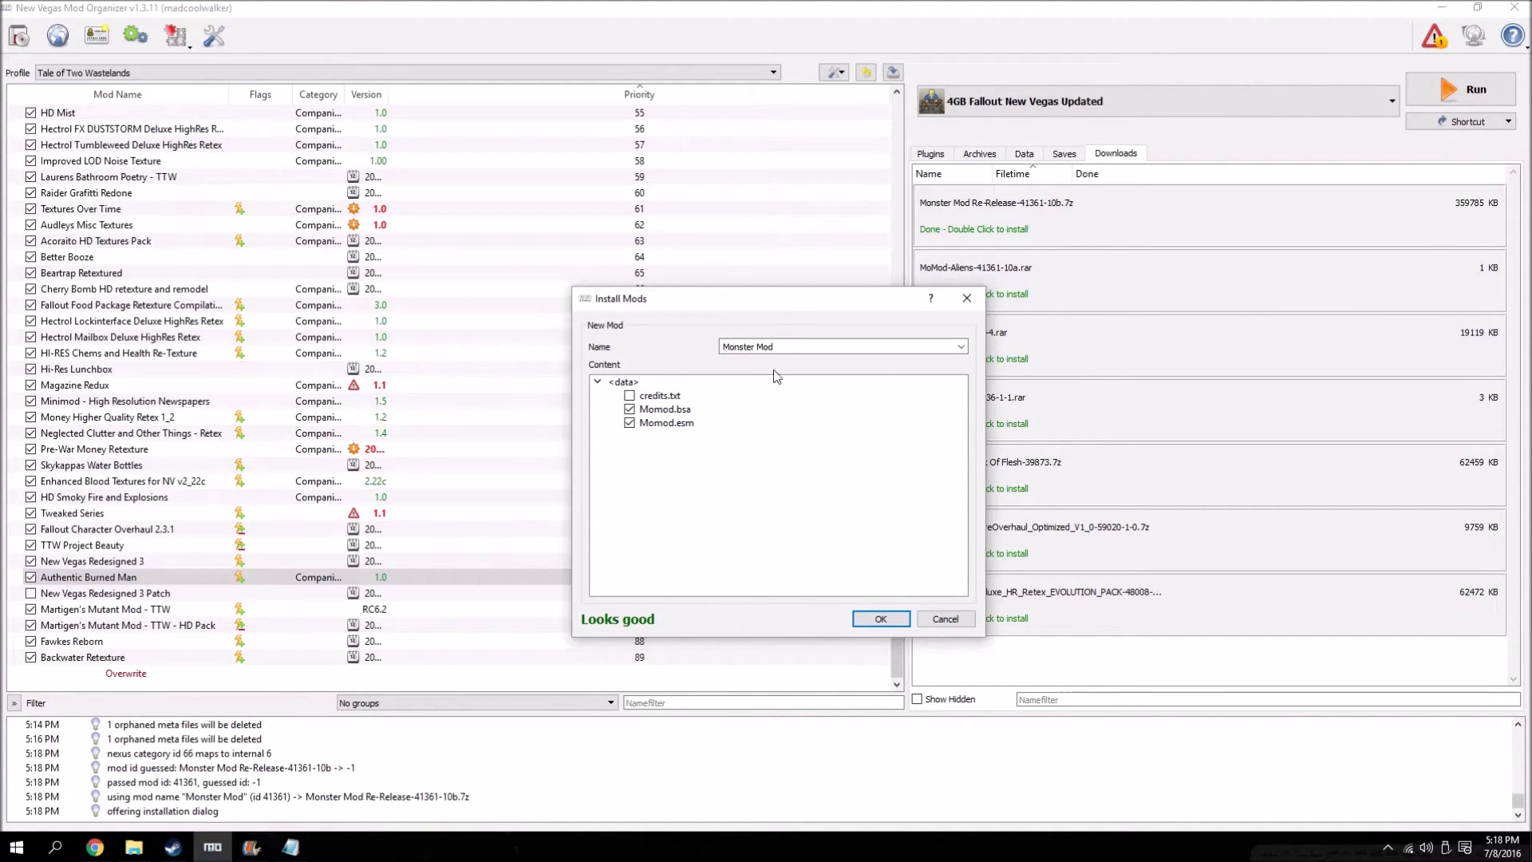
pyautogui.click(881, 620)
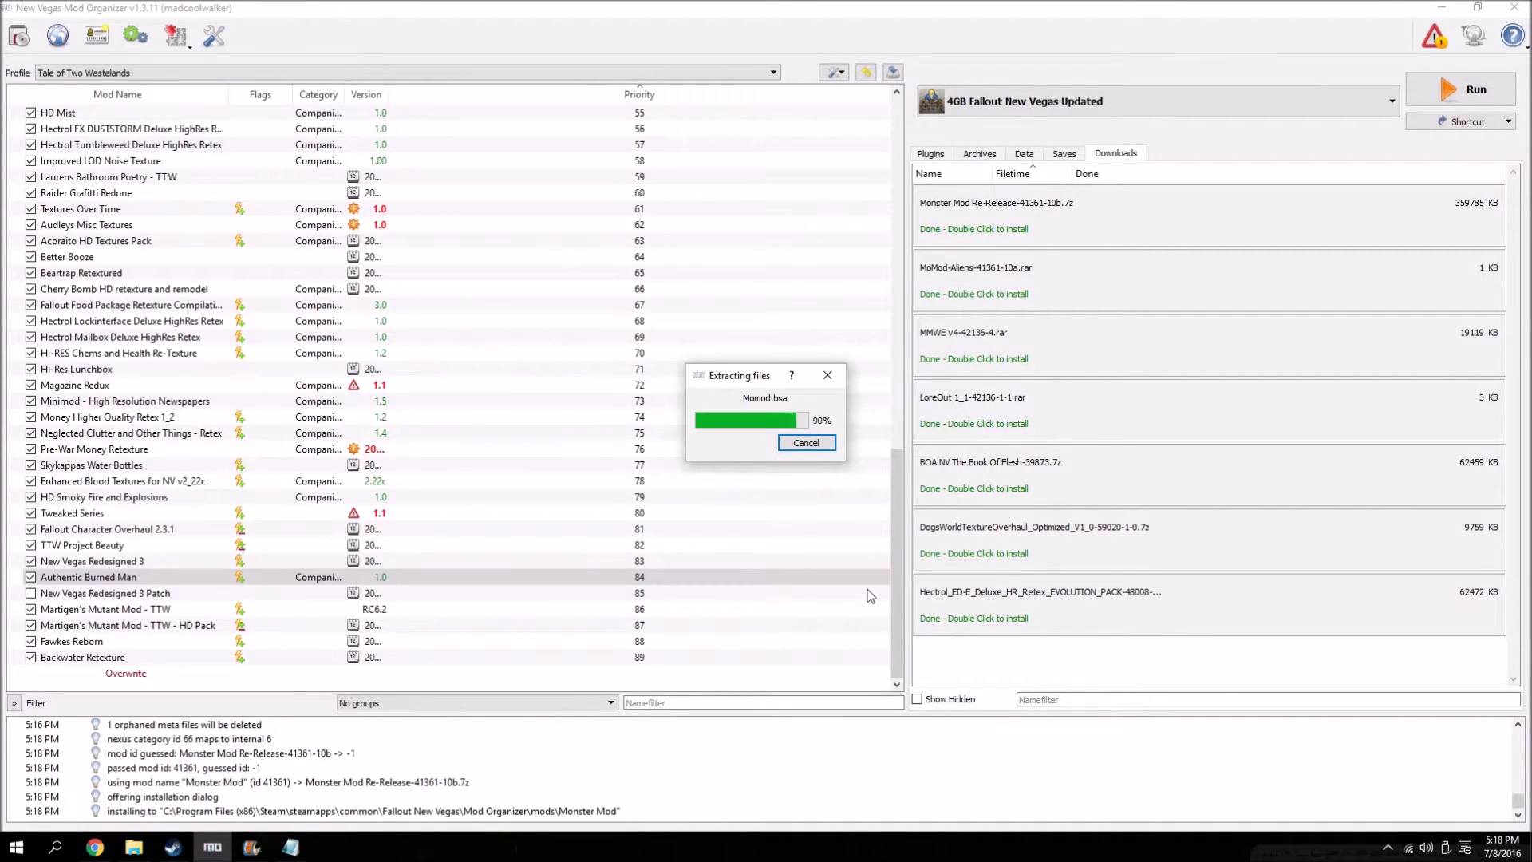
# - Manually install the MoMod-Aliens archive with its MoMod-Aliens folder as the data directory, merging it into Monster Mod
pyautogui.doubleClick(1004, 292)
pyautogui.click(773, 489)
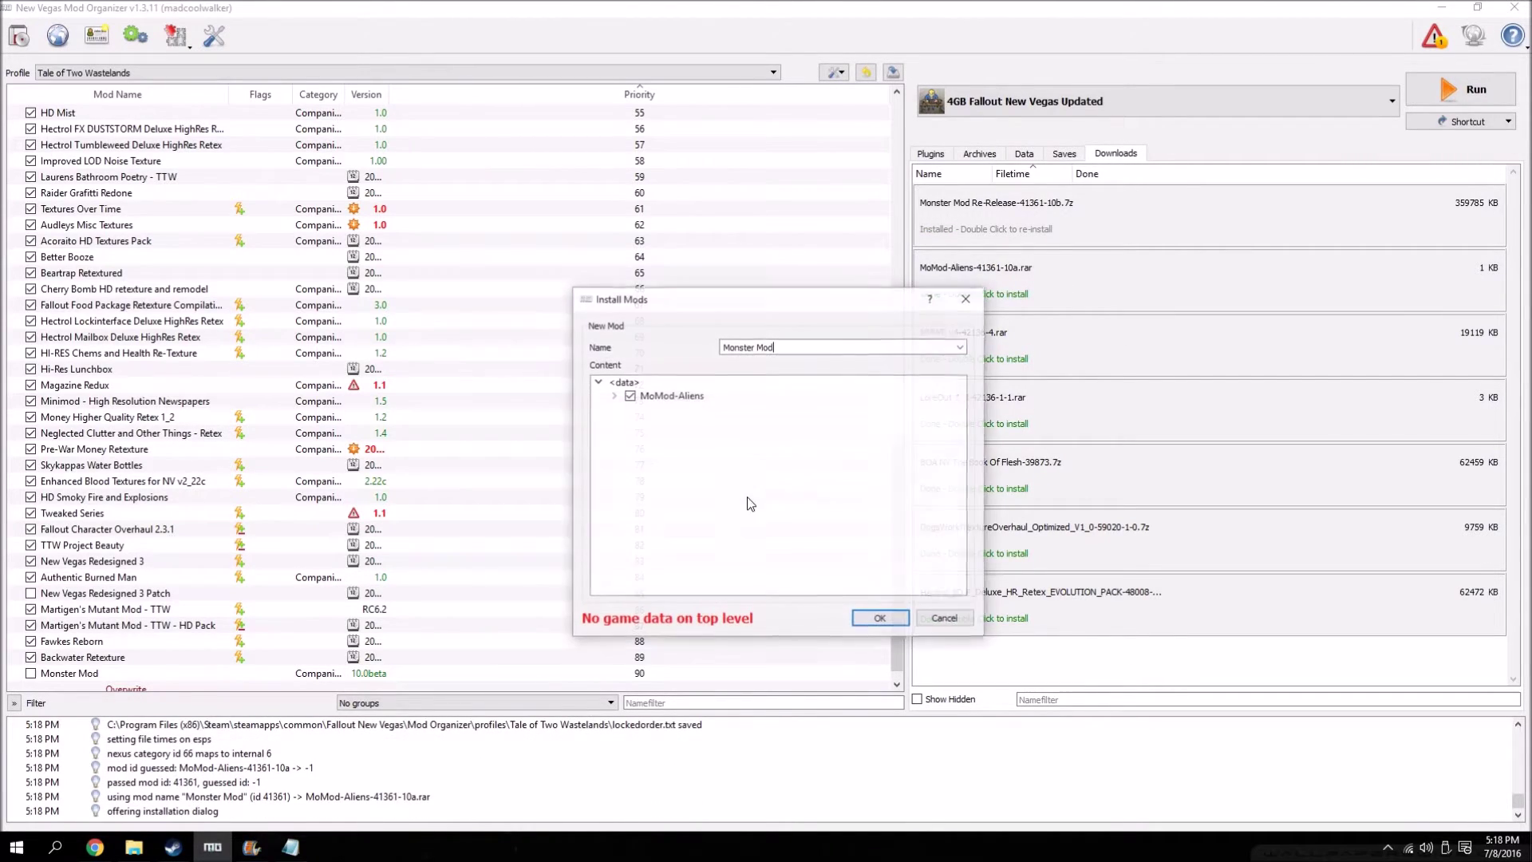
pyautogui.click(614, 395)
pyautogui.rightClick(646, 395)
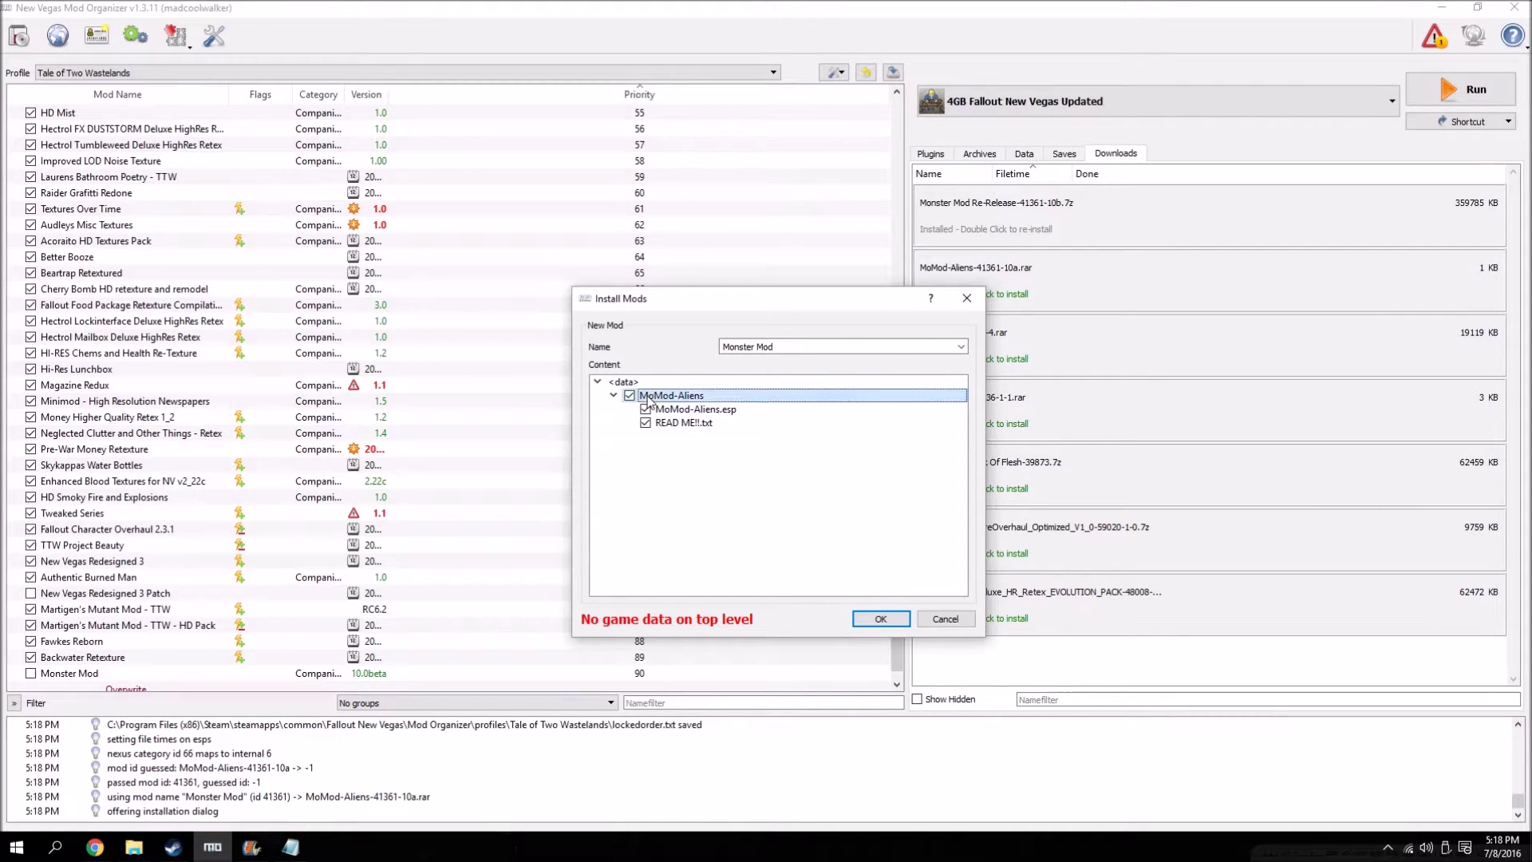
pyautogui.click(681, 425)
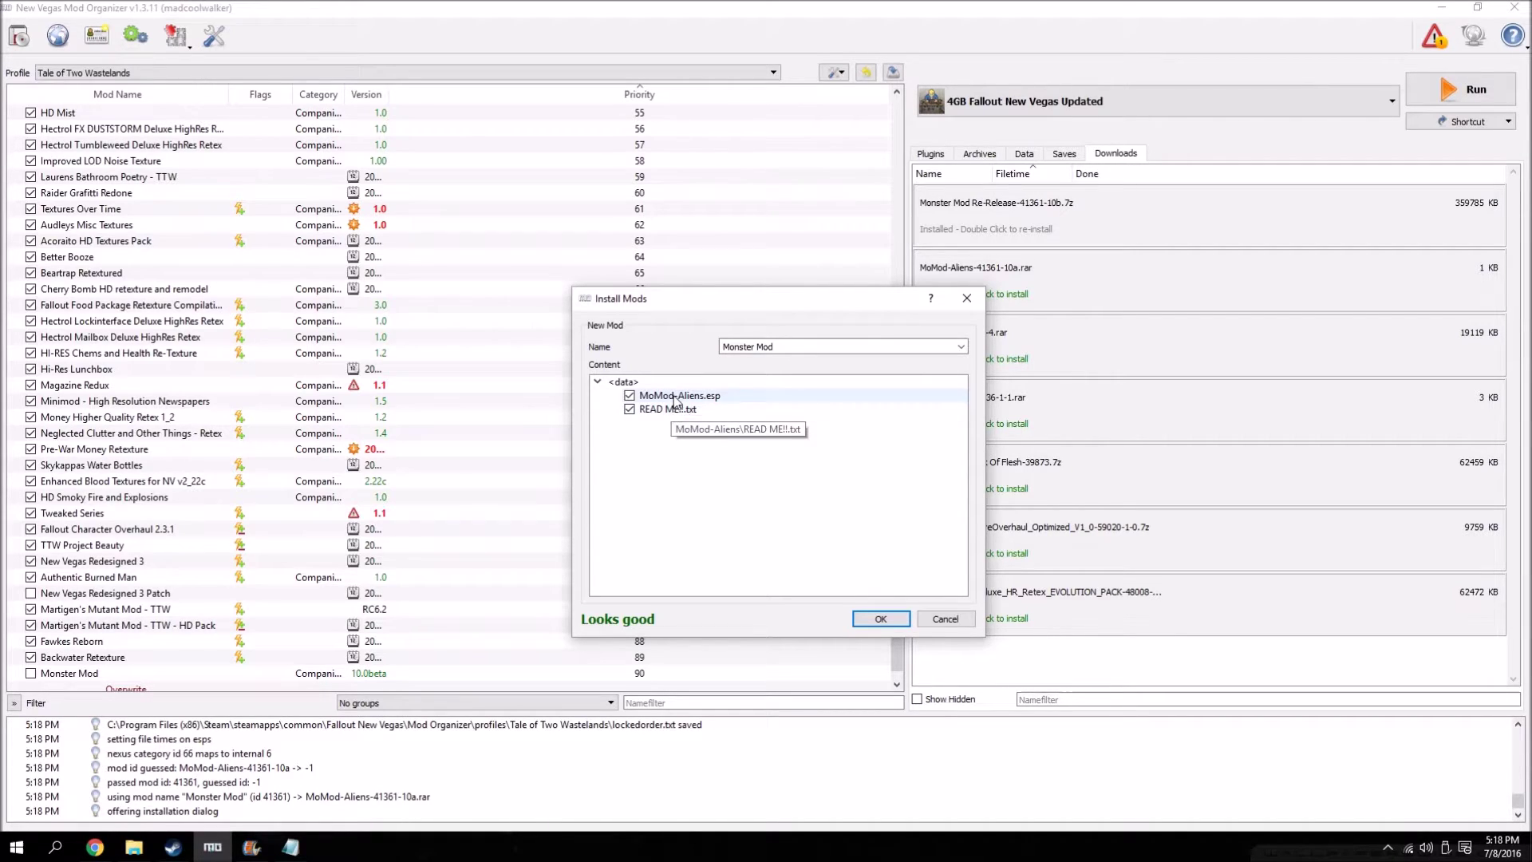
pyautogui.click(881, 619)
pyautogui.click(738, 514)
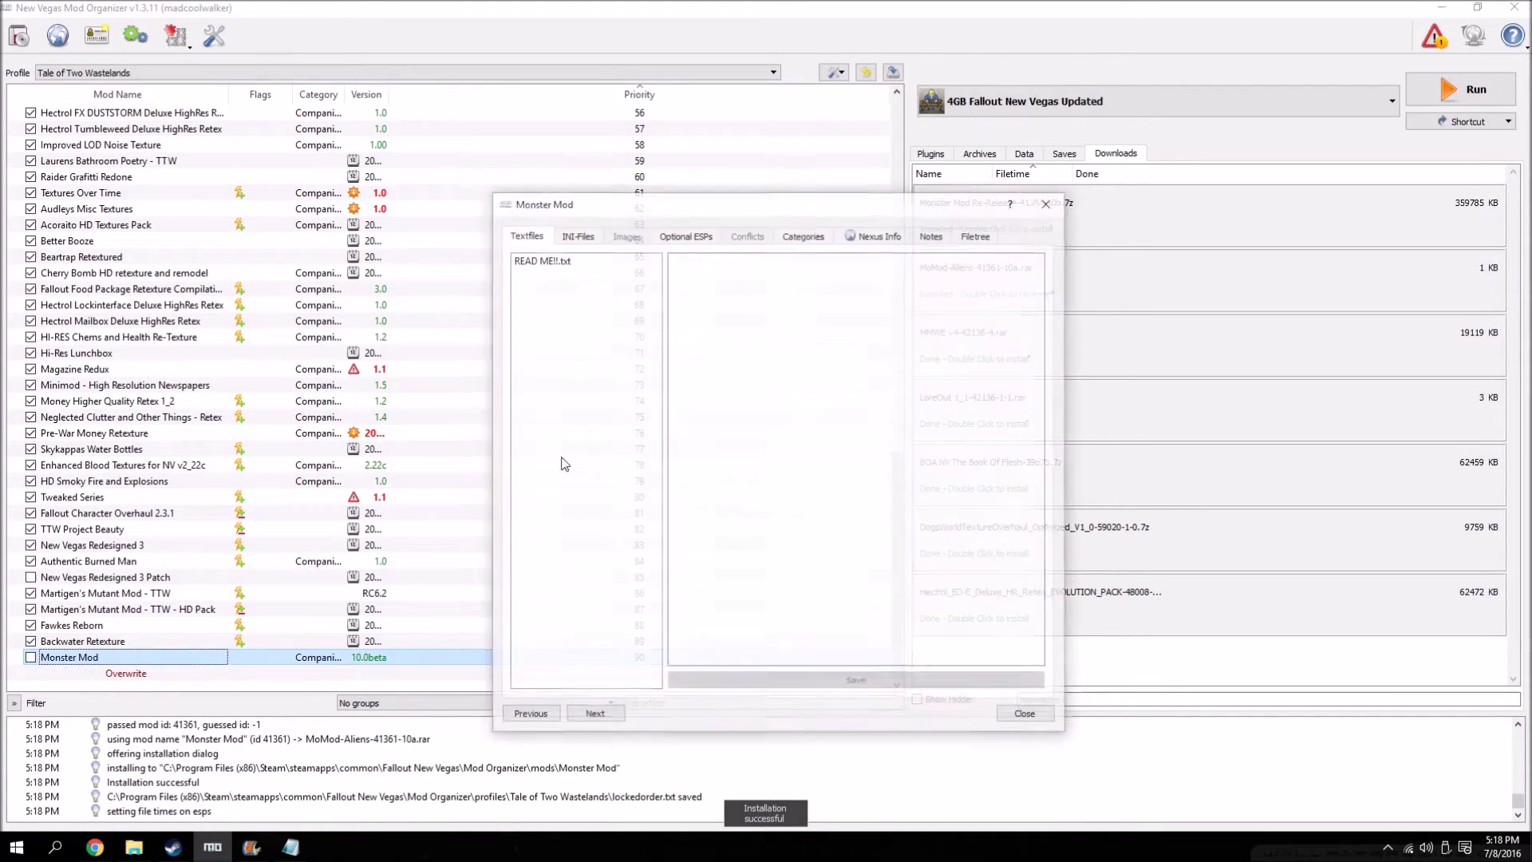
# - Open READ ME!!.txt from Monster Mod's file tree, read its installation and load order notes, and close it
pyautogui.click(965, 238)
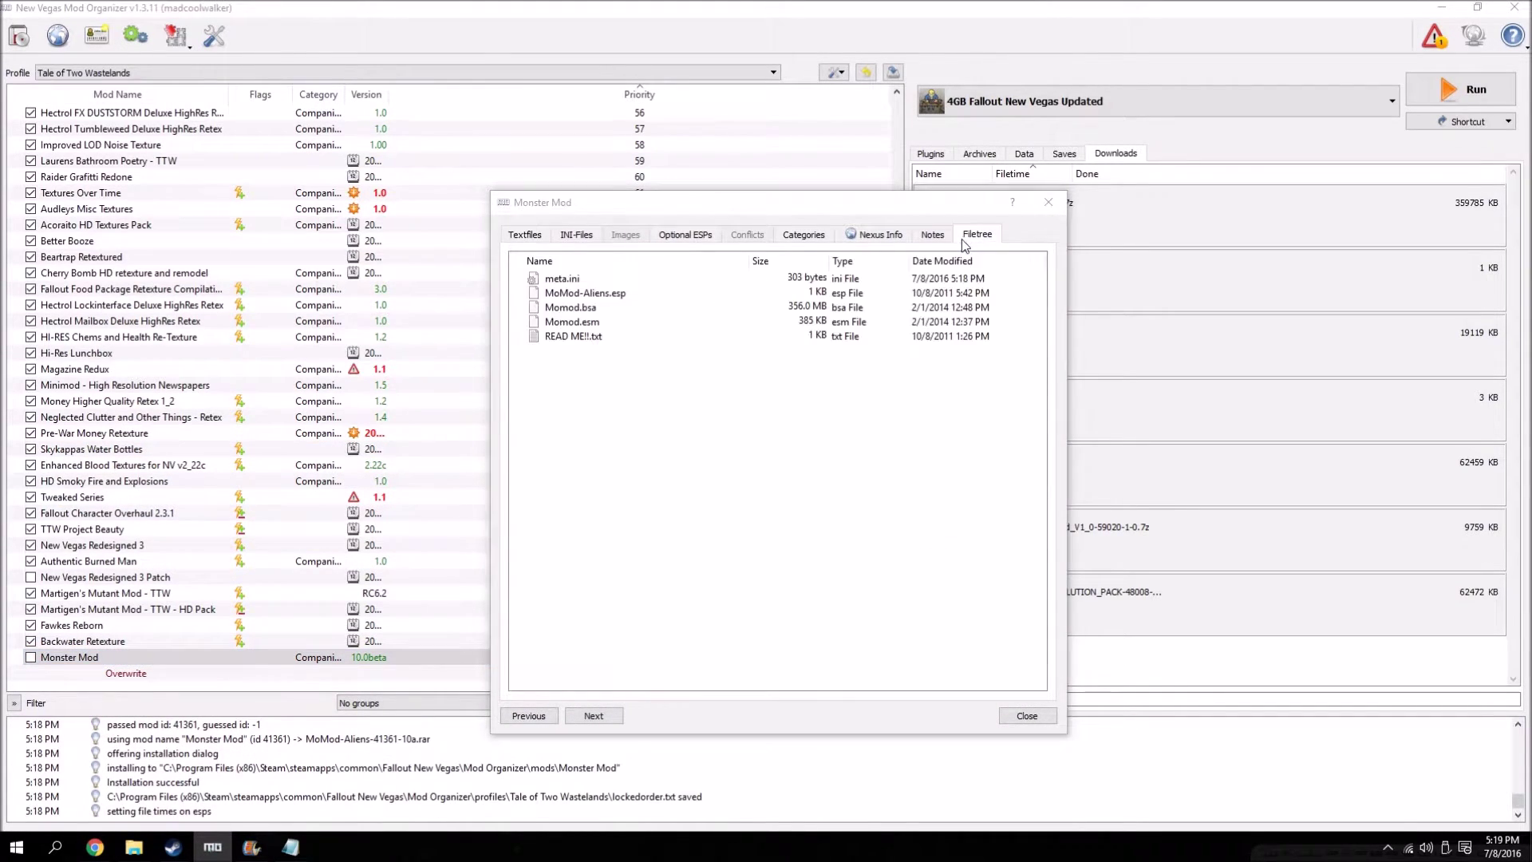
pyautogui.rightClick(553, 337)
pyautogui.click(598, 343)
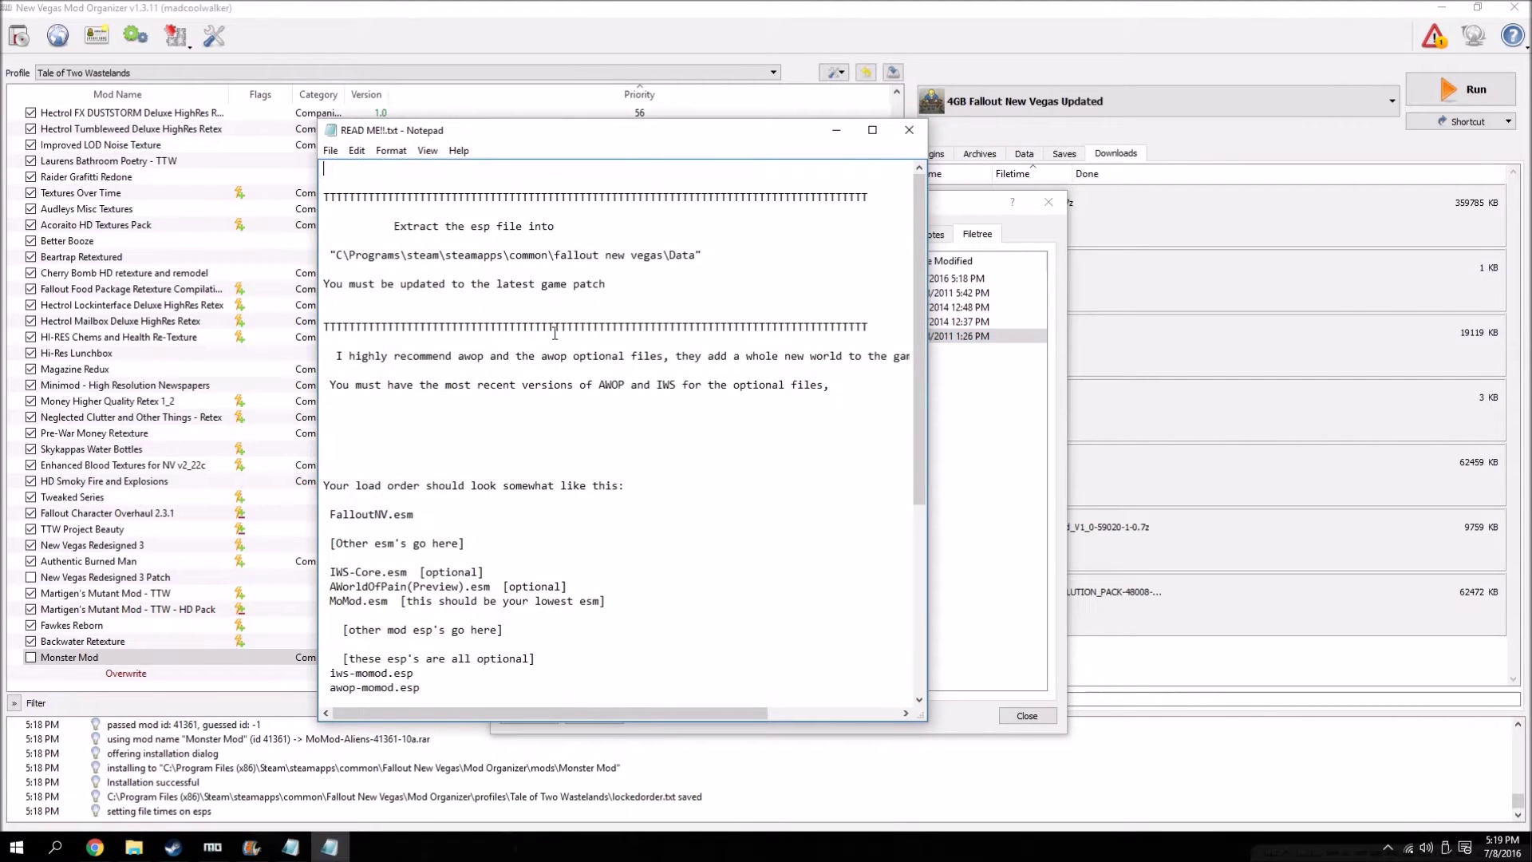
pyautogui.scroll(-8, 676, 352)
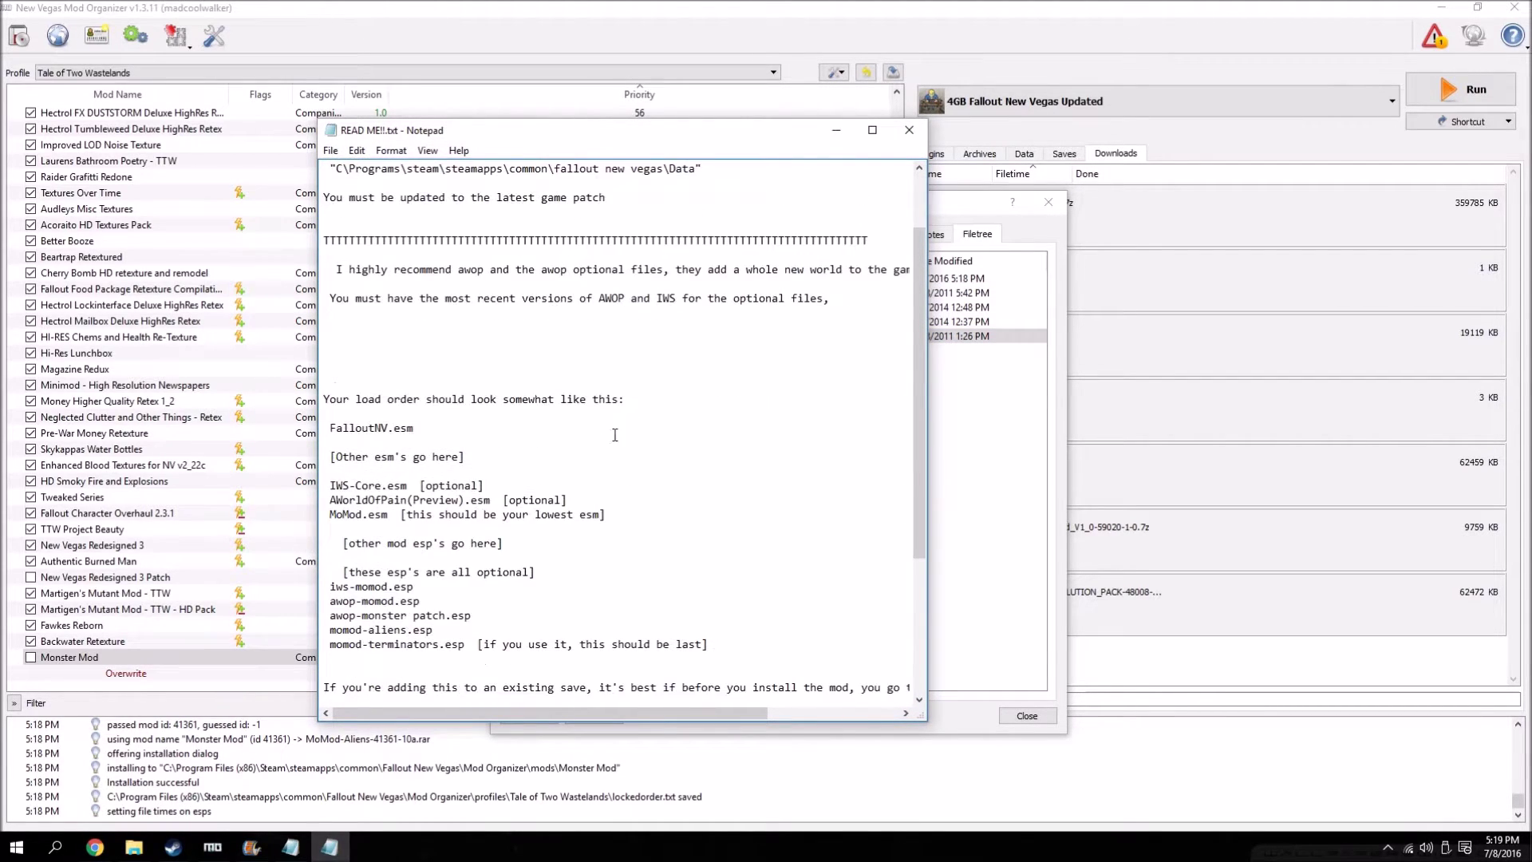
pyautogui.scroll(6, 390, 288)
pyautogui.scroll(-5, 628, 332)
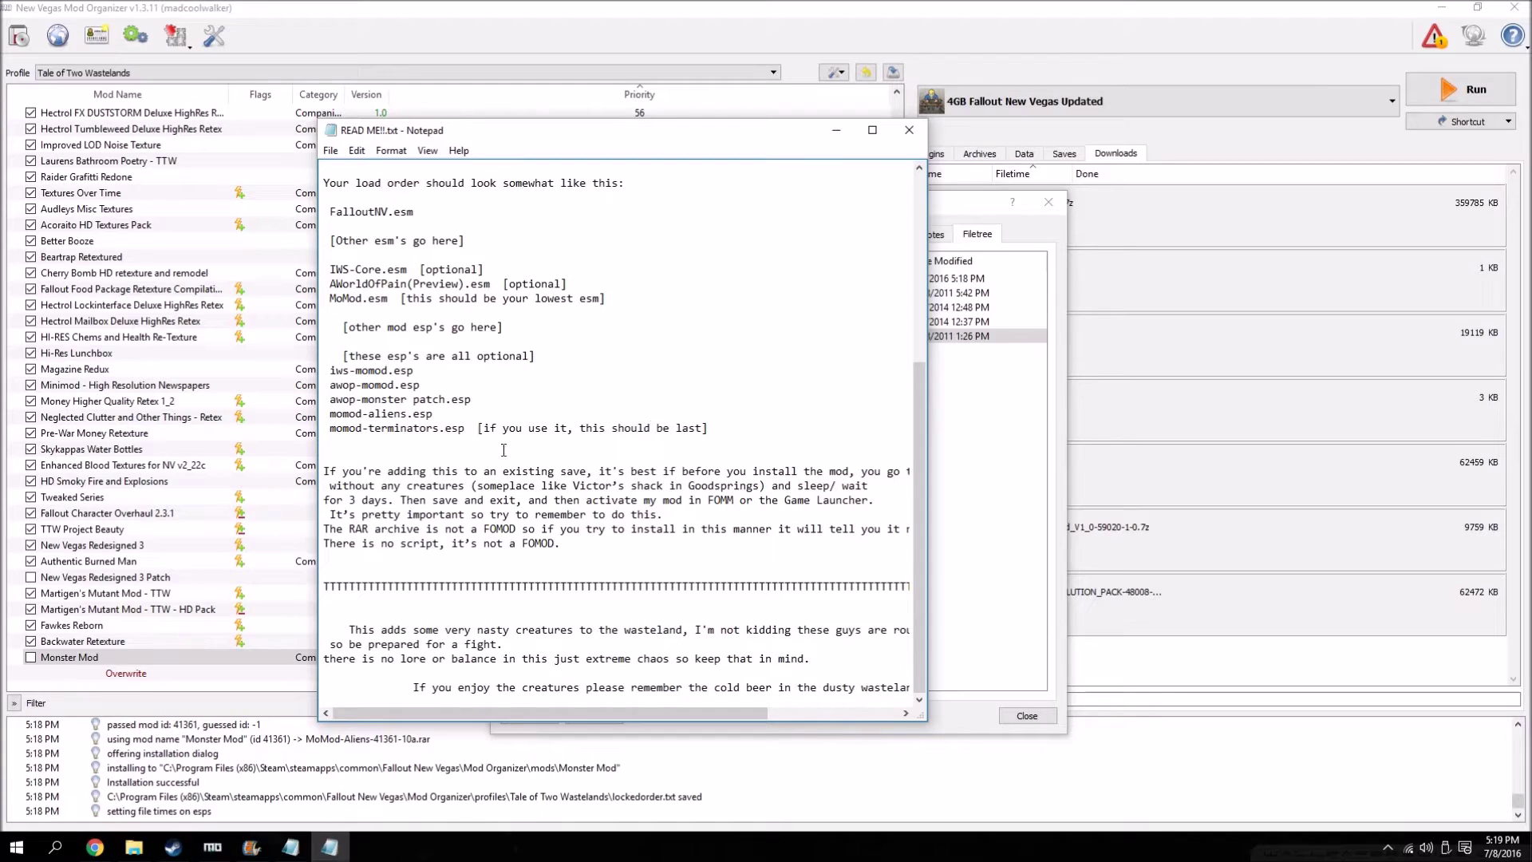
pyautogui.click(909, 129)
# - Delete READ ME!!.txt from Monster Mod's files and close the mod's information window
pyautogui.rightClick(595, 333)
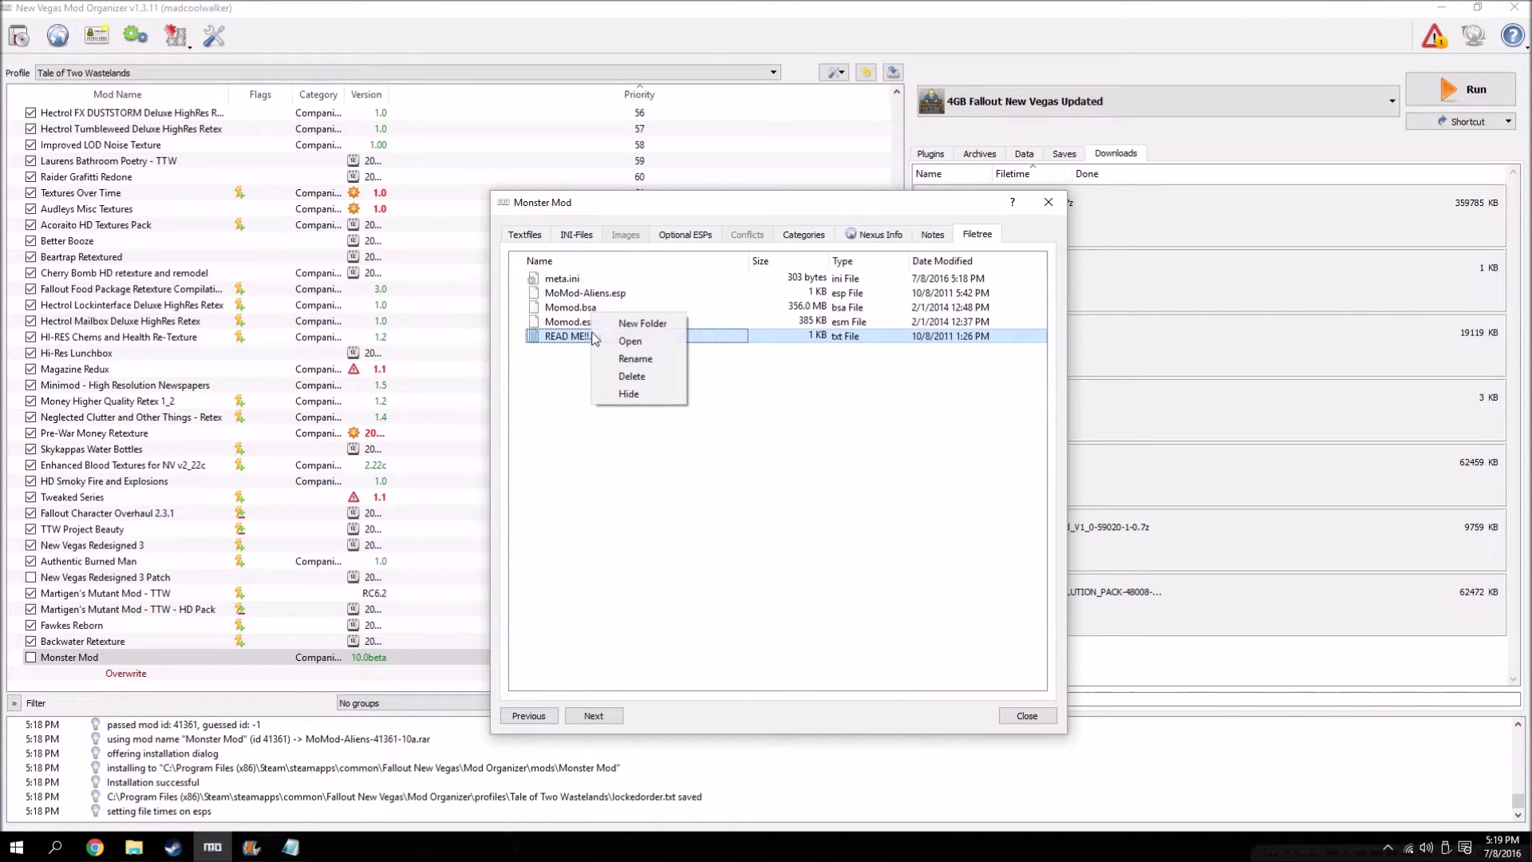
pyautogui.click(653, 378)
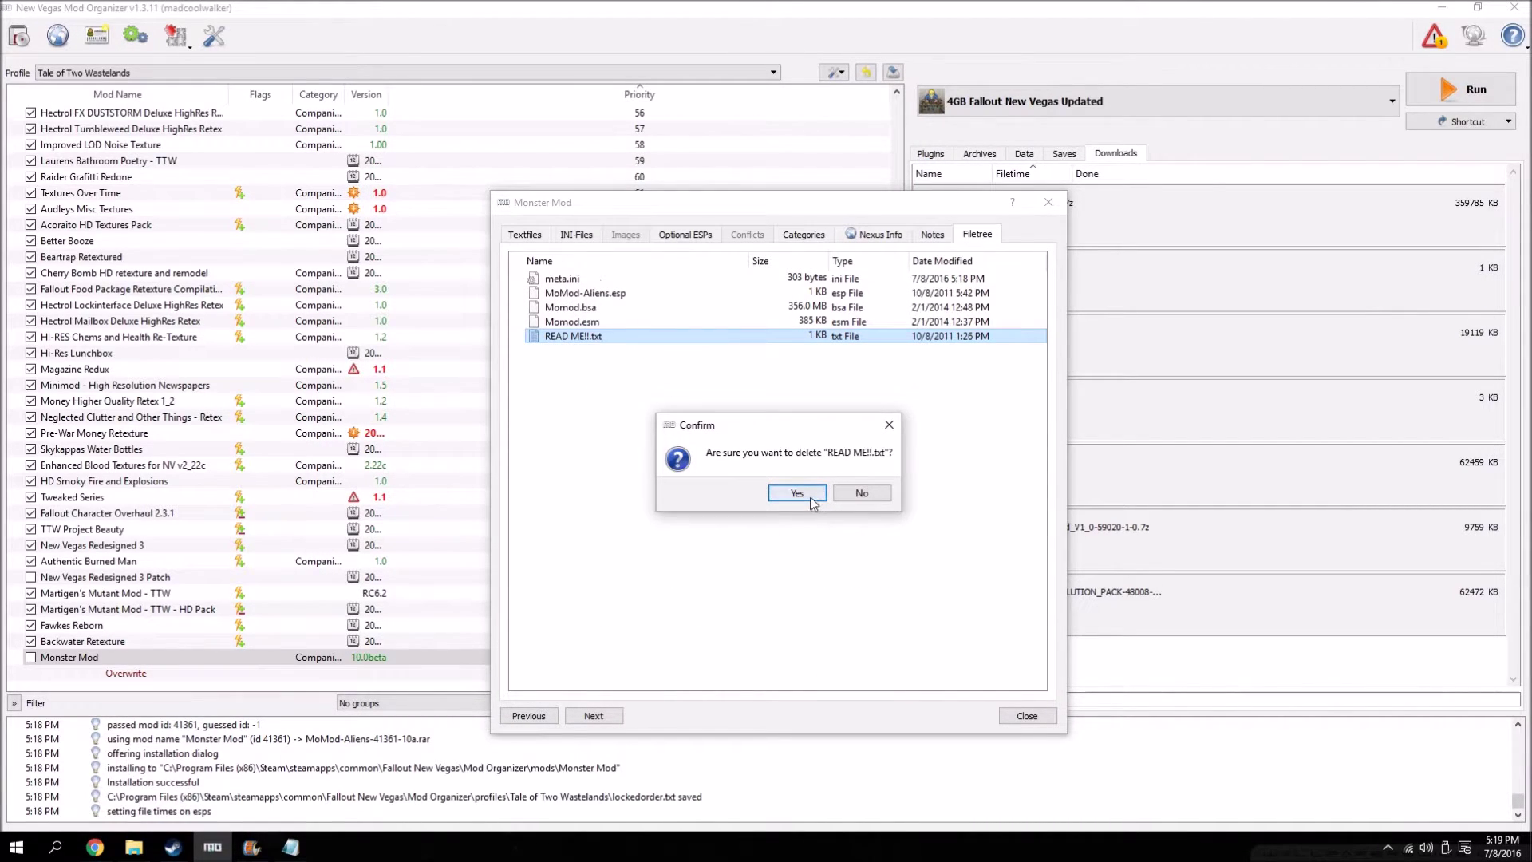
pyautogui.click(792, 493)
pyautogui.click(1028, 722)
# - Remove the installed Monster Mod Re-Release and MoMod-Aliens archives from the downloads list
pyautogui.rightClick(1017, 209)
pyautogui.click(1043, 237)
pyautogui.rightClick(1002, 214)
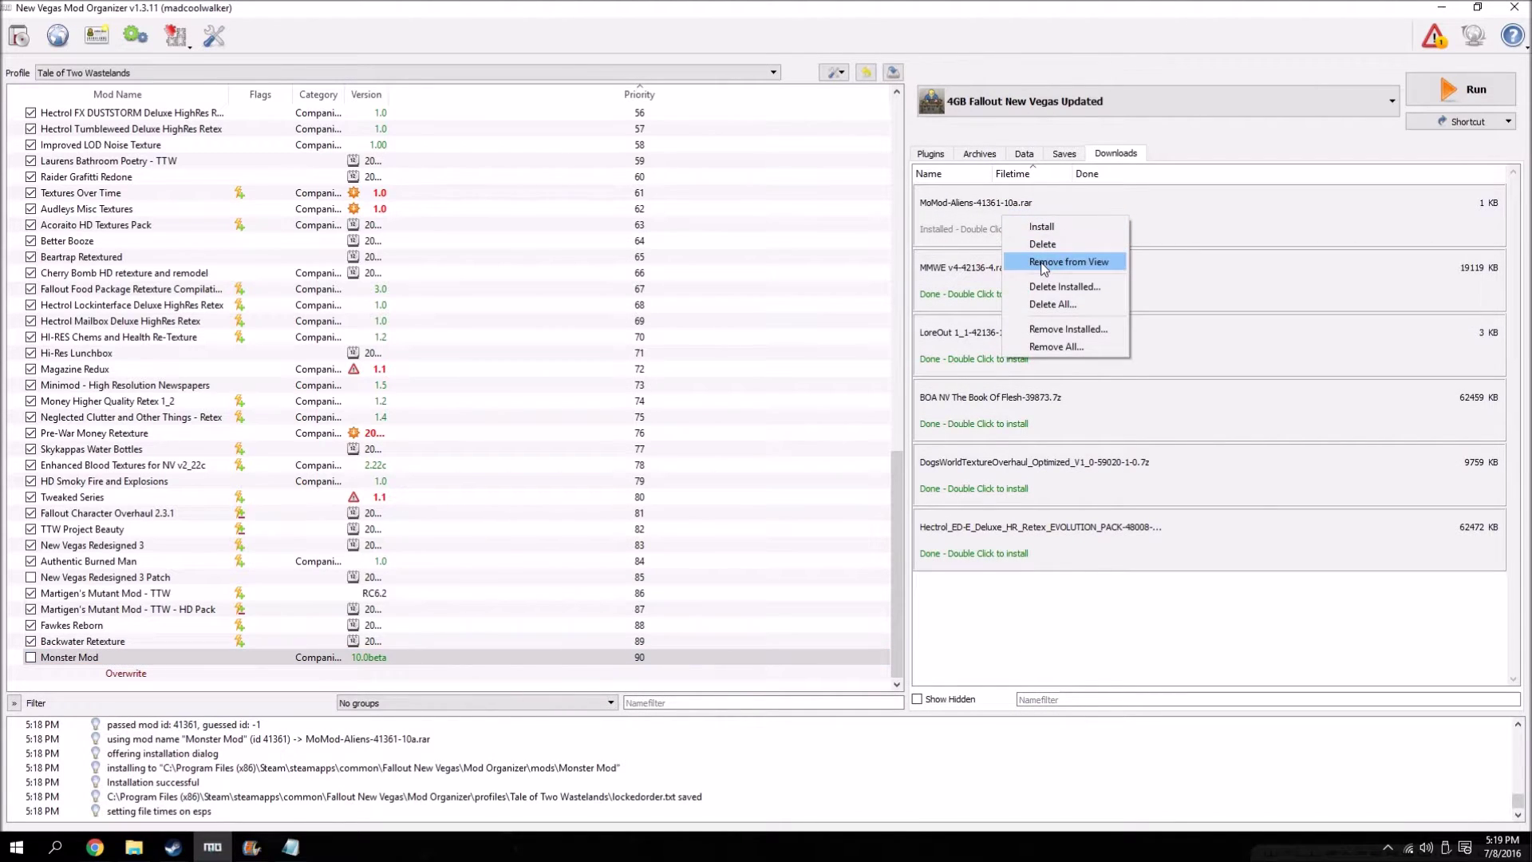
pyautogui.click(1069, 259)
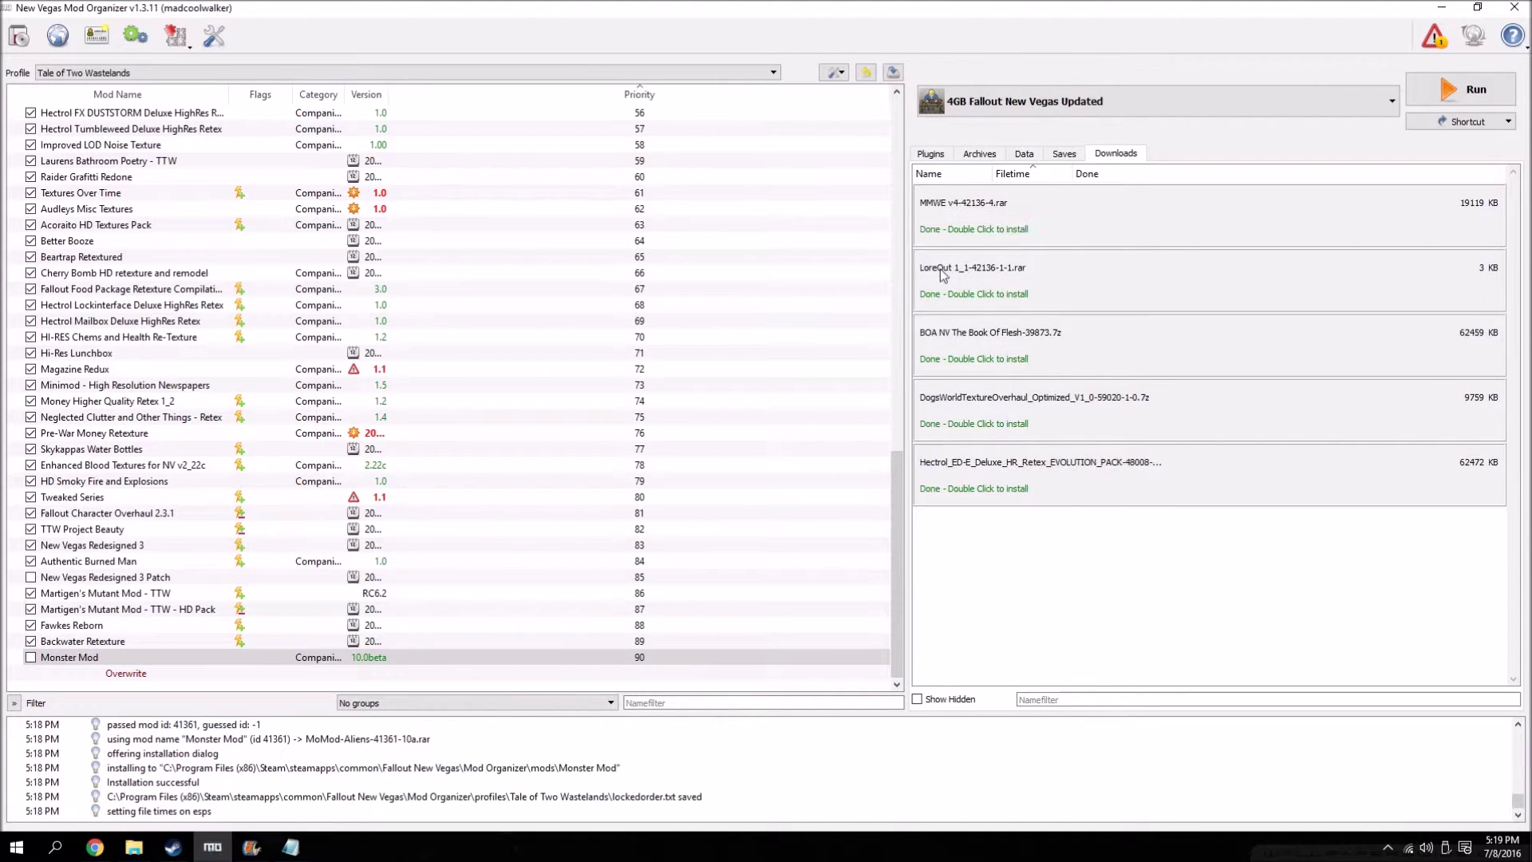
# - Manually install MMWE v4 as Monster Mod Wasteland Edition without its readme, and remove the archive from the downloads list
pyautogui.doubleClick(960, 213)
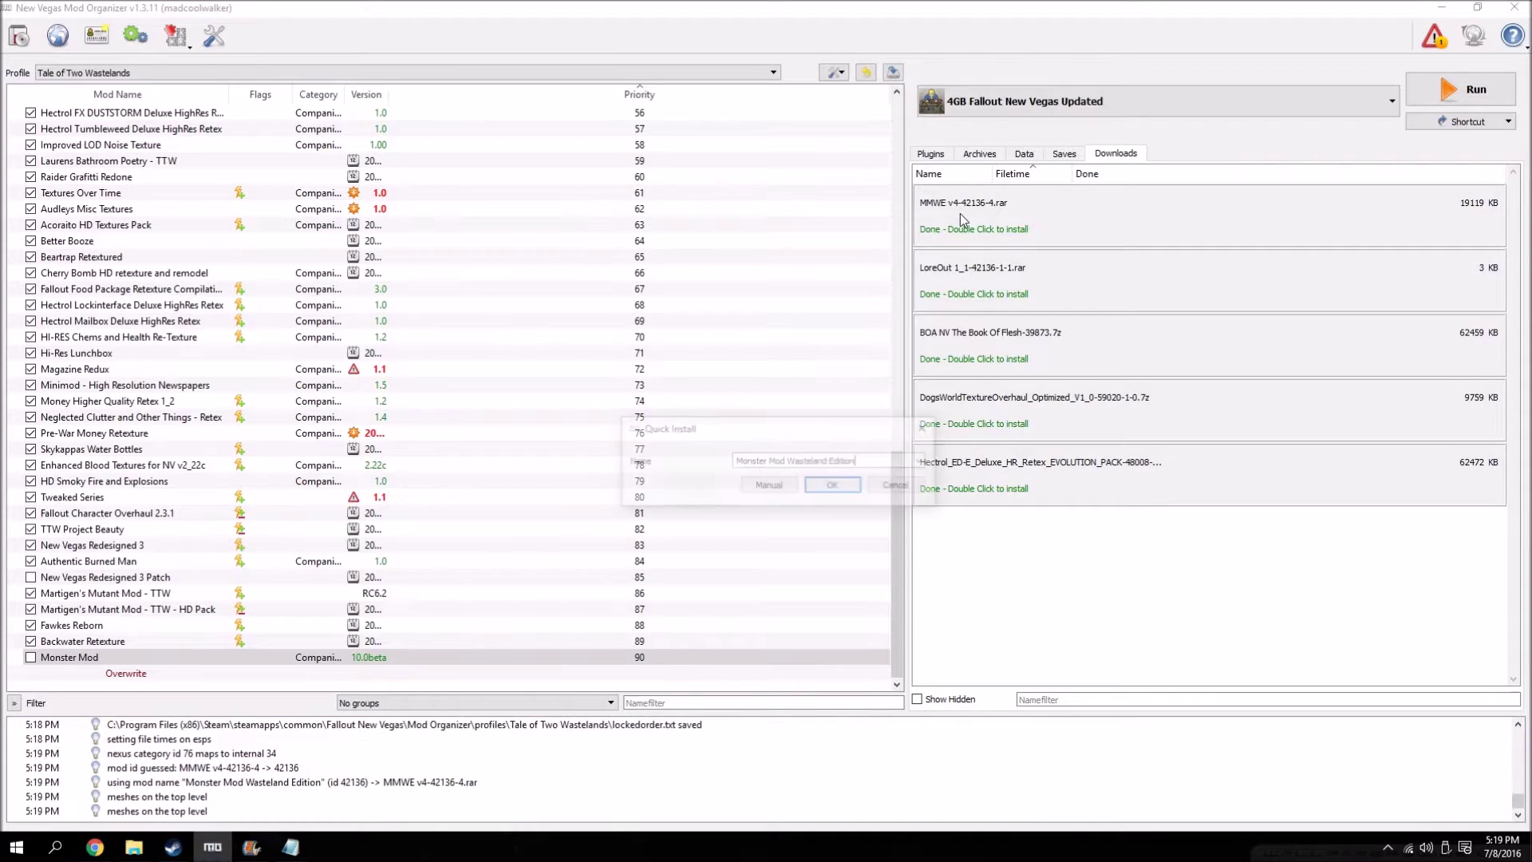
pyautogui.click(768, 489)
pyautogui.click(630, 410)
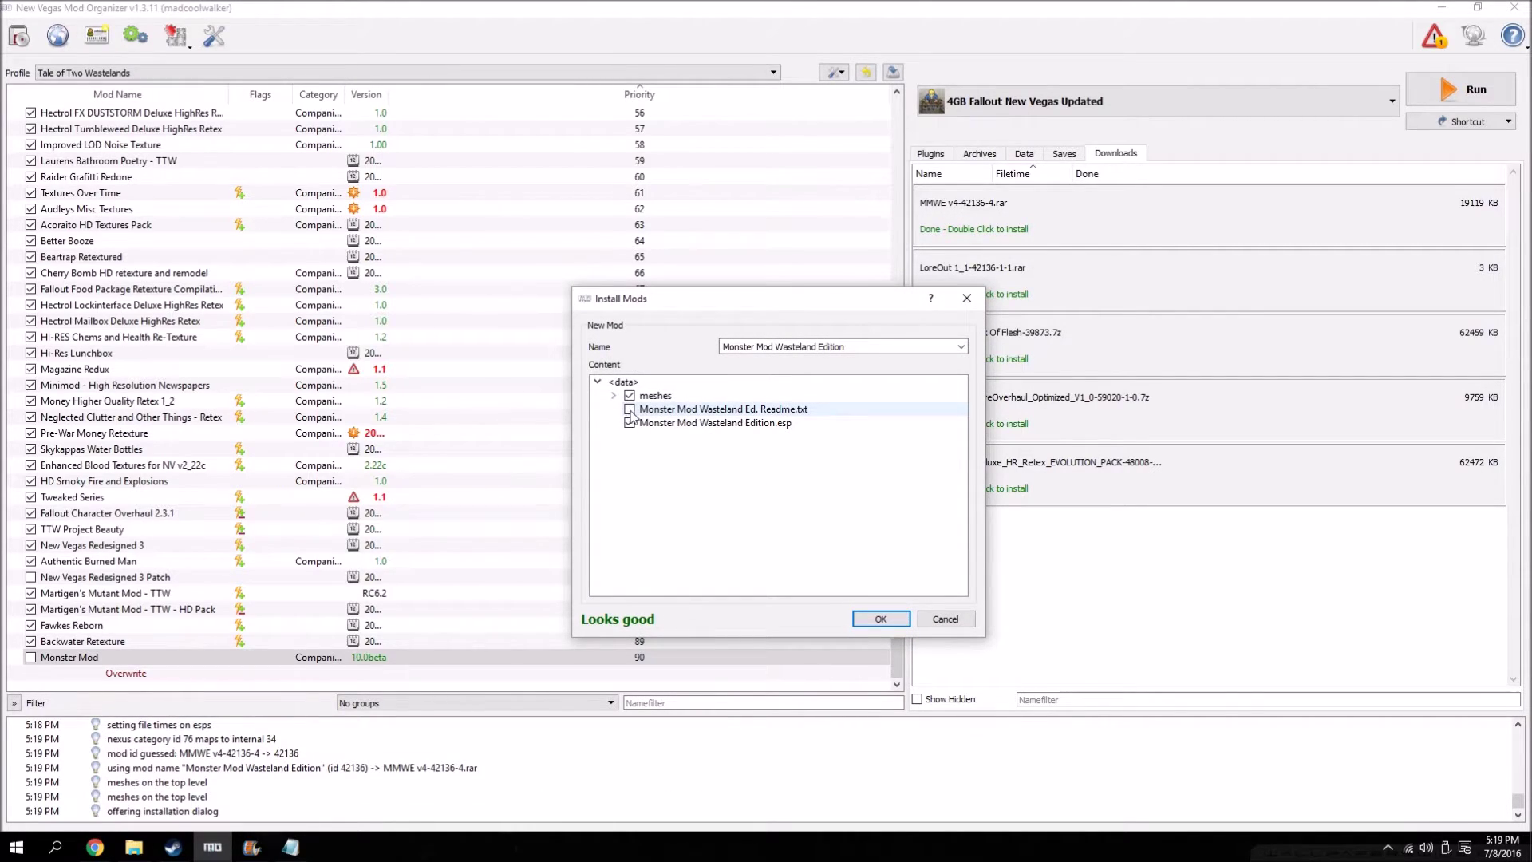
pyautogui.click(877, 617)
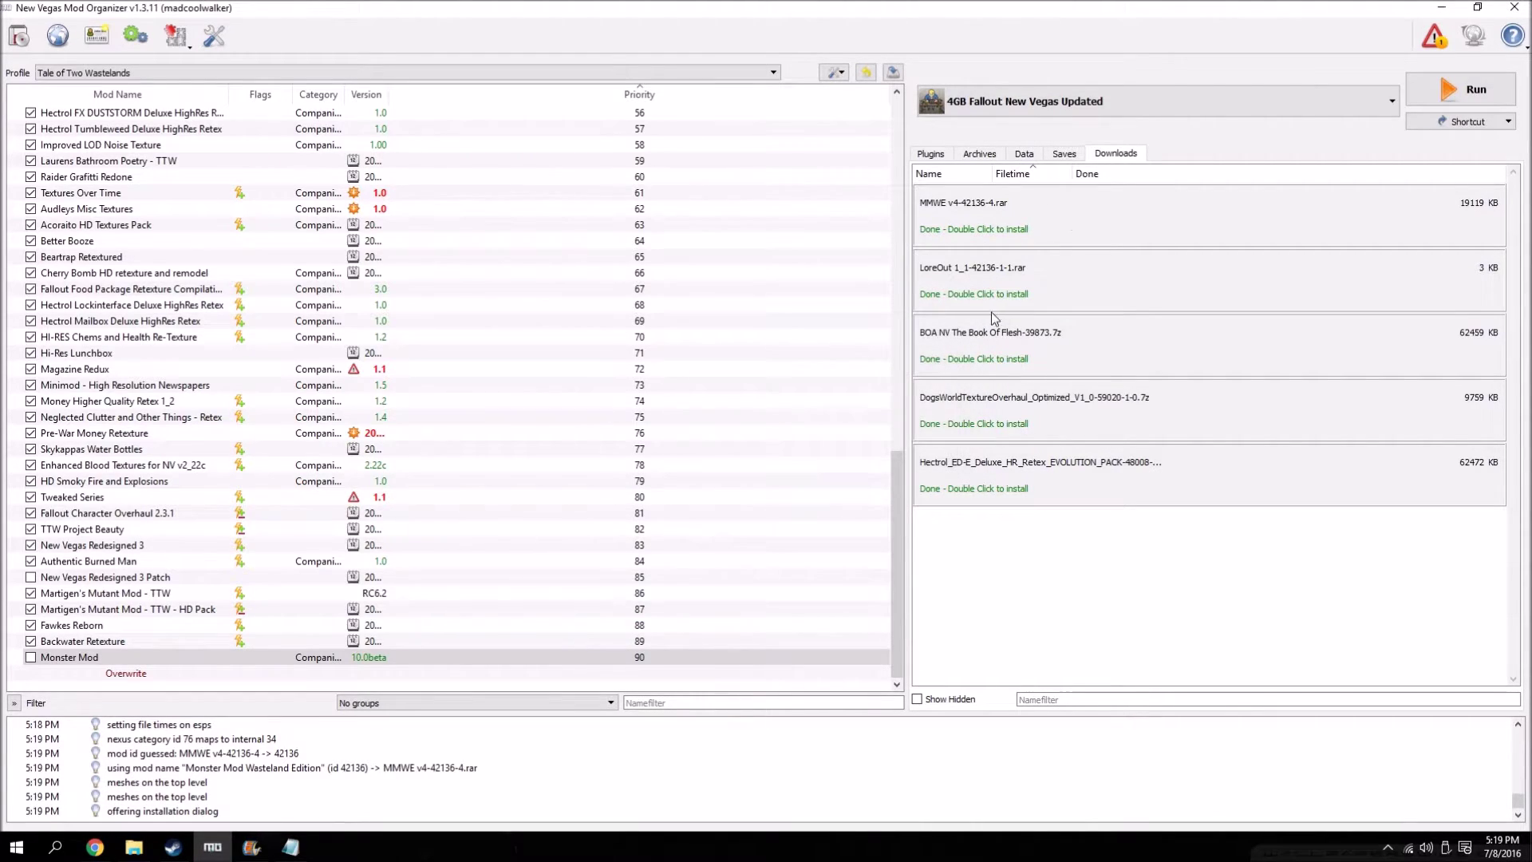
pyautogui.rightClick(1017, 213)
pyautogui.click(1065, 256)
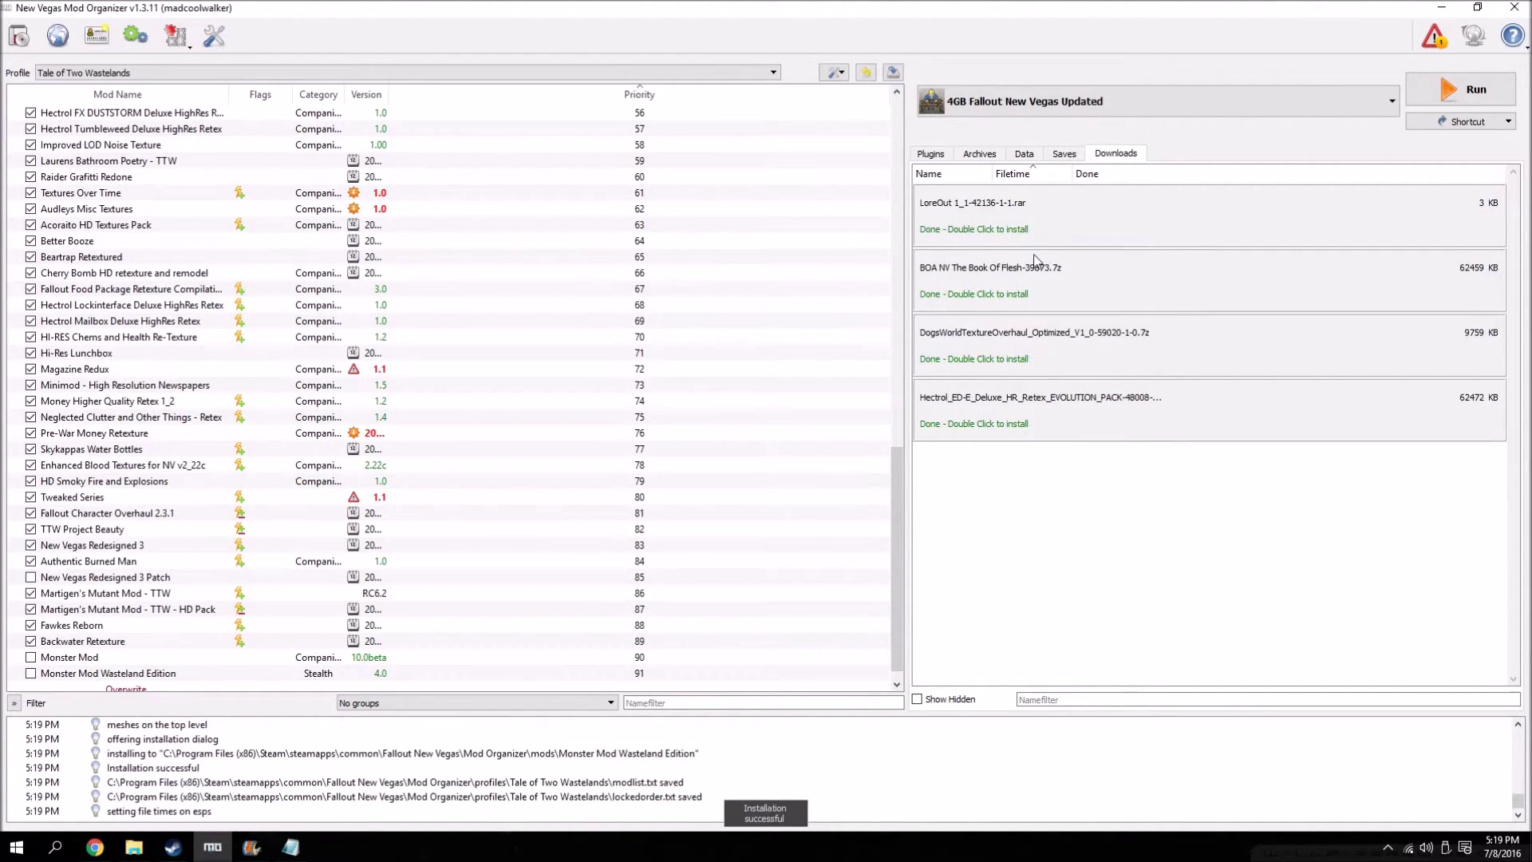
# - Move Fixed ESP-42136-4.rar from the Downloads folder to the desktop and close the folder window
pyautogui.click(1441, 7)
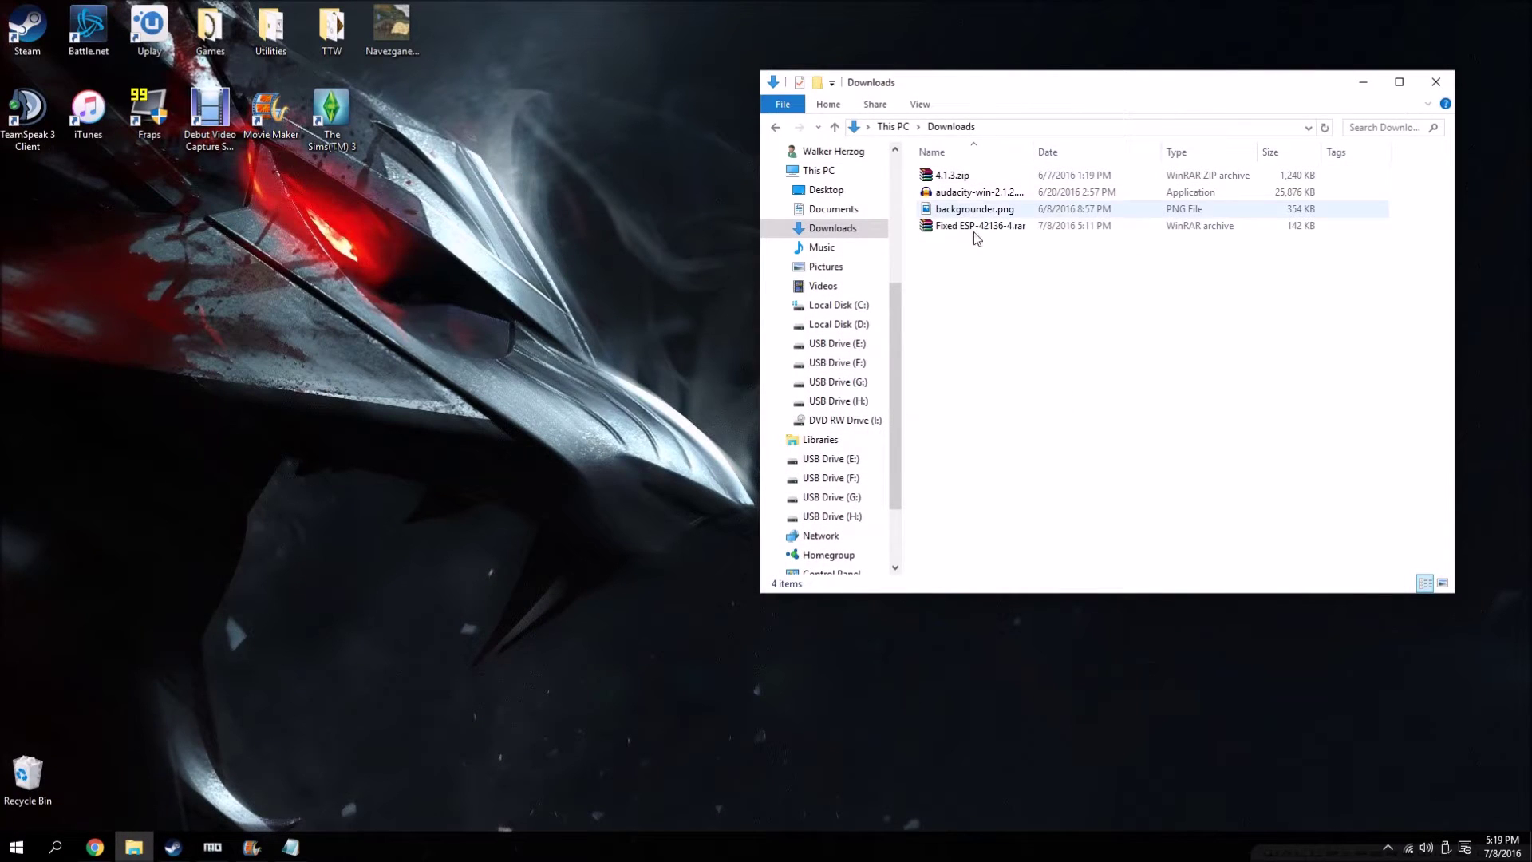
pyautogui.moveTo(983, 229); pyautogui.dragTo(600, 353)
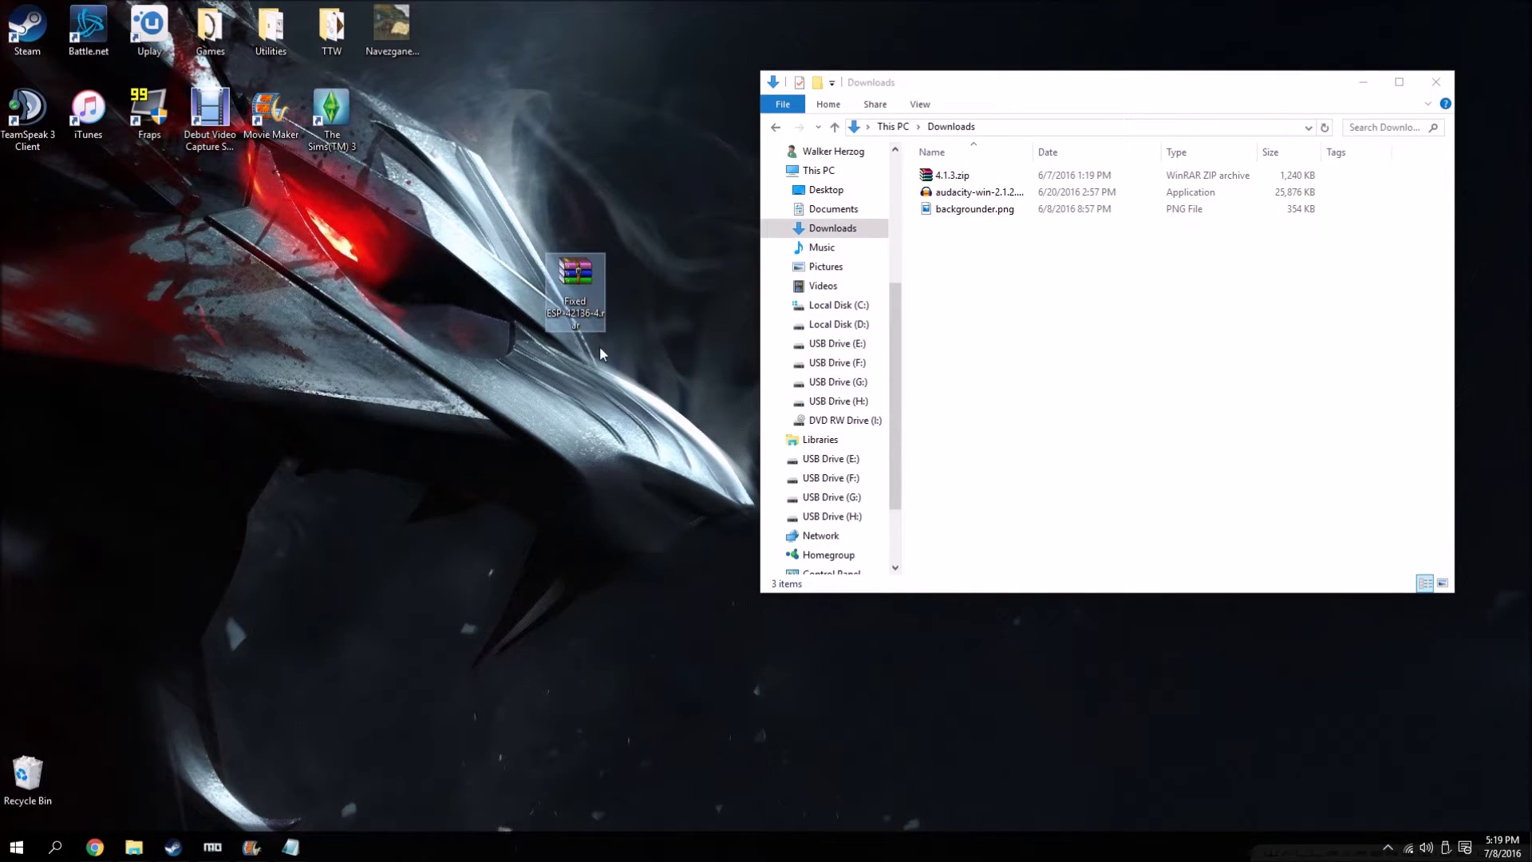
pyautogui.click(1443, 84)
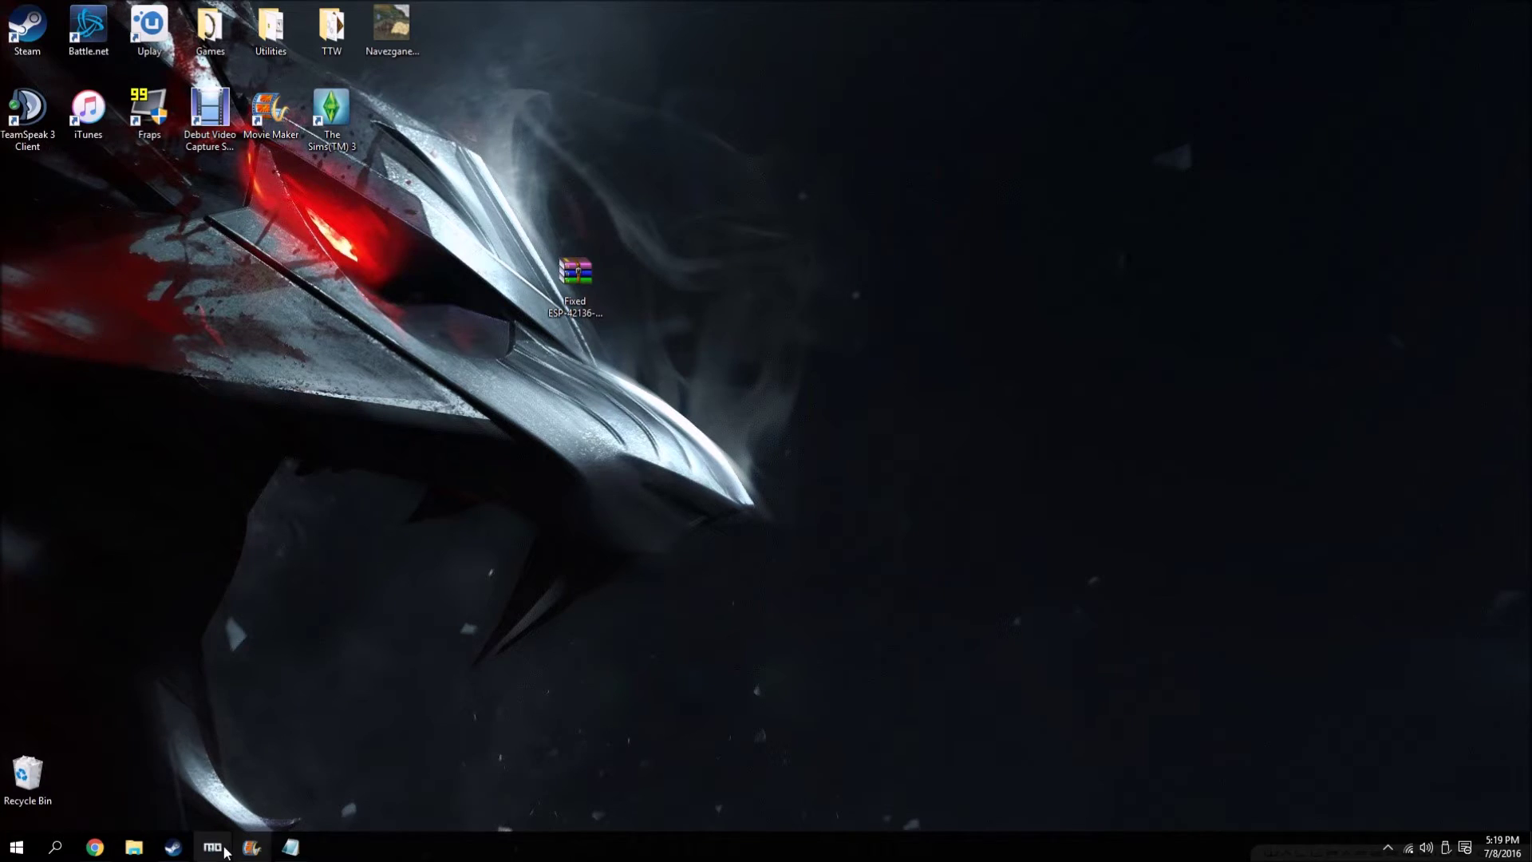
# - In Mod Organizer, install the Fixed ESP archive from the desktop under the name Monster Mod Wasteland Edition, merging it with the existing mod
pyautogui.click(212, 847)
pyautogui.click(19, 35)
pyautogui.doubleClick(401, 197)
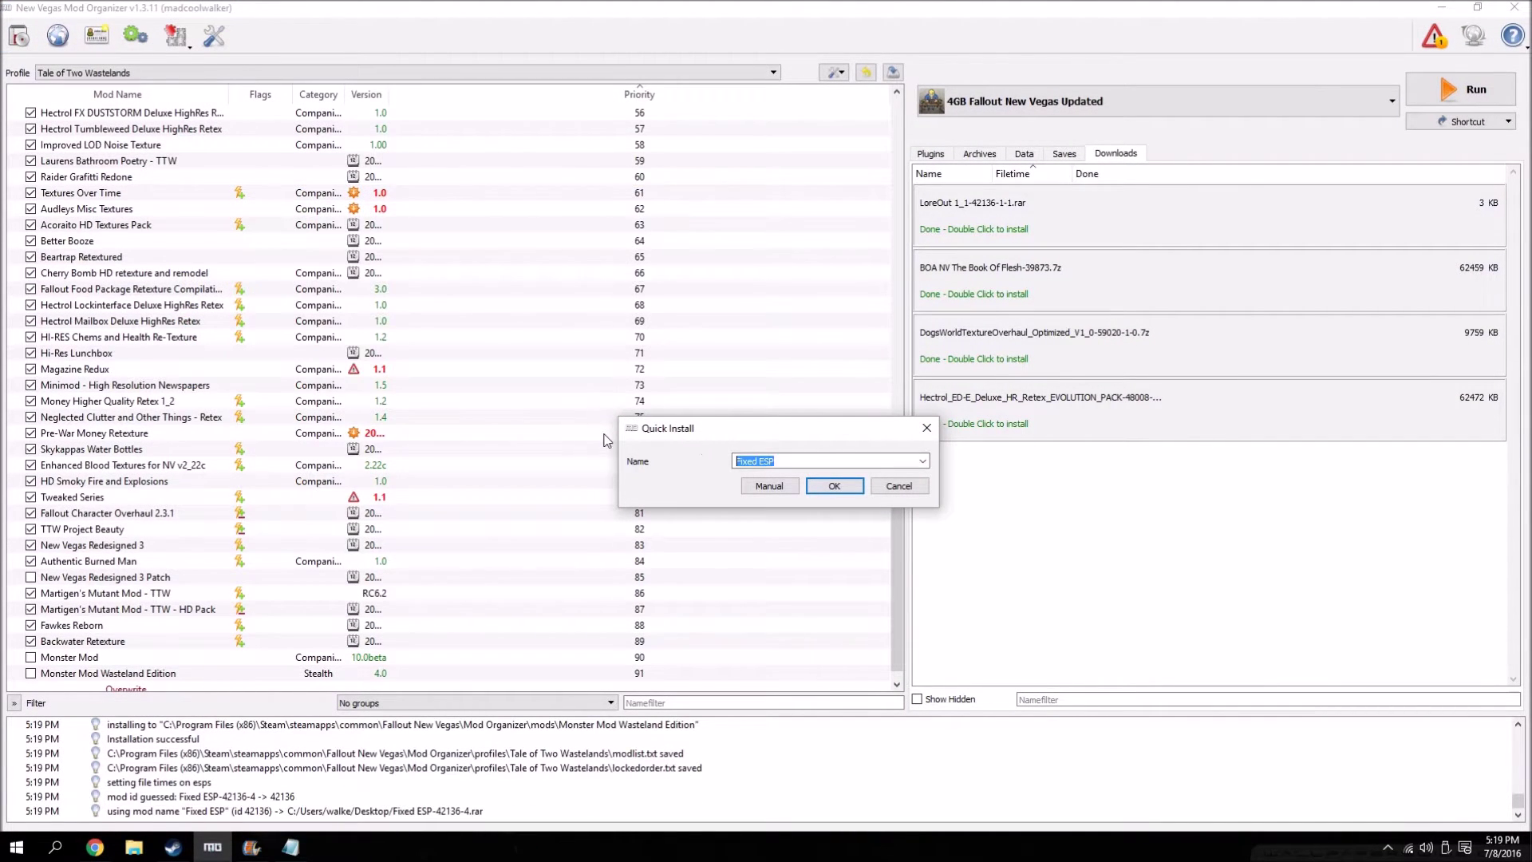
pyautogui.write('Monster Mod Wasteland Edition')
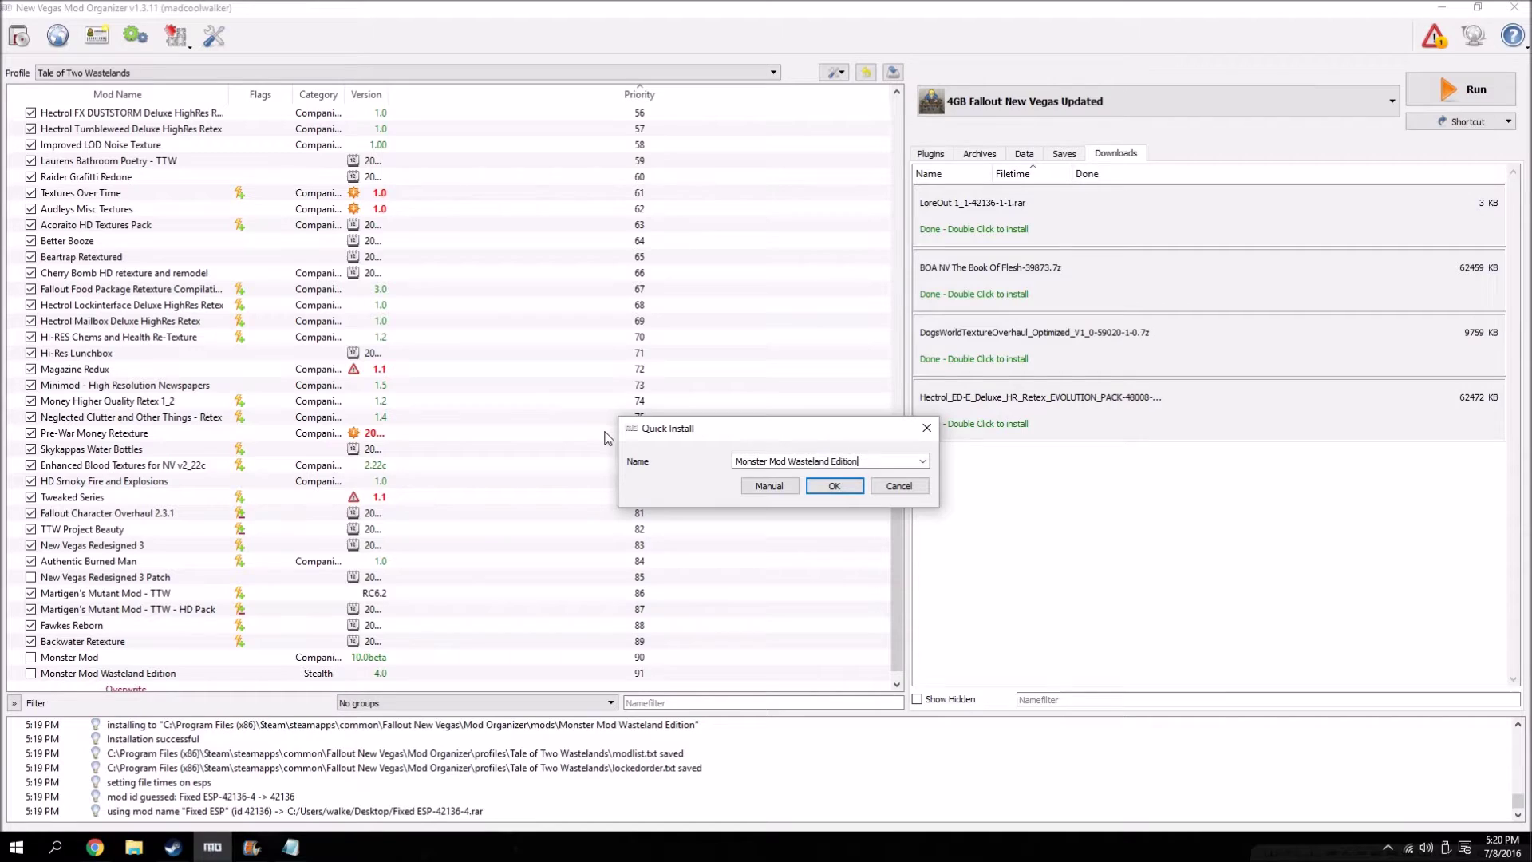
pyautogui.click(778, 485)
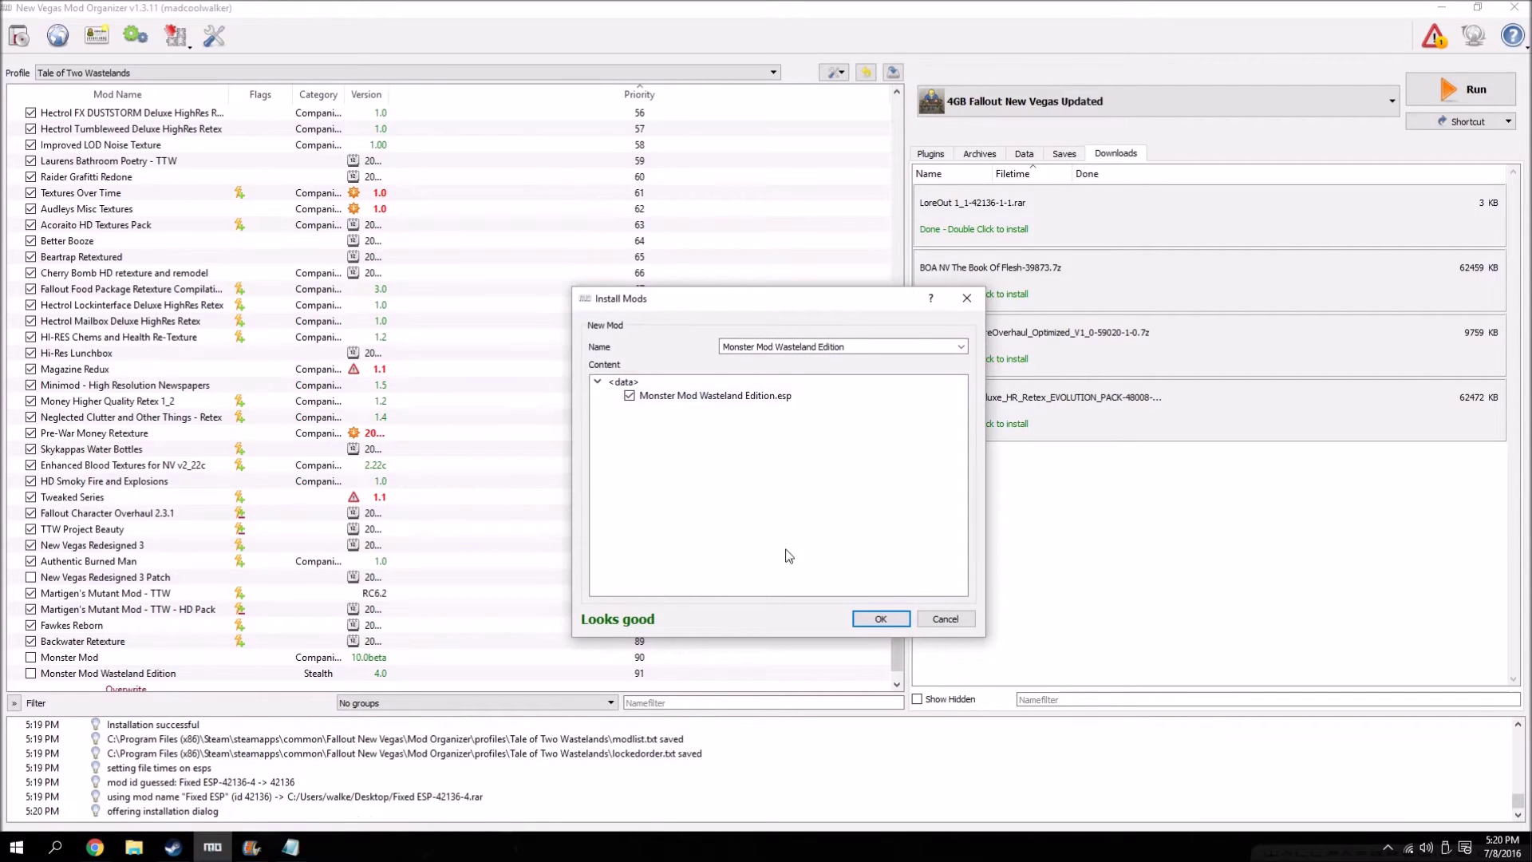
pyautogui.click(878, 620)
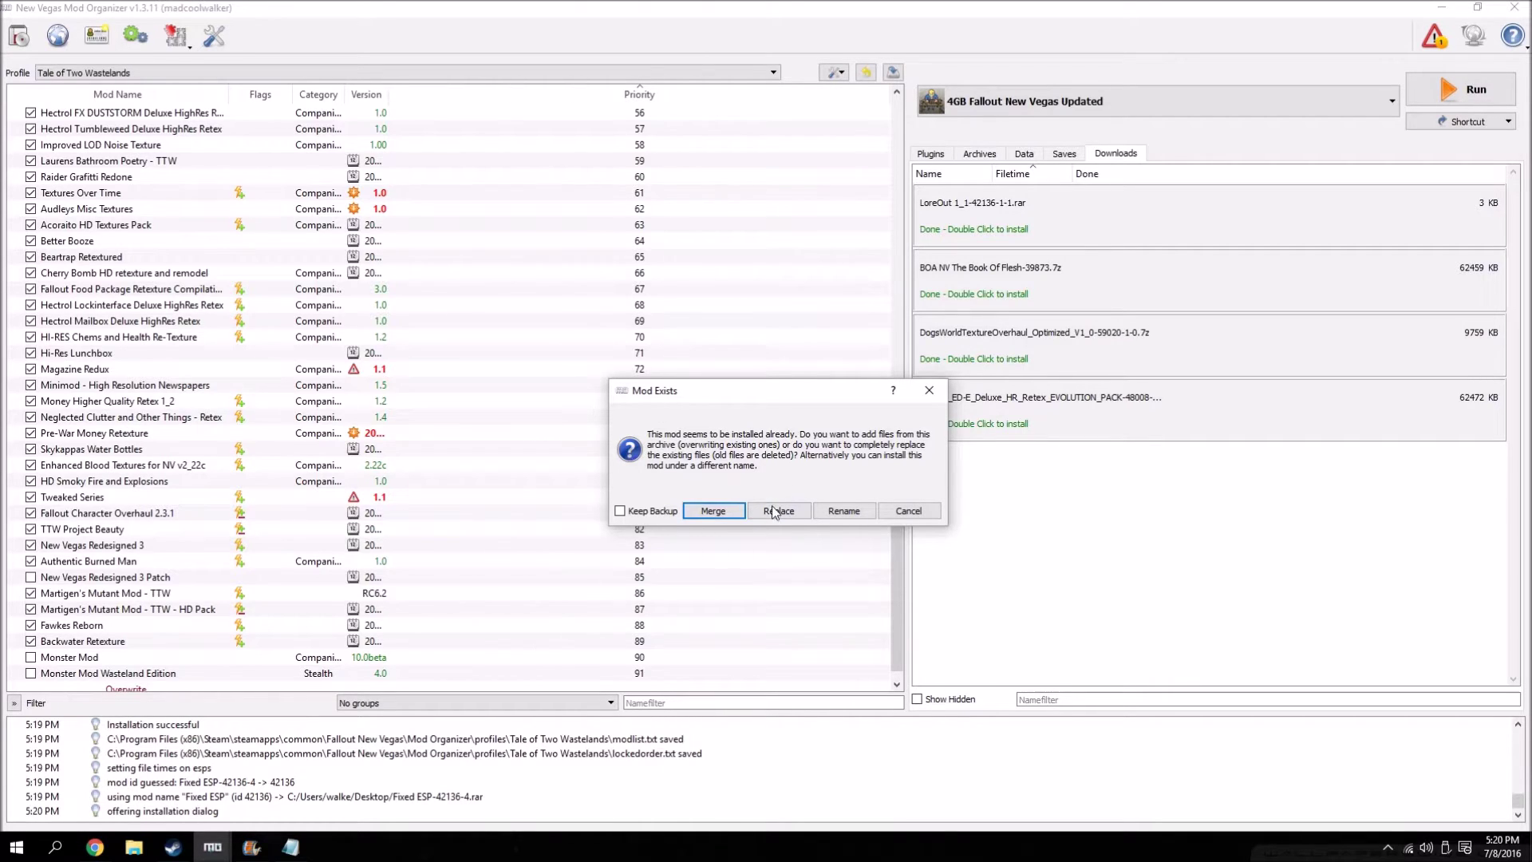
pyautogui.click(714, 510)
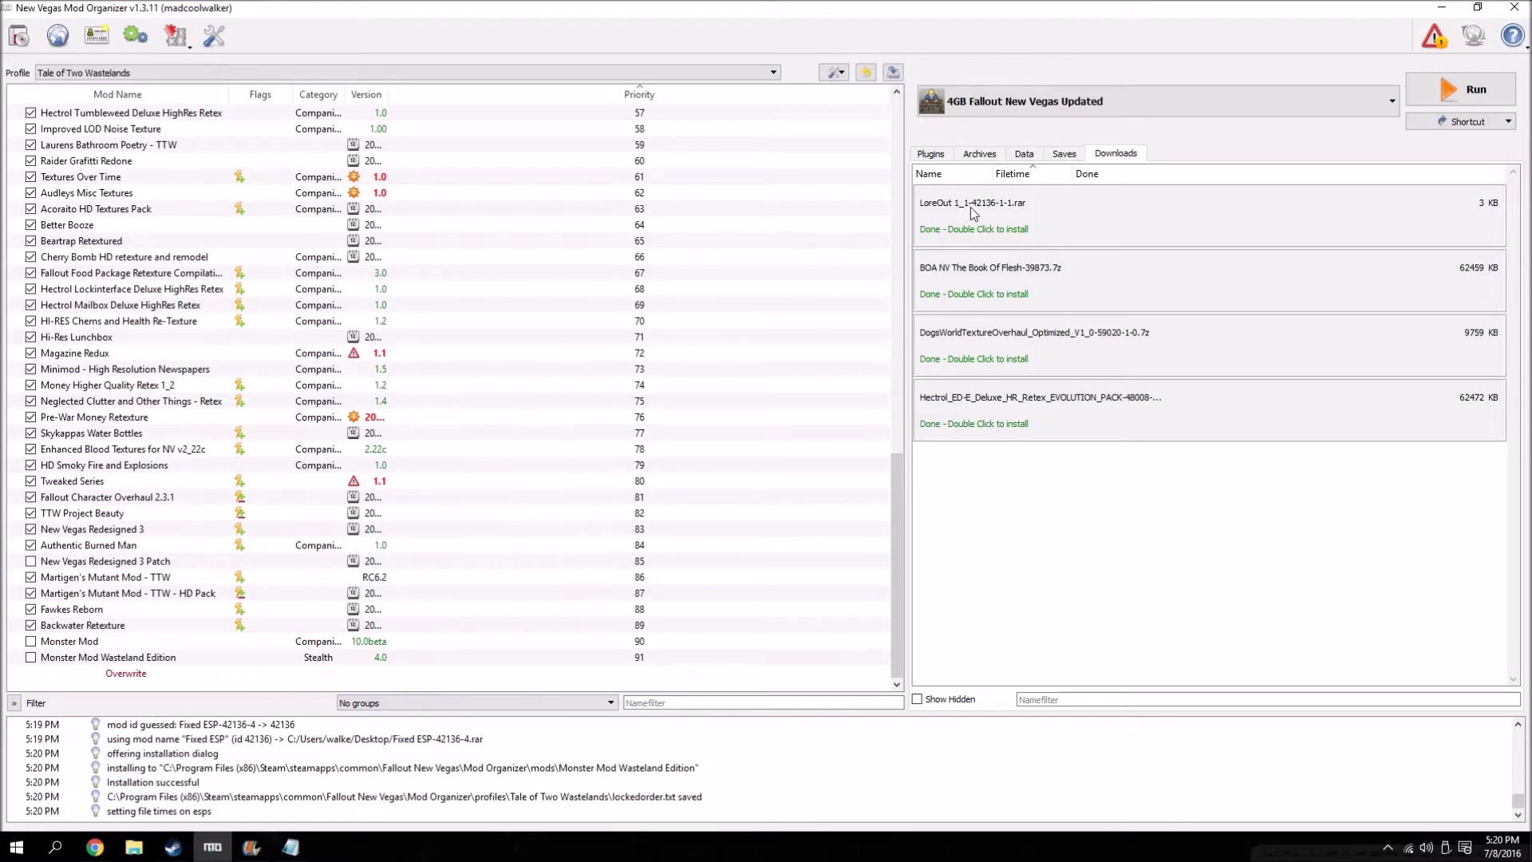
# - Manually install LoreOut 1_1-42136-1-1.rar under the name Monster Mod Wasteland Edition, merging it with the existing mod
pyautogui.moveTo(970, 207)
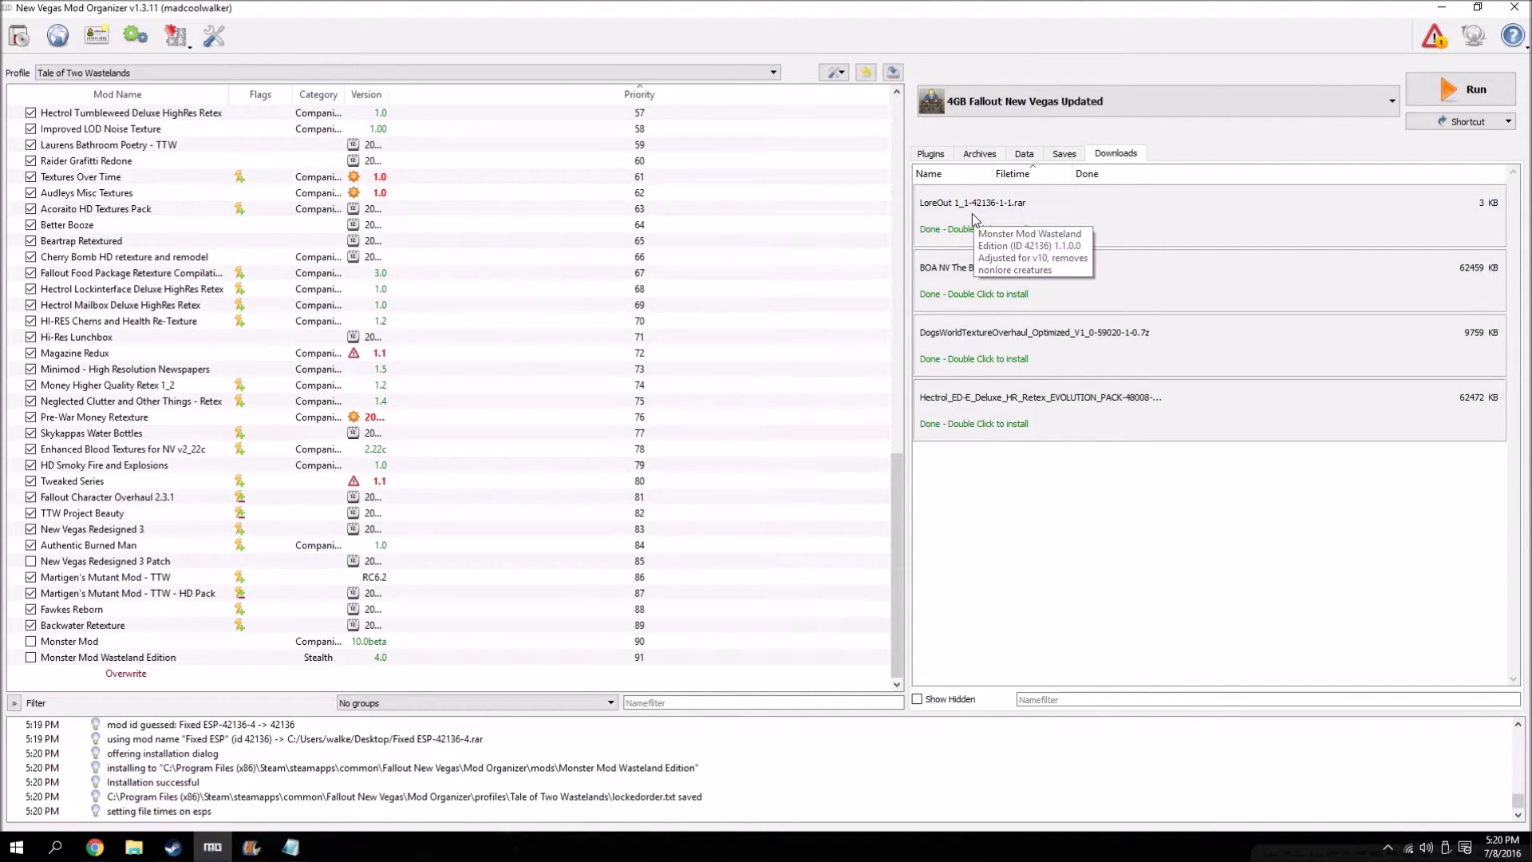
pyautogui.doubleClick(975, 213)
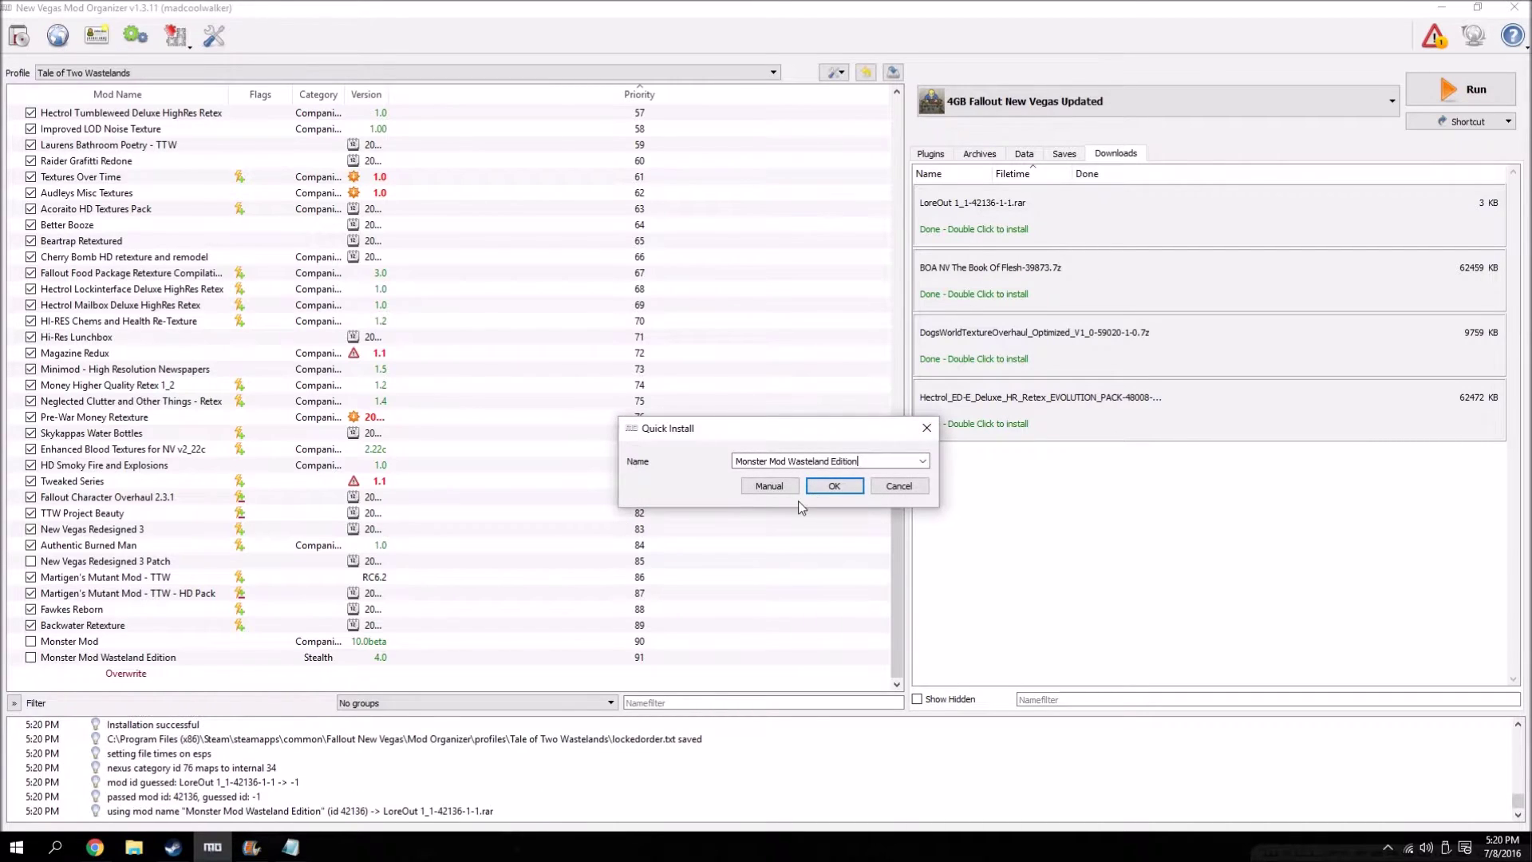
pyautogui.click(783, 491)
pyautogui.click(630, 395)
pyautogui.click(881, 619)
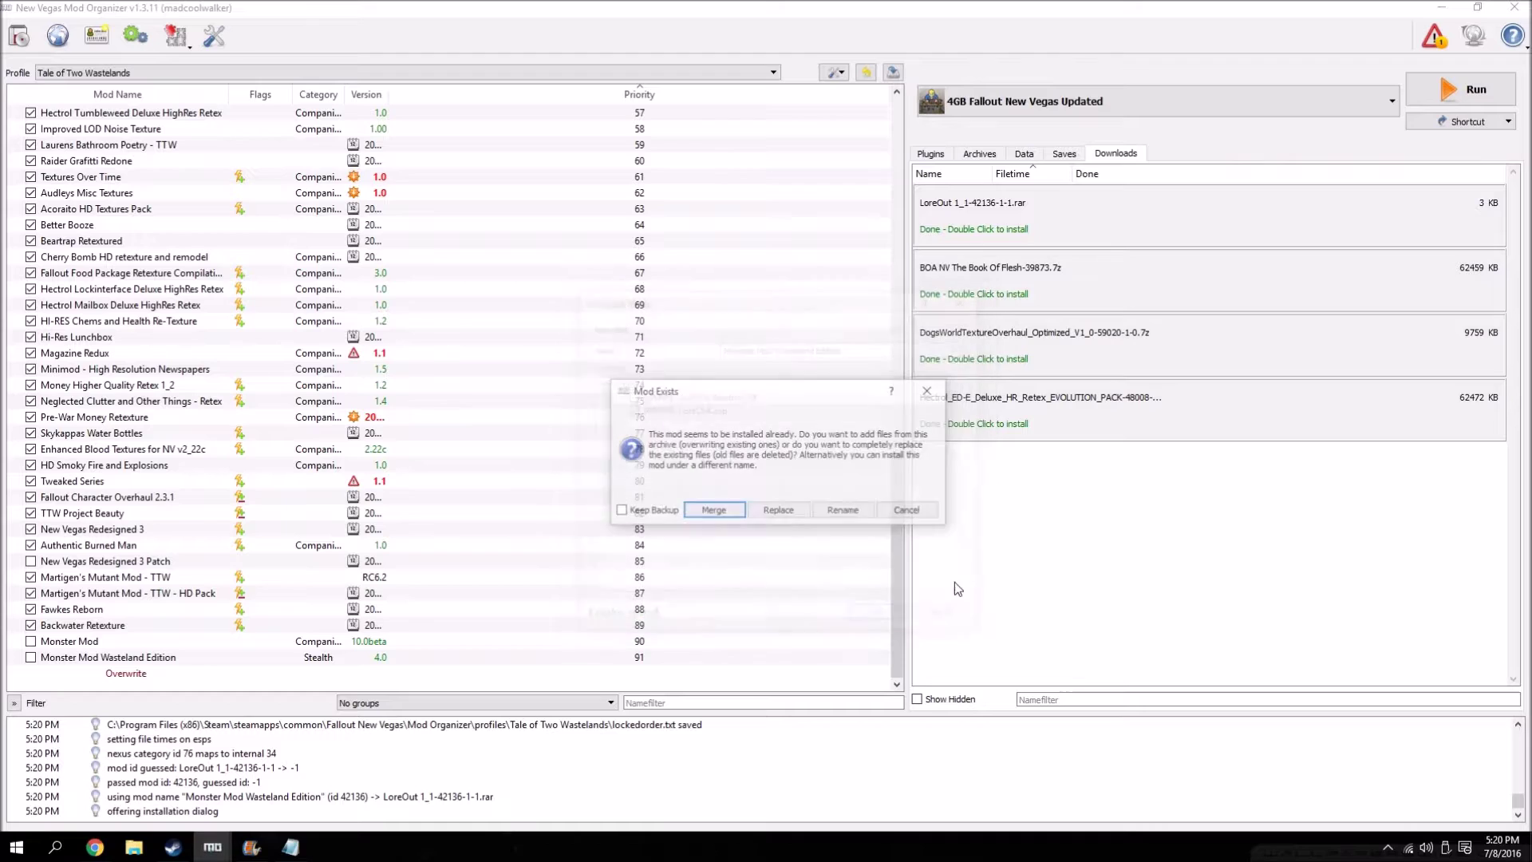
pyautogui.click(728, 507)
# - Remove the LoreOut archive from the downloads list and enable Monster Mod and Monster Mod Wasteland Edition
pyautogui.rightClick(1017, 217)
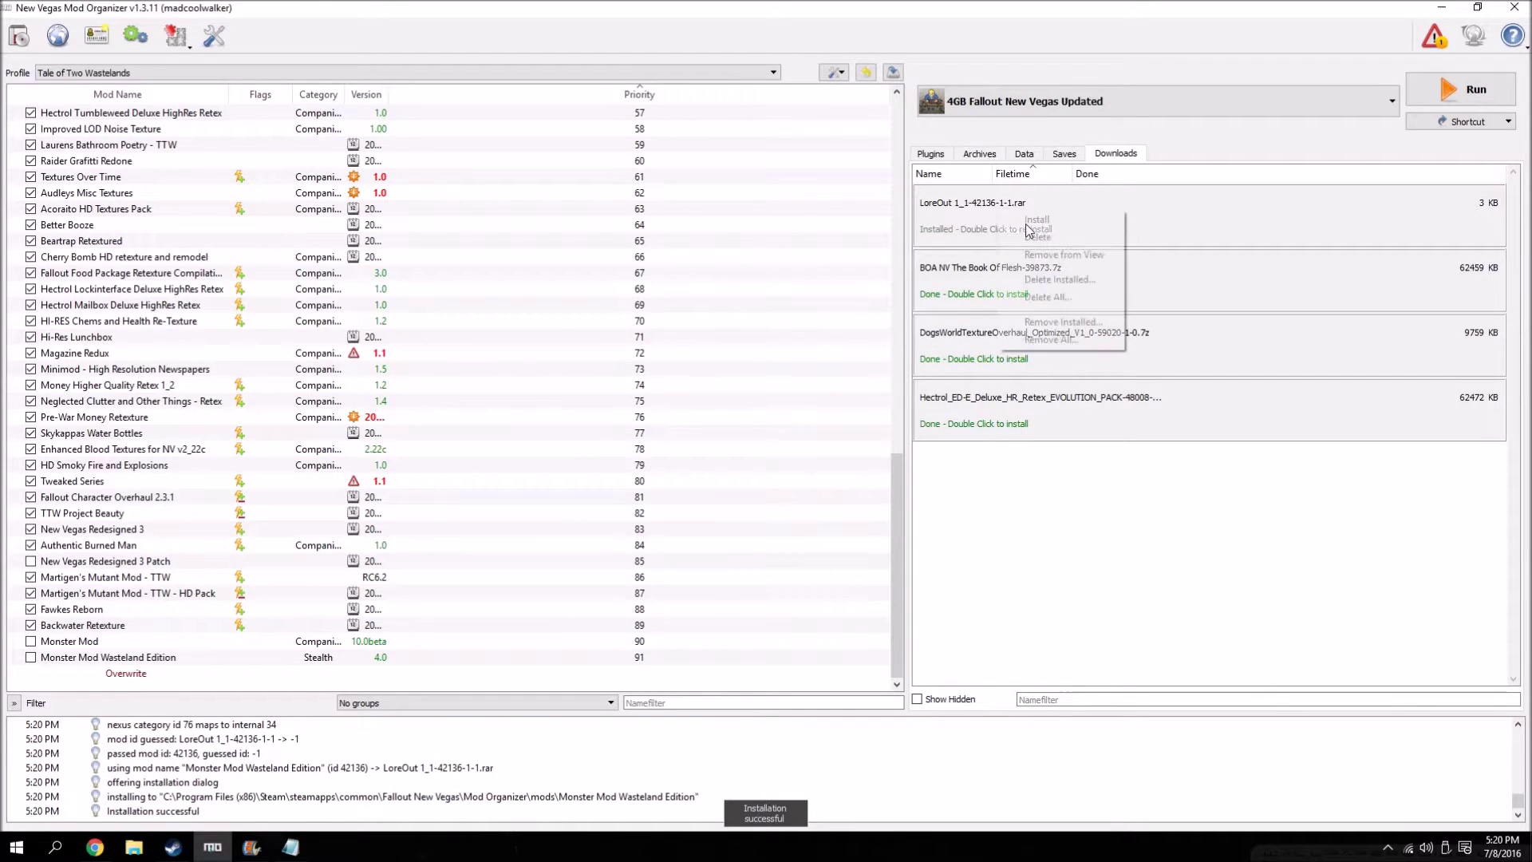
pyautogui.click(1061, 253)
pyautogui.click(31, 640)
pyautogui.click(31, 657)
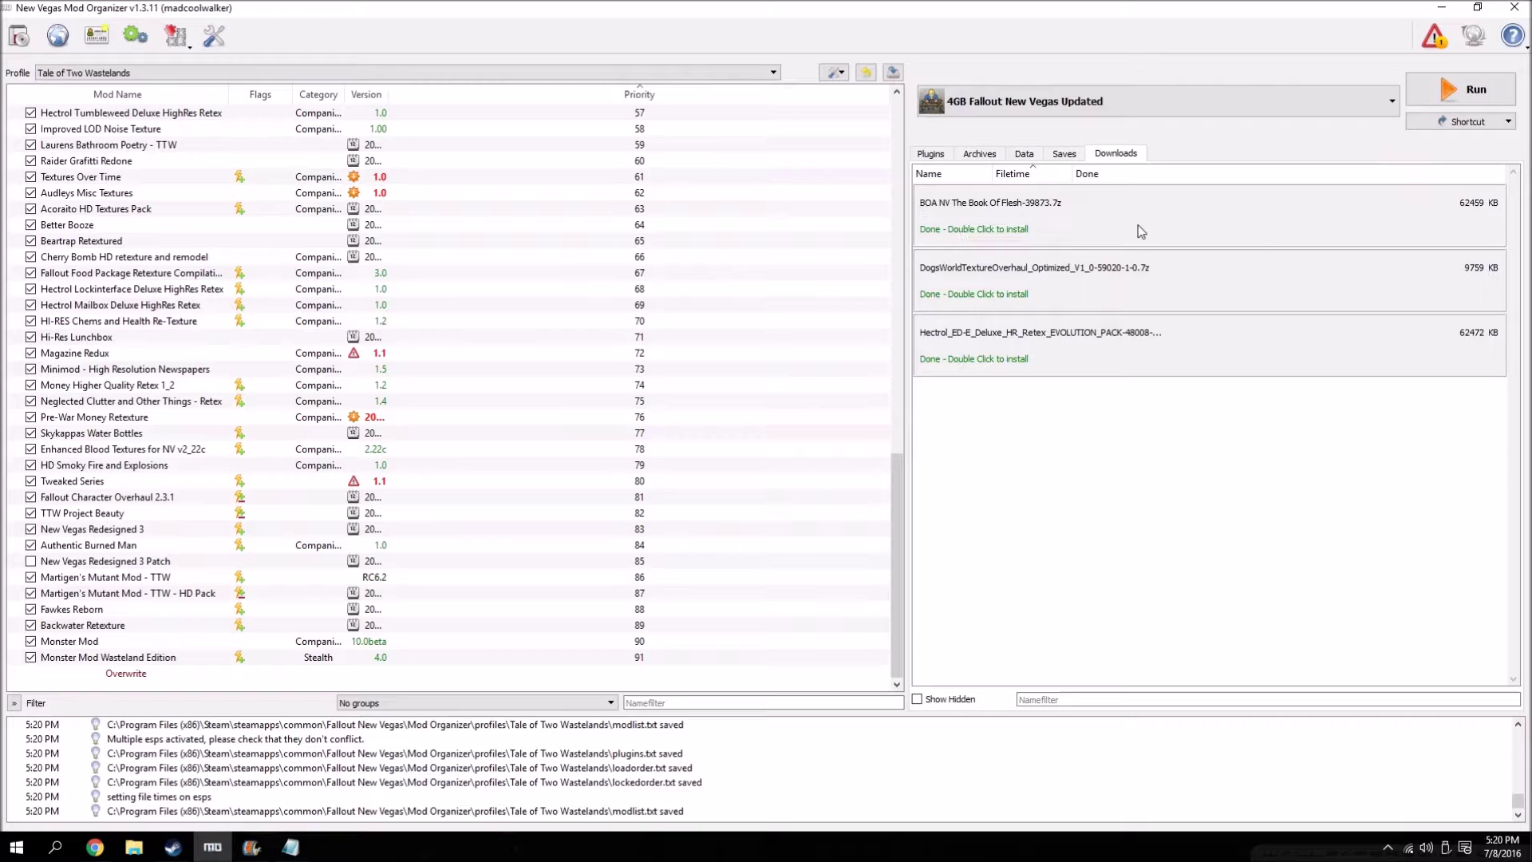
# - Begin a manual installation of BOA NV The Book Of Flesh-39873.7z and name the mod aMidianBorn NV Book Of Flesh
pyautogui.doubleClick(1035, 214)
pyautogui.click(776, 492)
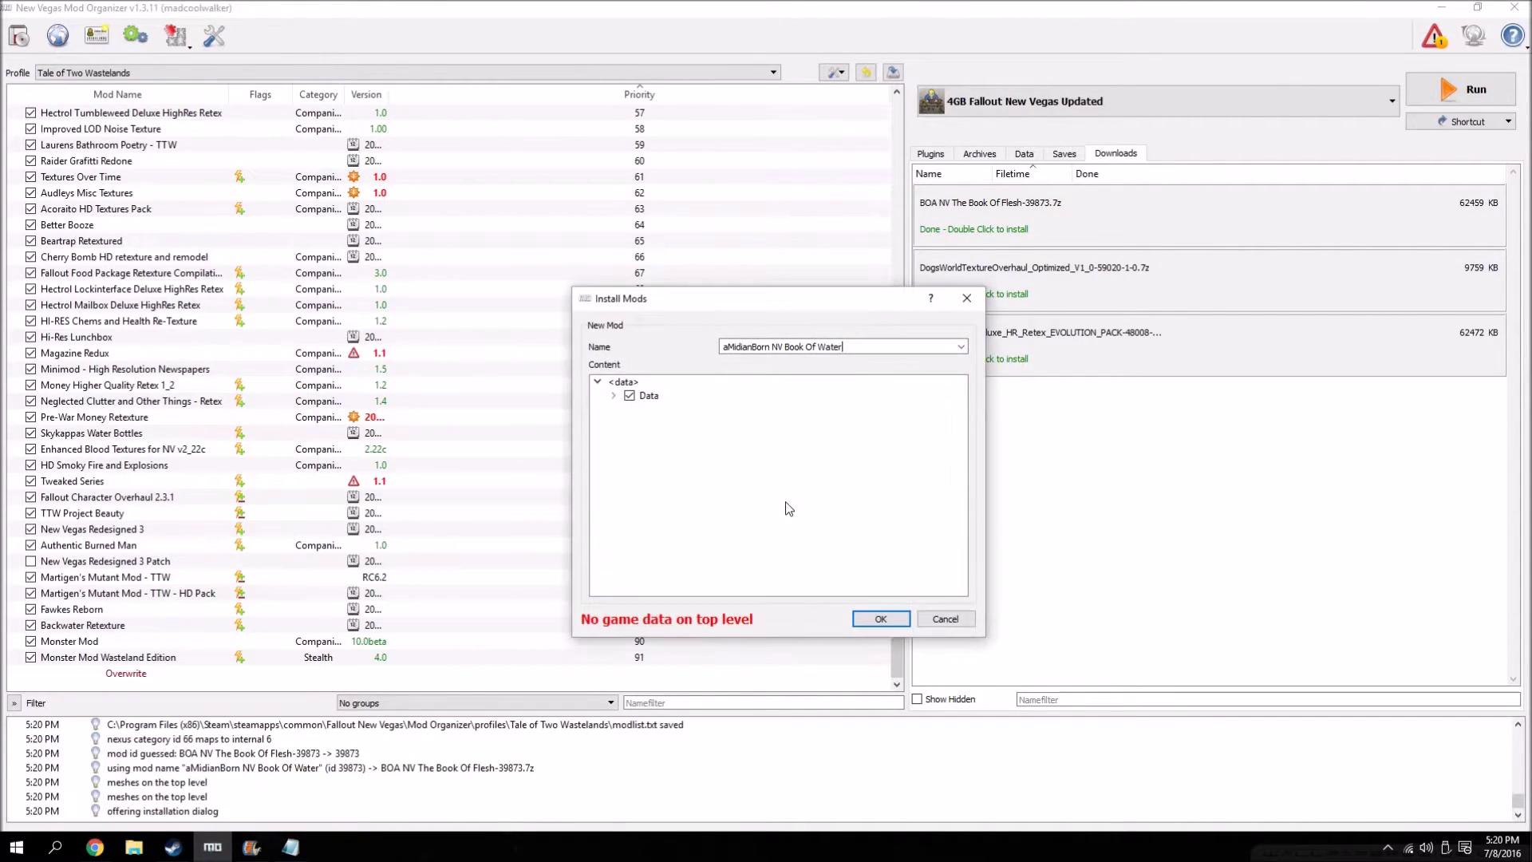
pyautogui.moveTo(836, 351); pyautogui.dragTo(819, 352)
pyautogui.write('Flesh')
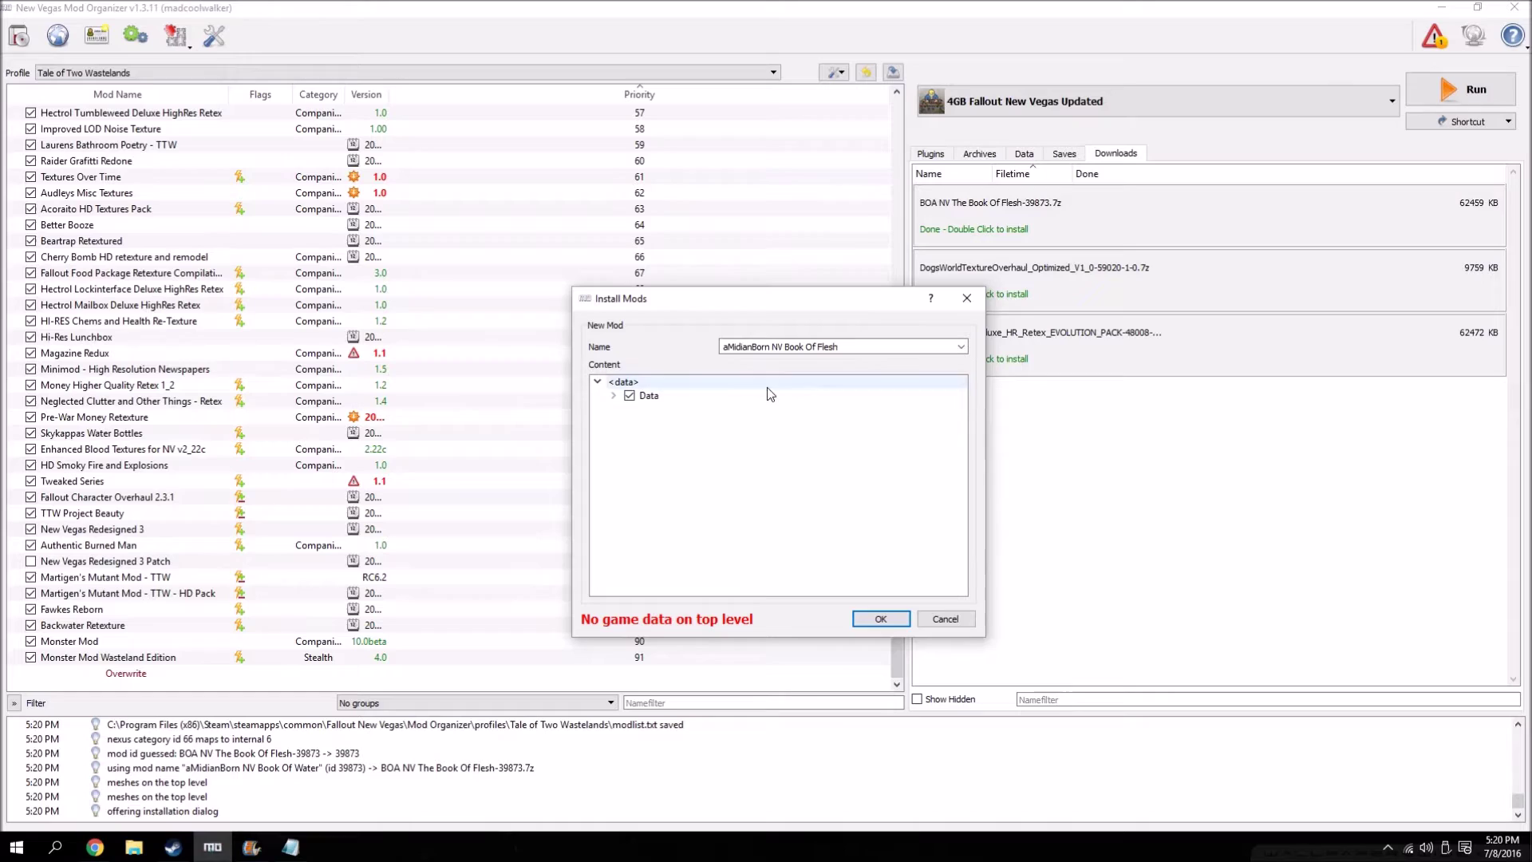
# - Make the archive's Data folder the data directory, install the Book Of Flesh mod, and remove its archive from the downloads list
pyautogui.click(613, 395)
pyautogui.click(642, 397)
pyautogui.rightClick(644, 398)
pyautogui.click(679, 412)
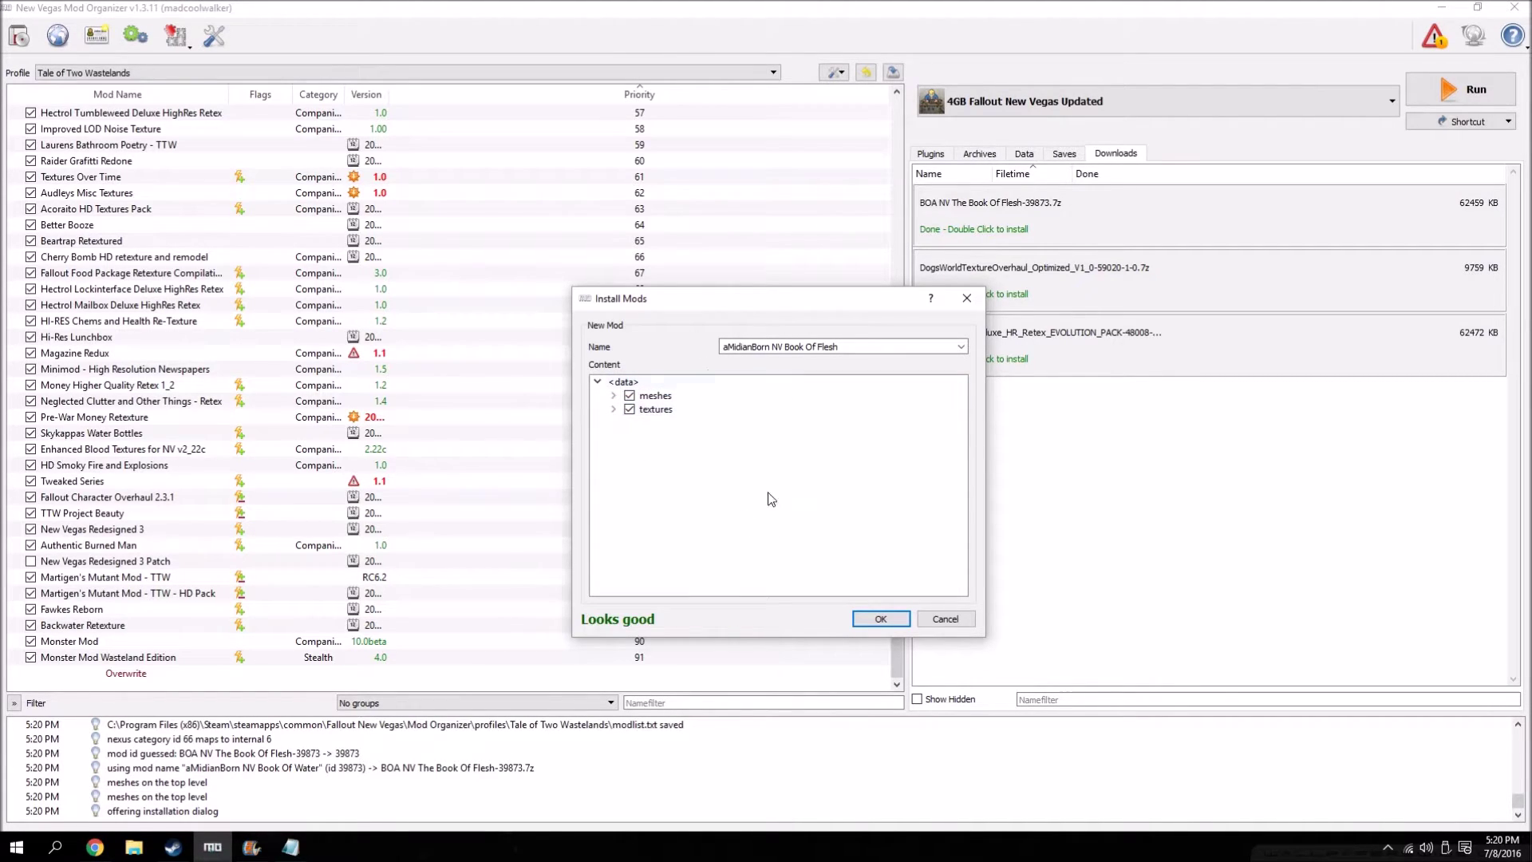
pyautogui.click(880, 618)
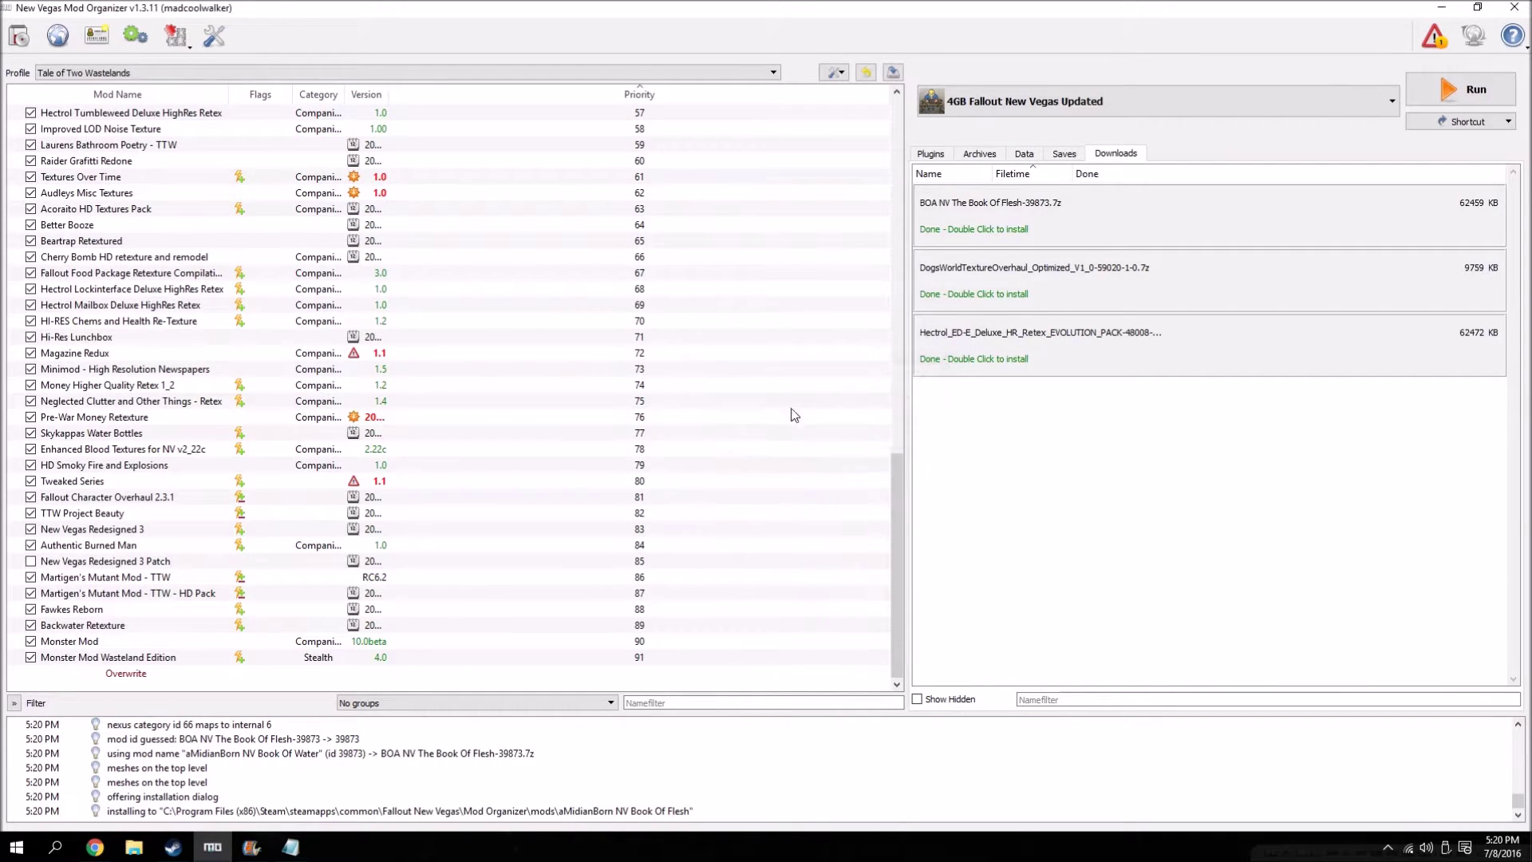
pyautogui.rightClick(1010, 222)
pyautogui.click(1075, 269)
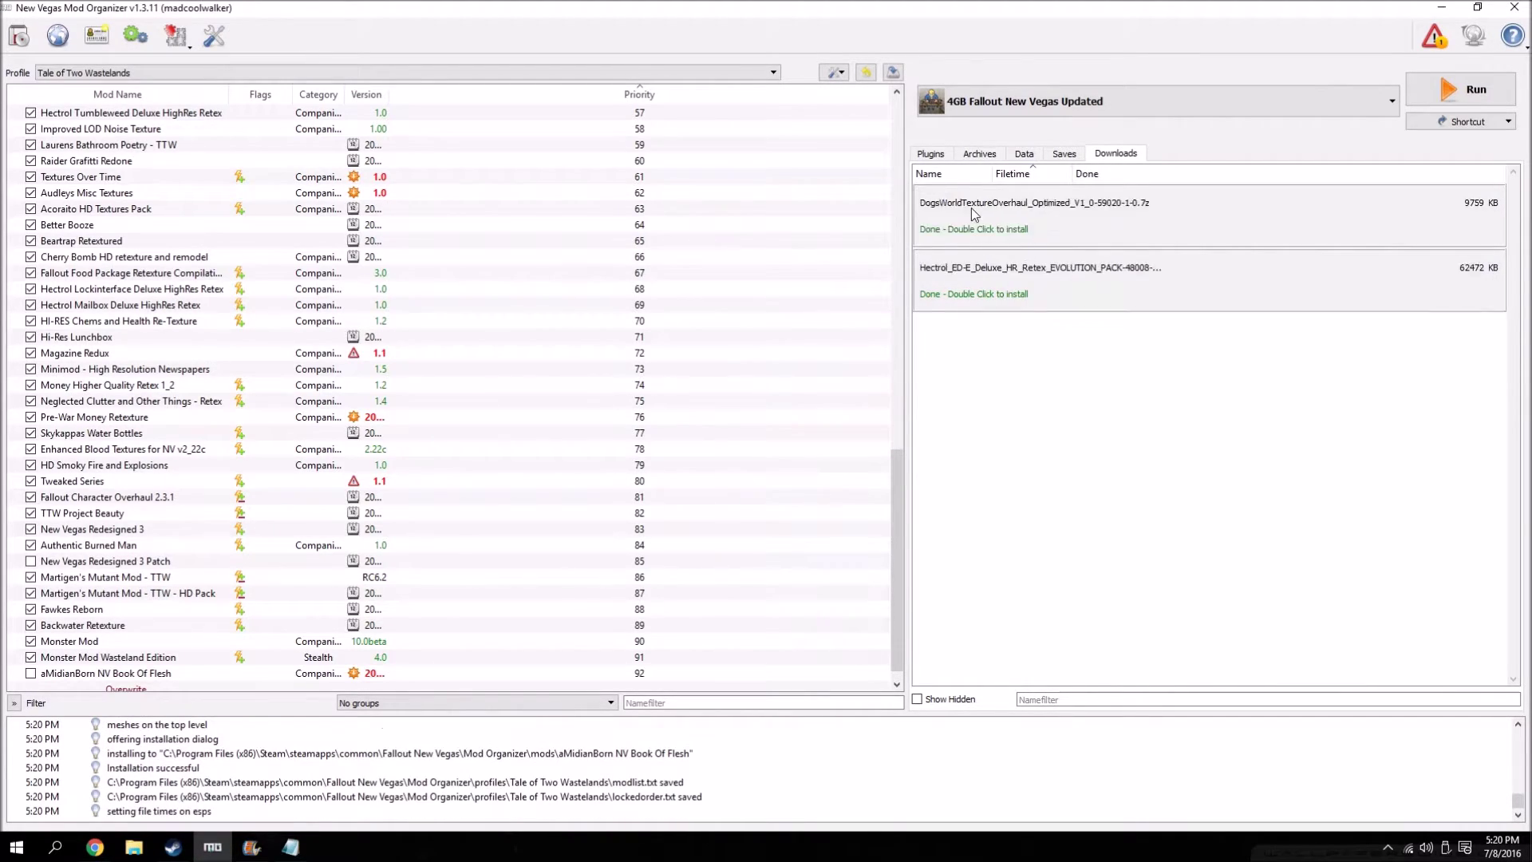
# - Manually install Its a Dogs World - Dog Texture Overhaul without its four FODogTextureFinal JPGs and text file, and remove its archive from the downloads list
pyautogui.doubleClick(1003, 229)
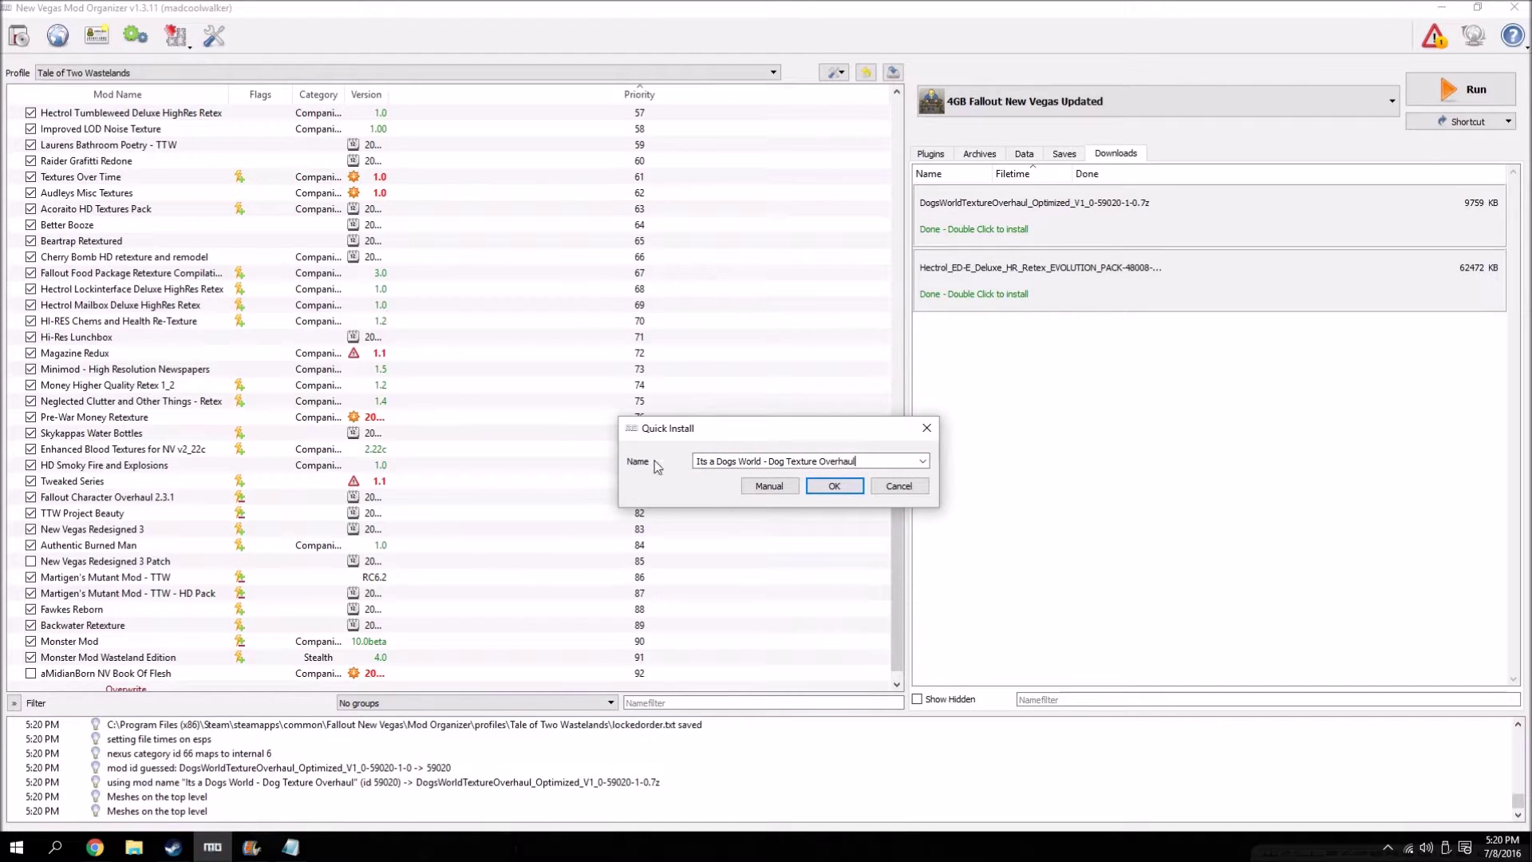
pyautogui.click(763, 489)
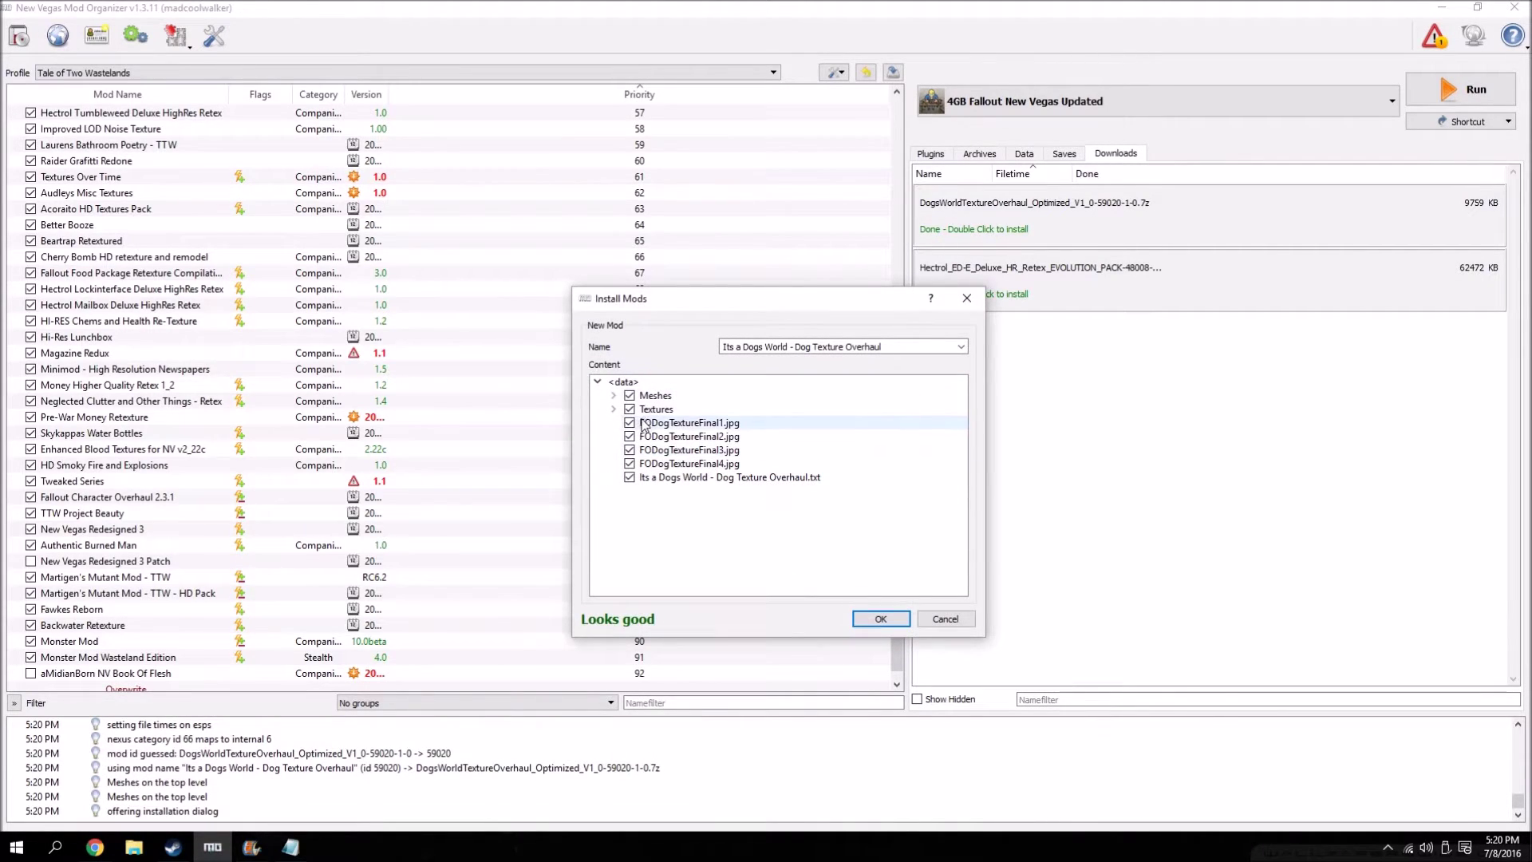
pyautogui.click(629, 422)
pyautogui.click(630, 437)
pyautogui.click(630, 450)
pyautogui.click(630, 464)
pyautogui.click(629, 478)
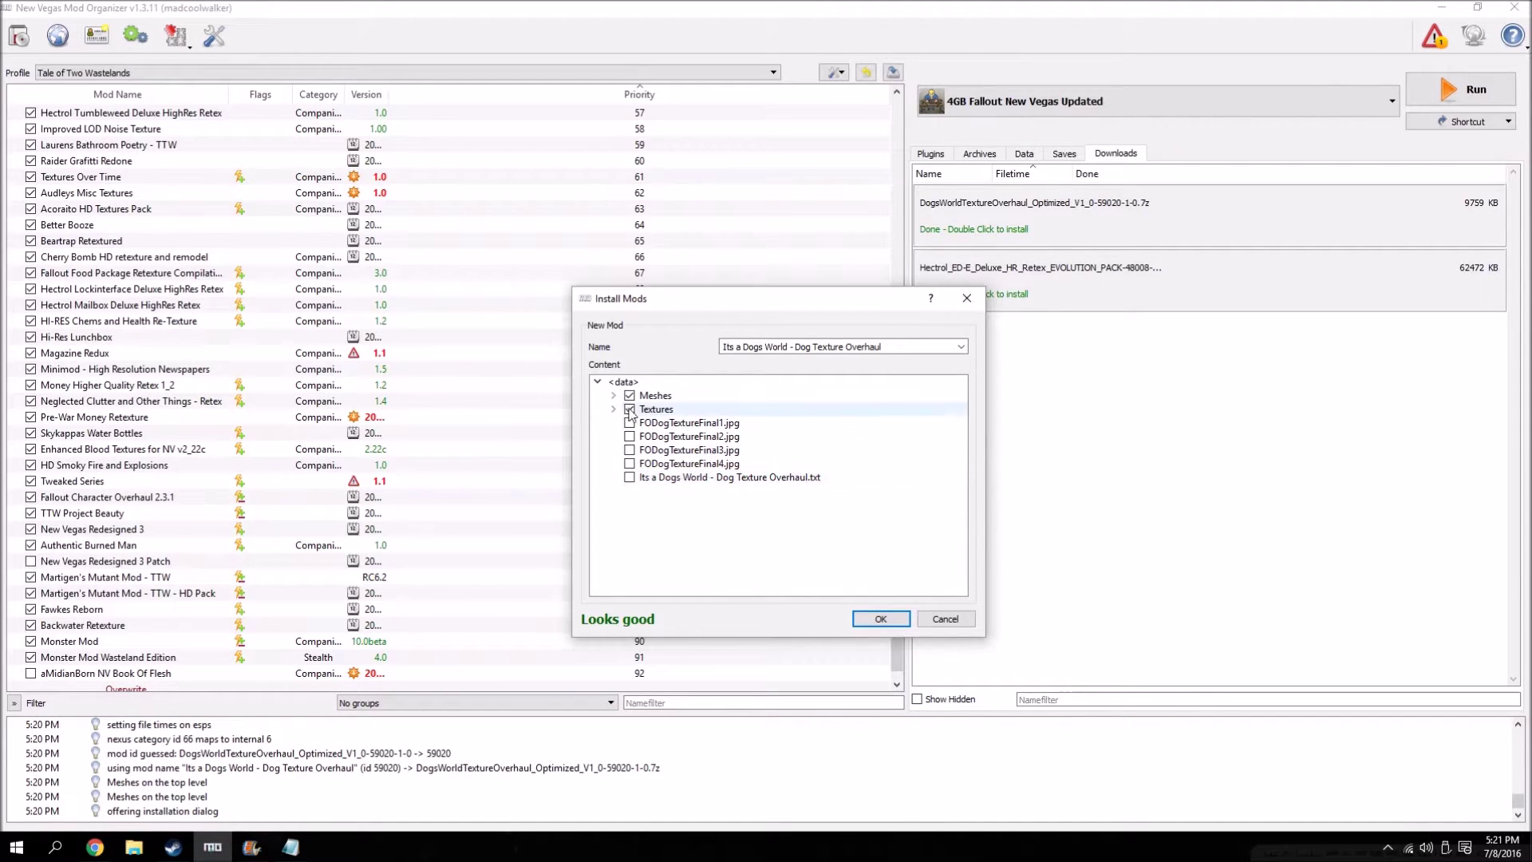
pyautogui.click(881, 621)
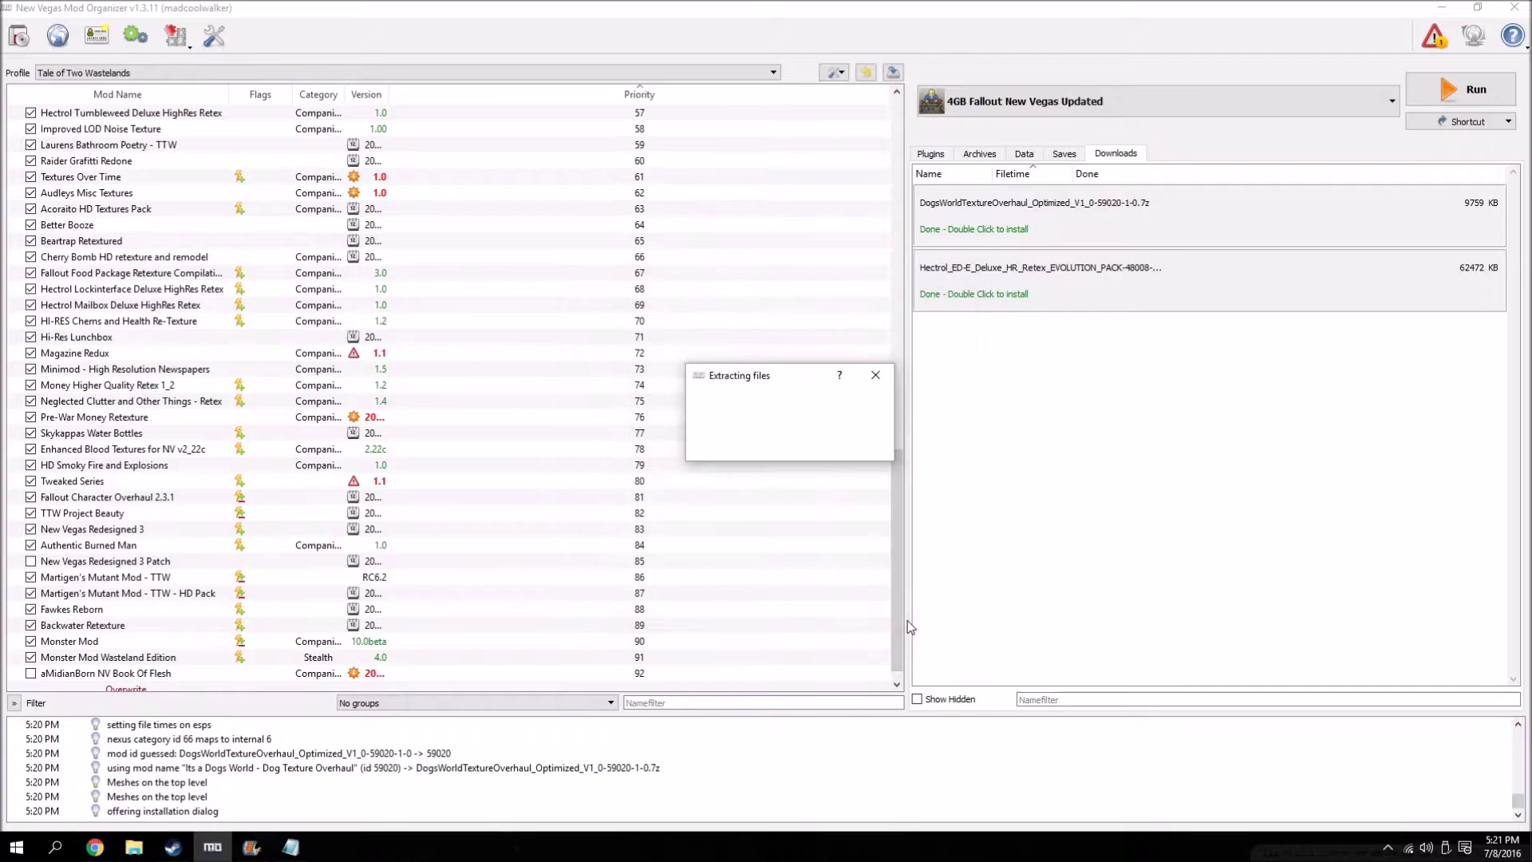
pyautogui.rightClick(968, 231)
pyautogui.click(1028, 263)
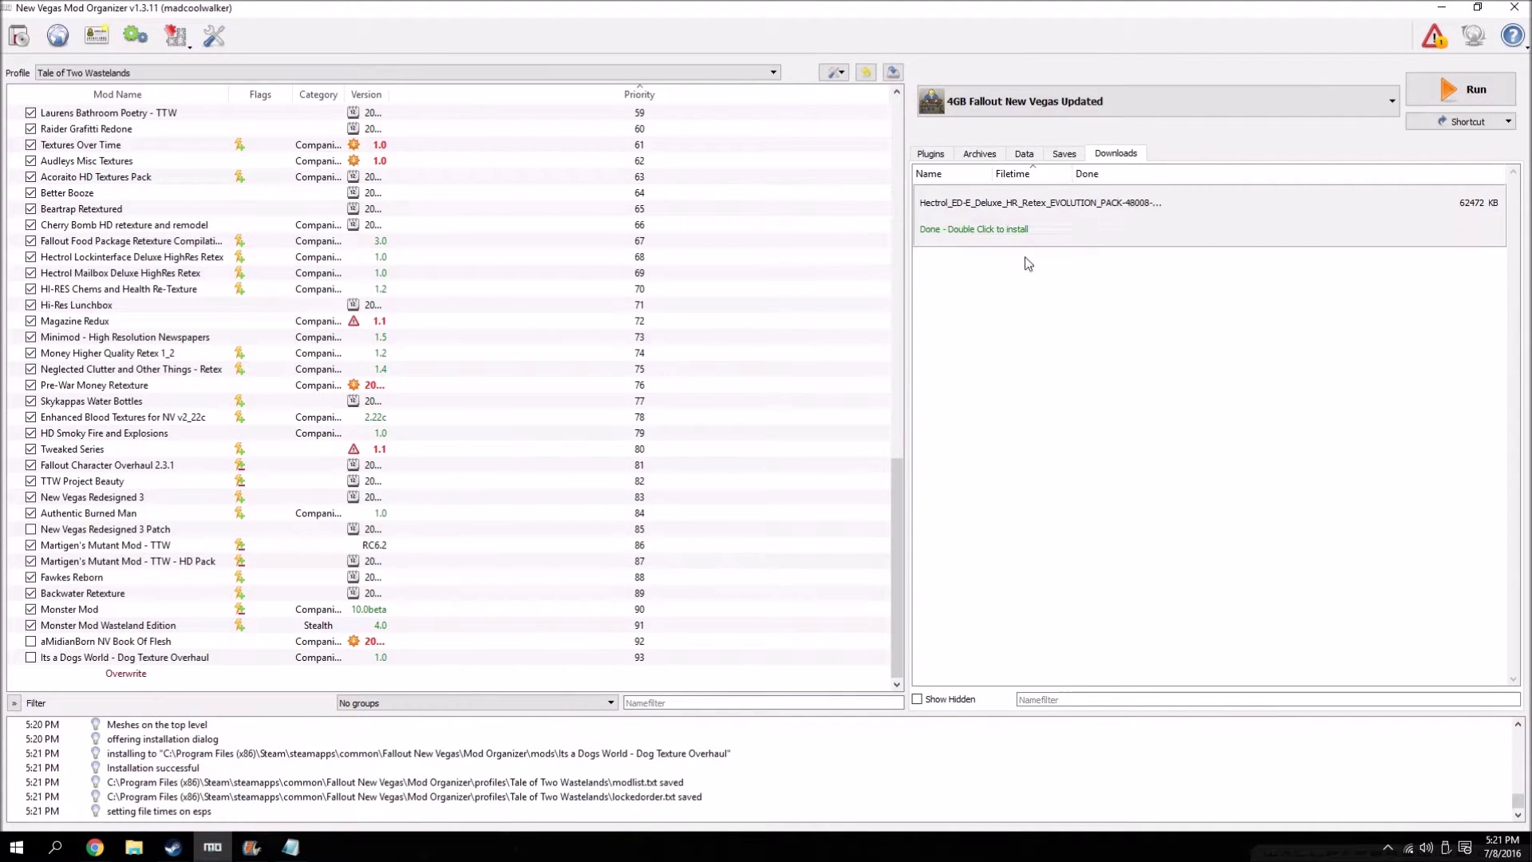
# - Install Hectrol ED-E Deluxe HR Retex EVOLUTION PACK in High Res [2048x2048] without additional options, and remove its archive from the downloads list
pyautogui.doubleClick(954, 229)
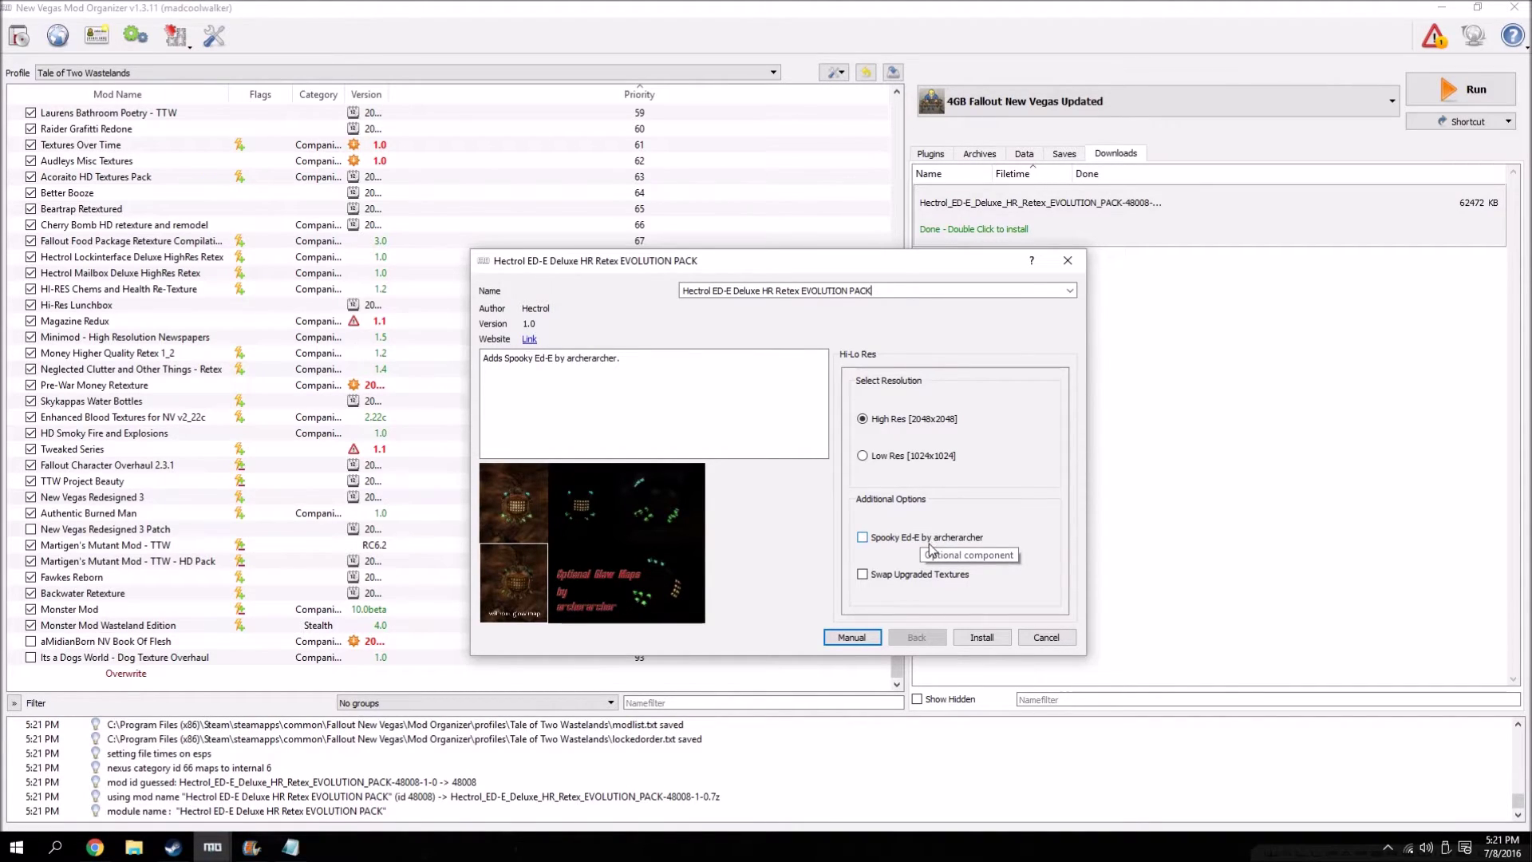
pyautogui.click(911, 580)
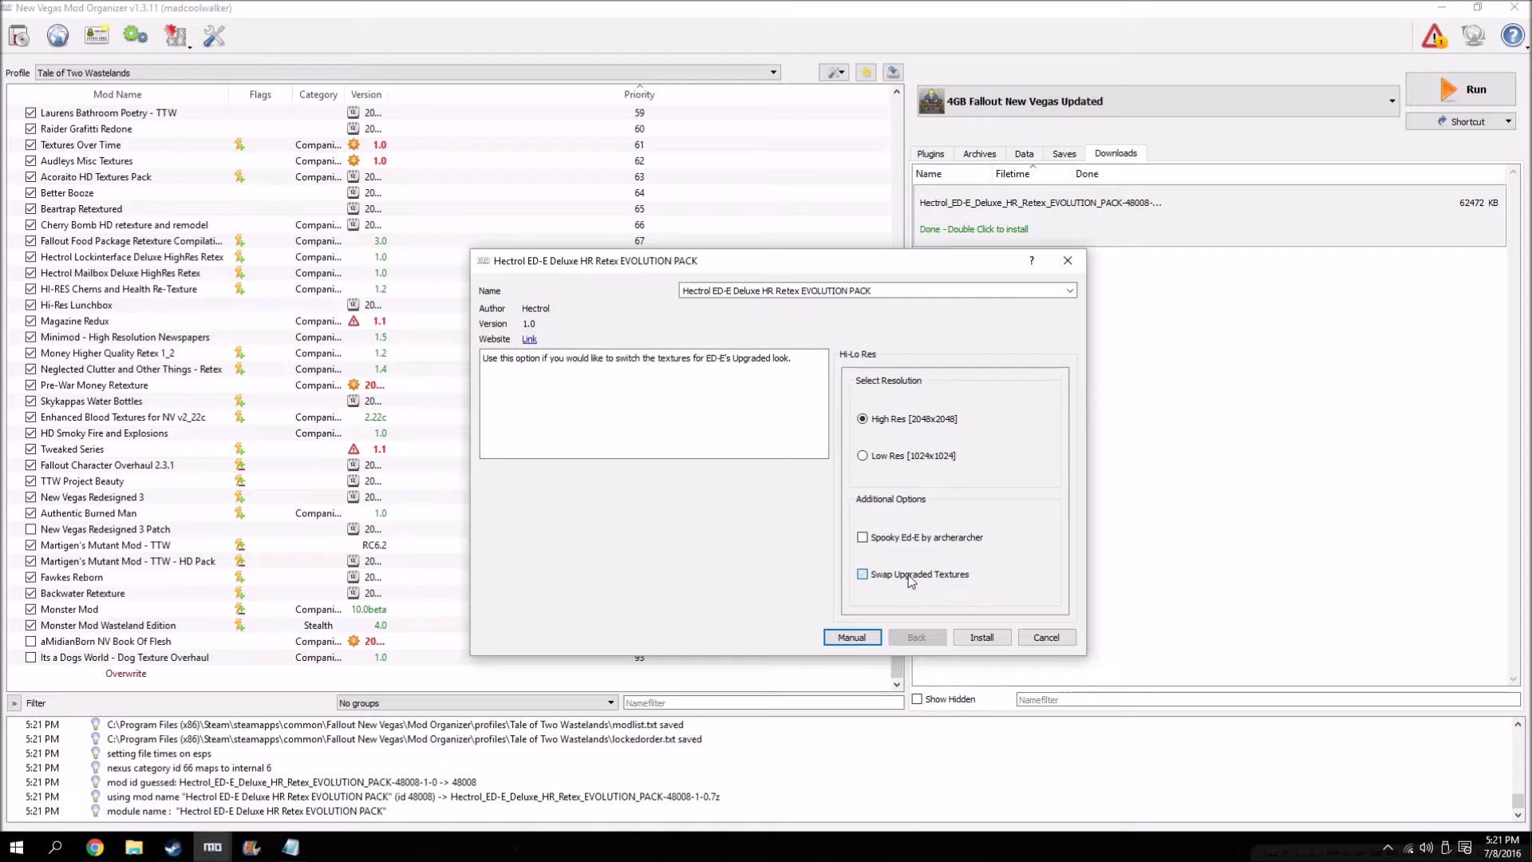
pyautogui.click(981, 636)
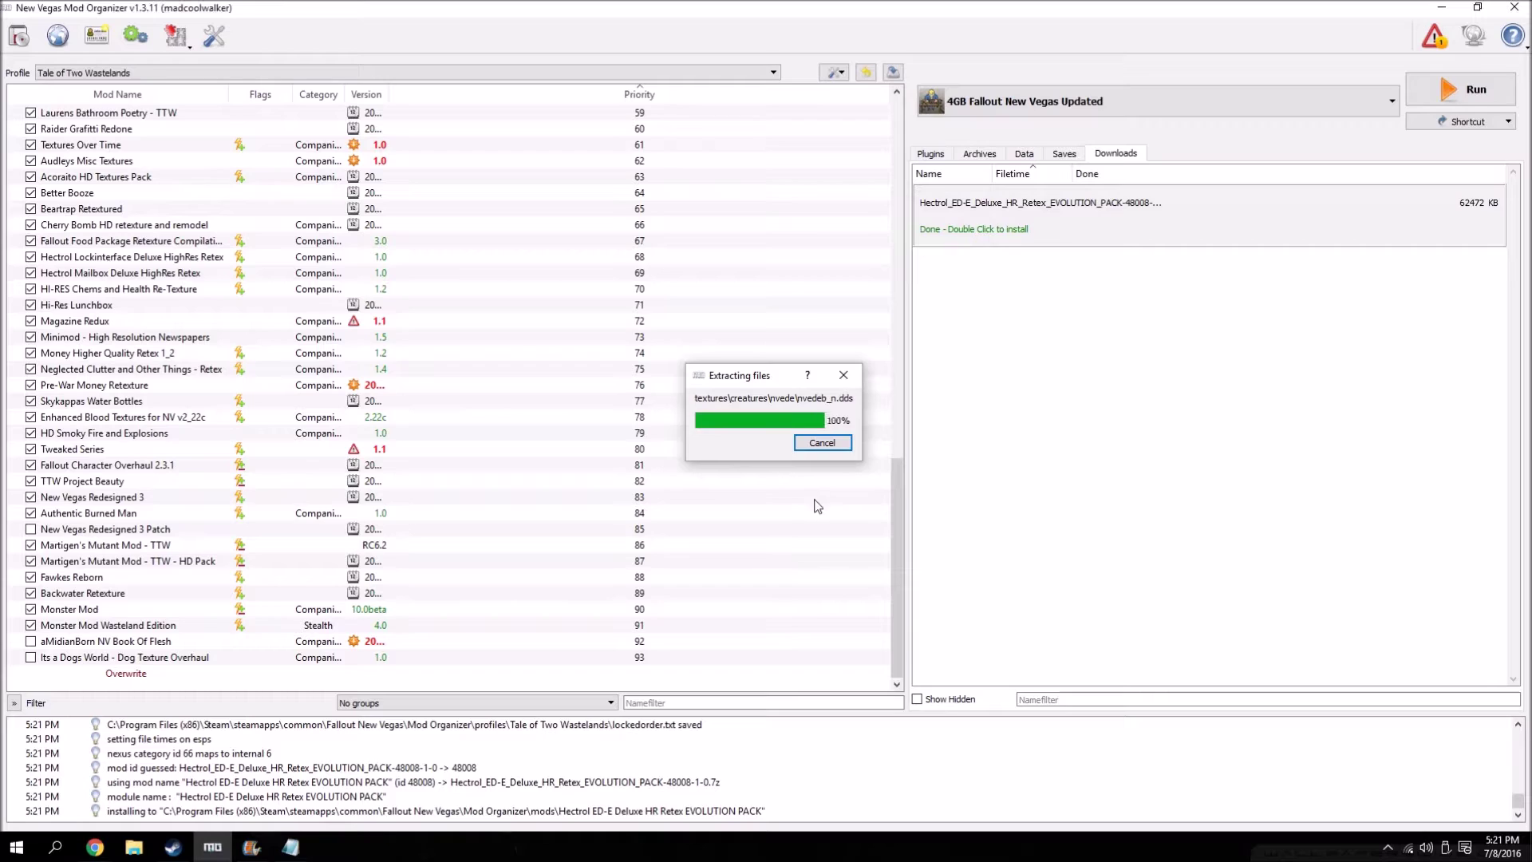
pyautogui.rightClick(1003, 213)
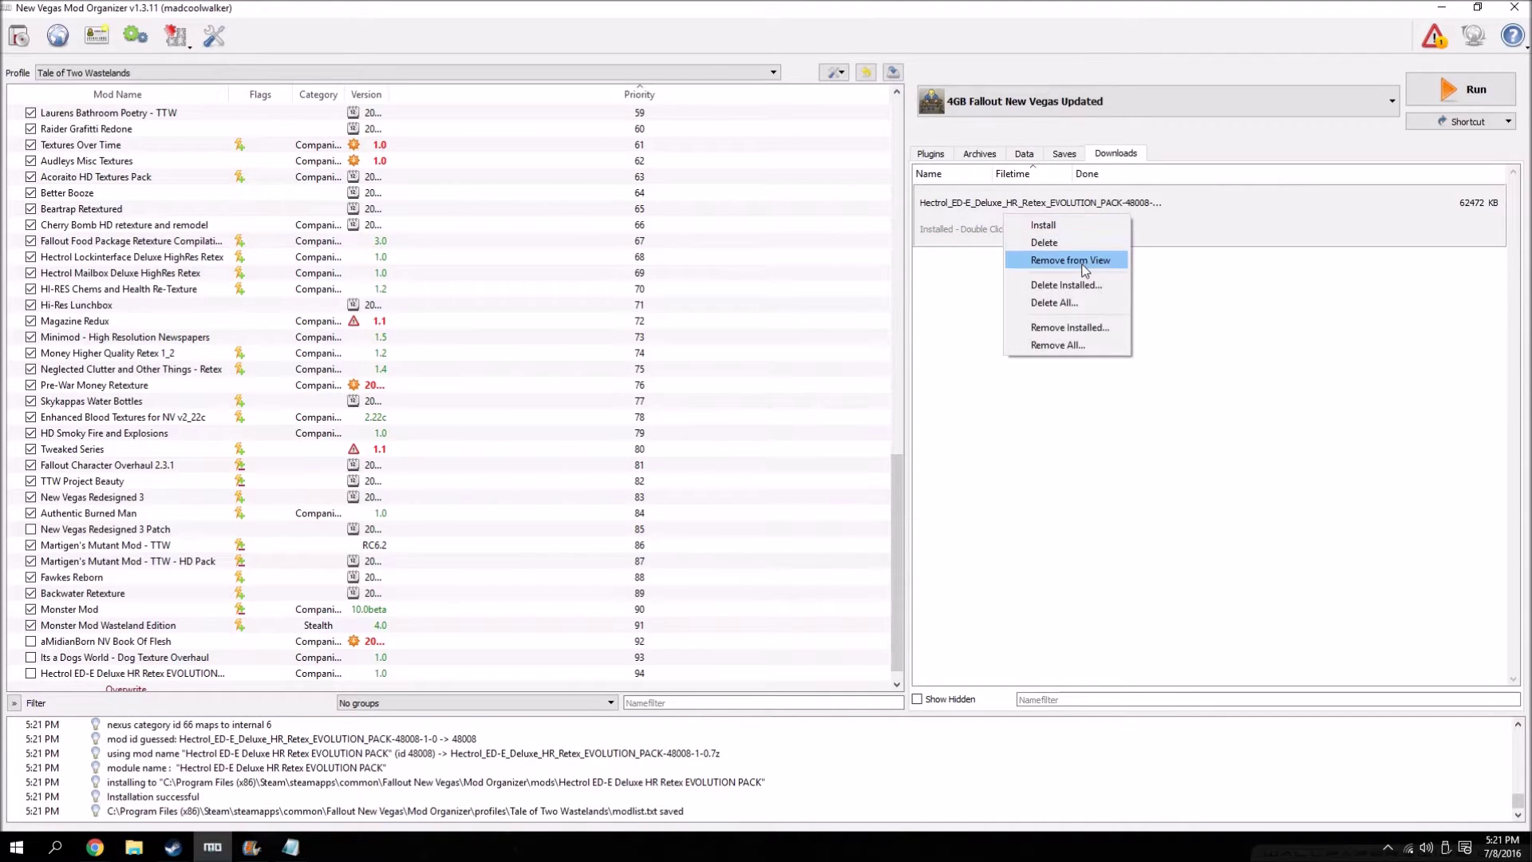
pyautogui.click(1085, 272)
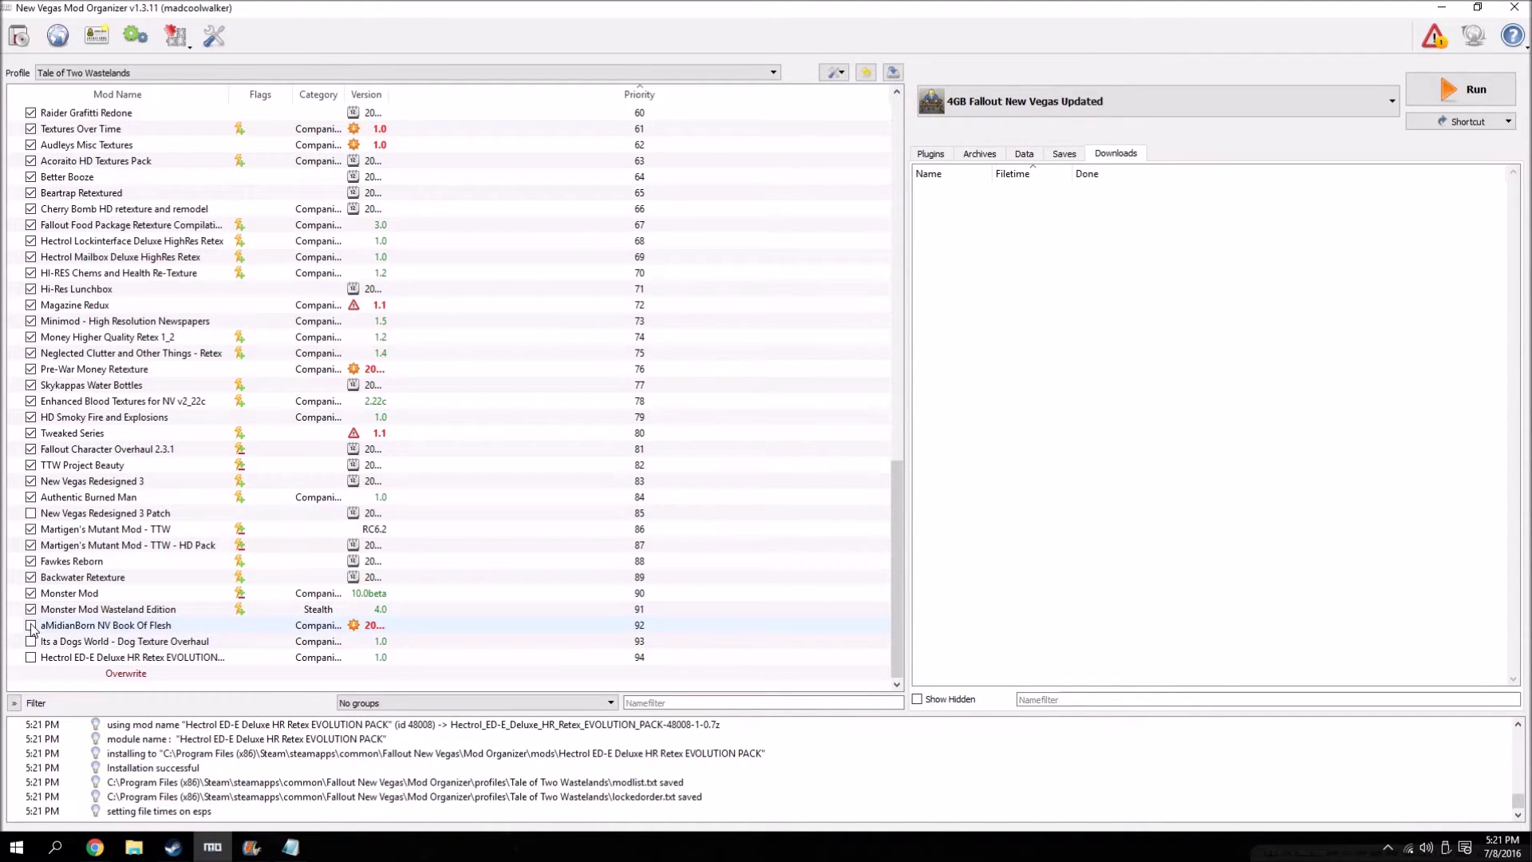
# - Enable aMidianBorn NV Book Of Flesh, Its a Dogs World - Dog Texture Overhaul, and Hectrol ED-E Deluxe HR Retex in the mod list
pyautogui.click(30, 625)
pyautogui.click(30, 641)
pyautogui.click(30, 656)
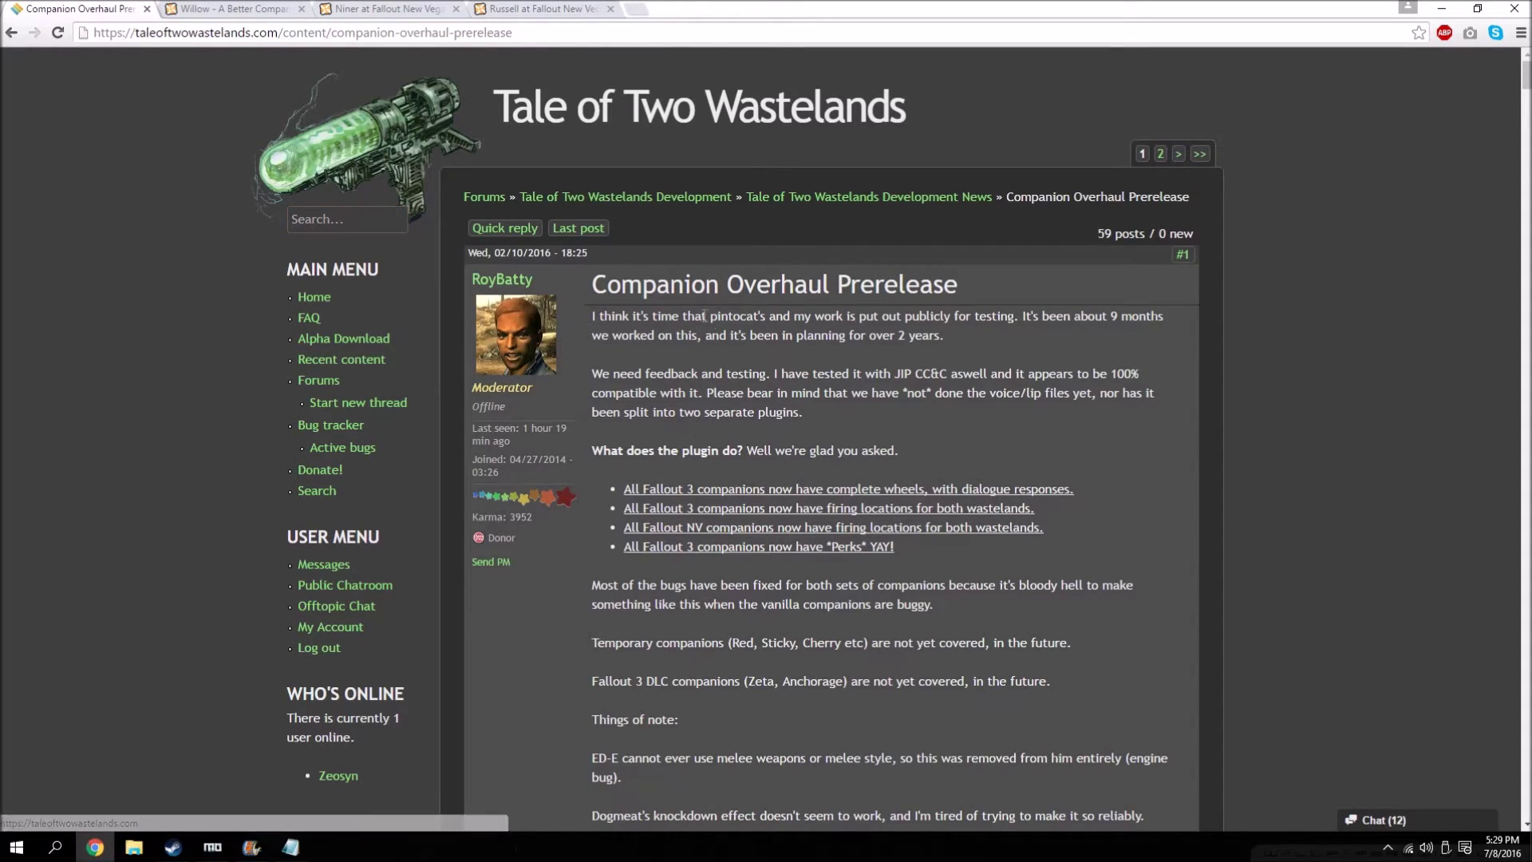
# - Switch to Chrome and read the Companion Overhaul Prerelease post's title and list of plugin features on the Tale of Two Wastelands forum
pyautogui.moveTo(600, 285); pyautogui.dragTo(961, 289)
pyautogui.click(974, 296)
pyautogui.doubleClick(902, 285)
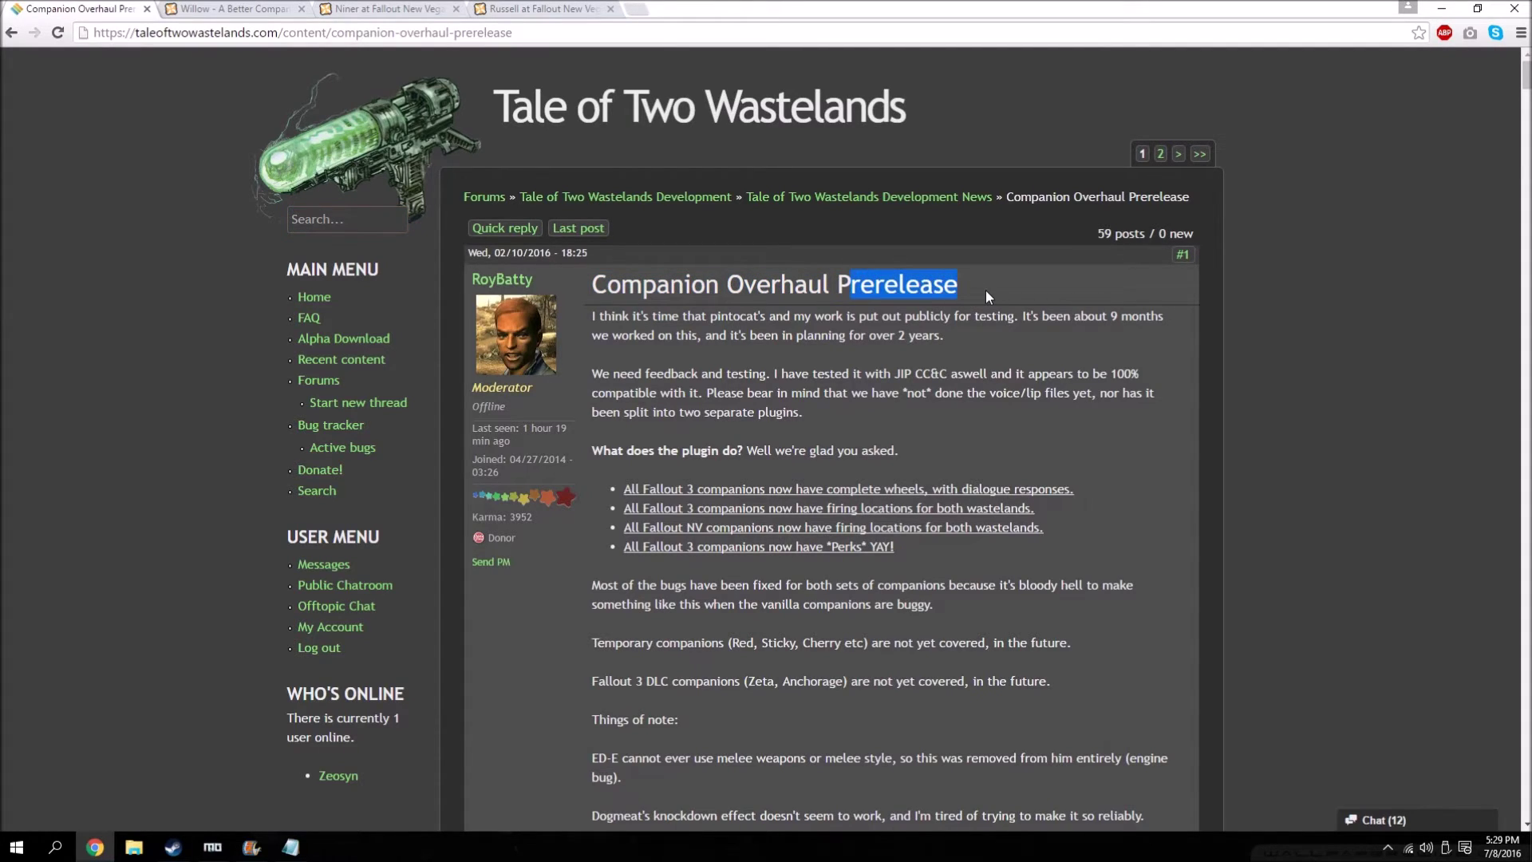
pyautogui.click(985, 290)
pyautogui.scroll(-1, 734, 358)
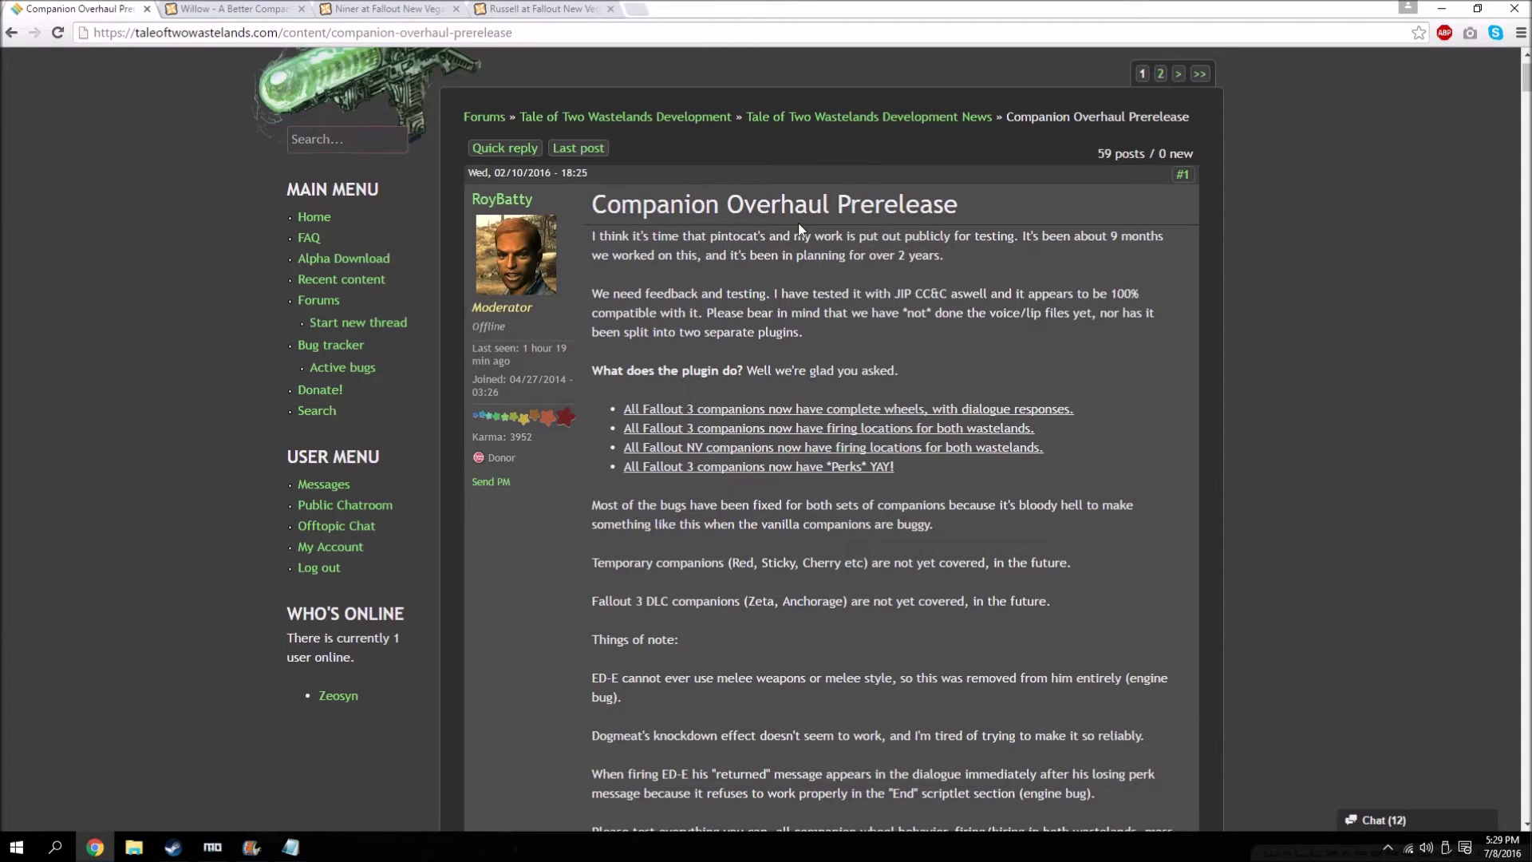
pyautogui.scroll(-1, 758, 378)
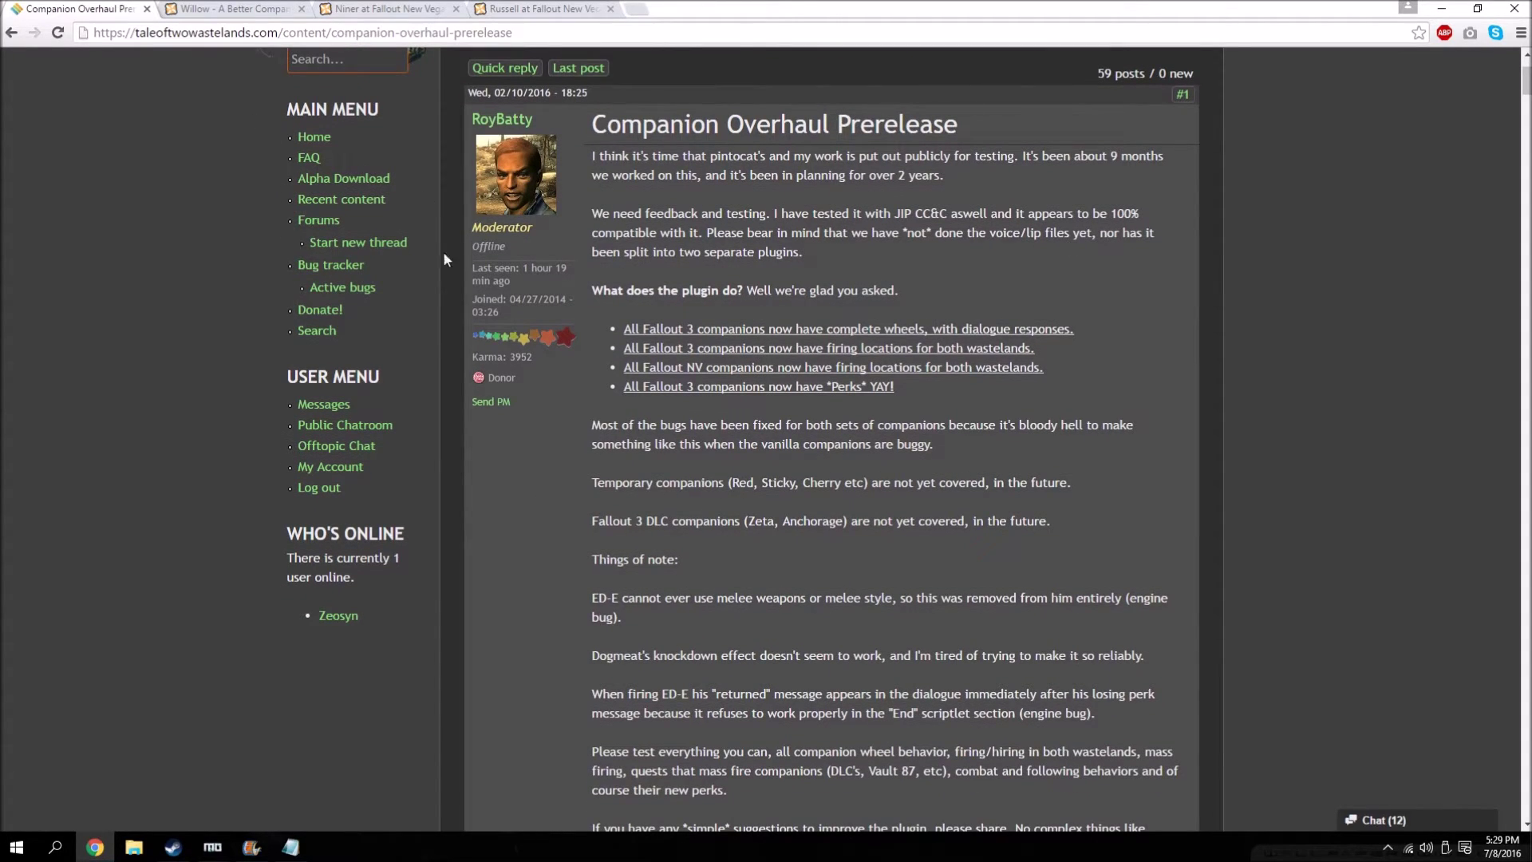
pyautogui.moveTo(730, 294); pyautogui.dragTo(972, 392)
pyautogui.click(972, 393)
# - Read the Things of note section of the Companion Overhaul Prerelease post, including the ED-E and Dogmeat remarks
pyautogui.scroll(-1, 686, 389)
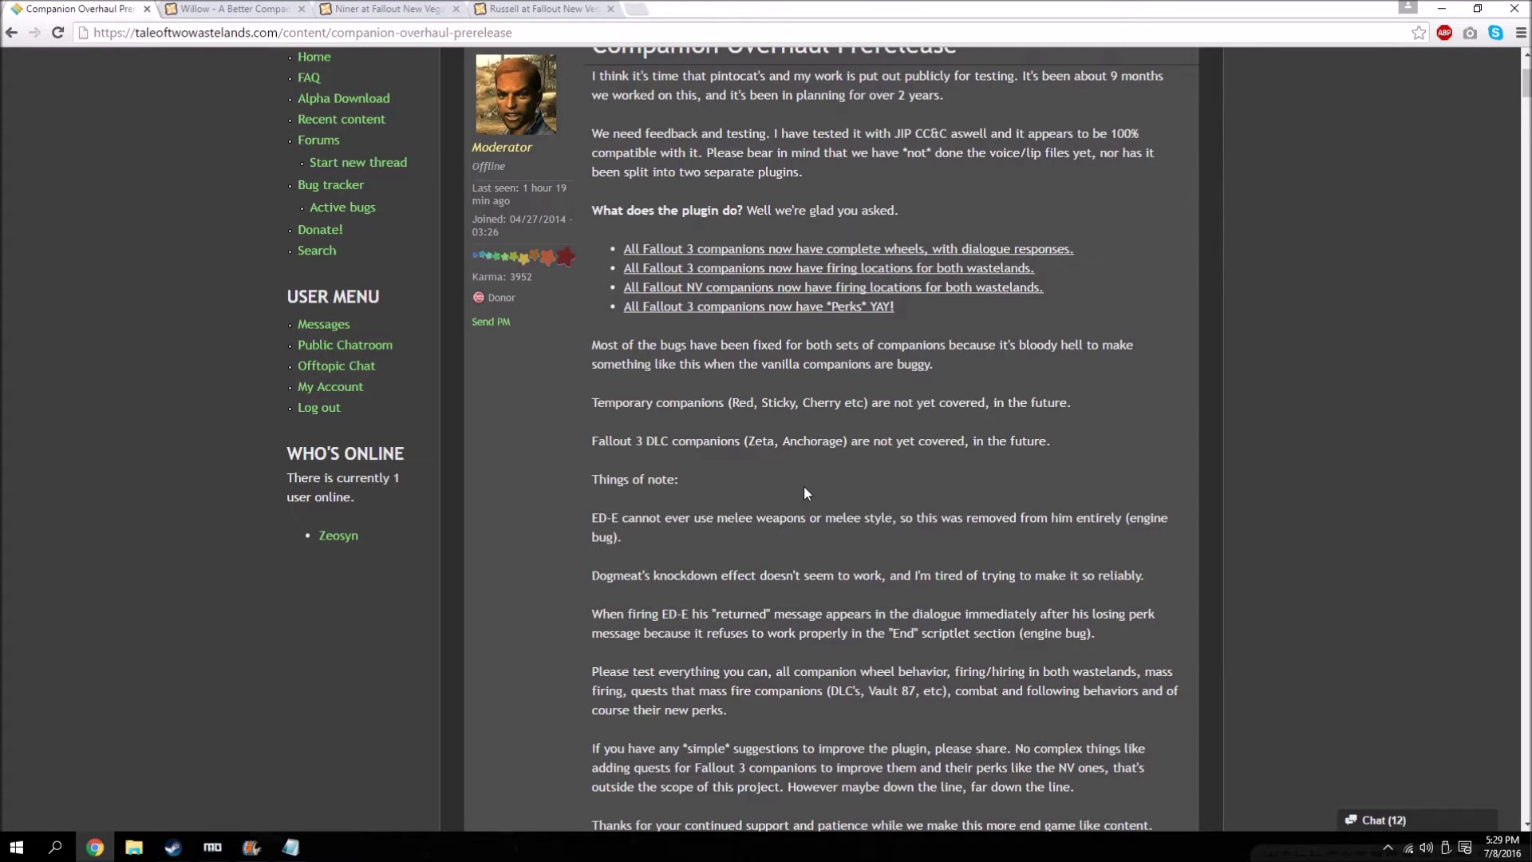
pyautogui.scroll(-2, 803, 485)
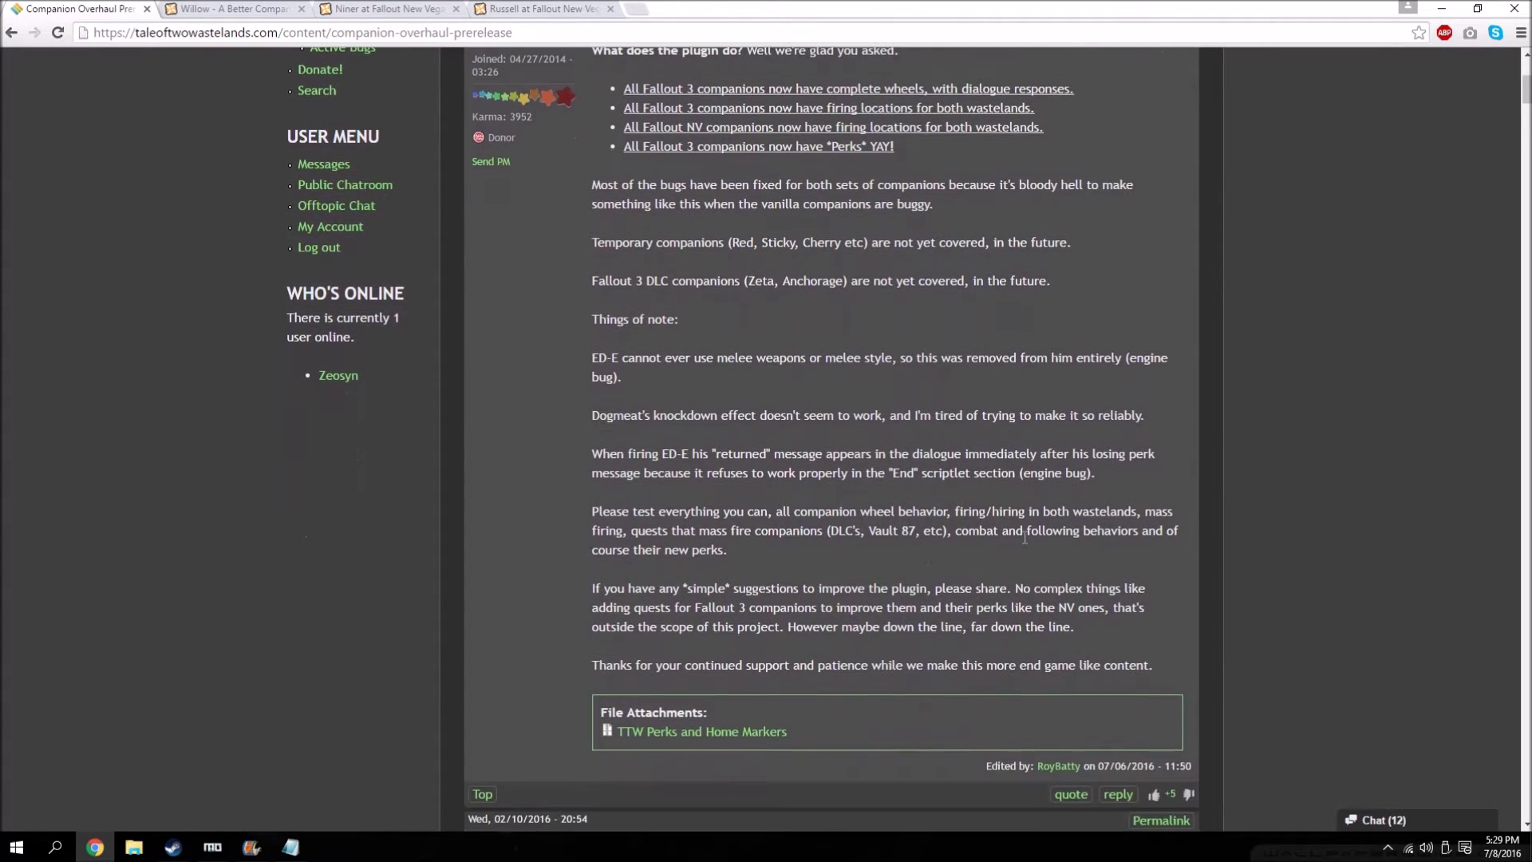
pyautogui.moveTo(750, 550); pyautogui.dragTo(605, 335)
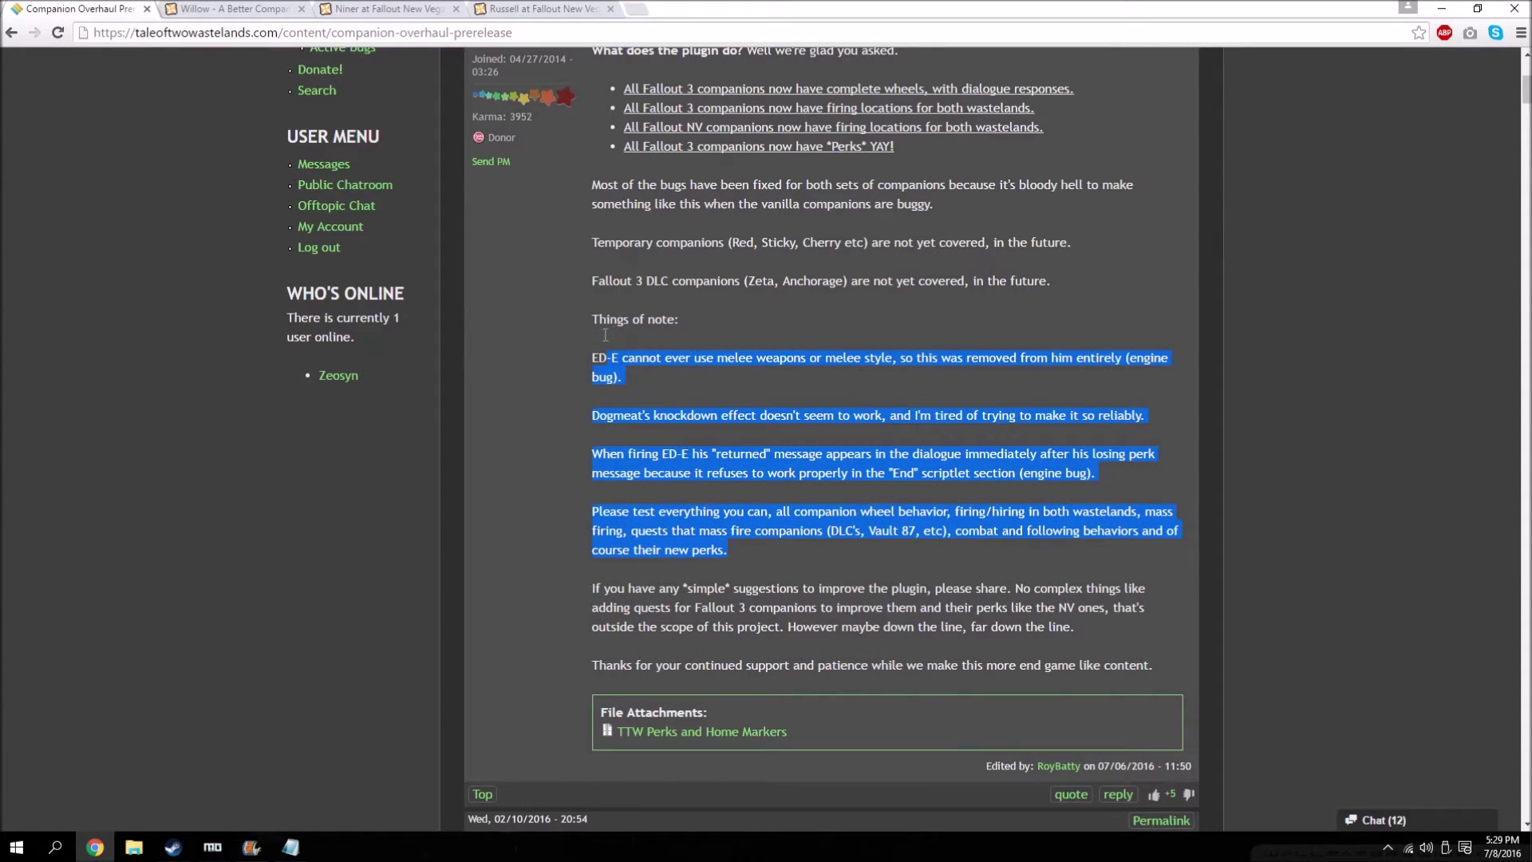
pyautogui.click(666, 407)
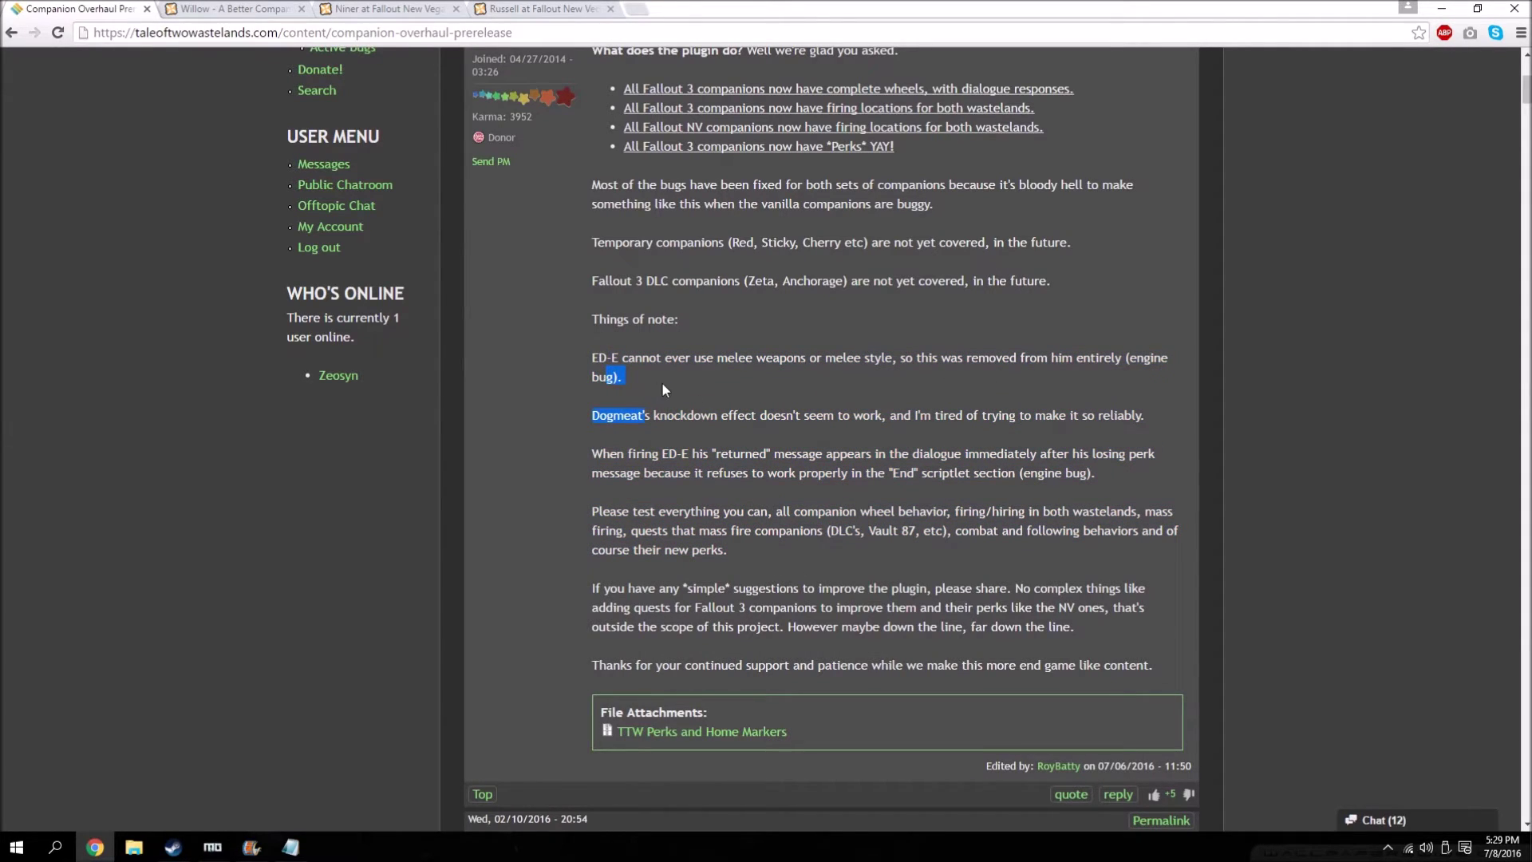
pyautogui.moveTo(624, 378); pyautogui.dragTo(1123, 357)
pyautogui.click(1113, 412)
pyautogui.scroll(4, 769, 558)
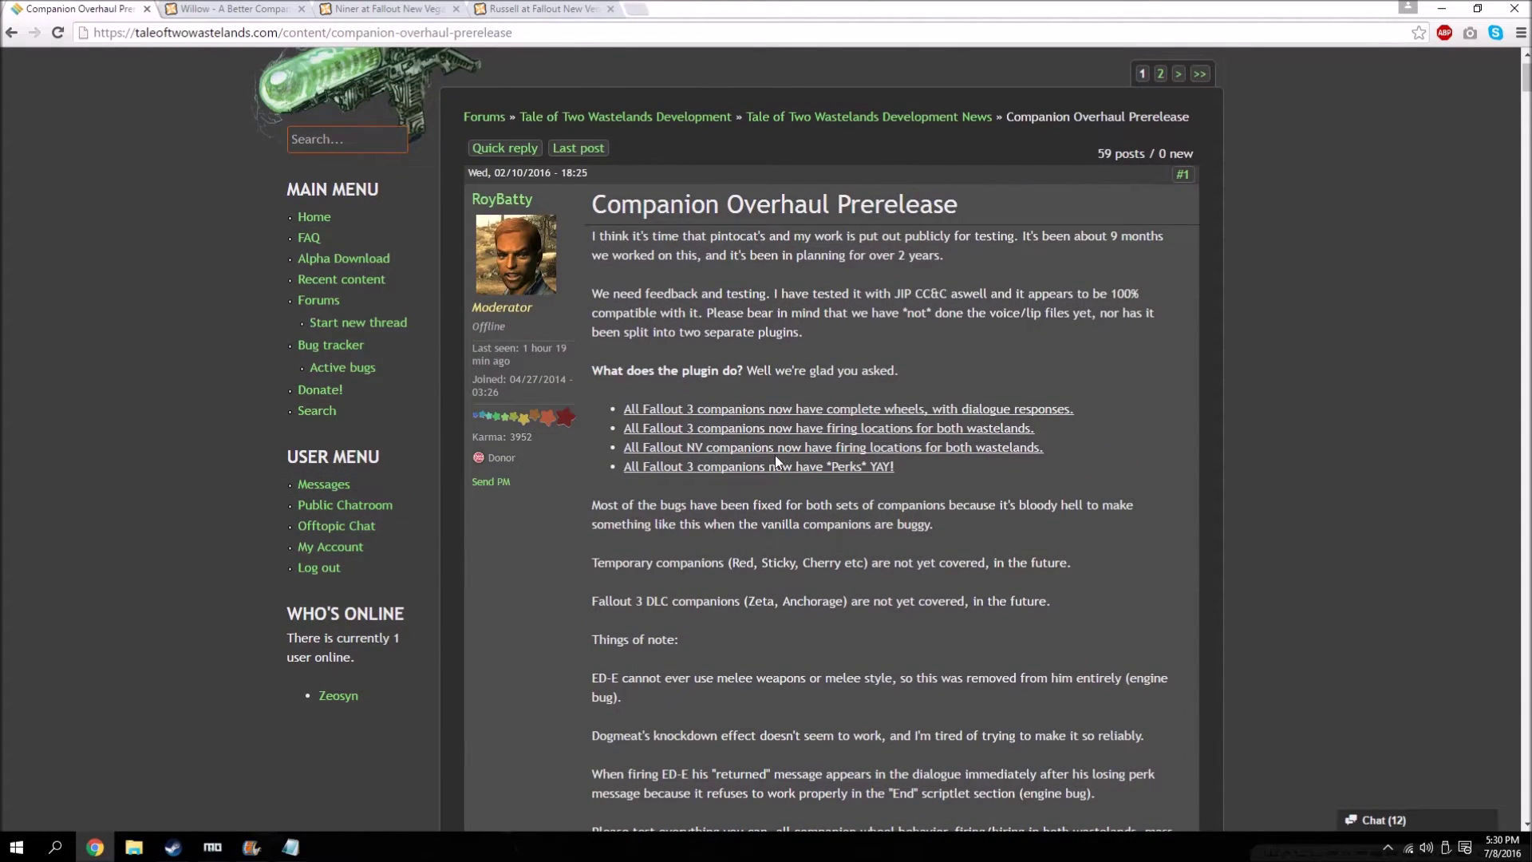
# - Review the whole Companion Overhaul post and its replies, and examine the TTW Perks and Home Markers attachment and the post's edit date
pyautogui.scroll(1, 769, 578)
pyautogui.scroll(-2, 737, 425)
pyautogui.scroll(-6, 797, 359)
pyautogui.scroll(5, 821, 495)
pyautogui.scroll(1, 841, 495)
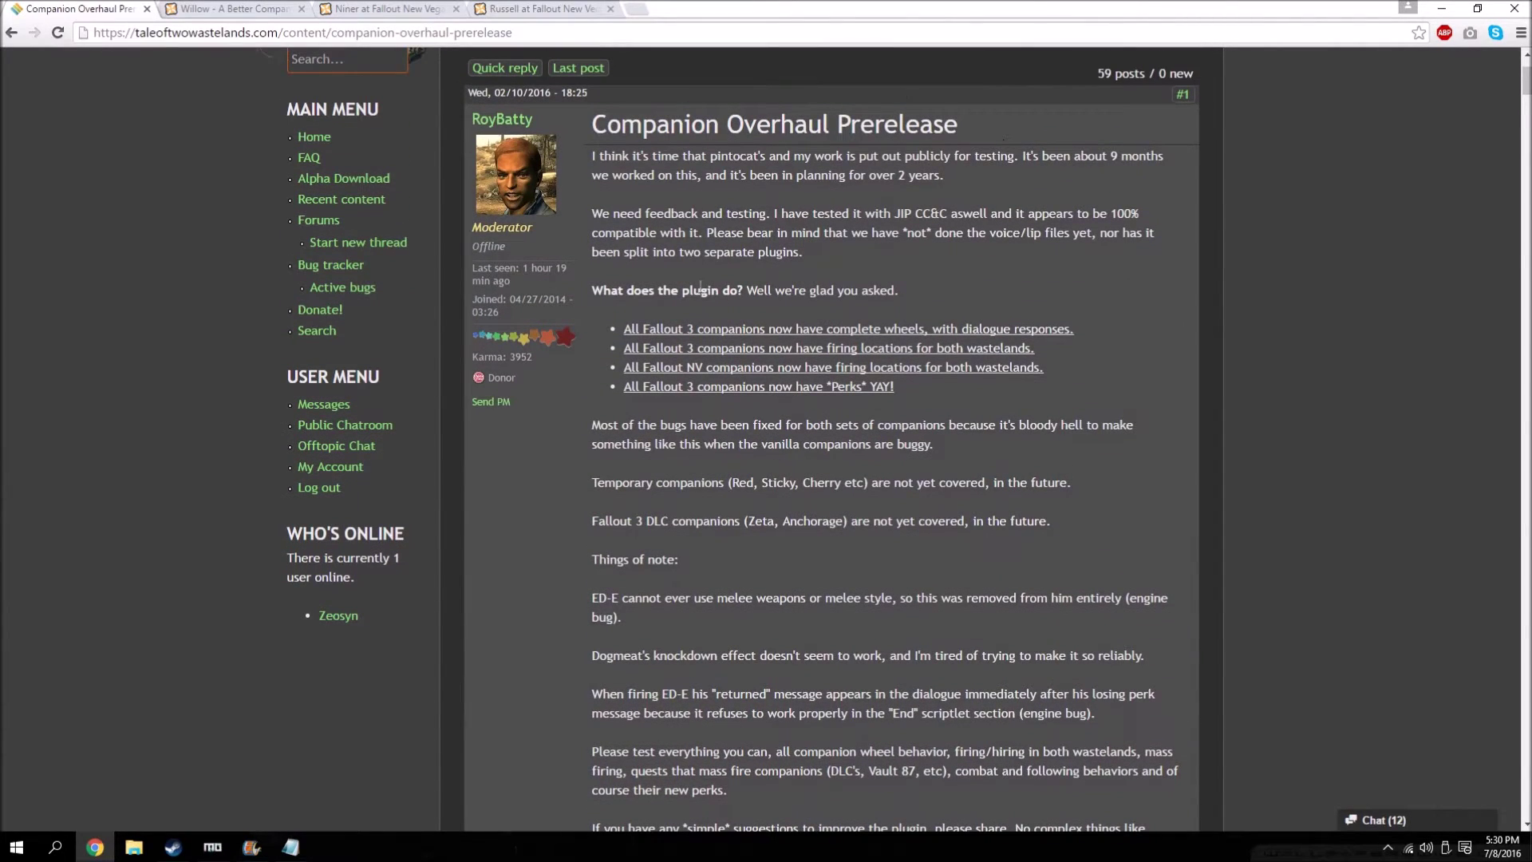
pyautogui.scroll(-4, 881, 378)
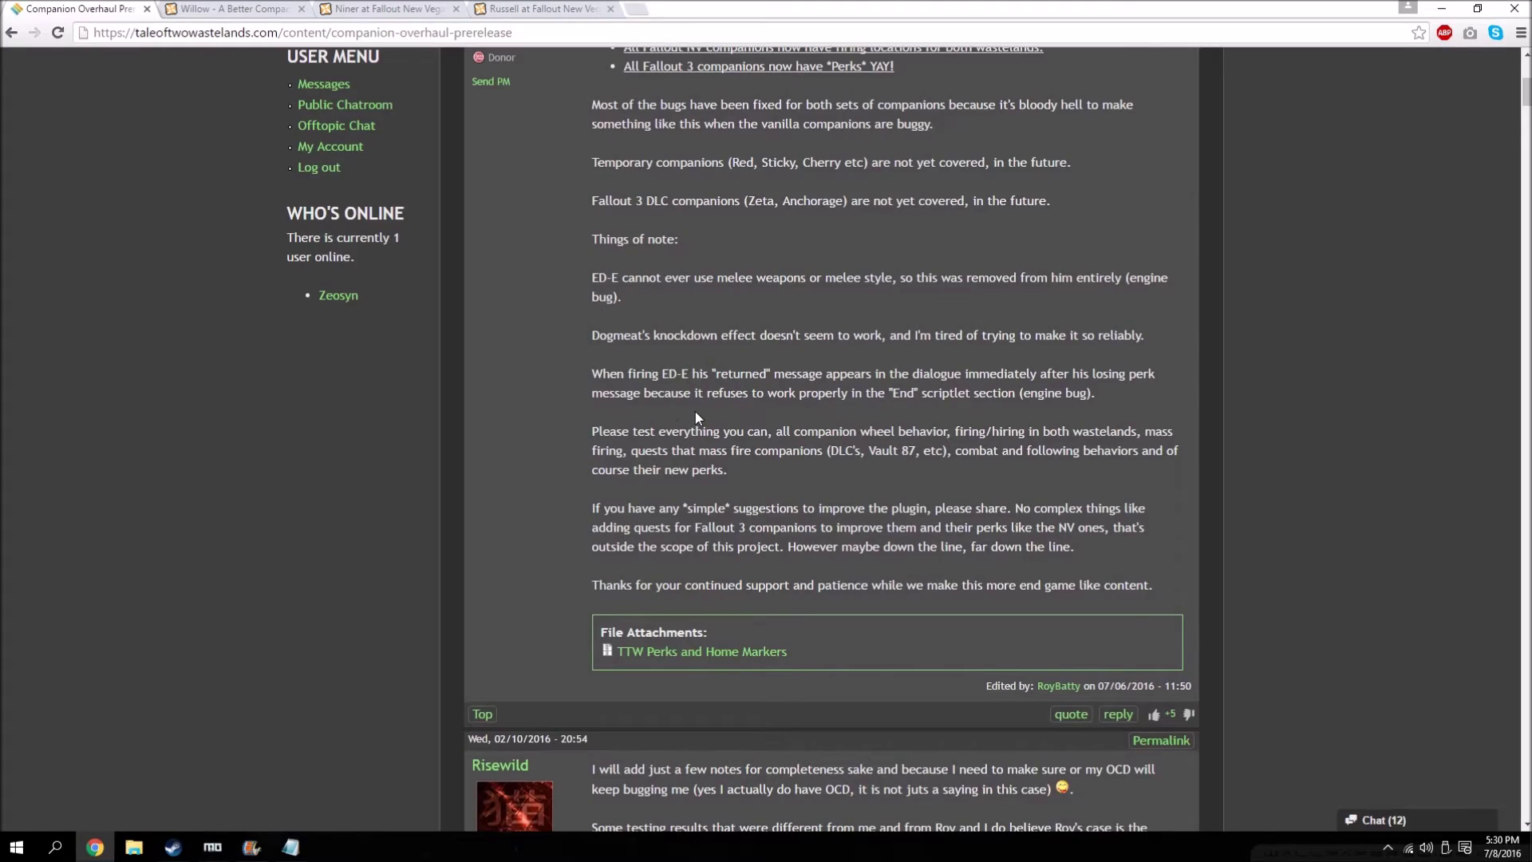
pyautogui.scroll(-9, 696, 412)
pyautogui.scroll(15, 1025, 485)
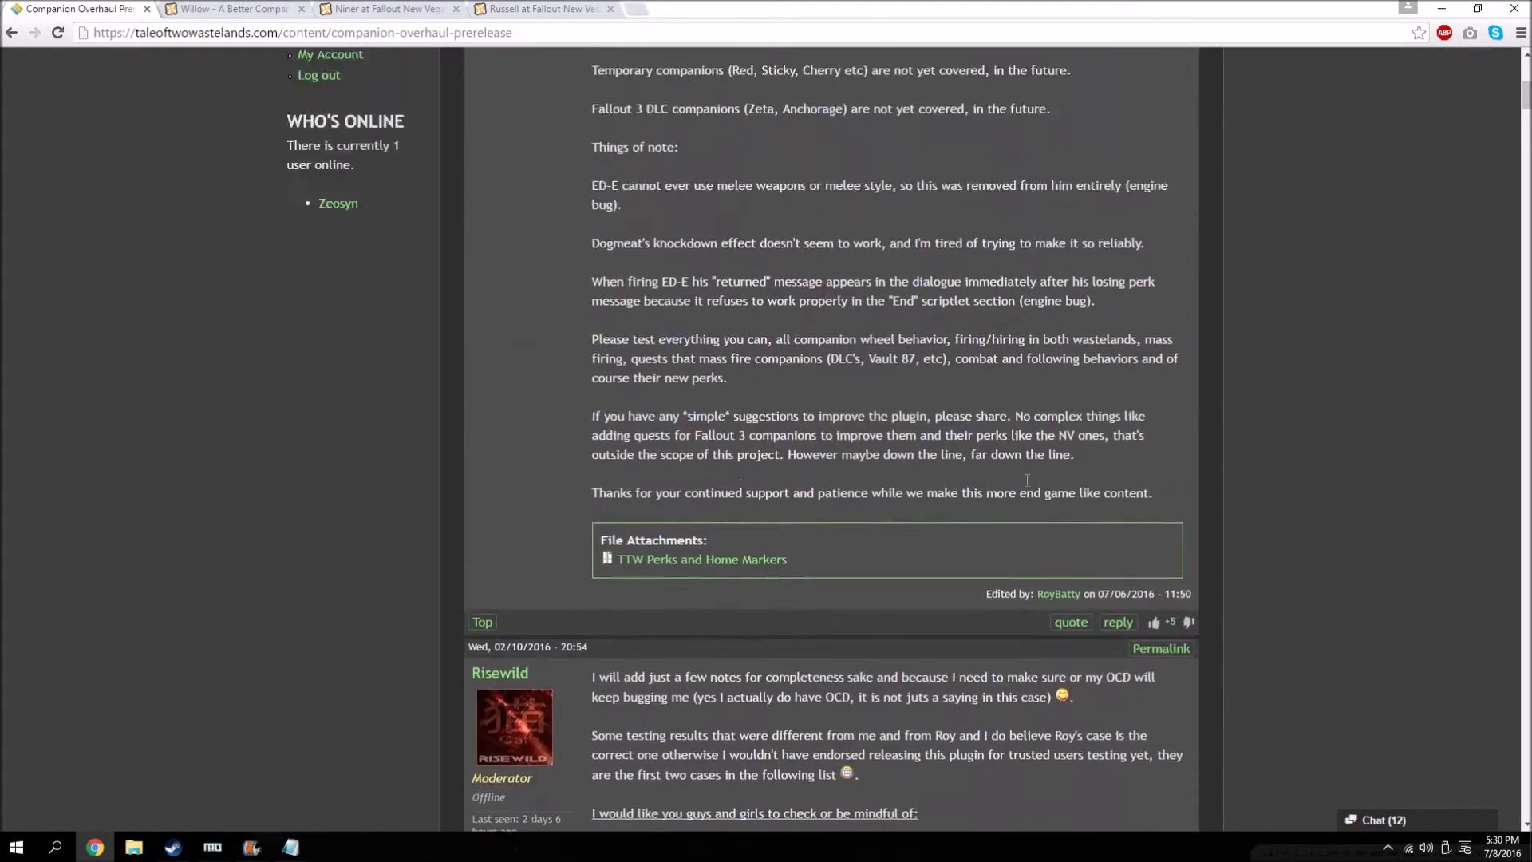
pyautogui.scroll(-5, 863, 476)
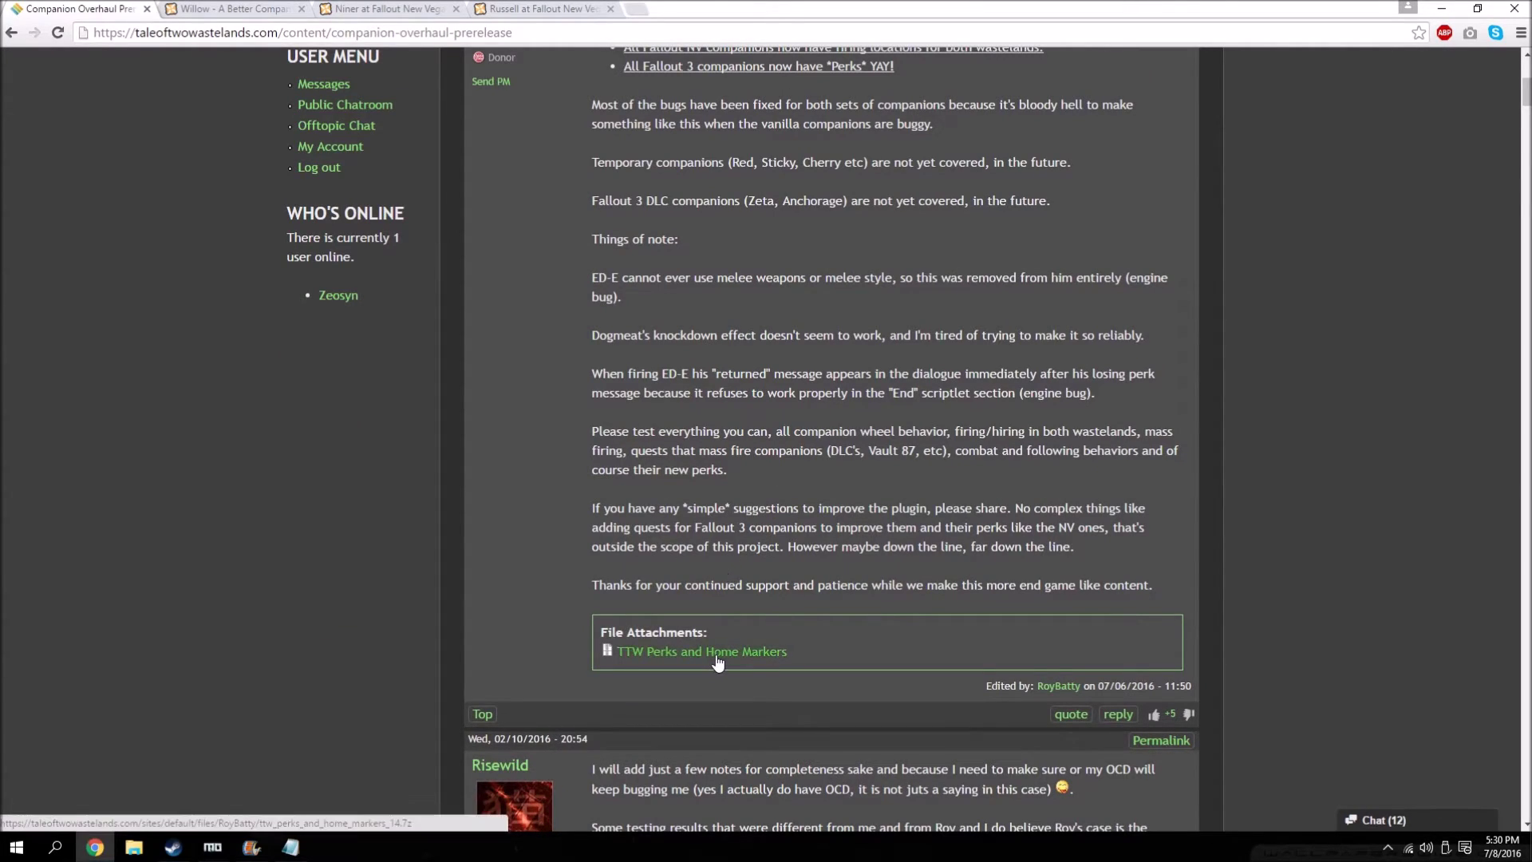
pyautogui.scroll(4, 717, 660)
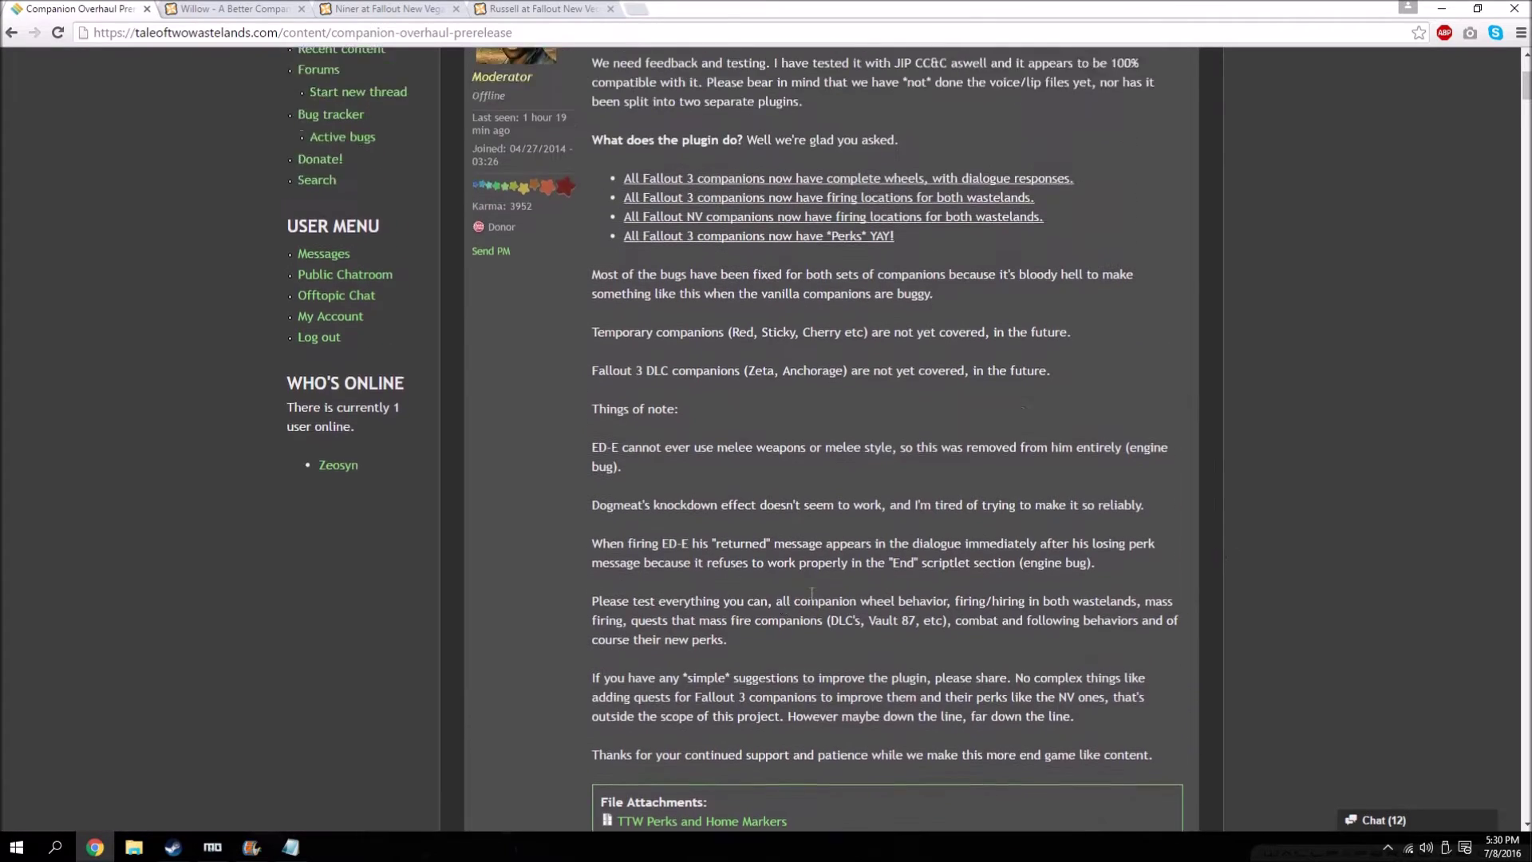
pyautogui.scroll(-4, 623, 602)
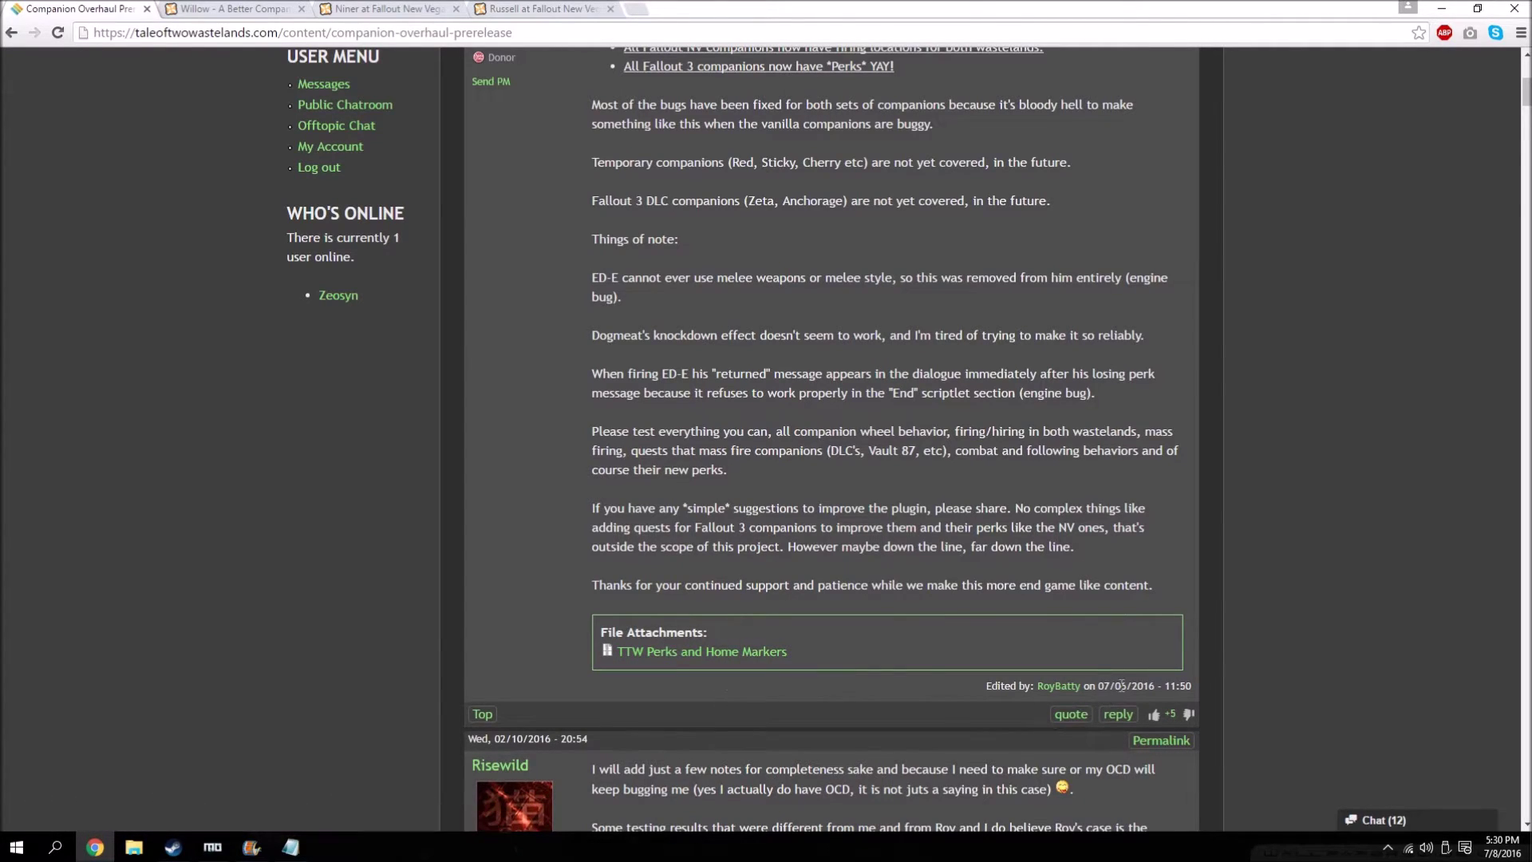
# - Download the TTW Perks and Home Markers attachment from the Companion Overhaul Prerelease post and show the browser's full downloads list
pyautogui.scroll(3, 797, 573)
pyautogui.scroll(-4, 766, 578)
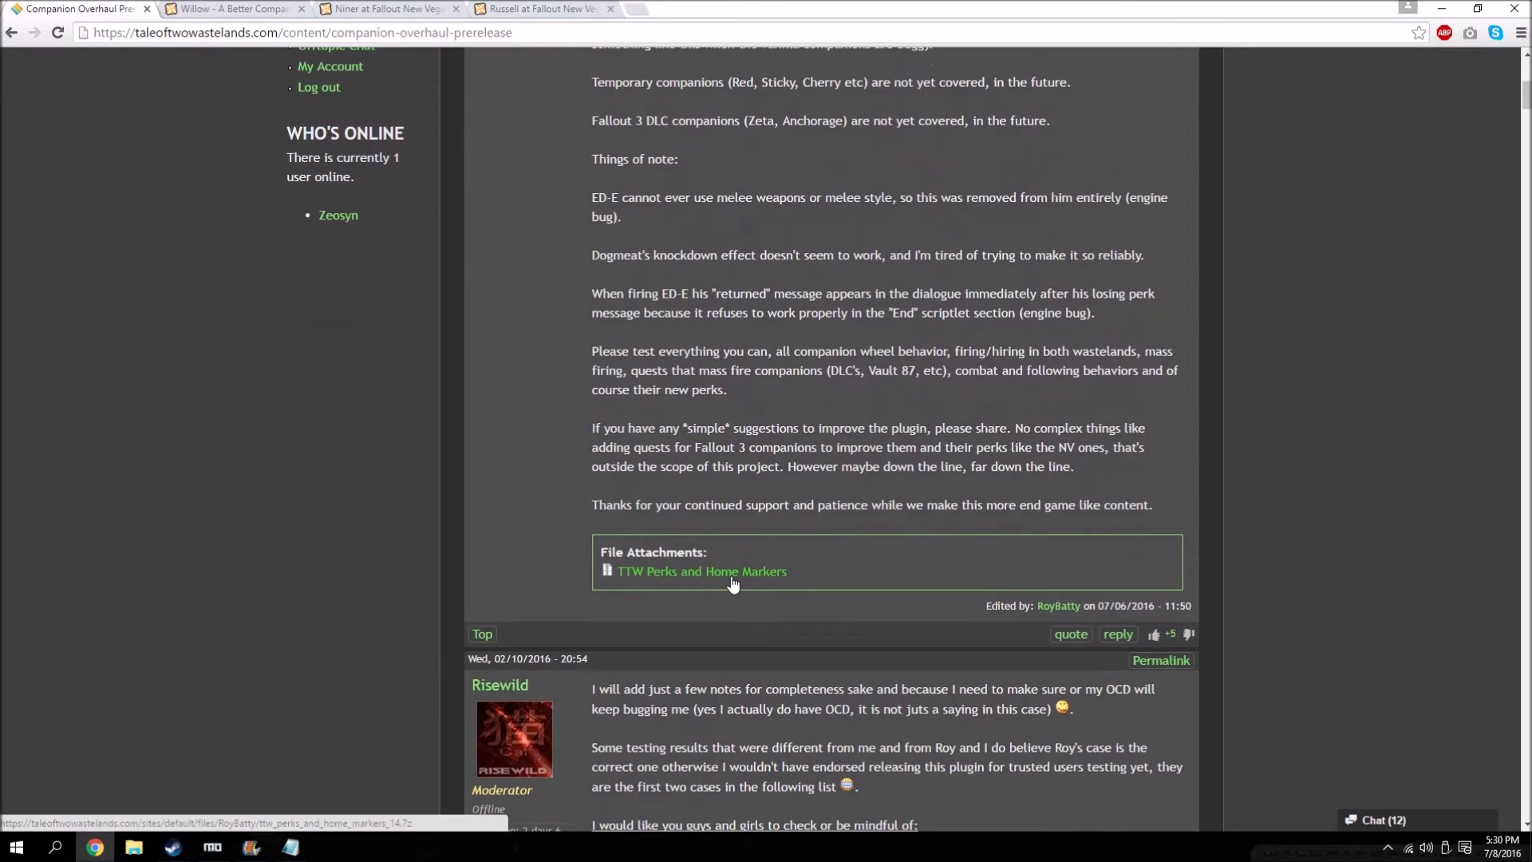
pyautogui.click(732, 584)
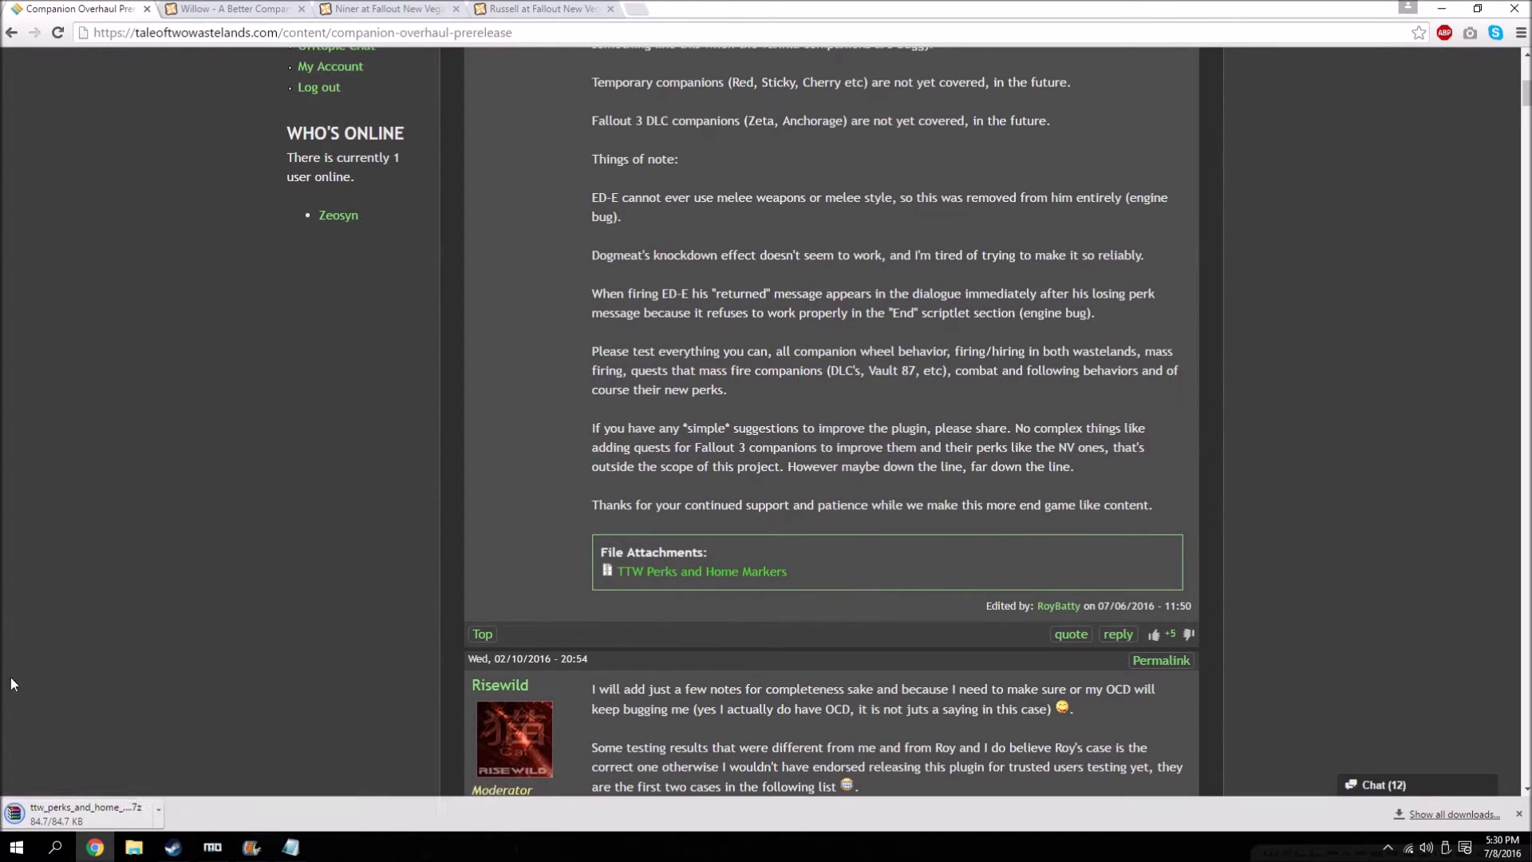
pyautogui.click(1413, 815)
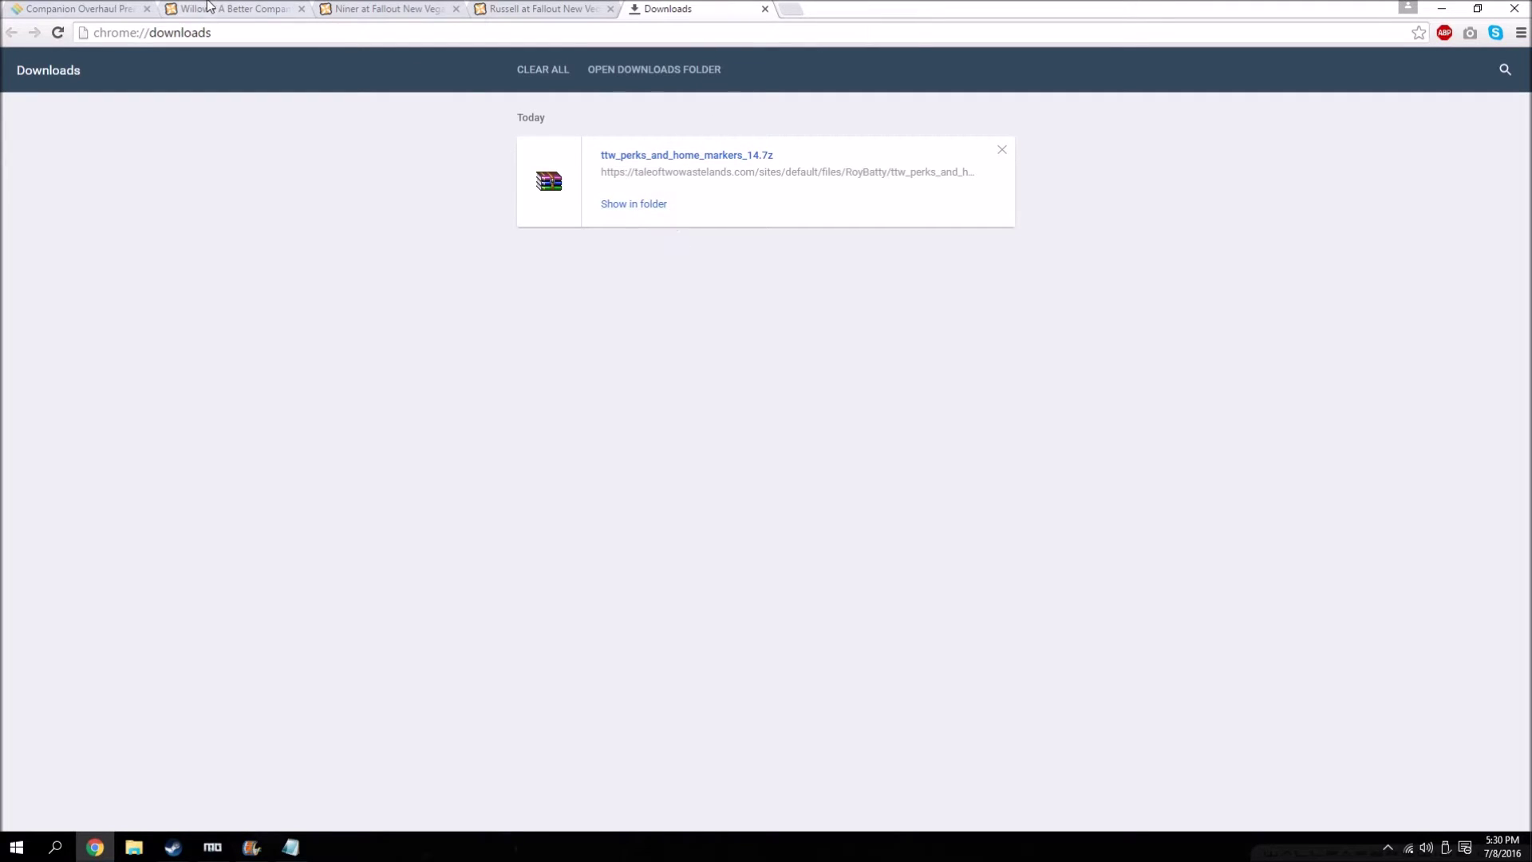
# - Download the NVWillow v1.10 main file with the manager from the Willow mod page, continuing past the required-files notice
pyautogui.click(268, 9)
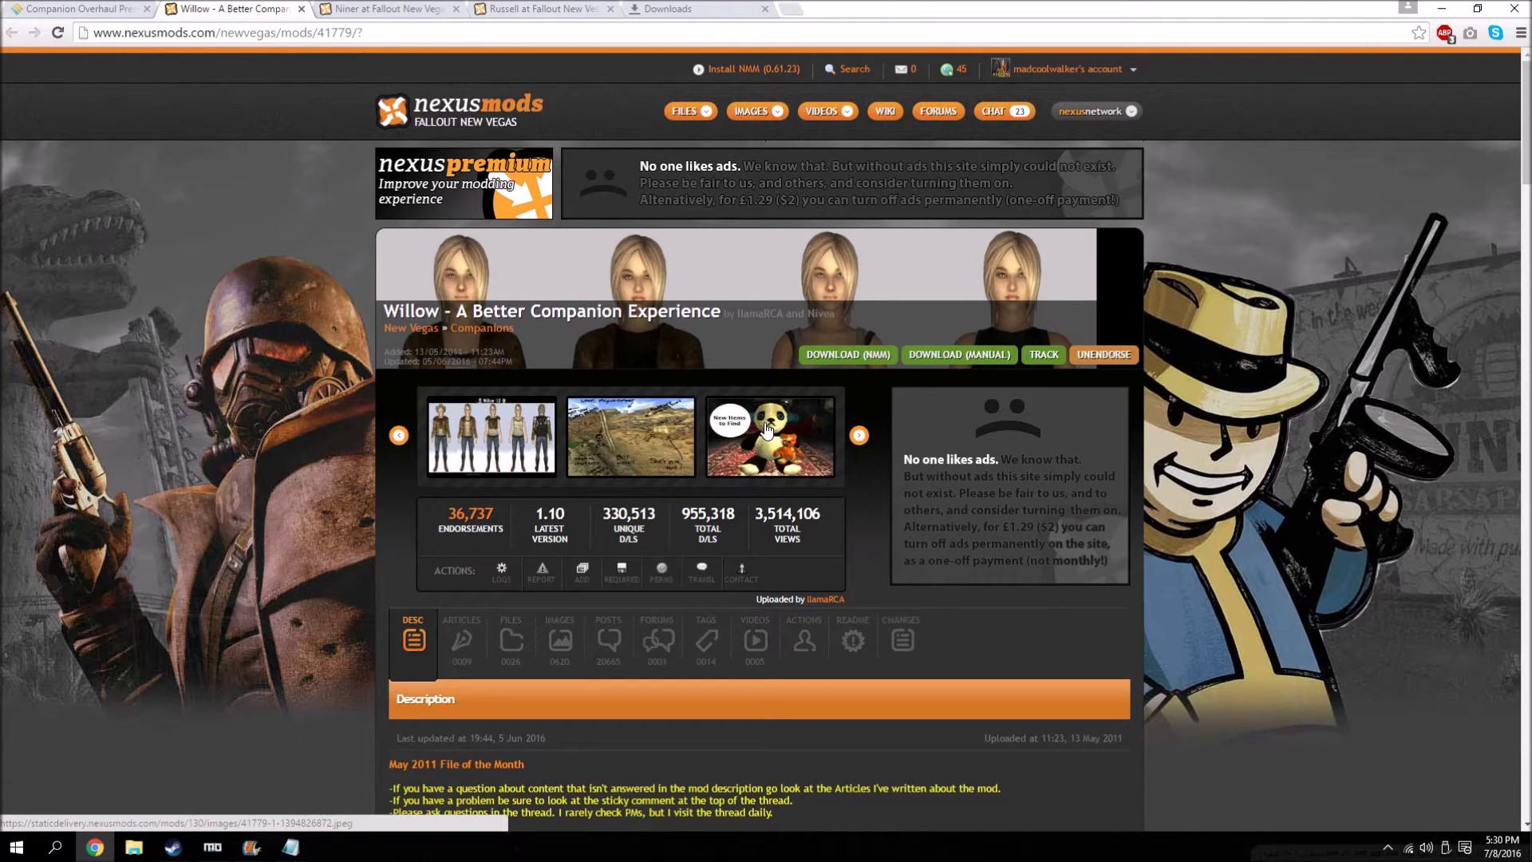
pyautogui.click(587, 451)
pyautogui.click(587, 452)
pyautogui.scroll(-2, 505, 482)
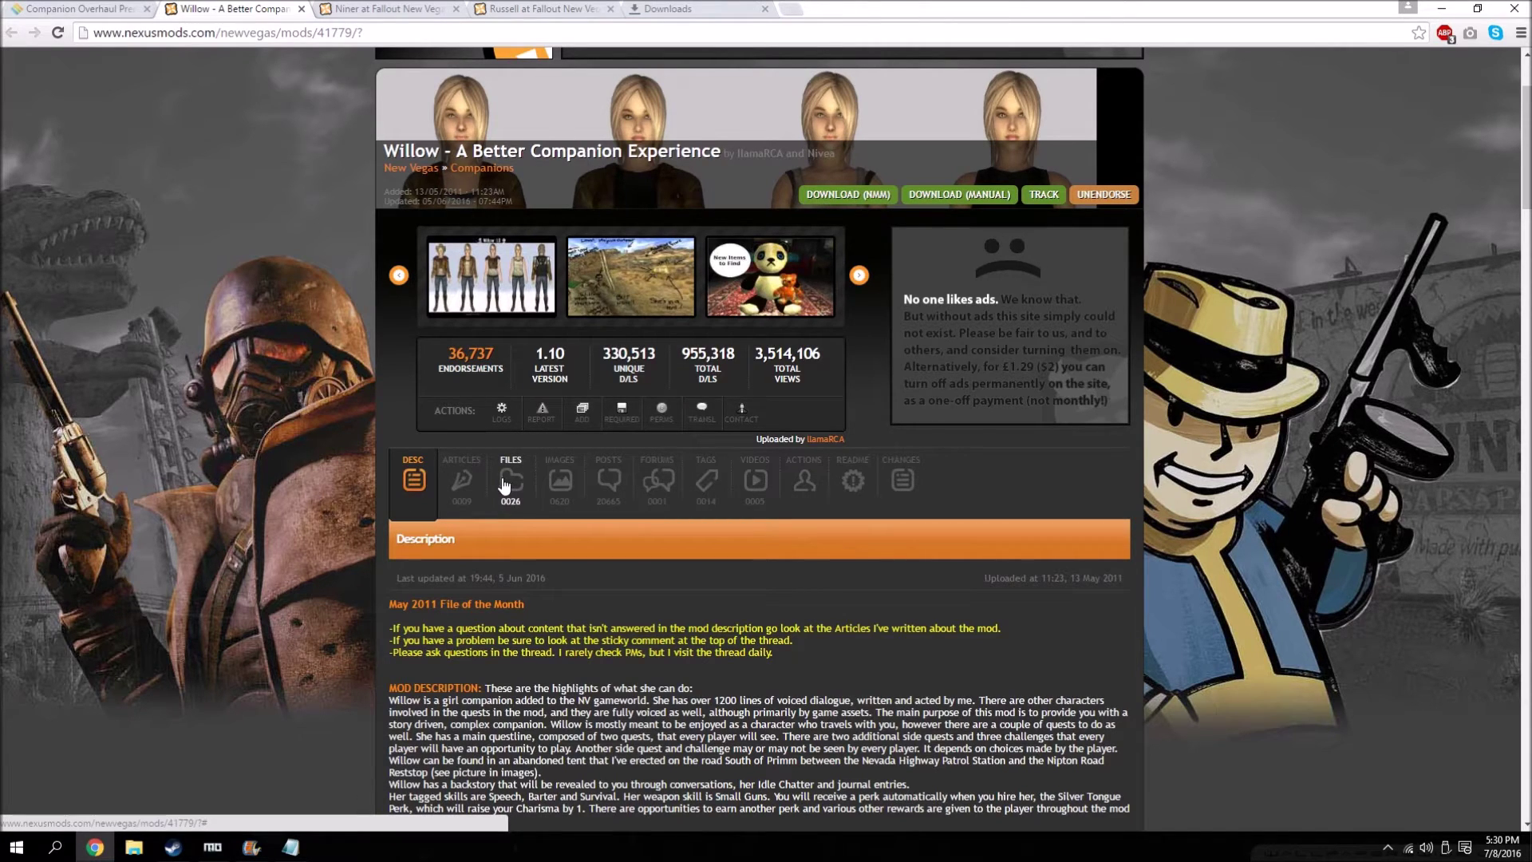
pyautogui.scroll(-1, 500, 397)
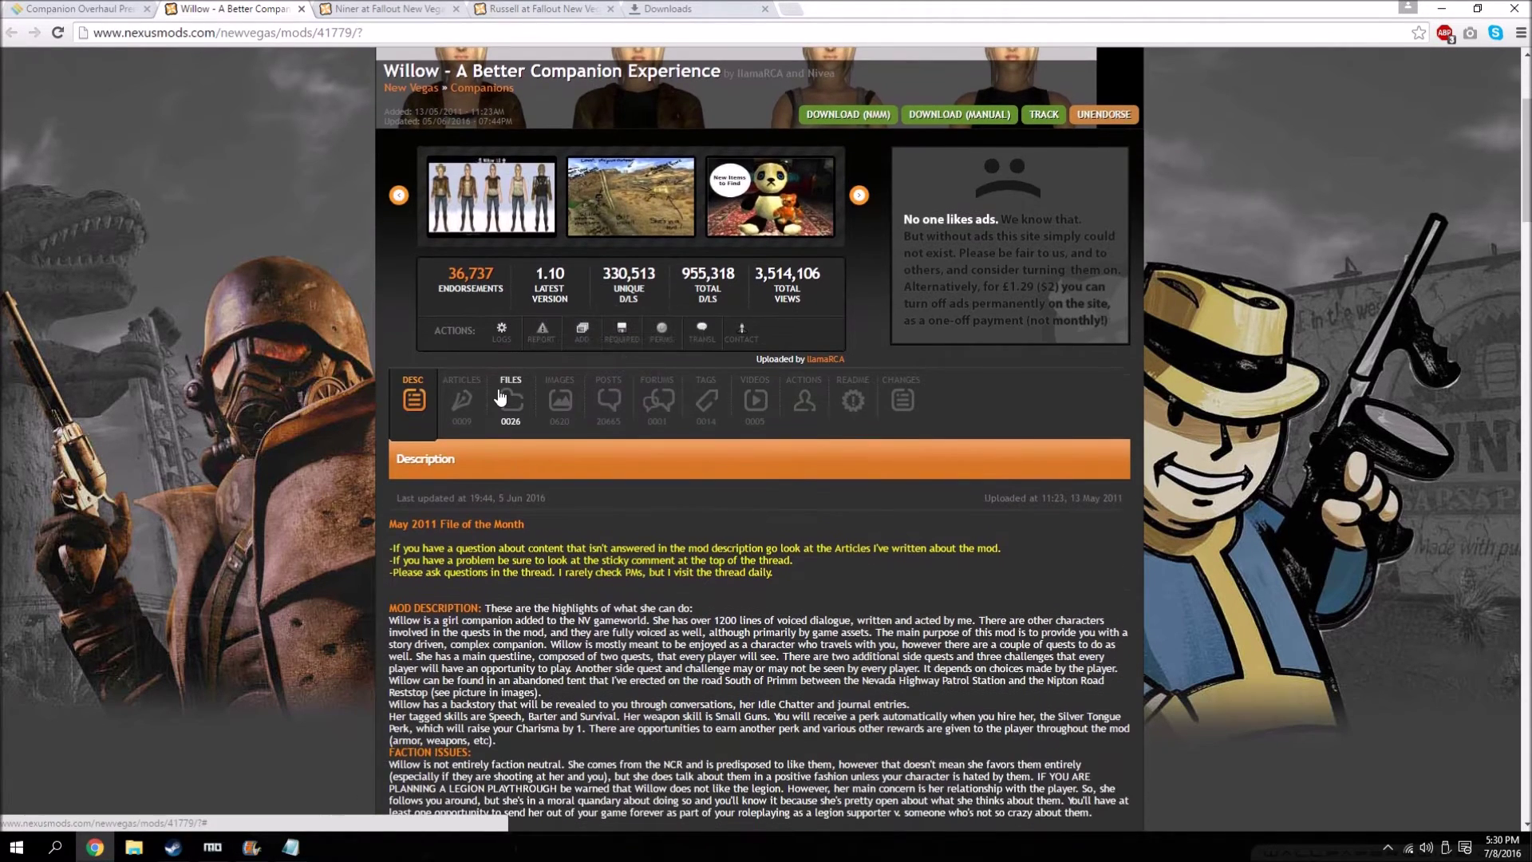
pyautogui.click(500, 397)
pyautogui.scroll(-1, 625, 638)
pyautogui.scroll(-2, 625, 638)
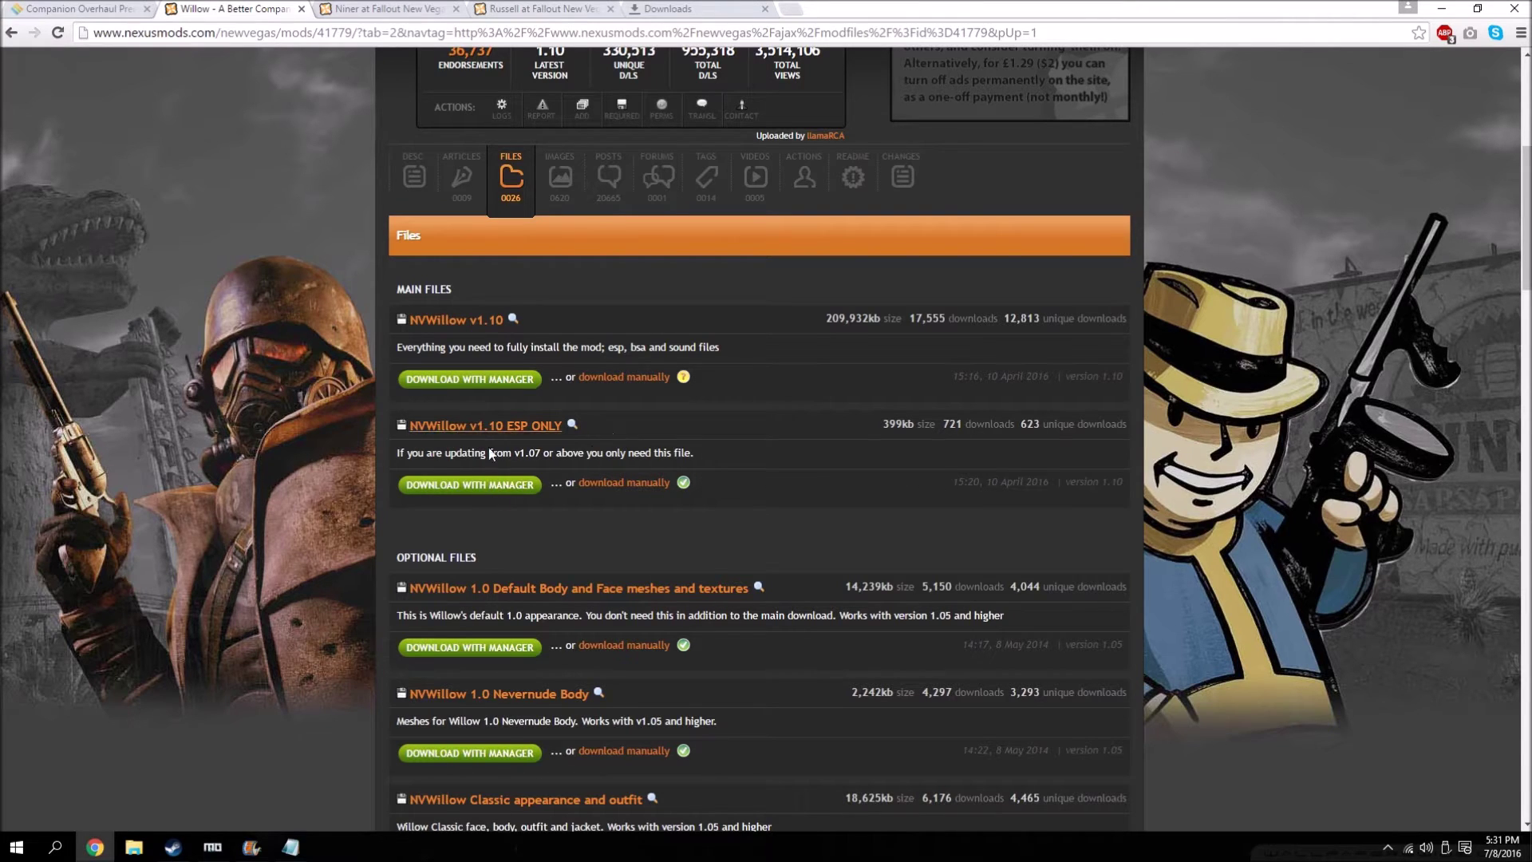
pyautogui.click(479, 387)
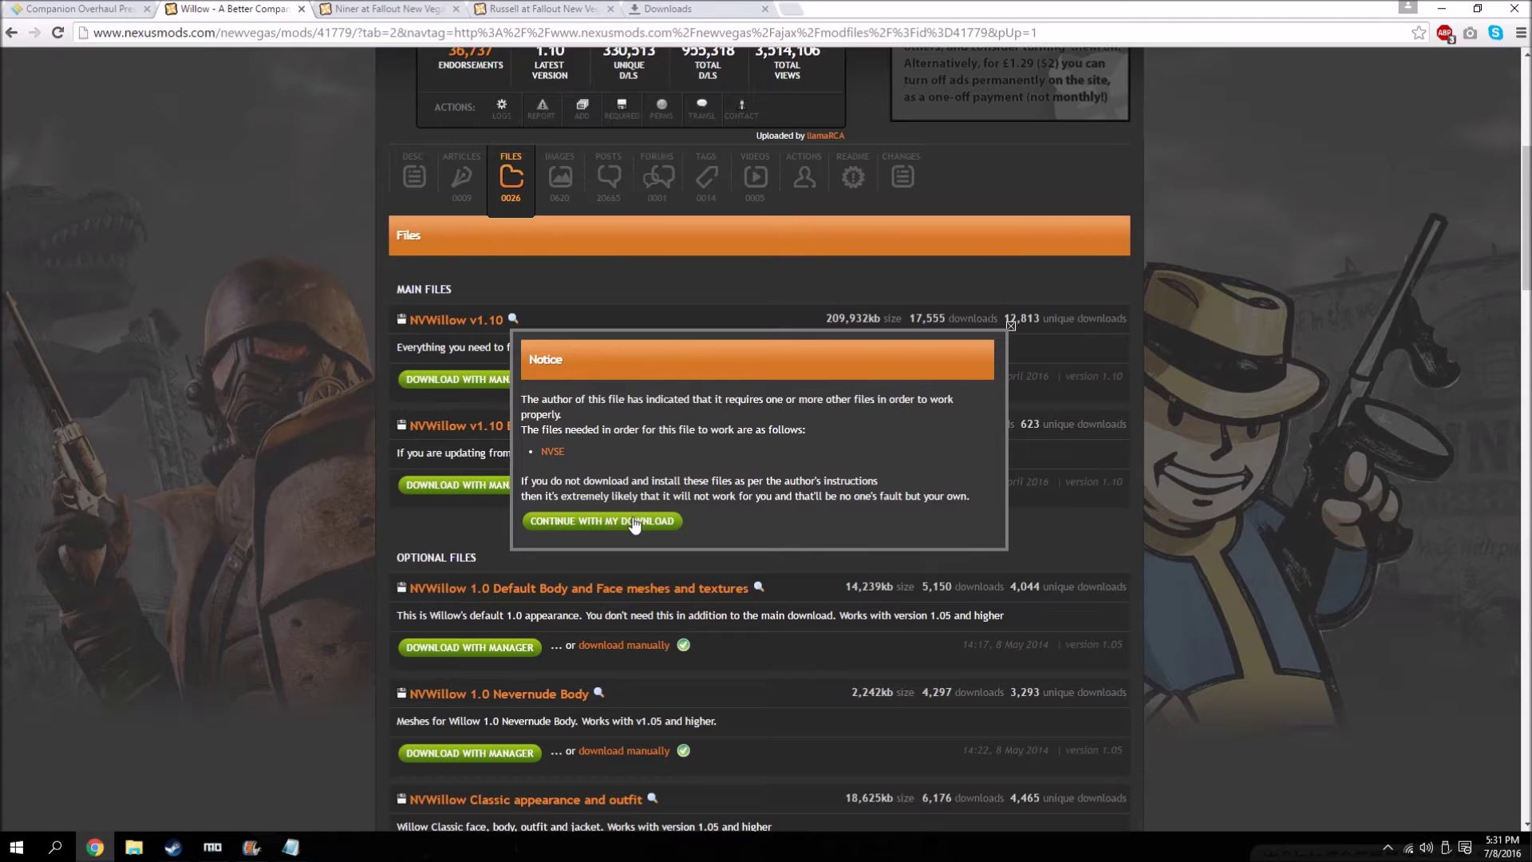
pyautogui.click(633, 520)
# - Download the NVWillow v1.0 and above - Project Nevada Rebalance Patch with the manager and look over the remaining Willow files
pyautogui.scroll(-3, 294, 488)
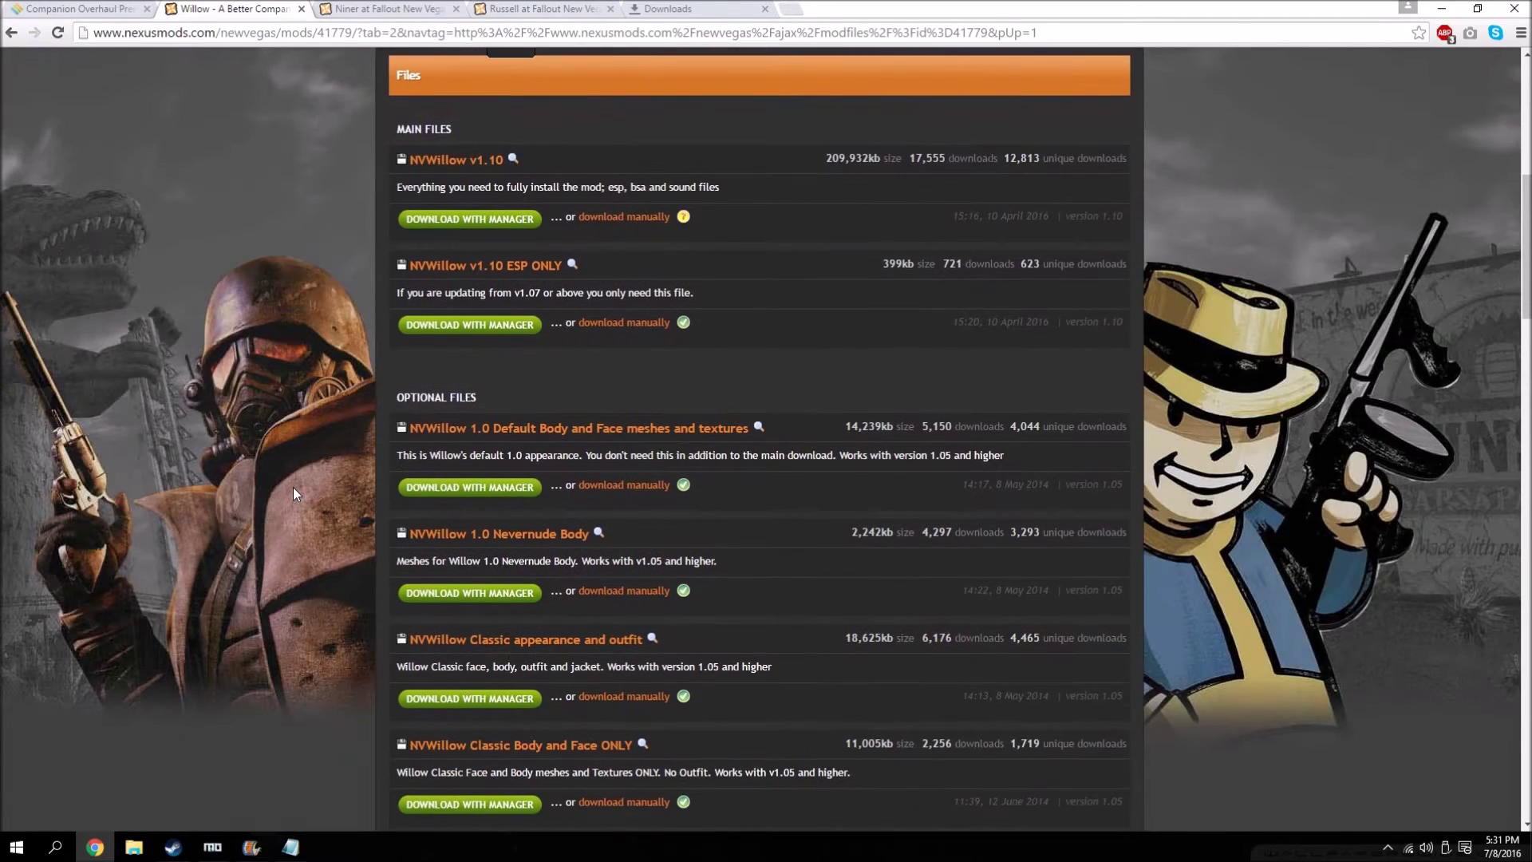
pyautogui.scroll(-5, 294, 487)
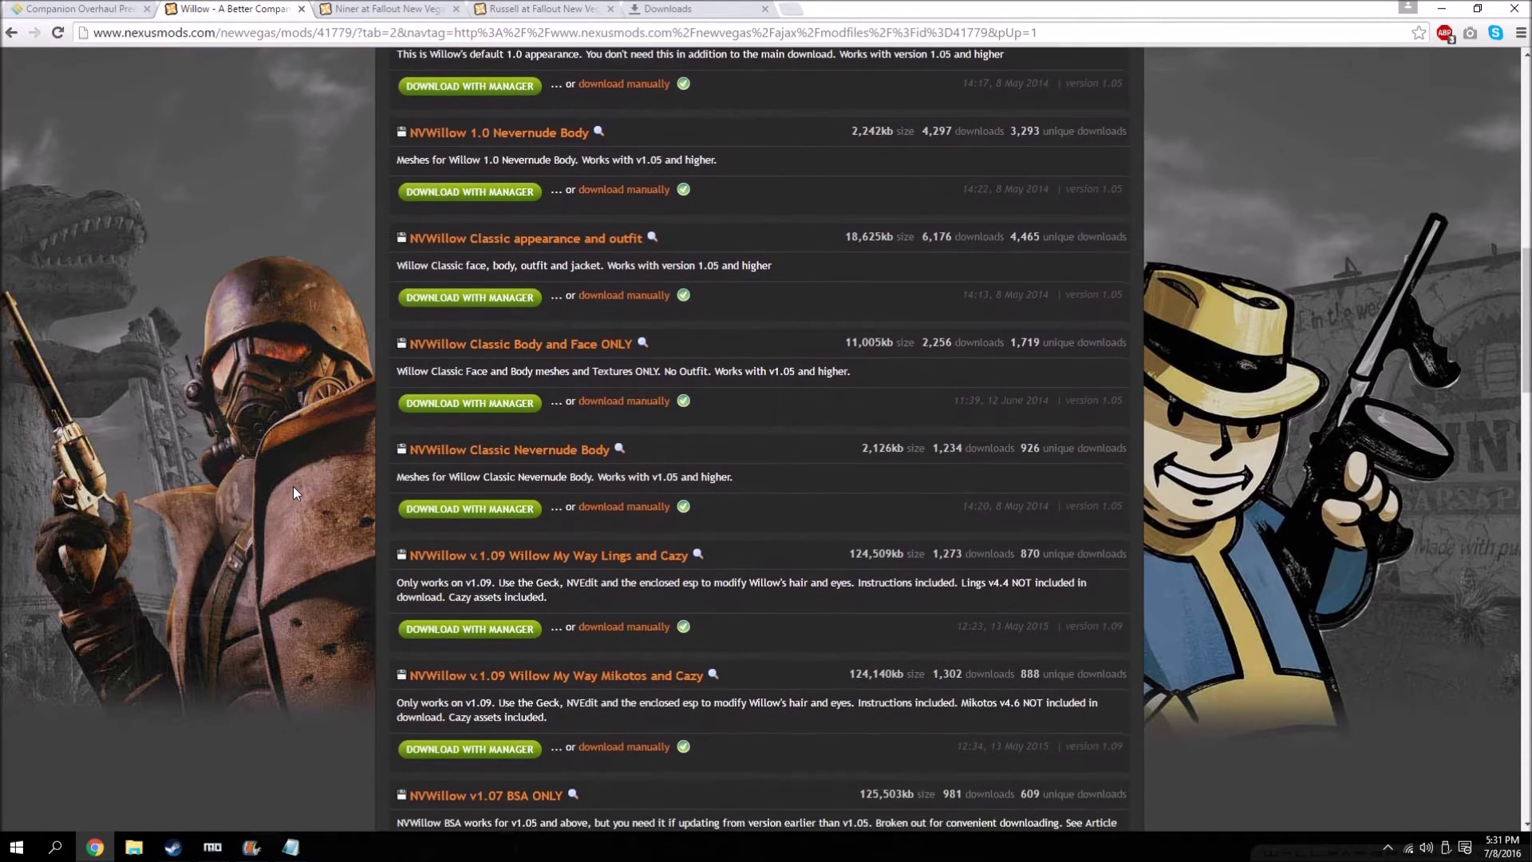
pyautogui.scroll(-5, 364, 499)
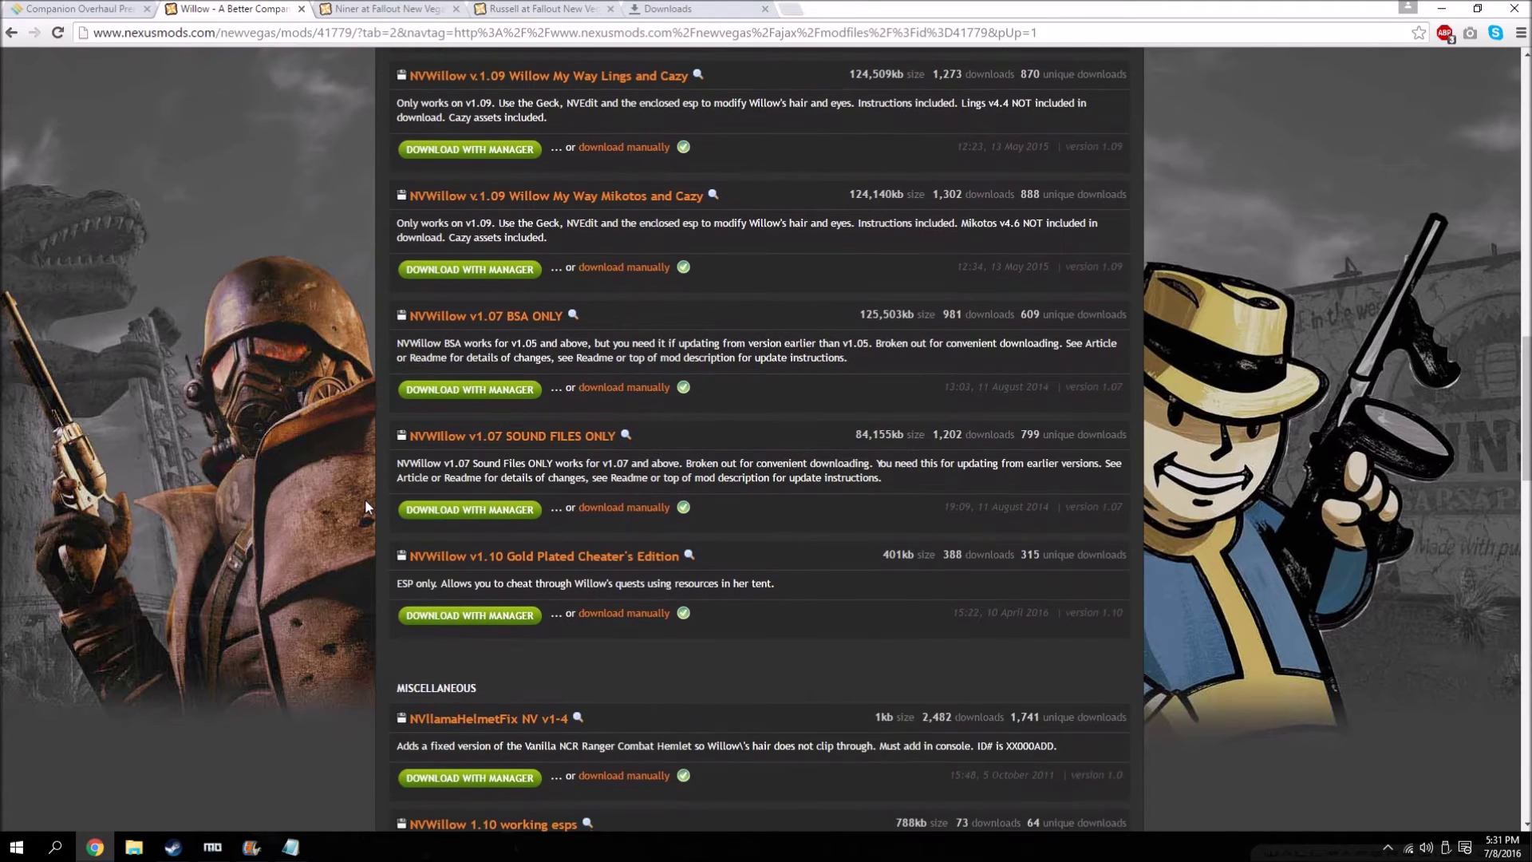
pyautogui.scroll(-3, 365, 499)
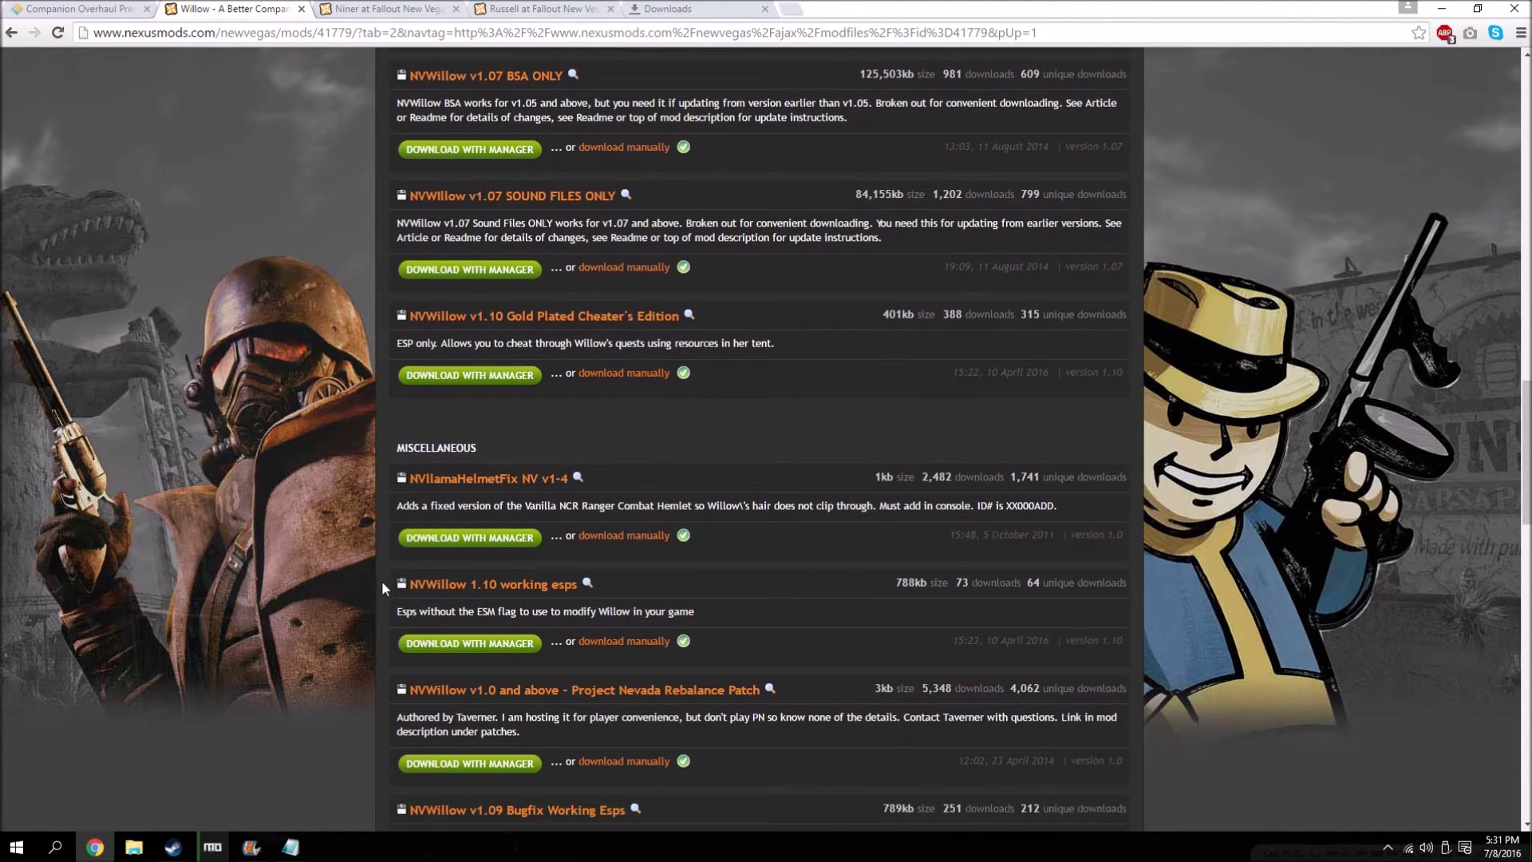
pyautogui.scroll(-2, 381, 584)
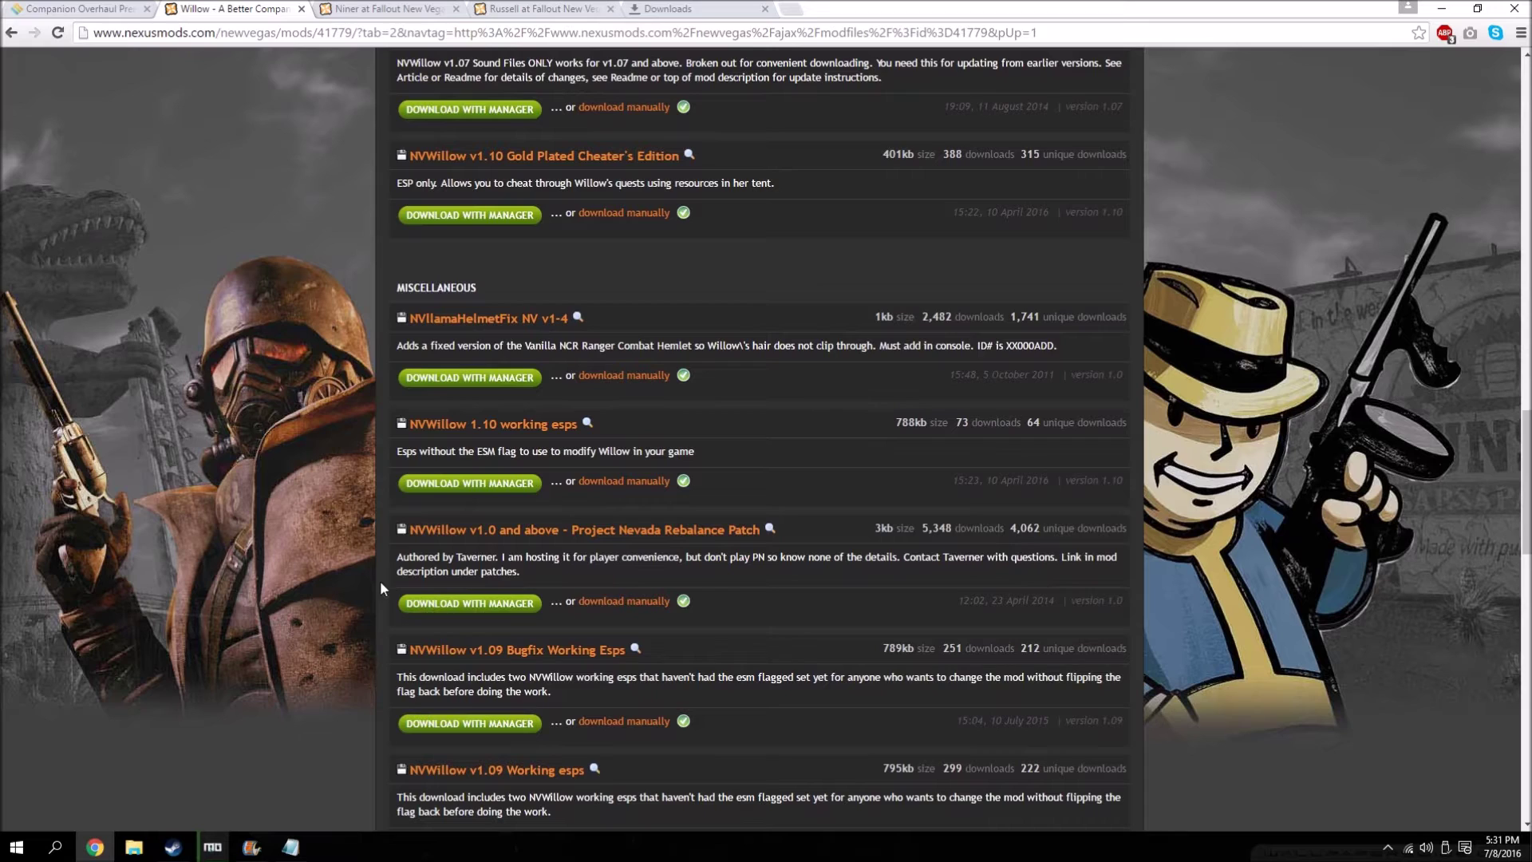
pyautogui.scroll(-1, 381, 589)
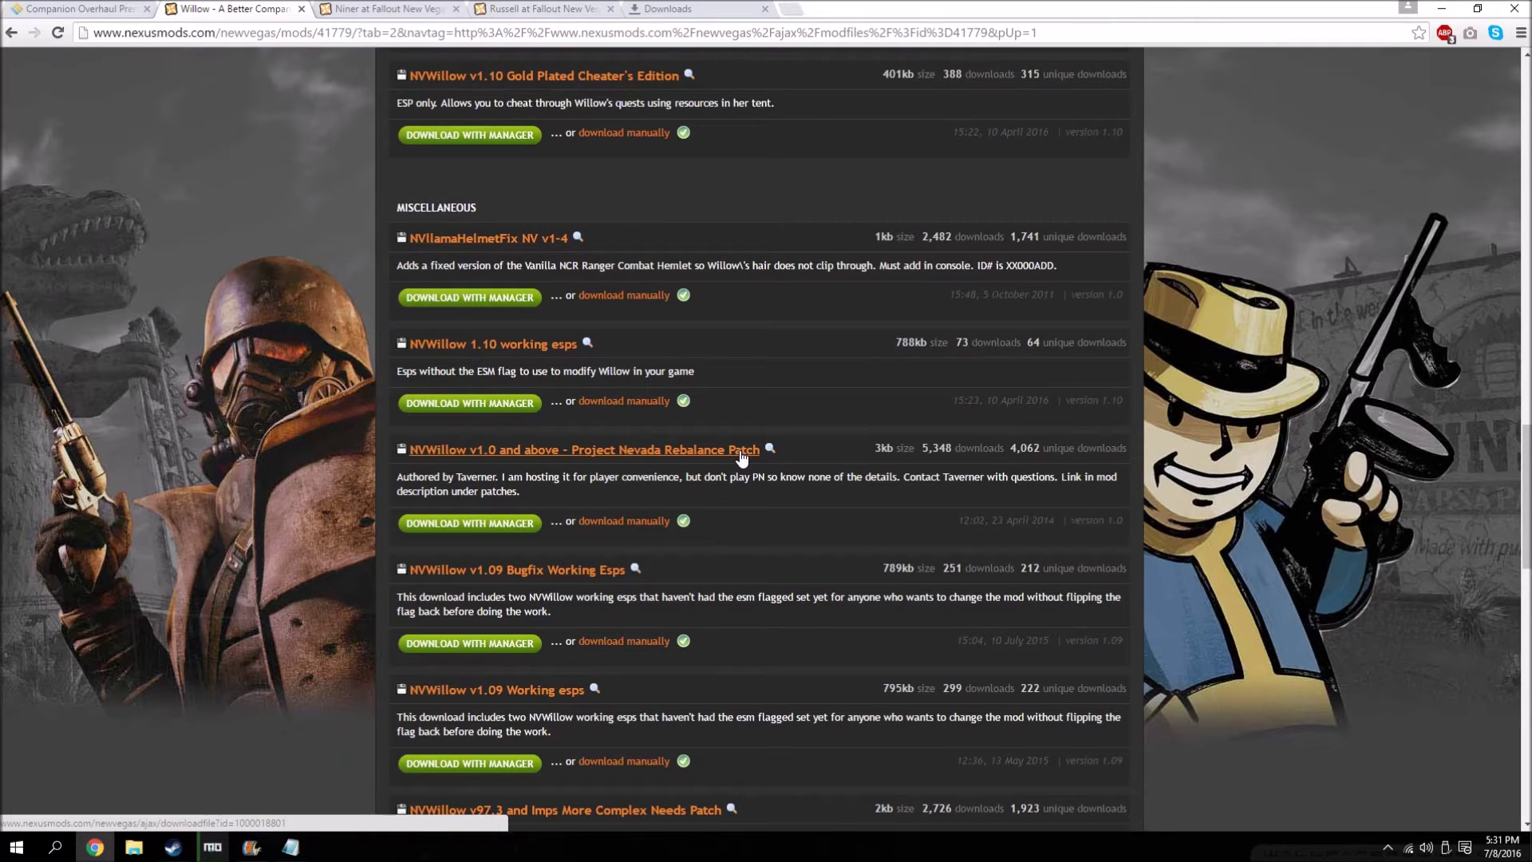
pyautogui.click(493, 528)
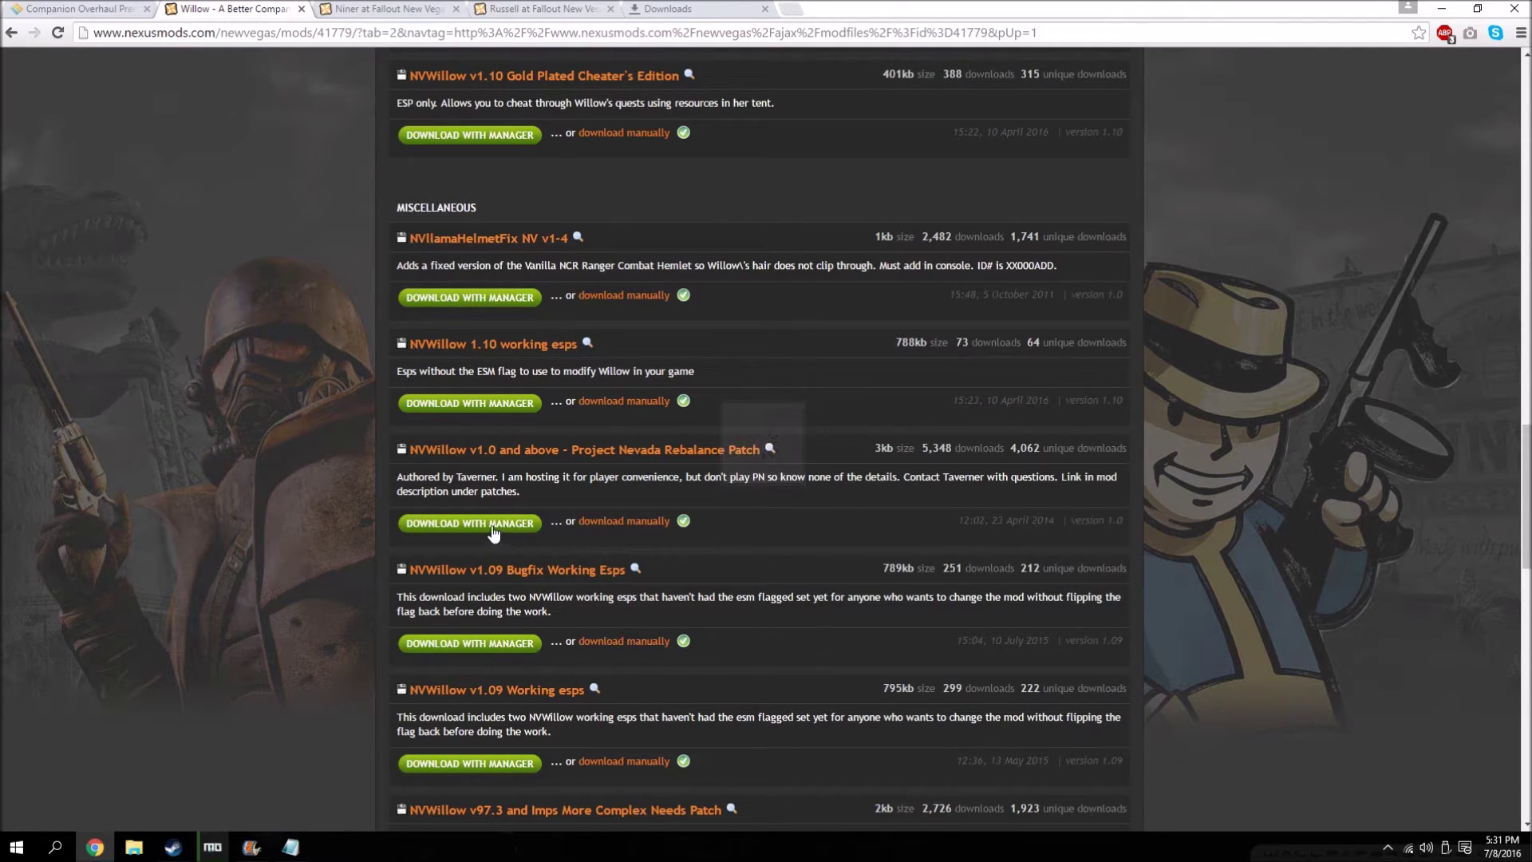
pyautogui.scroll(-2, 332, 523)
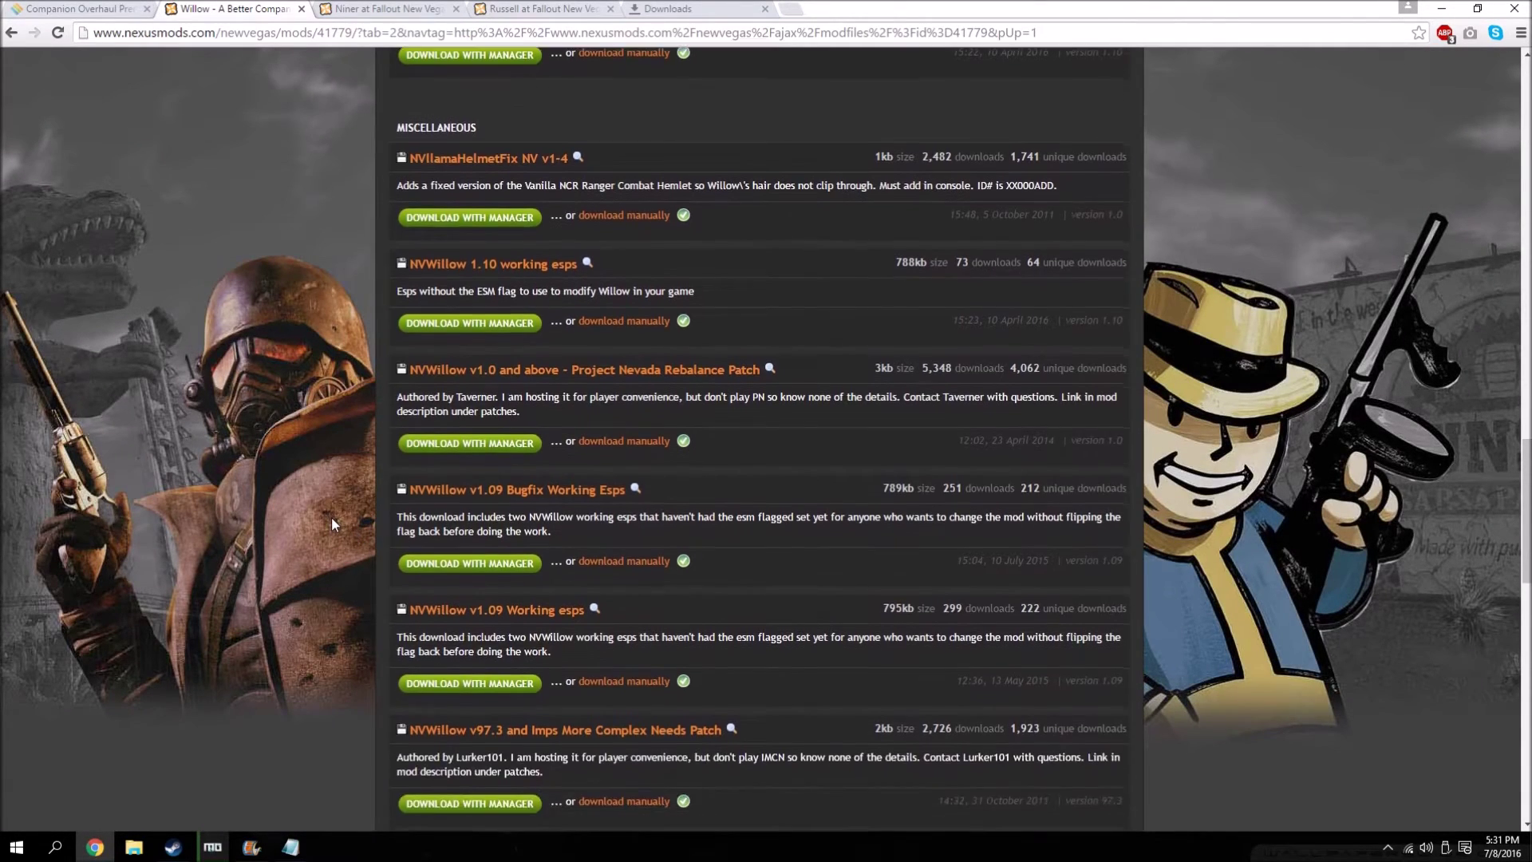
pyautogui.scroll(-4, 232, 543)
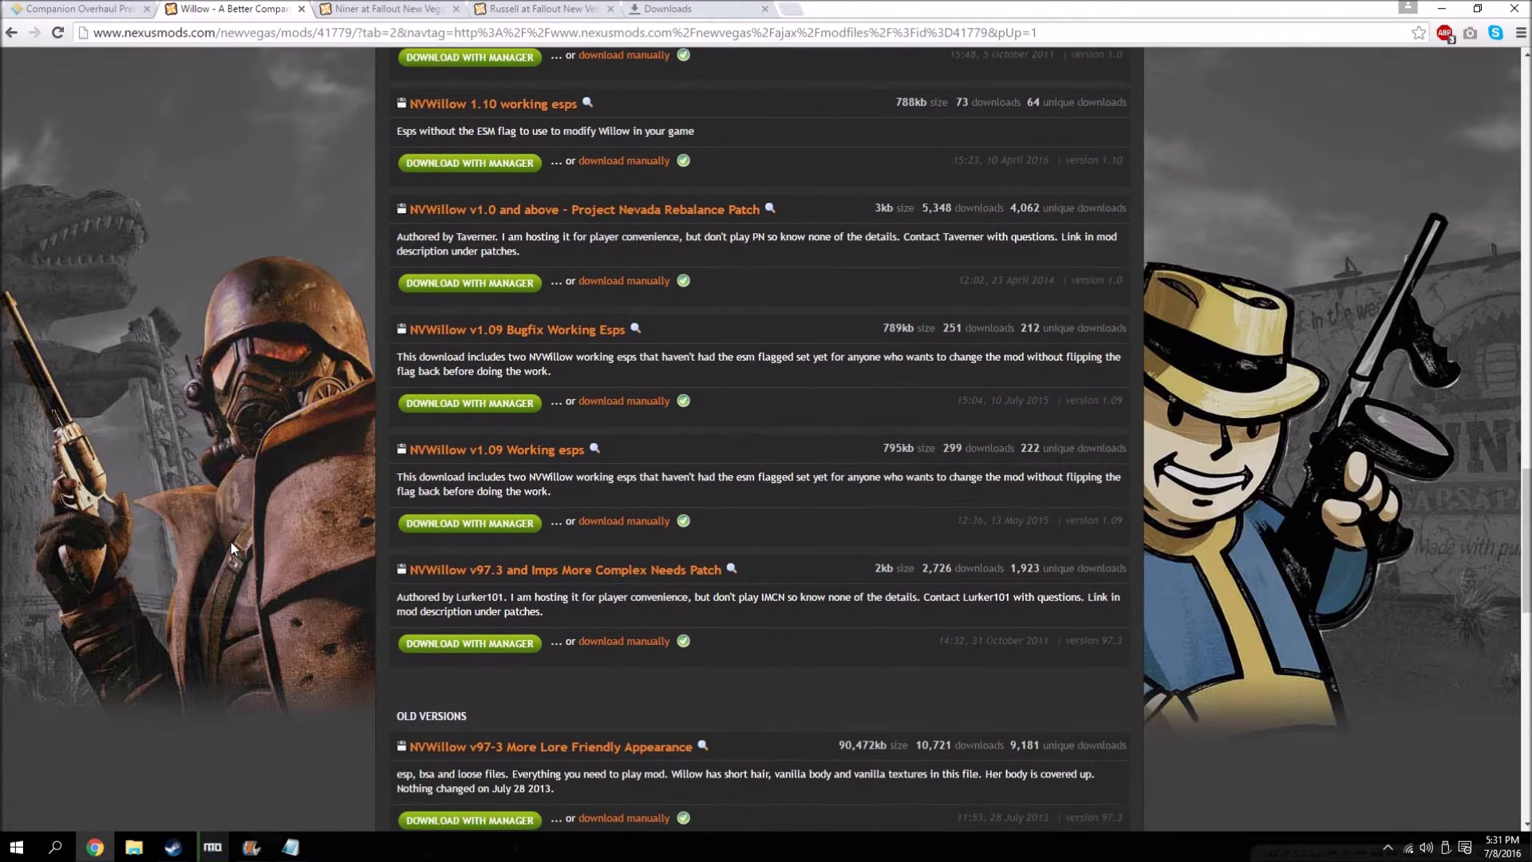
pyautogui.scroll(15, 433, 508)
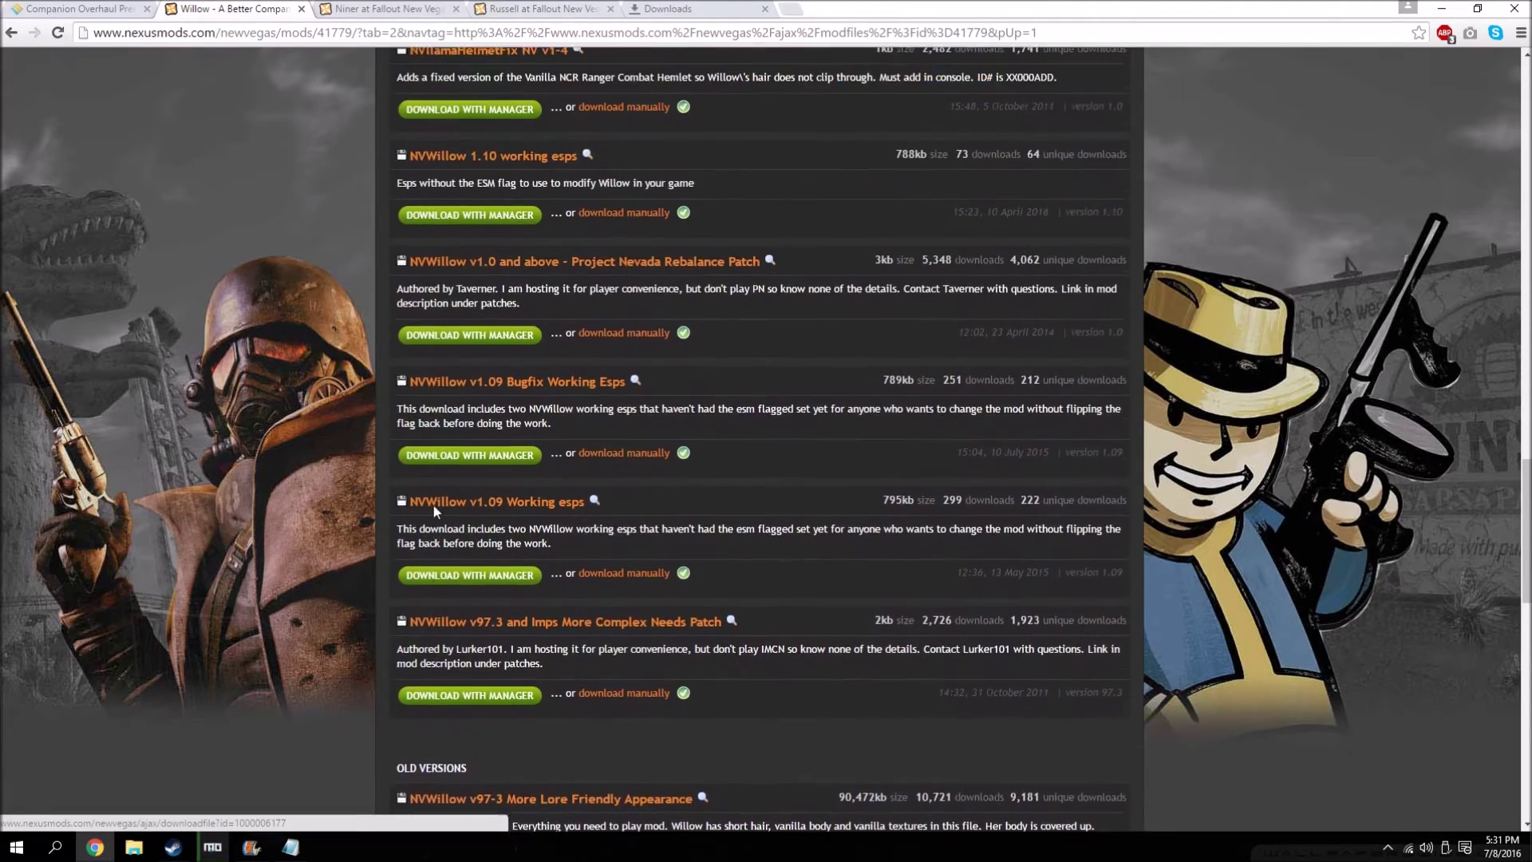
pyautogui.scroll(12, 428, 504)
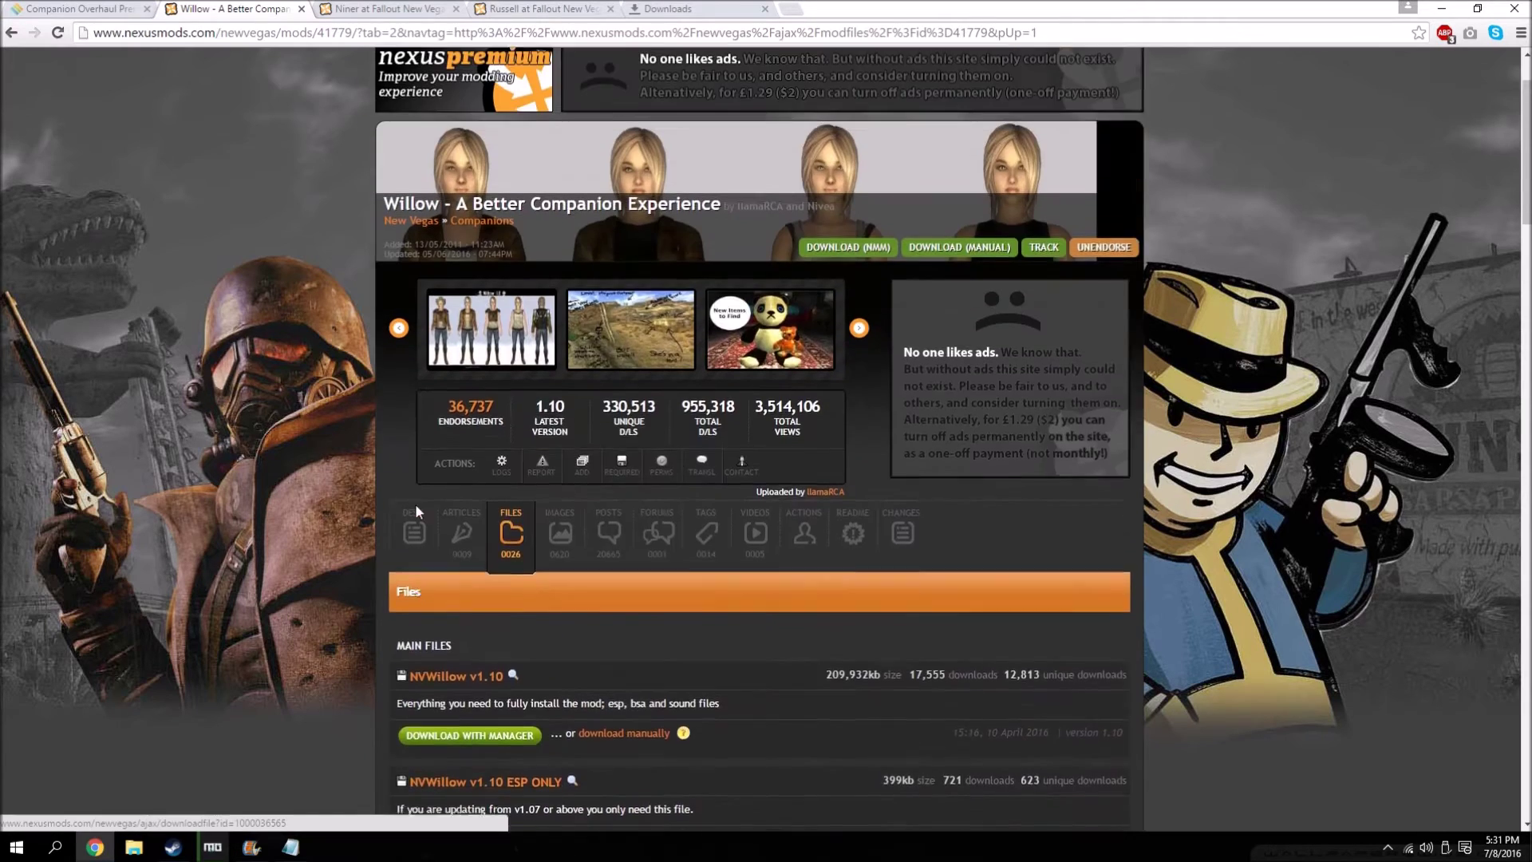
# - Download the Niner main file with the manager from the Niner mod page's files
pyautogui.click(372, 12)
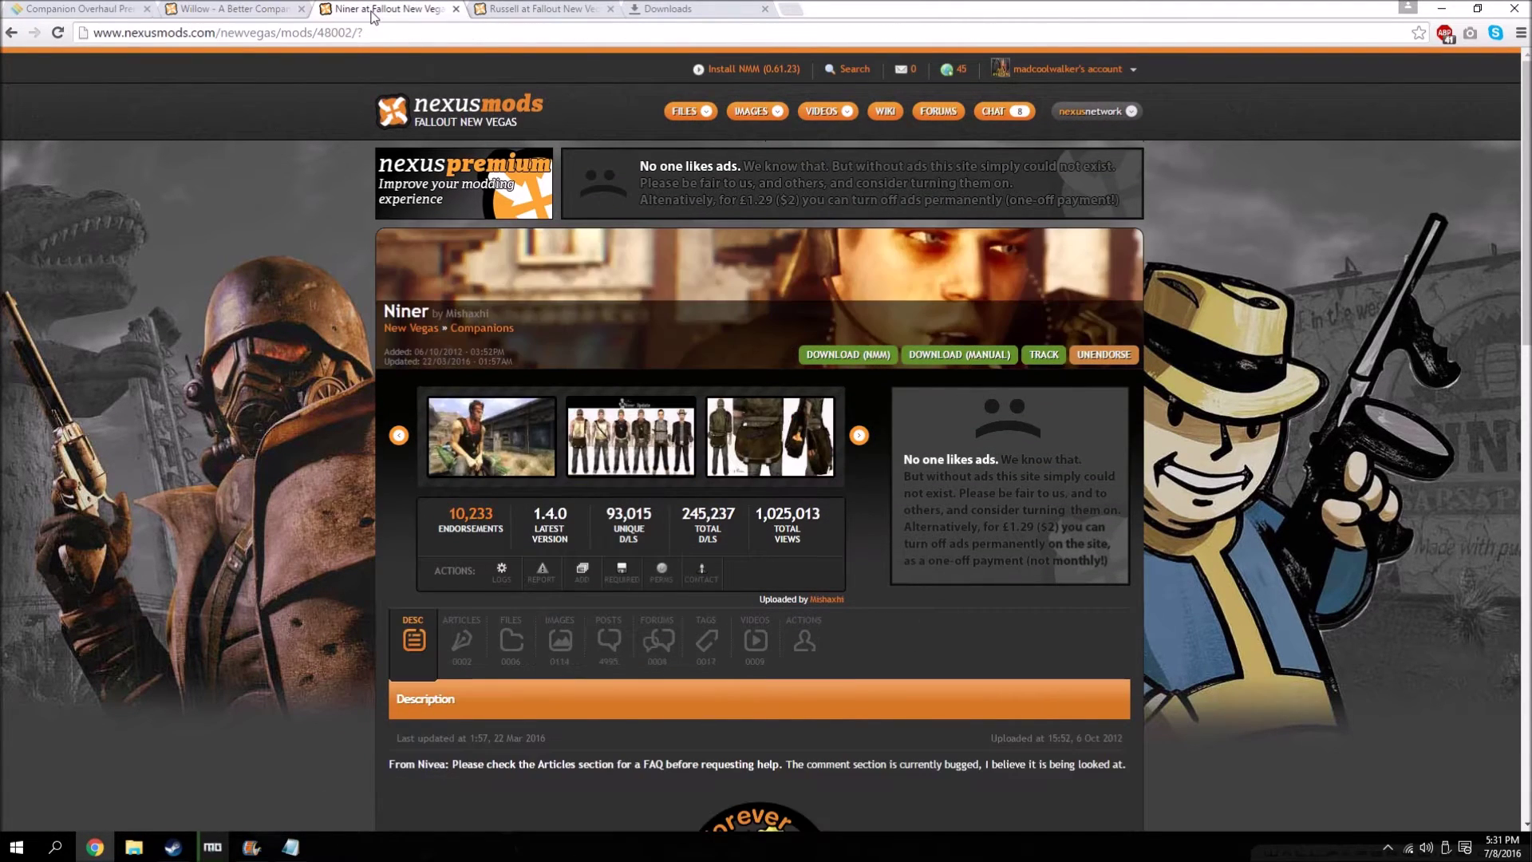
pyautogui.scroll(-7, 674, 478)
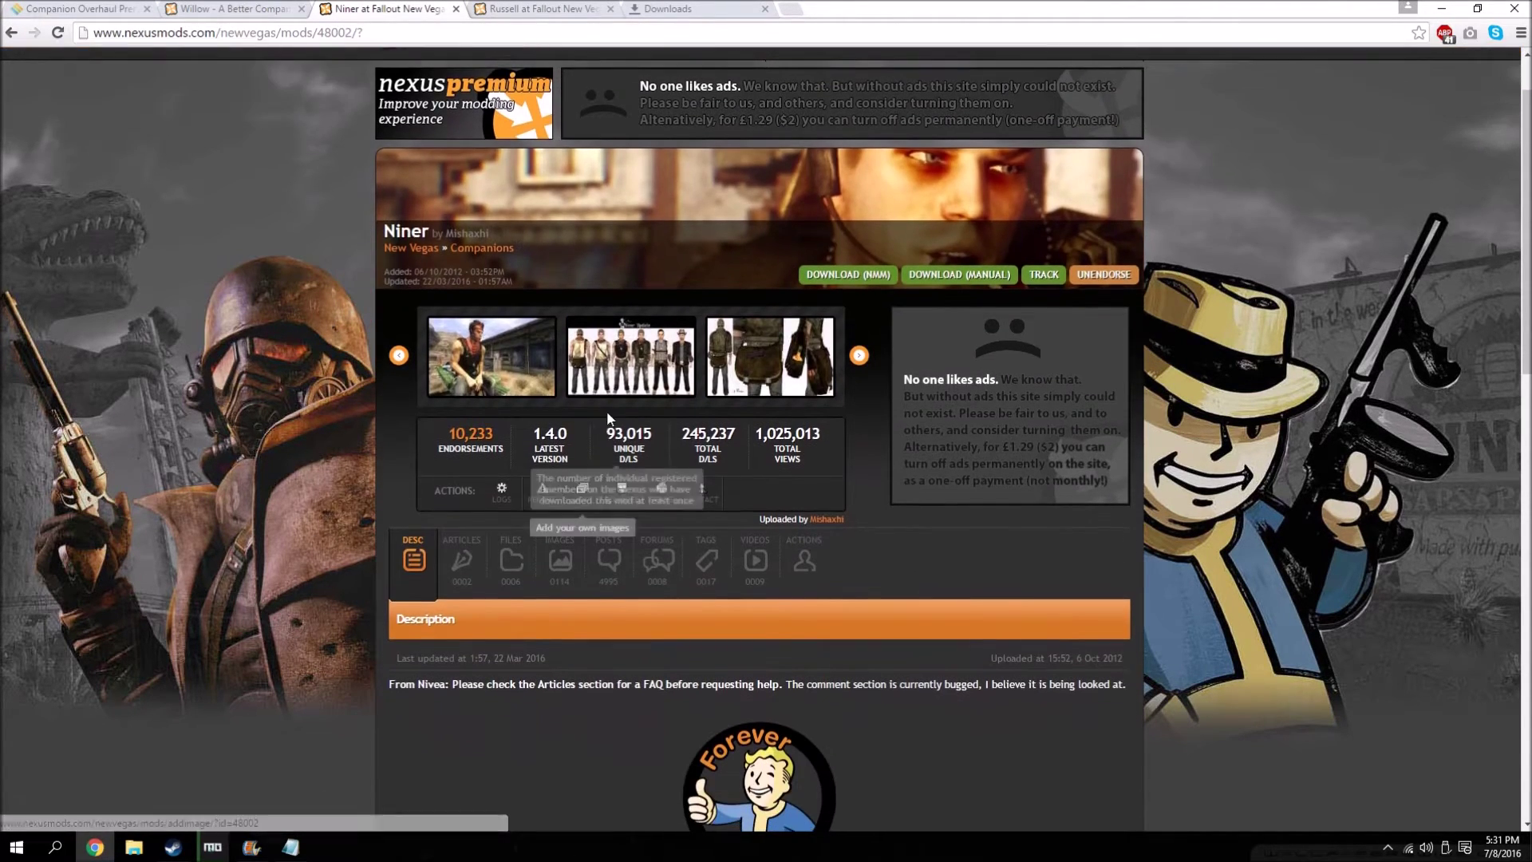
pyautogui.scroll(6, 511, 606)
pyautogui.scroll(1, 502, 618)
pyautogui.click(509, 637)
pyautogui.scroll(-5, 487, 652)
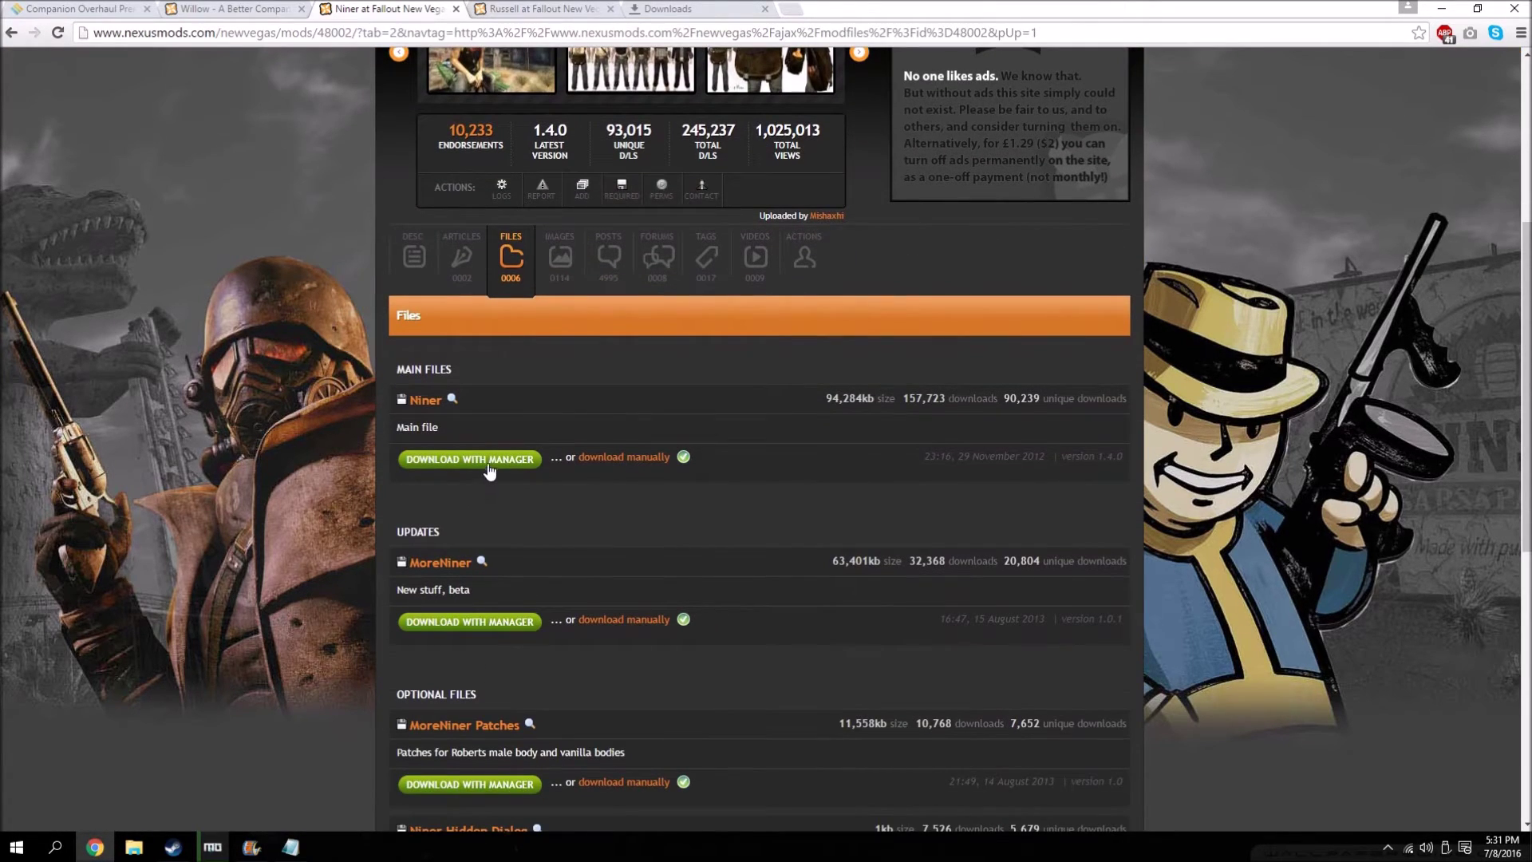
pyautogui.click(490, 471)
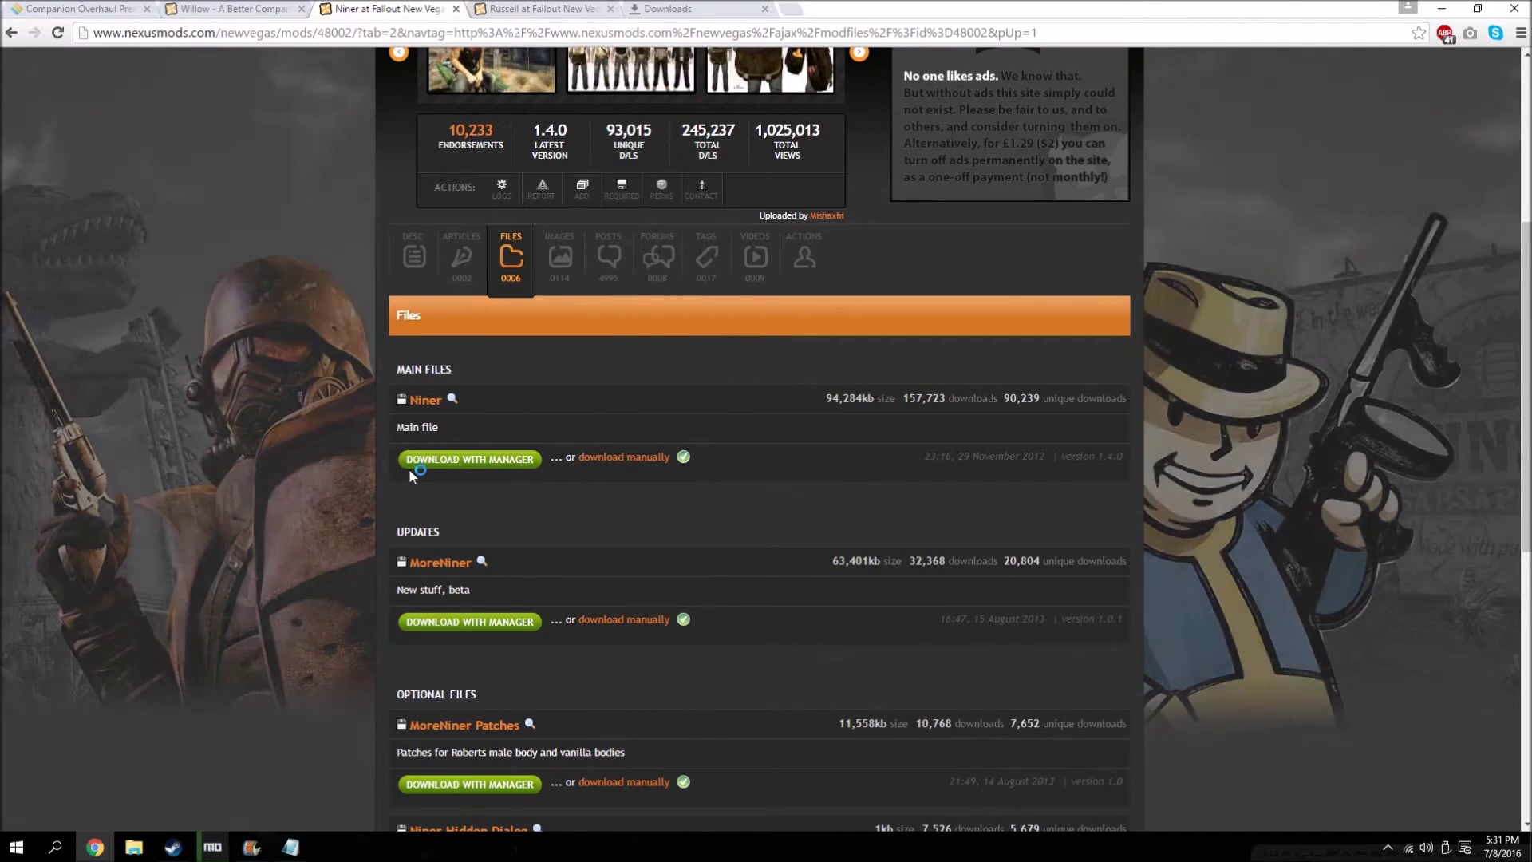
# - Review Niner's update and optional files and download the Niner Vanilla body patch with the manager
pyautogui.scroll(-2, 321, 313)
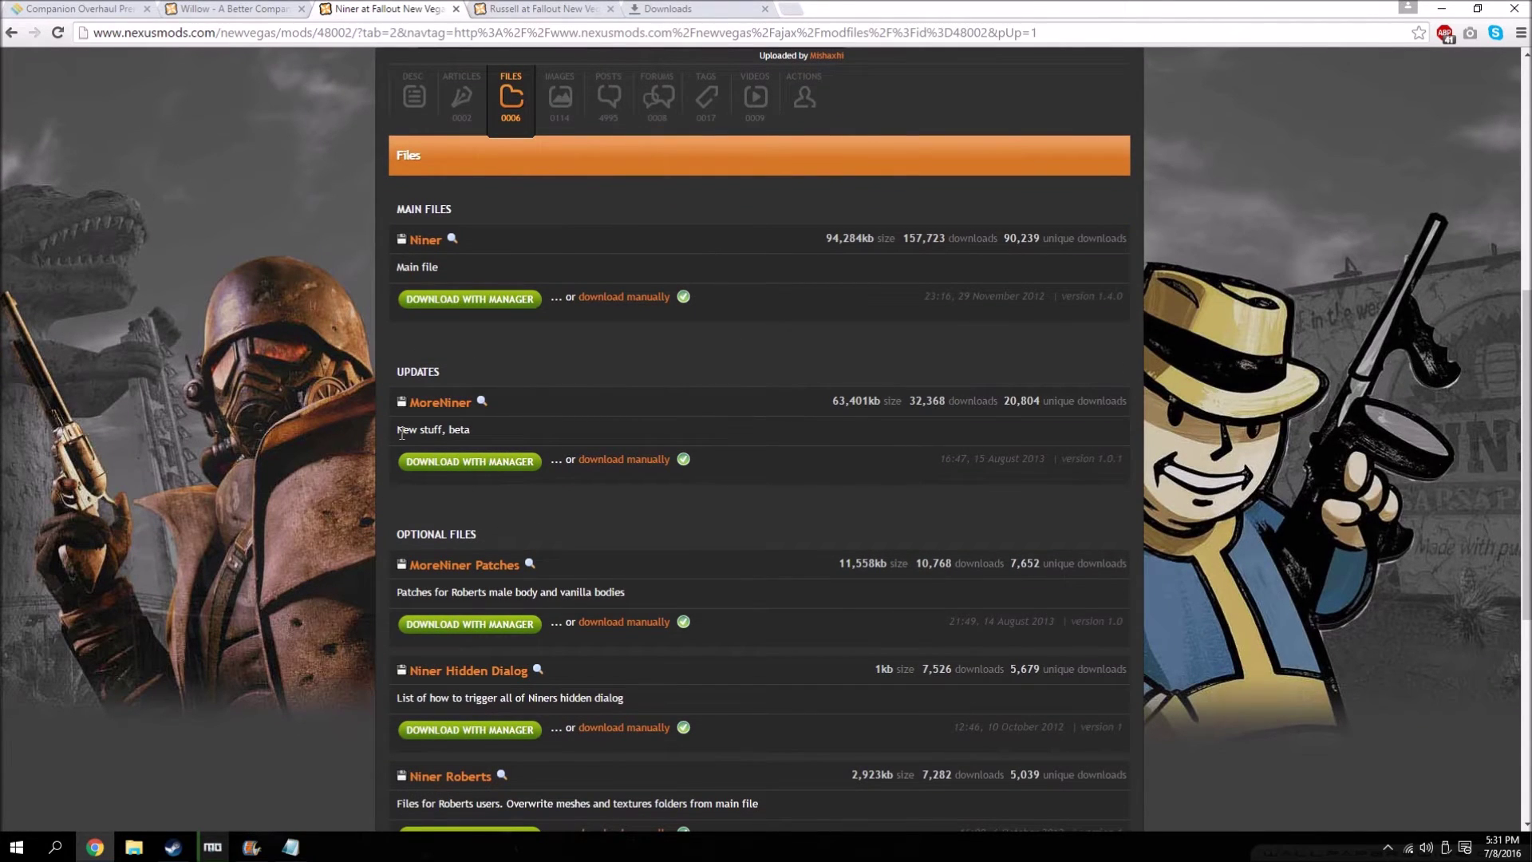
pyautogui.scroll(-2, 479, 439)
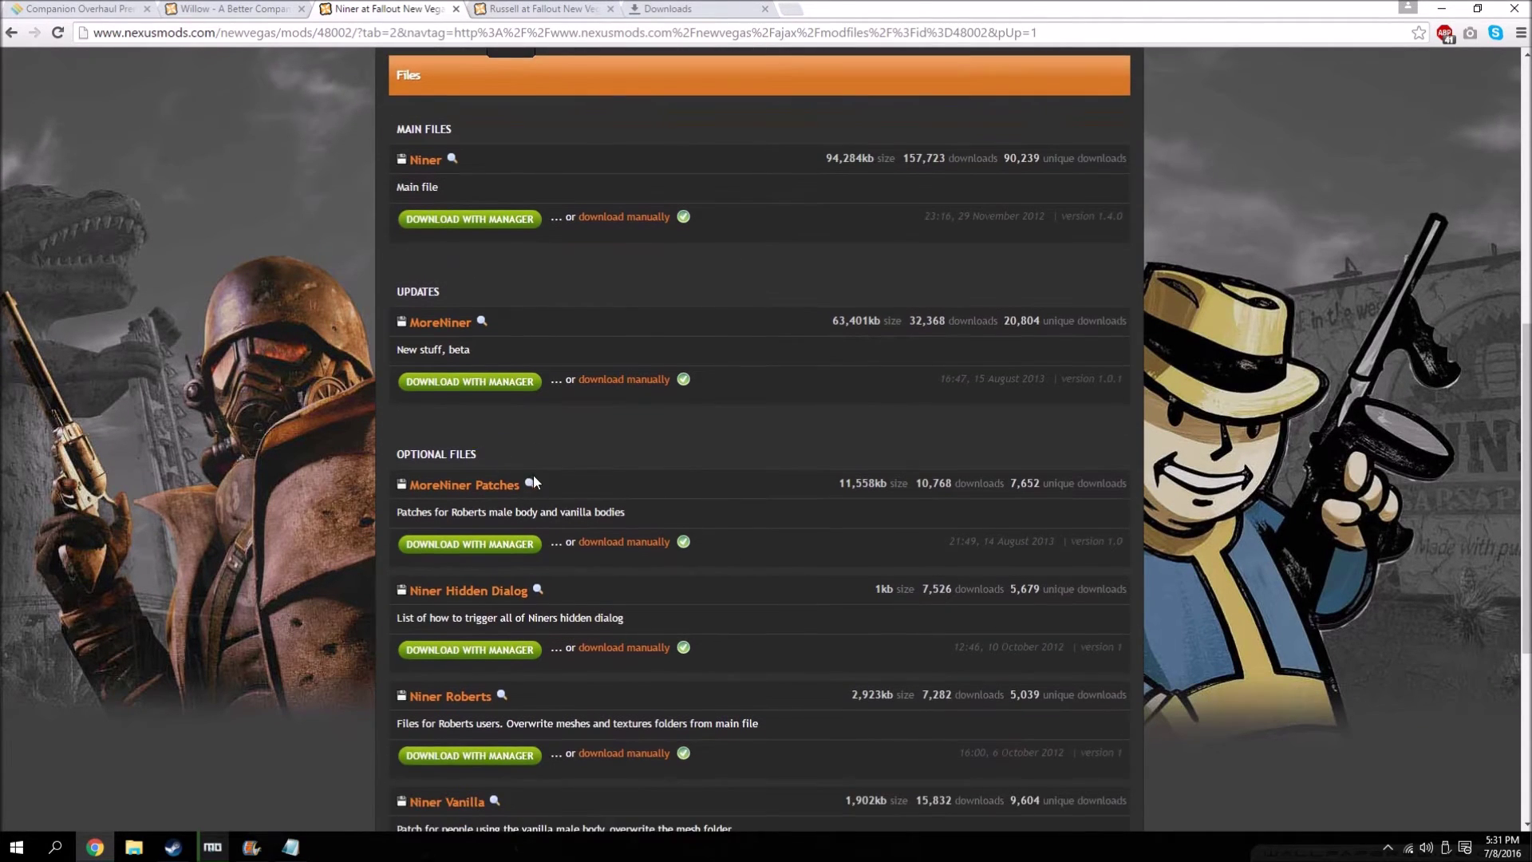
pyautogui.scroll(-2, 463, 431)
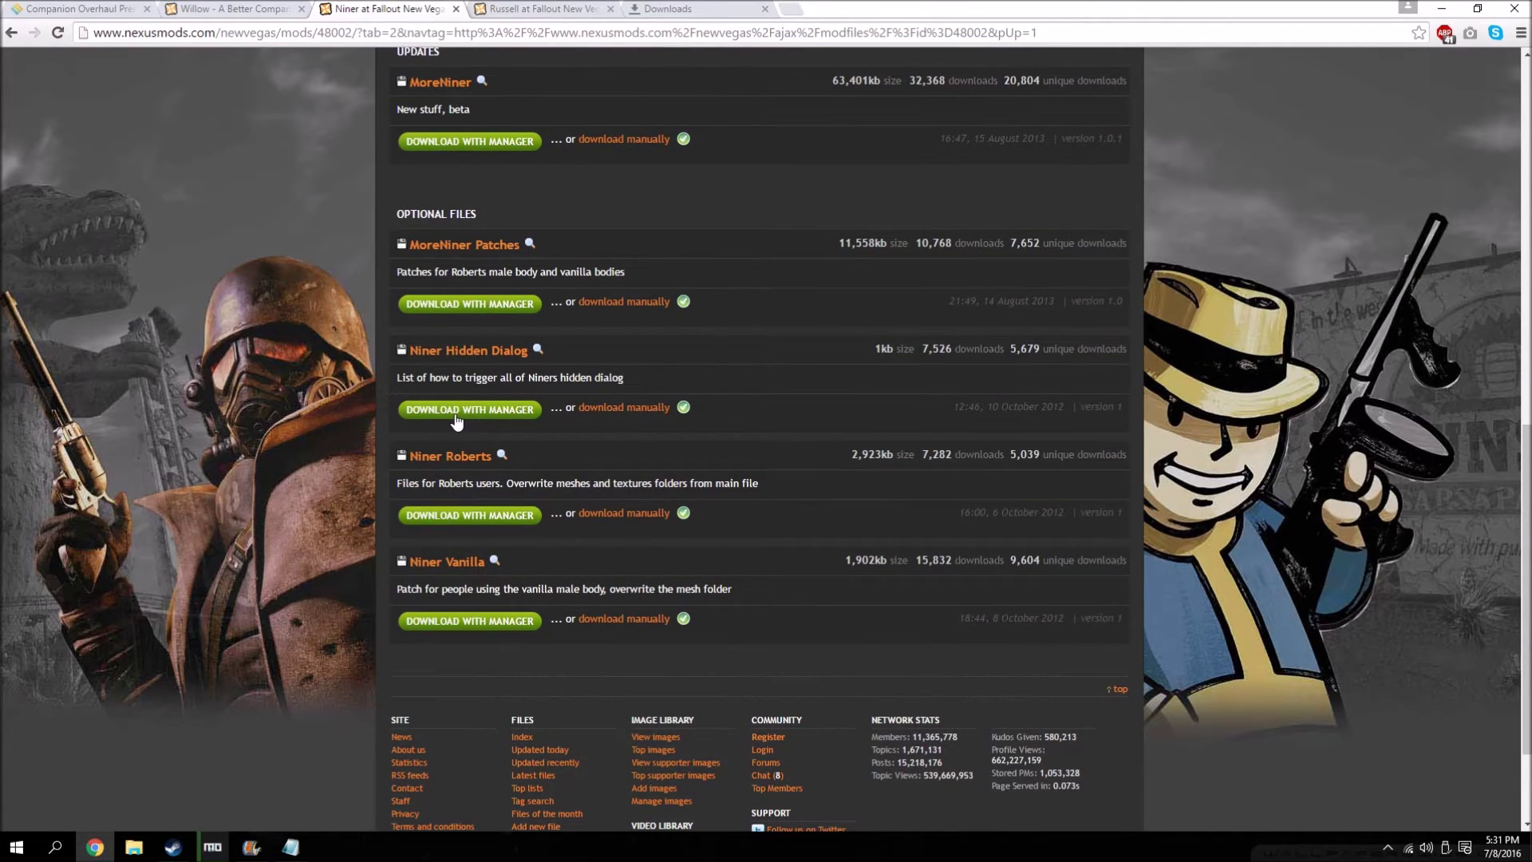
pyautogui.scroll(-2, 443, 443)
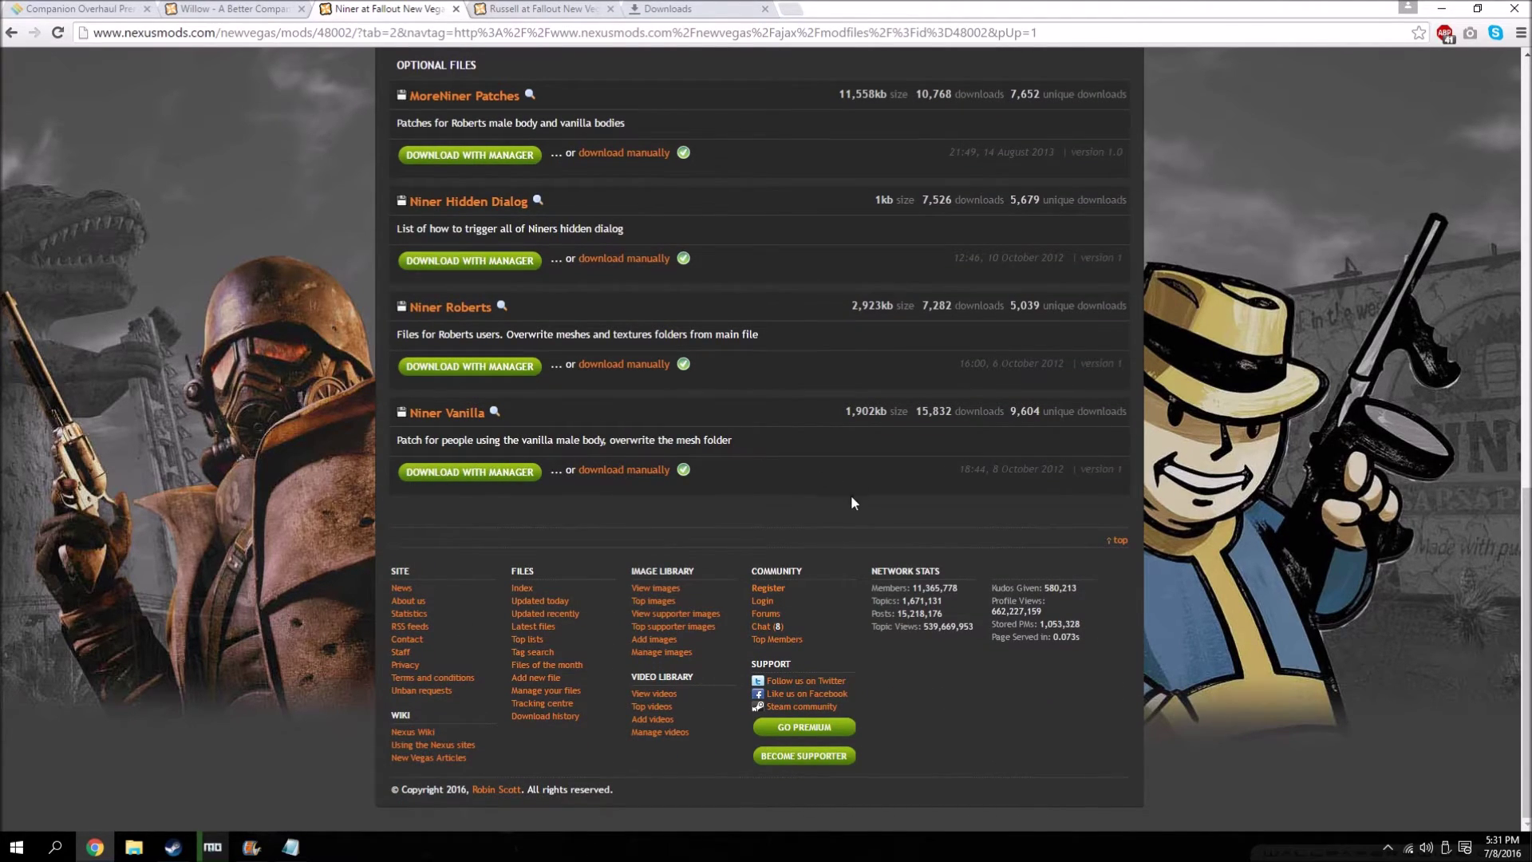
pyautogui.click(498, 471)
pyautogui.press('Home')
# - Download the Russell Version 1.17 main file with the manager from the Russell mod page, dismissing the dialog that interrupts the download
pyautogui.hotkey('ctrl', 'Tab')
pyautogui.scroll(-3, 515, 281)
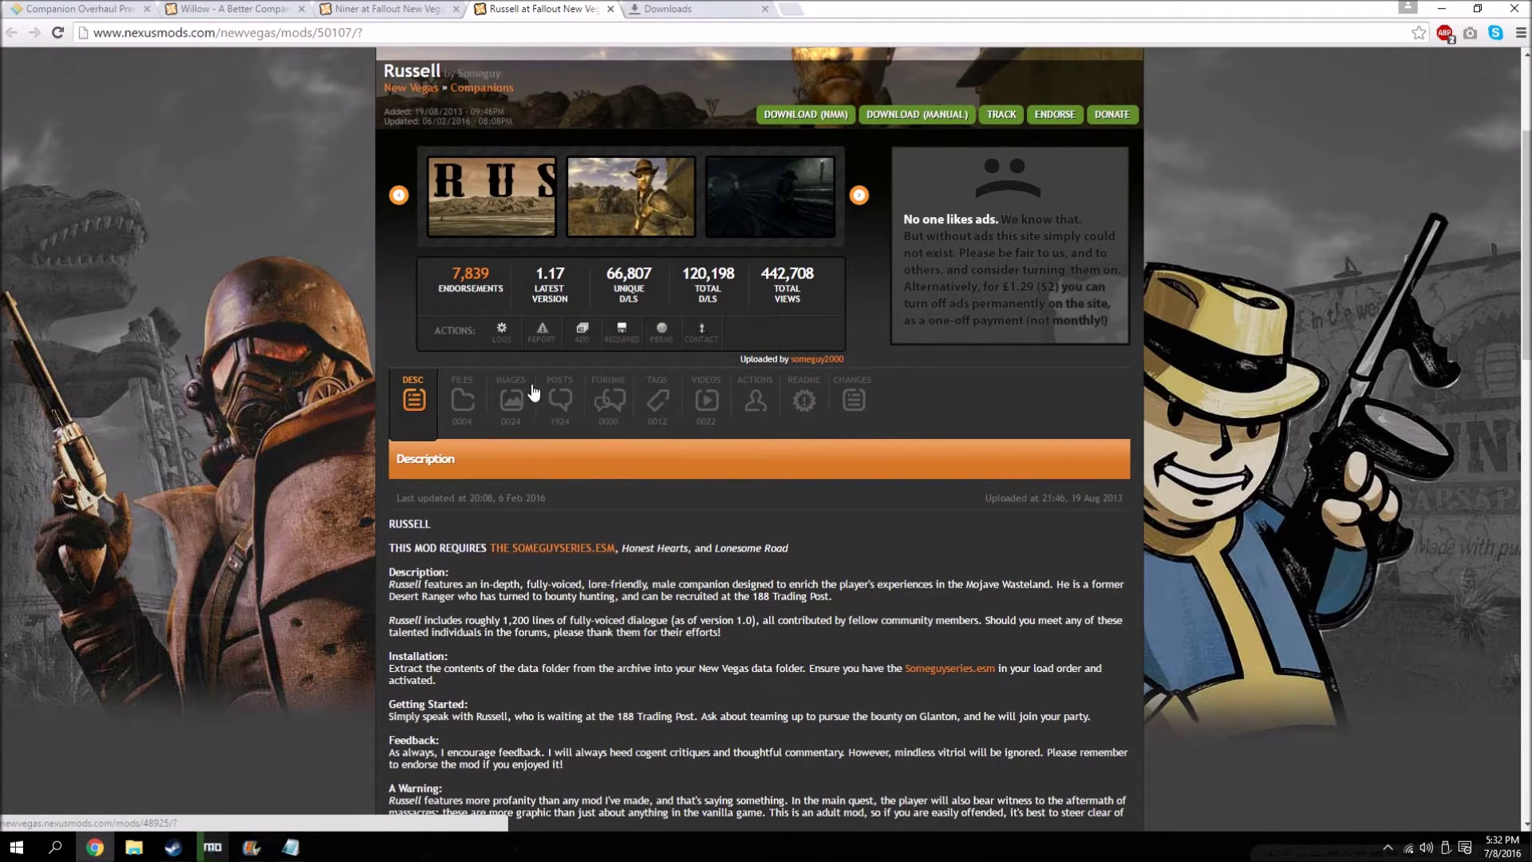
pyautogui.click(462, 395)
pyautogui.scroll(-3, 459, 414)
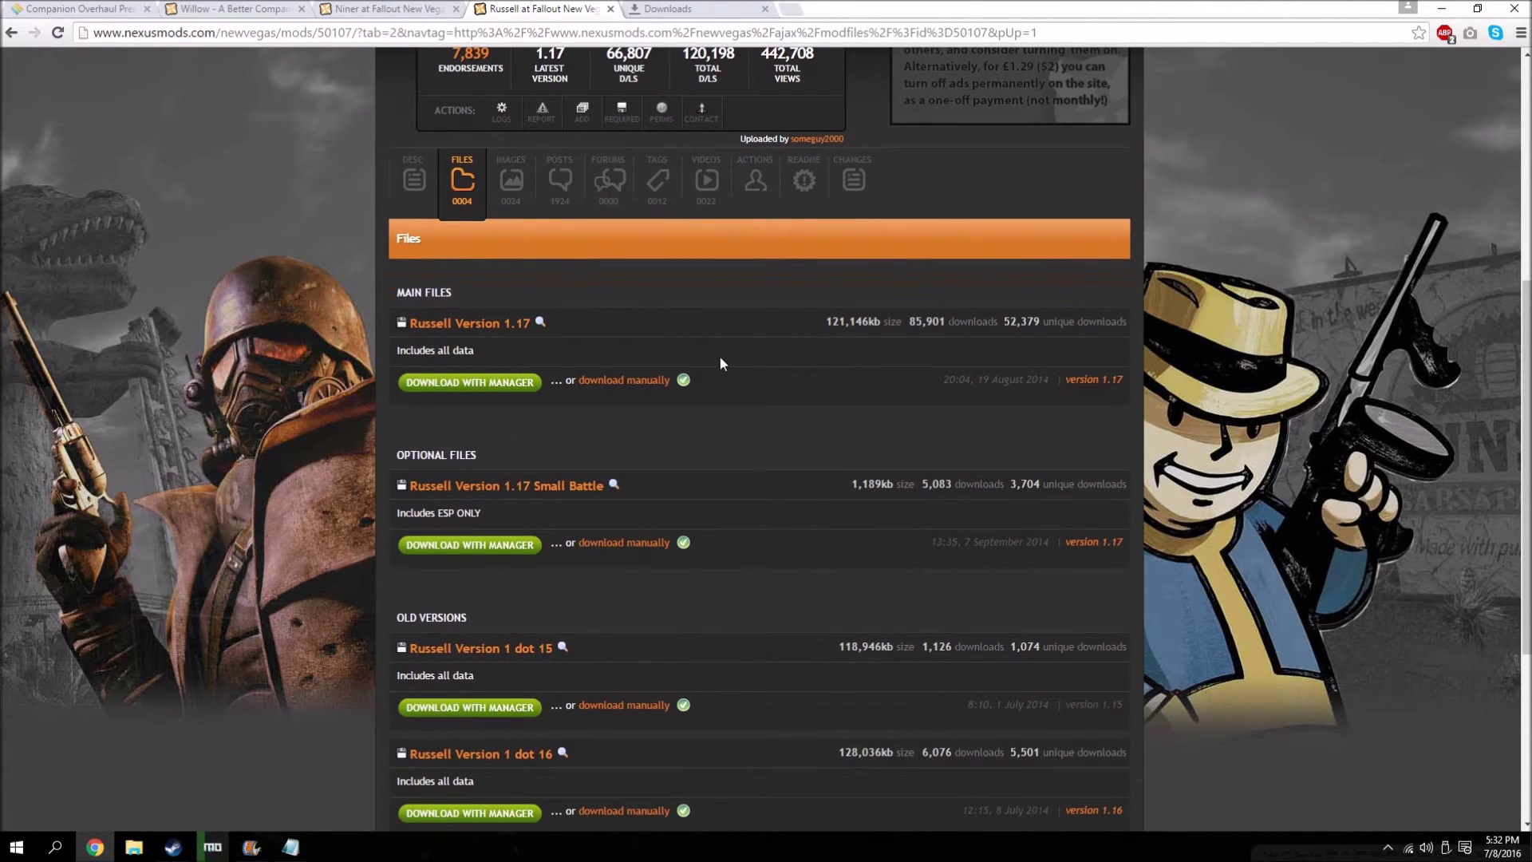
pyautogui.click(480, 383)
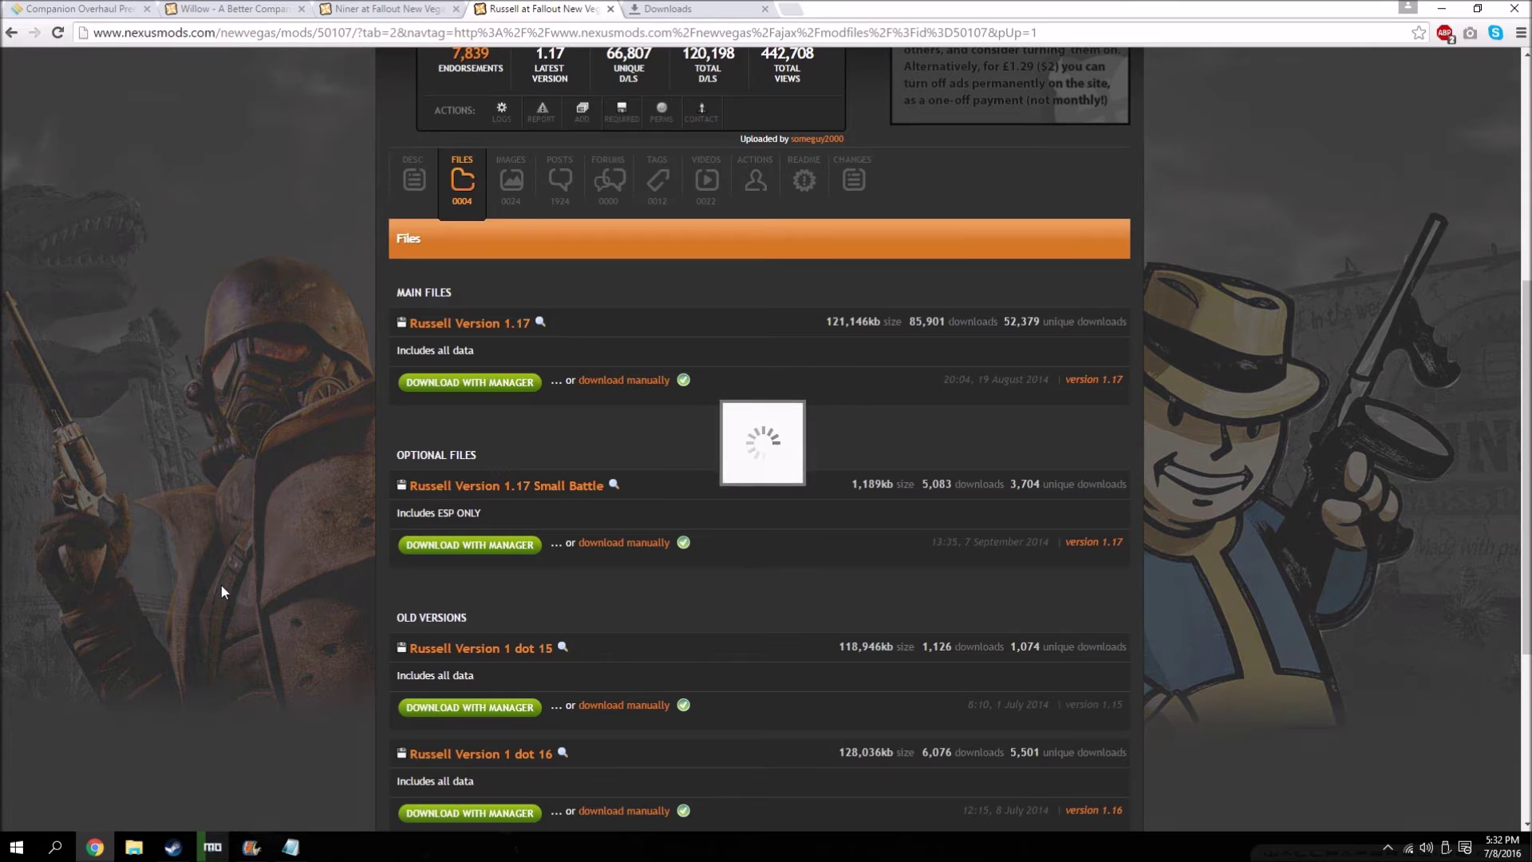
pyautogui.scroll(-1, 222, 586)
pyautogui.scroll(1, 268, 584)
pyautogui.click(631, 521)
pyautogui.click(866, 541)
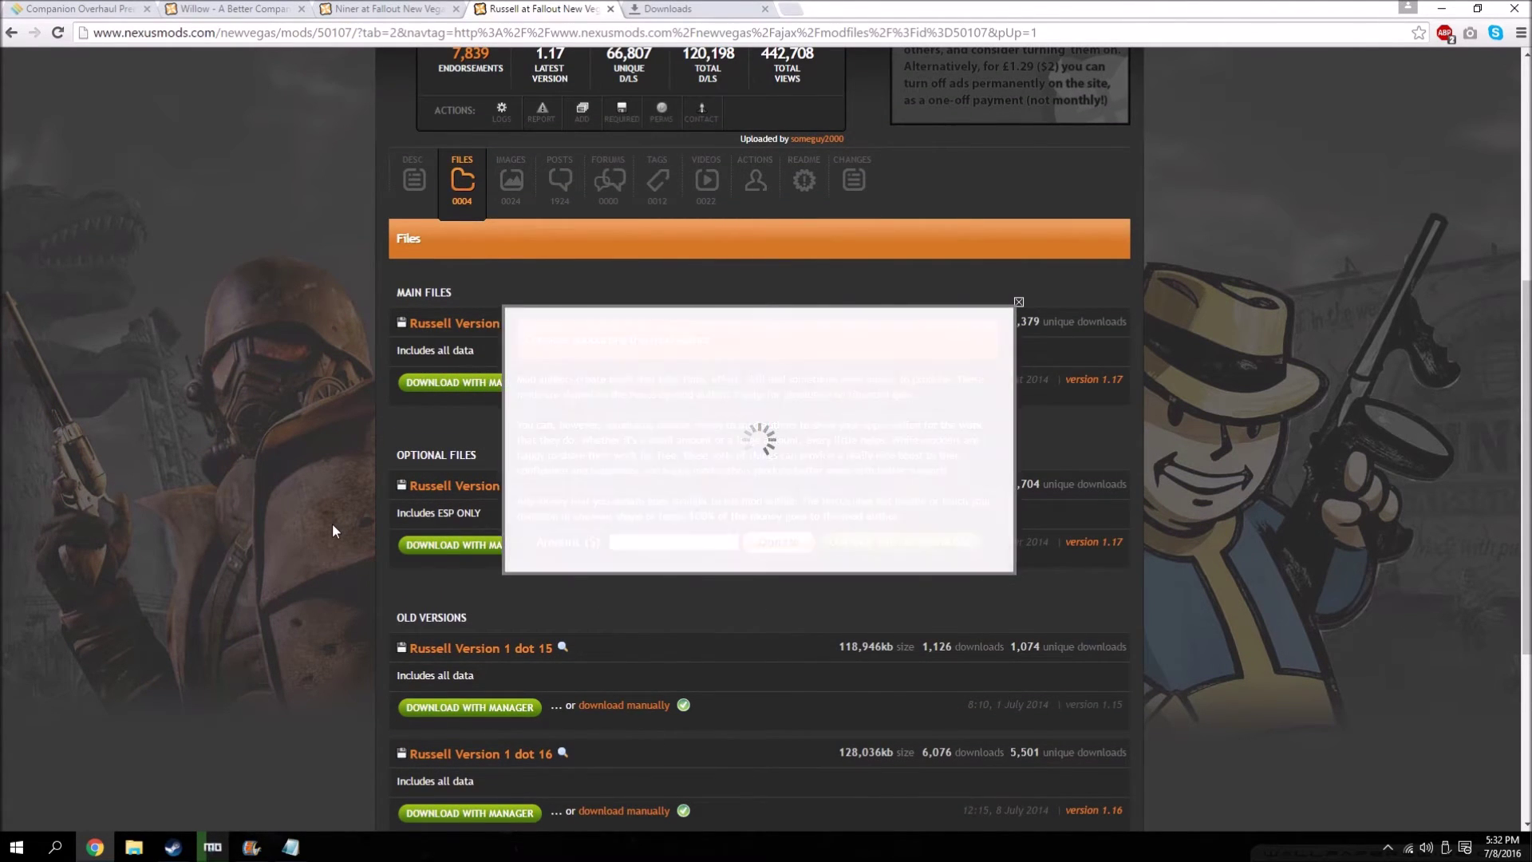
# - Switch to Mod Organizer to check the companion mod archives in its downloads list, and return to Chrome
pyautogui.click(685, 8)
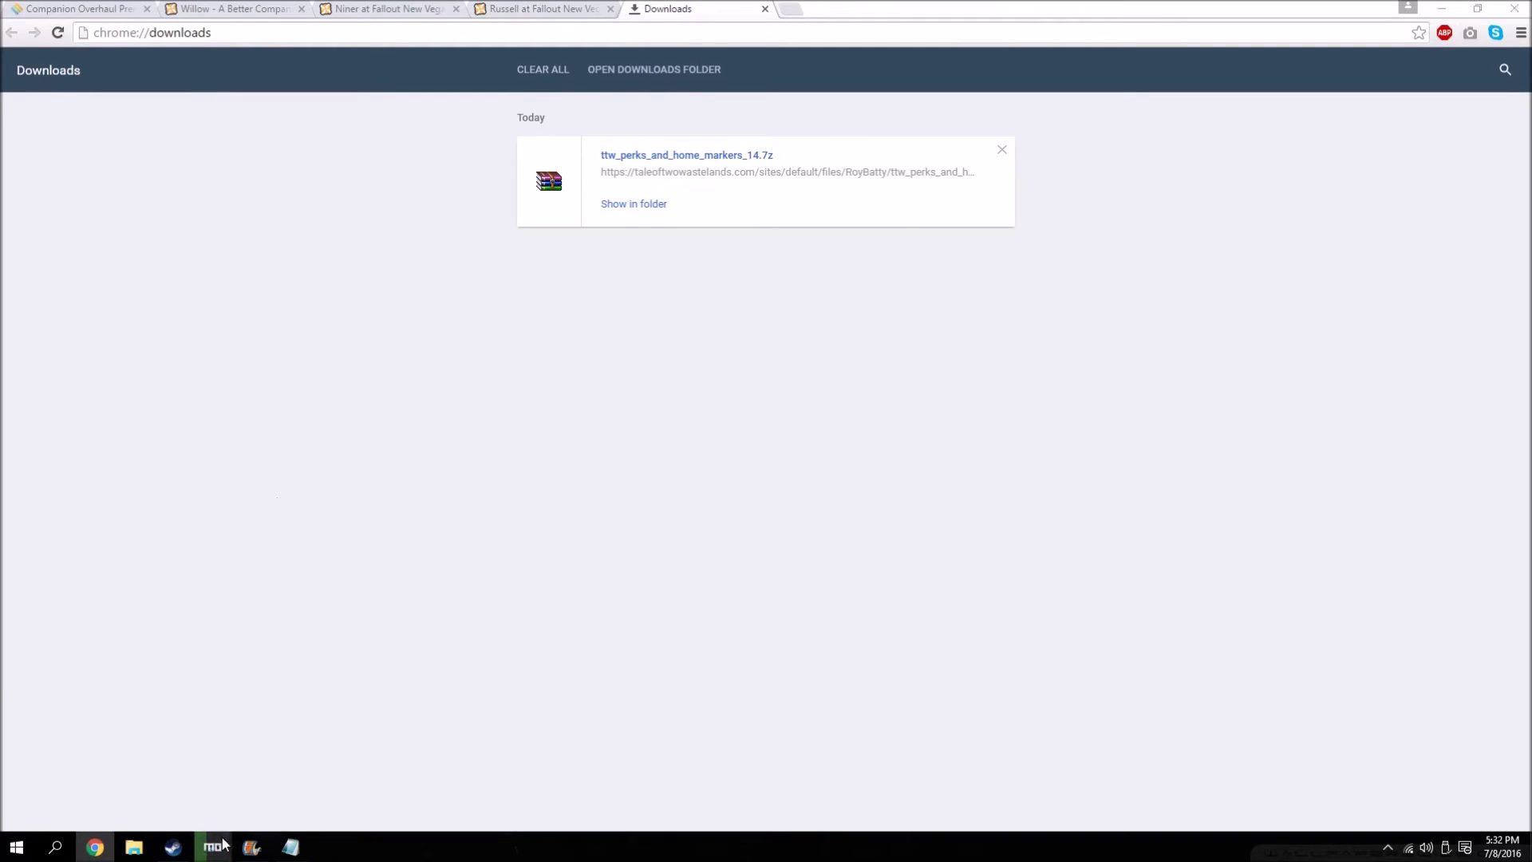
pyautogui.click(212, 847)
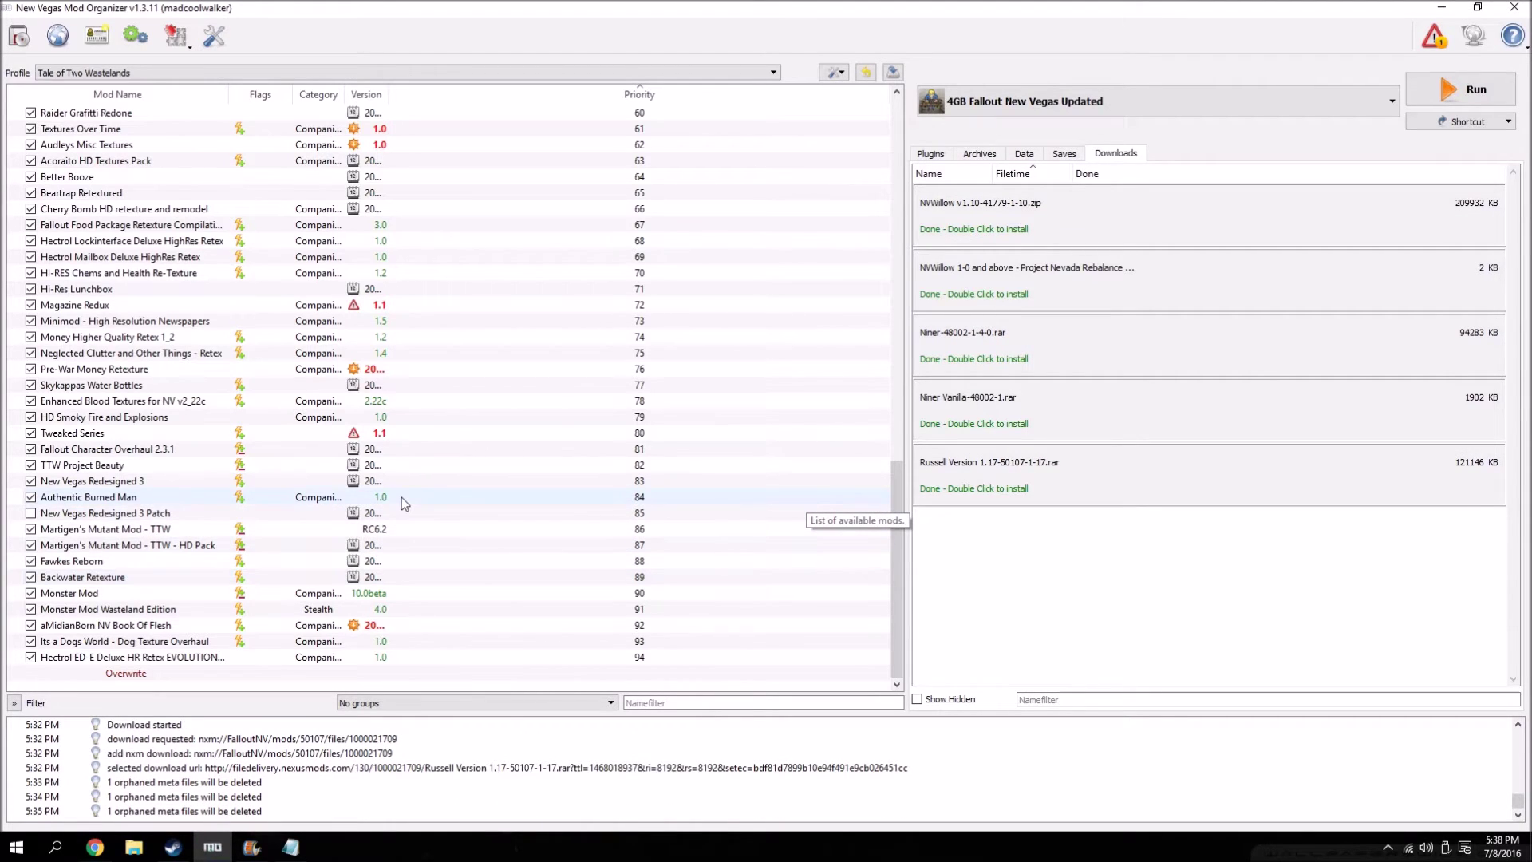
pyautogui.click(1441, 8)
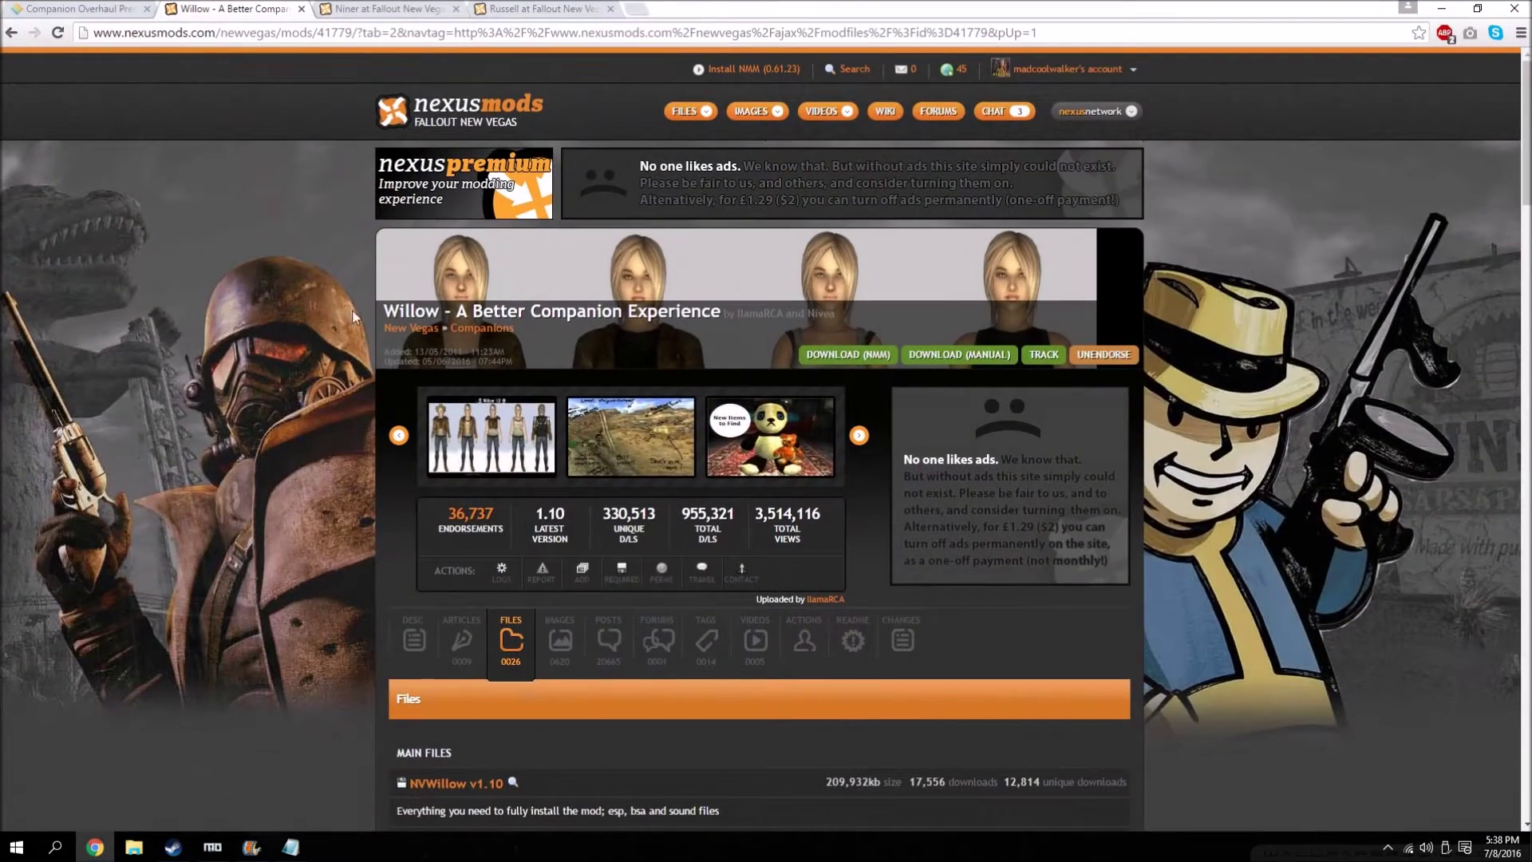
# - Copy the words "Companion Overhaul" from the title of the Tale of Two Wastelands forum post
pyautogui.hotkey('ctrl', 'shift', 'Tab')
pyautogui.moveTo(602, 294); pyautogui.dragTo(827, 286)
pyautogui.rightClick(820, 281)
pyautogui.click(846, 297)
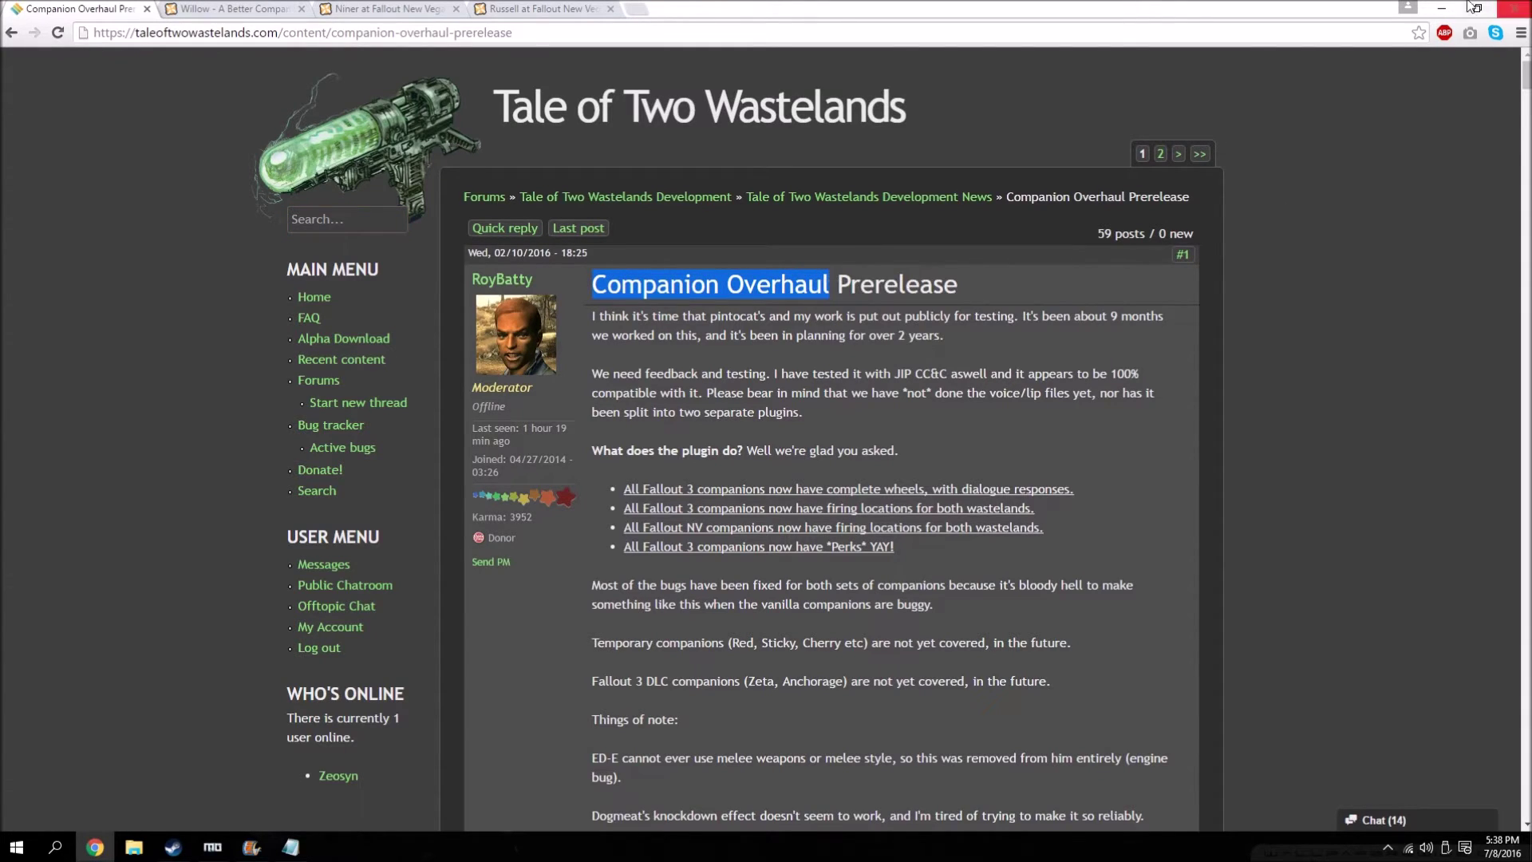
pyautogui.click(1441, 8)
pyautogui.click(212, 847)
pyautogui.click(17, 35)
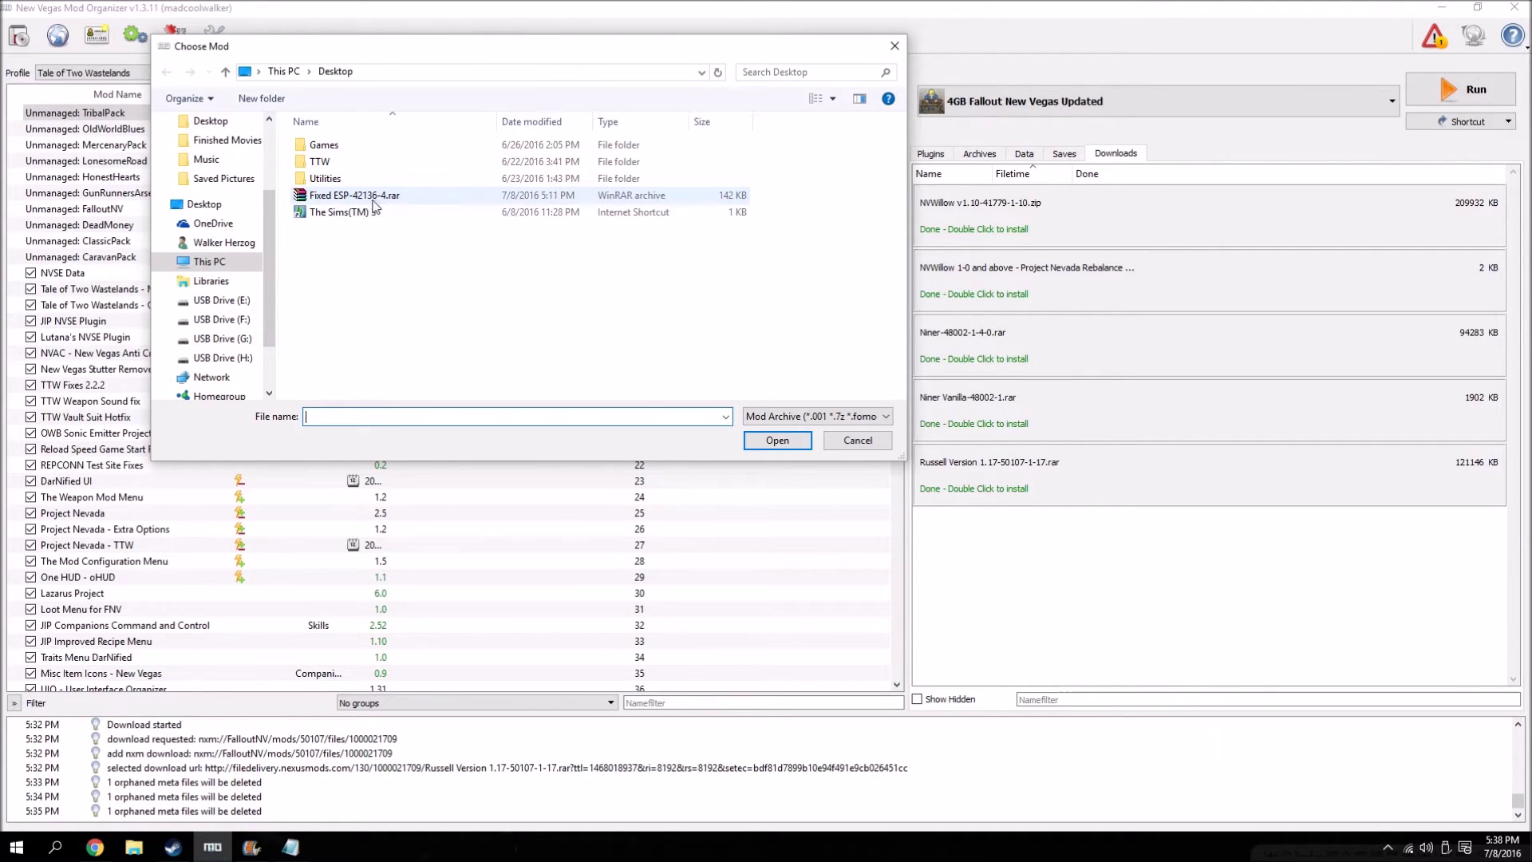
pyautogui.click(835, 445)
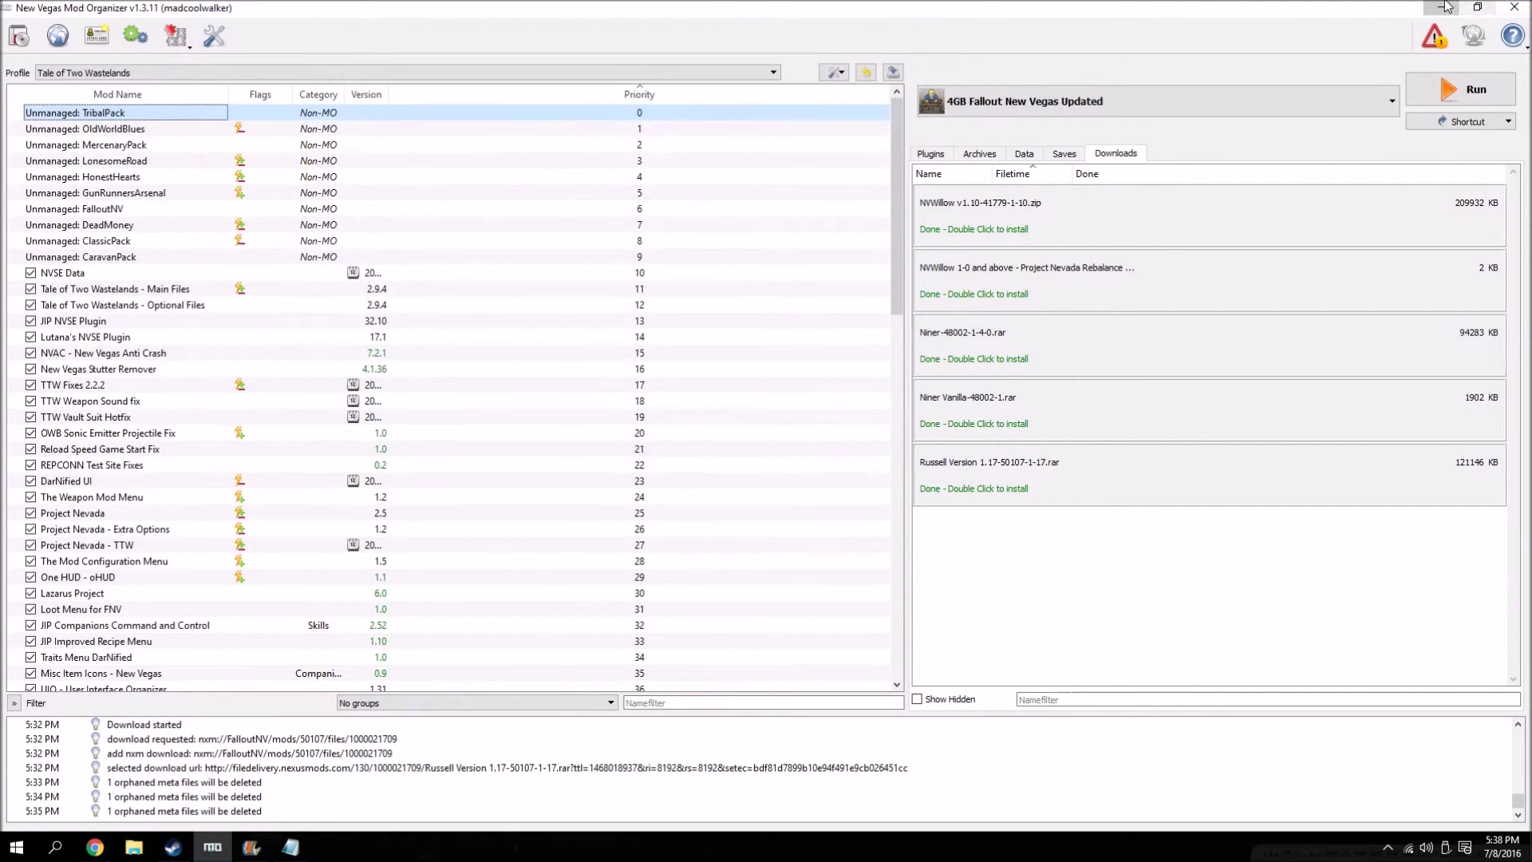
# - Move the ttw_perks_and_home_markers_14.7z archive from the Downloads folder to the desktop, and close File Explorer
pyautogui.click(1442, 7)
pyautogui.click(134, 844)
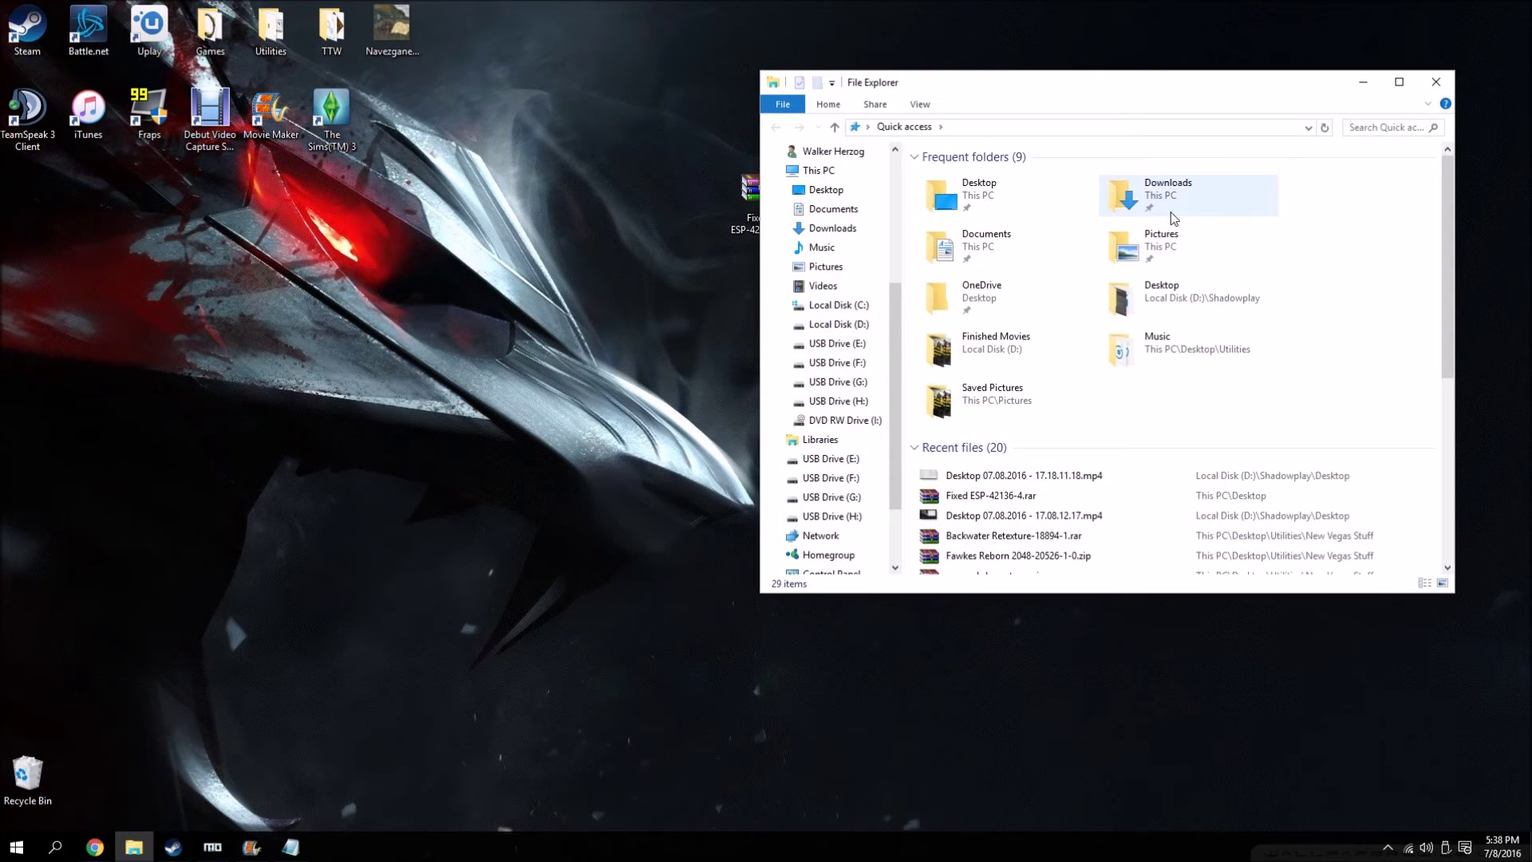
pyautogui.doubleClick(1167, 209)
pyautogui.moveTo(962, 227); pyautogui.dragTo(438, 432)
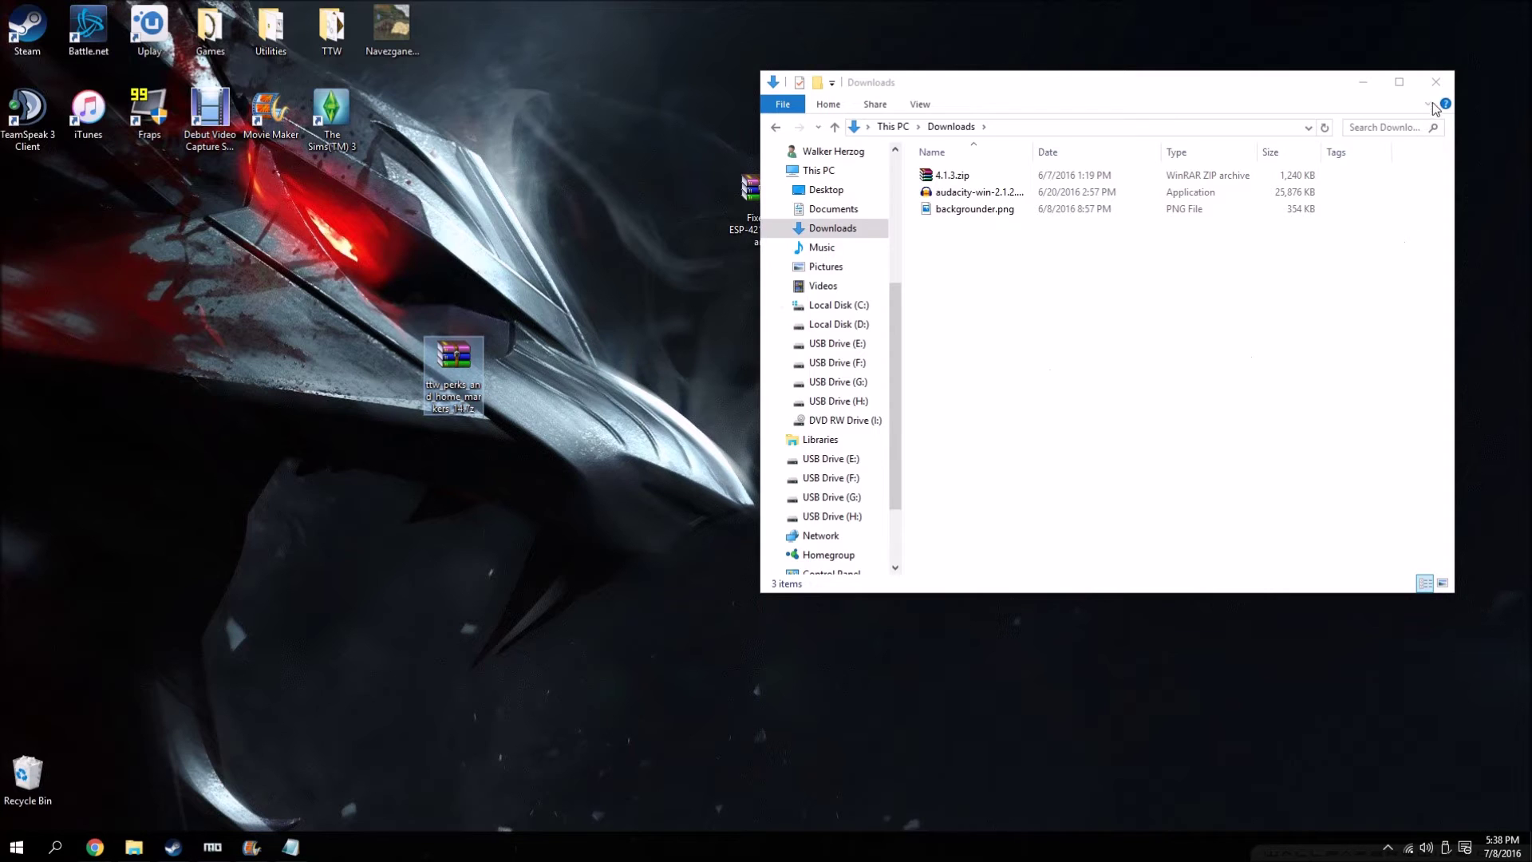
pyautogui.click(1429, 82)
# - In Mod Organizer, install ttw_perks_and_home_markers_14.7z from the desktop as "Companion Overhaul (Pre-Release)", checking its content in the manual installer
pyautogui.click(214, 848)
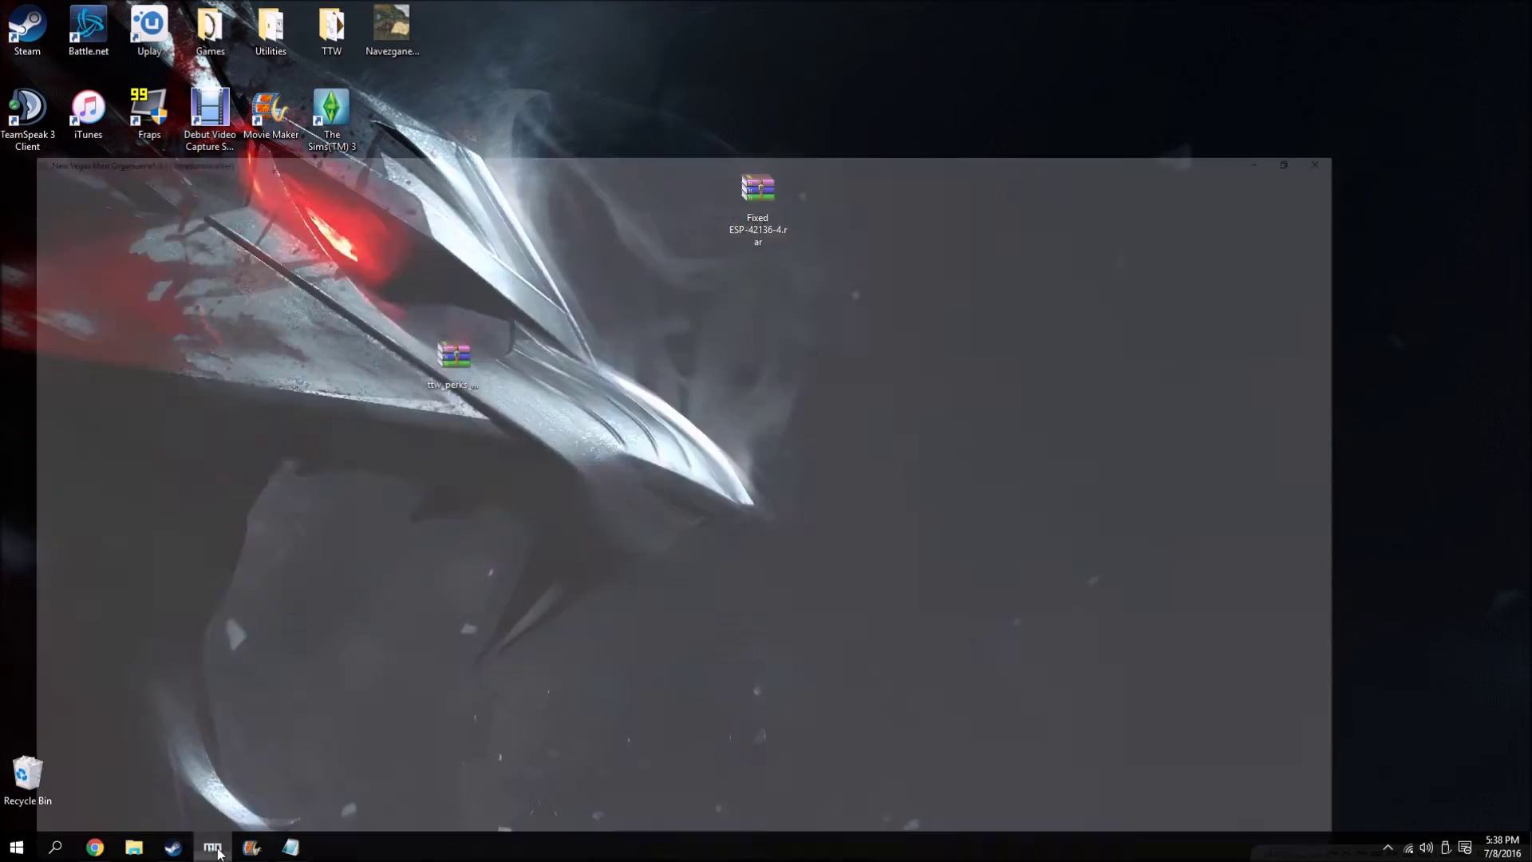
pyautogui.click(18, 35)
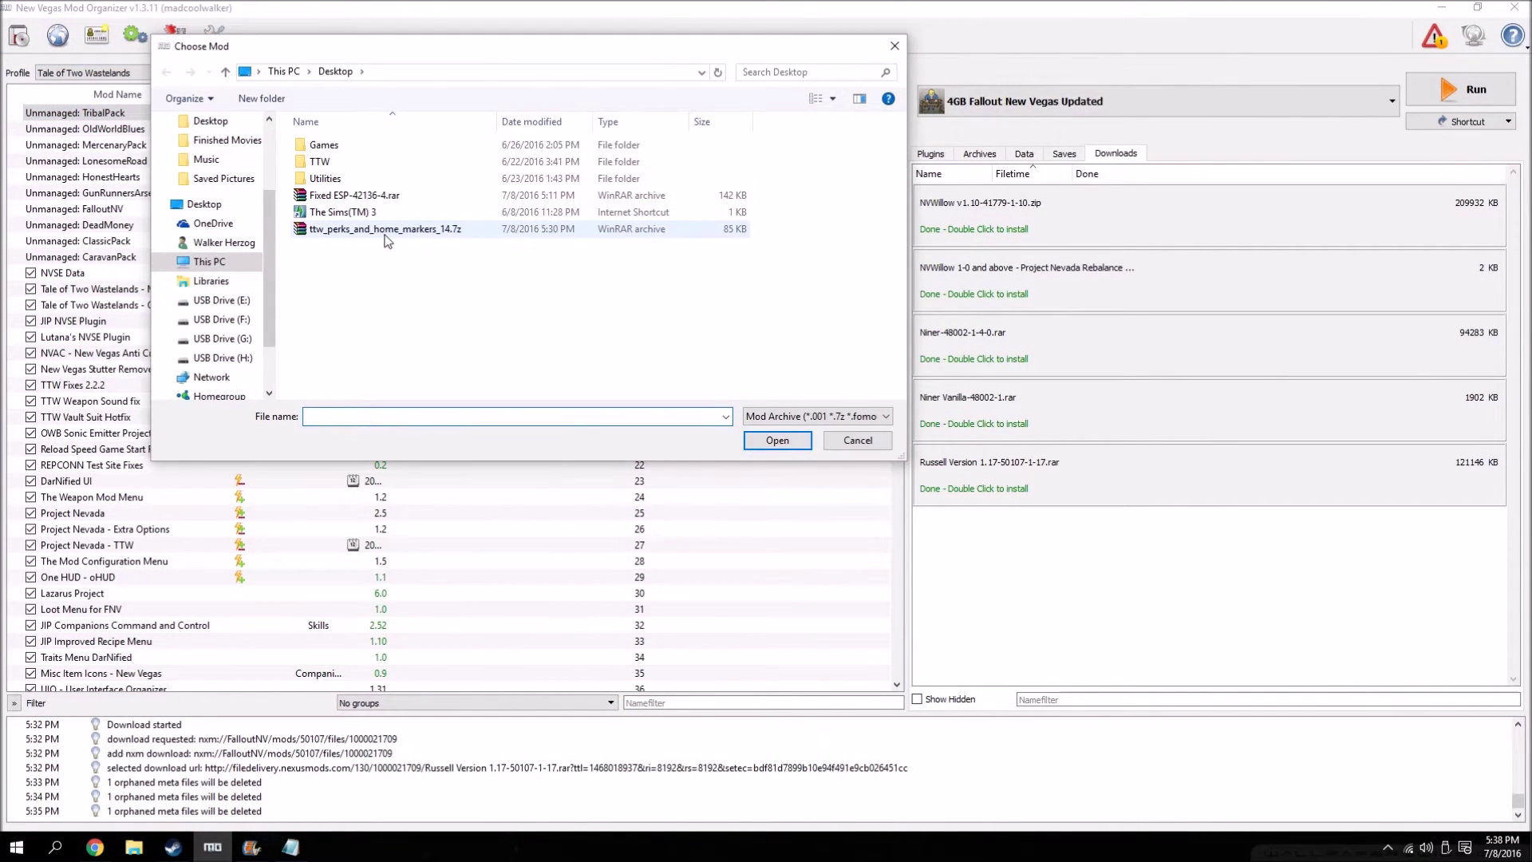
pyautogui.doubleClick(385, 232)
pyautogui.hotkey('ctrl', 'v')
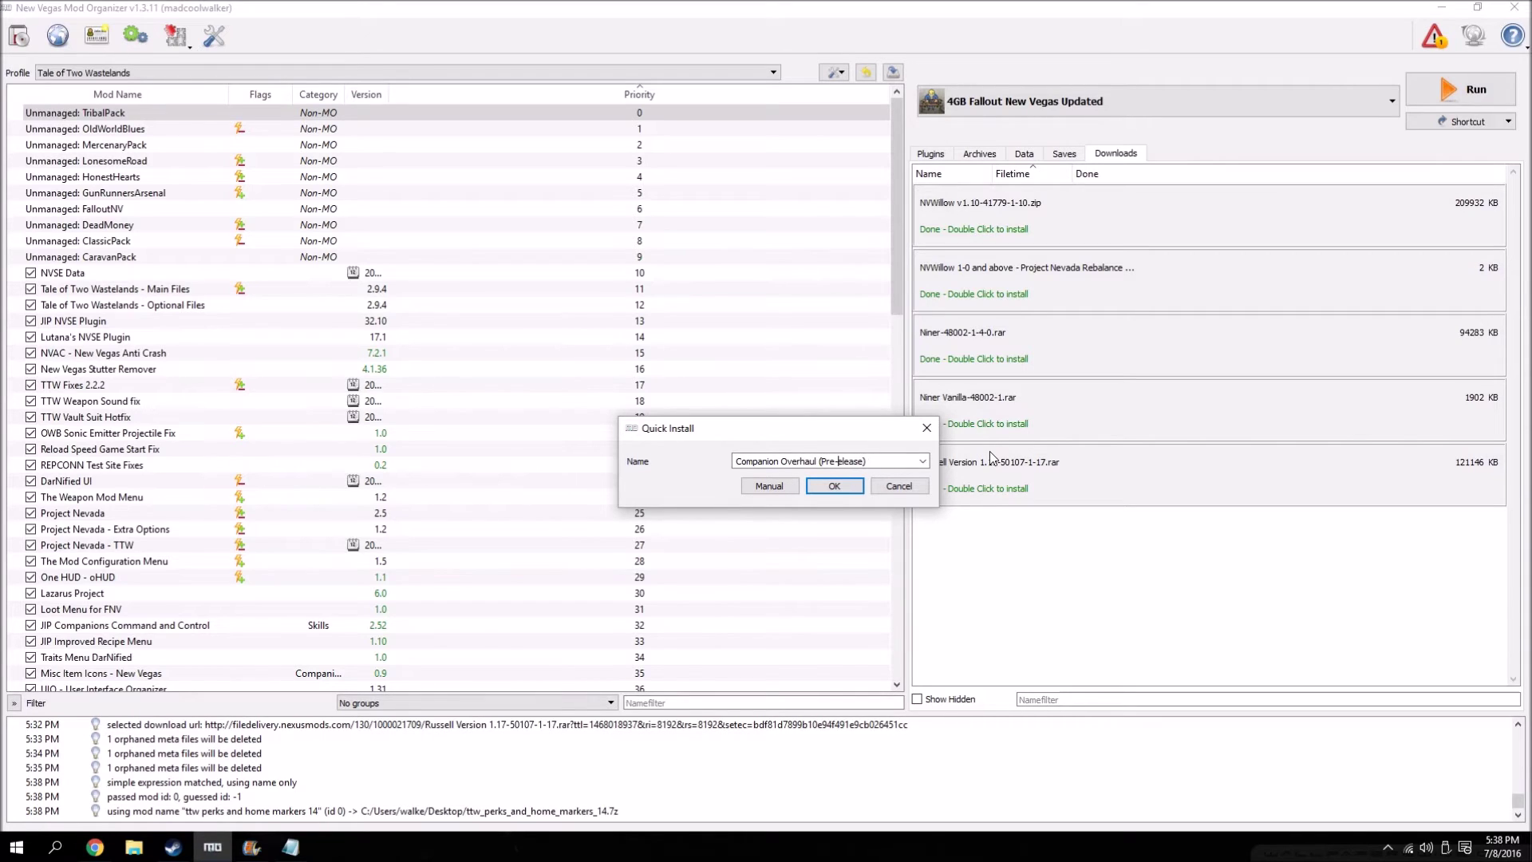
pyautogui.click(769, 486)
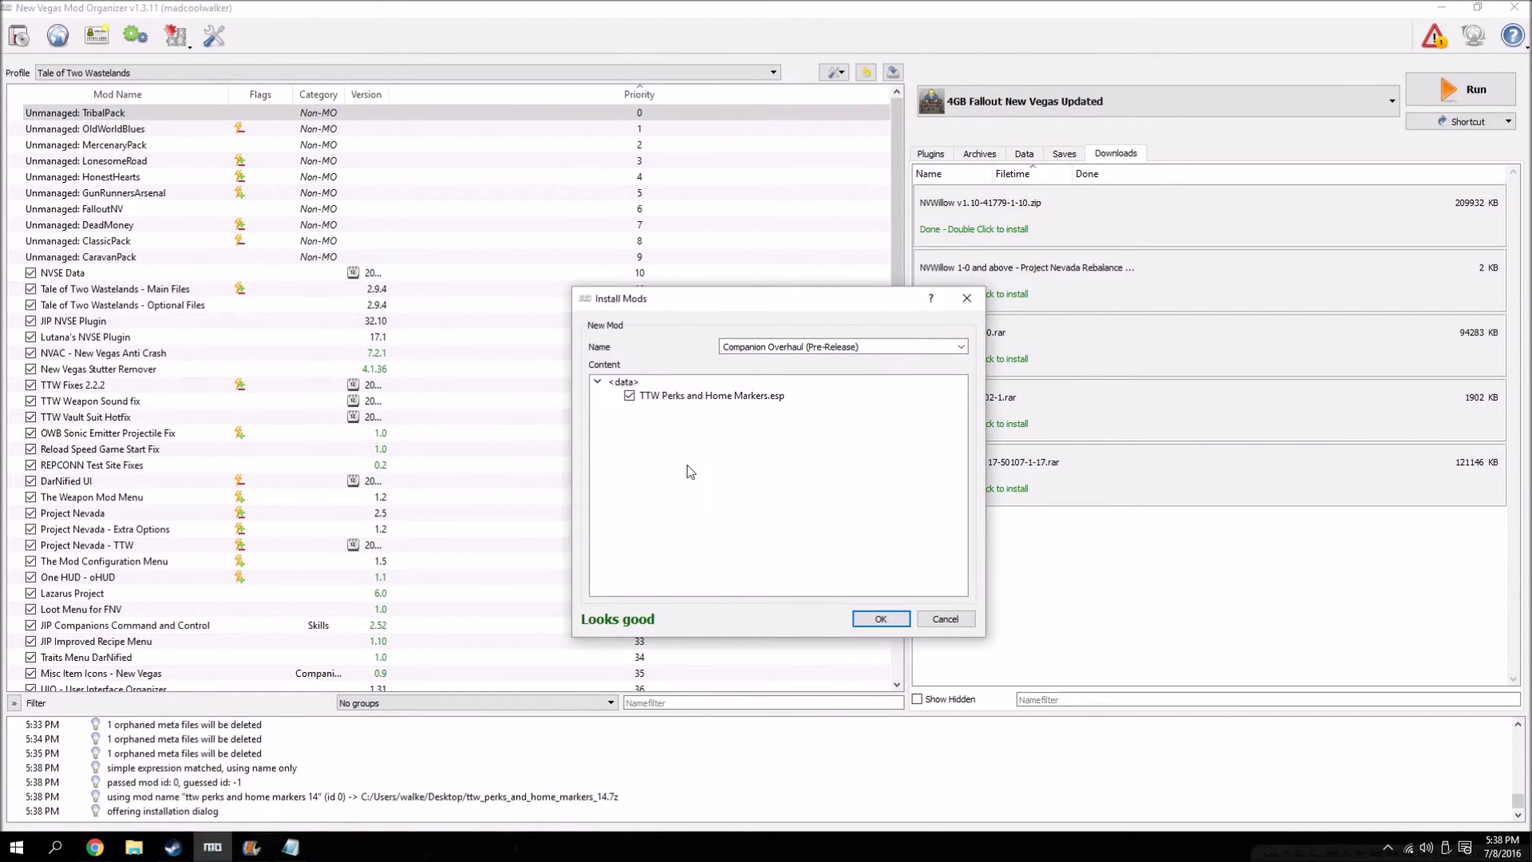
pyautogui.click(881, 619)
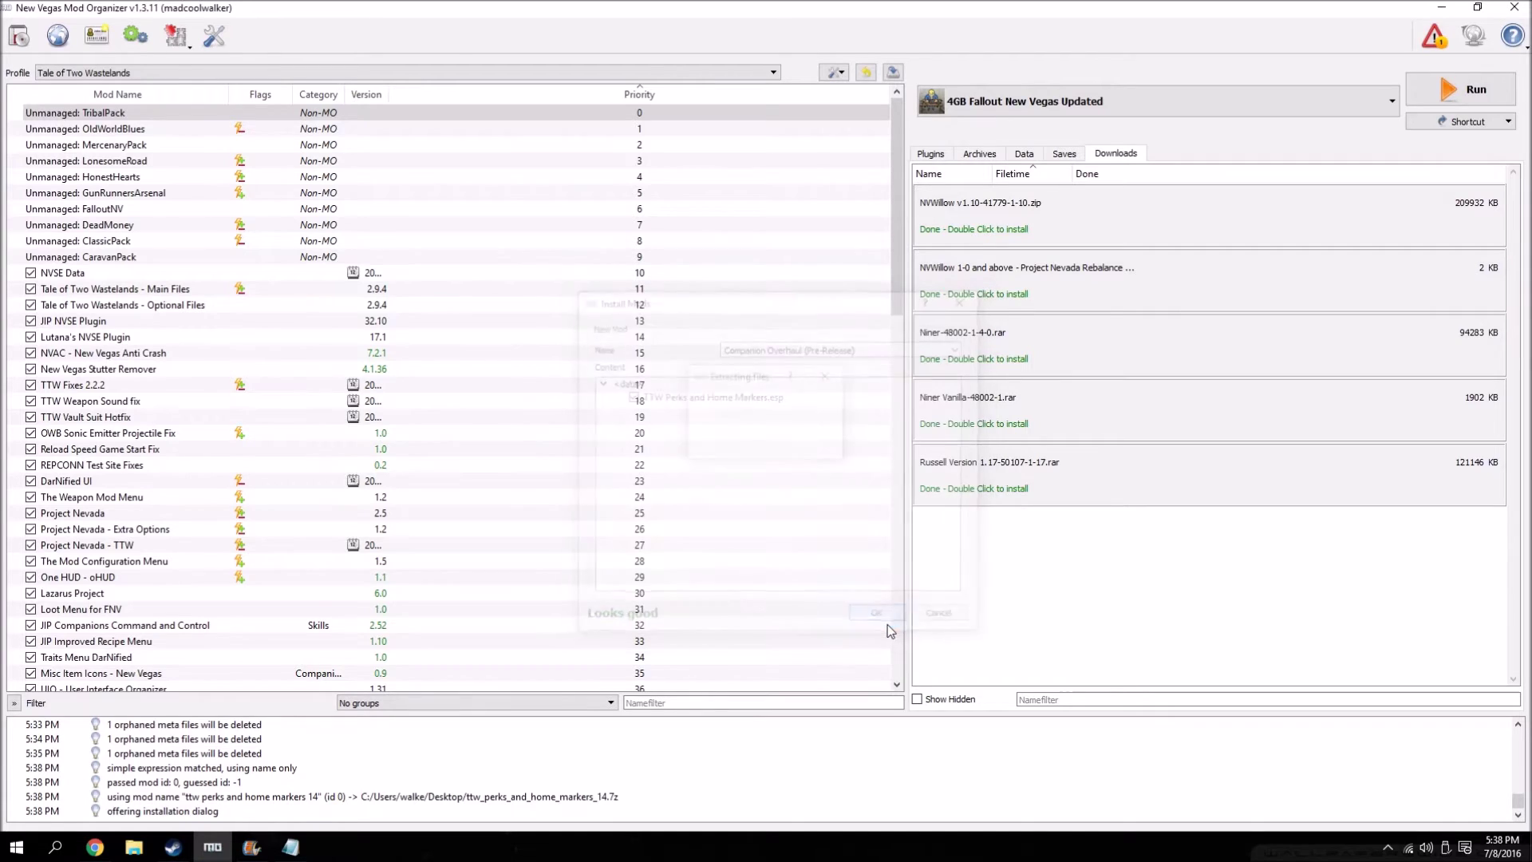
# - Enable the Companion Overhaul (Pre-Release) mod at the end of the mod list
pyautogui.scroll(-14, 154, 626)
pyautogui.scroll(-6, 154, 627)
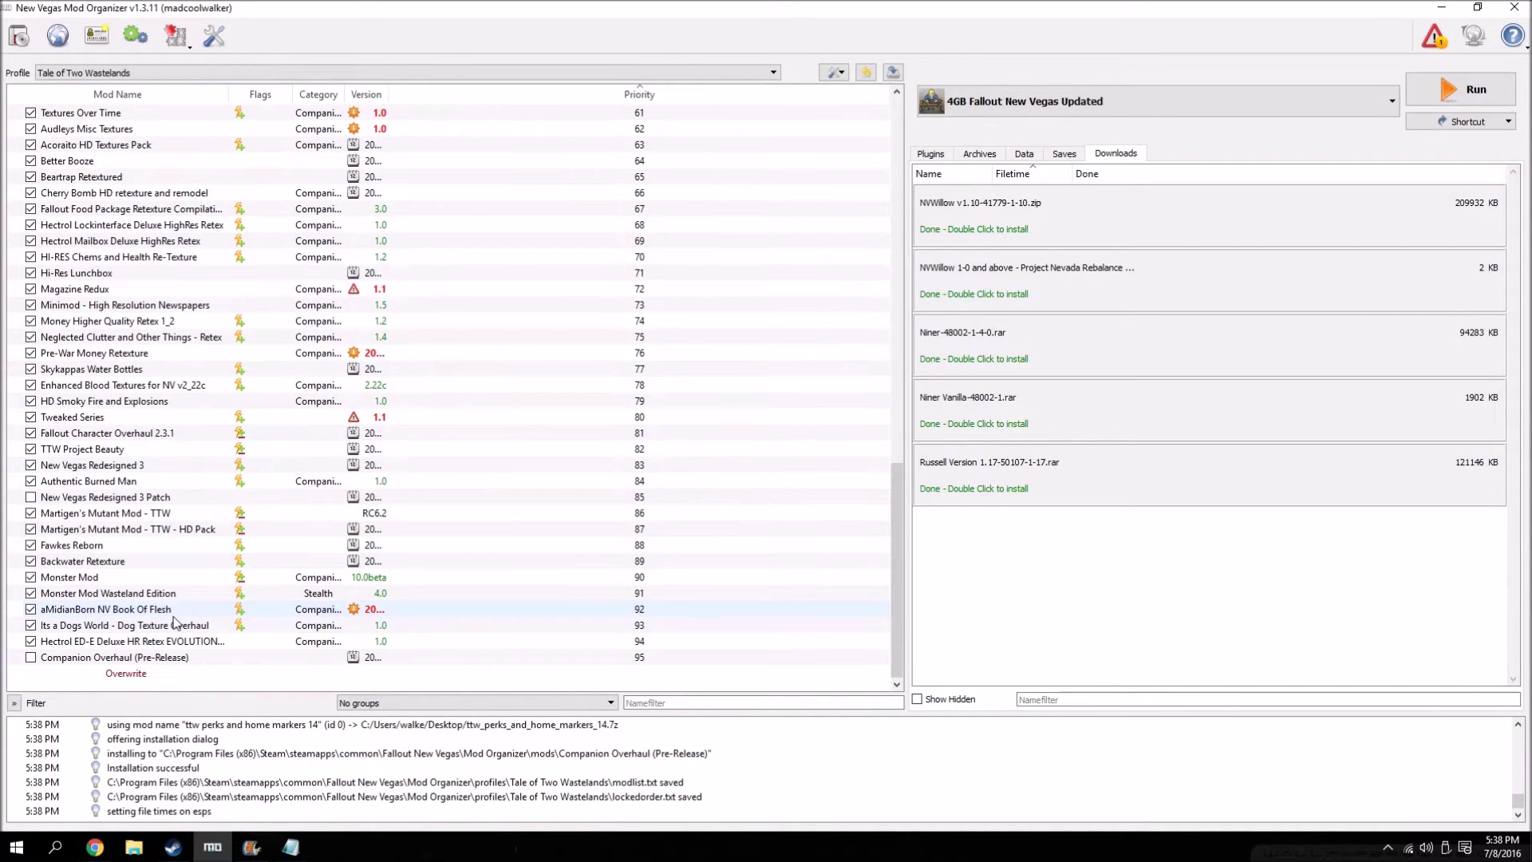
pyautogui.click(32, 659)
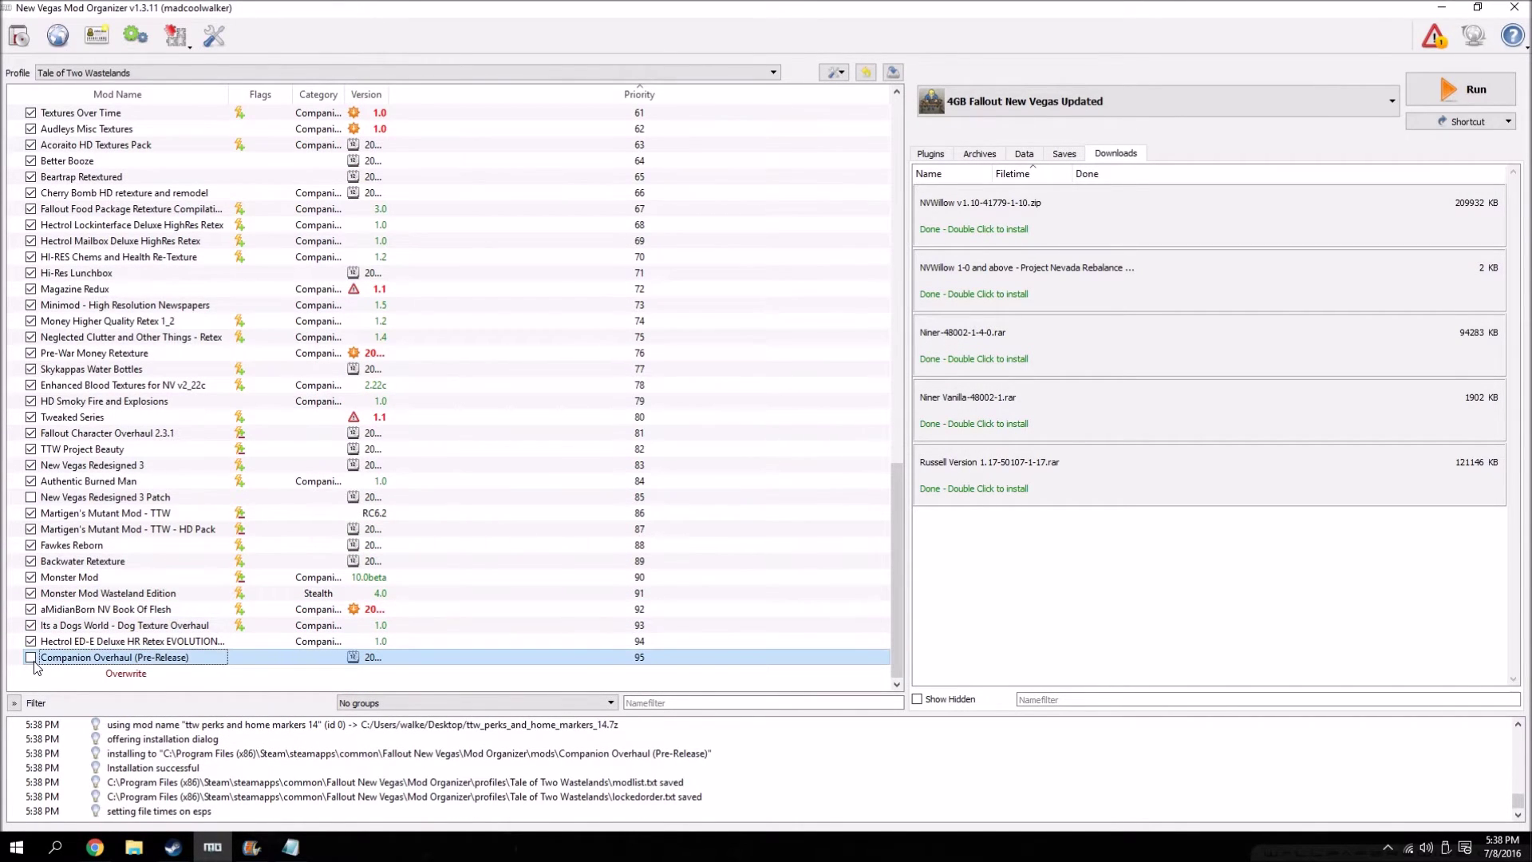
# - Install the NVWillow v1.10 archive manually with its inner folder as data directory, excluding the two credits files and the readme
pyautogui.doubleClick(965, 234)
pyautogui.click(614, 396)
pyautogui.rightClick(673, 396)
pyautogui.click(746, 443)
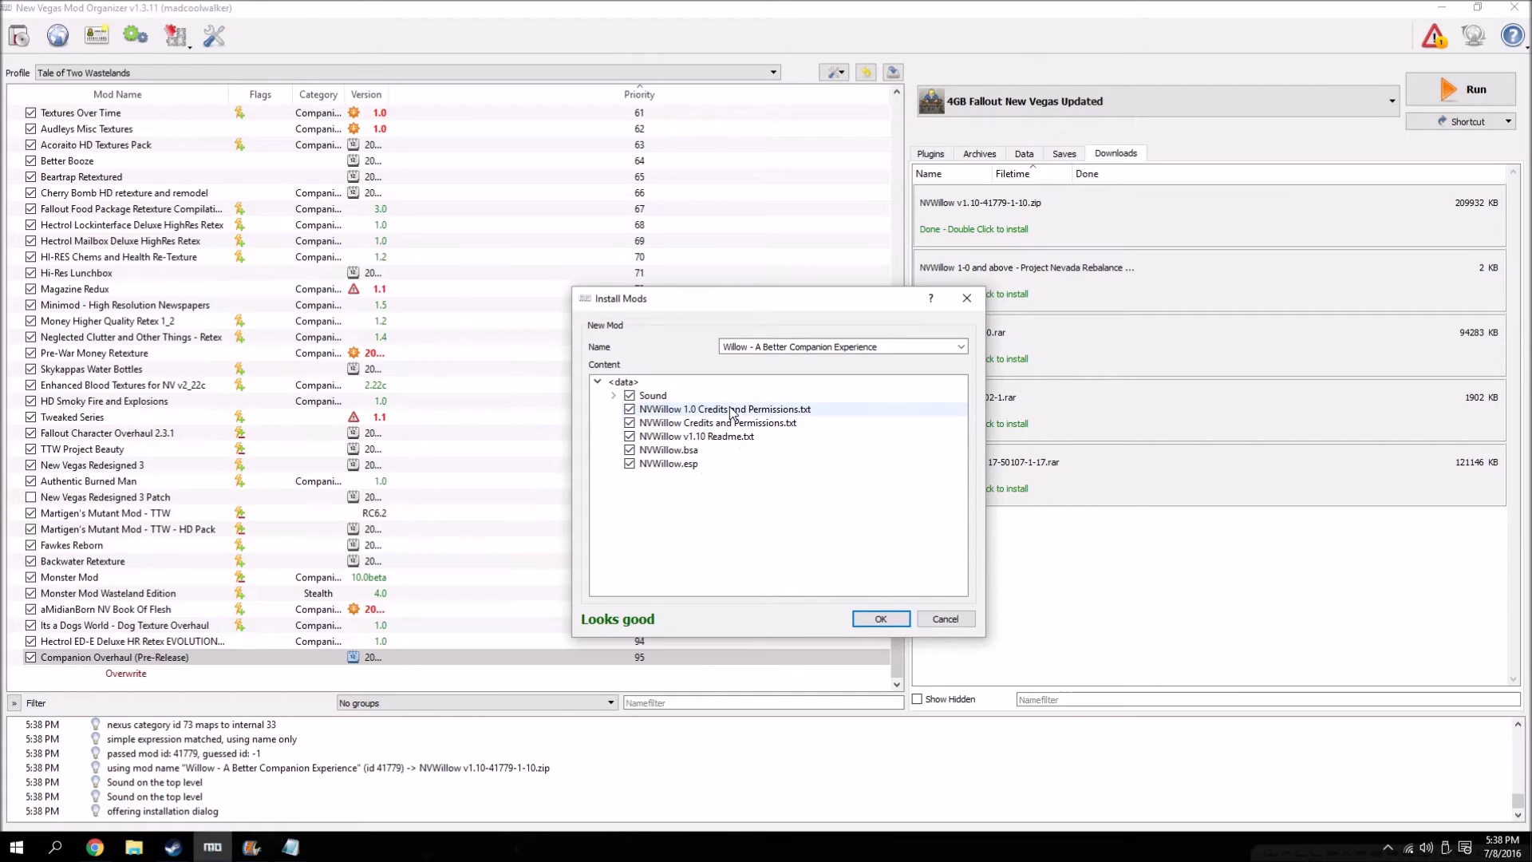
pyautogui.click(630, 437)
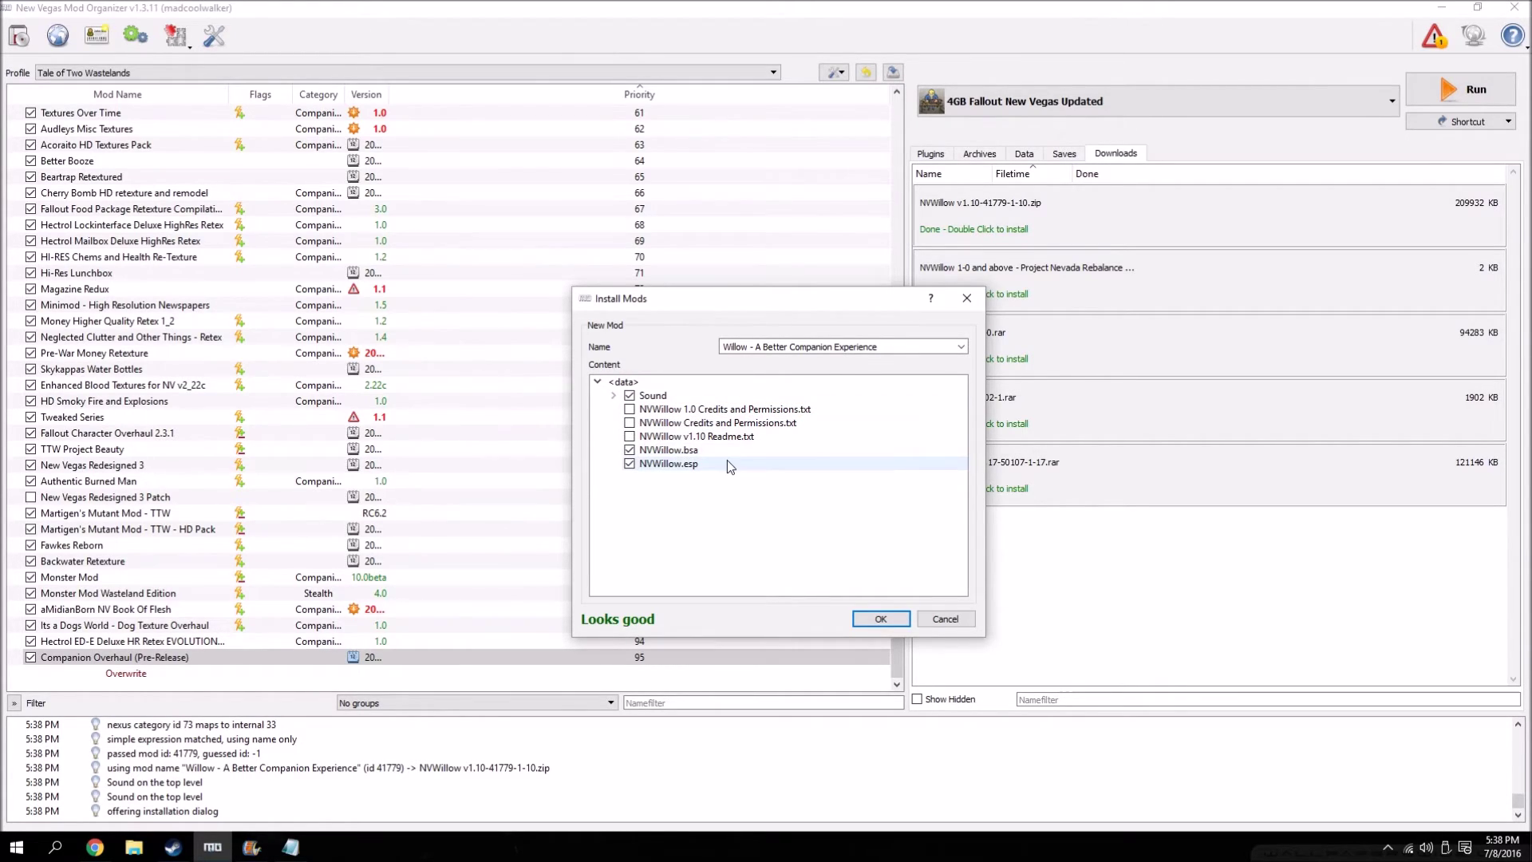
pyautogui.click(880, 618)
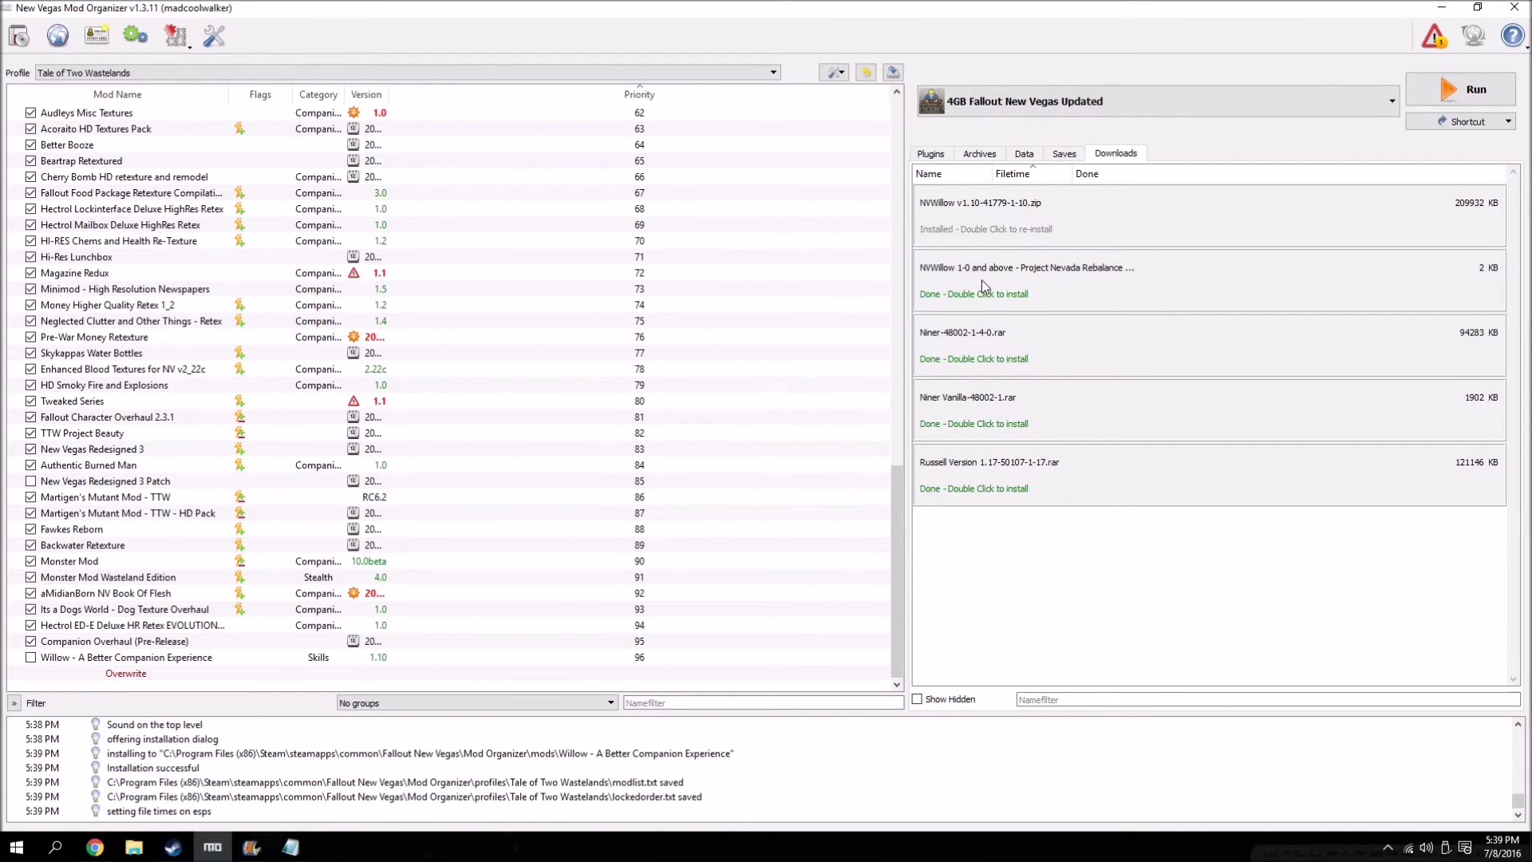
# - Install the NVWillow Project Nevada Rebalance patch without its readme, merging it into the existing Willow mod
pyautogui.doubleClick(1047, 276)
pyautogui.click(756, 436)
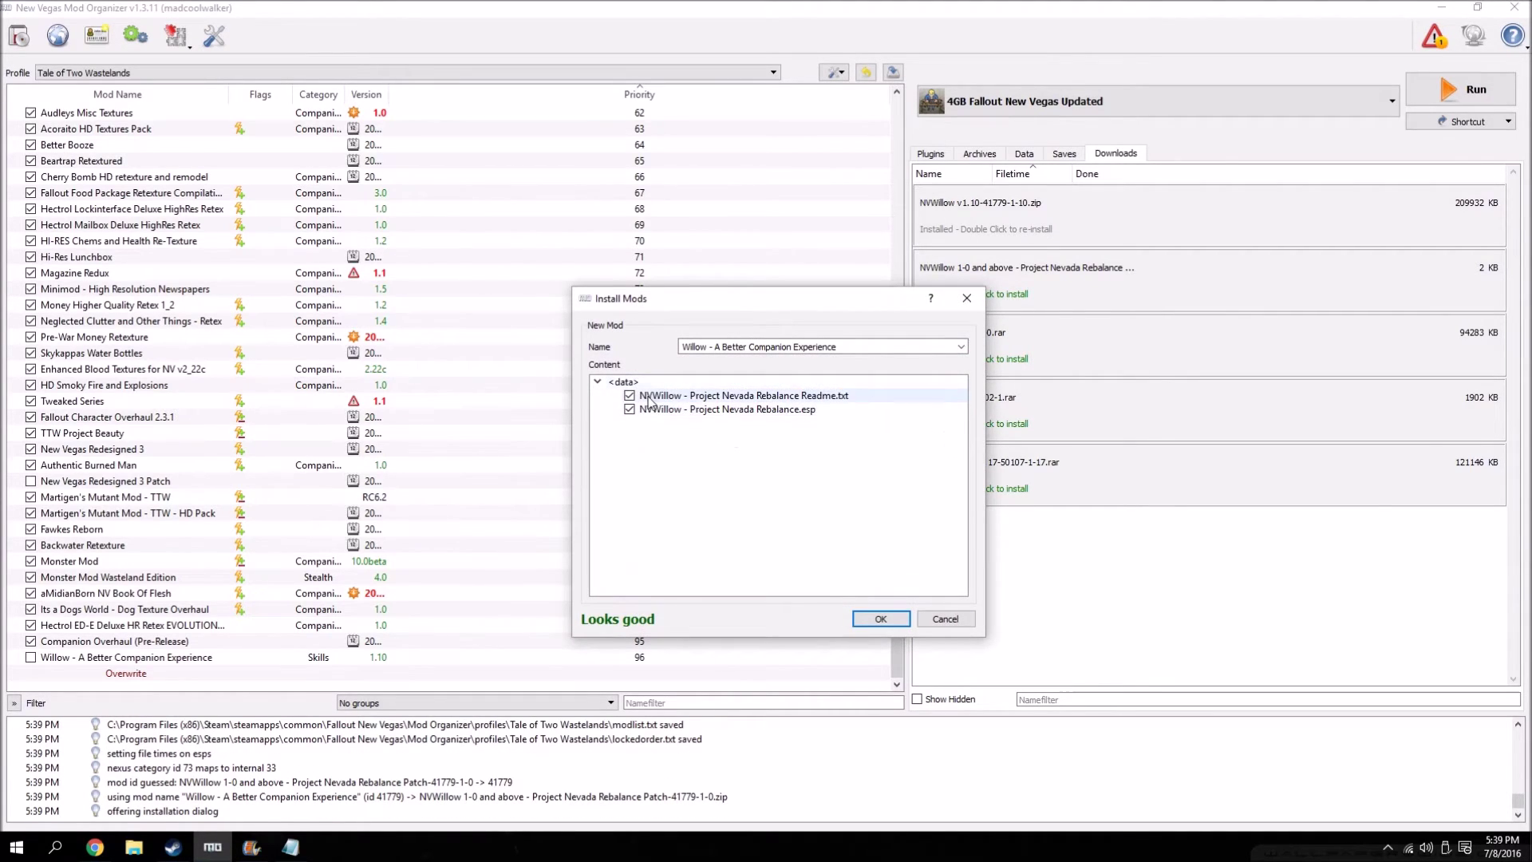
pyautogui.click(630, 396)
pyautogui.click(878, 619)
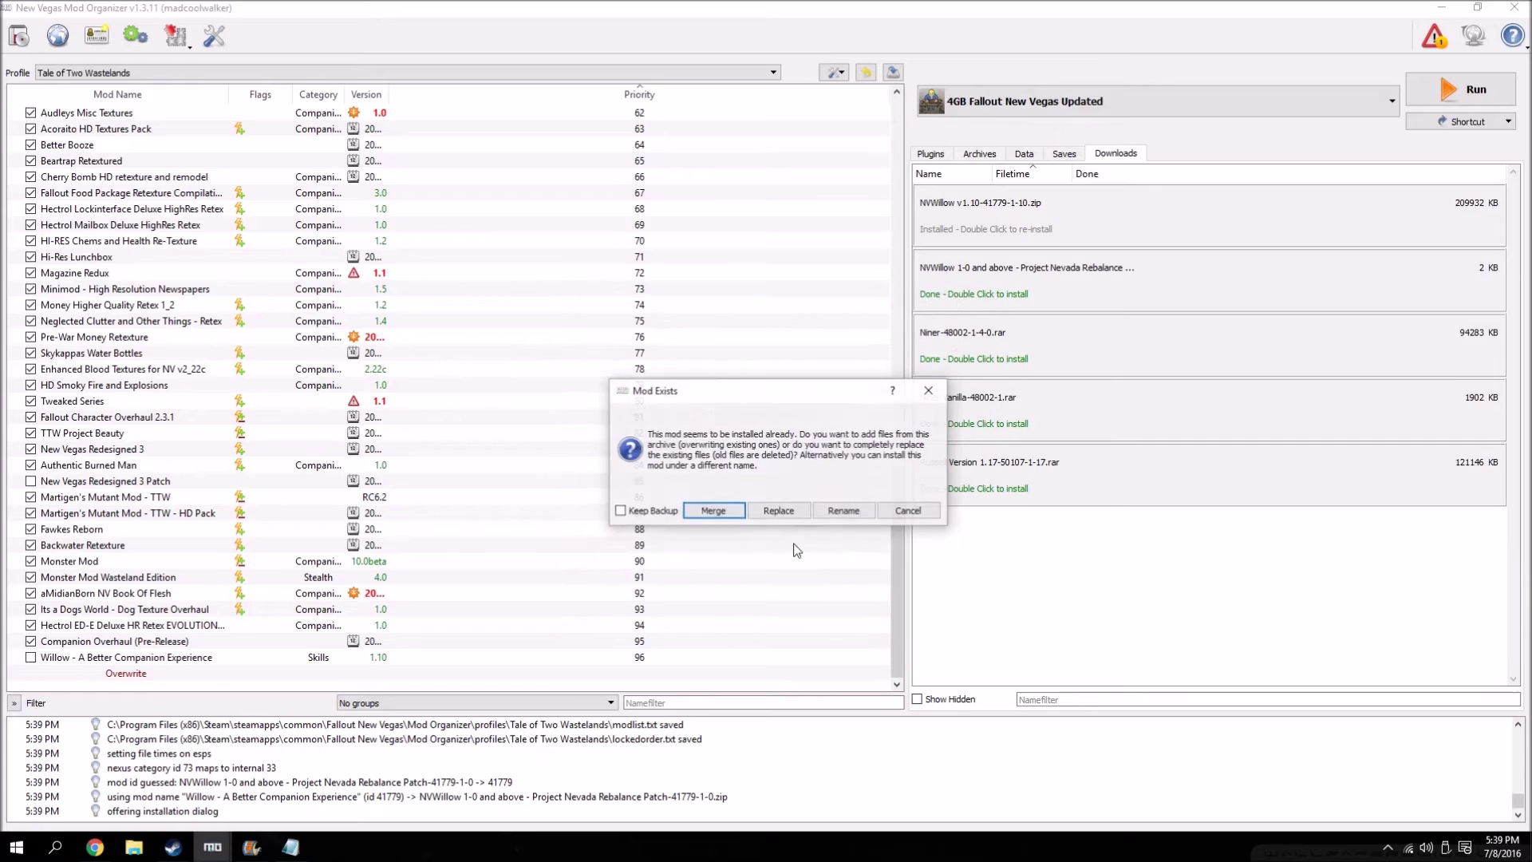
pyautogui.click(718, 509)
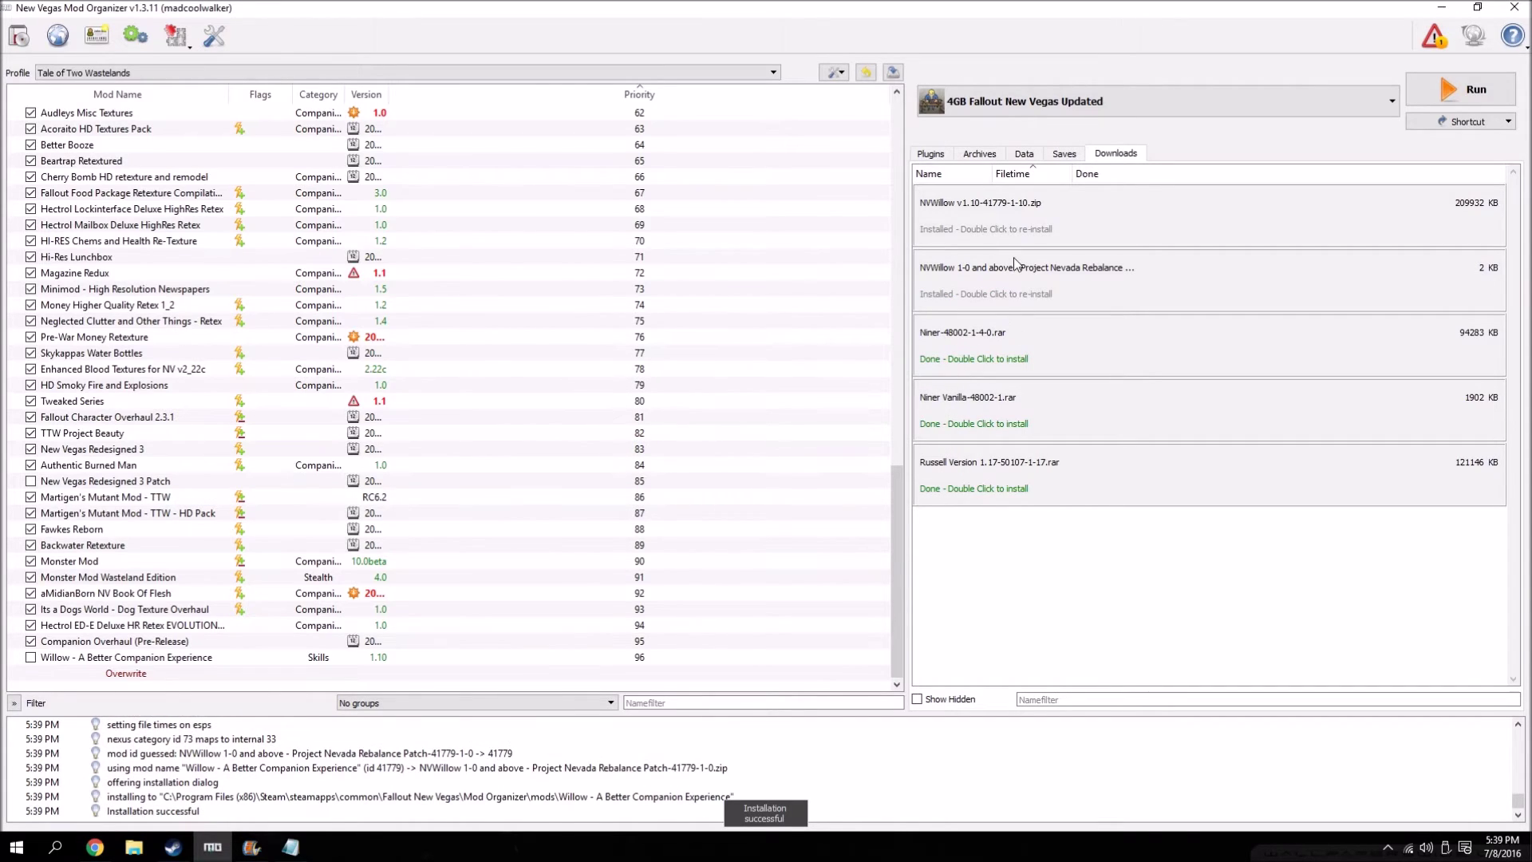
# - Install Niner-48002-1-4-0.rar manually as "Niner", setting the folder that holds the game files as data directory
pyautogui.doubleClick(953, 351)
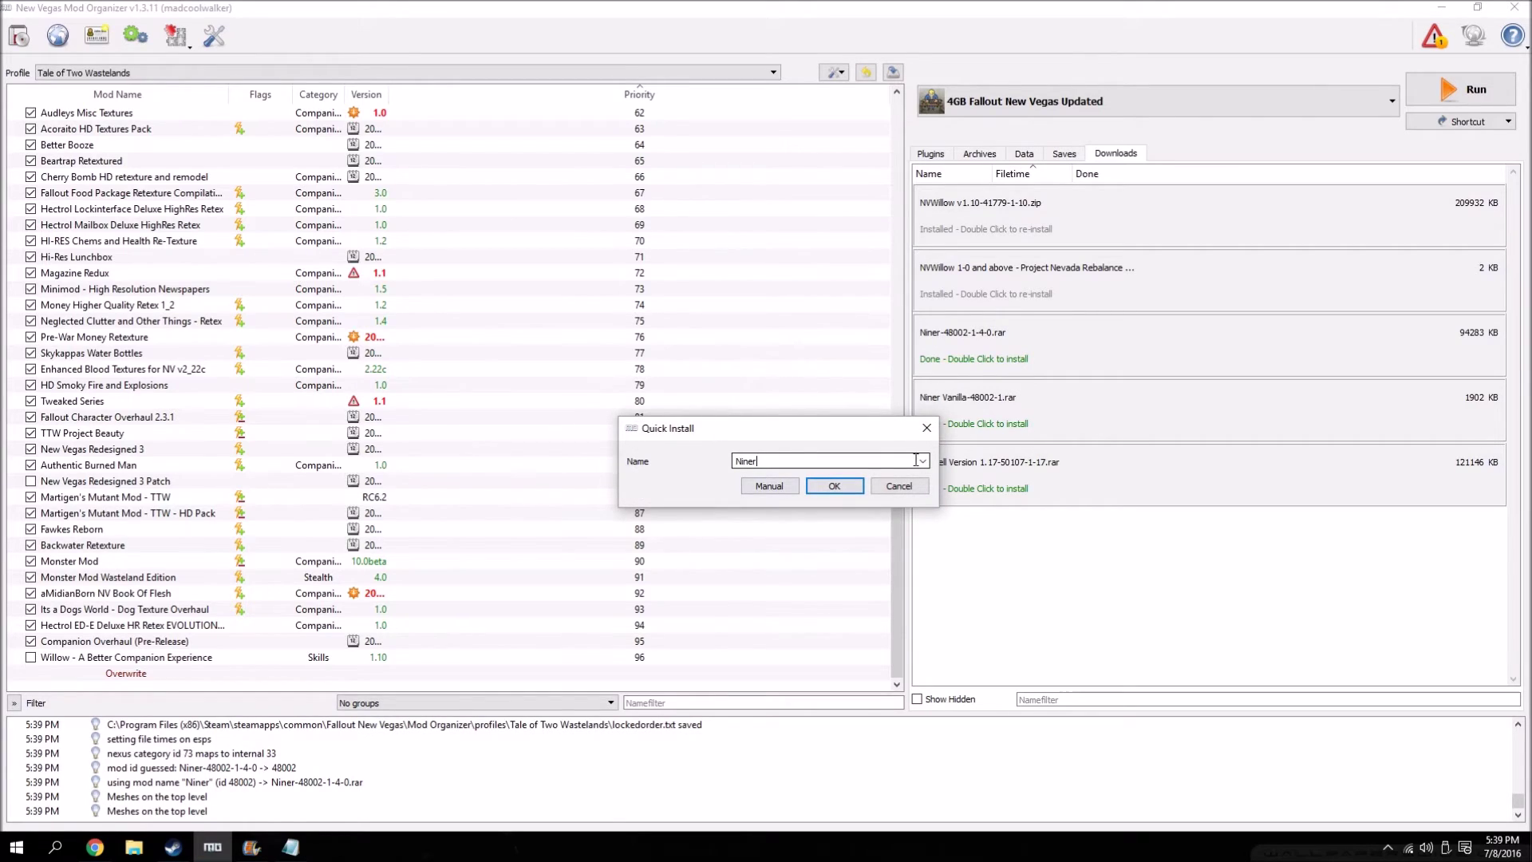
pyautogui.click(769, 486)
pyautogui.click(632, 410)
pyautogui.rightClick(653, 409)
pyautogui.click(699, 418)
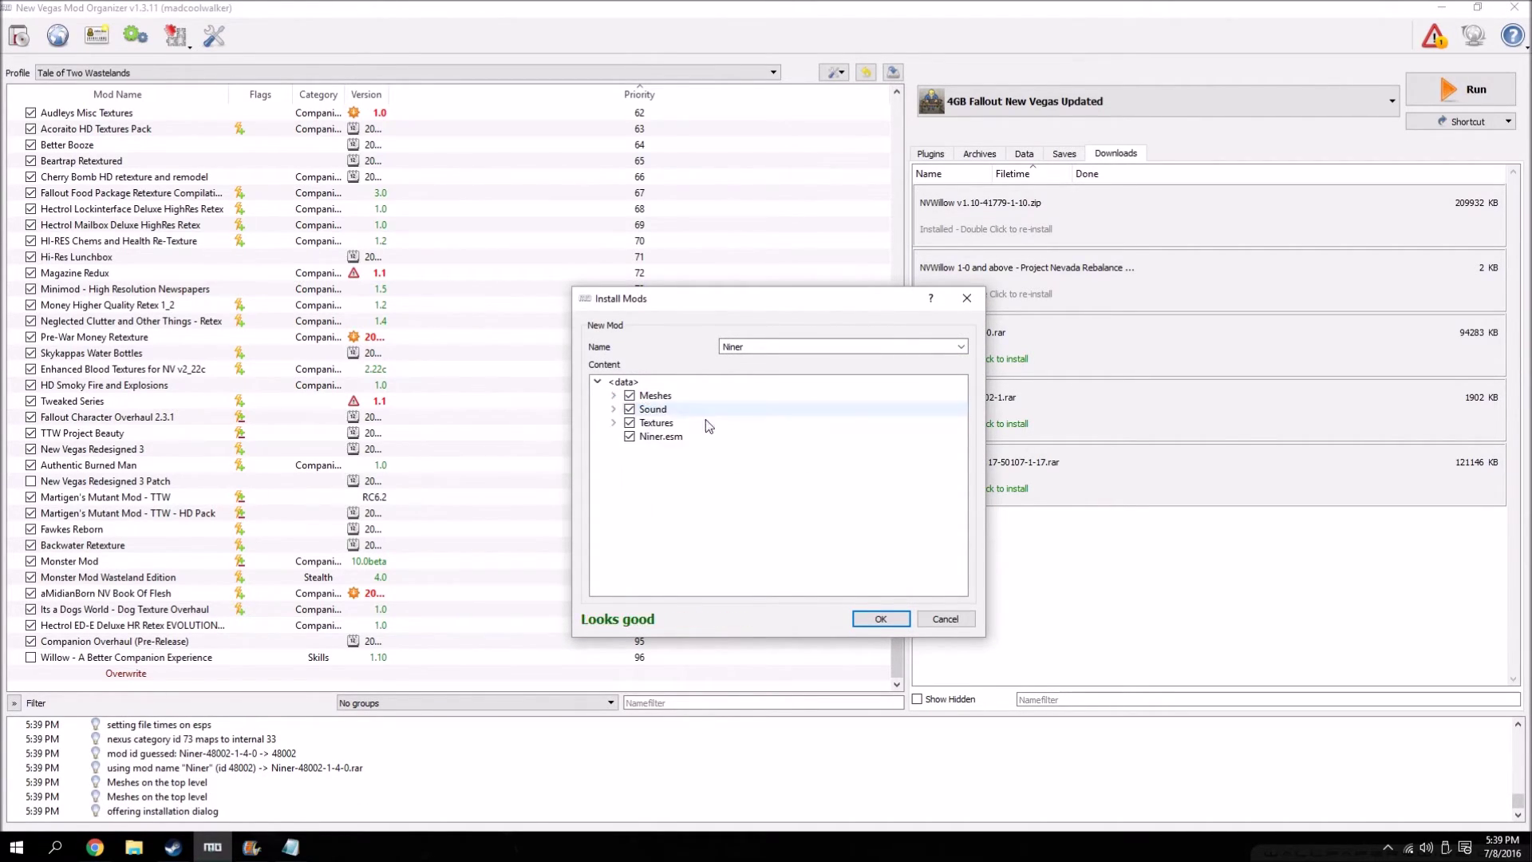
pyautogui.click(880, 619)
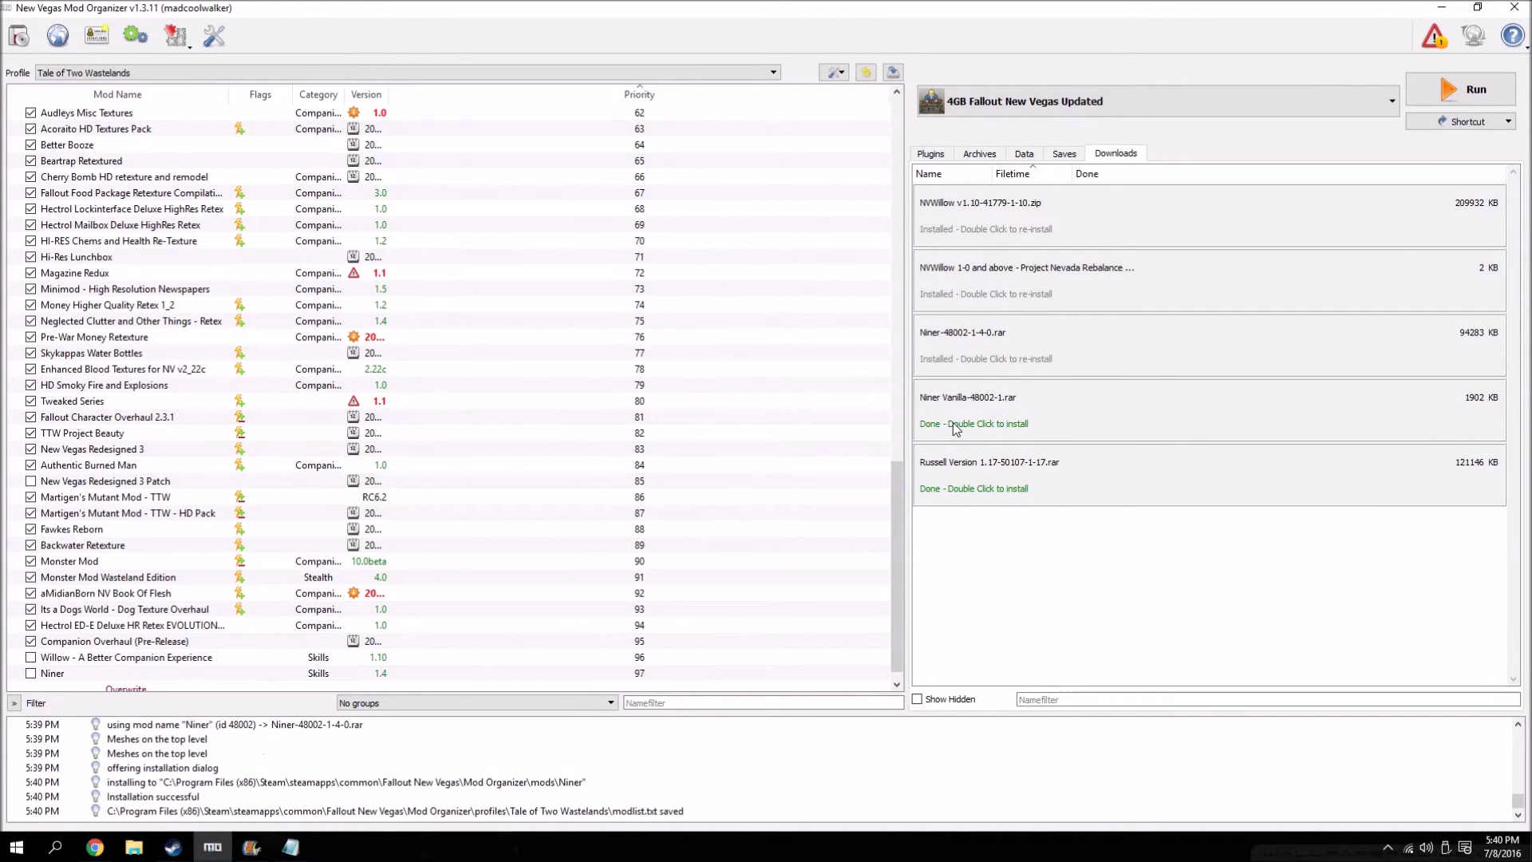
# - Install Niner Vanilla-48002-1.rar manually with its inner folder as data directory, merging it into the existing Niner mod
pyautogui.doubleClick(1079, 423)
pyautogui.click(767, 486)
pyautogui.click(614, 396)
pyautogui.rightClick(654, 395)
pyautogui.click(694, 405)
pyautogui.click(865, 617)
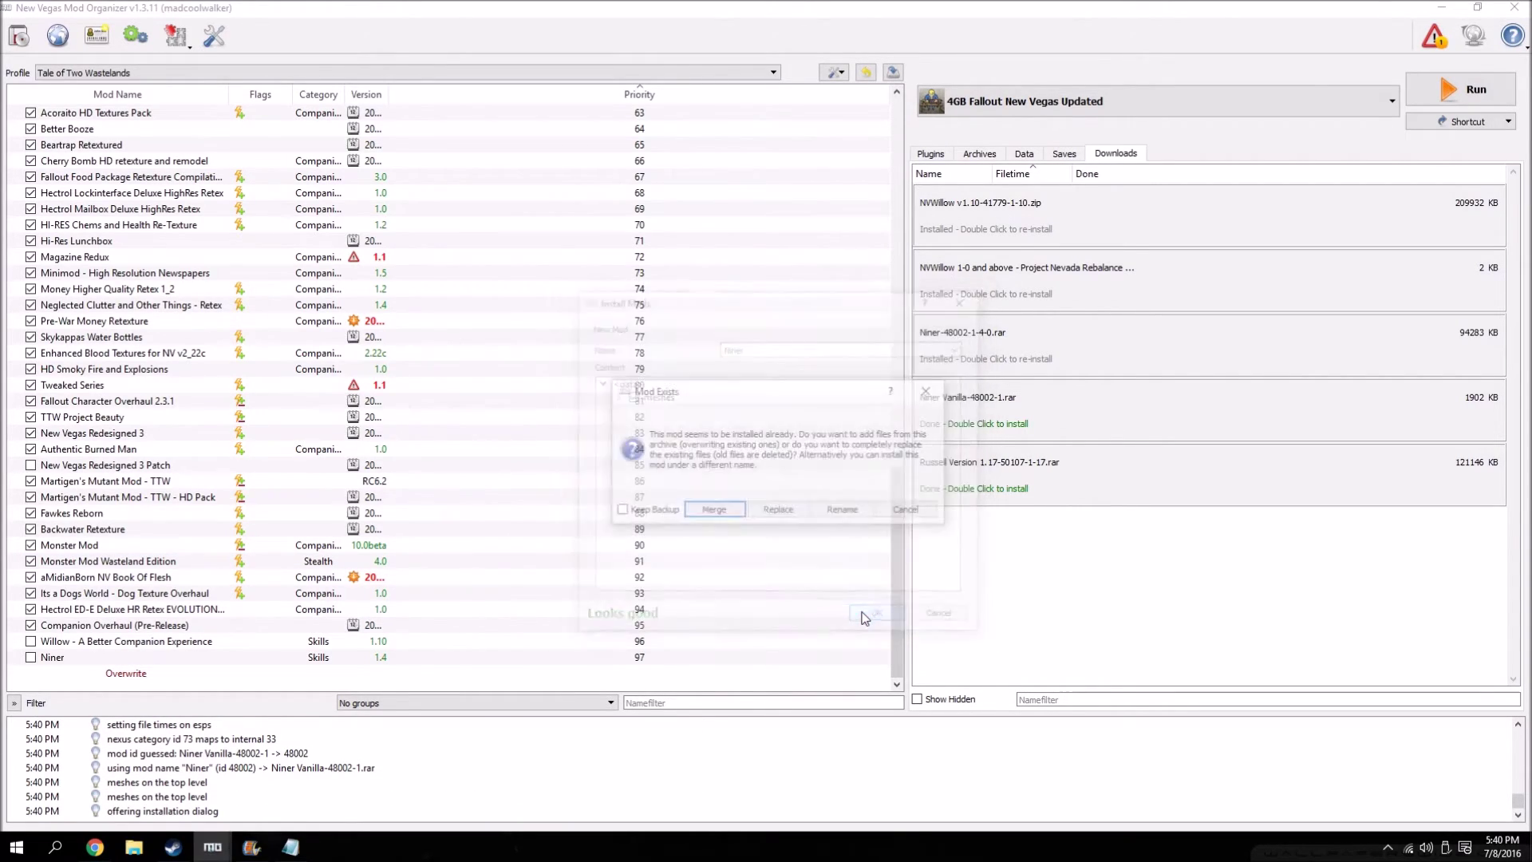
pyautogui.click(723, 510)
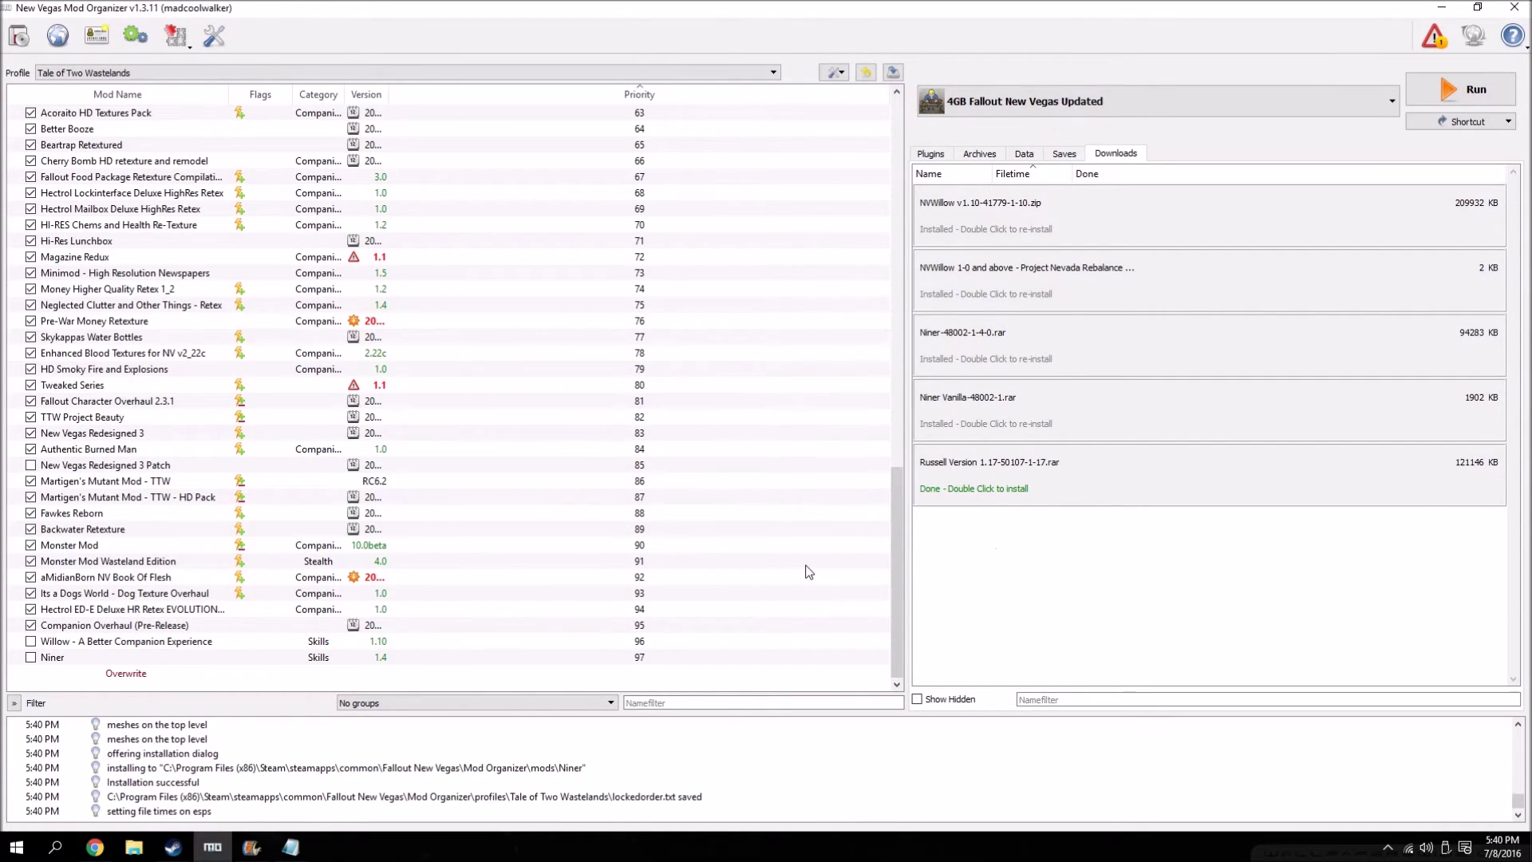
# - Install the Russell Version 1.17 archive manually as "Russell", setting the Data folder inside Russell 1.17 as data directory
pyautogui.click(614, 397)
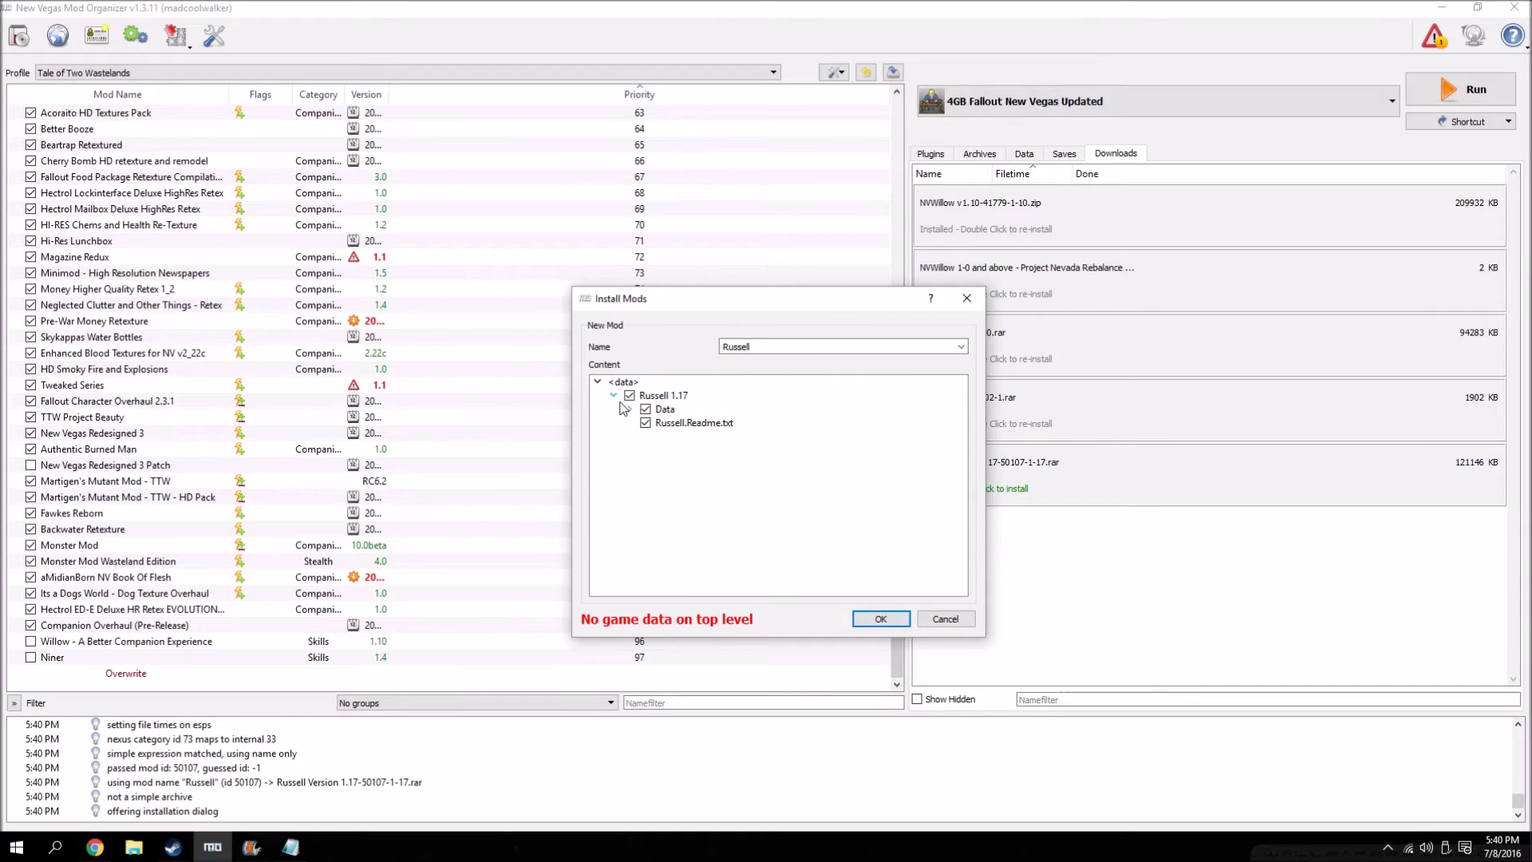
pyautogui.click(623, 409)
pyautogui.rightClick(638, 409)
pyautogui.click(670, 418)
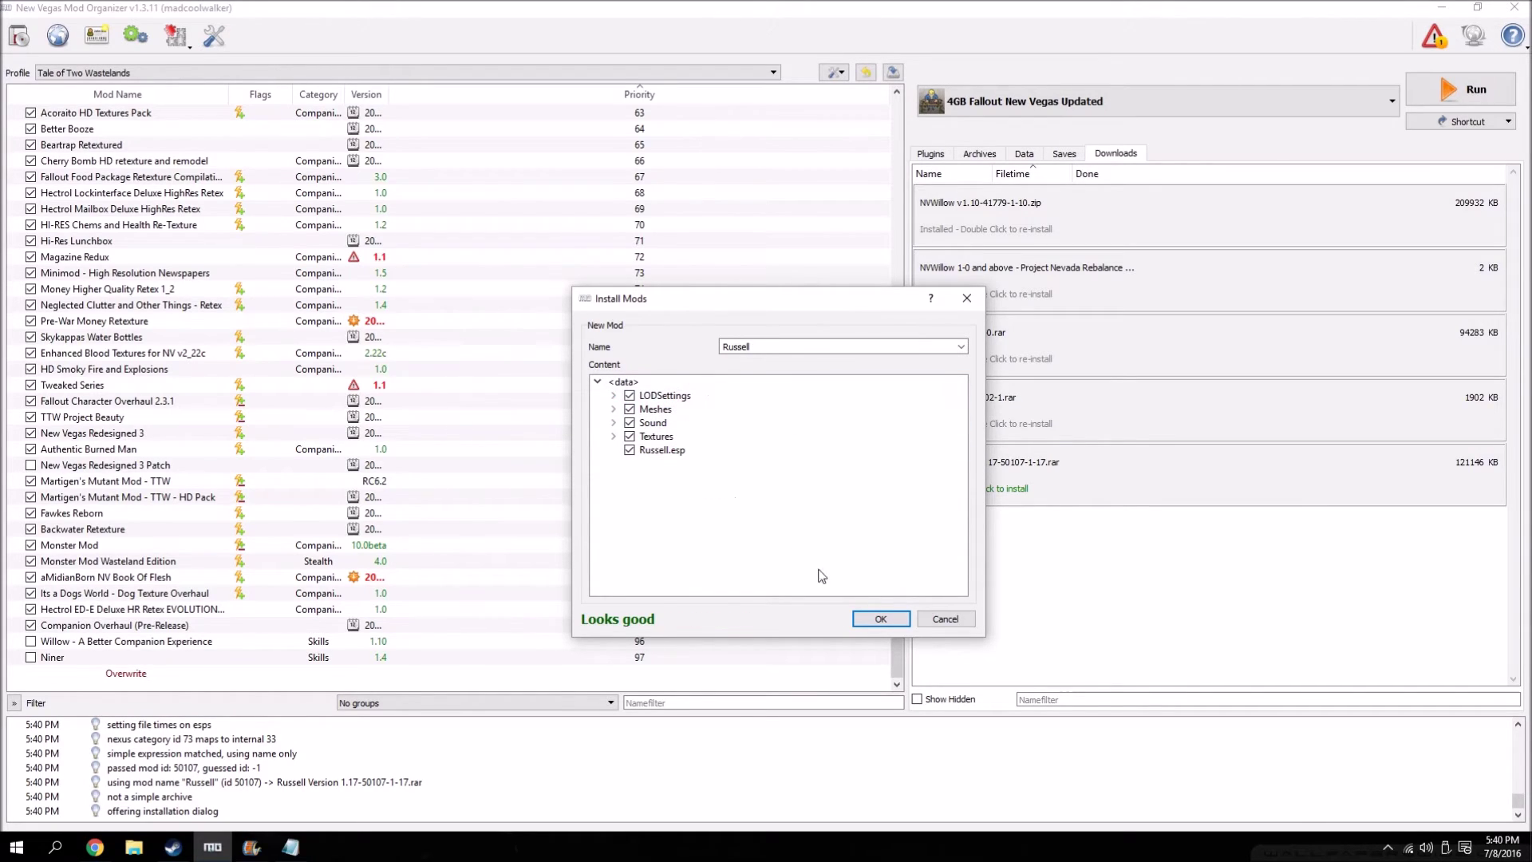
pyautogui.click(881, 619)
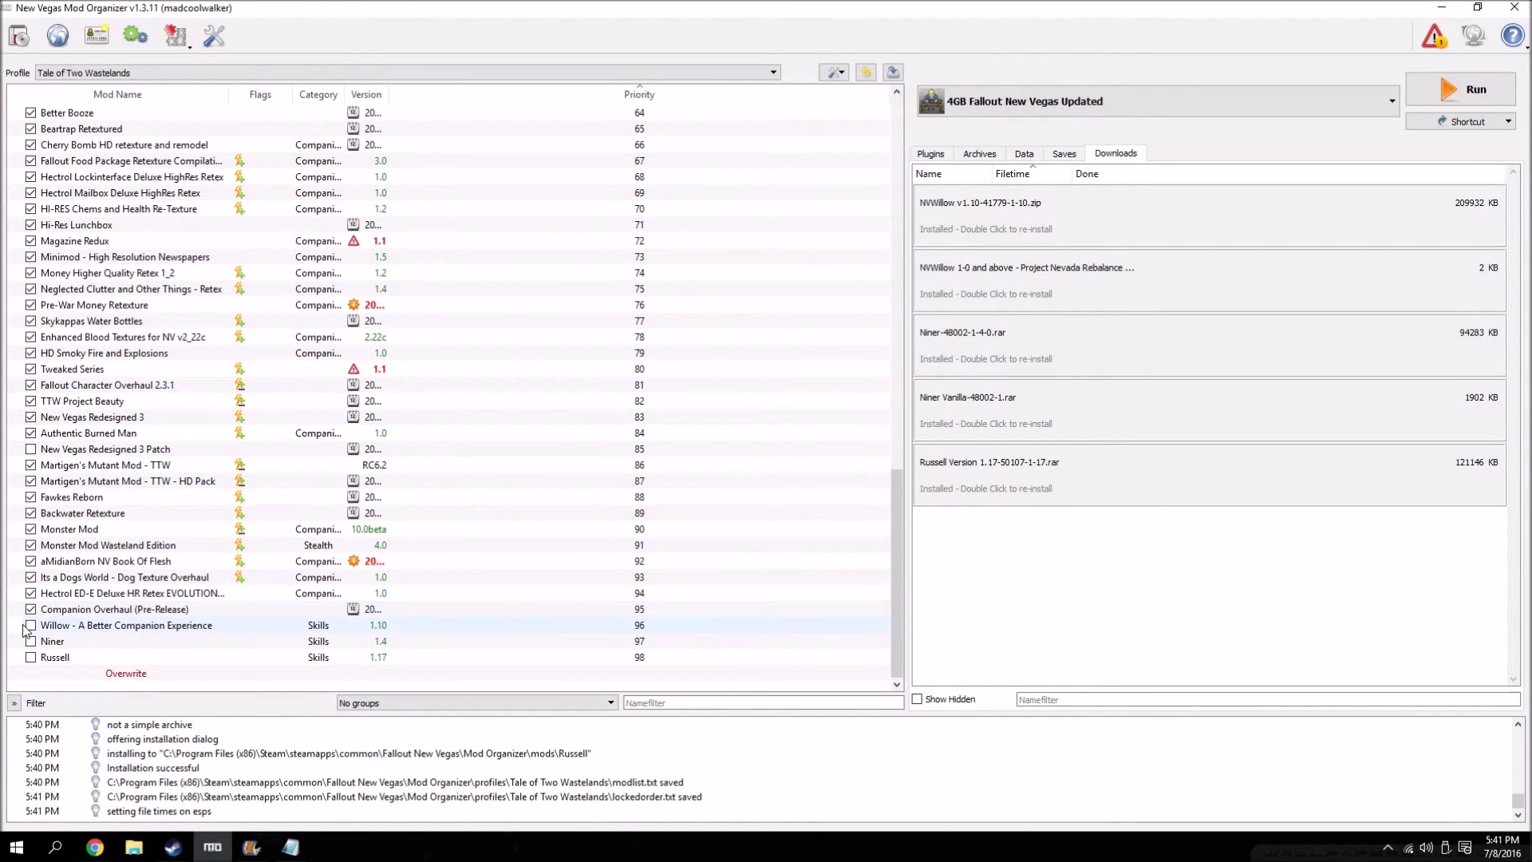
# - Enable the Willow - A Better Companion Experience, Niner and Russell mods in the mod list
pyautogui.click(30, 625)
pyautogui.click(31, 642)
pyautogui.click(30, 658)
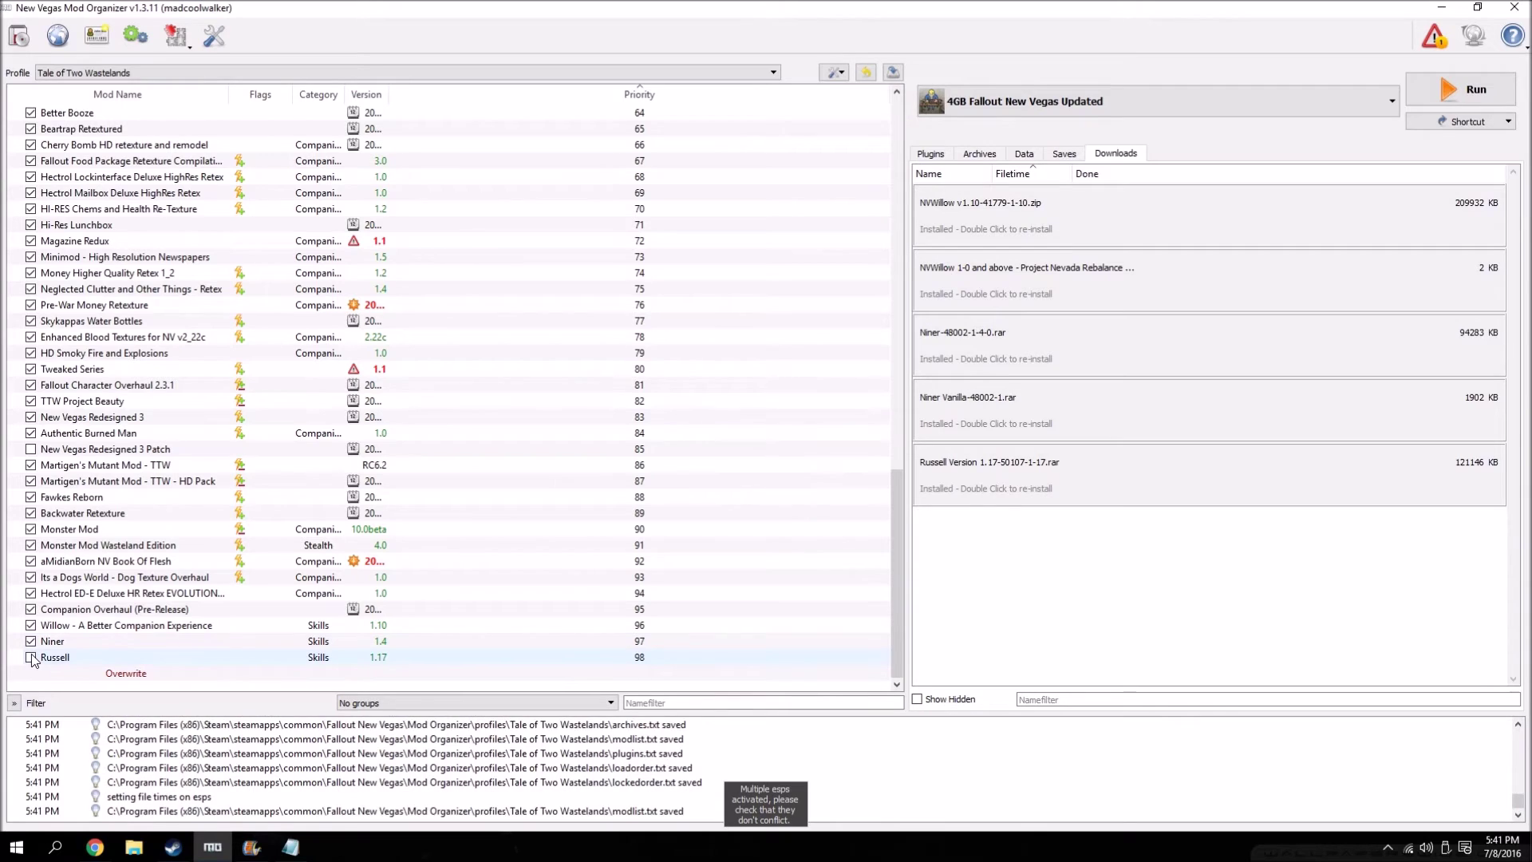
# - Check the plugin load order for disabled plugins and enable NewVegasUncut - Russell.esp and Casa Madrid Redesigned.esp
pyautogui.click(930, 153)
pyautogui.scroll(12, 1006, 334)
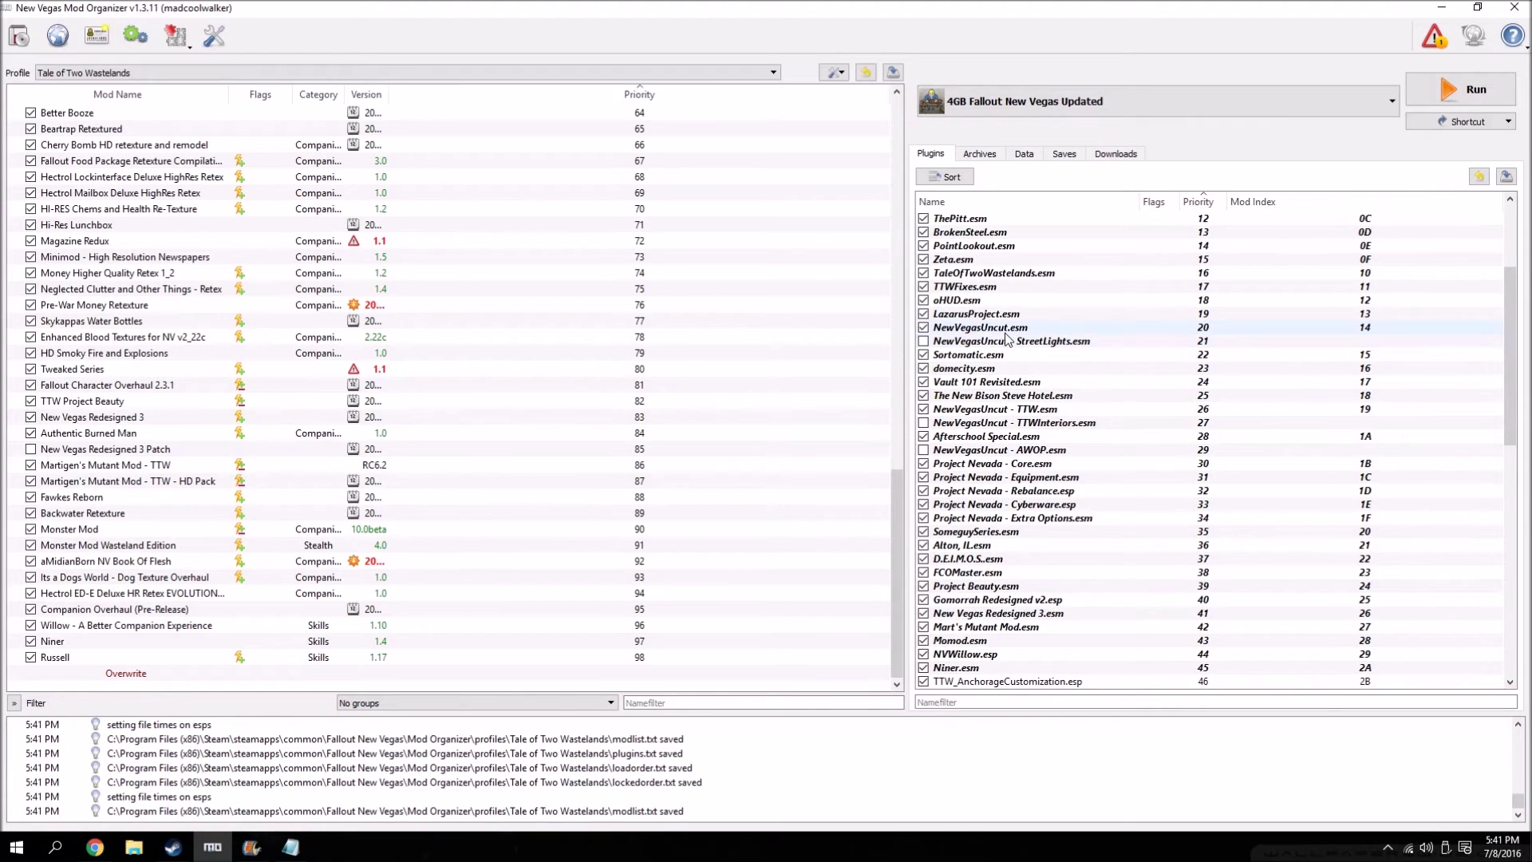
pyautogui.scroll(4, 1005, 359)
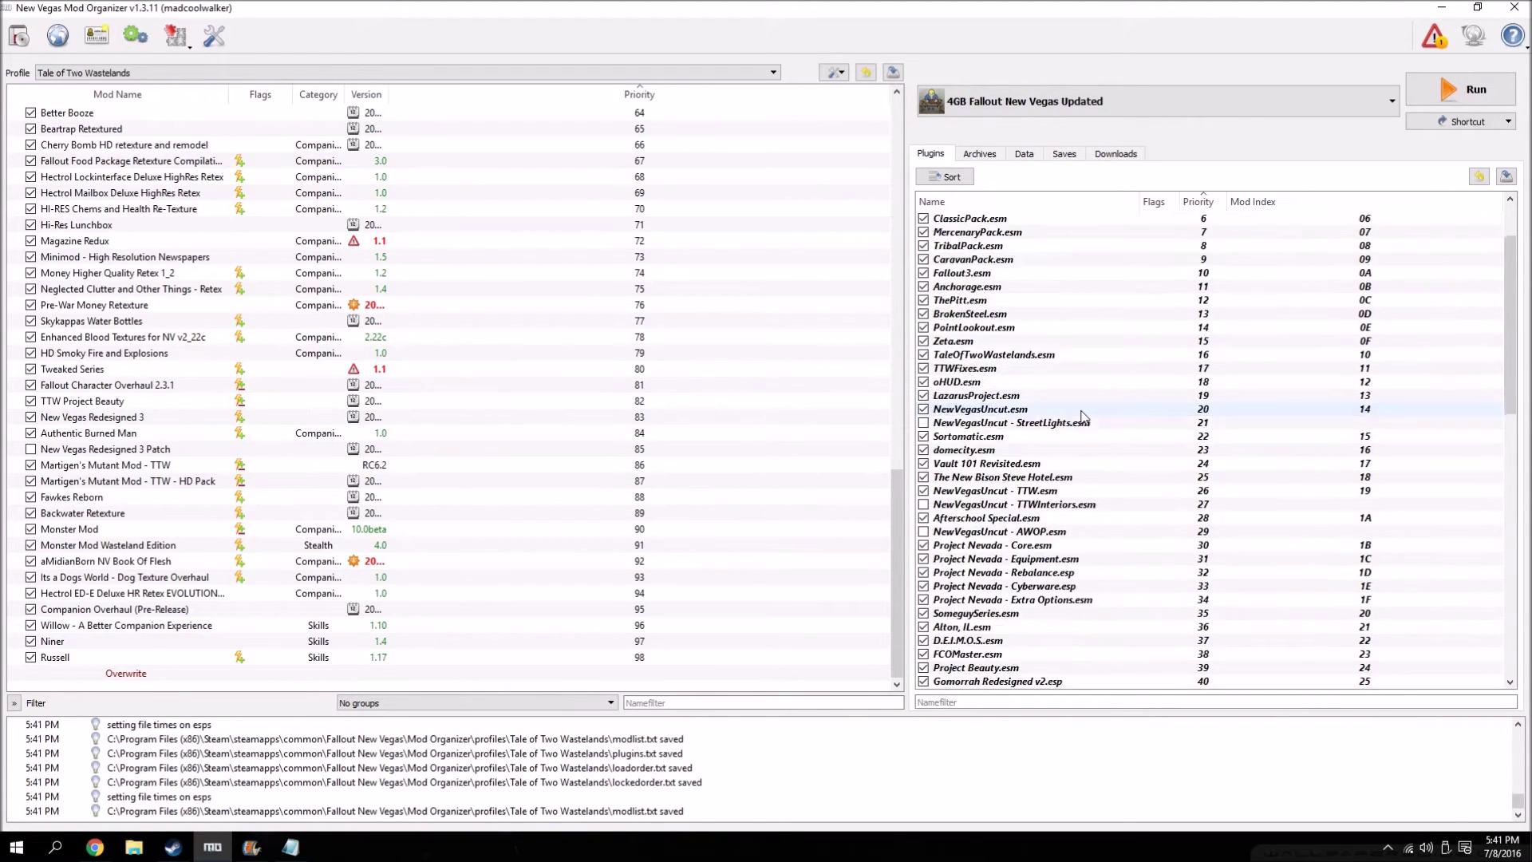
pyautogui.scroll(-2, 1028, 423)
pyautogui.scroll(-1, 1021, 417)
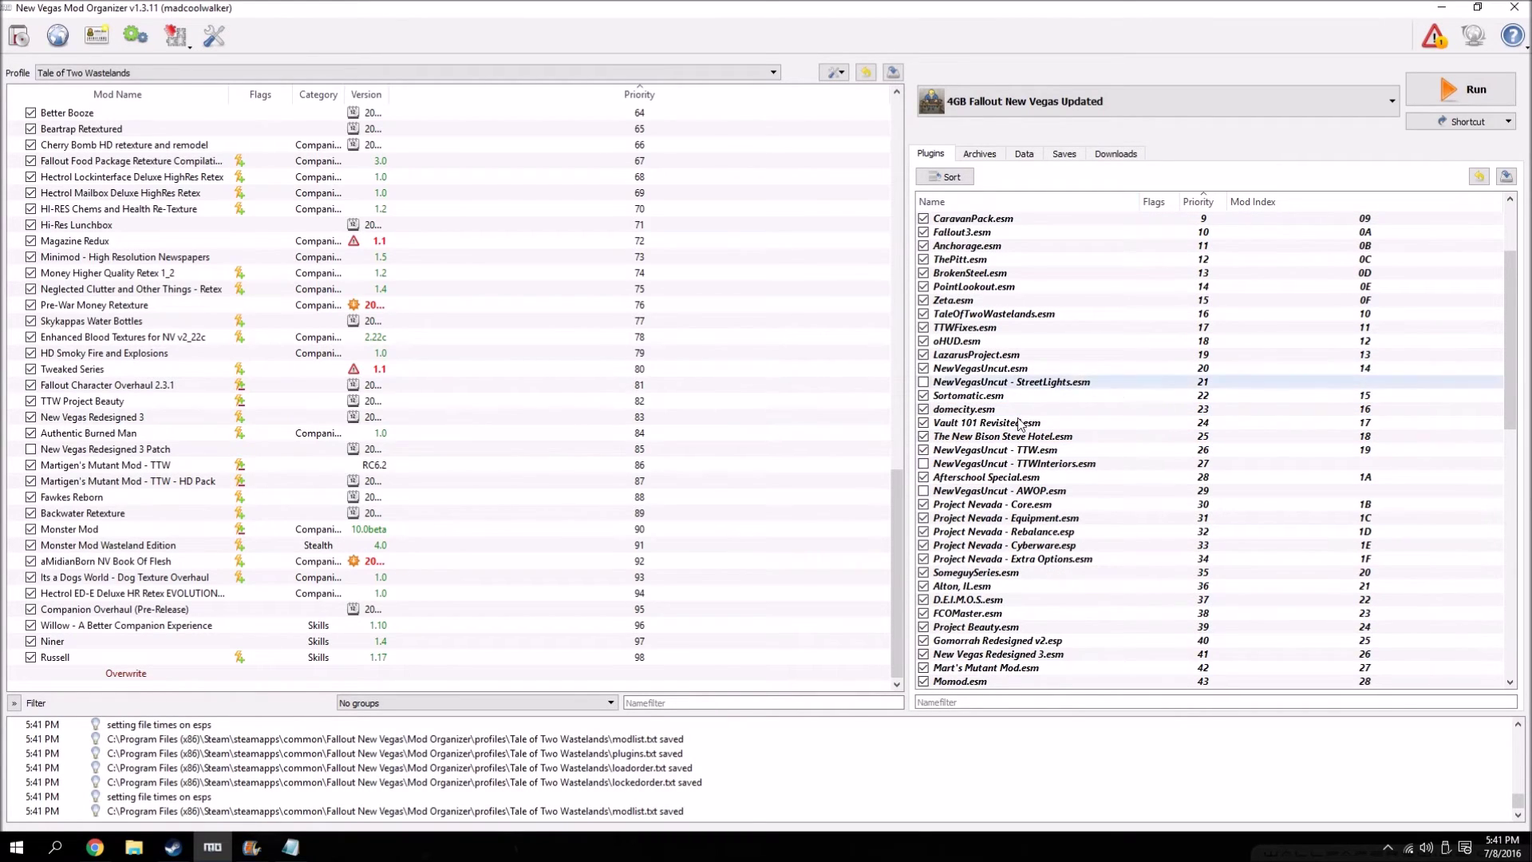
pyautogui.scroll(-5, 1029, 447)
pyautogui.scroll(-11, 1017, 423)
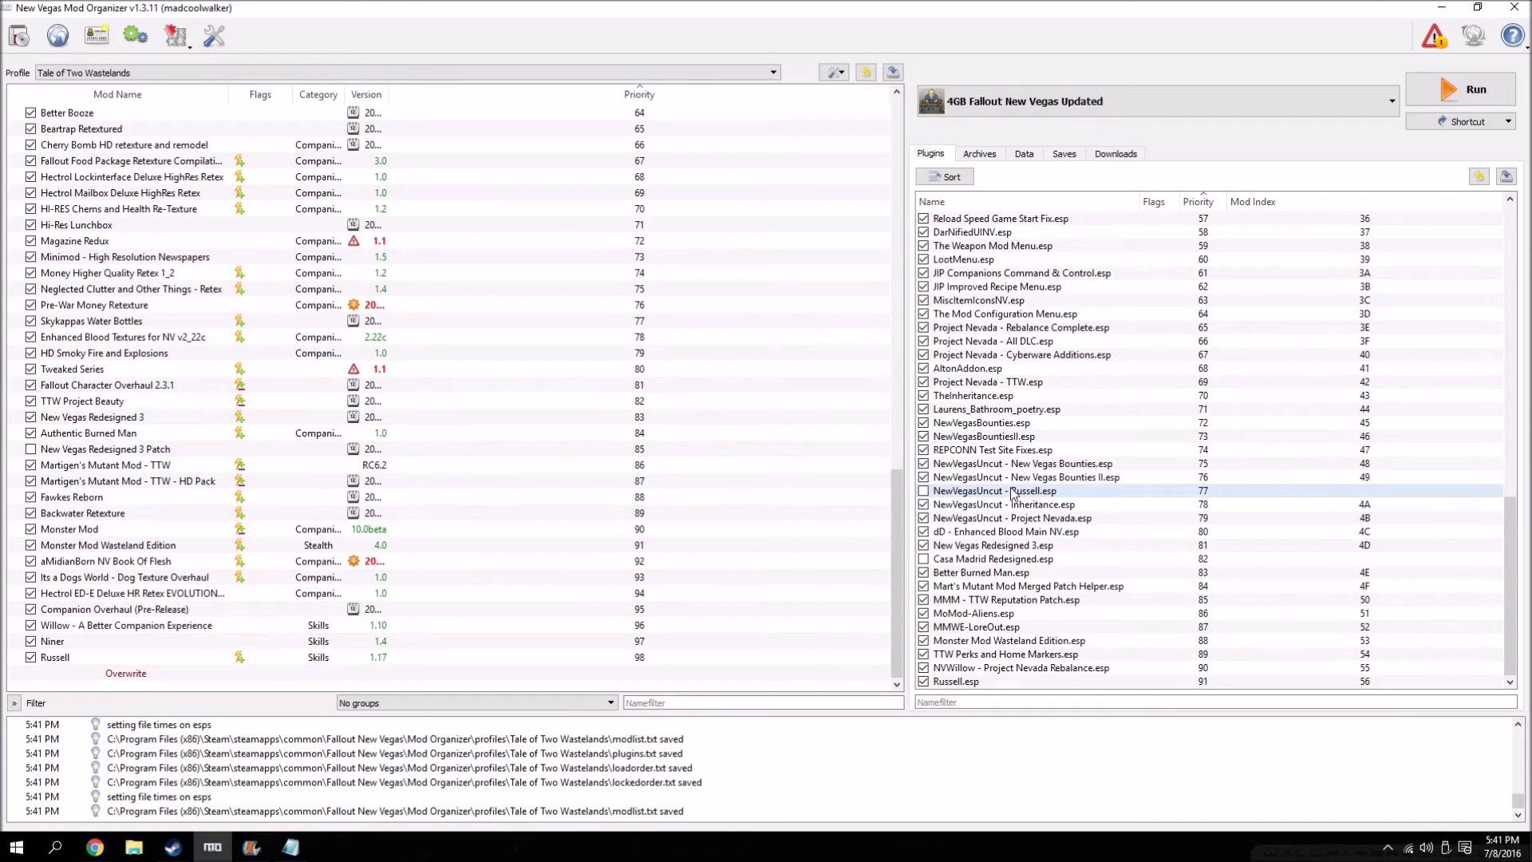
pyautogui.moveTo(1011, 493)
pyautogui.click(924, 490)
pyautogui.click(923, 559)
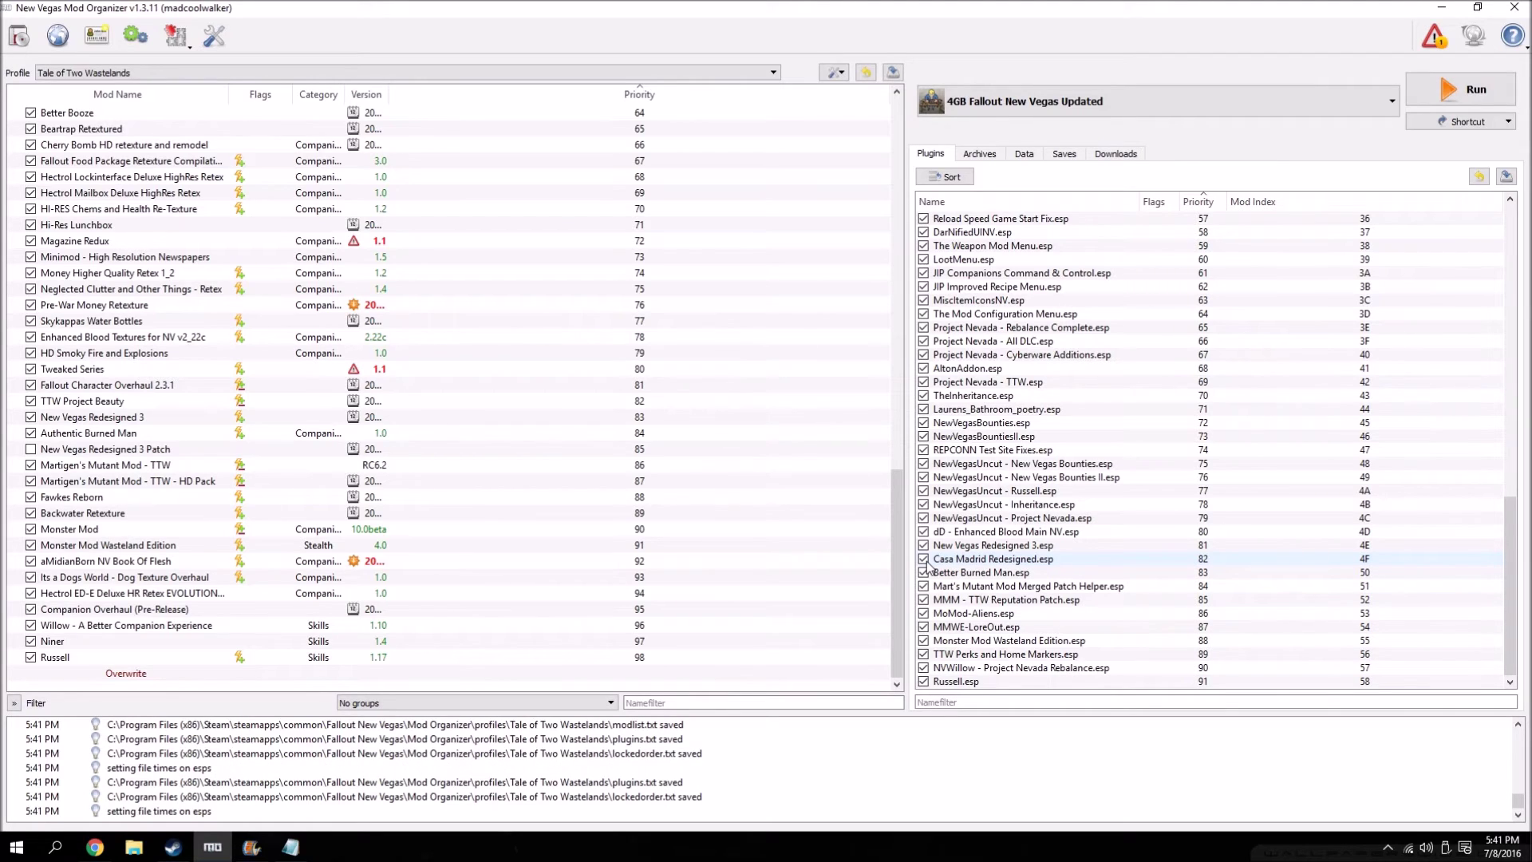
# - Run LOOT from Mod Organizer to sort the plugin load order of the Tale of Two Wastelands profile and close it
pyautogui.scroll(4, 982, 558)
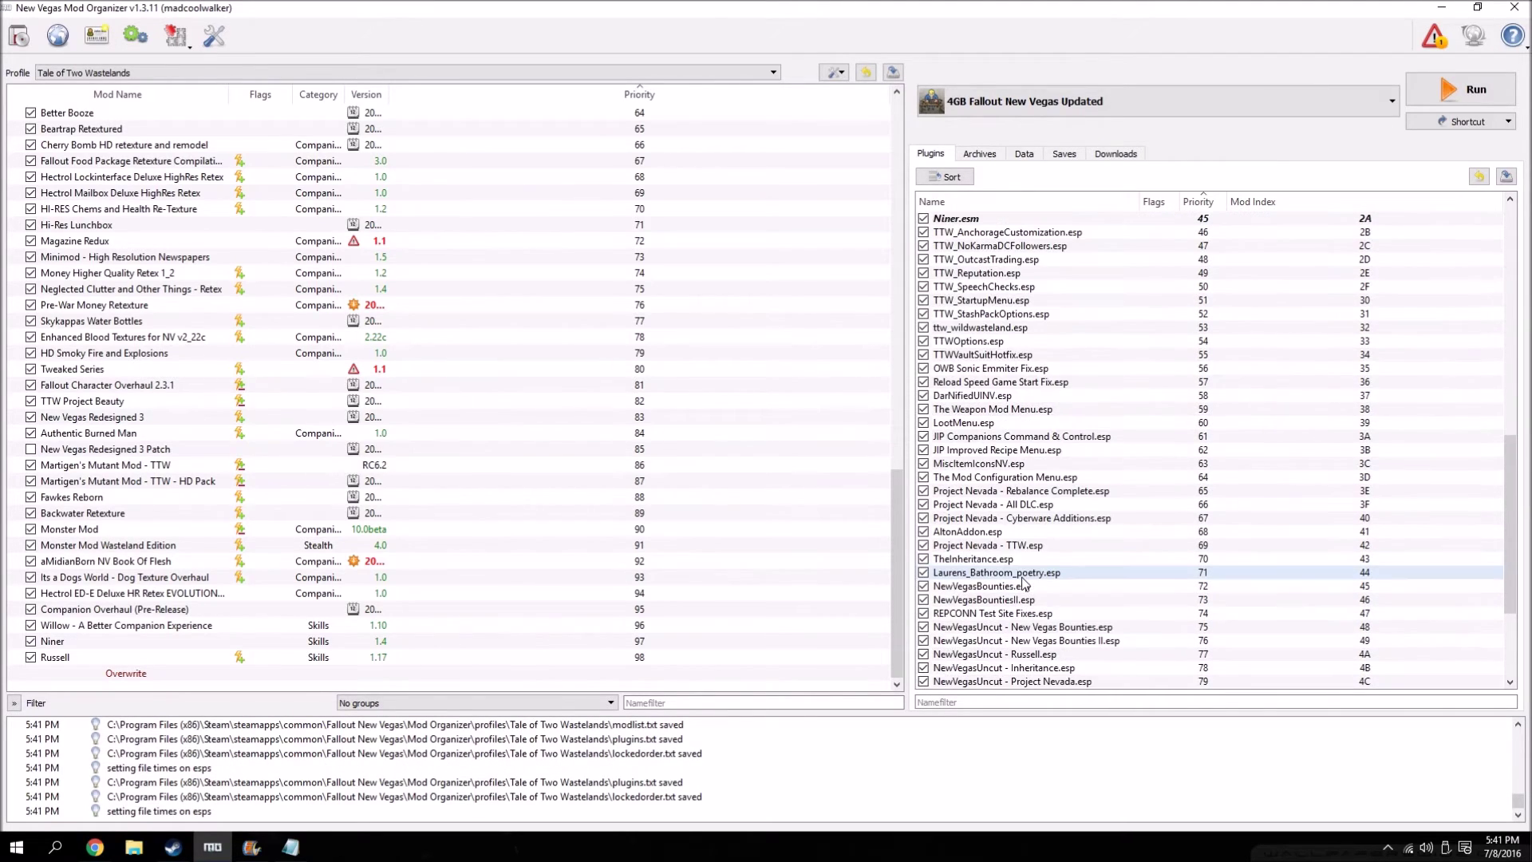
pyautogui.scroll(5, 983, 451)
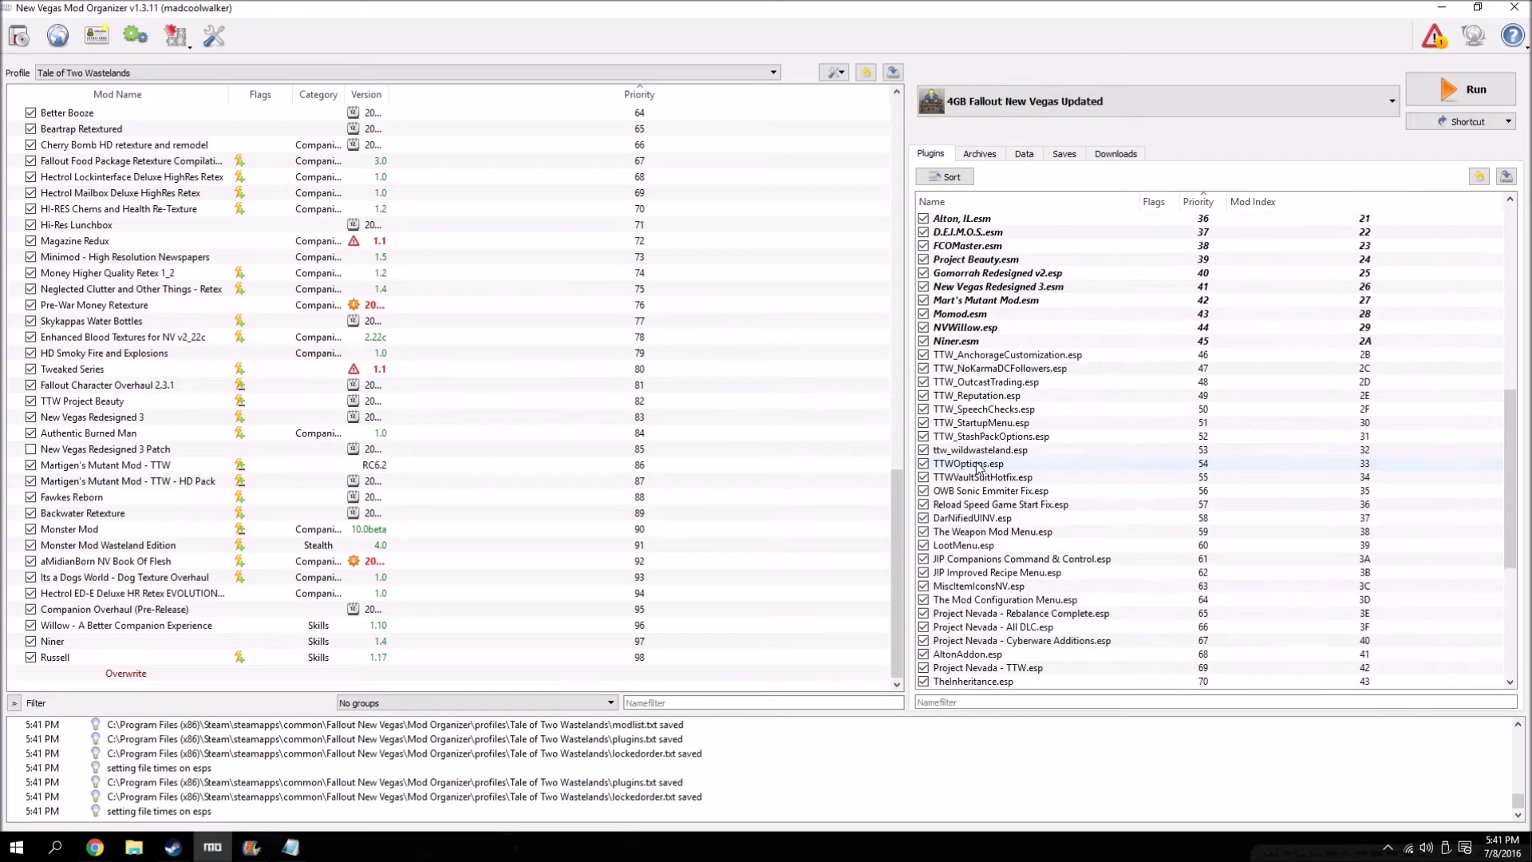
pyautogui.scroll(4, 981, 443)
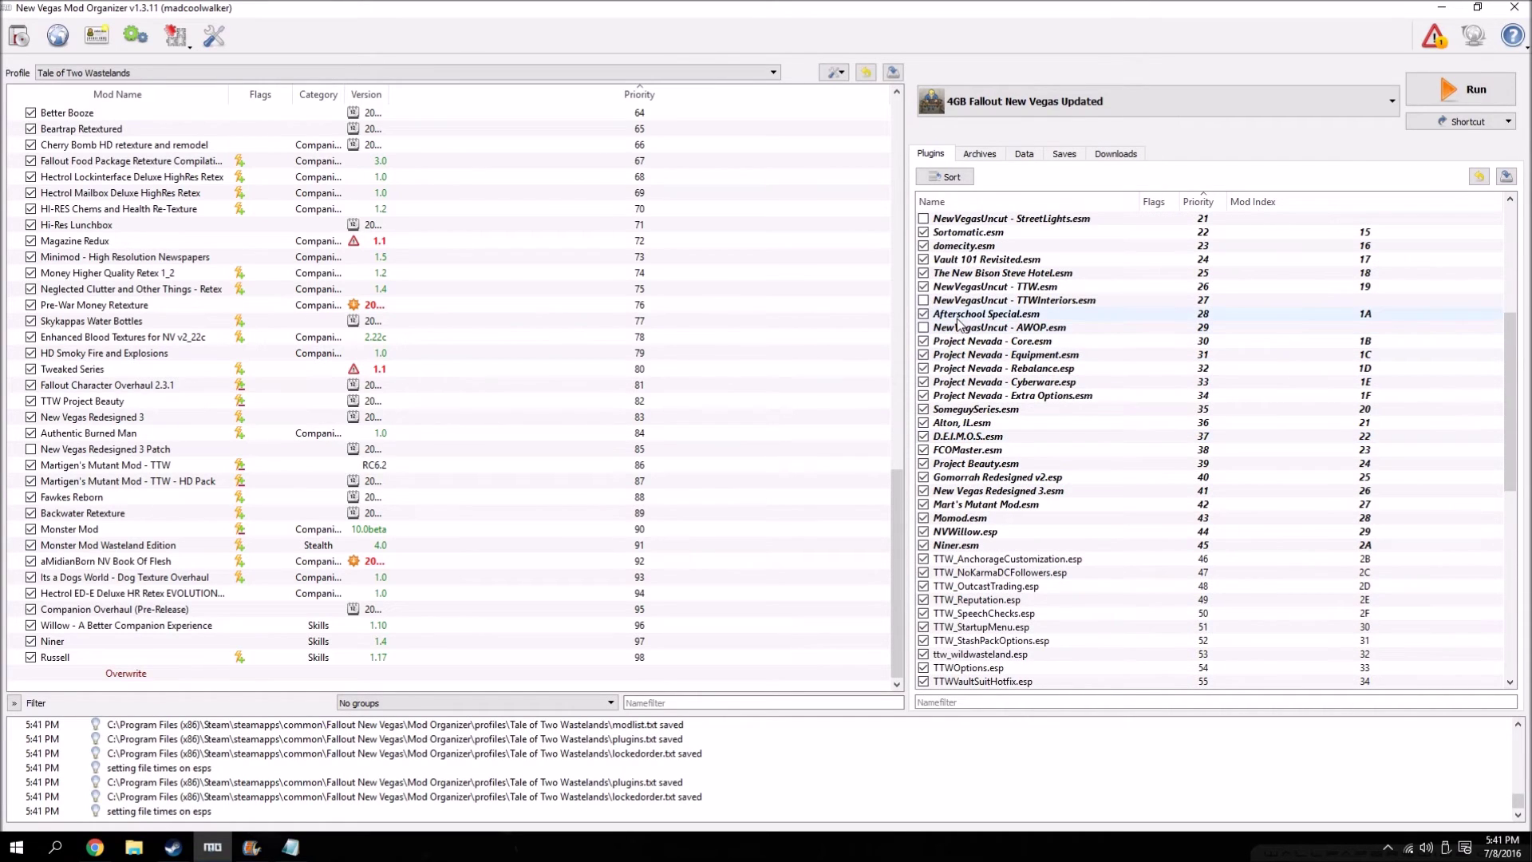
pyautogui.scroll(6, 960, 281)
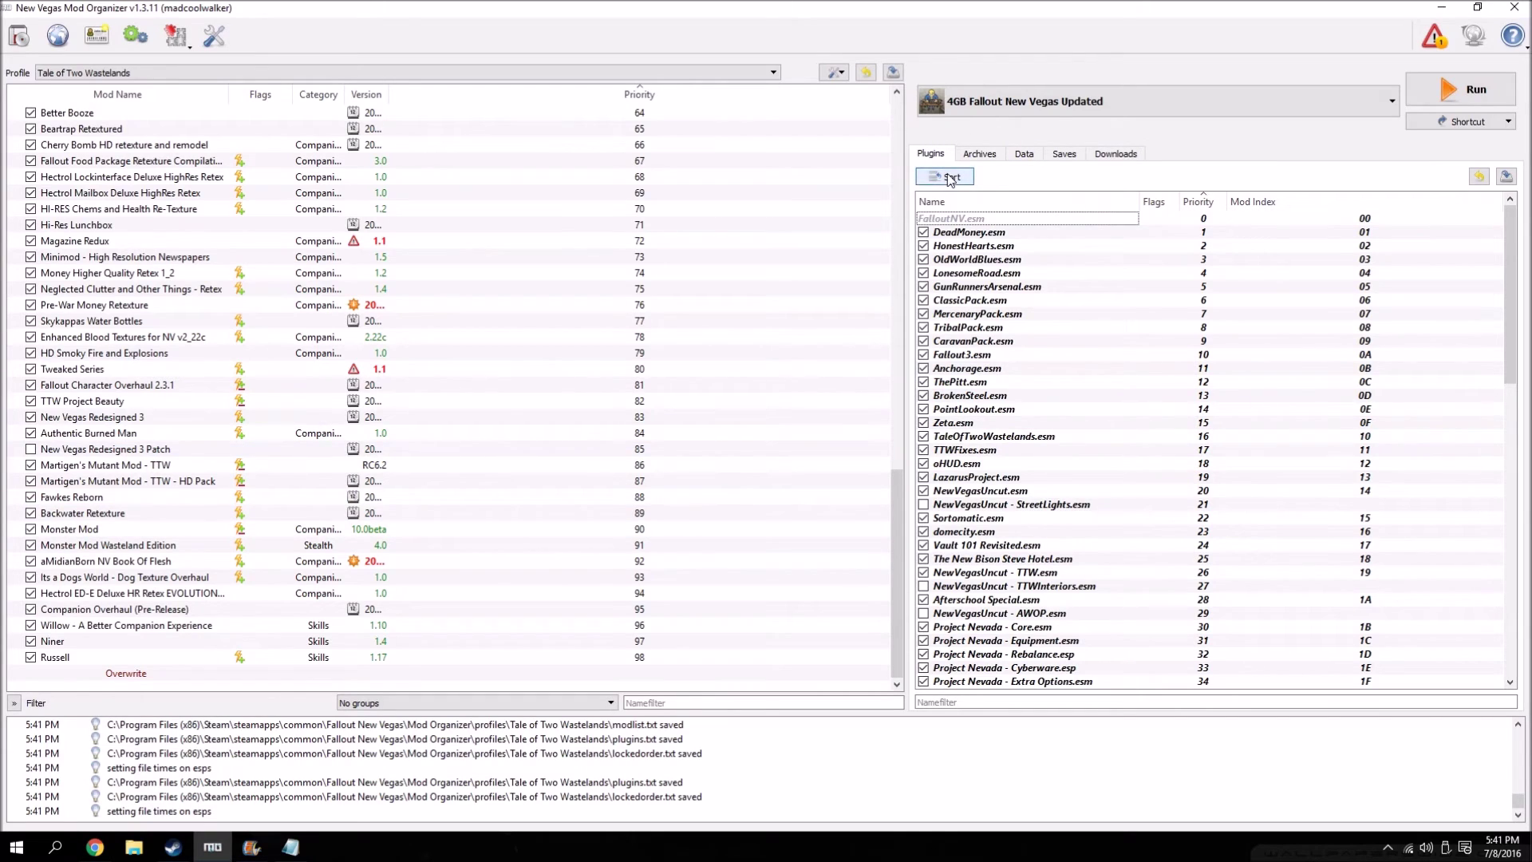
pyautogui.click(1292, 102)
pyautogui.click(1027, 245)
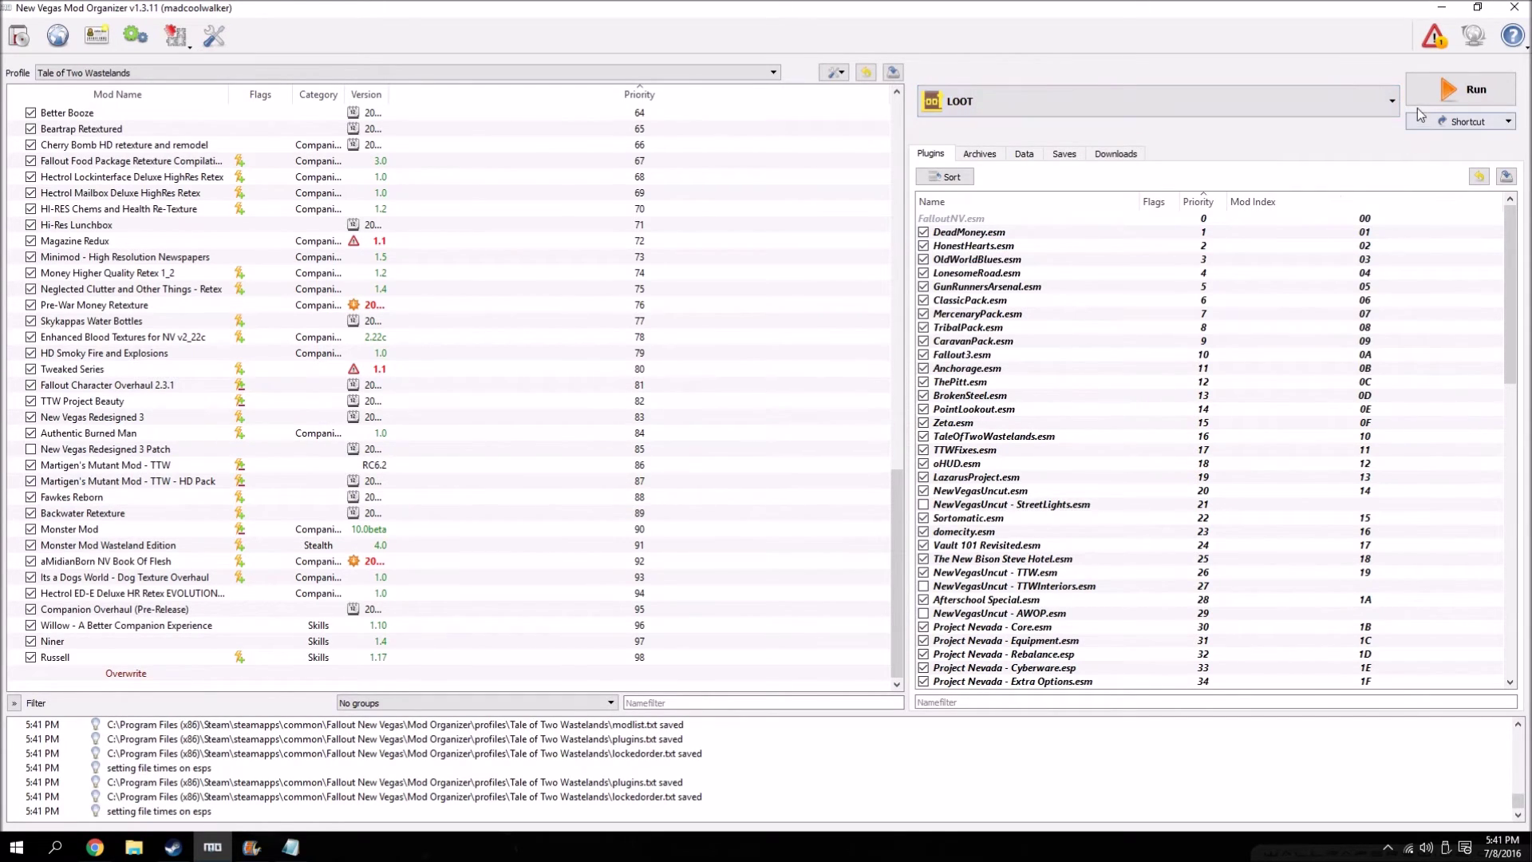
pyautogui.click(1420, 101)
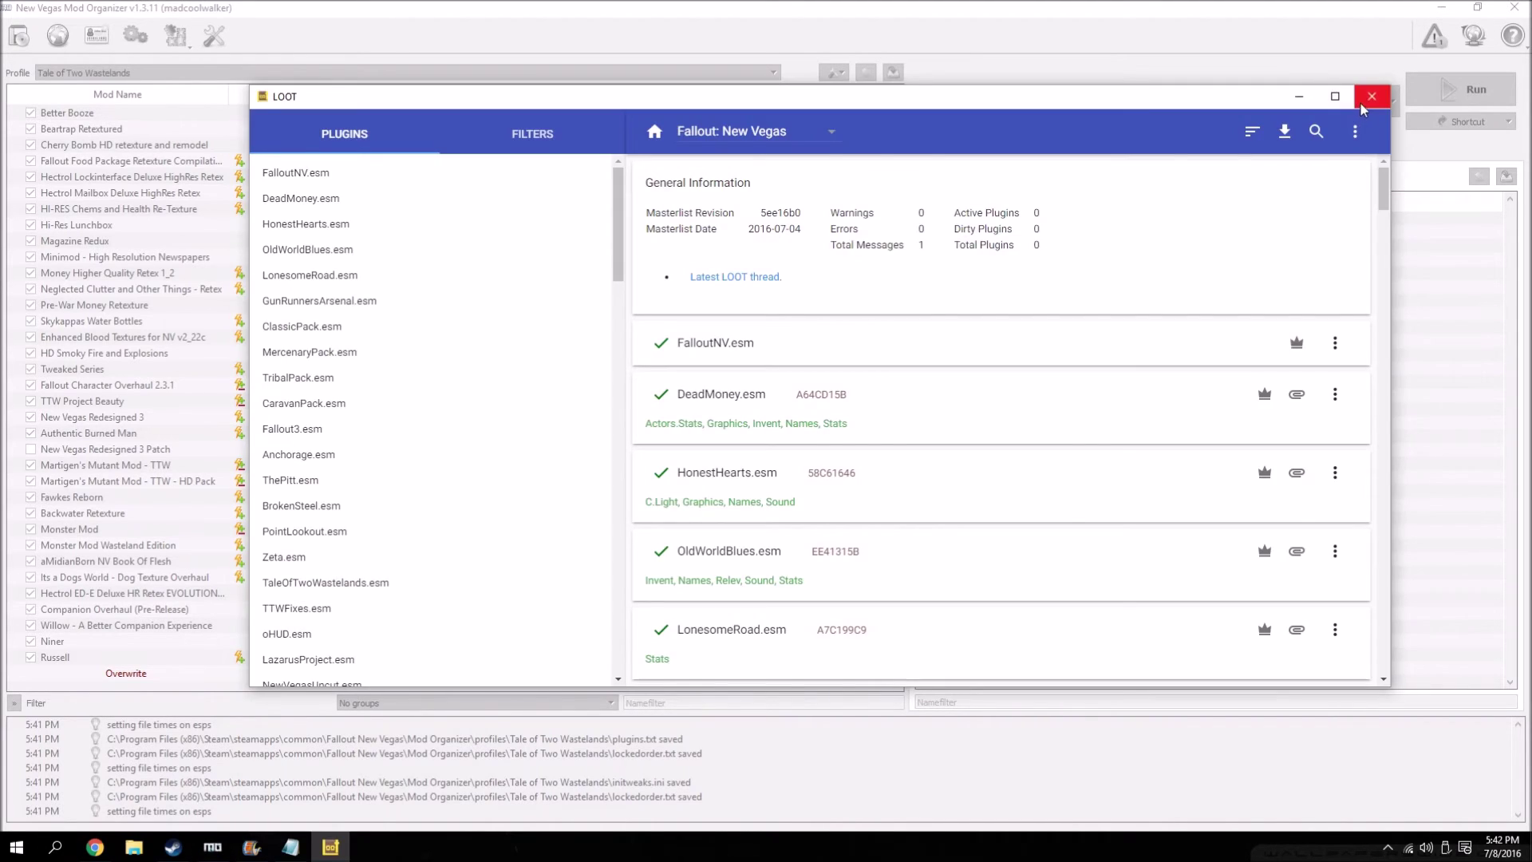
pyautogui.click(1361, 101)
# - Set 4GB Fallout New Vegas Updated as the program to run and check the sorted plugin list
pyautogui.click(1180, 96)
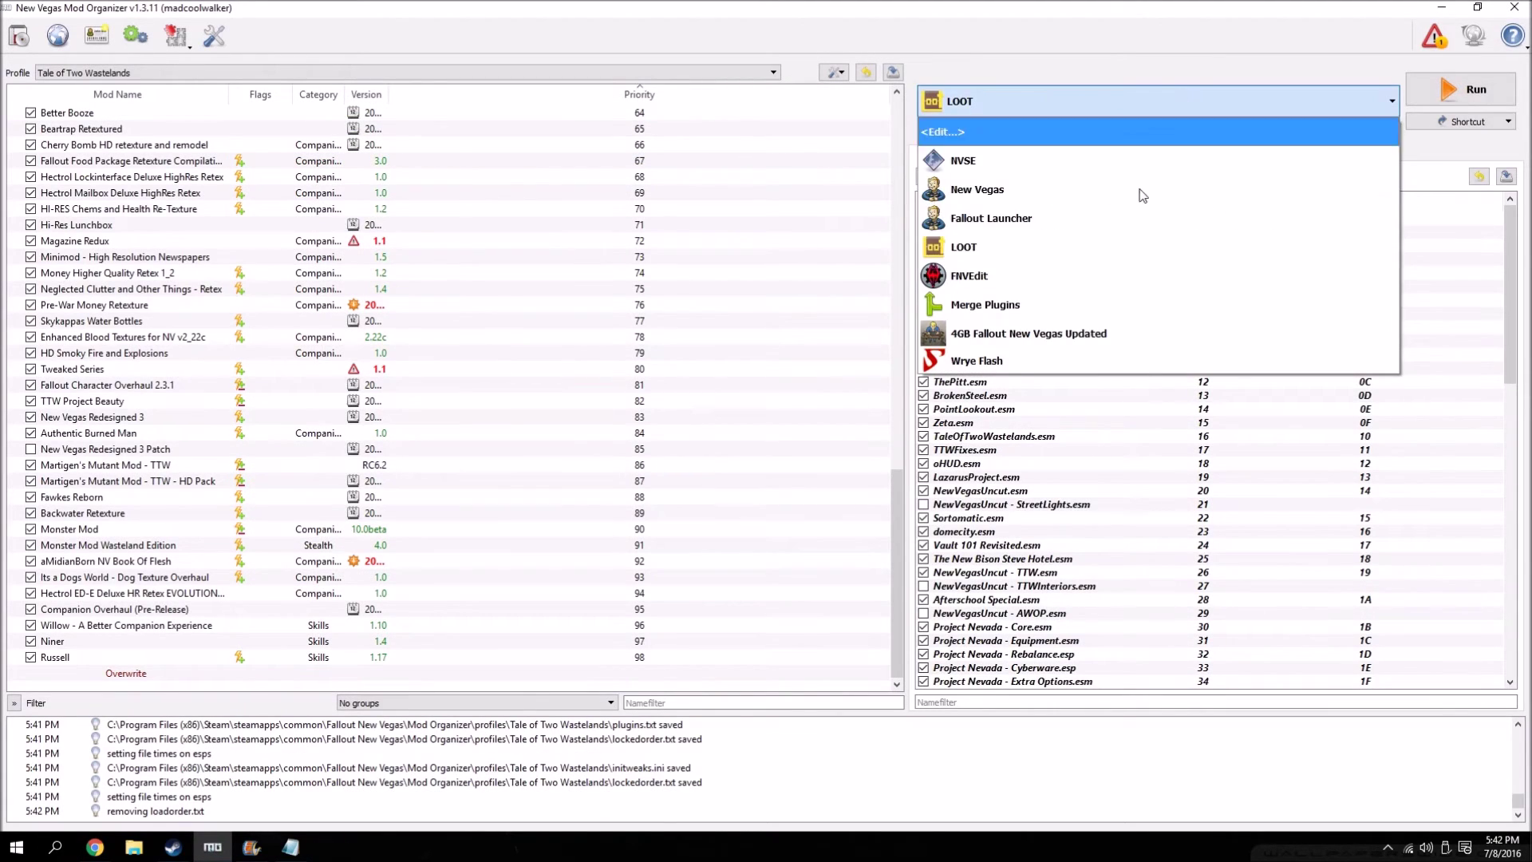
pyautogui.click(1048, 107)
pyautogui.click(1010, 332)
pyautogui.scroll(-10, 1079, 461)
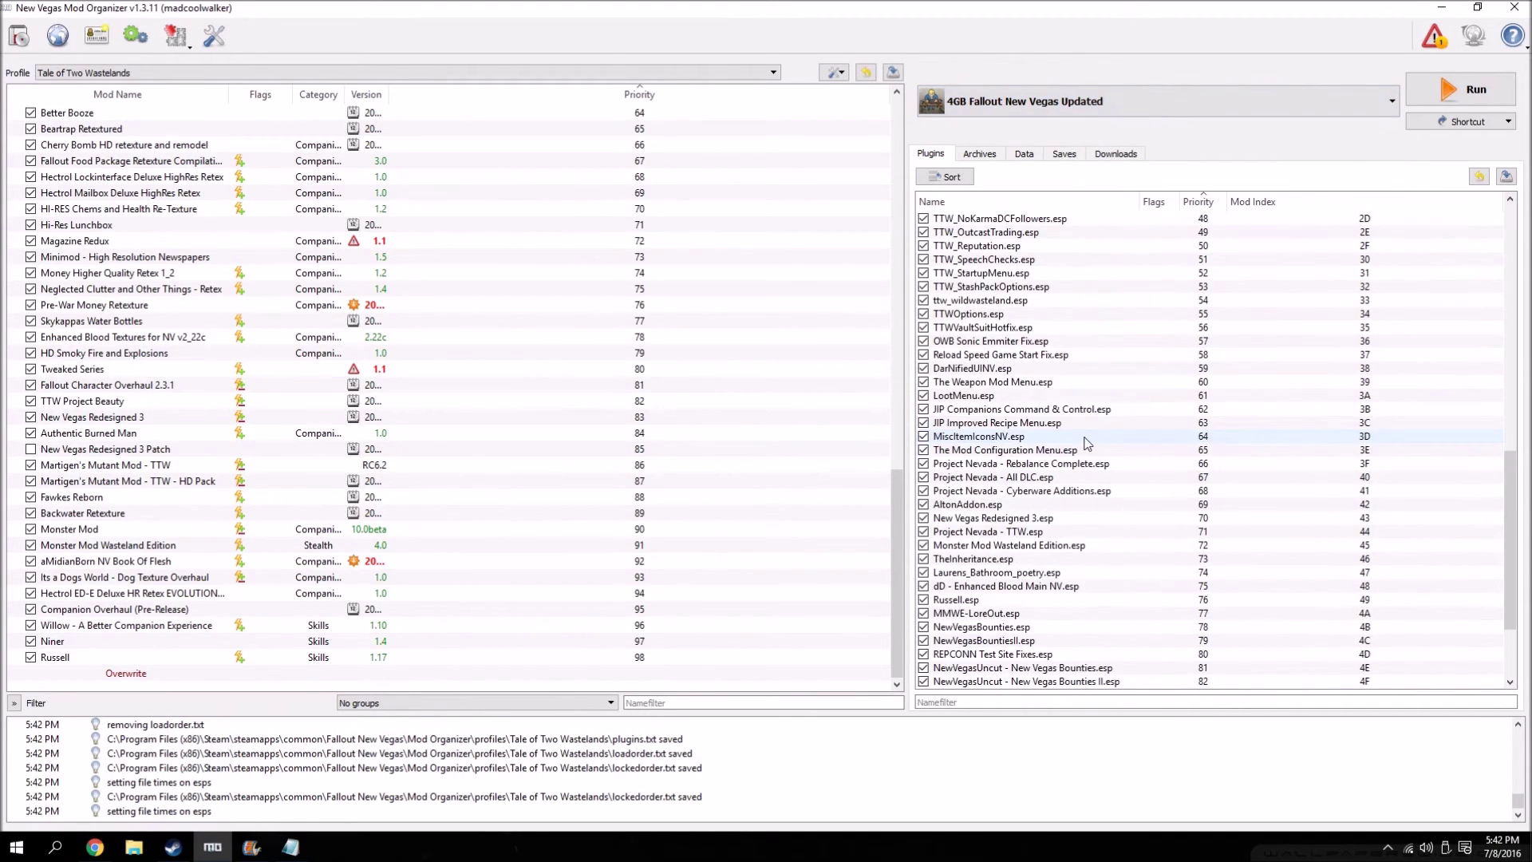
pyautogui.scroll(10, 1078, 462)
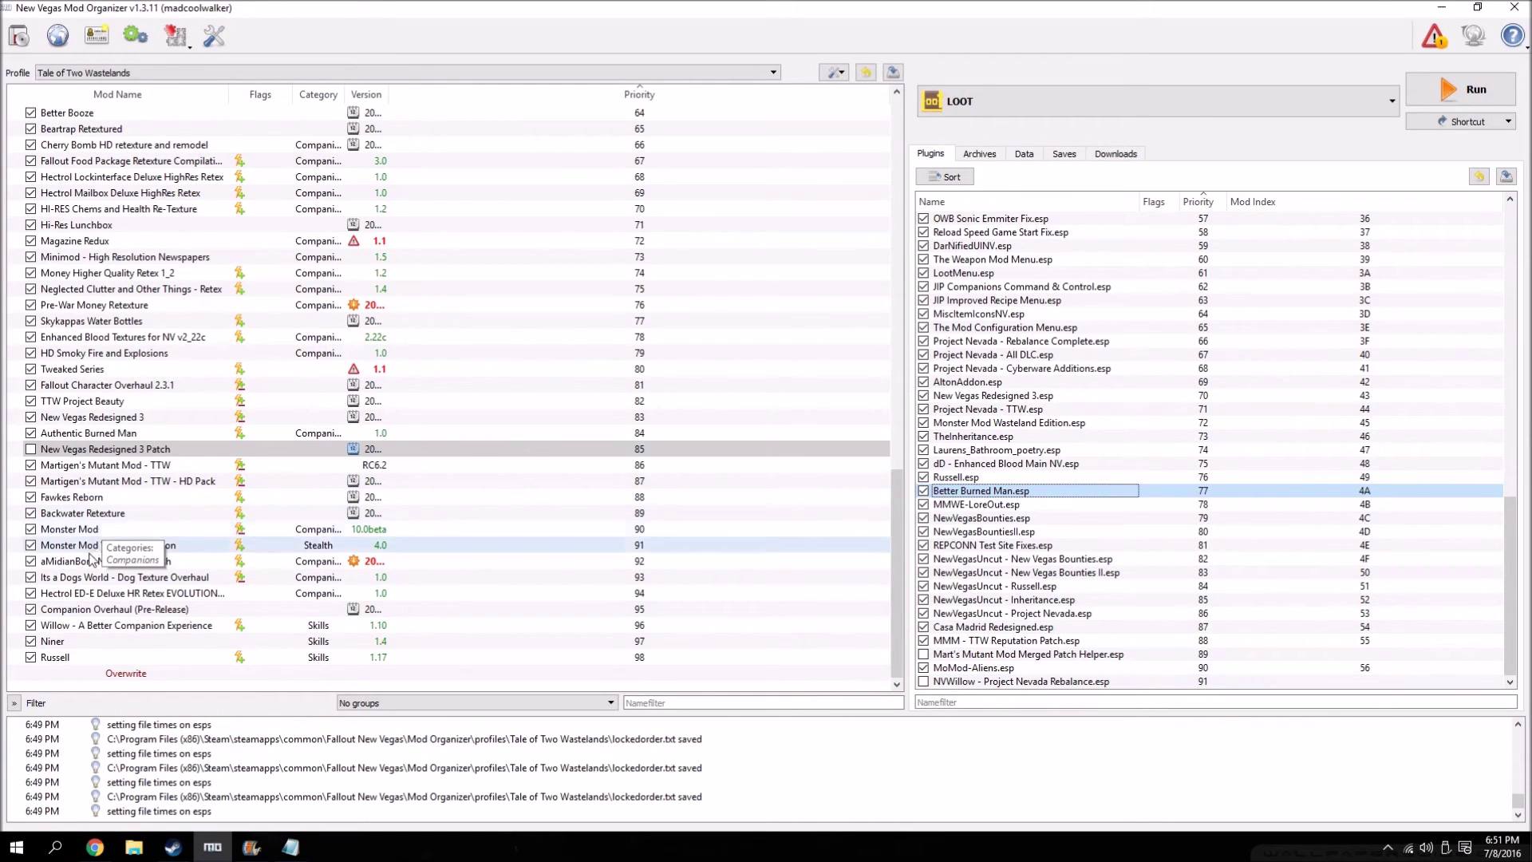
# - Make NVWillow - Project Nevada Rebalance.esp unavailable by moving it to the optional ESPs of Willow - A Better Companion Experience
pyautogui.doubleClick(96, 626)
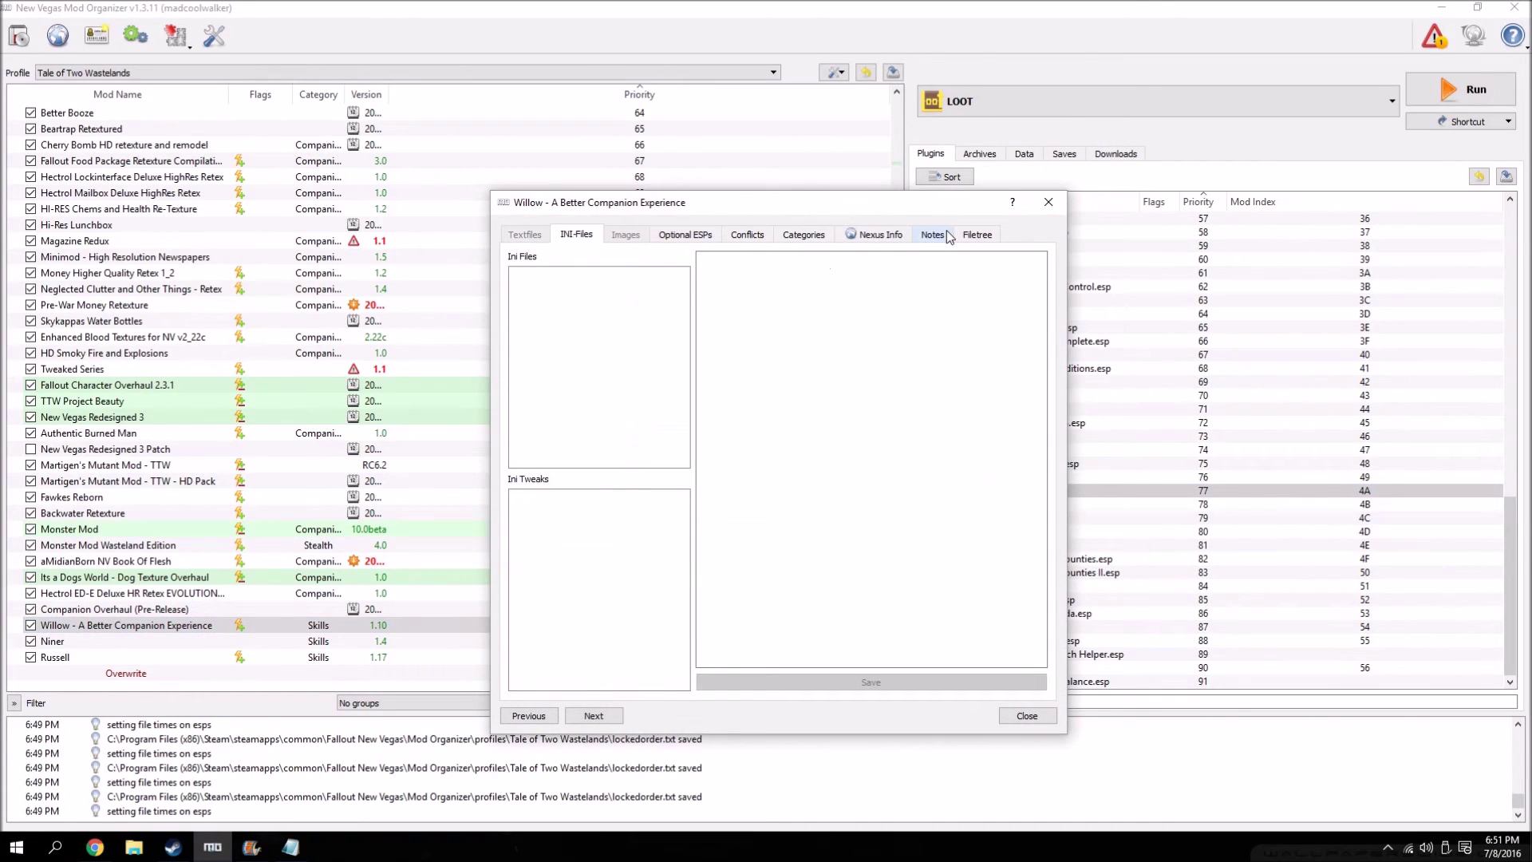
pyautogui.click(685, 235)
pyautogui.click(620, 448)
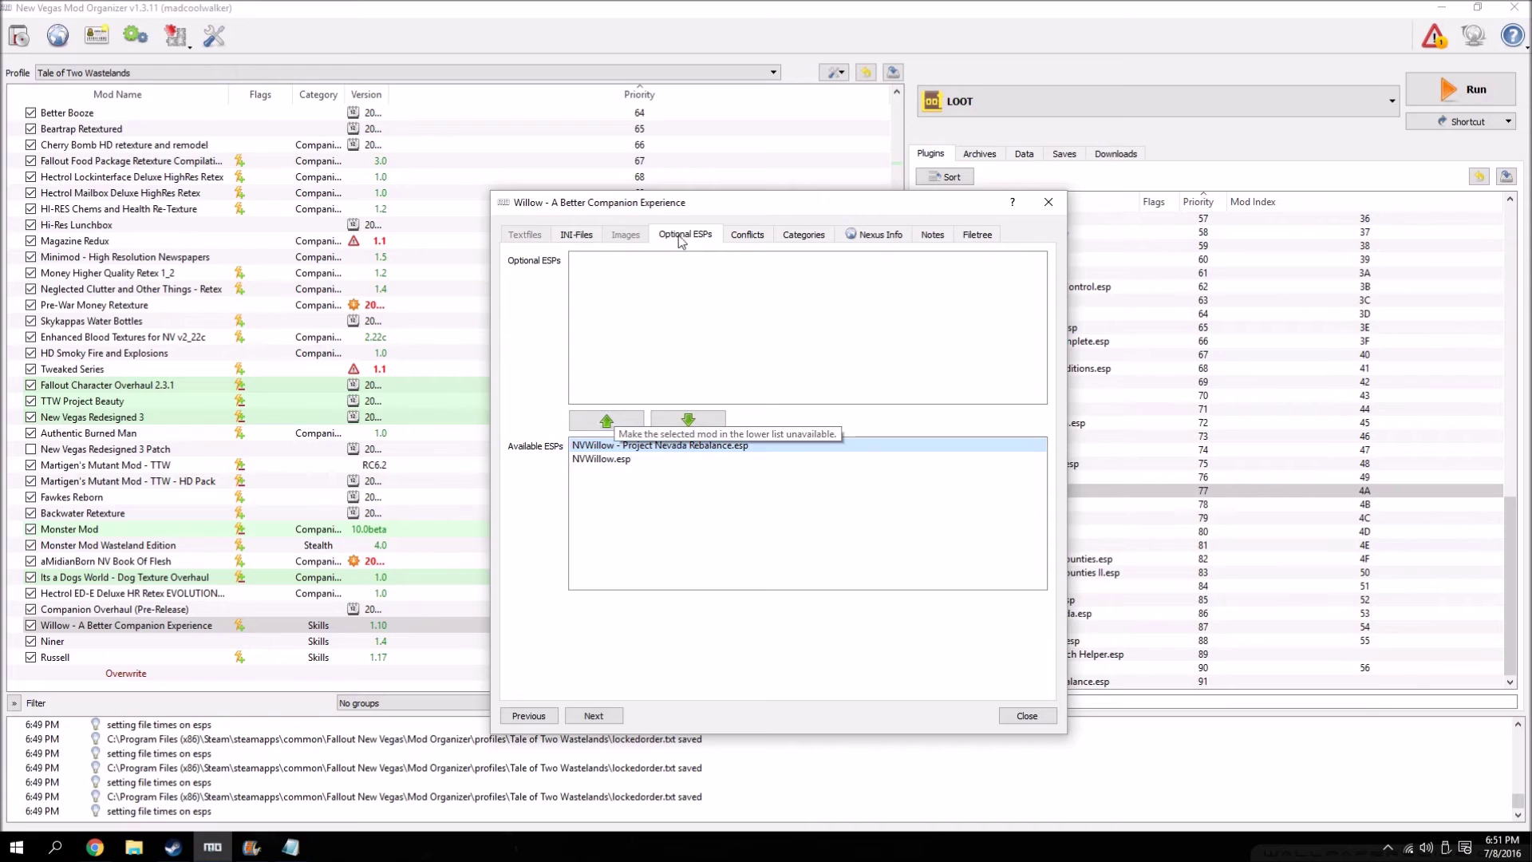
pyautogui.click(623, 431)
pyautogui.click(1026, 715)
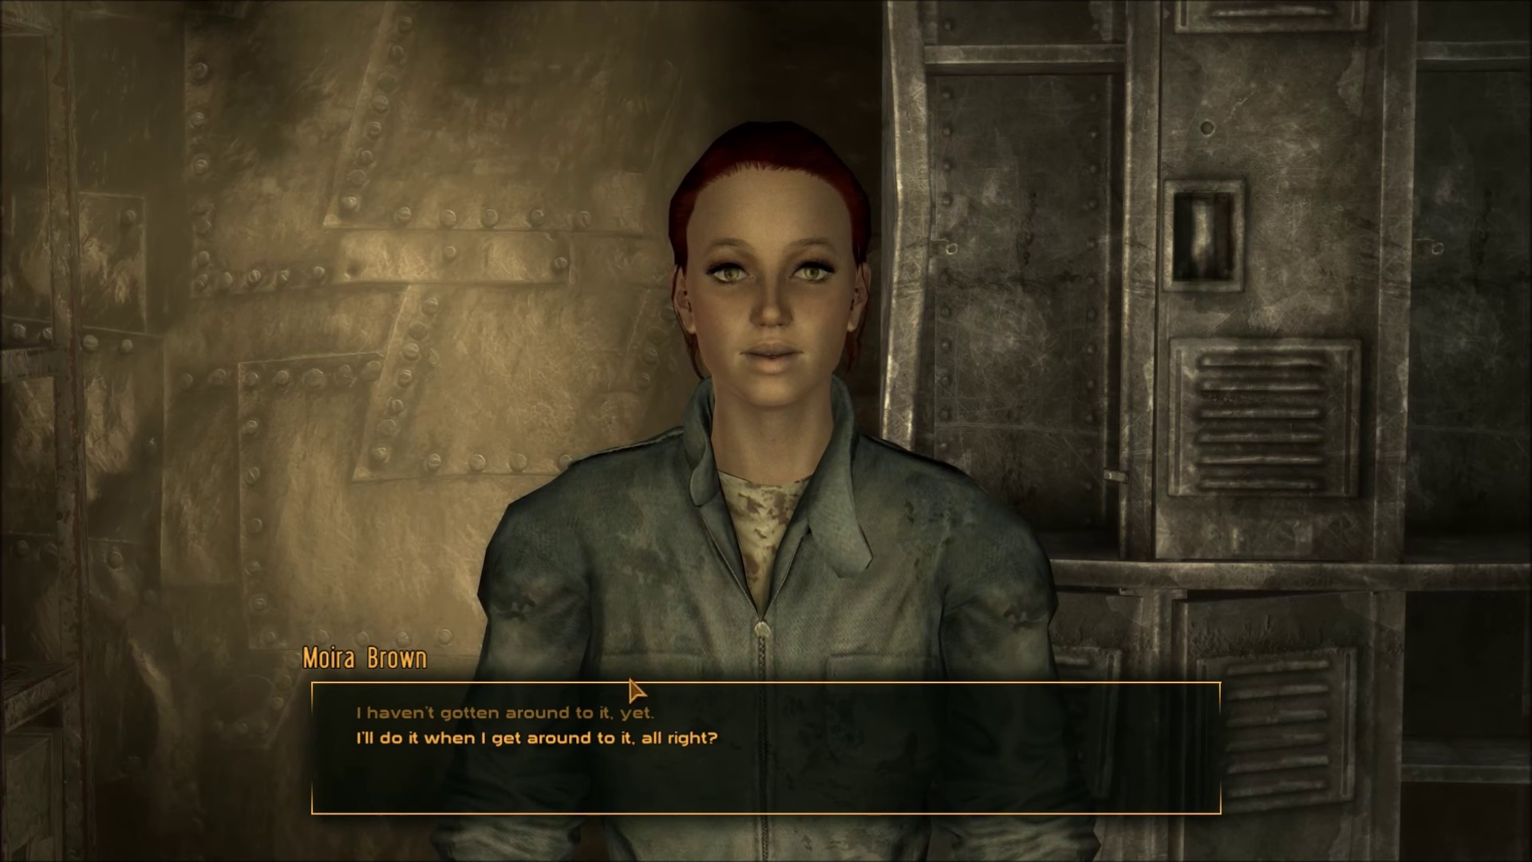
# - Talk to Moira Brown in the game, saying the task is not done, asking for the word around town and saying goodbye
pyautogui.click(617, 707)
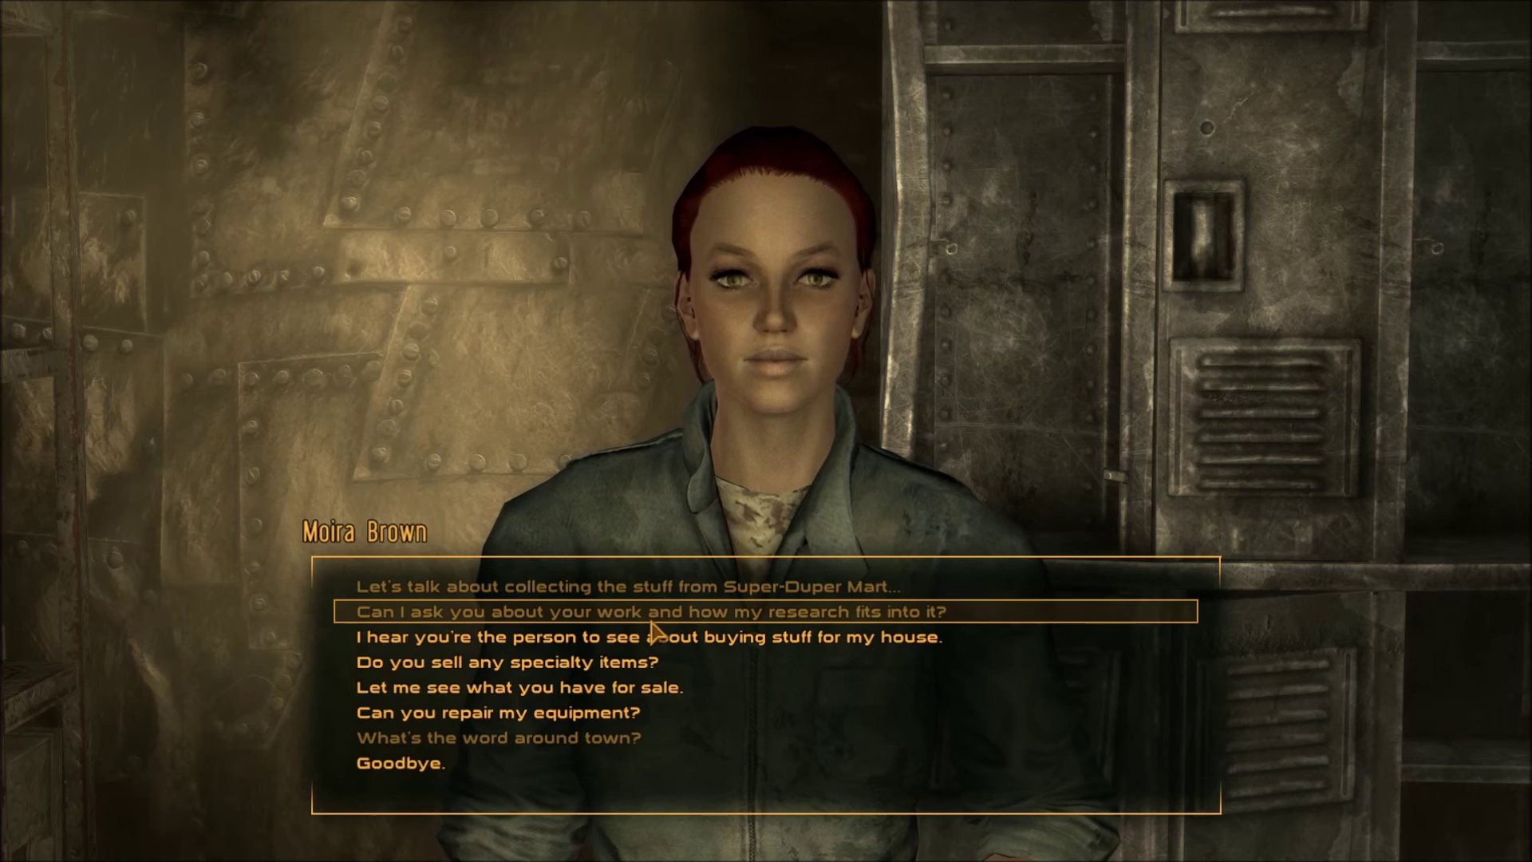
pyautogui.click(558, 738)
pyautogui.click(559, 742)
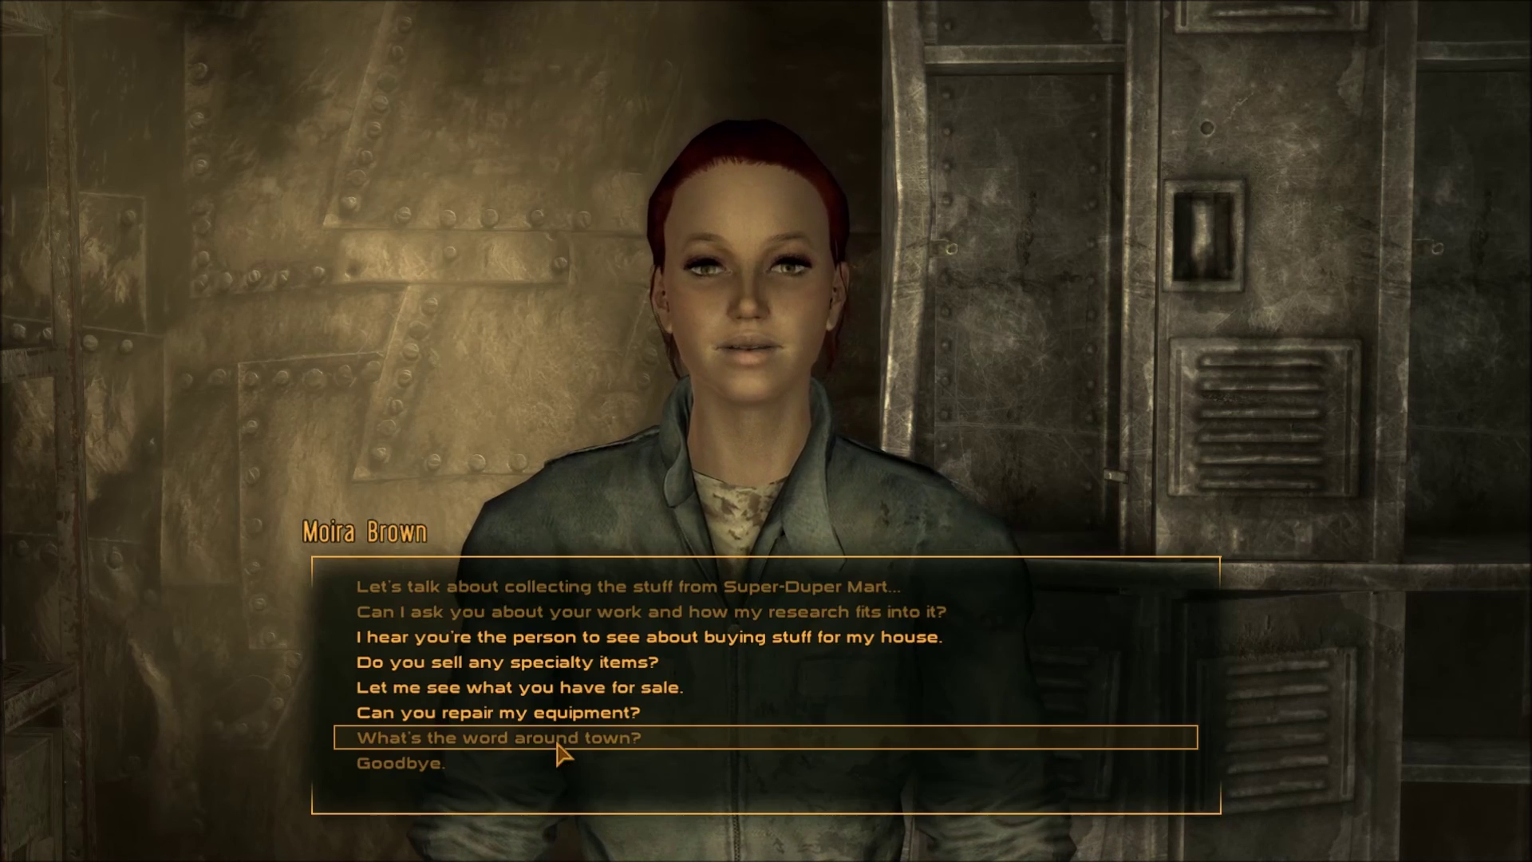
pyautogui.click(529, 763)
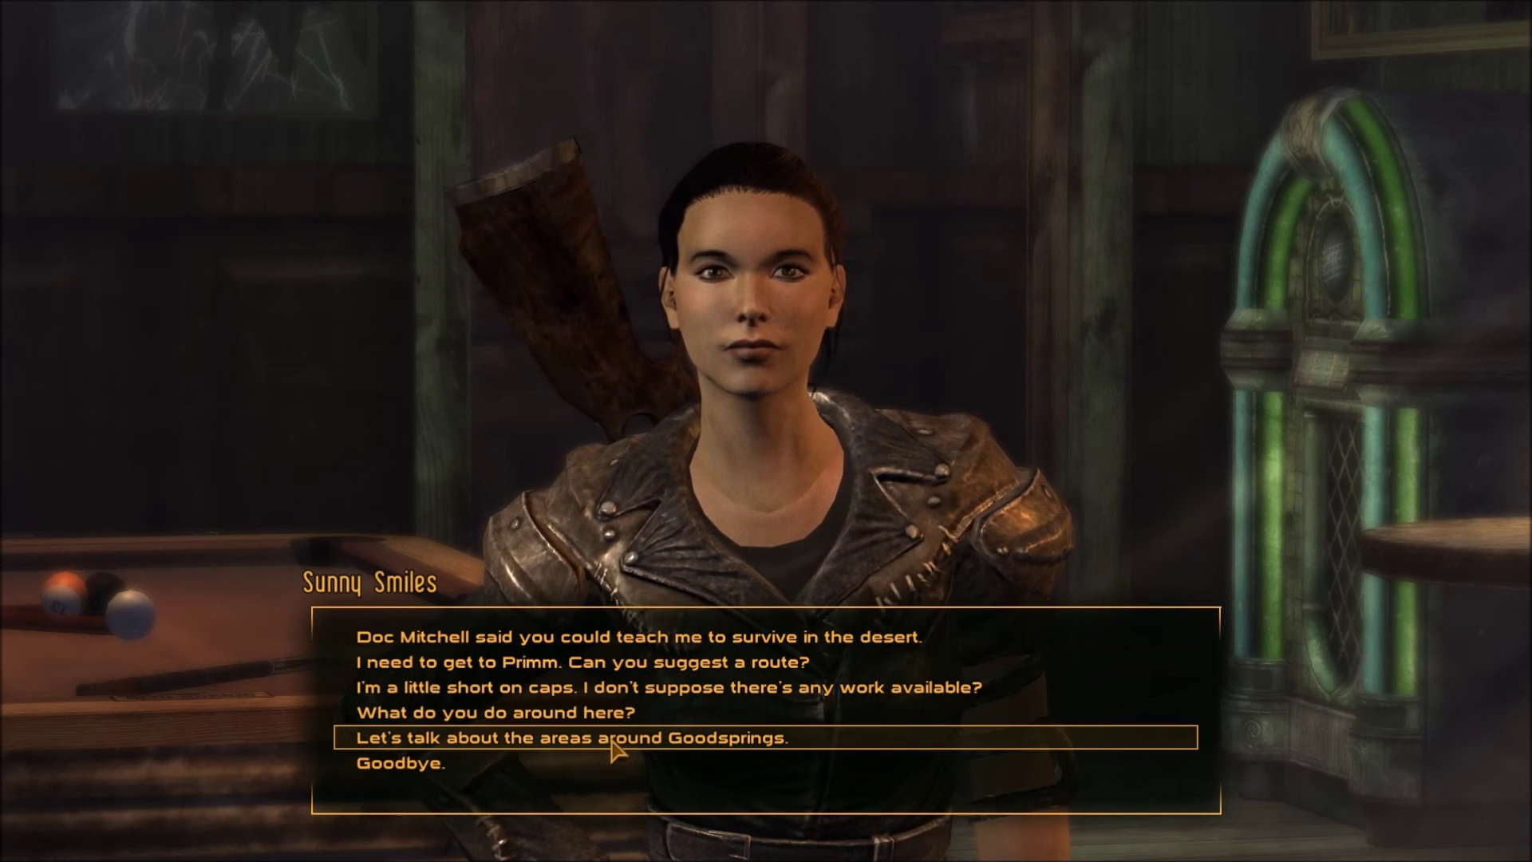
# - Ask Sunny Smiles in the game about desert survival and ask the companion Niner what the problem is
pyautogui.click(644, 648)
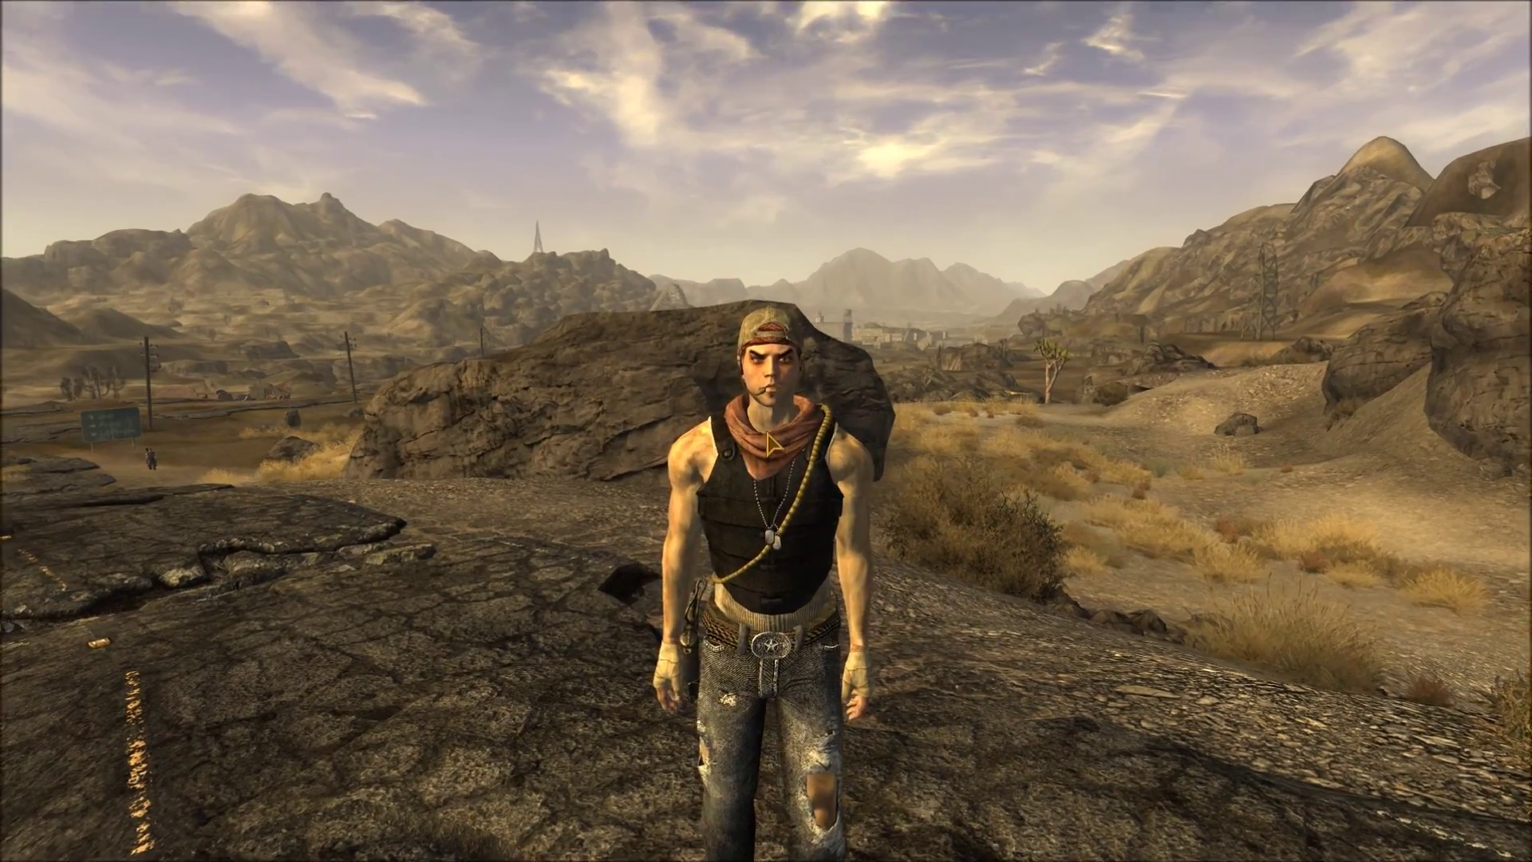
pyautogui.press('e')
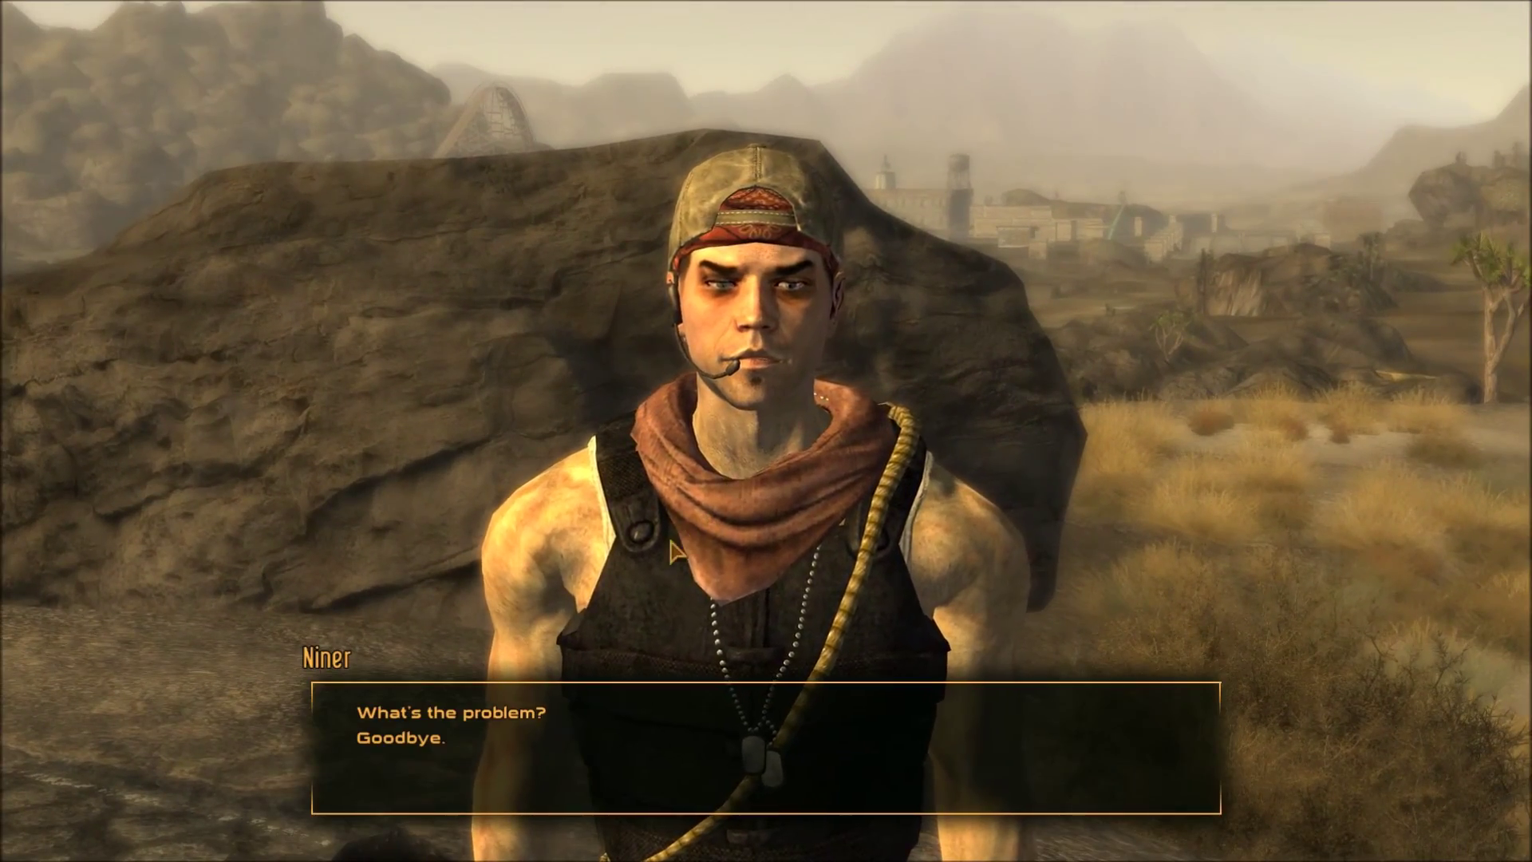
pyautogui.click(518, 703)
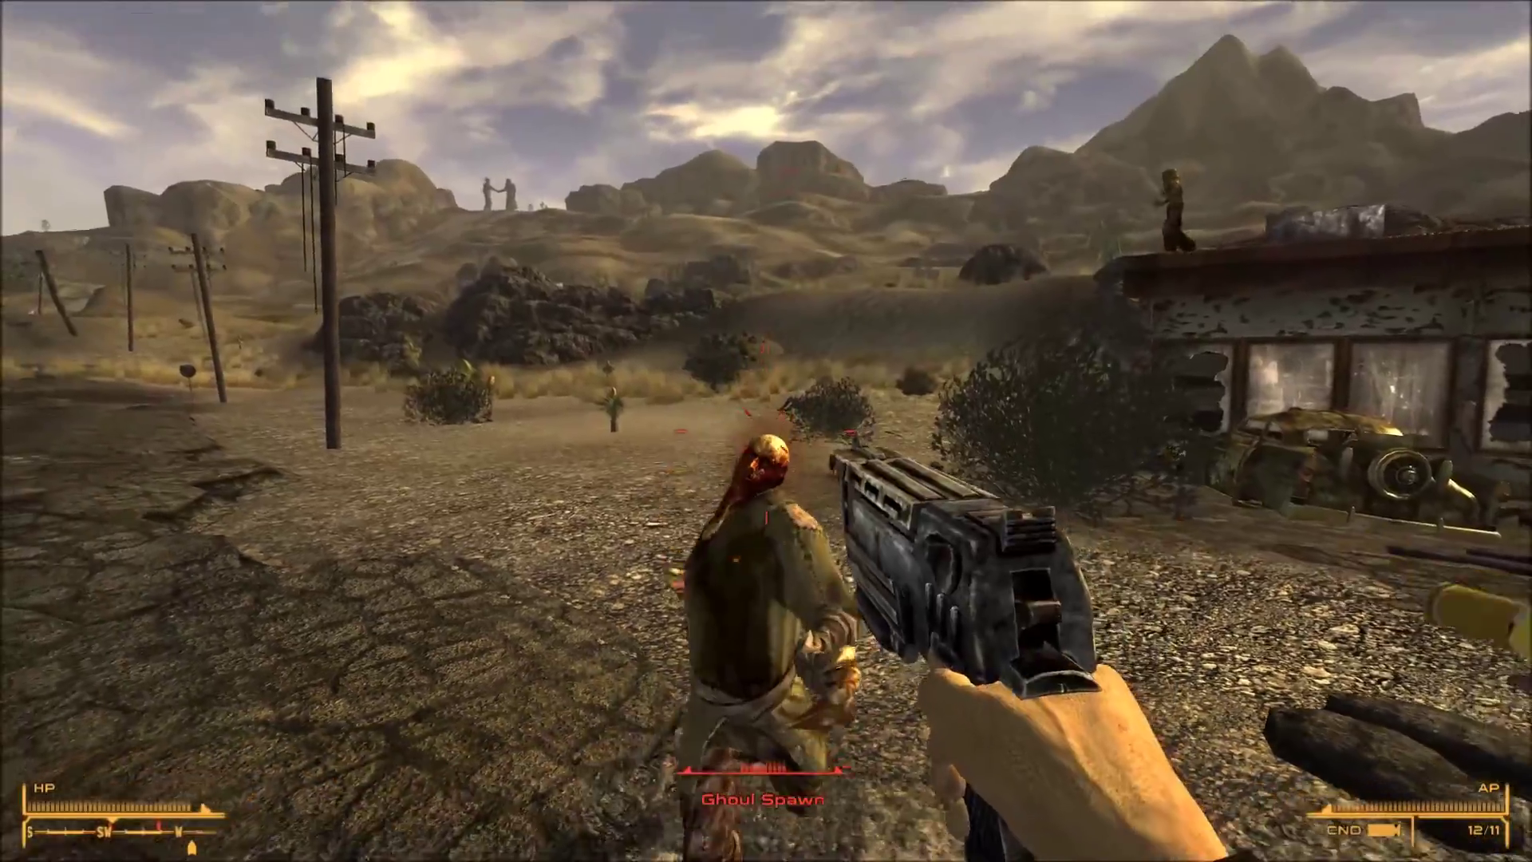
pyautogui.click(766, 430)
pyautogui.click(766, 431)
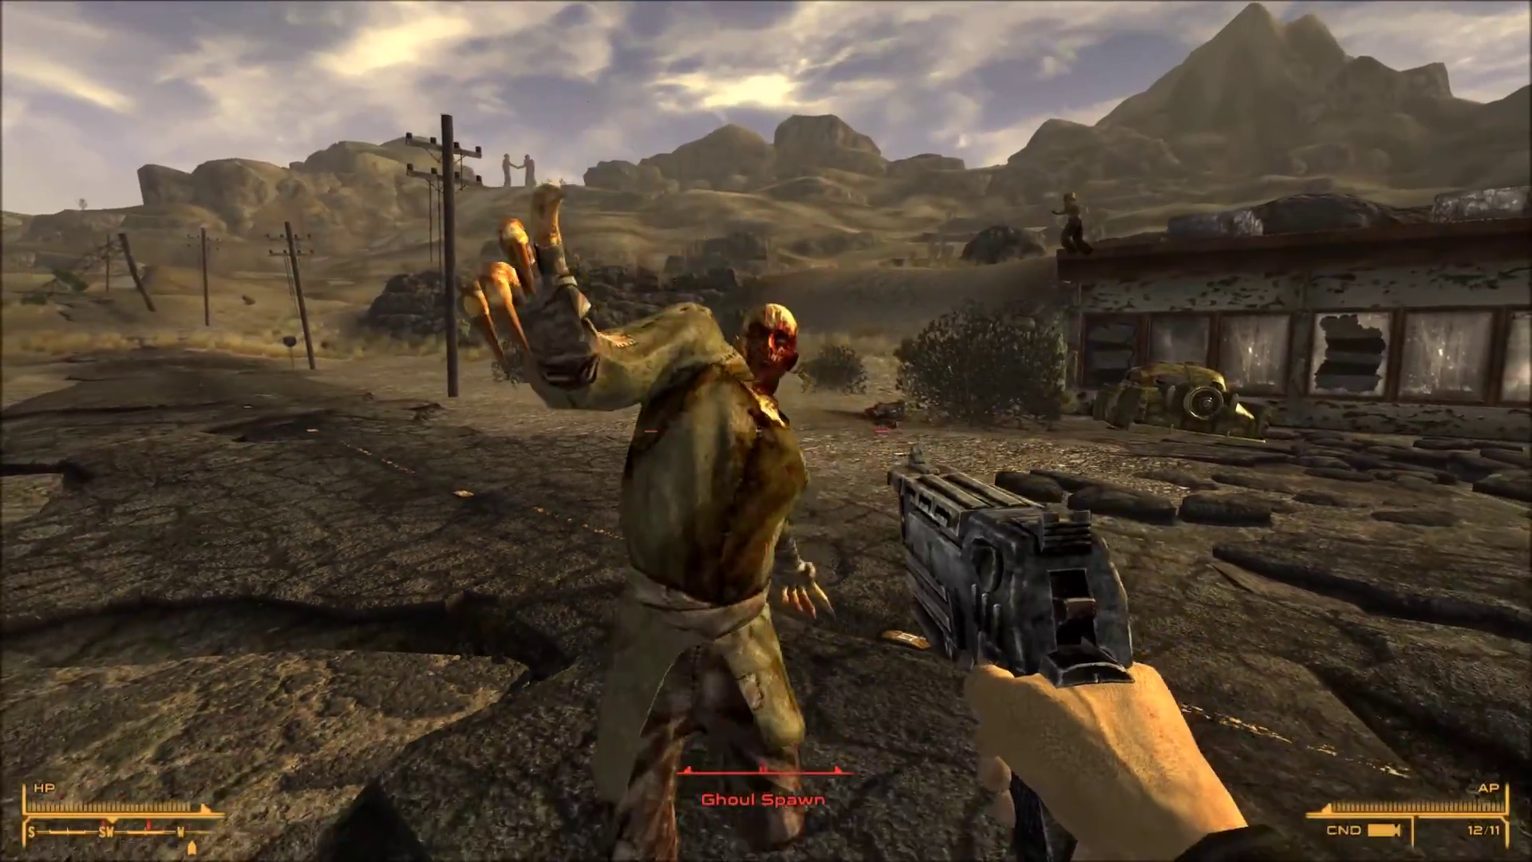
pyautogui.click(766, 431)
pyautogui.click(766, 431)
pyautogui.click(766, 431)
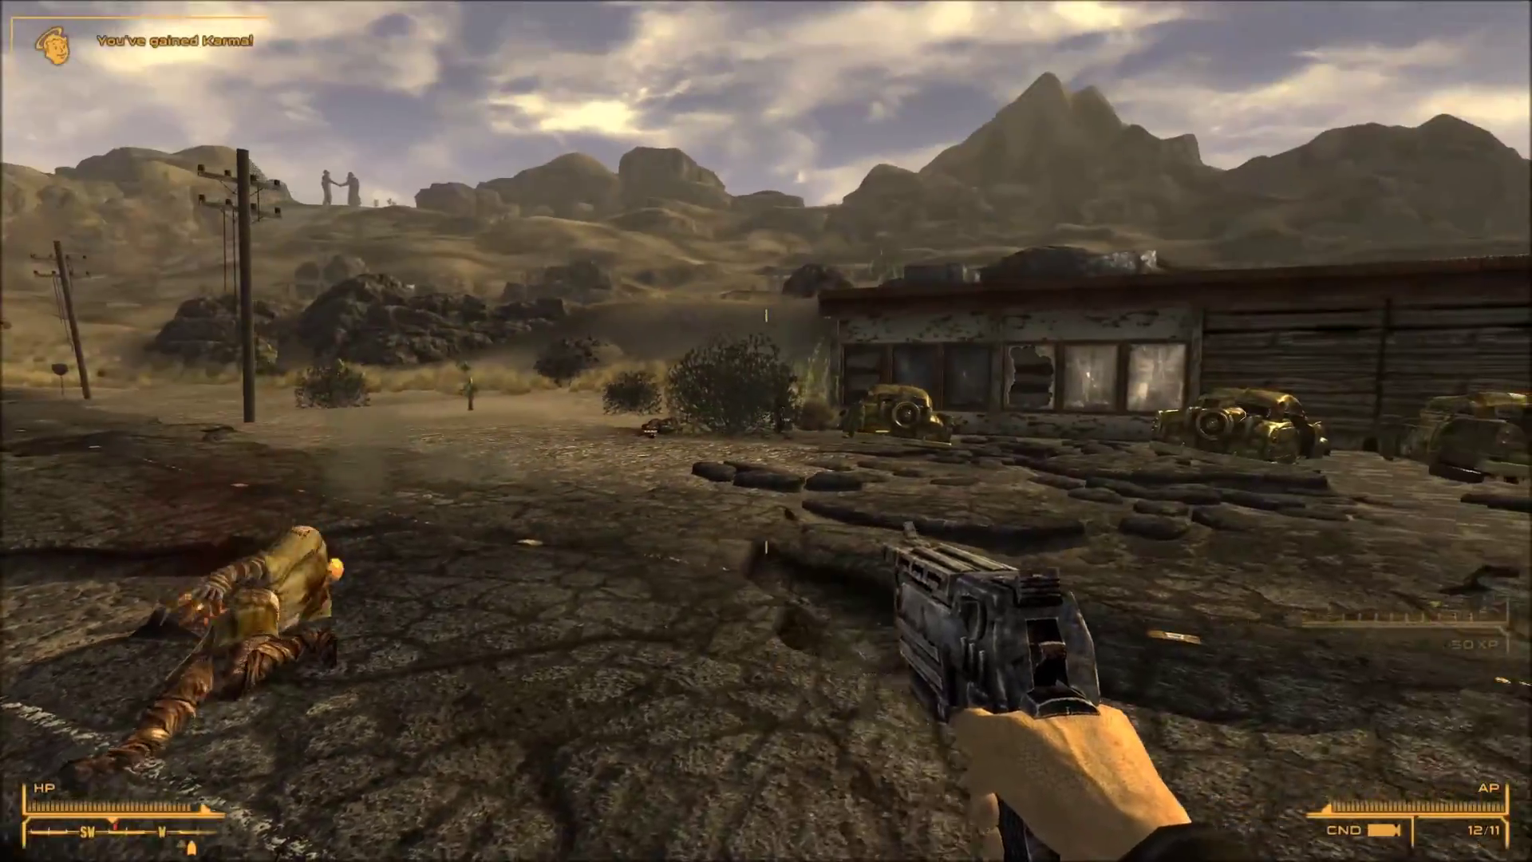
pyautogui.rightClick(766, 431)
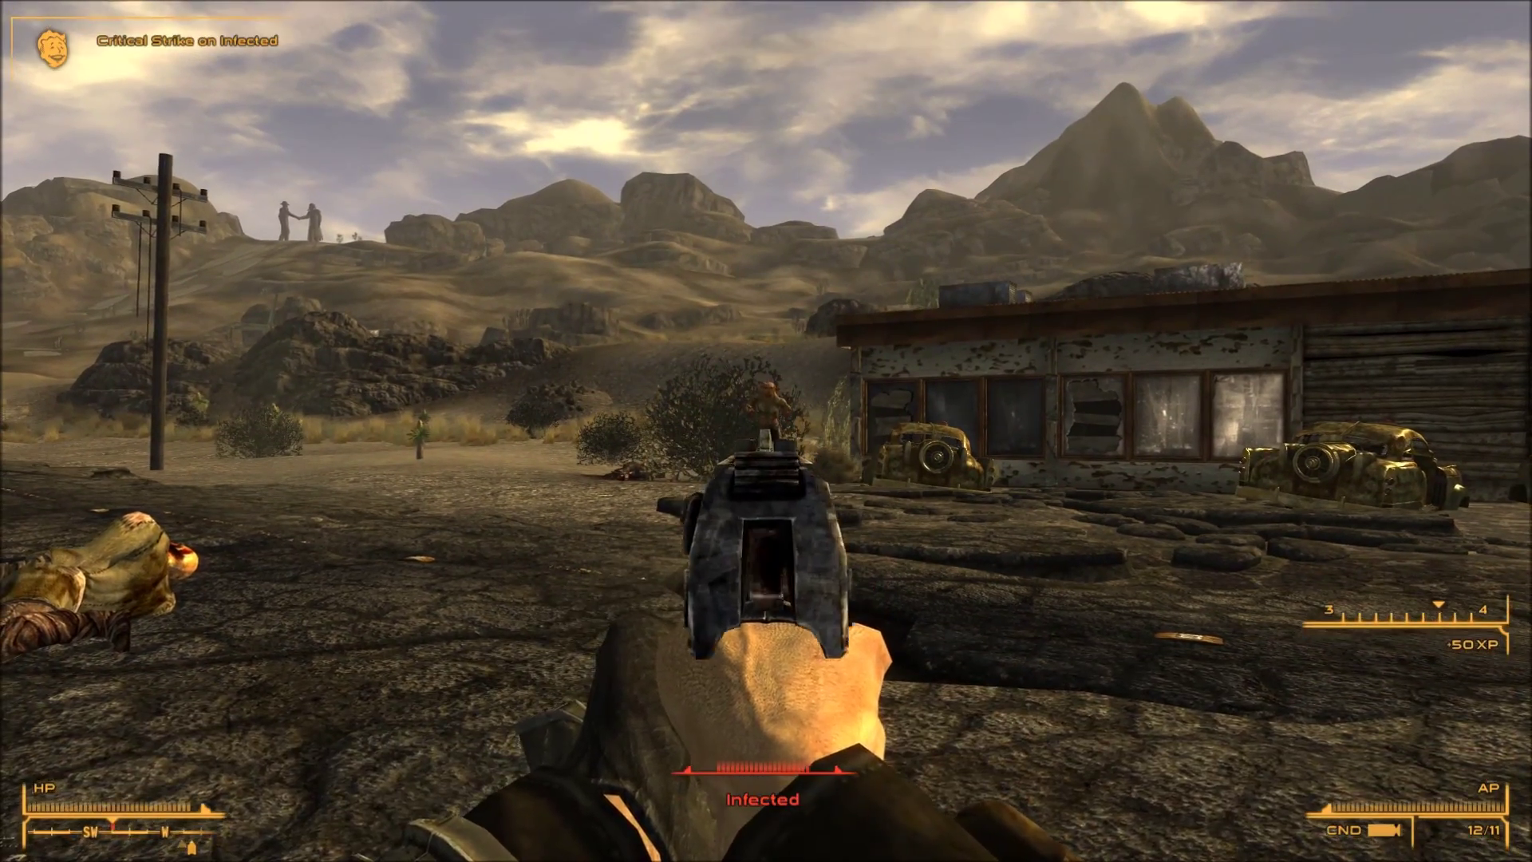
pyautogui.click(766, 431)
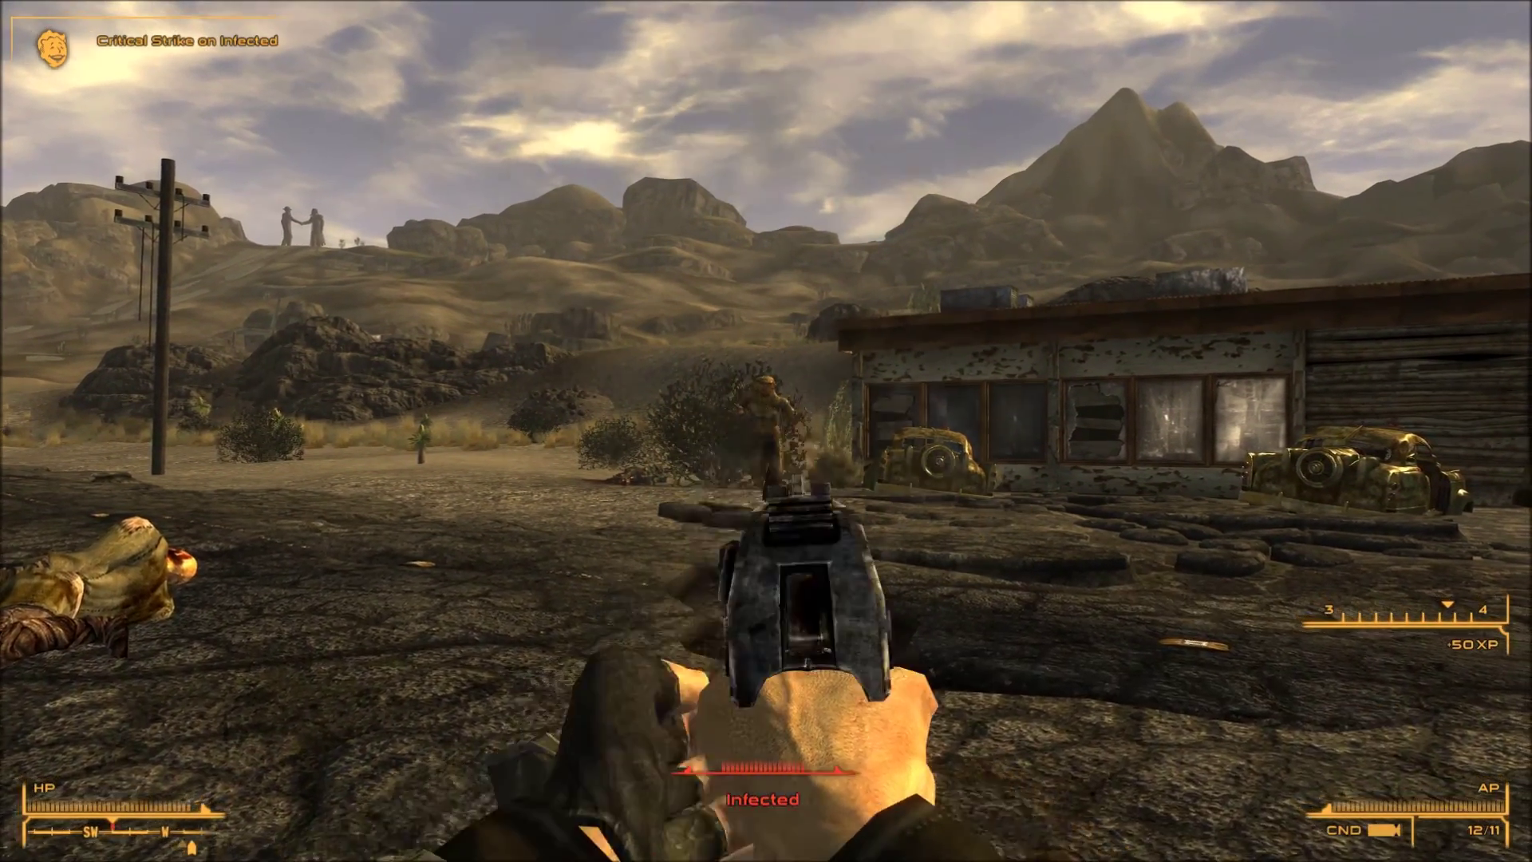
pyautogui.click(766, 430)
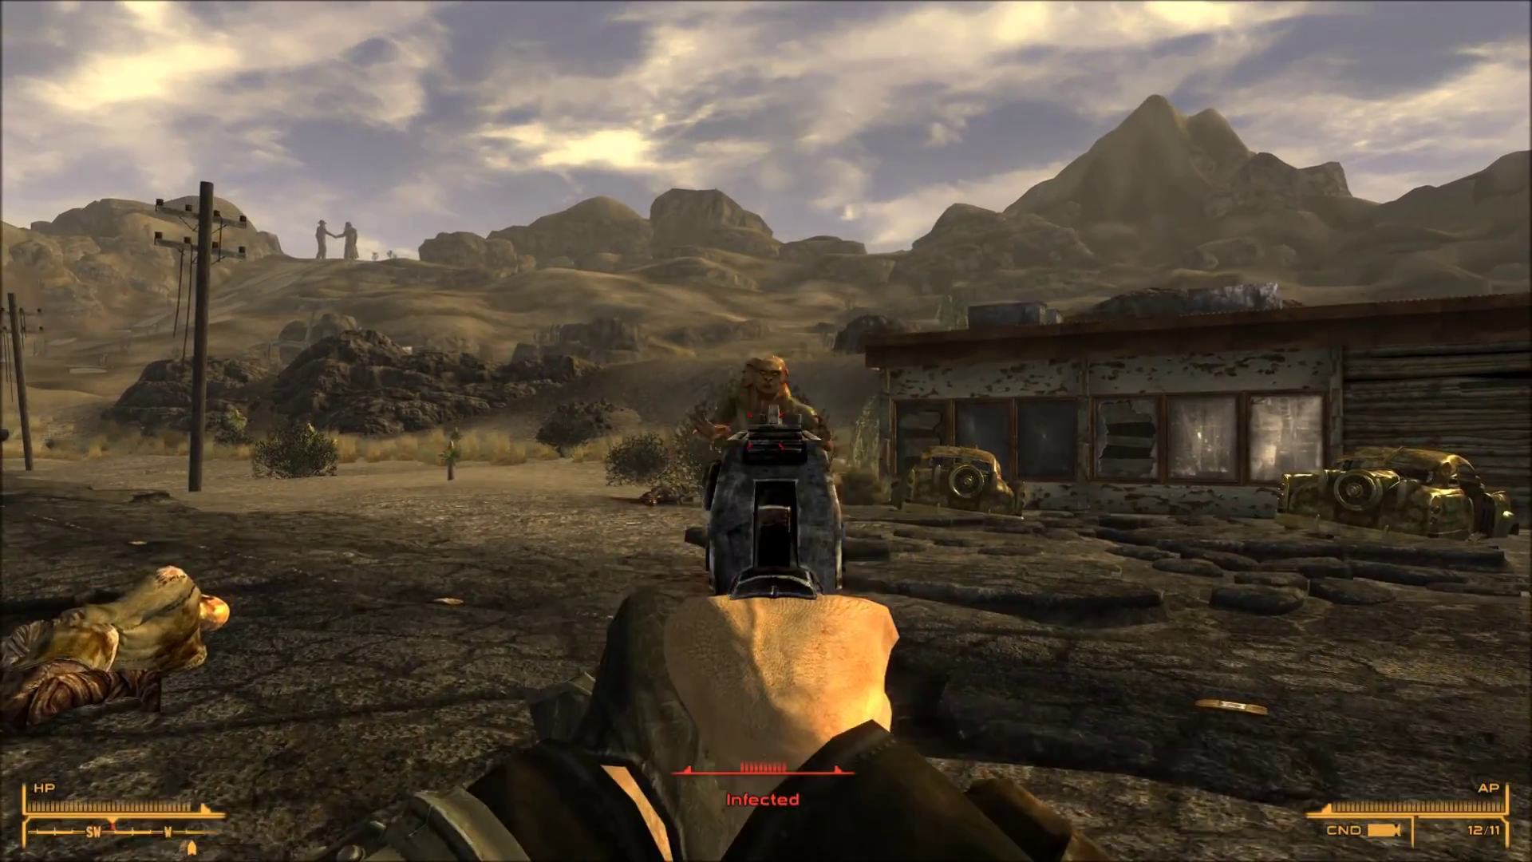
pyautogui.click(766, 431)
pyautogui.rightClick(766, 431)
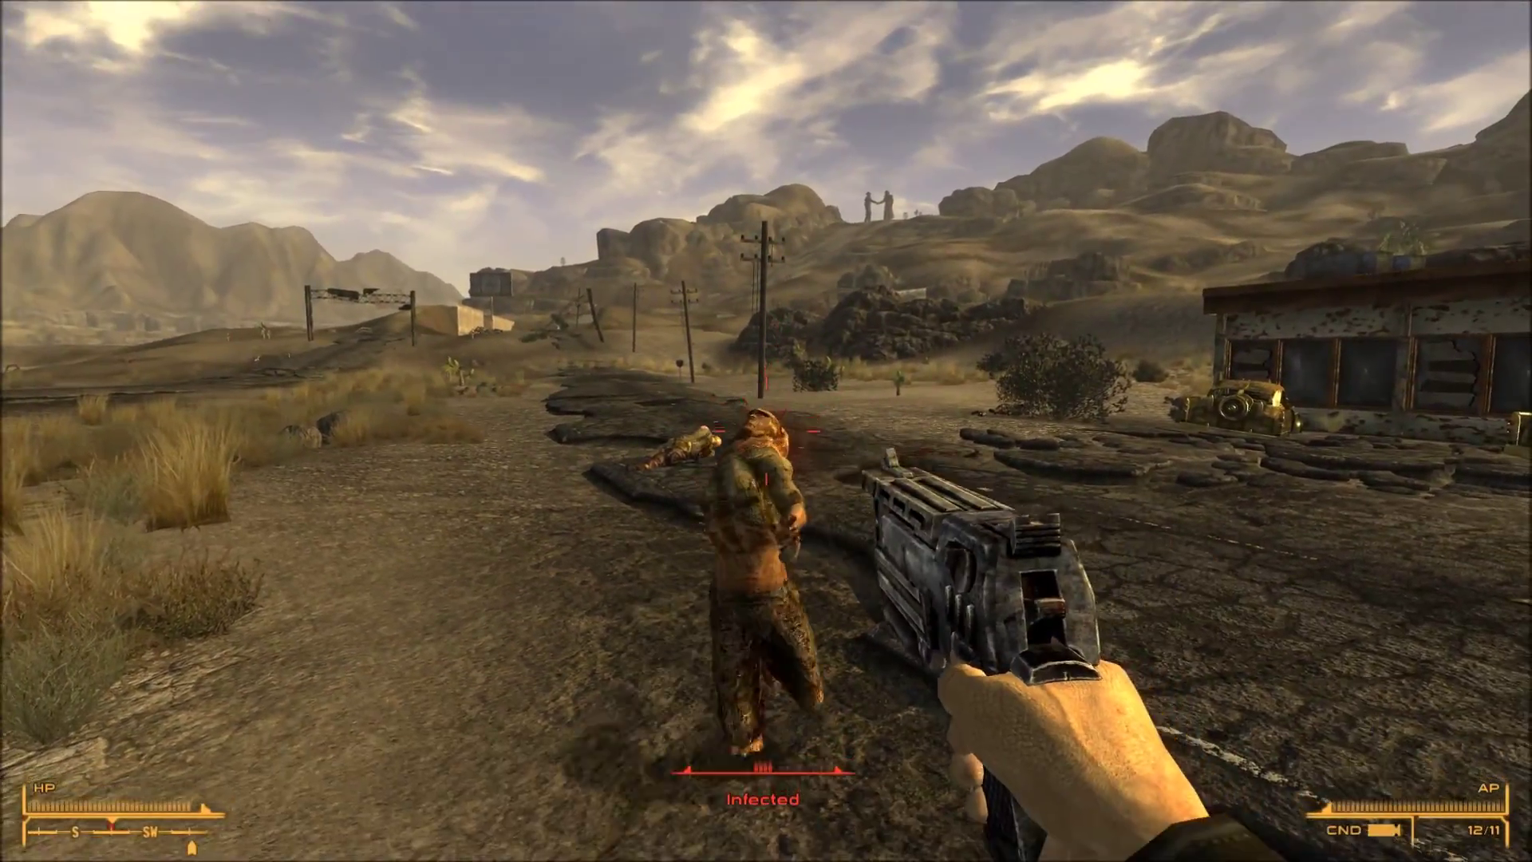
pyautogui.click(766, 431)
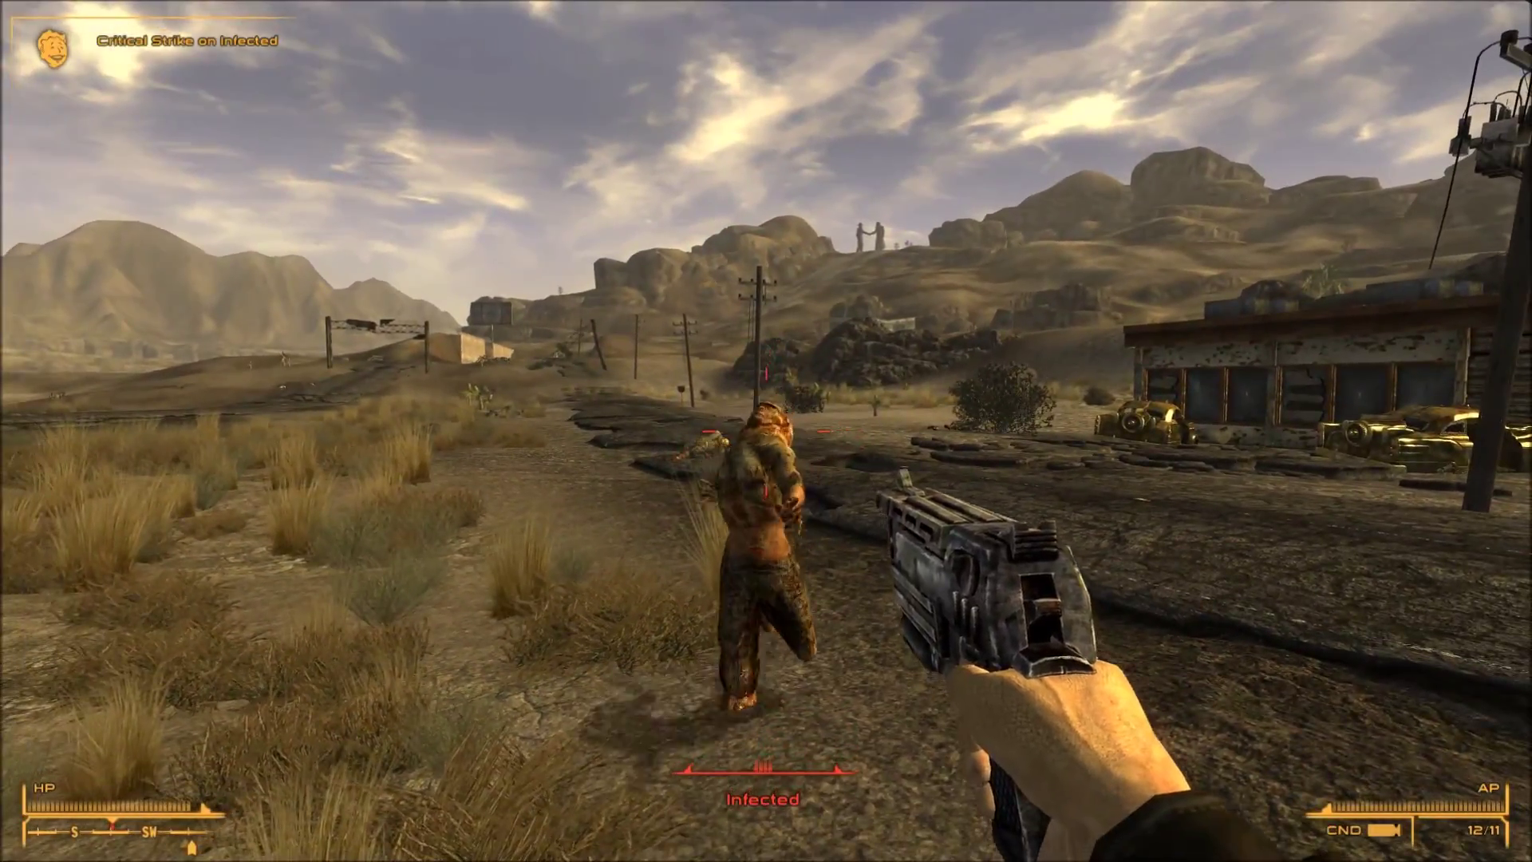
pyautogui.click(766, 431)
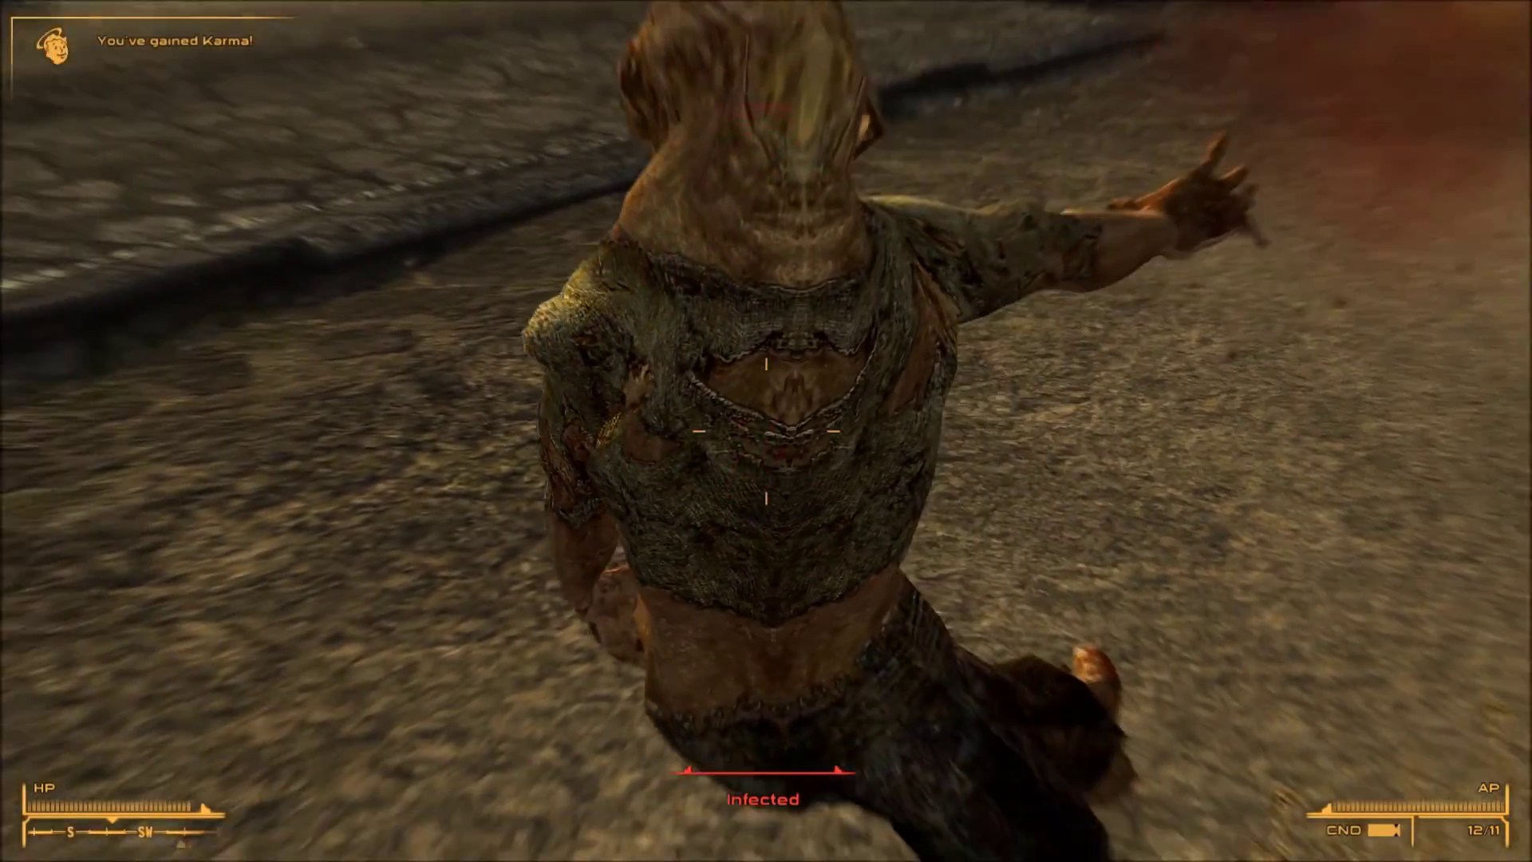